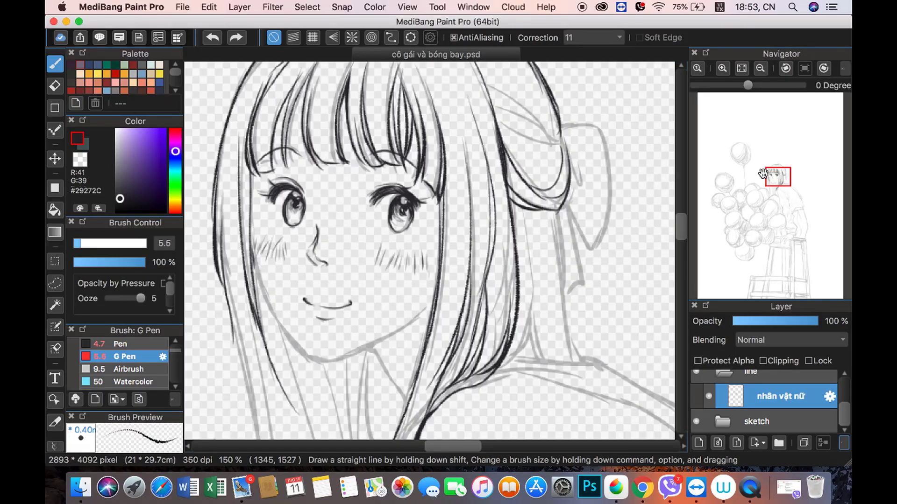
Step: Zoom in on the girl's face and raise stroke Correction to 15
key("ctrl+plus")
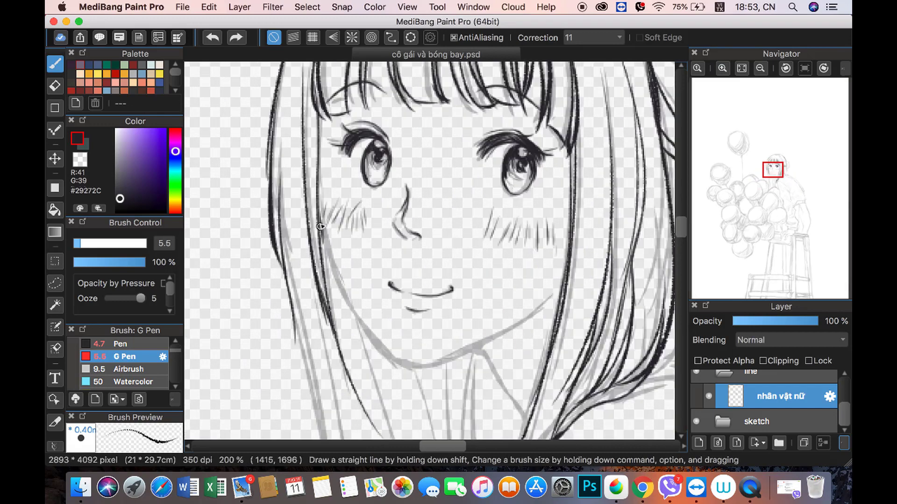
left_click(619, 38)
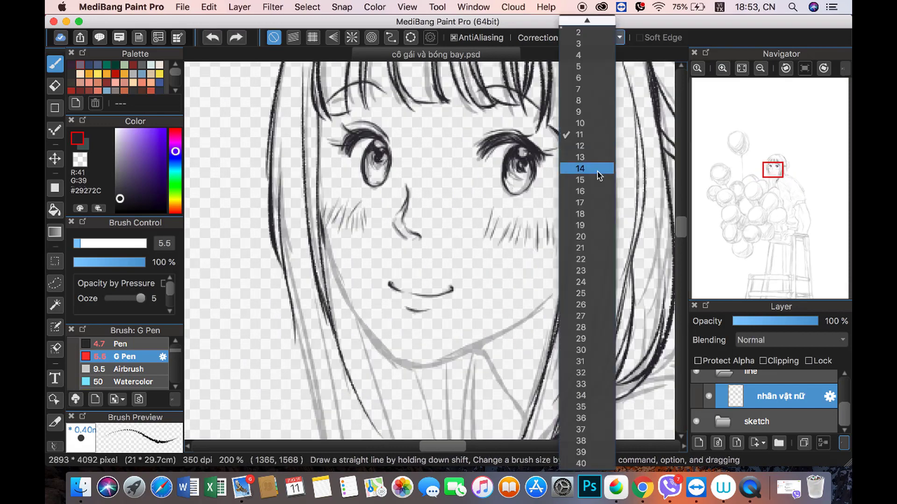
left_click(608, 177)
scroll(461, 267, "down", 5)
scroll(460, 267, "right", 3)
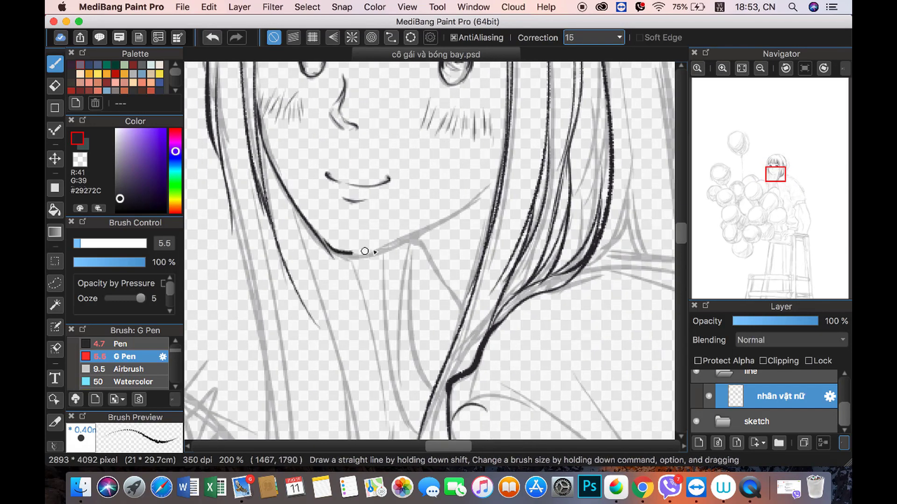
Step: Ink the jaw line under the chin and a short neck stroke below it
left_click_drag(497, 180, 444, 217)
mouse_move(334, 254)
left_mouse_down()
mouse_move(369, 254)
mouse_move(467, 194)
left_mouse_up()
key("x")
key("x")
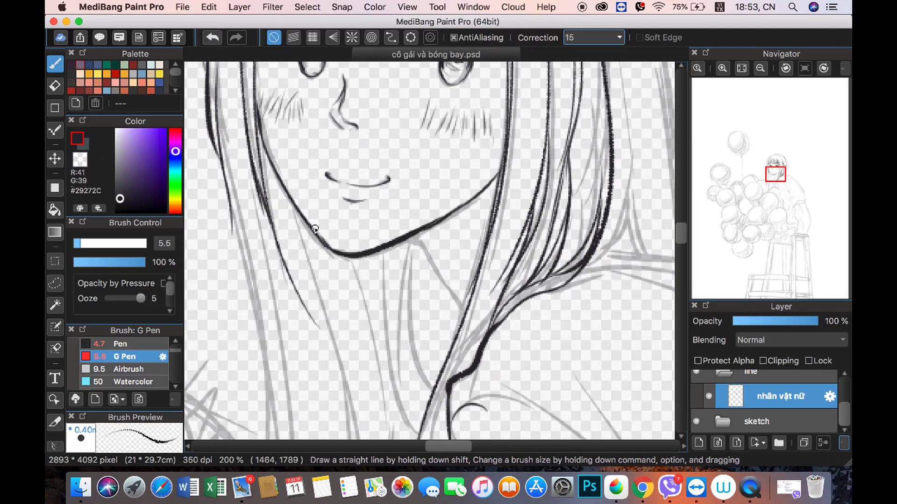
left_click(760, 68)
left_click_drag(417, 239, 464, 313)
left_click(722, 68)
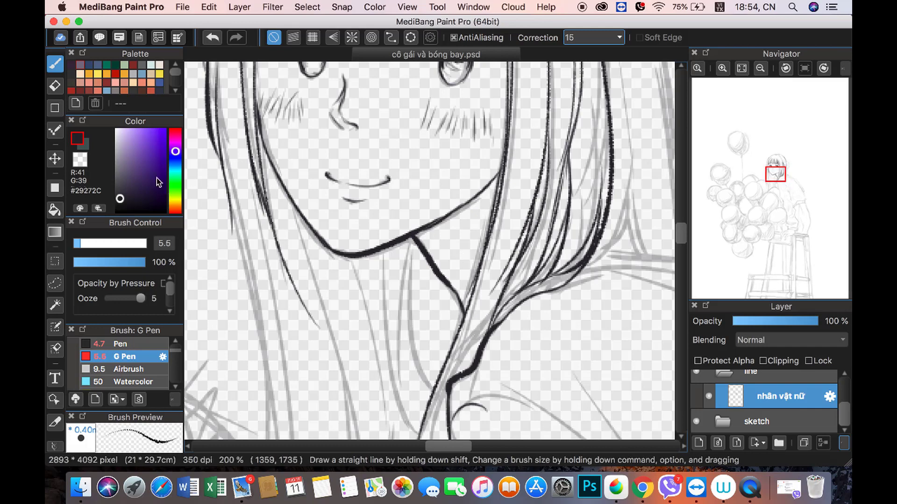
Step: Ink the hair strands down the left side and below the jaw, redoing one
left_click_drag(210, 130, 261, 330)
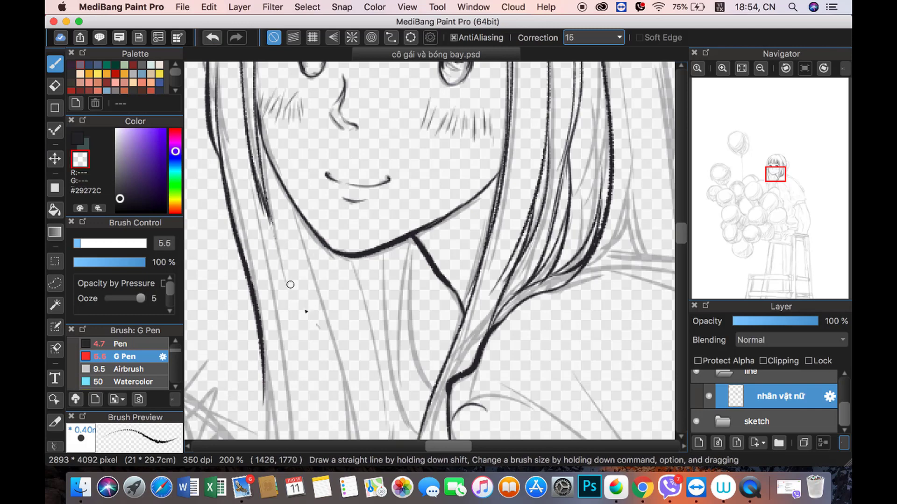
left_click(211, 39)
left_click_drag(269, 206, 308, 429)
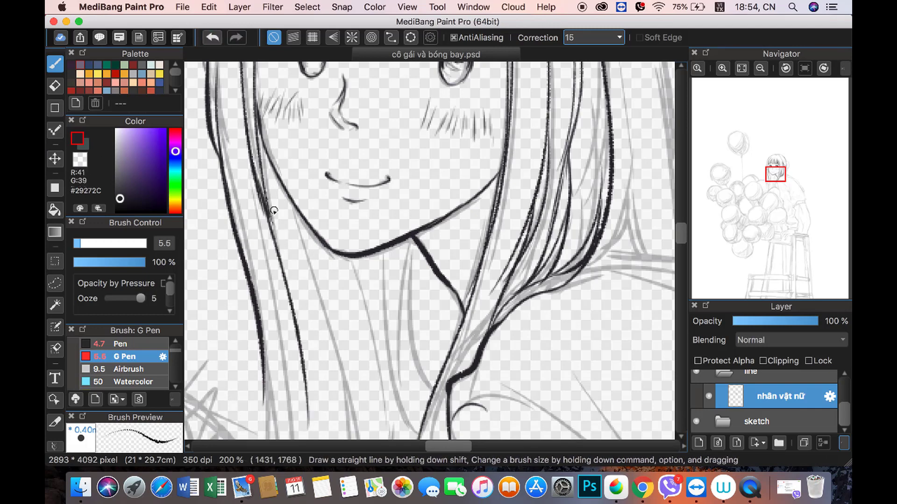
left_click_drag(292, 197, 312, 282)
Step: Ink the neck lines and a hair stroke over the neck, undoing and redrawing poor strokes
left_click_drag(411, 239, 445, 344)
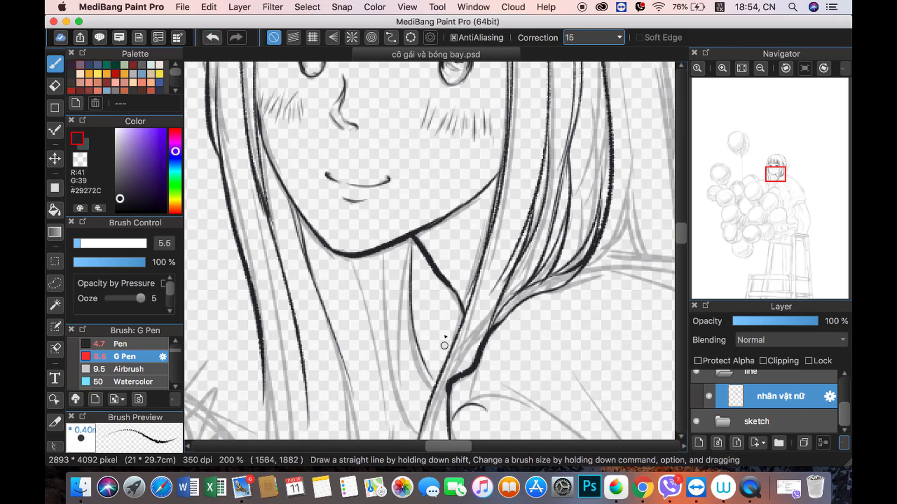
left_click_drag(392, 254, 392, 430)
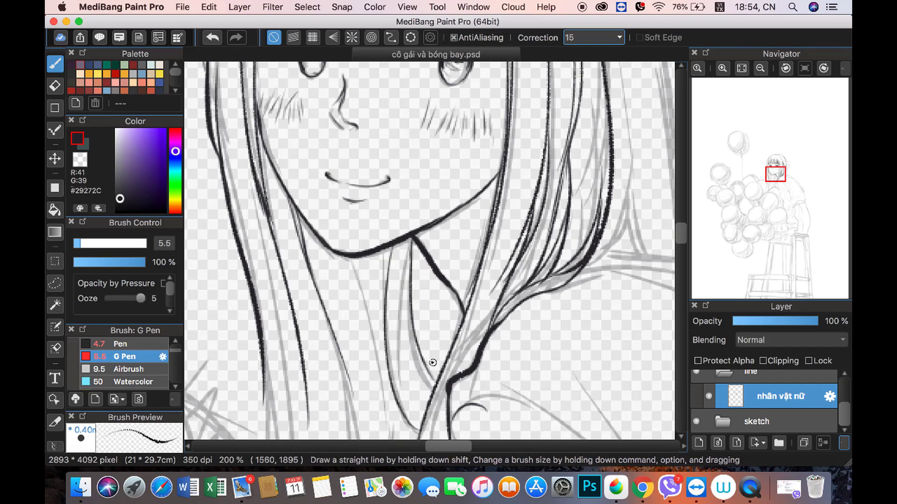
left_click_drag(414, 350, 435, 411)
key("super+z")
left_click_drag(411, 282, 430, 388)
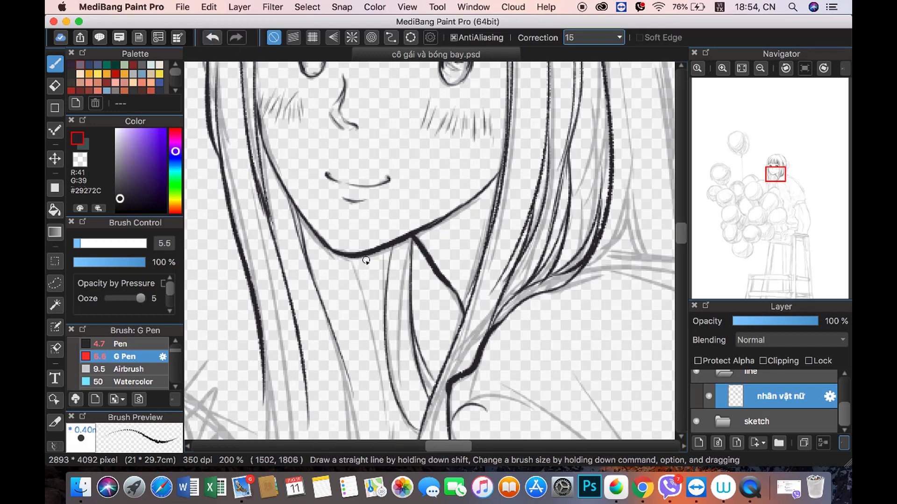
left_click_drag(365, 260, 351, 360)
key("super+minus")
key("super+z")
left_click_drag(393, 295, 388, 410)
Step: Redraw the neck line and lengthen the left hair strands downward
left_click_drag(390, 336, 378, 399)
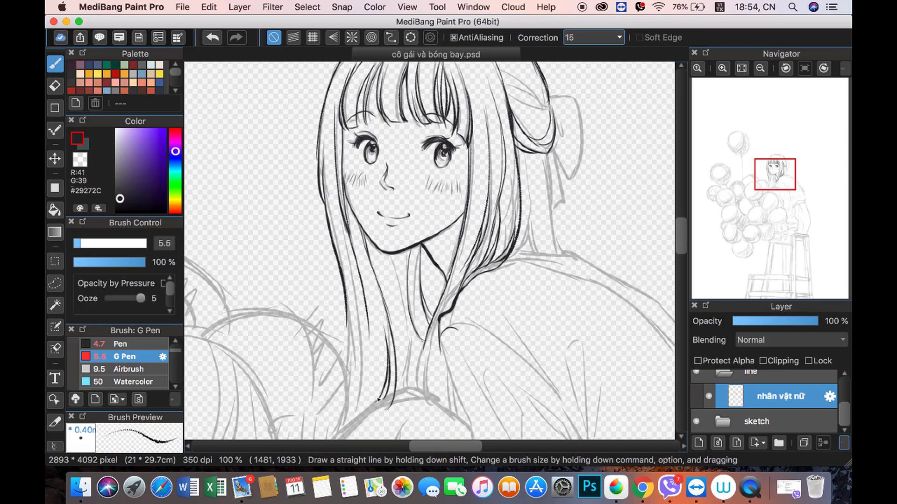
left_click(722, 68)
scroll(323, 178, "down", 5)
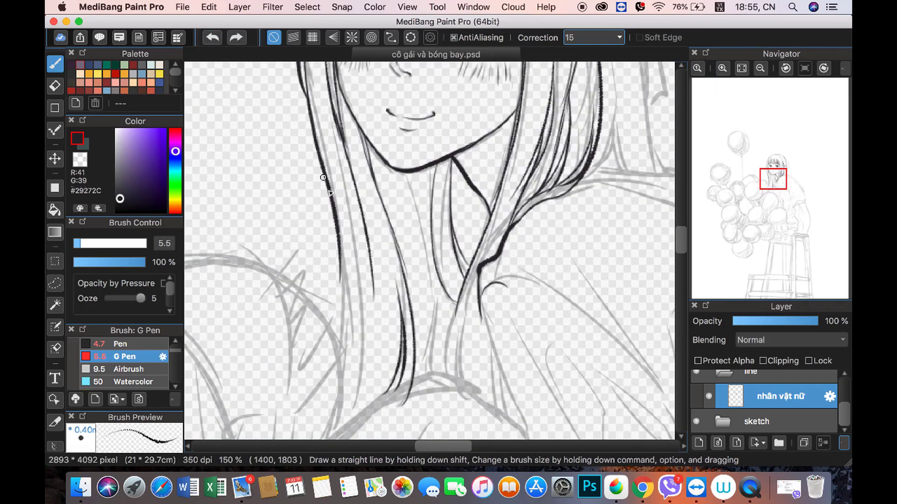
key("super+z")
left_click_drag(323, 178, 337, 359)
left_click_drag(360, 220, 374, 350)
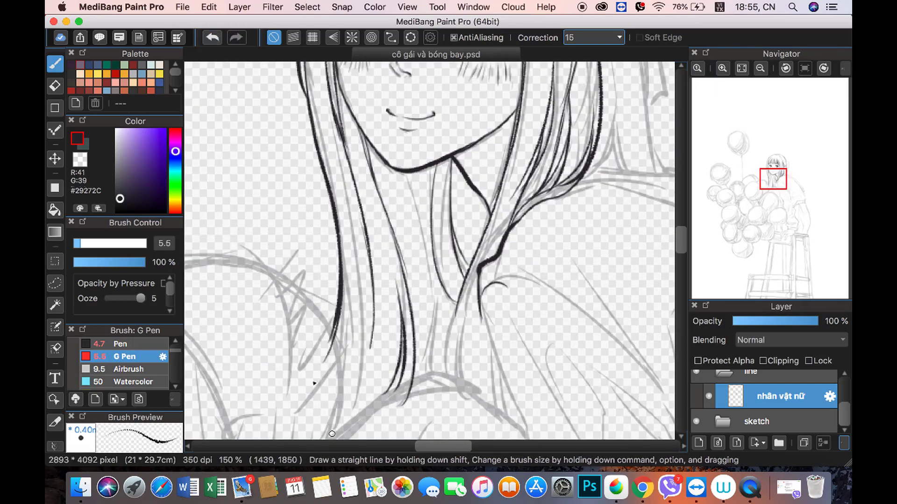
Step: Ink the right jaw contour and several hair strands falling over the neck
left_click_drag(516, 110, 455, 156)
left_click_drag(456, 306, 437, 381)
left_click_drag(459, 340, 450, 380)
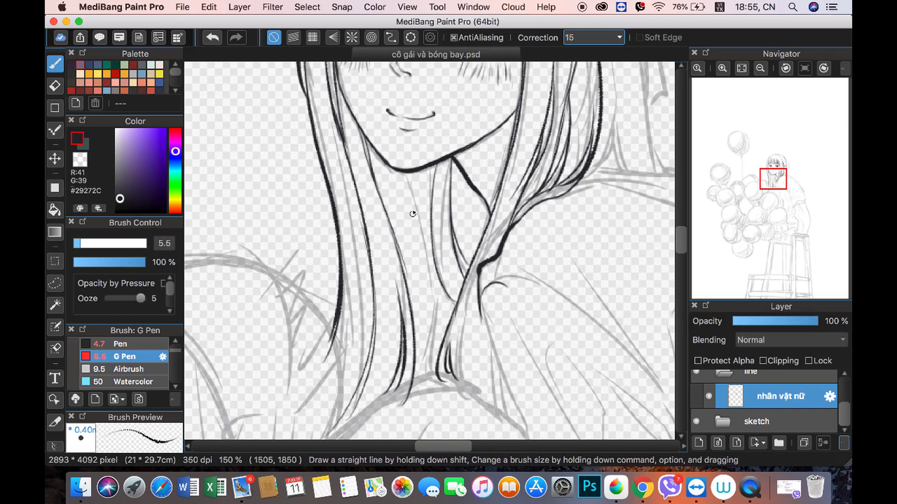
left_click_drag(404, 175, 427, 369)
key("super+z")
key("super+shift+z")
key("super+z")
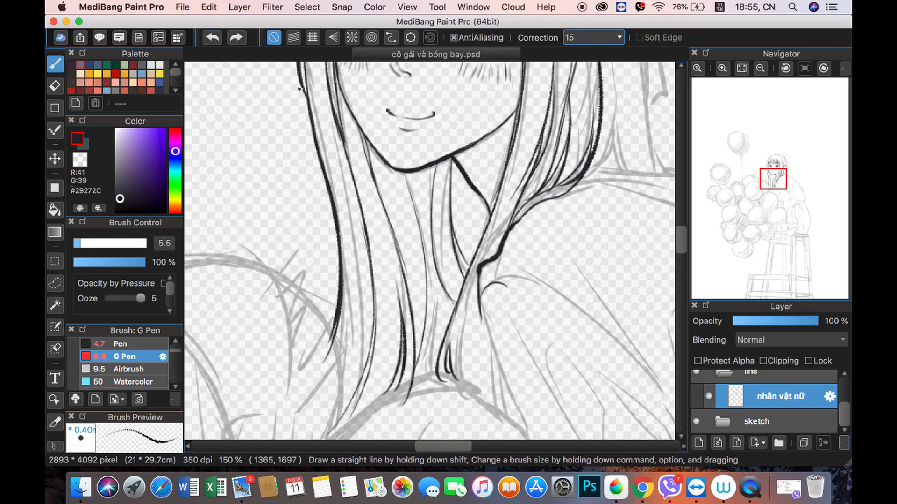
key("super+shift+z")
left_click_drag(433, 299, 435, 319)
Step: Ink the long shoulder line and the strokes where the neck meets the shoulders
left_click_drag(773, 180, 773, 188)
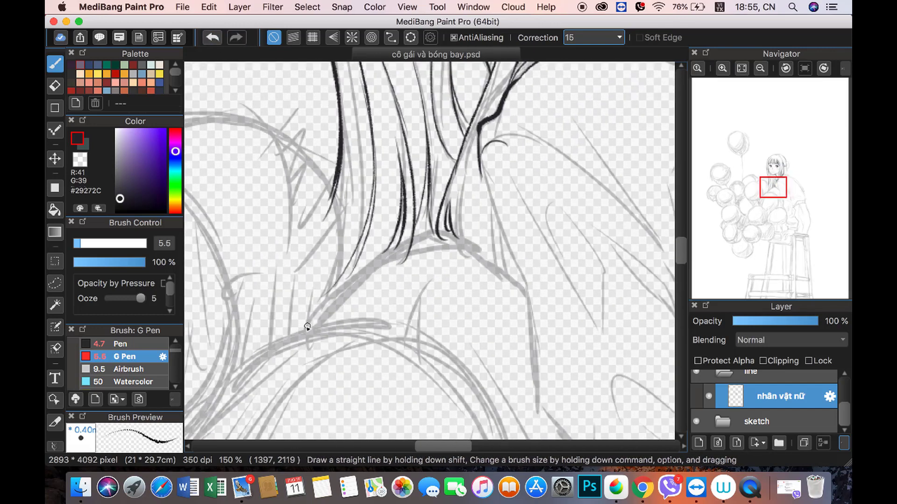
mouse_move(304, 327)
left_mouse_down()
mouse_move(462, 244)
mouse_move(526, 291)
left_mouse_up()
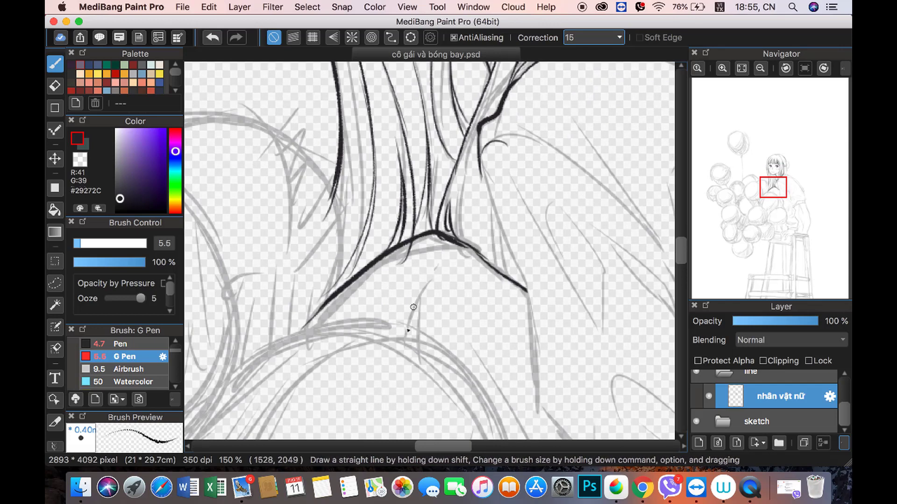
mouse_move(405, 330)
left_mouse_down()
mouse_move(433, 272)
mouse_move(467, 258)
mouse_move(442, 346)
left_mouse_up()
left_click_drag(299, 337, 309, 321)
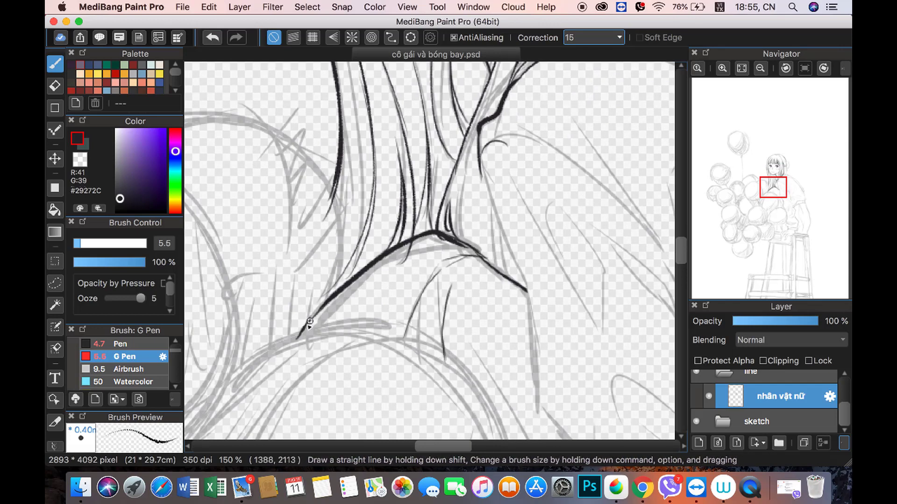
left_click(760, 68)
left_click(722, 68)
Step: Erase stray marks on the shoulder line and ink a line near the right shoulder
key("x")
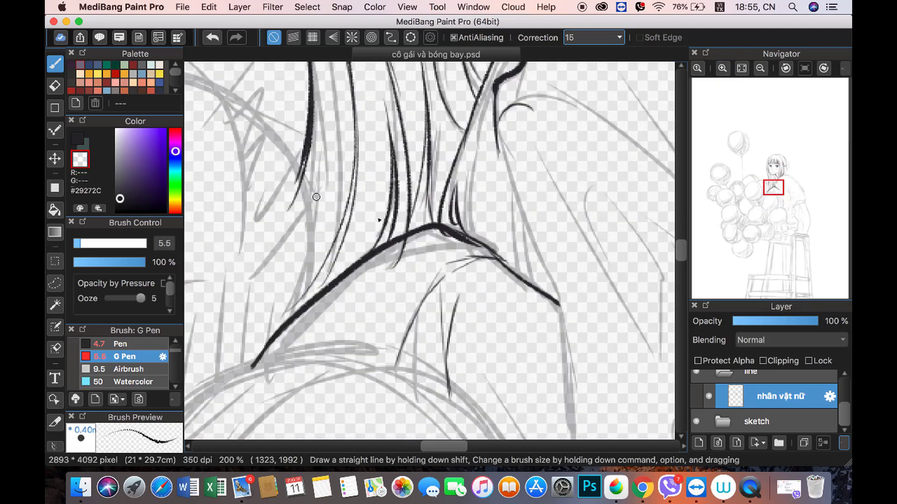
left_click_drag(403, 248, 388, 265)
left_click(88, 150)
key("super+minus")
key("super+minus")
mouse_move(465, 189)
left_mouse_down()
mouse_move(494, 270)
mouse_move(502, 356)
left_mouse_up()
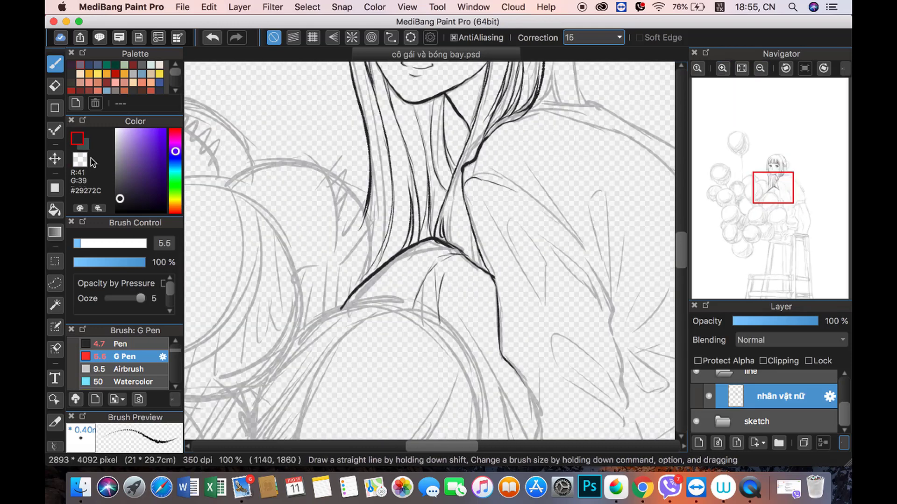
left_click(81, 160)
key("super+plus")
scroll(532, 201, "right", 3)
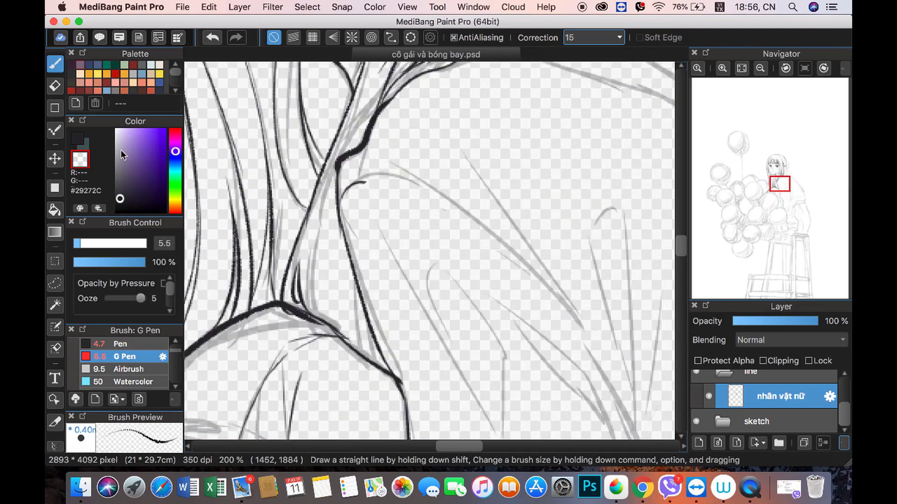
key("x")
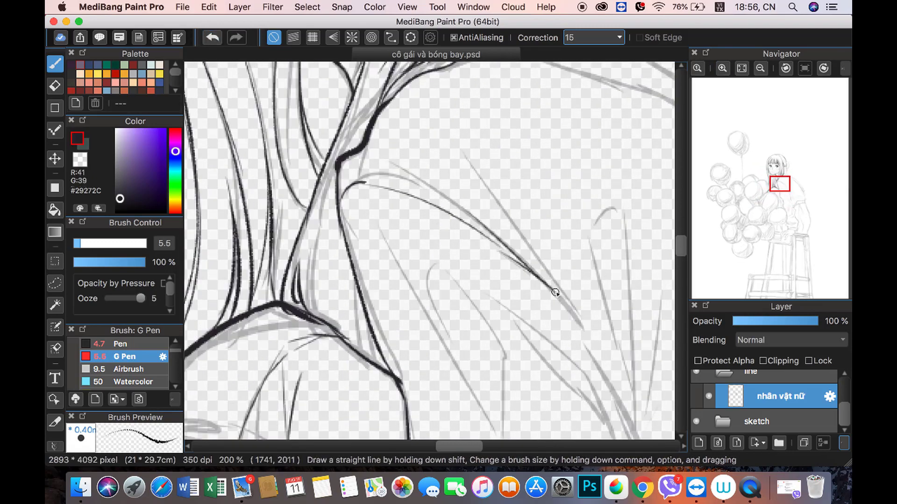
Step: Ink the arm outline, upper sleeve edge and short sleeve fold strokes
left_click(760, 68)
left_click_drag(780, 187, 789, 203)
left_click_drag(329, 231, 361, 350)
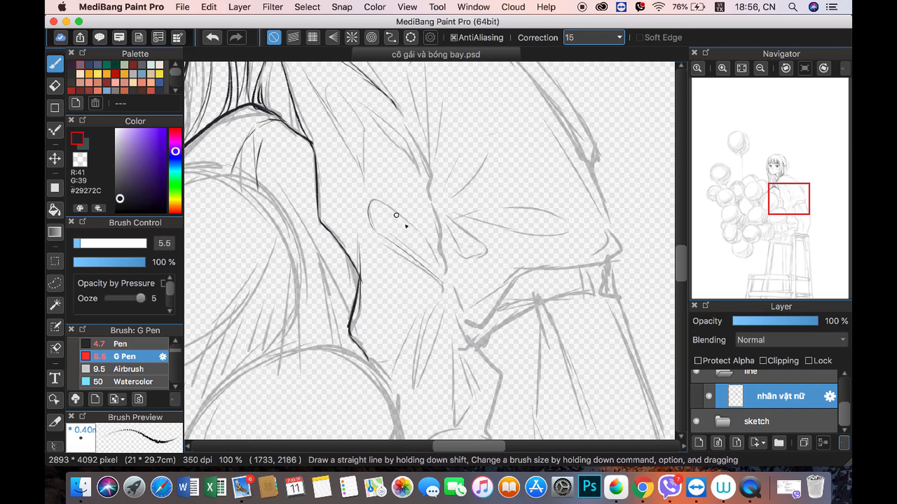
left_click_drag(446, 280, 455, 300)
left_click_drag(432, 187, 434, 167)
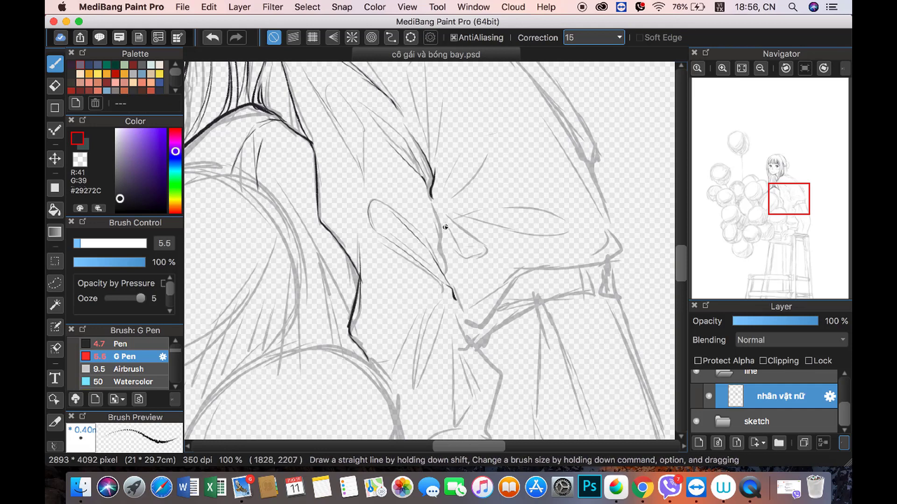
left_click_drag(431, 198, 447, 261)
left_click_drag(455, 300, 484, 365)
Step: Extend the sleeve line lower, add fold lines, and ink the cuff outline and bottom edge
left_click_drag(789, 199, 793, 214)
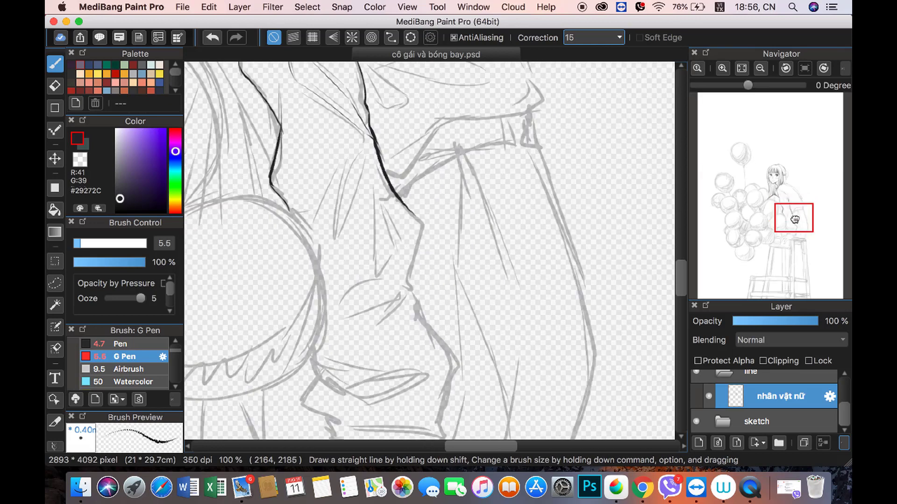
mouse_move(454, 210)
left_mouse_down()
mouse_move(442, 276)
mouse_move(371, 309)
left_mouse_up()
left_click_drag(434, 285, 400, 301)
left_click_drag(345, 332, 332, 387)
left_click_drag(332, 385, 372, 402)
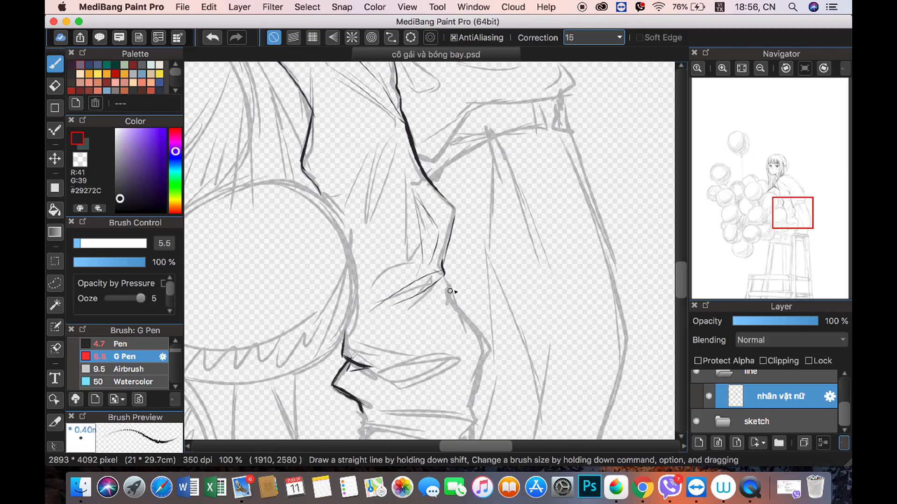
mouse_move(450, 291)
left_mouse_down()
mouse_move(469, 407)
mouse_move(373, 414)
left_mouse_up()
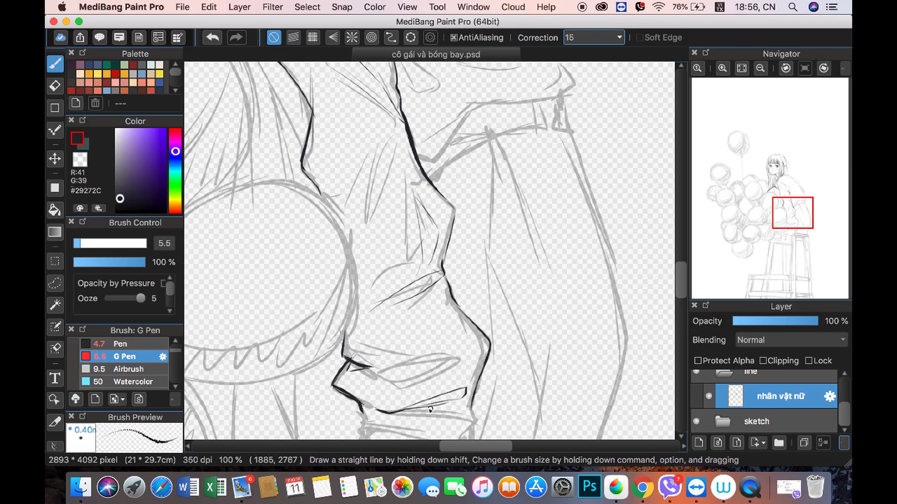
left_click(760, 68)
Step: Ink the cuff corner near the wrist and the lines along the cuff's lower edge
left_click_drag(775, 215, 775, 241)
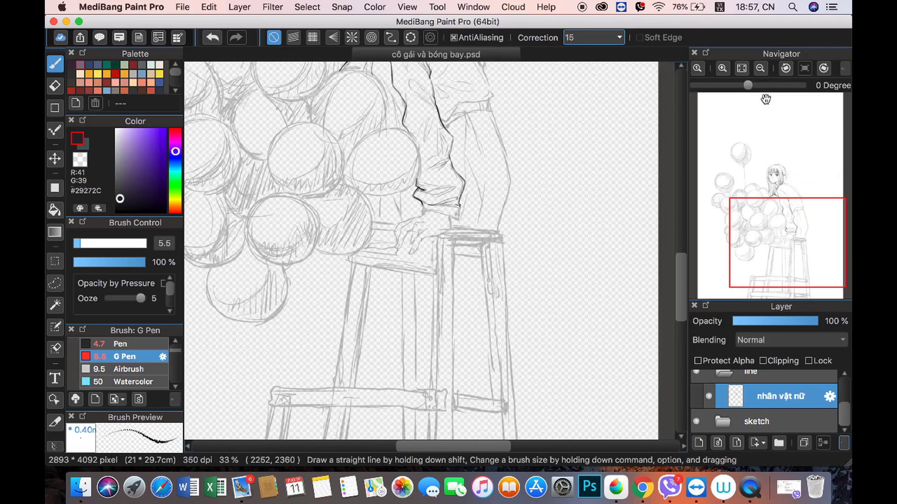
scroll(804, 208, "up", 3)
left_click_drag(804, 208, 808, 197)
left_click_drag(350, 209, 357, 219)
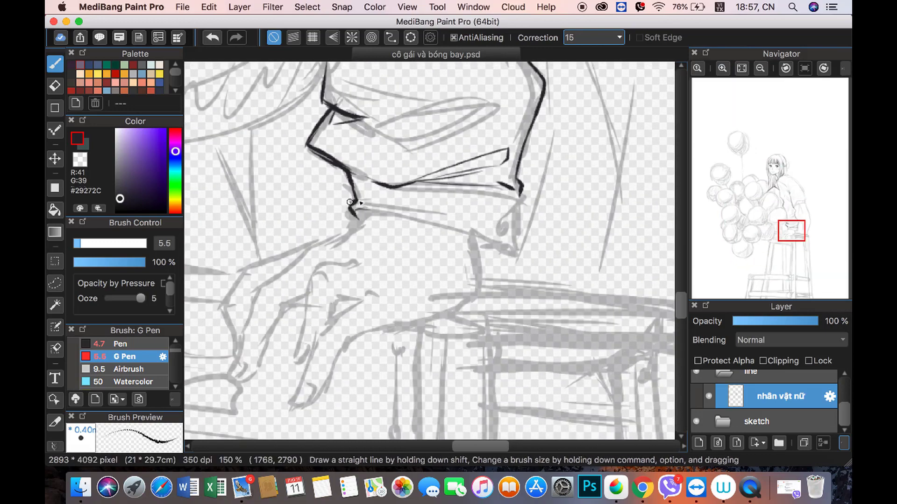
left_click_drag(432, 202, 356, 199)
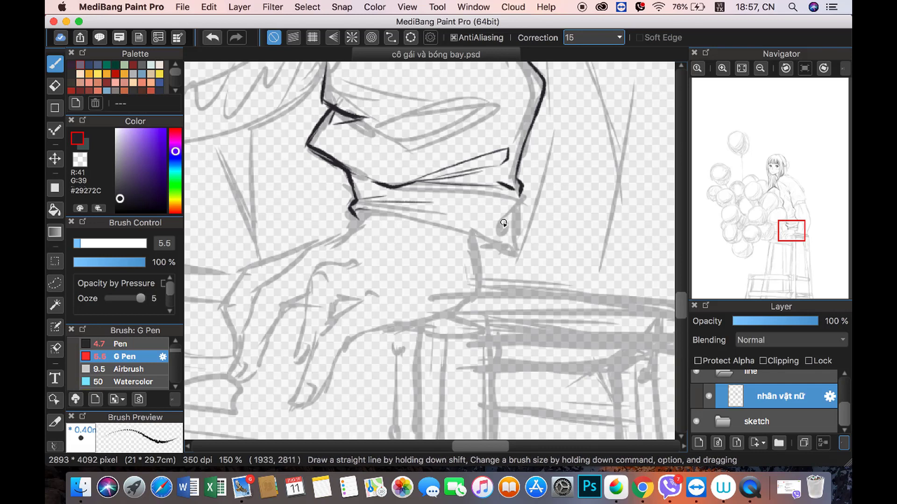
mouse_move(439, 204)
left_mouse_down()
mouse_move(521, 201)
mouse_move(516, 255)
left_mouse_up()
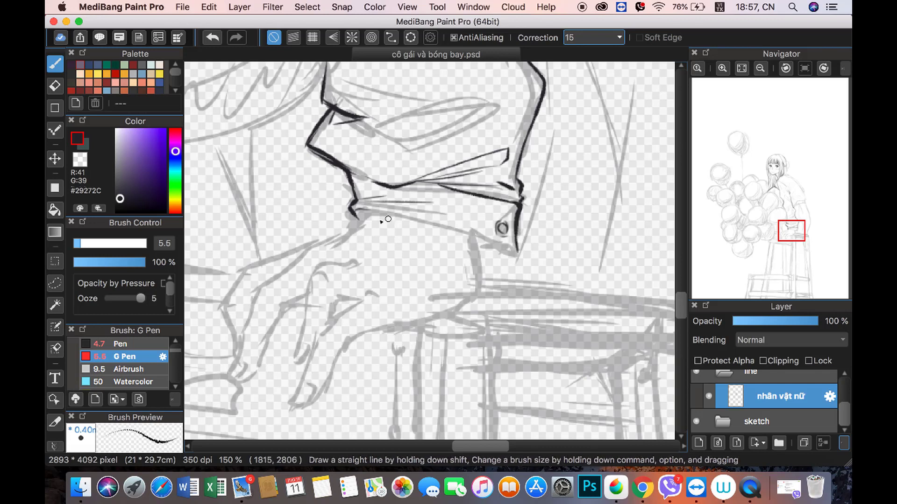
mouse_move(356, 209)
left_mouse_down()
mouse_move(474, 235)
mouse_move(514, 257)
left_mouse_up()
left_click_drag(403, 211, 508, 239)
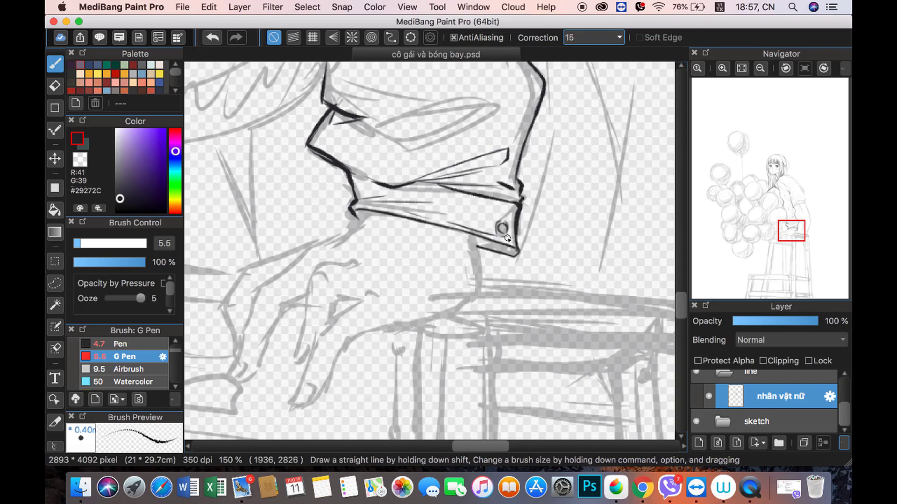
Step: Ink the forearm line and curving wrist line, redoing the cuff's lower edge stroke
left_click_drag(286, 252, 363, 218)
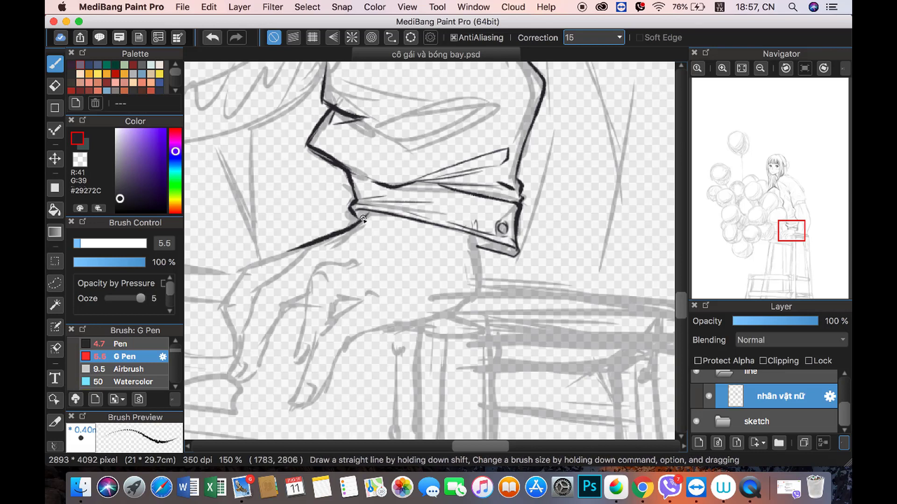
left_click(83, 164)
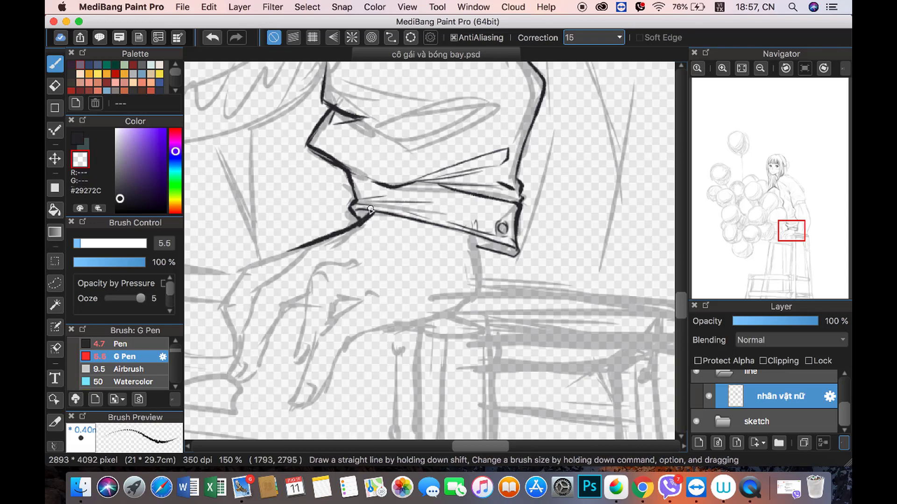
key("x")
left_click_drag(480, 240, 374, 329)
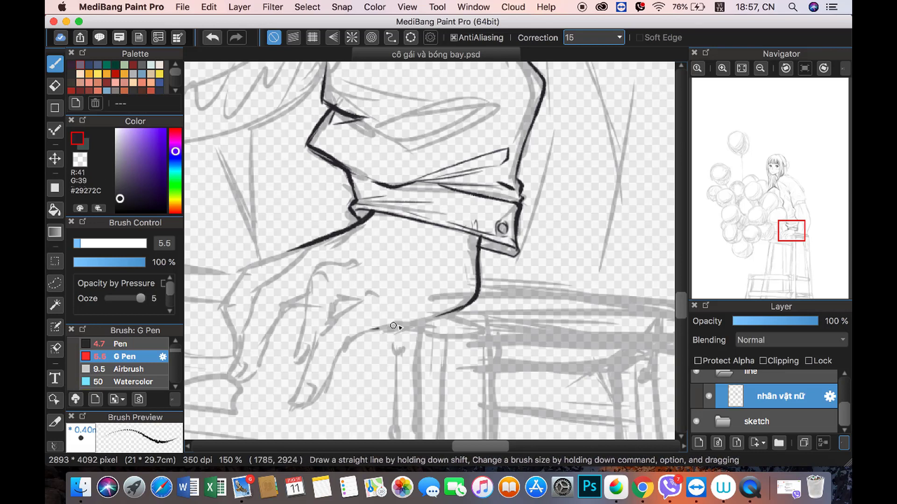
left_click_drag(480, 245, 441, 229)
key("ctrl+z")
left_click_drag(369, 210, 513, 250)
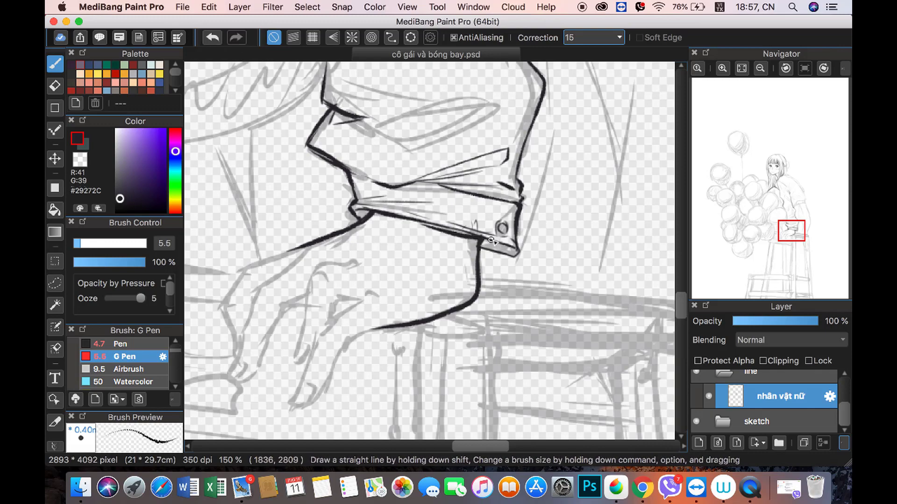
key("ctrl+z")
left_click_drag(411, 220, 518, 256)
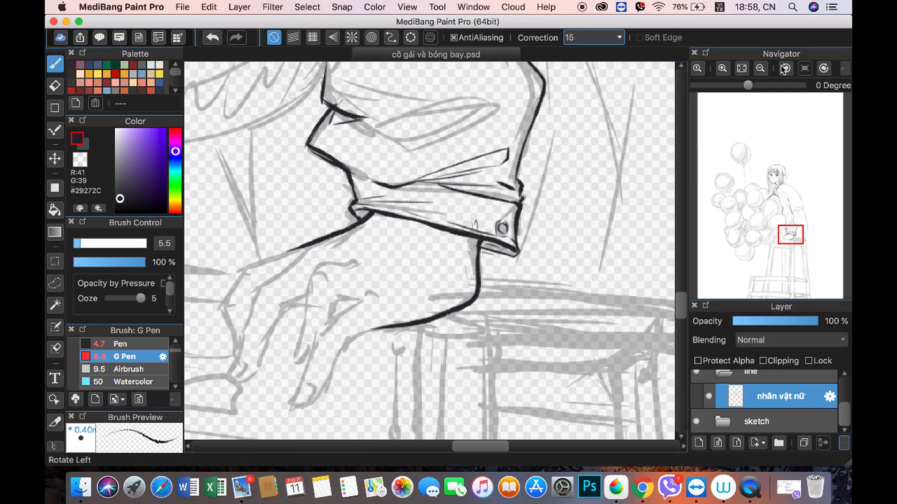
Step: Ink the extended finger's contours, fingertip and inner finger line
left_click(761, 68)
scroll(525, 164, "up", 5)
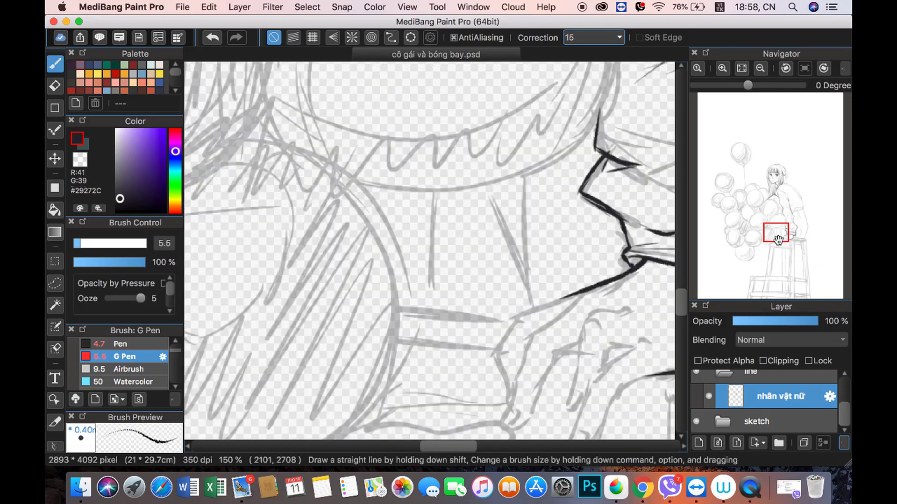
left_click_drag(525, 165, 451, 270)
key("ctrl+z")
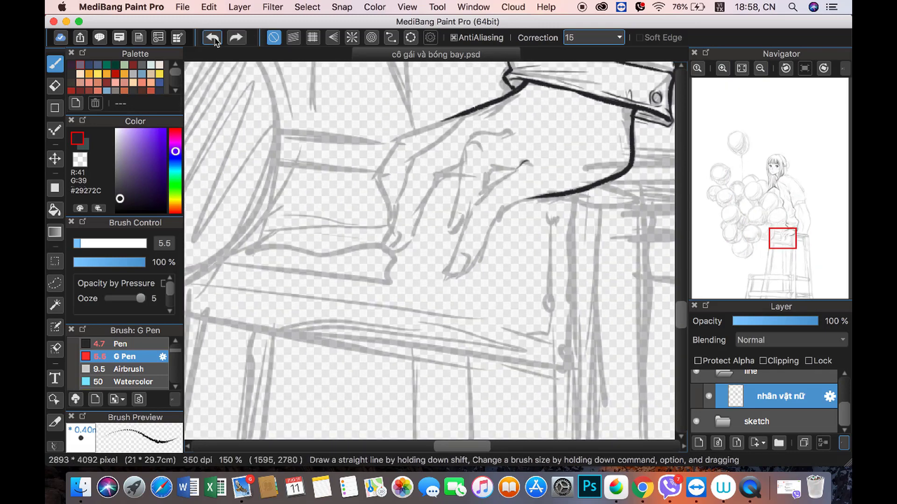
mouse_move(467, 208)
left_mouse_down()
mouse_move(528, 161)
mouse_move(450, 261)
left_mouse_up()
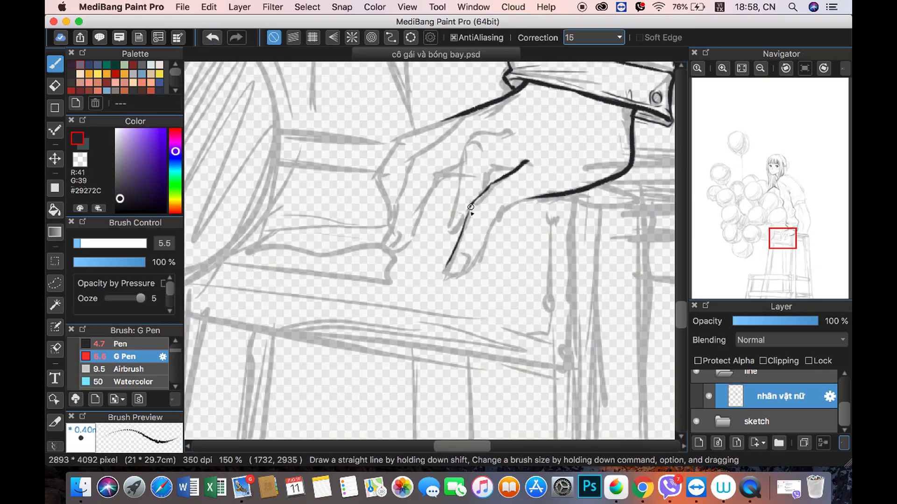
left_click_drag(494, 218, 528, 198)
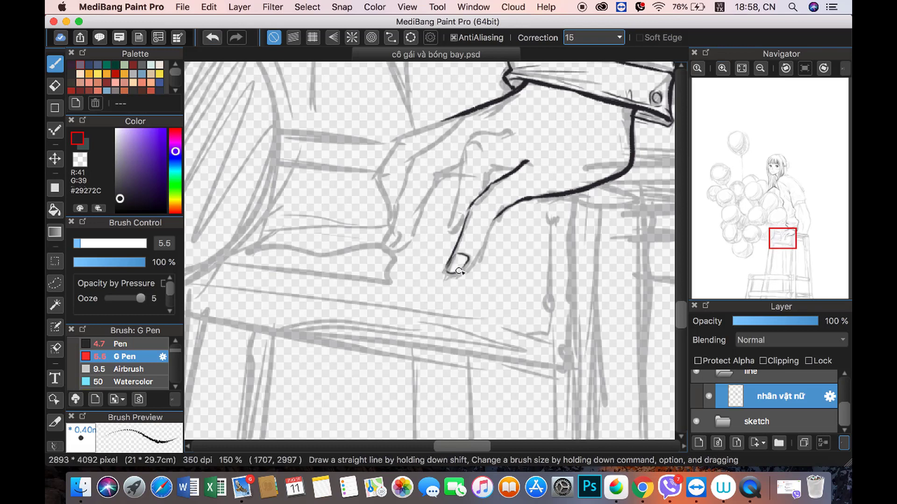
left_click_drag(448, 274, 468, 261)
left_click_drag(494, 220, 461, 266)
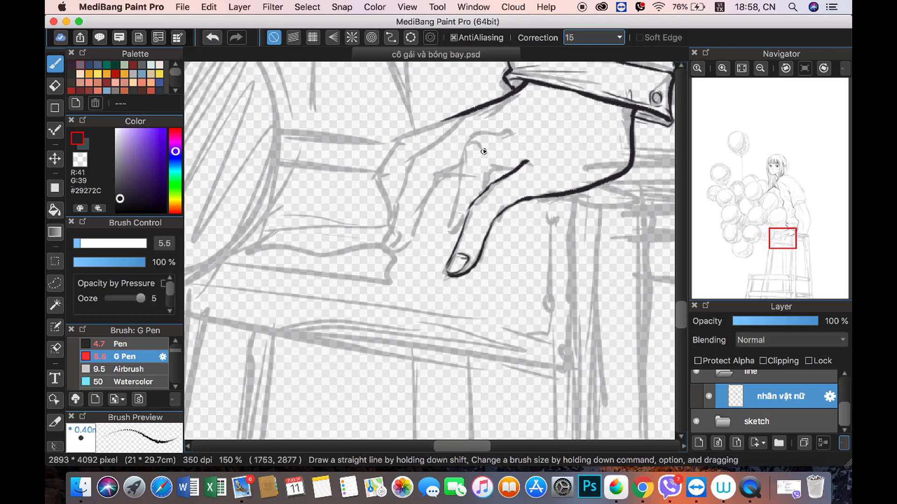
mouse_move(468, 141)
left_mouse_down()
mouse_move(511, 130)
mouse_move(460, 228)
left_mouse_up()
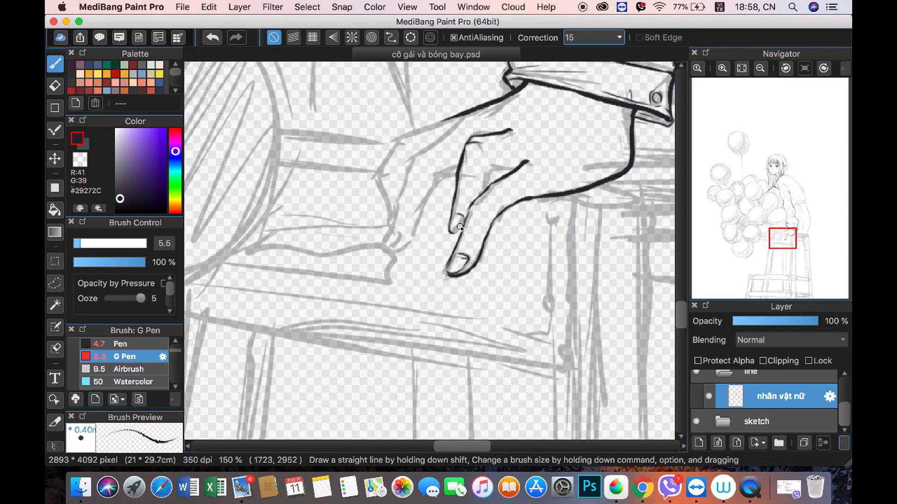
left_click_drag(483, 189, 494, 162)
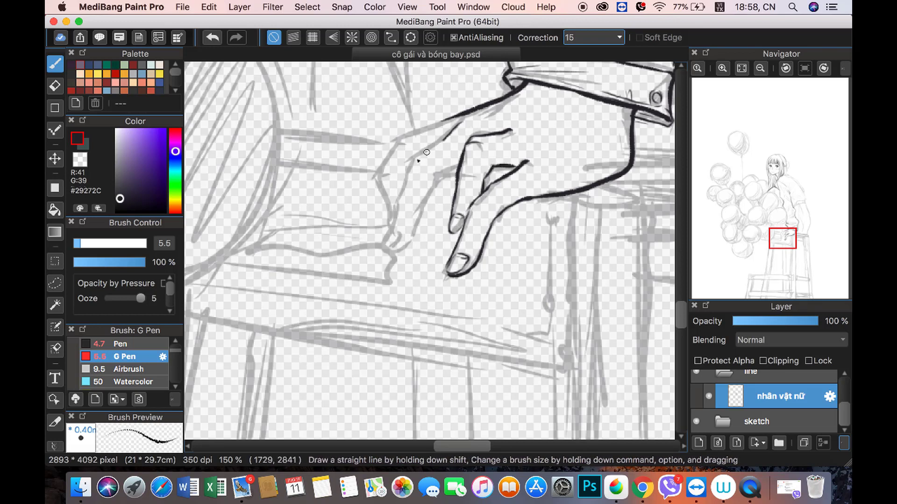
Step: Ink the hand's upper contour and the left edge of the hand and fingers
left_click_drag(426, 152, 380, 245)
key("ctrl+z")
left_click_drag(413, 159, 475, 112)
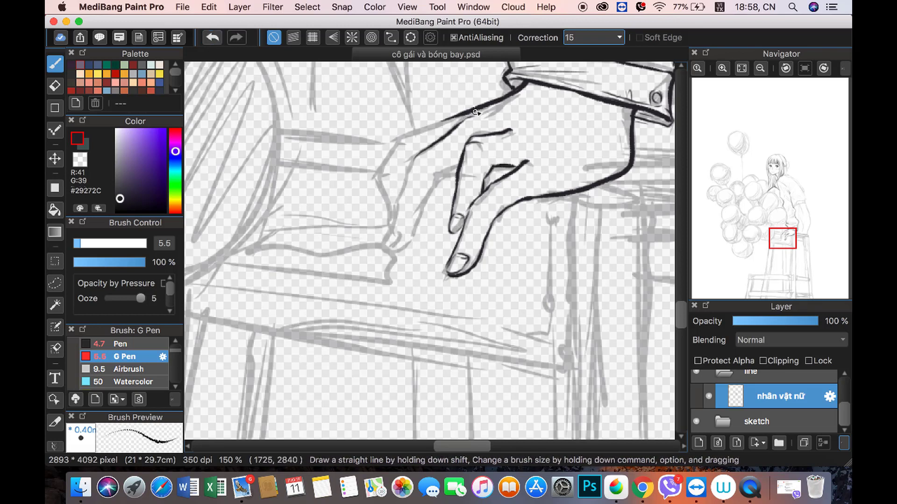
mouse_move(404, 183)
left_mouse_down()
mouse_move(393, 237)
mouse_move(428, 191)
left_mouse_up()
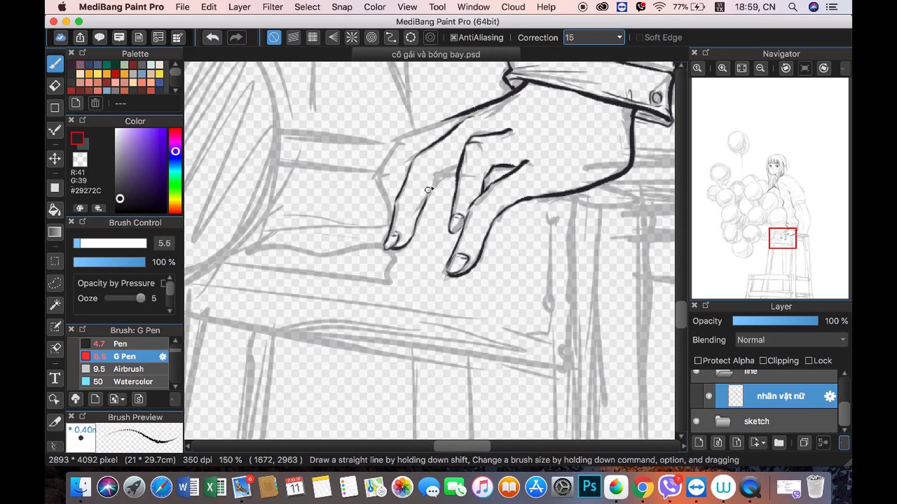
mouse_move(444, 127)
left_mouse_down()
mouse_move(400, 139)
mouse_move(378, 173)
mouse_move(393, 216)
left_mouse_up()
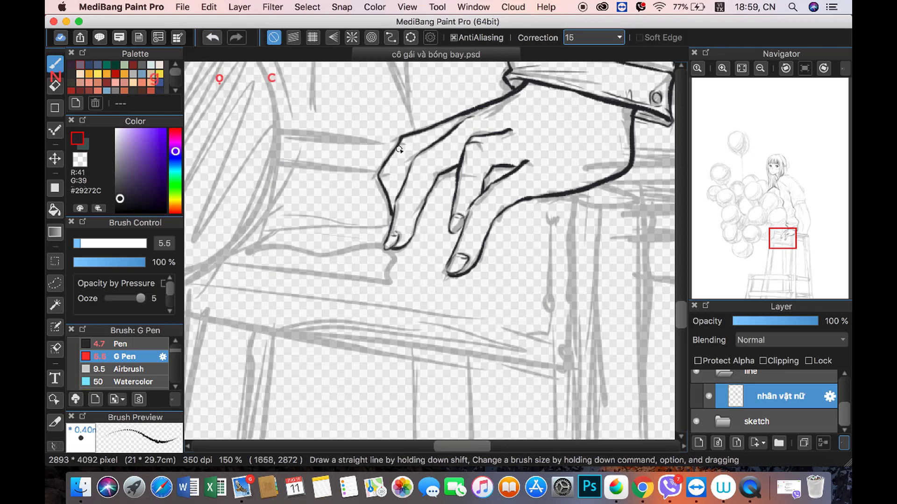
Step: Ink the fold lines along the upper sleeve
left_click(760, 68)
left_click(722, 68)
left_click_drag(343, 105, 379, 220)
left_click_drag(333, 121, 341, 204)
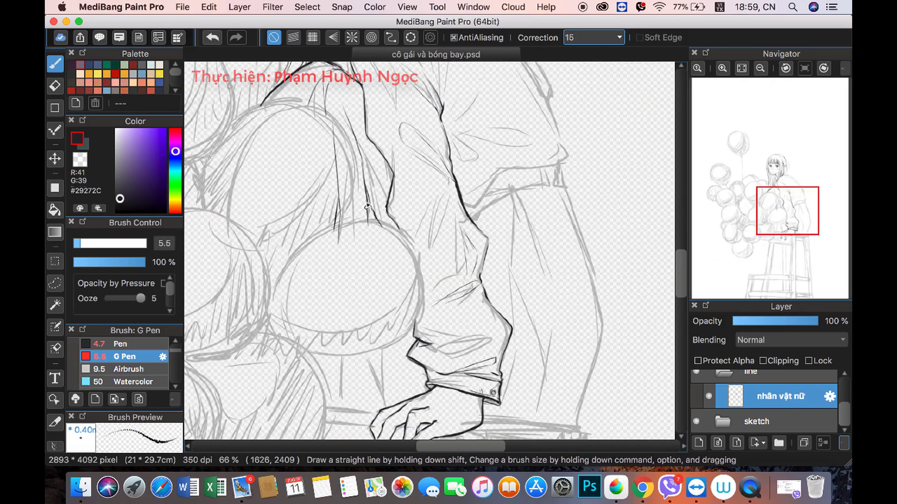
Step: Ink the sleeve edge below the balloon, the wrist, and the stool top edge right of the hand
left_click_drag(780, 215, 777, 234)
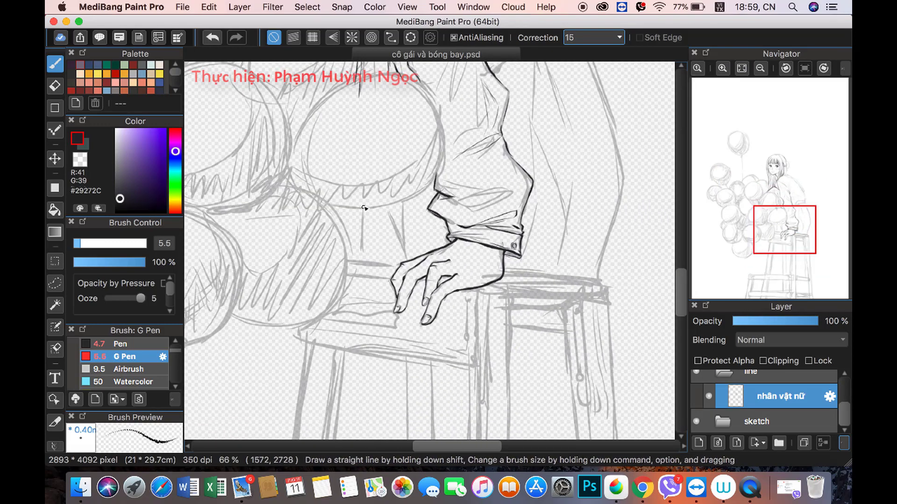
mouse_move(361, 184)
left_mouse_down()
mouse_move(359, 259)
mouse_move(401, 257)
left_mouse_up()
mouse_move(406, 200)
left_mouse_down()
mouse_move(399, 255)
mouse_move(429, 256)
left_mouse_up()
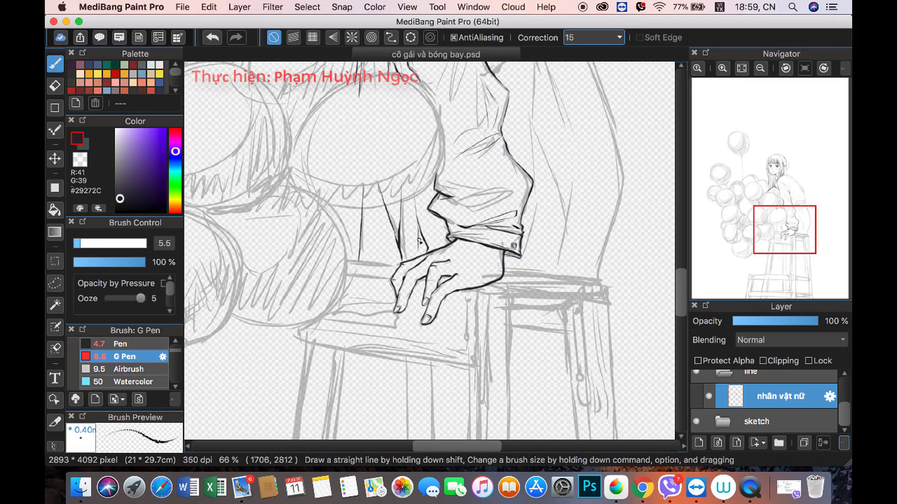
left_click_drag(335, 228, 340, 199)
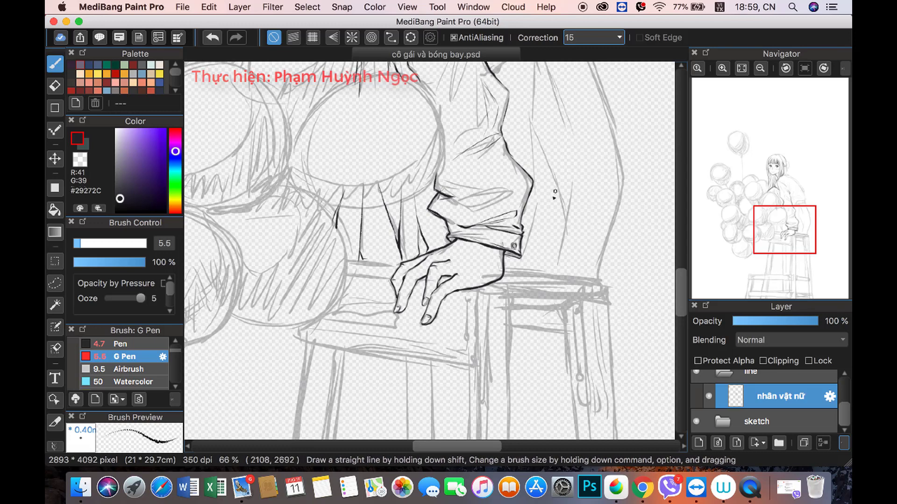
mouse_move(531, 276)
left_mouse_down()
mouse_move(562, 267)
mouse_move(597, 279)
left_mouse_up()
Step: Trace the outer outline of the right arm
scroll(427, 67, "right", 5)
scroll(427, 67, "up", 2)
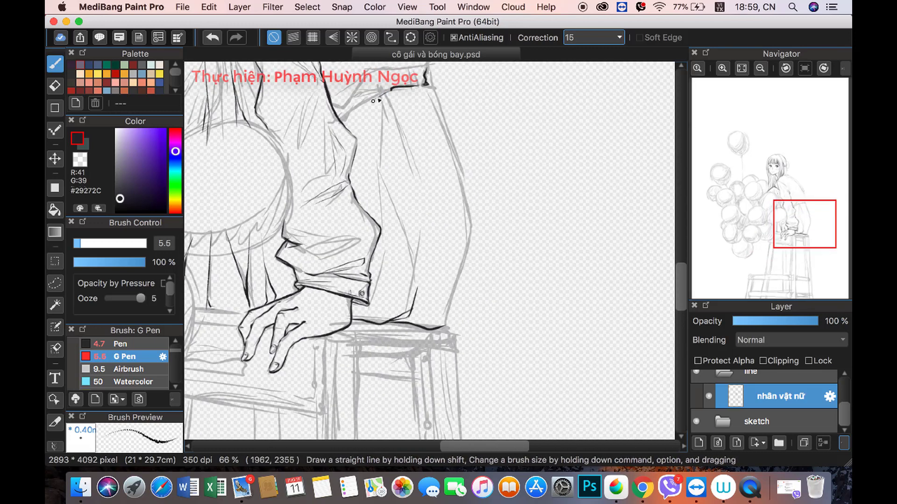
scroll(334, 124, "up", 3)
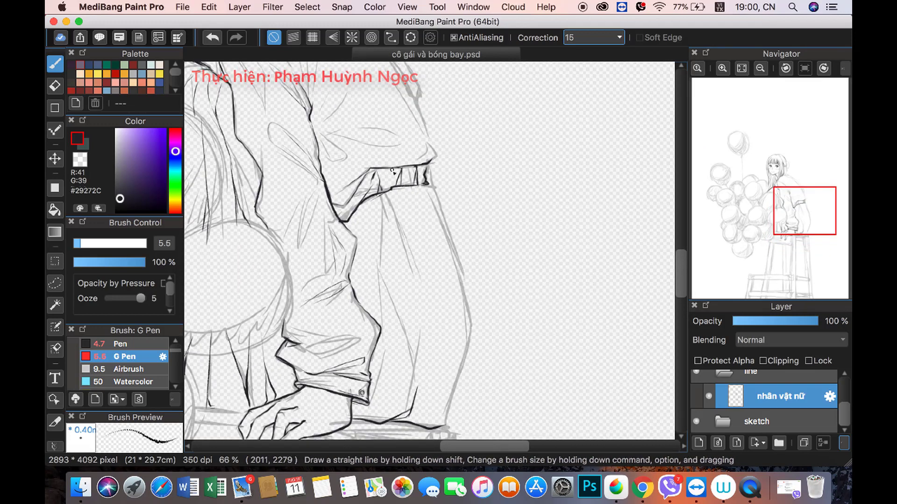
left_click_drag(428, 185, 454, 388)
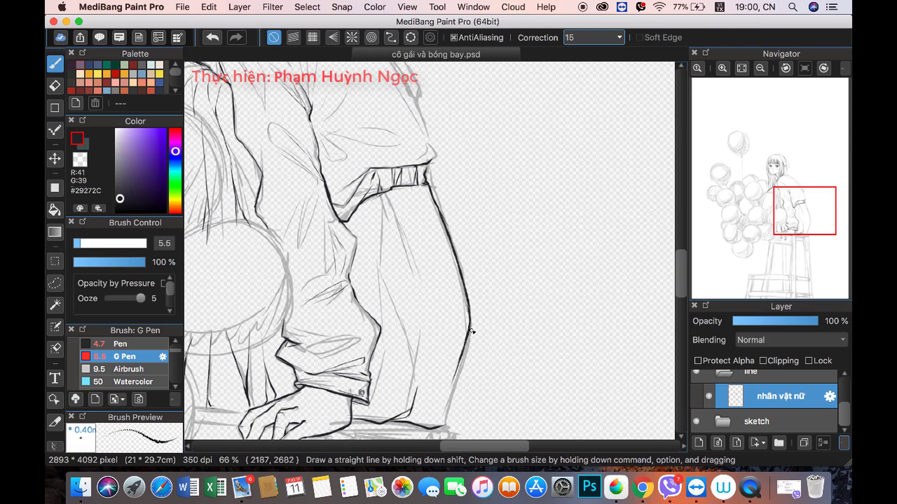
scroll(758, 94, "down", 3)
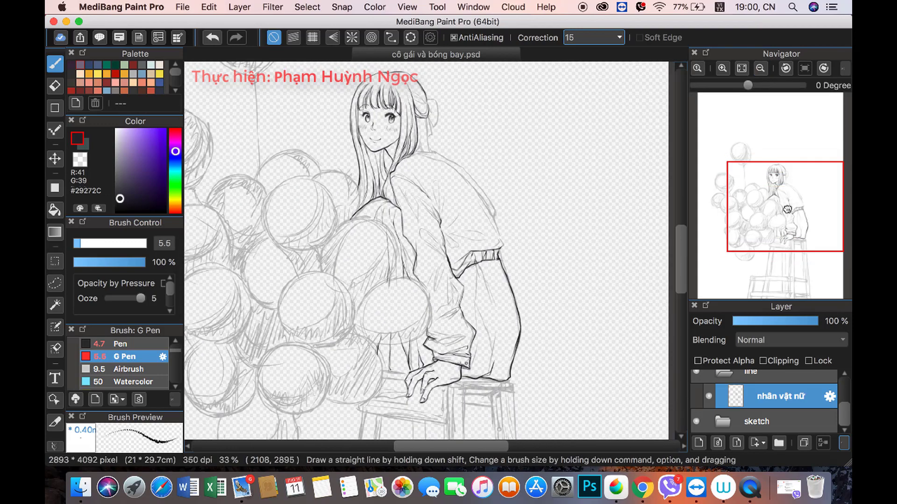
Step: Ink the sleeve edge down to the cuff and a thin cuff-edge line, reviewing at several zooms
left_click(722, 68)
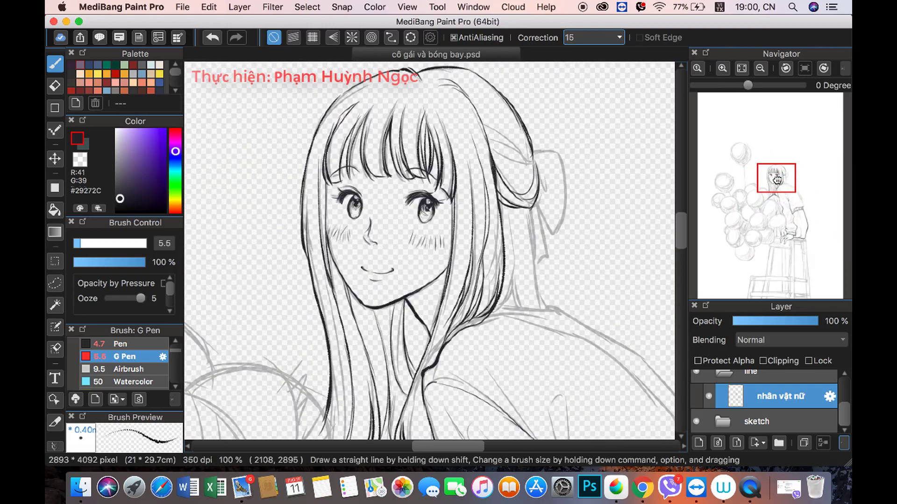
scroll(317, 209, "up", 3)
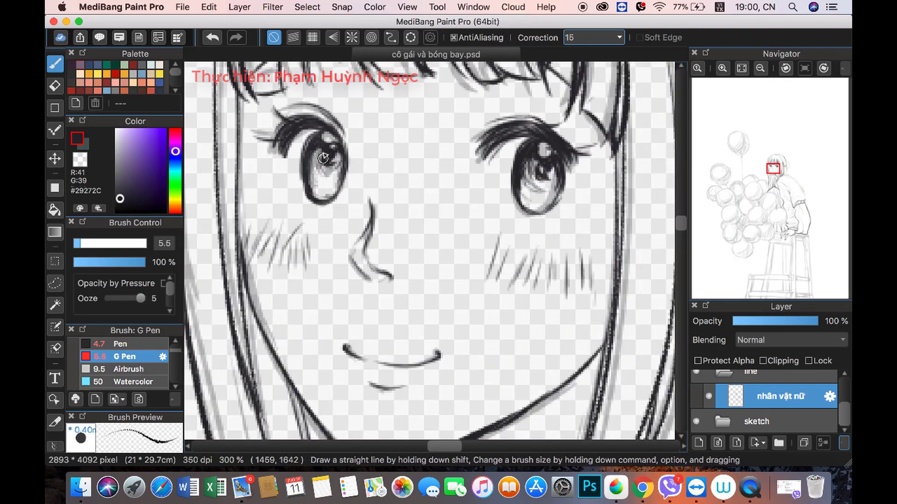
mouse_move(770, 175)
scroll(789, 95, "down", 5)
mouse_move(775, 178)
left_mouse_down()
mouse_move(785, 214)
mouse_move(801, 220)
left_mouse_up()
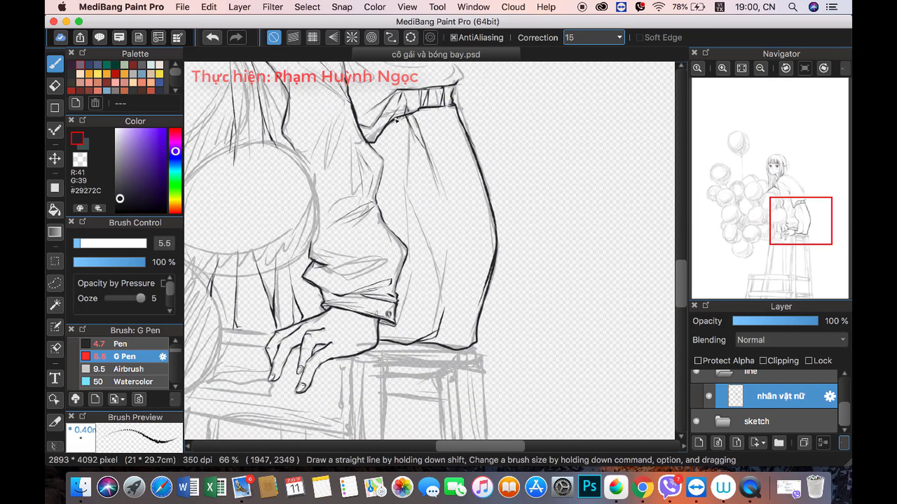
key("super+plus")
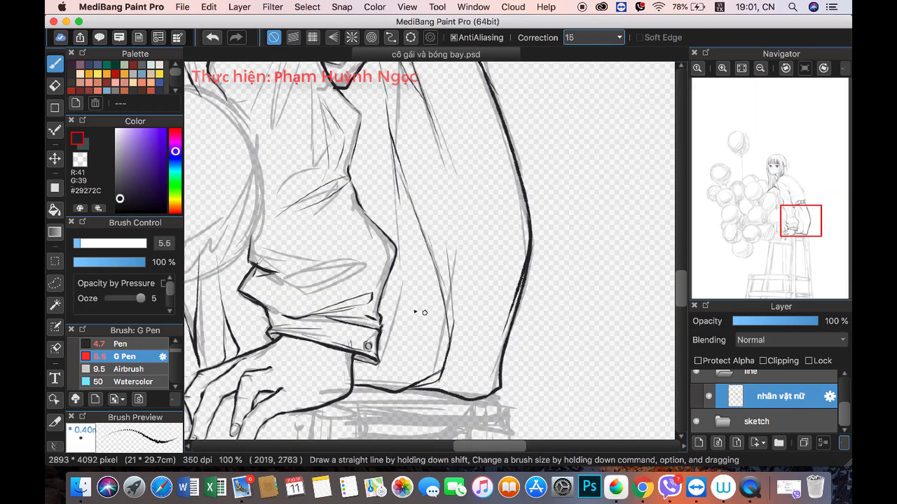
left_click_drag(399, 242, 379, 357)
left_click_drag(393, 316, 399, 292)
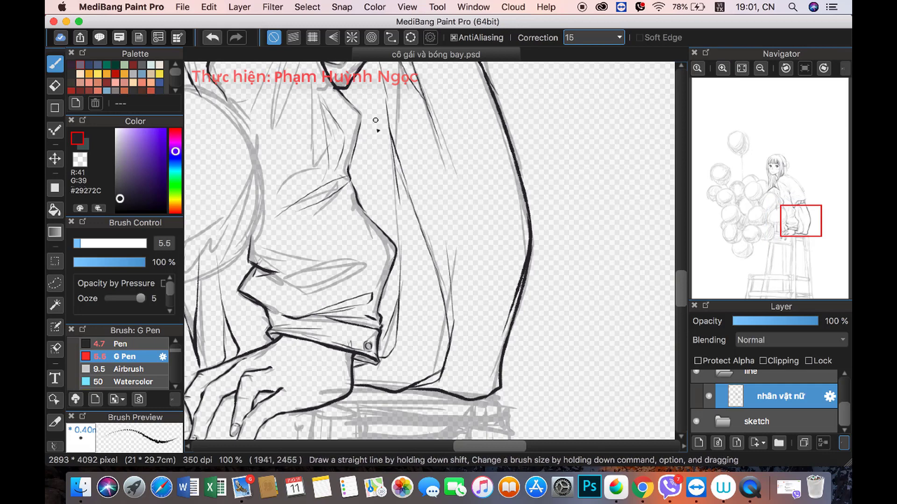
key("super+minus")
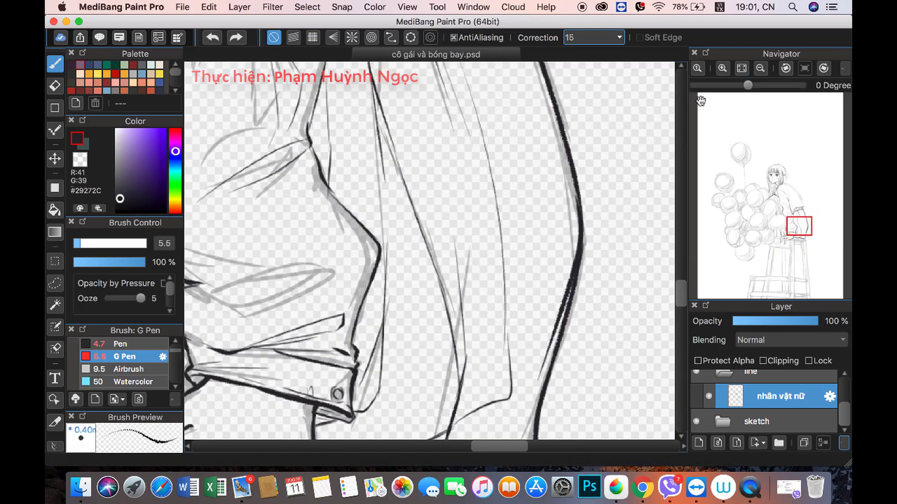
key("super+plus")
key("super+plus")
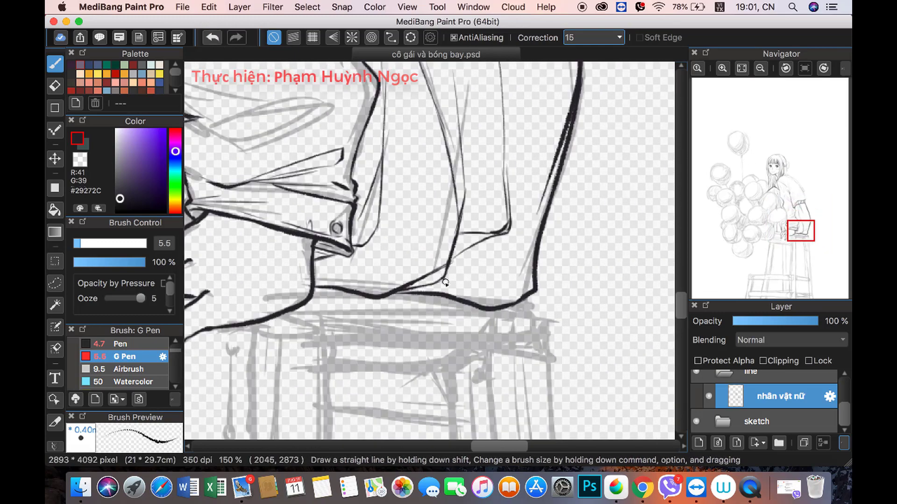
key("super+minus")
key("super+minus")
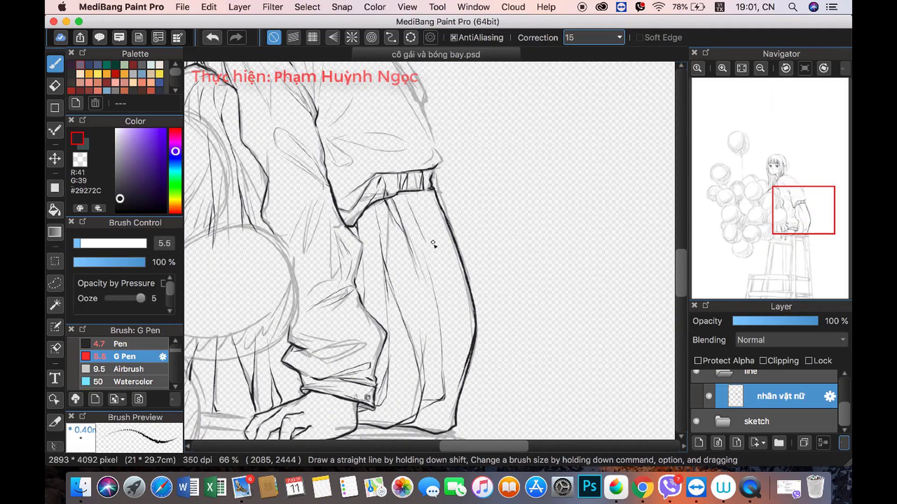
key("super+plus")
scroll(267, 180, "up", 3)
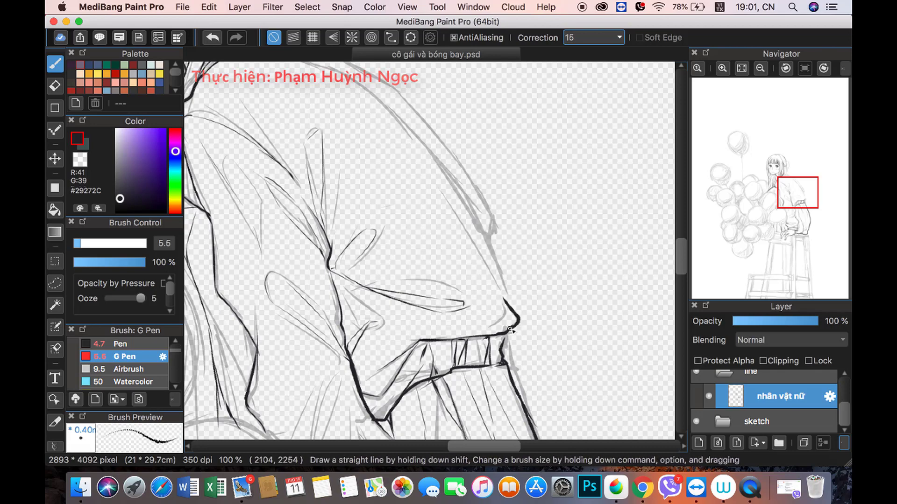
Step: Ink the girl's shoulder and the line running down her arm, redoing one stroke
scroll(504, 172, "up", 5)
left_click_drag(348, 213, 515, 384)
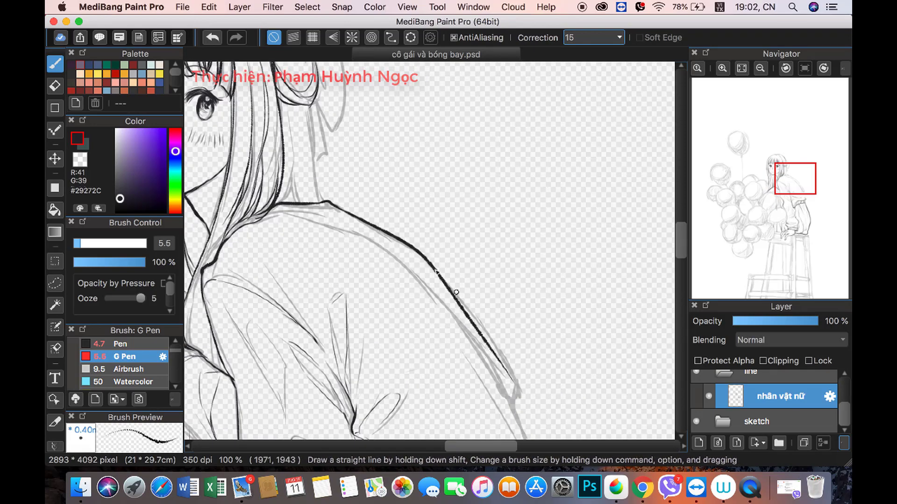
mouse_move(261, 218)
left_mouse_down()
mouse_move(375, 245)
mouse_move(492, 376)
left_mouse_up()
left_click_drag(771, 177, 772, 192)
key("super+z")
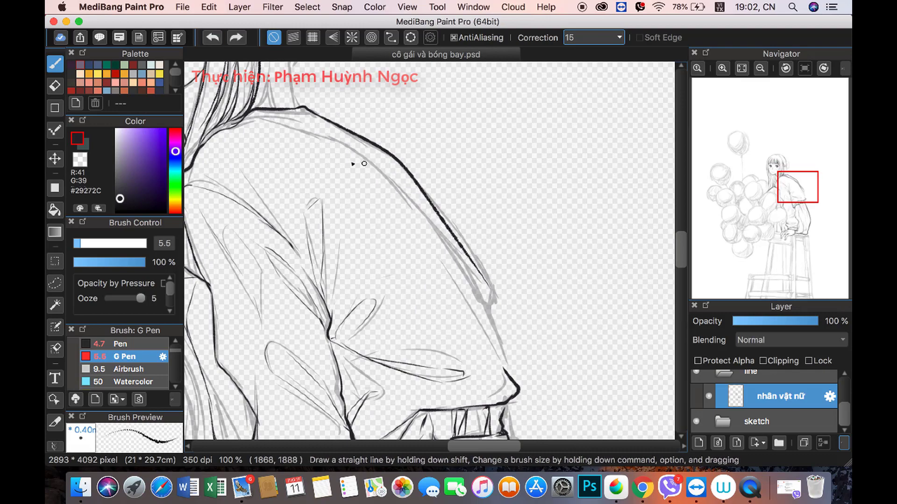
left_click_drag(279, 121, 480, 312)
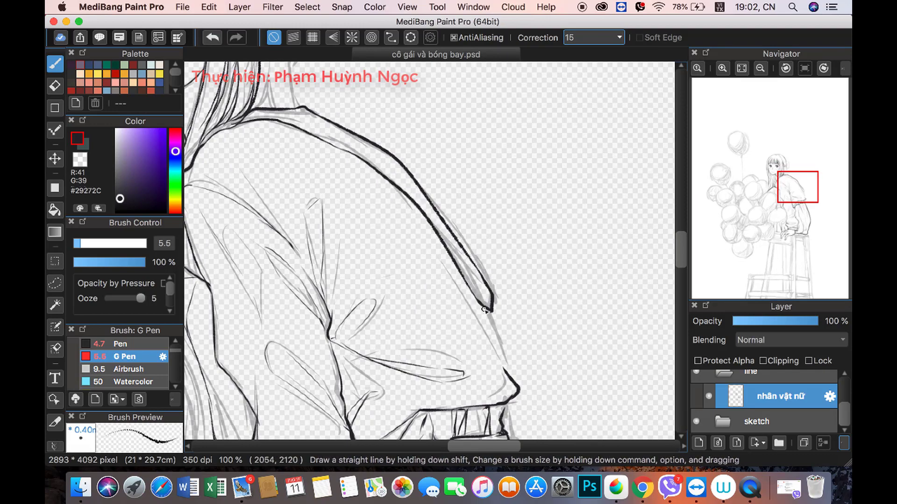
Step: Ink the hair ribbon with a thicker G Pen stroke
scroll(507, 348, "up", 5)
scroll(467, 304, "left", 3)
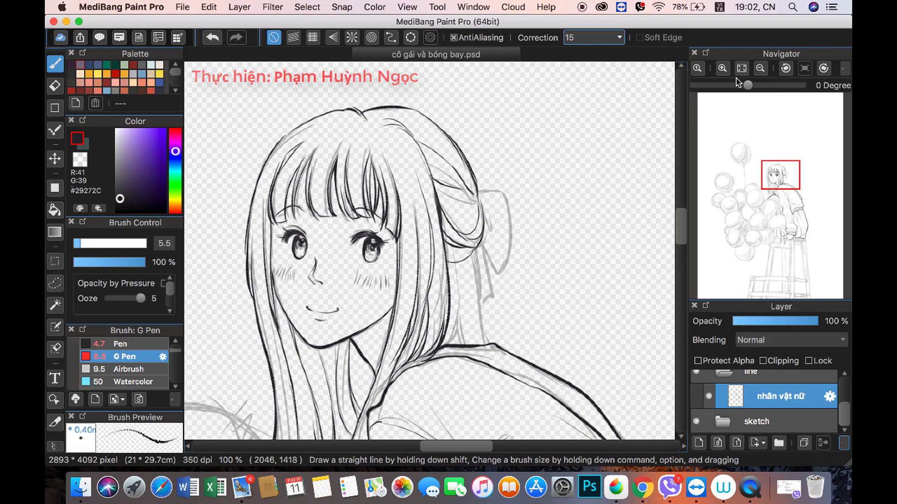
scroll(429, 174, "up", 5)
scroll(327, 168, "right", 3)
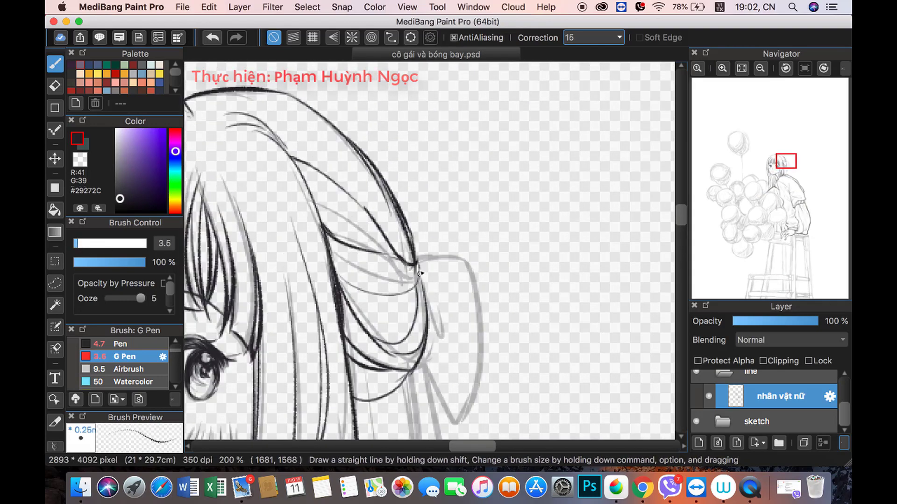
mouse_move(419, 273)
left_mouse_down()
mouse_move(427, 271)
mouse_move(459, 354)
left_mouse_up()
left_click(759, 70)
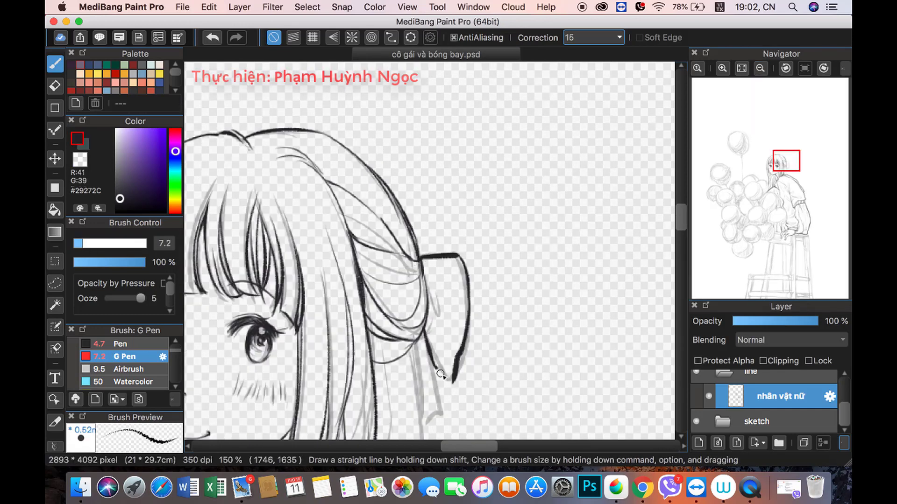
scroll(428, 285, "down", 5)
Step: Ink the neck line and neighbouring hair strand, then add a new layer above the line art
left_click_drag(480, 112, 501, 253)
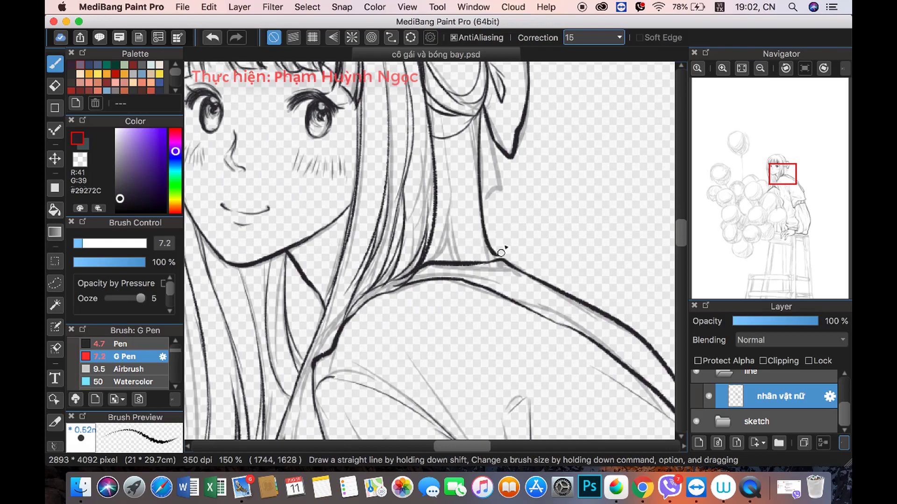
left_click_drag(463, 126, 454, 248)
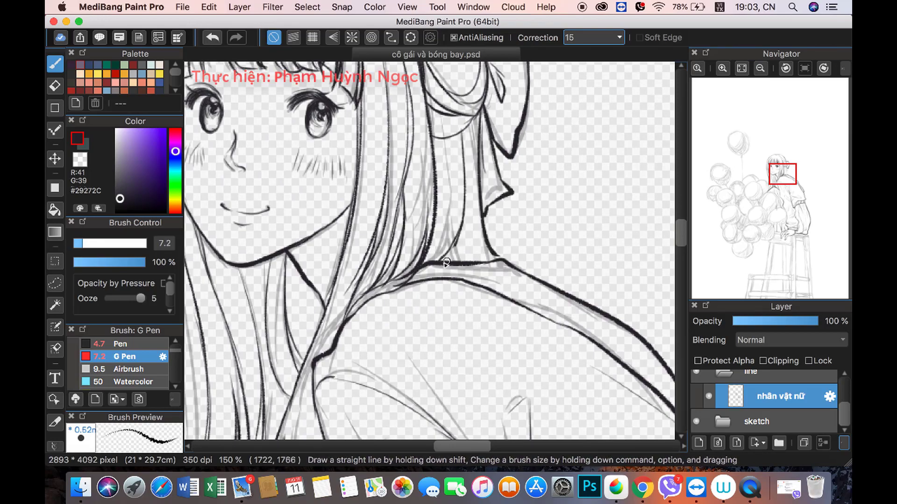
left_click(760, 68)
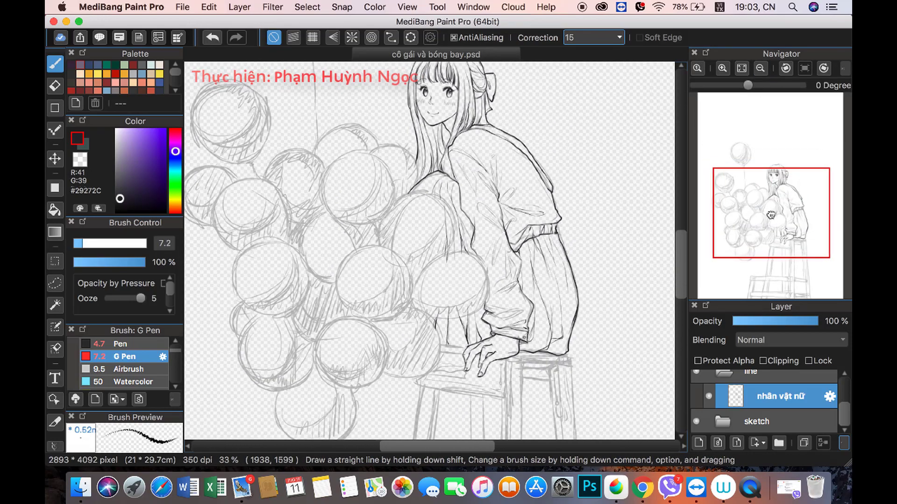
scroll(437, 110, "up", 5)
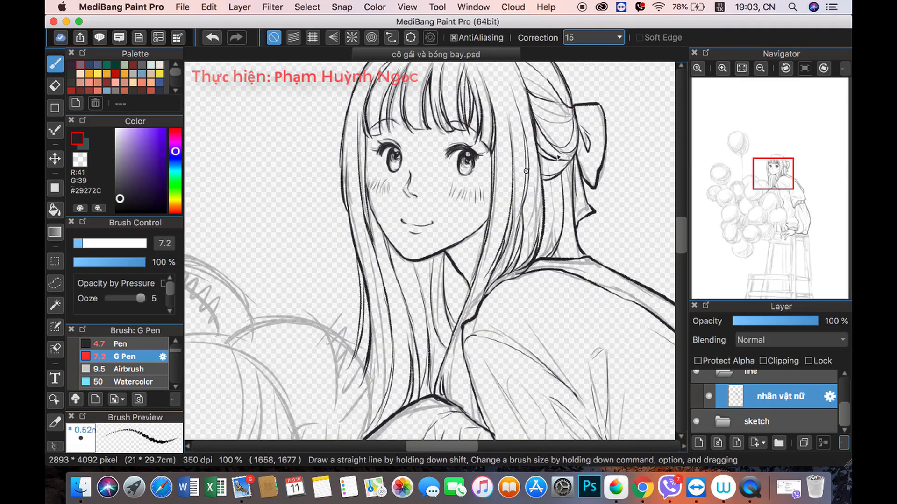
left_click(761, 68)
Step: Rename the new layer to 'bóng bay'
left_click(698, 443)
left_click(830, 397)
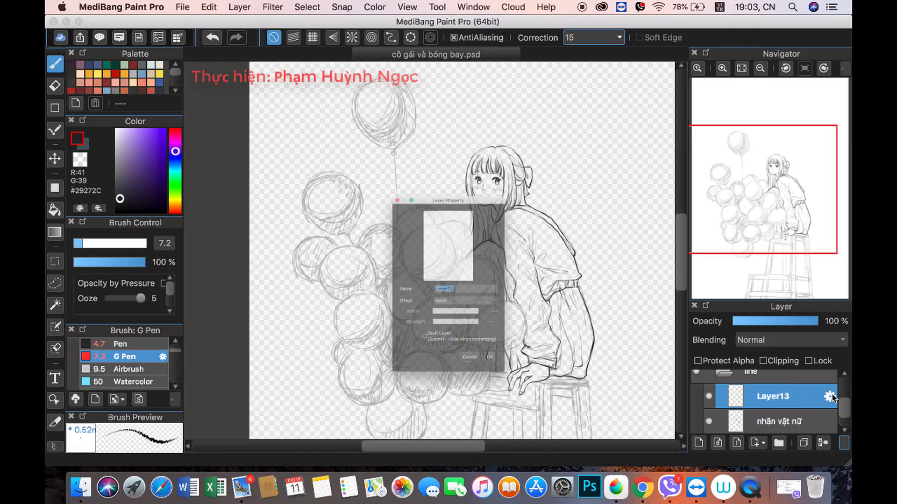
type("bóng bay")
key("Return")
Step: Ink a first arc along the balloon outline, redoing the initial attempt
left_click(722, 69)
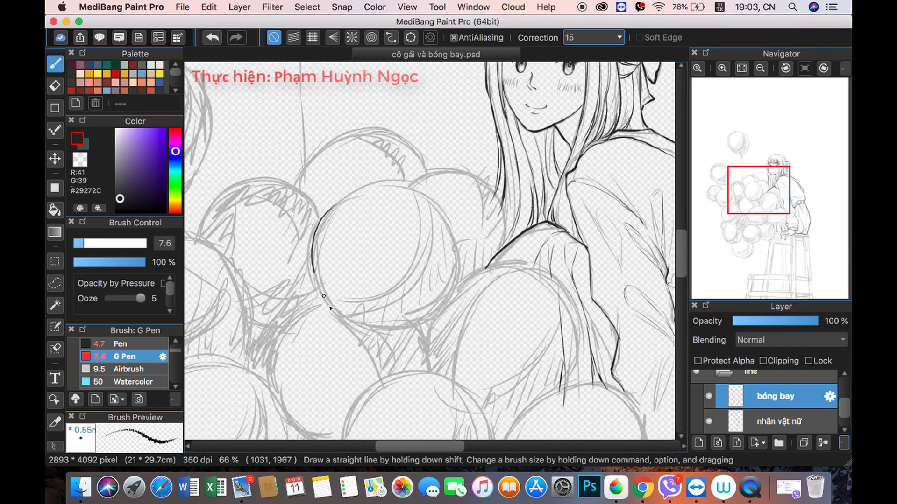
left_click(211, 38)
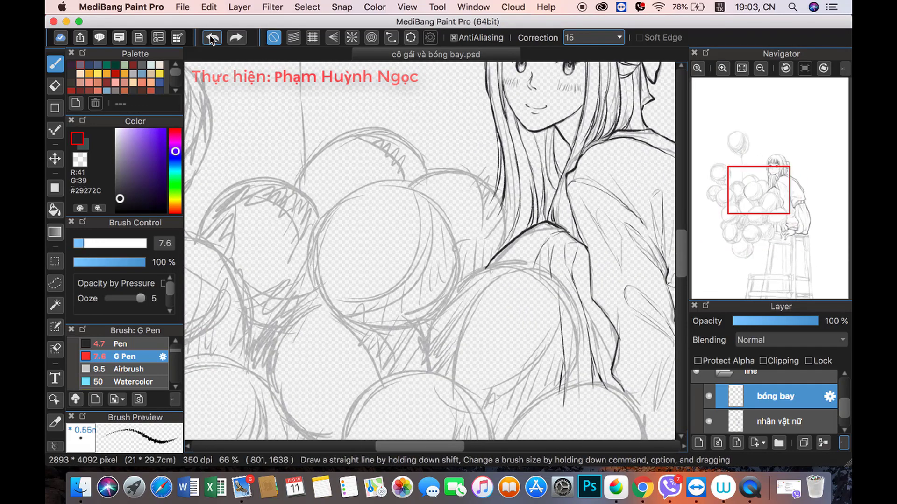
left_click_drag(338, 201, 312, 303)
scroll(766, 407, "down", 2)
Step: Fade the sketch folder to 14% opacity and return to the bóng bay layer
left_click(766, 421)
left_click_drag(817, 321, 746, 322)
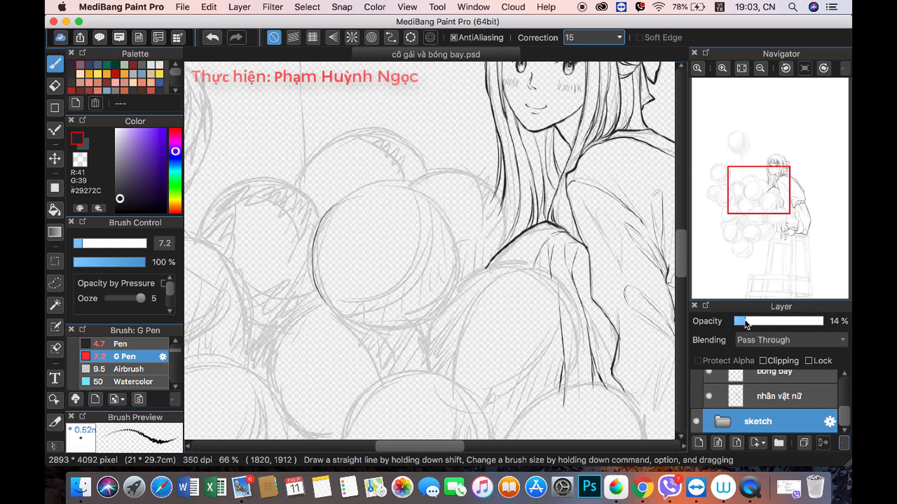
left_click(791, 382)
Step: Restore the dark ink colour and trace the balloon's top arc and right side
key("e")
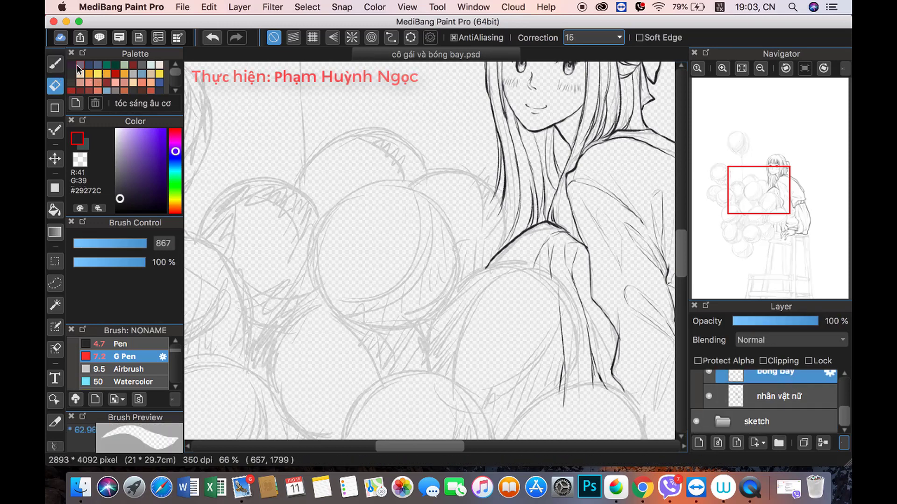
key("b")
key("super+plus")
left_click(410, 142, "alt")
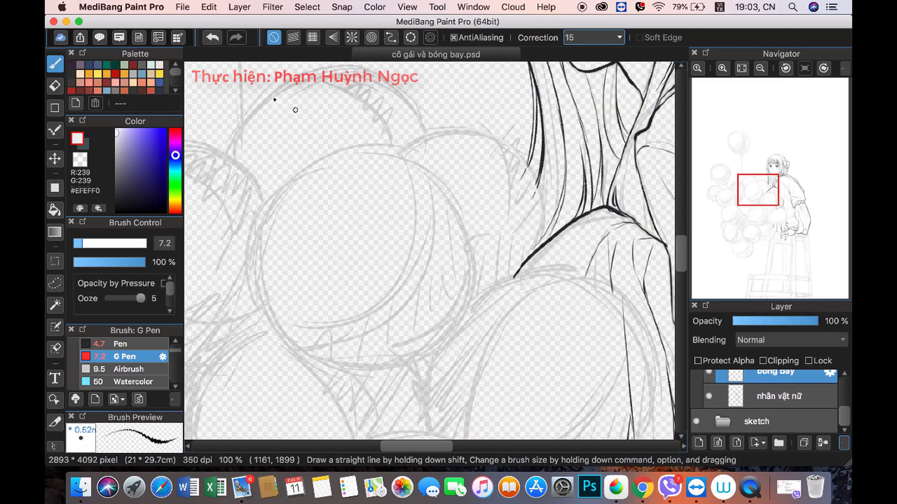
left_click(535, 140, "alt")
left_click_drag(397, 150, 541, 205)
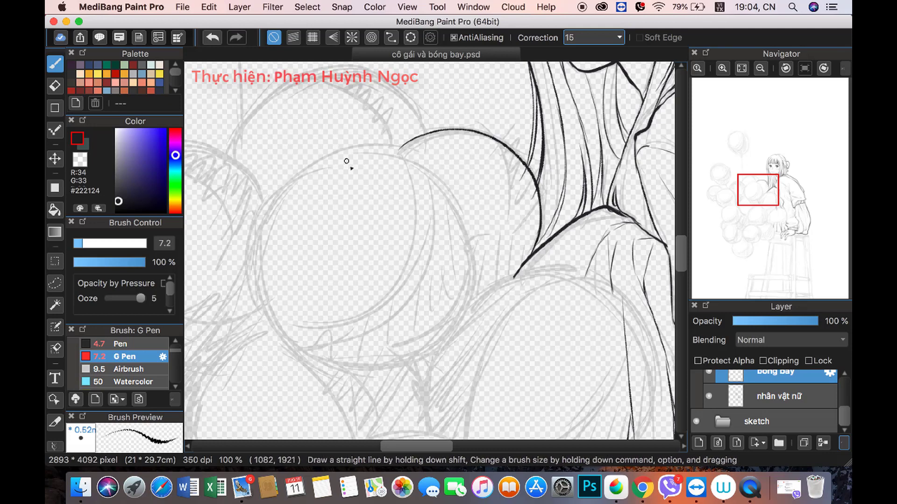
mouse_move(250, 232)
left_mouse_down()
mouse_move(470, 271)
mouse_move(297, 365)
left_mouse_up()
key("super+z")
Step: Redraw the balloon's left arc, right side and bottom edge to close the circle
left_click_drag(249, 233, 296, 364)
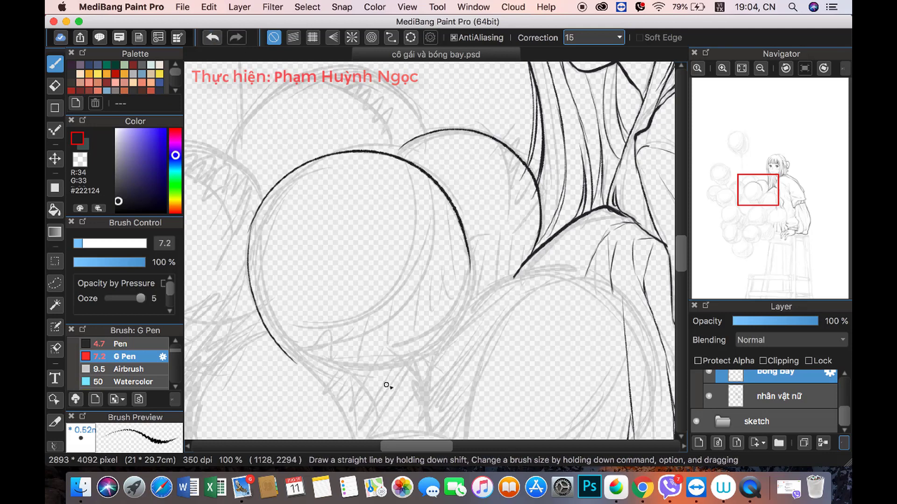
key("super+z")
mouse_move(247, 224)
left_mouse_down()
mouse_move(293, 356)
mouse_move(451, 345)
left_mouse_up()
left_click_drag(471, 254, 397, 373)
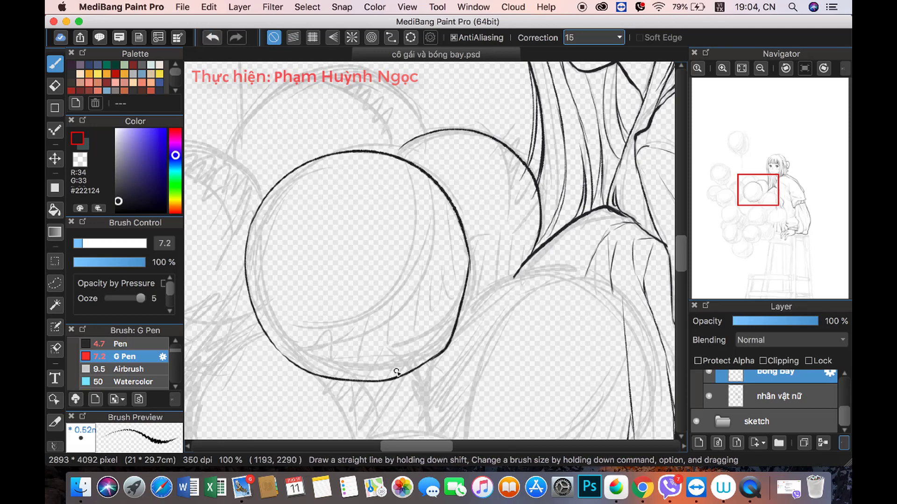
left_click(220, 41)
left_click_drag(335, 152, 474, 281)
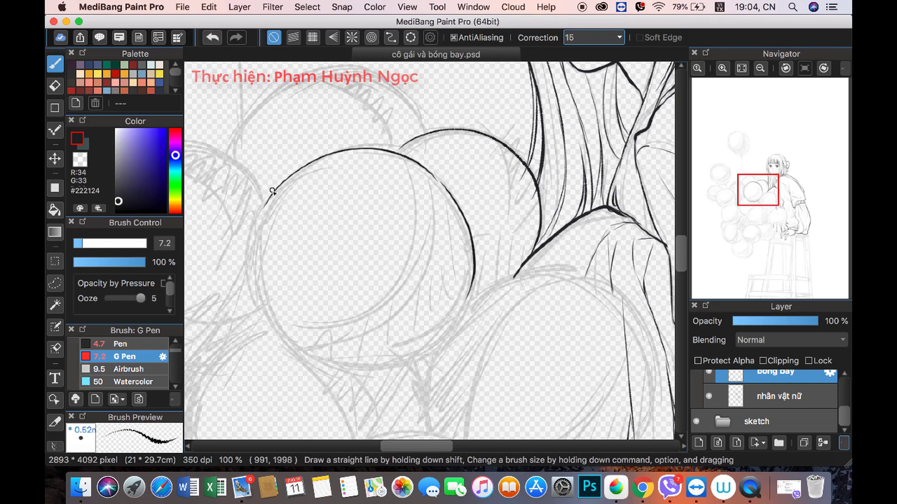
left_click_drag(308, 361, 443, 344)
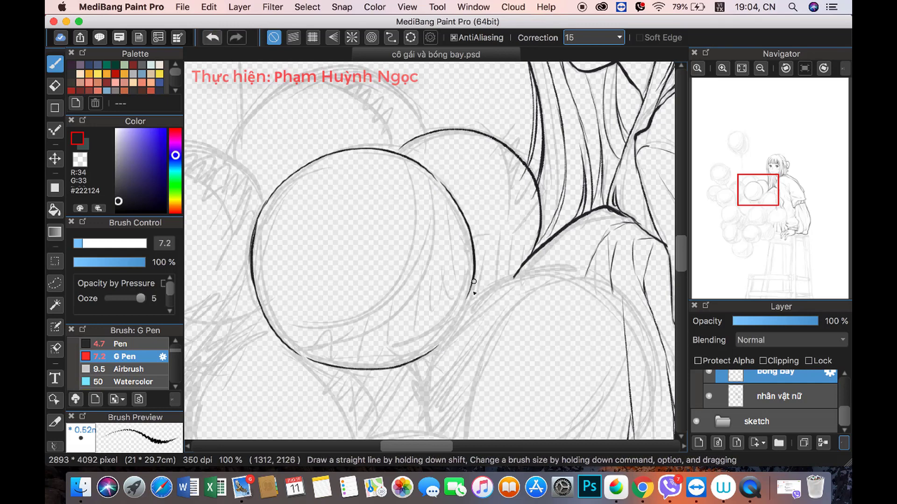
left_click_drag(464, 315, 456, 330)
Step: Retry inking the balloon as a full circle several times, undoing each attempt
scroll(465, 316, "down", 3)
scroll(392, 198, "up", 3)
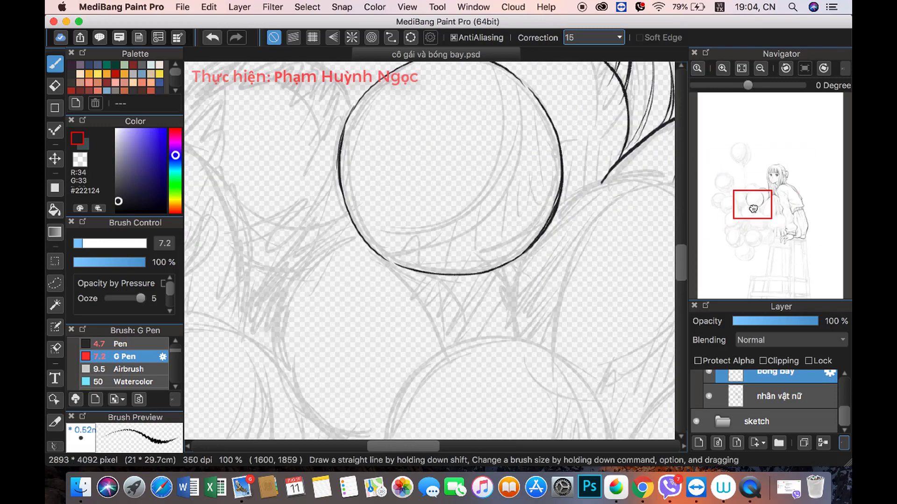
scroll(444, 207, "down", 3)
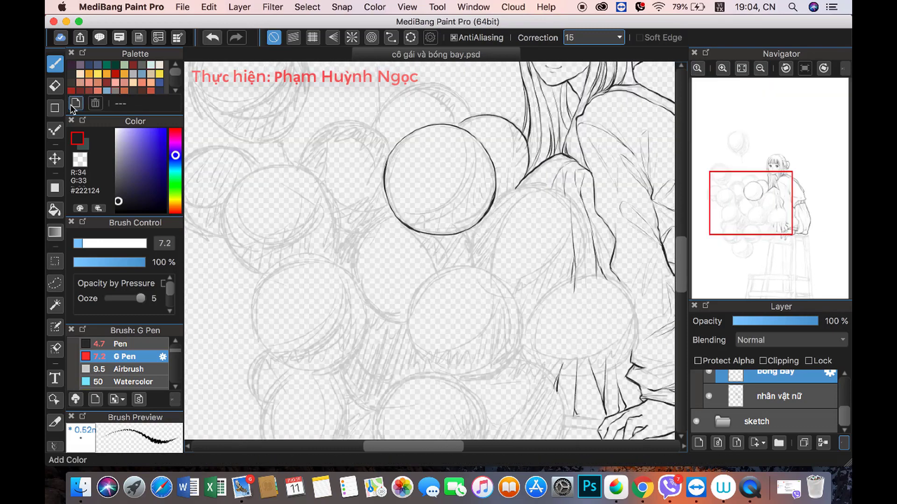
left_click_drag(434, 142, 498, 156)
key("super+z")
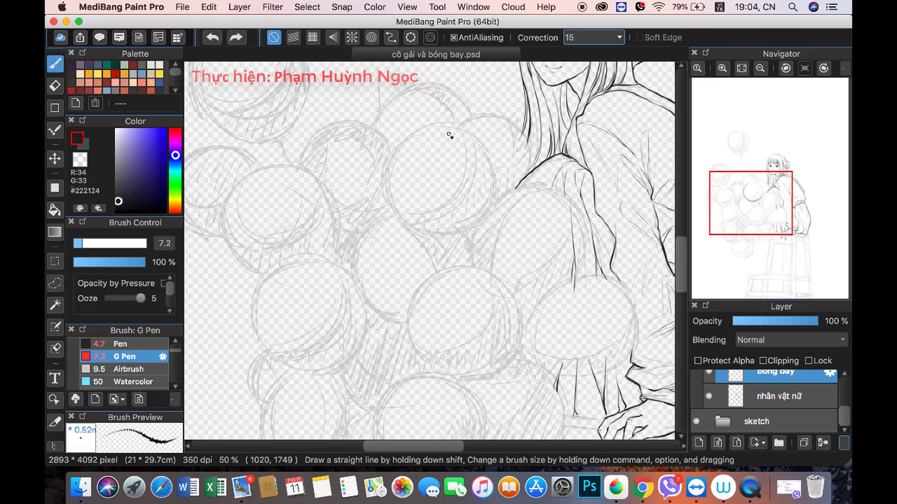
left_click_drag(448, 136, 490, 189)
key("super+z")
mouse_move(410, 146)
left_mouse_down()
mouse_move(411, 132)
mouse_move(397, 215)
mouse_move(432, 104)
left_mouse_up()
key("super+z")
Step: Mesh-transform the selected balloon circle, nudging points to round it and pull the right edge in
left_click(54, 284)
left_click(306, 6)
left_click(348, 162)
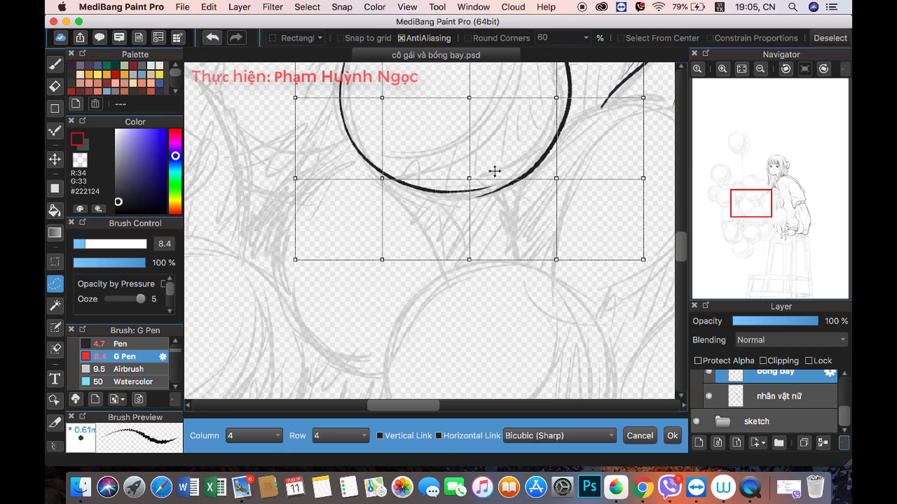
left_click_drag(469, 178, 469, 184)
left_click_drag(382, 178, 383, 184)
scroll(464, 184, "up", 5)
scroll(464, 184, "right", 2)
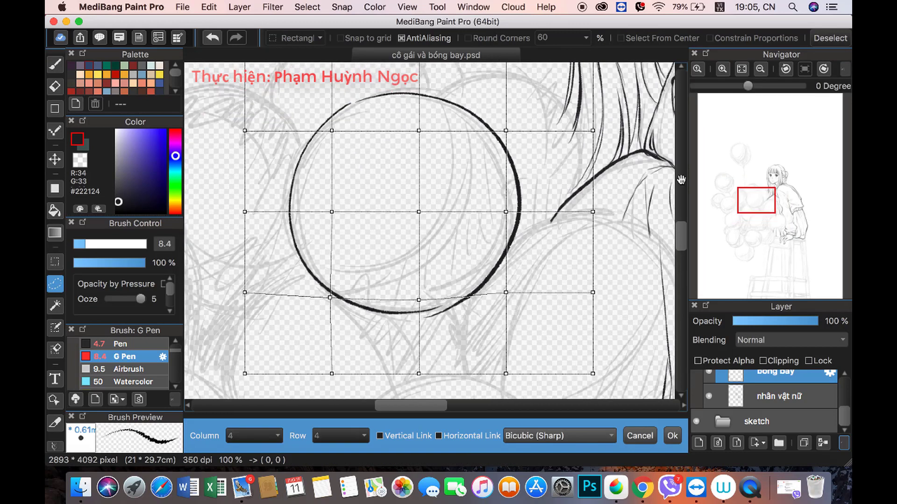
left_click_drag(506, 211, 500, 216)
left_click_drag(506, 131, 498, 129)
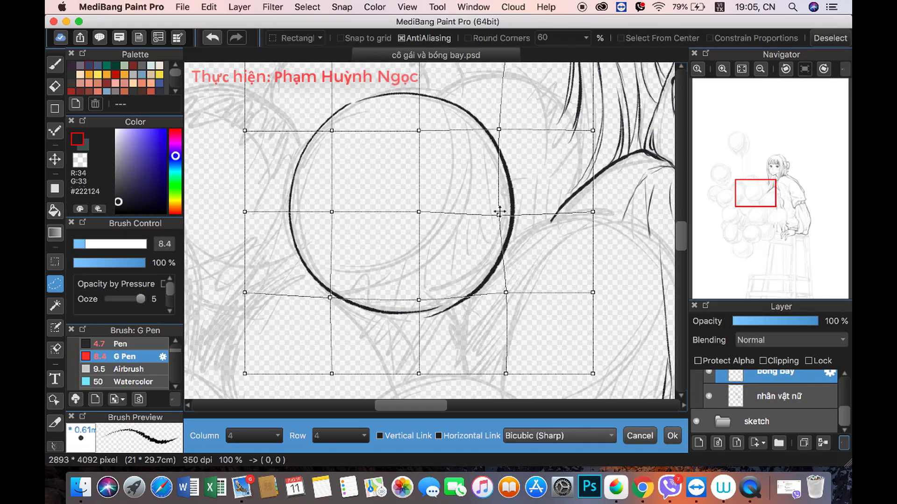
left_click(672, 436)
Step: Mesh-warp the uneven lower outline into a round curve, then deselect and return to the pen
left_click_drag(618, 346, 453, 308)
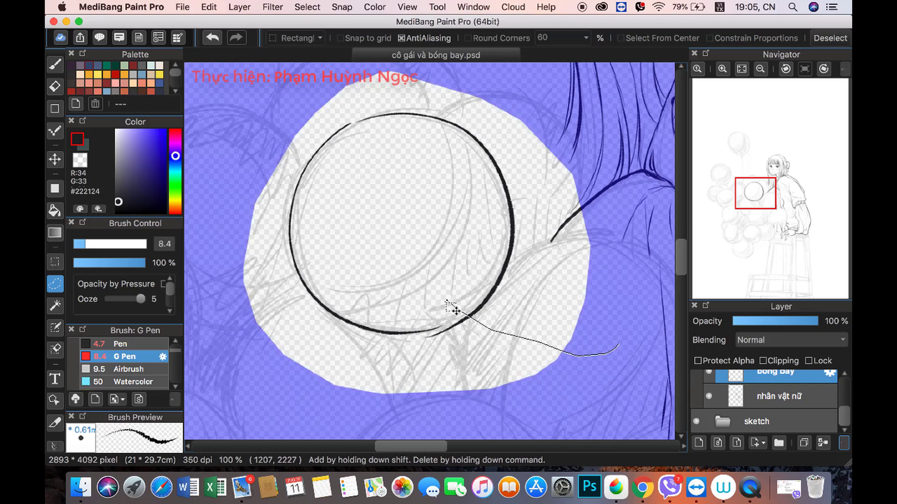
left_click_drag(426, 346, 423, 345)
key("ctrl+shift+m")
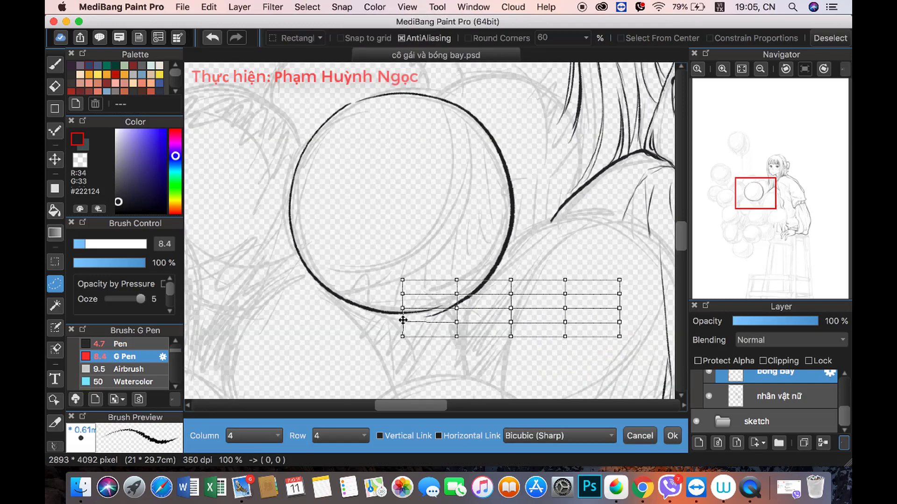
mouse_move(402, 308)
left_mouse_down()
mouse_move(396, 285)
mouse_move(382, 312)
mouse_move(360, 314)
left_mouse_up()
left_click(673, 436)
key("ctrl+d")
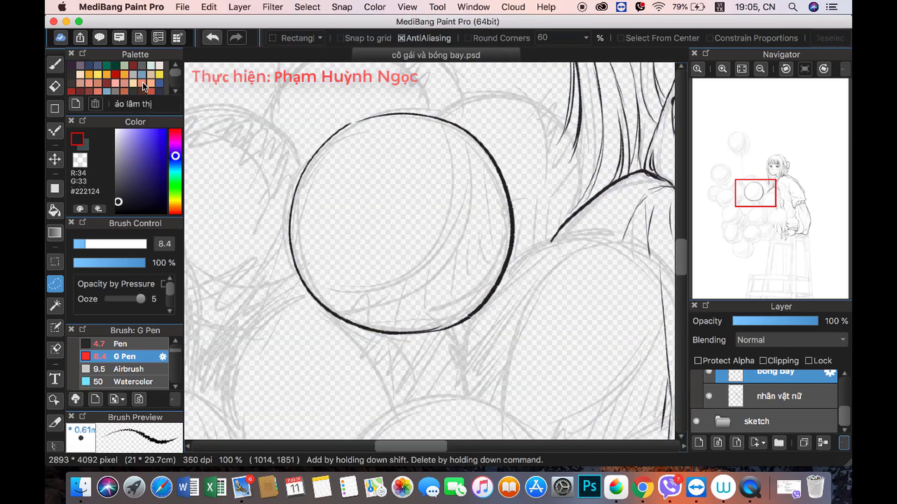
key("b")
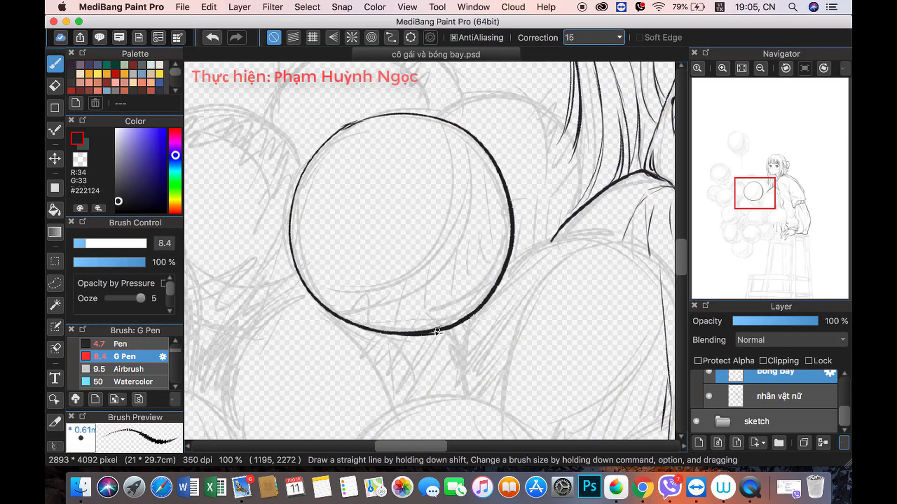
Step: Ink the arc of the balloon behind the first one, reaching up to the girl's hair
left_click_drag(434, 115, 579, 187)
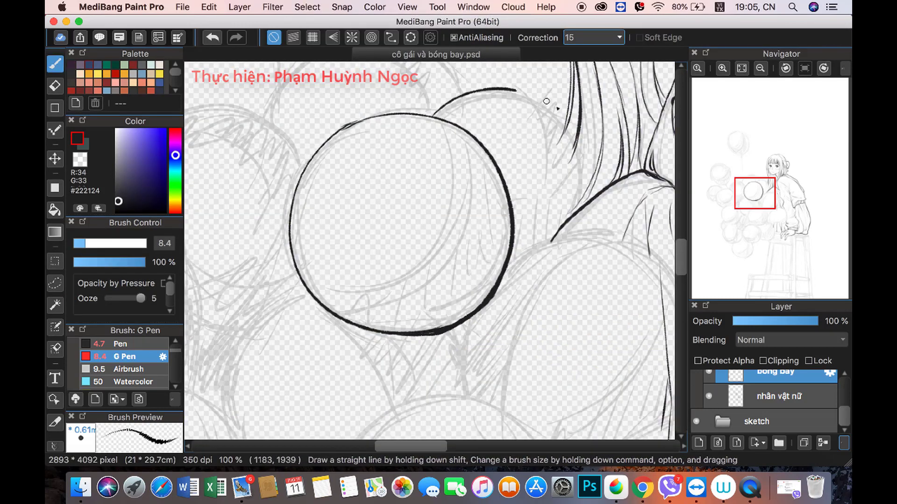
key("ctrl+z")
left_click_drag(434, 116, 570, 206)
key("ctrl+z")
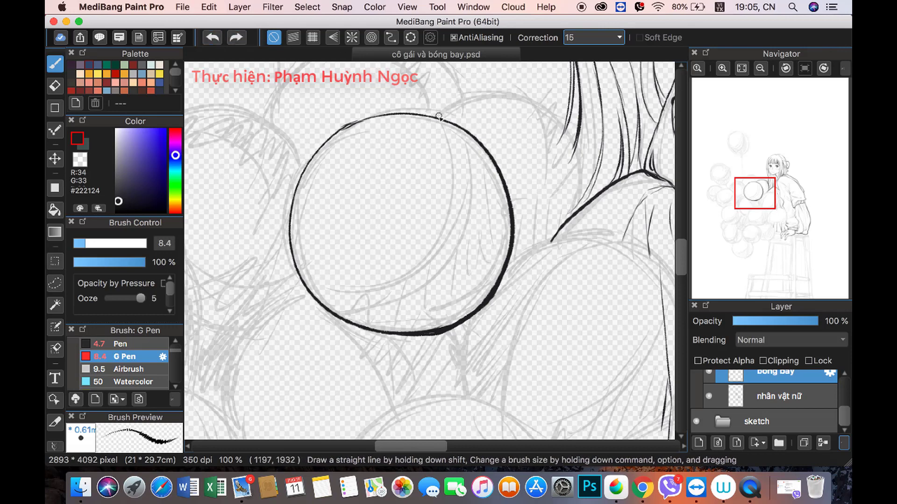
left_click_drag(433, 116, 584, 190)
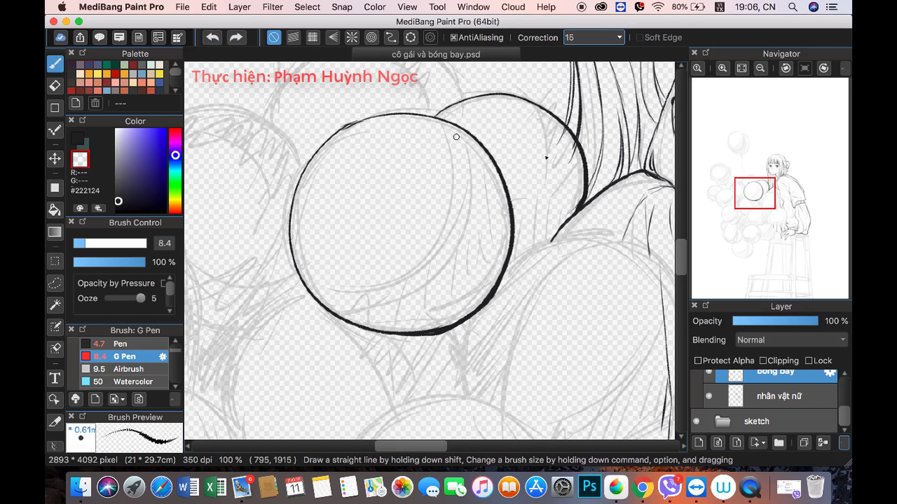
Step: Ink the top arc of the balloon by the girl's lap, redrawing uneven strokes
scroll(570, 173, "up", 2)
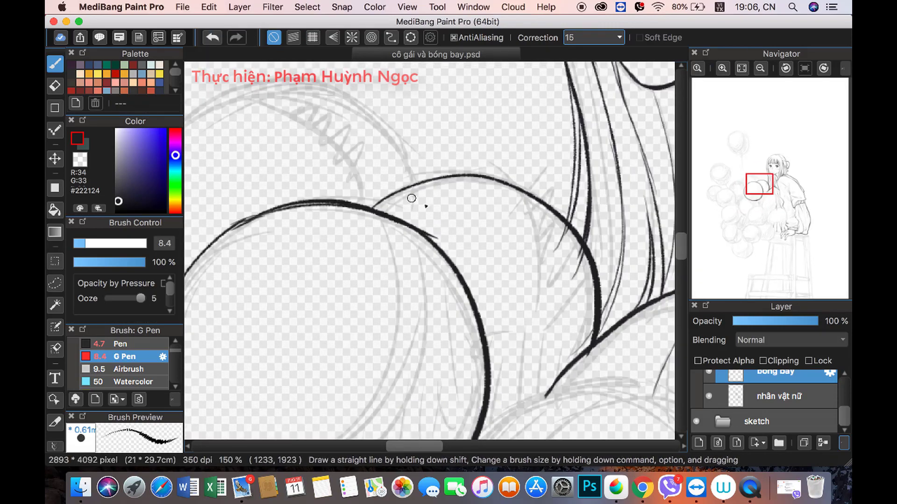
left_click(760, 68)
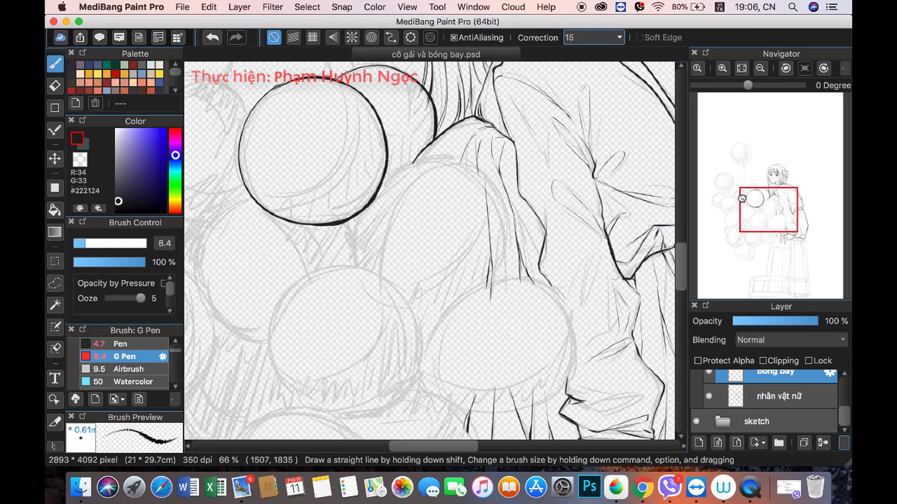
scroll(350, 215, "up", 2)
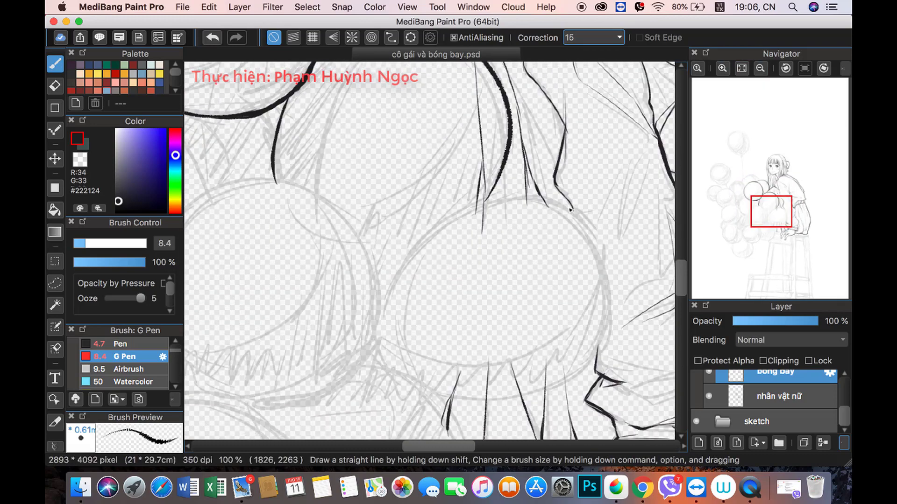
left_click_drag(508, 140, 350, 258)
key("x")
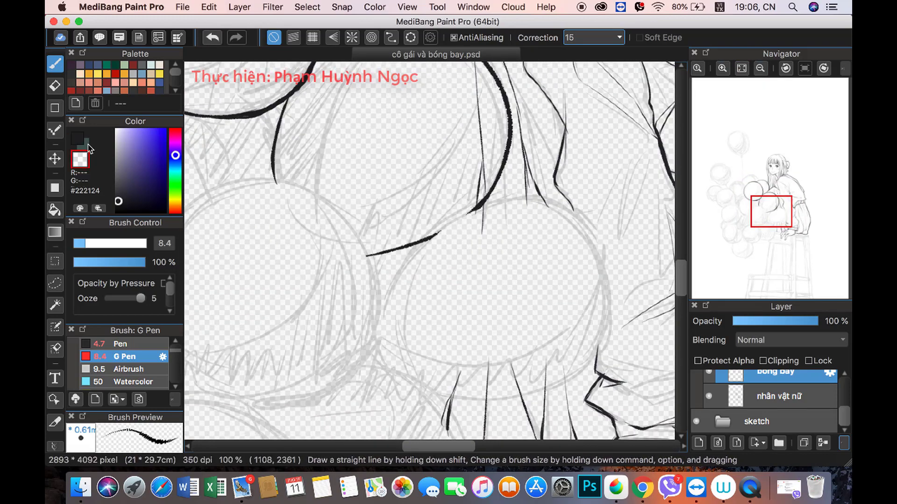
key("x")
mouse_move(481, 200)
left_mouse_down()
mouse_move(375, 315)
mouse_move(576, 210)
left_mouse_up()
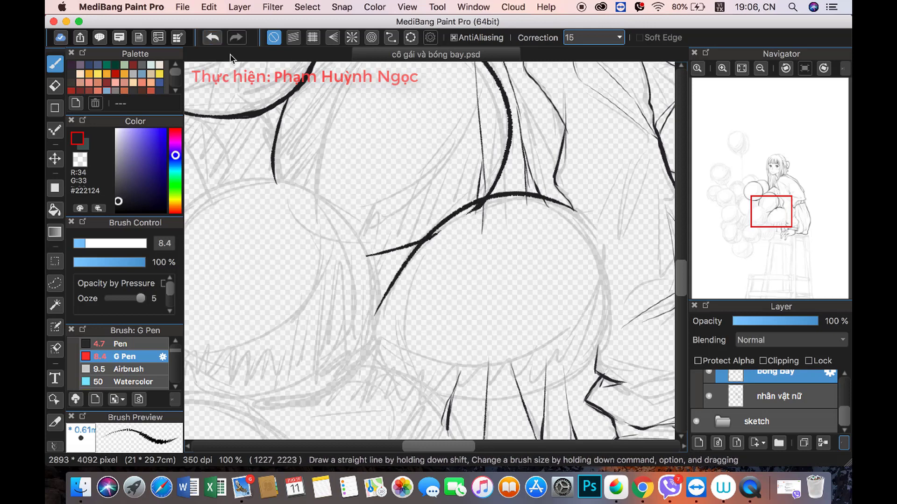
key("ctrl+z")
key("ctrl+z")
left_click_drag(386, 299, 594, 236)
key("ctrl+z")
left_click_drag(392, 287, 591, 235)
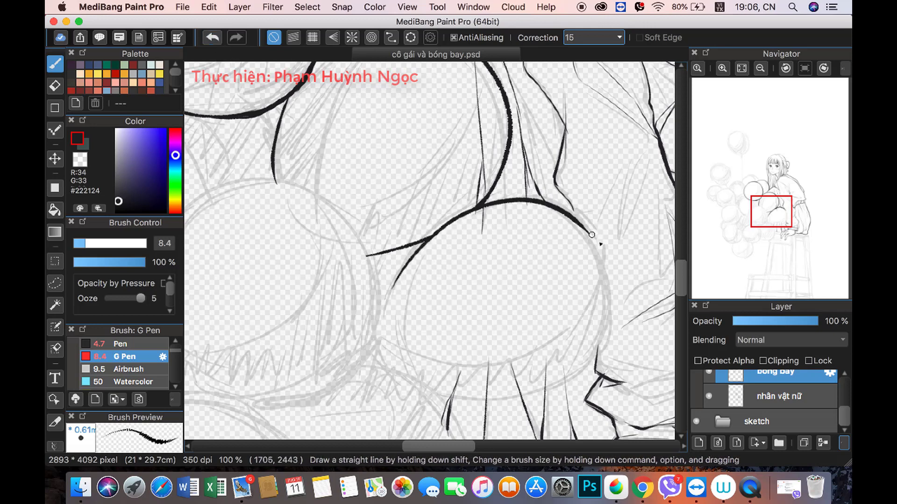
Step: Lasso the kinked part of the lap balloon's arc for reshaping
scroll(591, 235, "right", 5)
scroll(592, 235, "down", 3)
key("l")
mouse_move(409, 107)
left_mouse_down()
mouse_move(466, 117)
mouse_move(451, 123)
left_mouse_up()
left_click(307, 7)
Step: Mesh-warp the kinked lap-balloon arc smooth and clear the selection
left_click(327, 158)
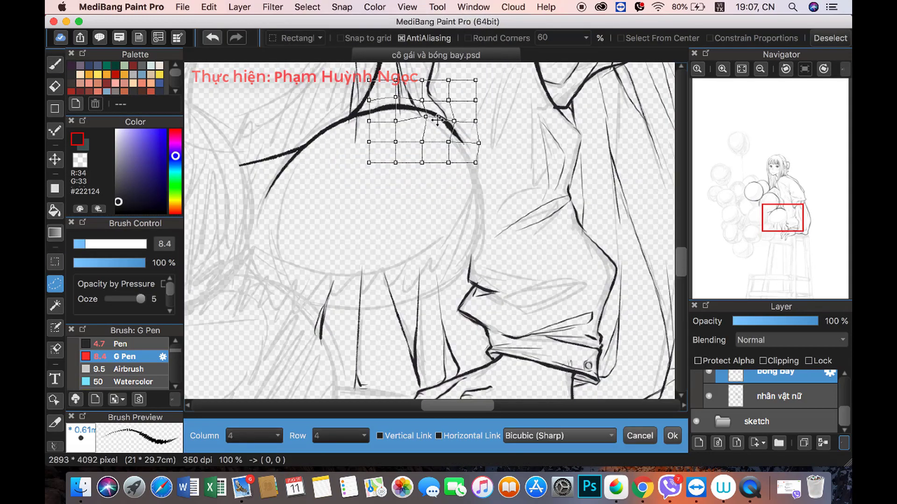
left_click(672, 436)
left_click(307, 7)
left_click(322, 32)
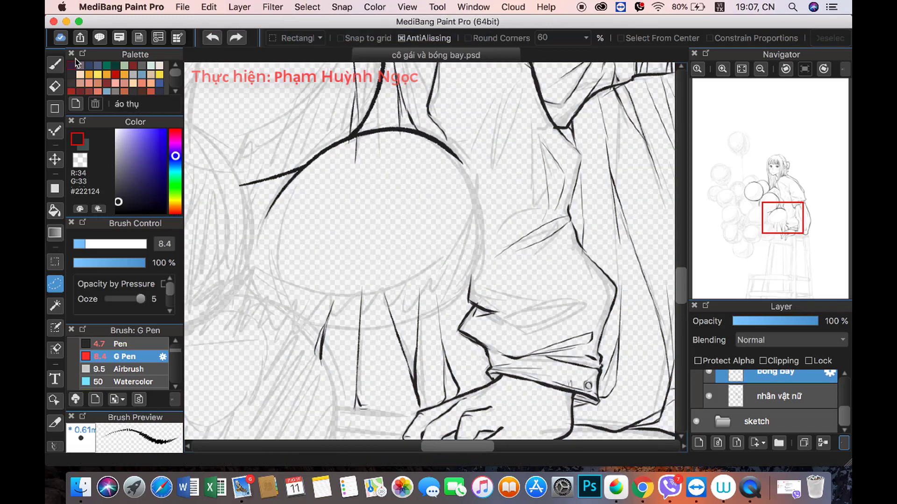
key("b")
Step: Extend the lap balloon down its right side and ink the next balloon's top and left side
left_click_drag(446, 144, 467, 294)
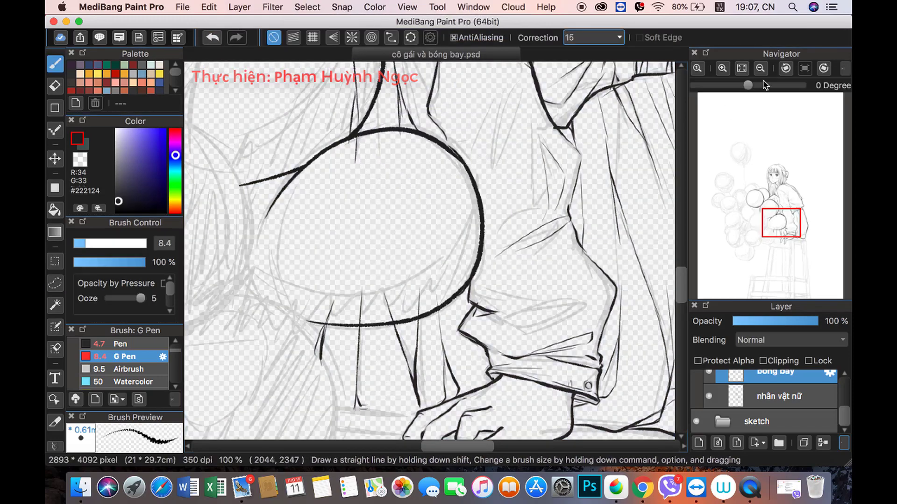
left_click_drag(781, 219, 761, 224)
left_click_drag(293, 199, 522, 241)
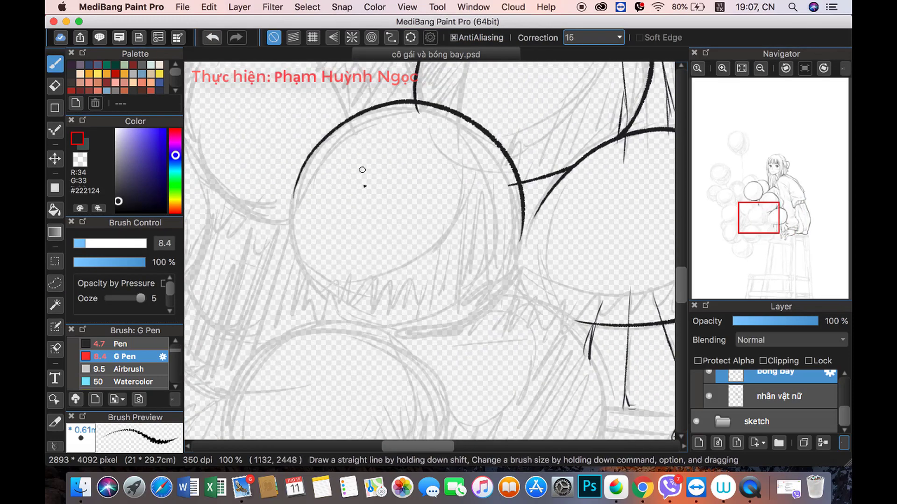
mouse_move(299, 174)
left_mouse_down()
mouse_move(498, 214)
mouse_move(292, 183)
left_mouse_up()
key("super+z")
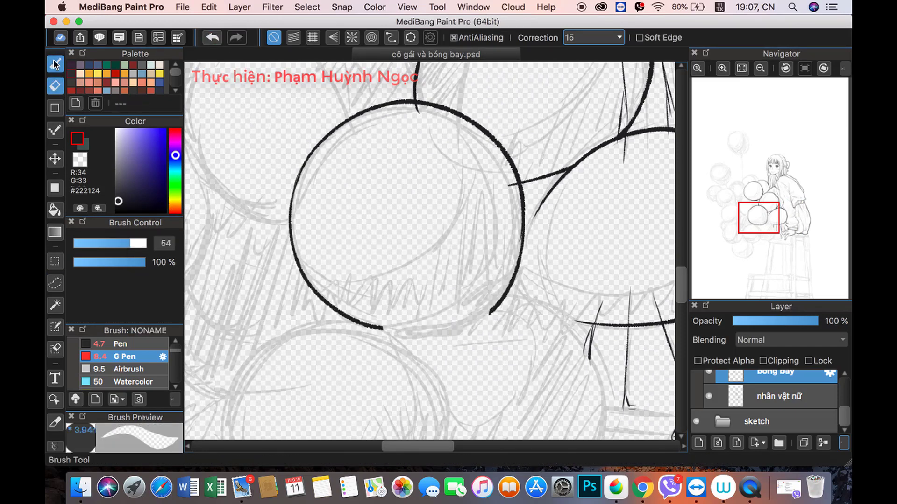
Step: Ink the lower-right curve of a balloon, stepping through undo and redo to keep it
left_click_drag(511, 290, 373, 334)
key("super+z")
key("super+shift+z")
key("super+z")
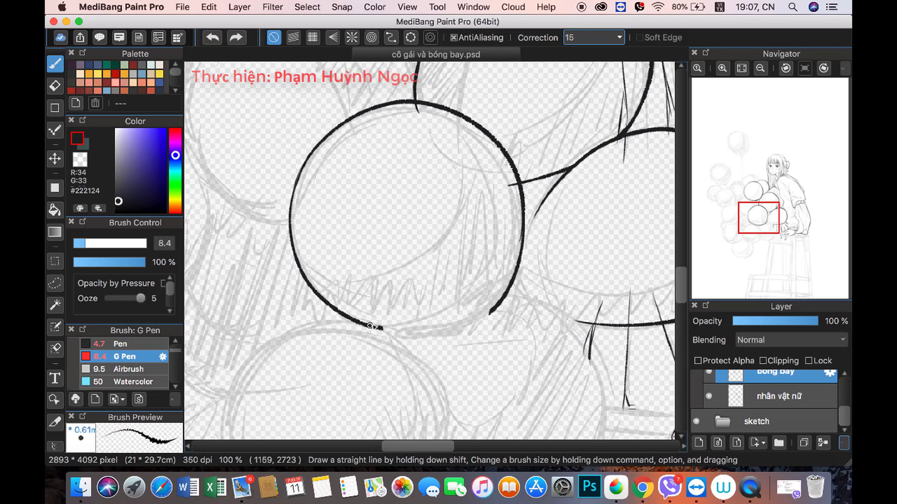
key("super+shift+z")
key("super+z")
key("super+shift+z")
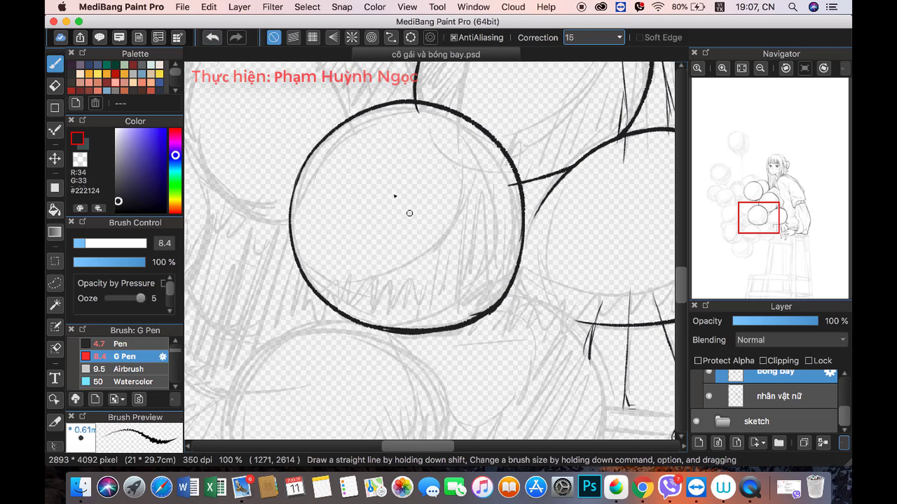
key("x")
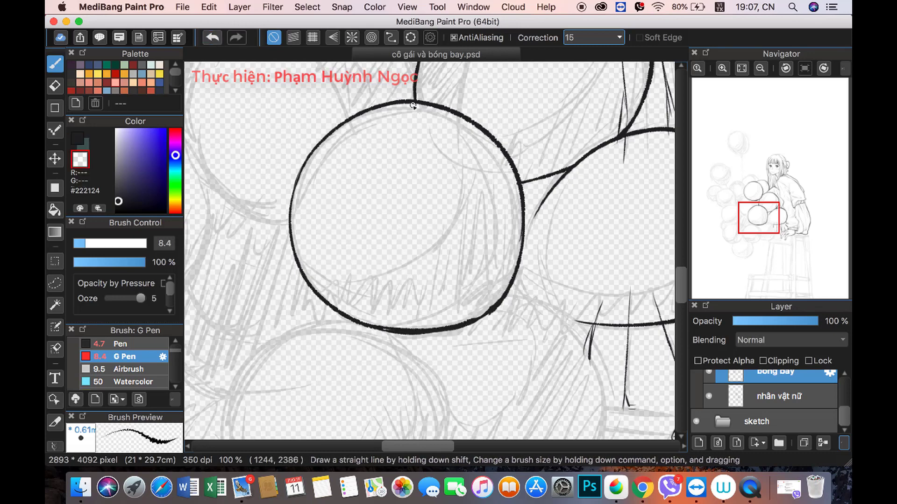
key("x")
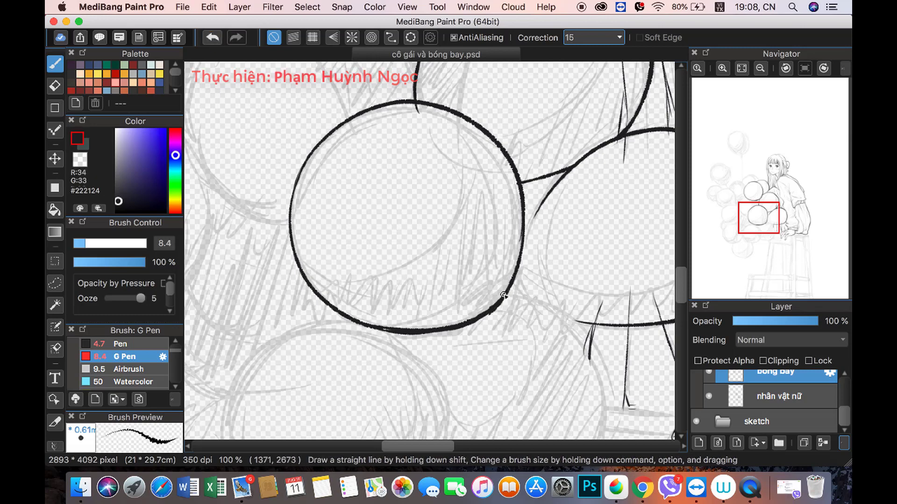
Step: Use a File menu command, then pan down to the lower balloons and undo two diagonal strokes
left_click(183, 7)
left_click(193, 104)
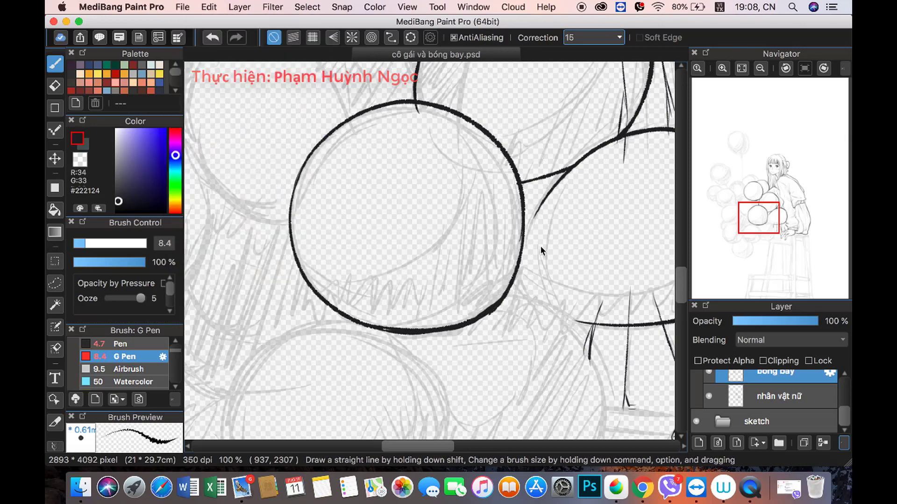
mouse_move(771, 220)
left_mouse_down()
mouse_move(759, 222)
mouse_move(769, 218)
left_mouse_up()
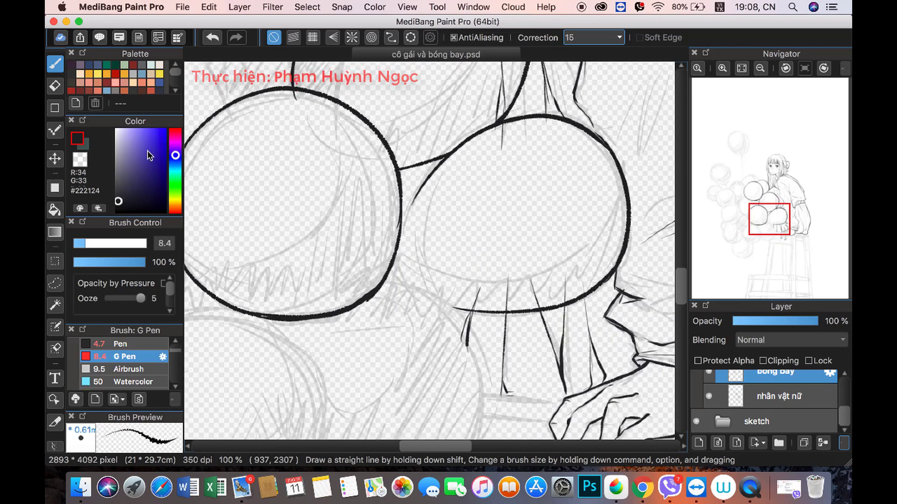
left_click(209, 43)
left_click_drag(771, 228, 770, 239)
Step: Attempt the lower balloon's curve several times, undoing each unsatisfactory stroke
left_click_drag(489, 262, 304, 369)
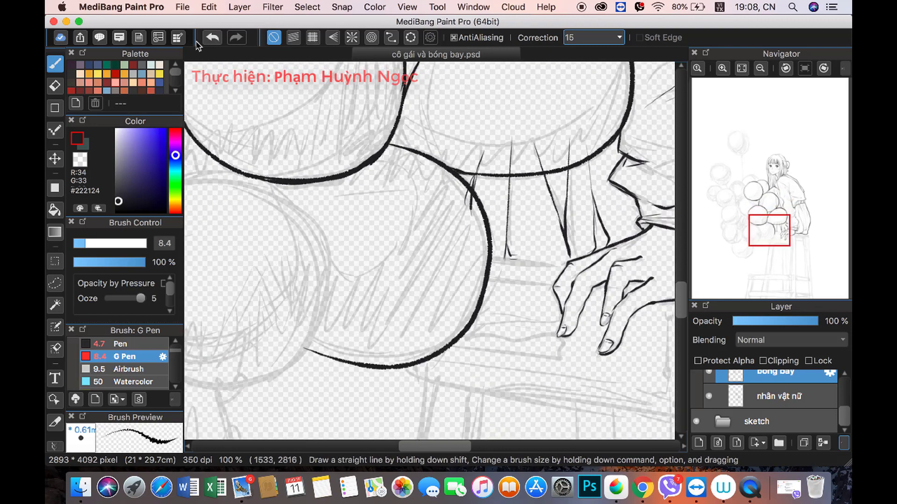
left_click(213, 38)
key("ctrl+z")
left_click_drag(471, 269, 312, 350)
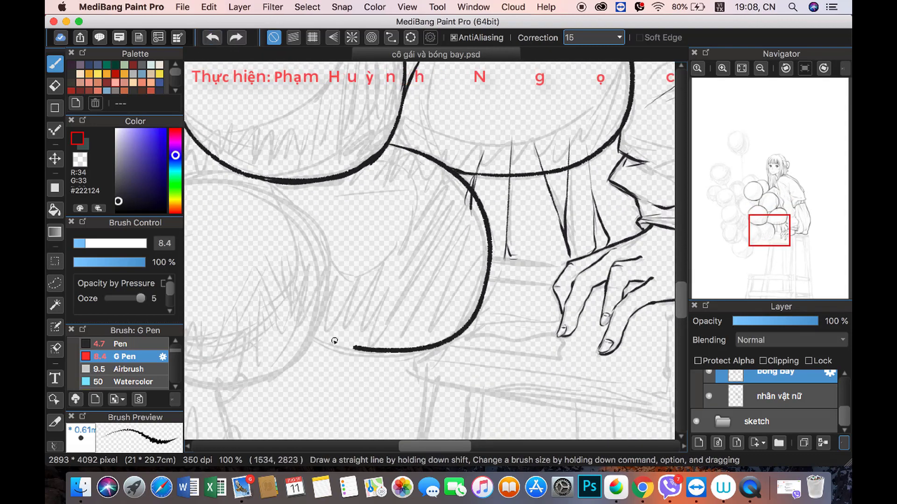
key("ctrl+z")
left_click_drag(489, 281, 306, 355)
key("ctrl+z")
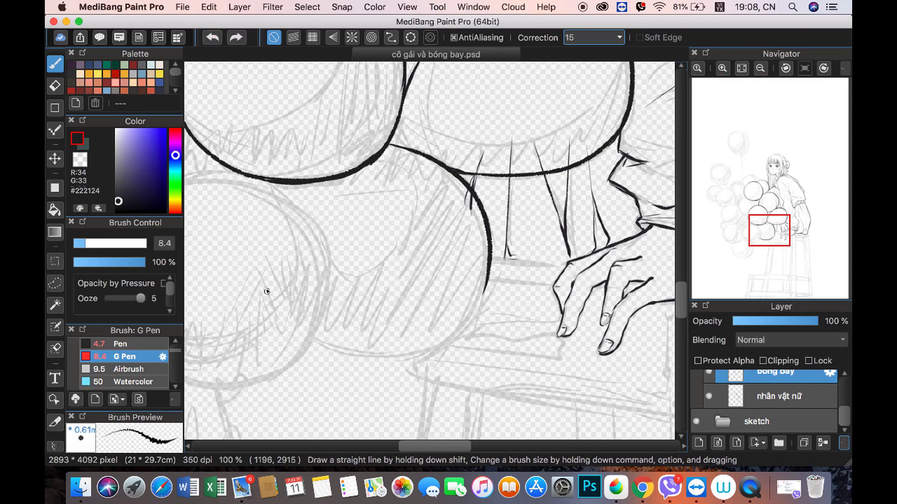
left_click_drag(266, 291, 495, 289)
key("ctrl+z")
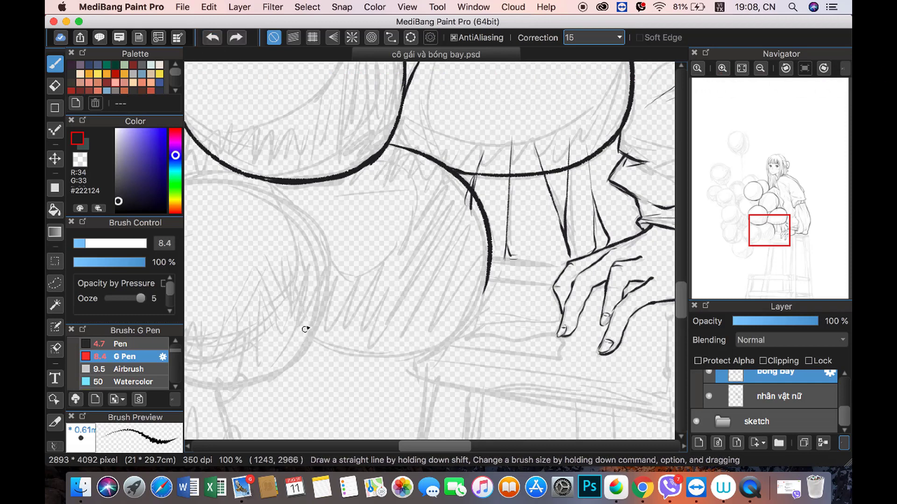
Step: Keep redrawing and undoing the lower balloon's curve to get a clean line
left_click_drag(292, 318, 475, 281)
key("ctrl+z")
mouse_move(290, 323)
left_mouse_down()
mouse_move(511, 270)
mouse_move(268, 306)
left_mouse_up()
key("ctrl+z")
key("ctrl+z")
key("ctrl+z")
left_click_drag(489, 281, 258, 301)
key("ctrl+z")
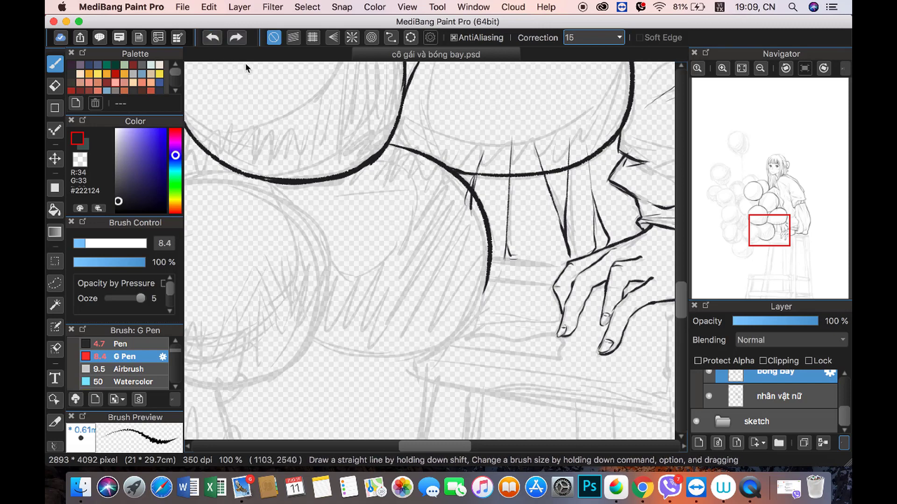
left_click_drag(491, 279, 248, 336)
Step: Close the lower balloon's circle with a clean lower arc after further retries
key("ctrl+z")
left_click_drag(481, 280, 224, 337)
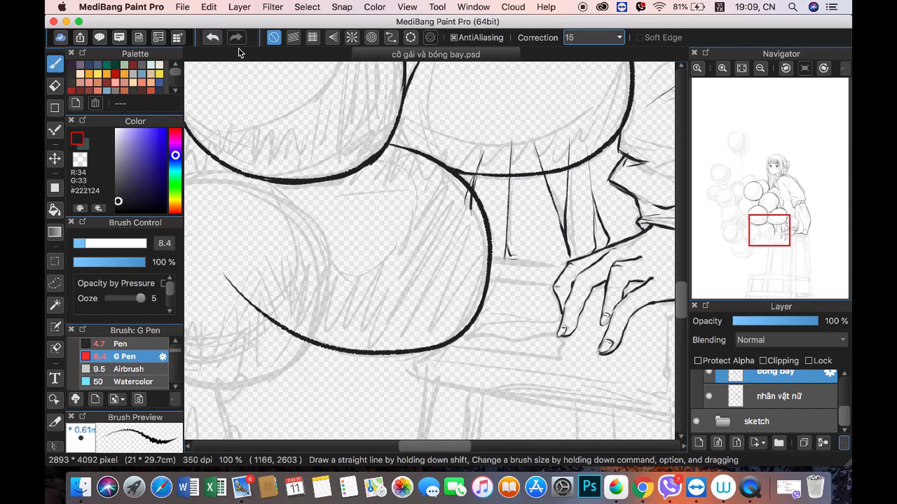
key("ctrl+z")
left_click_drag(483, 300, 288, 355)
key("ctrl+z")
mouse_move(497, 279)
left_mouse_down()
mouse_move(308, 355)
mouse_move(262, 348)
left_mouse_up()
key("ctrl+z")
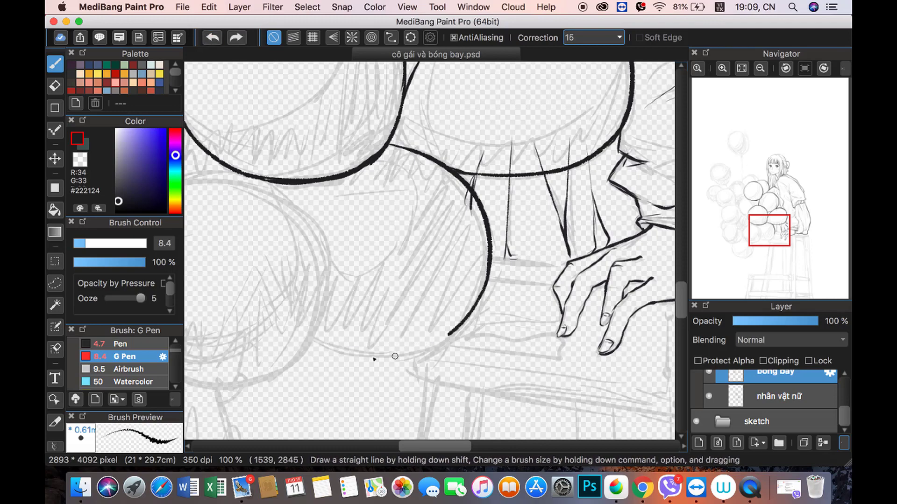
key("ctrl+z")
left_click_drag(488, 280, 295, 322)
Step: Scroll around the balloon cluster, toggling the transparent colour on and back to dark ink
scroll(327, 304, "down", 3)
scroll(327, 303, "left", 3)
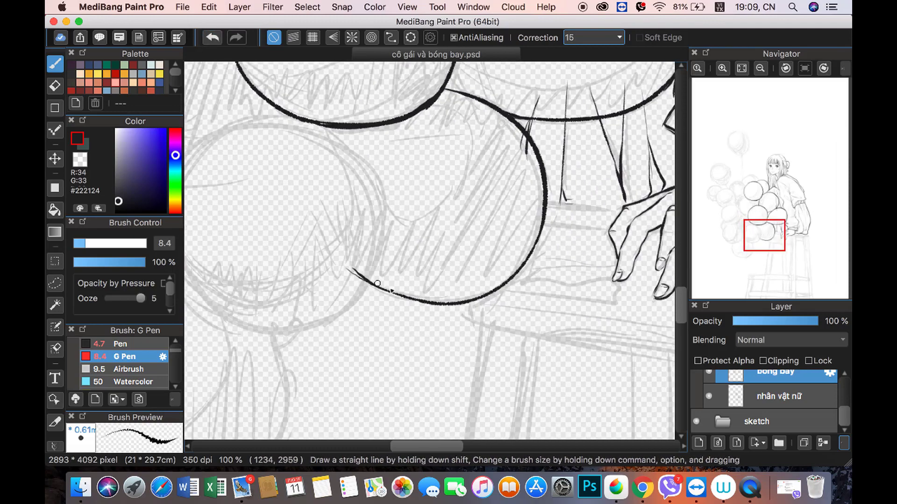
scroll(762, 224, "down", 2)
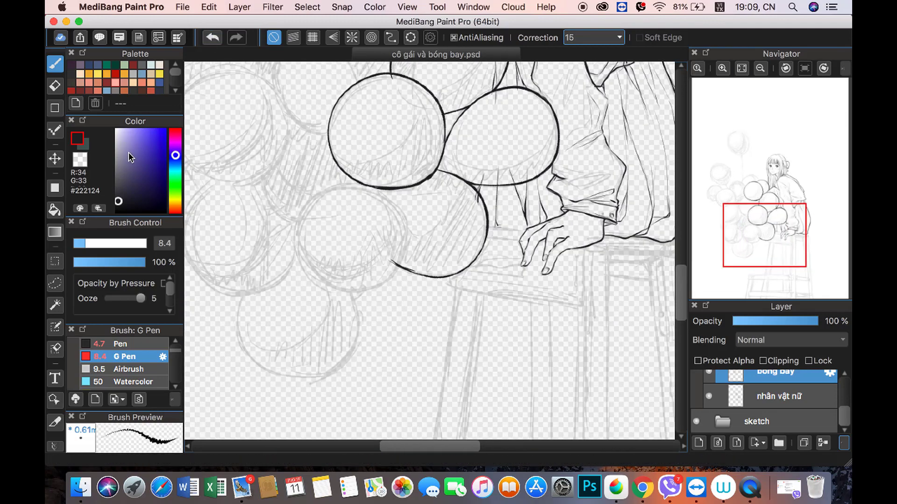
scroll(763, 224, "up", 3)
left_click_drag(763, 224, 762, 190)
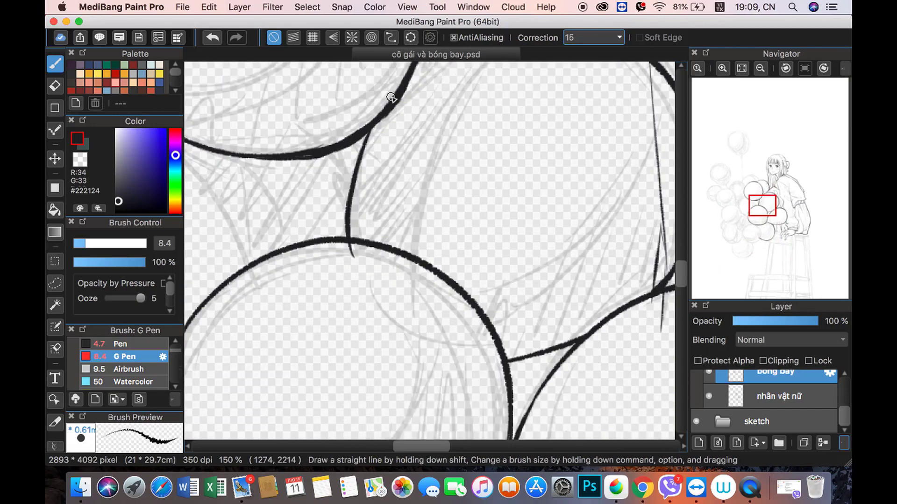
key("c")
scroll(357, 256, "down", 3)
key("c")
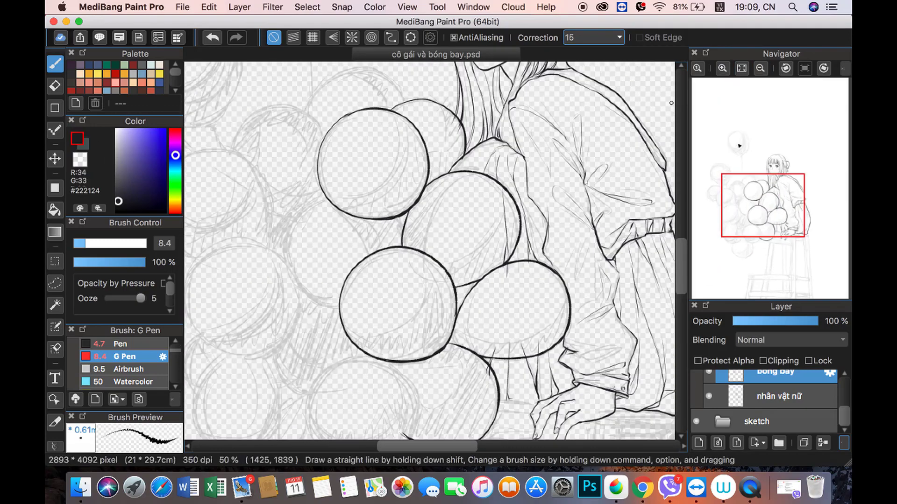
scroll(408, 204, "down", 1)
scroll(408, 204, "up", 1)
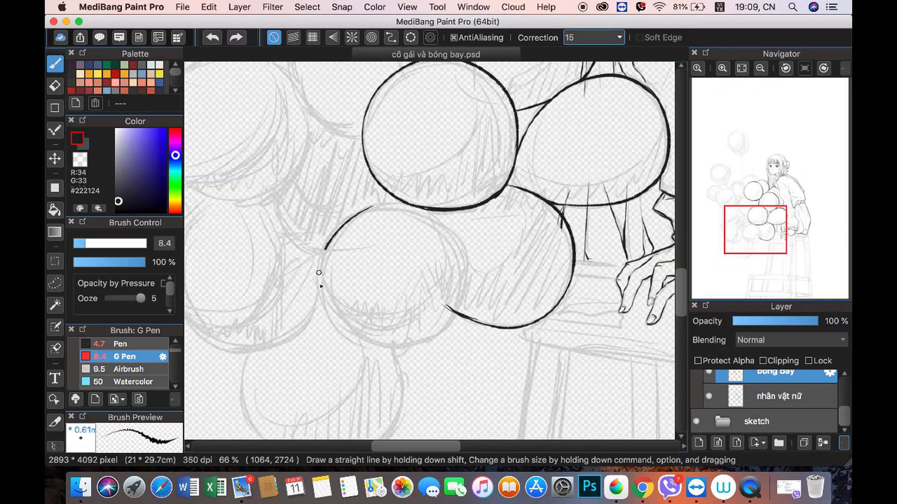
Step: Ink the lower-left balloon's left arc and close its outline at the bottom
key("super+z")
left_click_drag(343, 218, 359, 328)
key("super+z")
mouse_move(318, 269)
left_mouse_down()
mouse_move(470, 340)
mouse_move(391, 203)
mouse_move(451, 280)
mouse_move(456, 240)
mouse_move(446, 318)
left_mouse_up()
key("super+z")
left_click(214, 39)
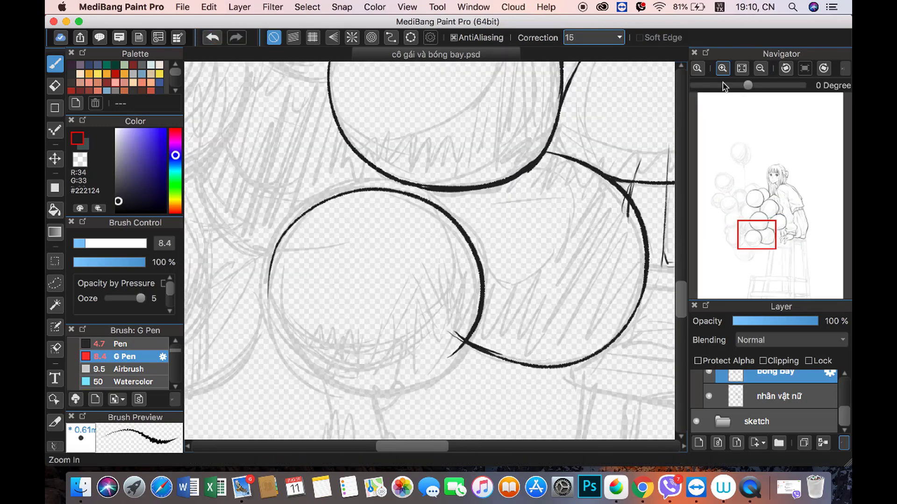
scroll(411, 196, "up", 1)
key("c")
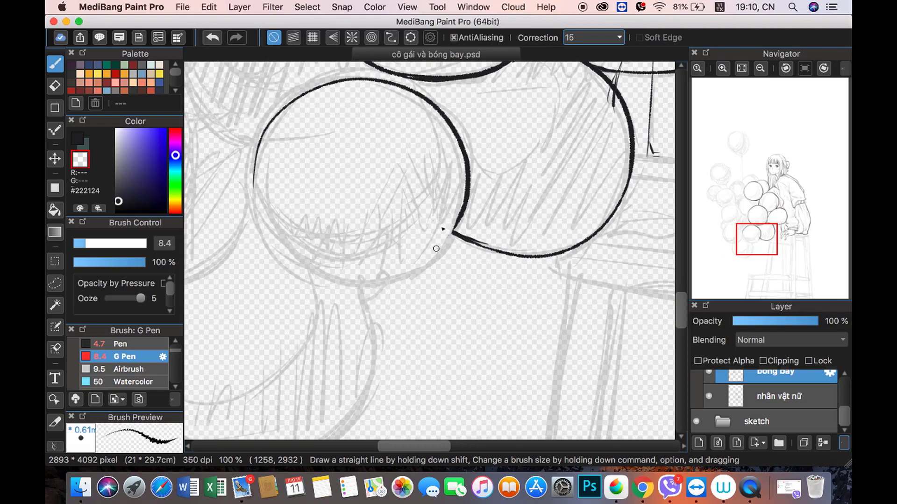
left_click(79, 139)
left_click_drag(255, 154, 416, 161)
key("super+z")
mouse_move(255, 150)
left_mouse_down()
mouse_move(321, 283)
mouse_move(455, 231)
left_mouse_up()
Step: Scroll through the cluster, switch to the transparent colour and undo the last stroke
scroll(587, 124, "down", 5)
scroll(467, 187, "up", 2)
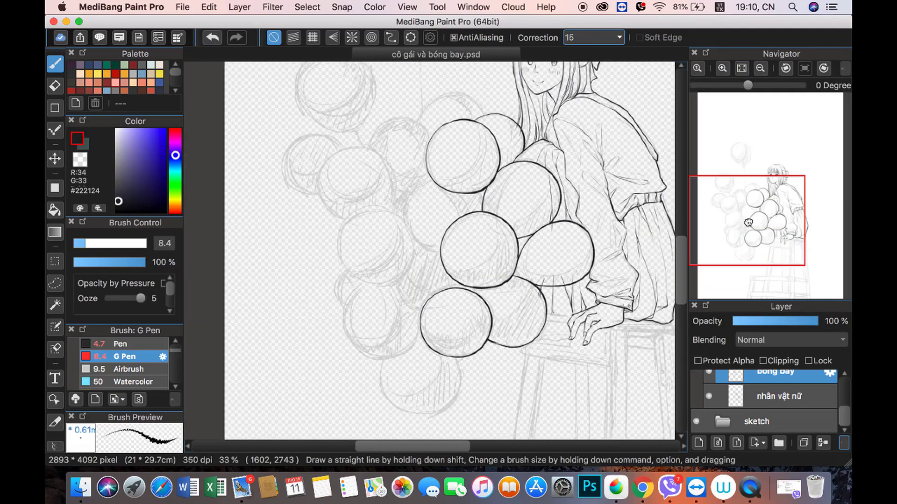
scroll(428, 219, "up", 2)
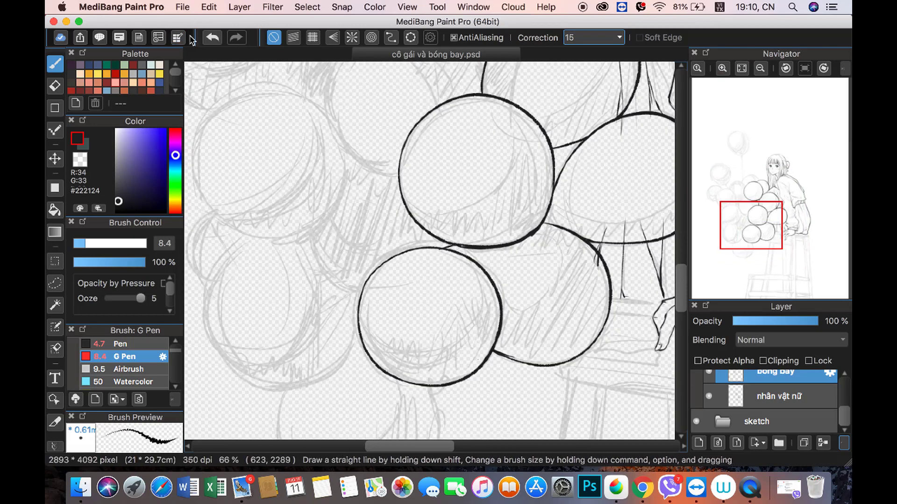
scroll(511, 174, "up", 2)
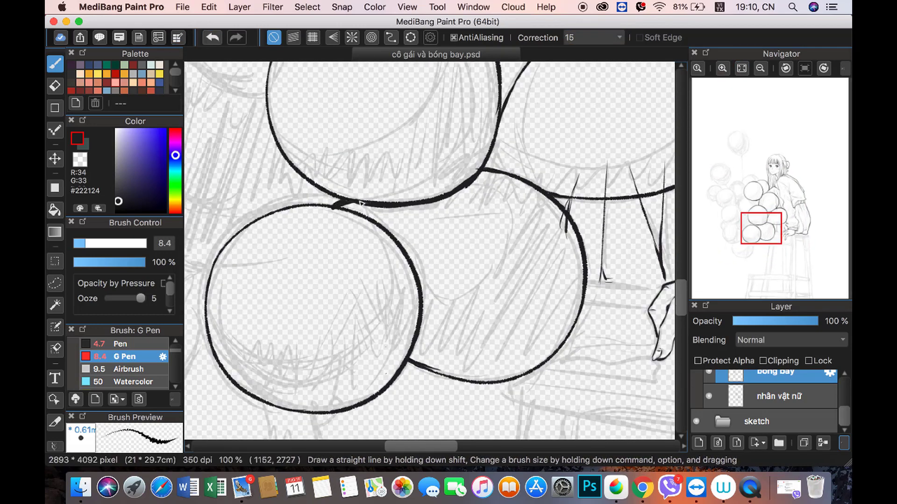
key("x")
key("x")
scroll(326, 210, "down", 1)
scroll(327, 211, "down", 1)
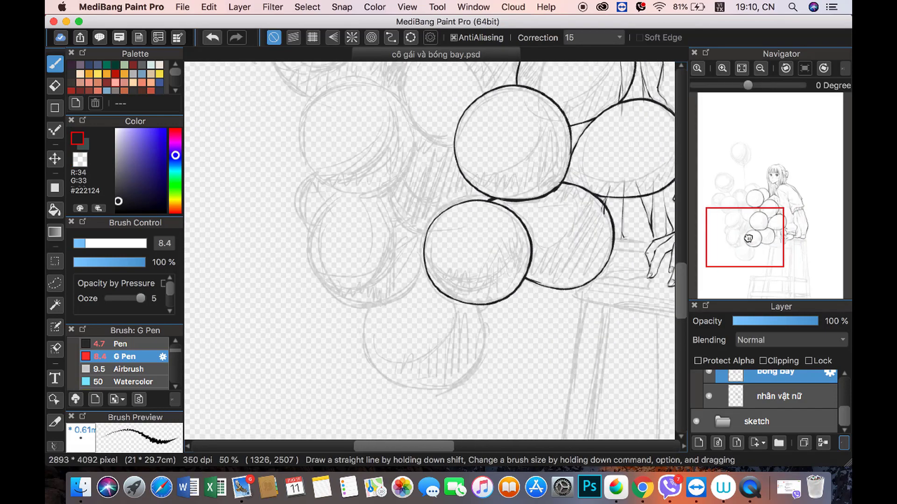
scroll(344, 211, "up", 1)
key("ctrl+z")
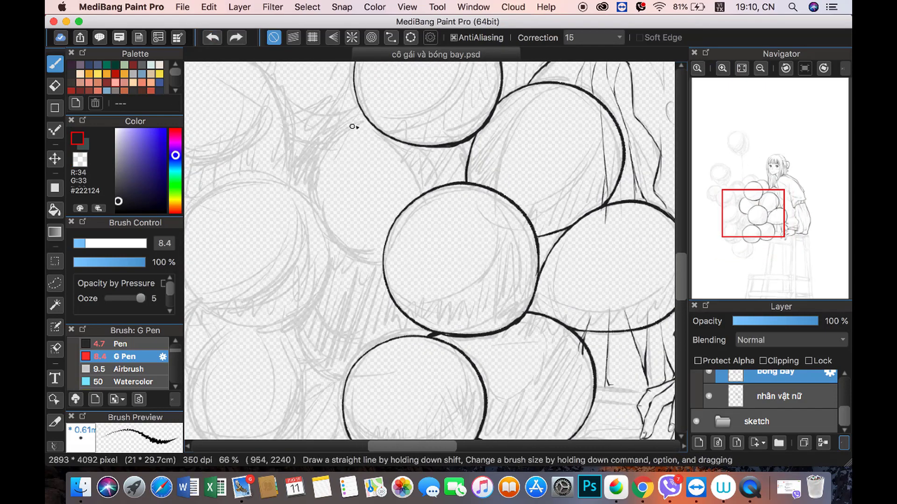
Step: Ink a balloon's left-side arc down to the lower balloon, retrying and restoring the stroke
left_click_drag(352, 124, 361, 260)
key("ctrl+z")
left_click_drag(368, 121, 324, 234)
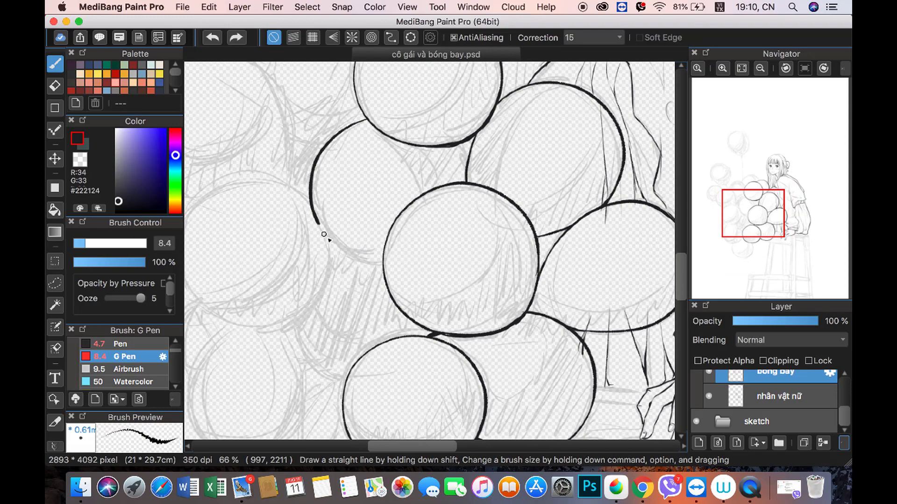
left_click(209, 36)
left_click_drag(368, 120, 383, 261)
key("ctrl+z")
left_click_drag(367, 121, 383, 258)
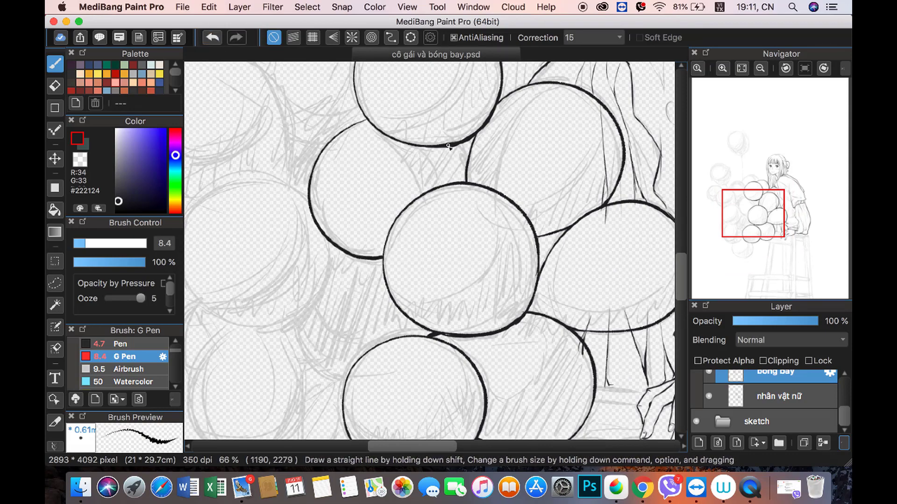
key("ctrl+z")
left_click(231, 38)
Step: Zoom in to undo a thick stroke on the upper arc, then zoom out to the whole bunch
key("ctrl+plus")
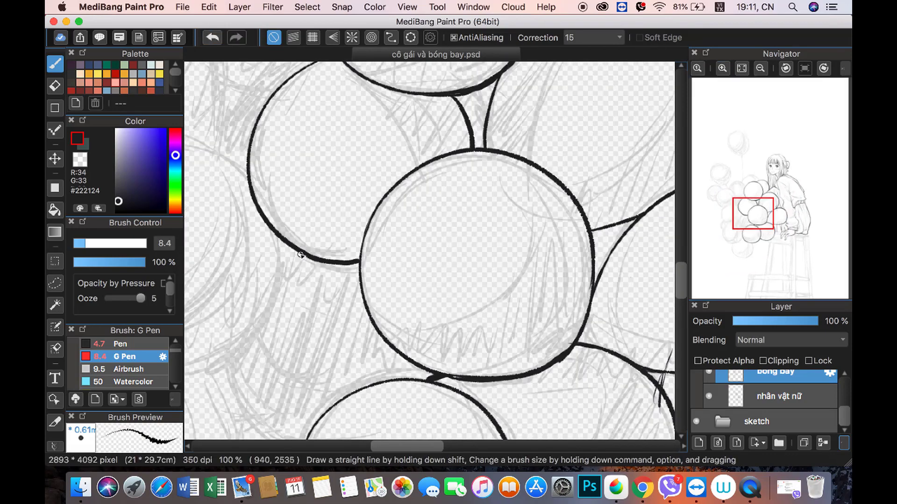
scroll(606, 150, "up", 5)
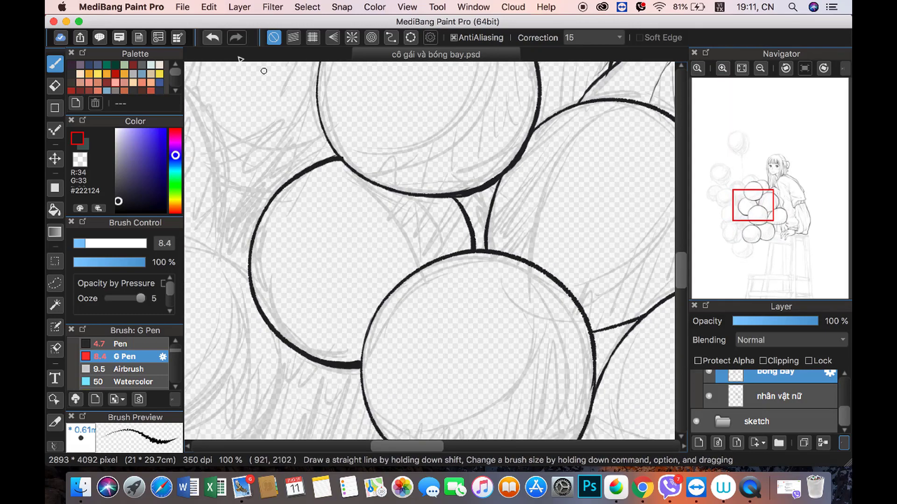
key("ctrl+z")
left_click(741, 69)
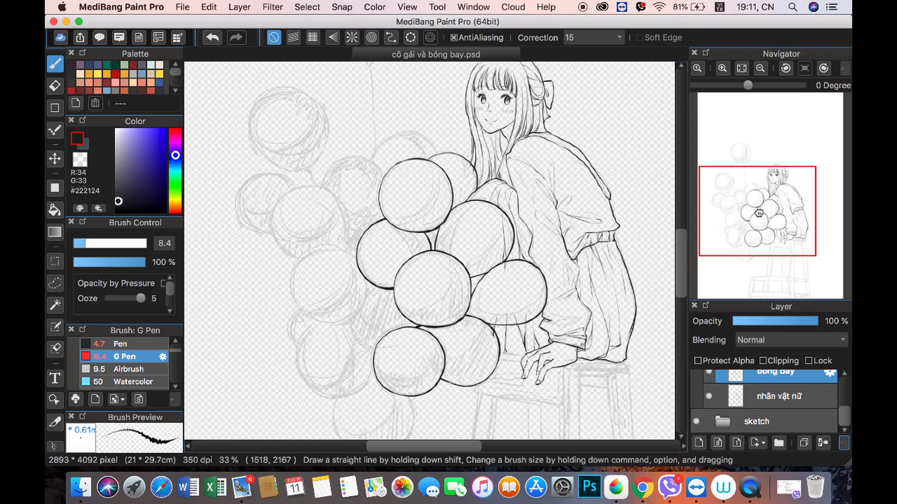
Step: Save the drawing and zoom in on the top-left of the balloon cluster
left_click(183, 7)
left_click(197, 135)
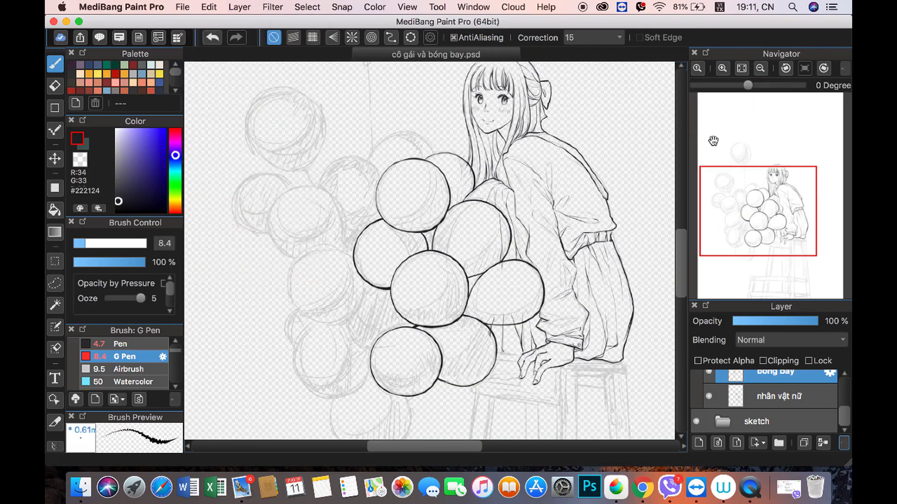
key("ctrl+plus")
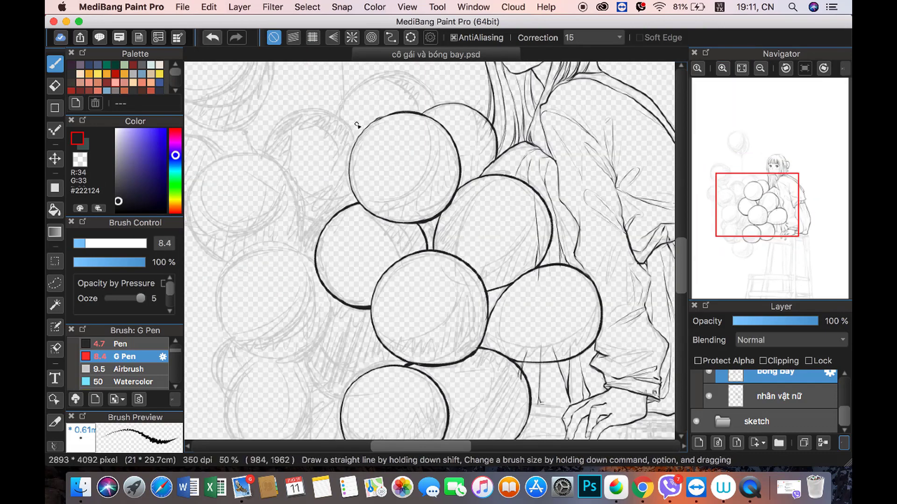
scroll(362, 95, "up", 3)
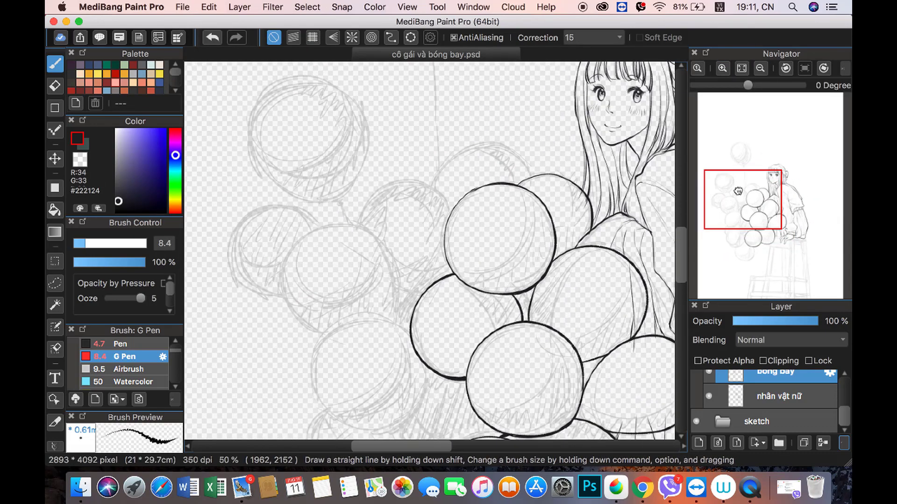
scroll(362, 95, "left", 3)
Step: Ink the top-left balloon as a fuller circle and bring its bottom into view
left_click(204, 44)
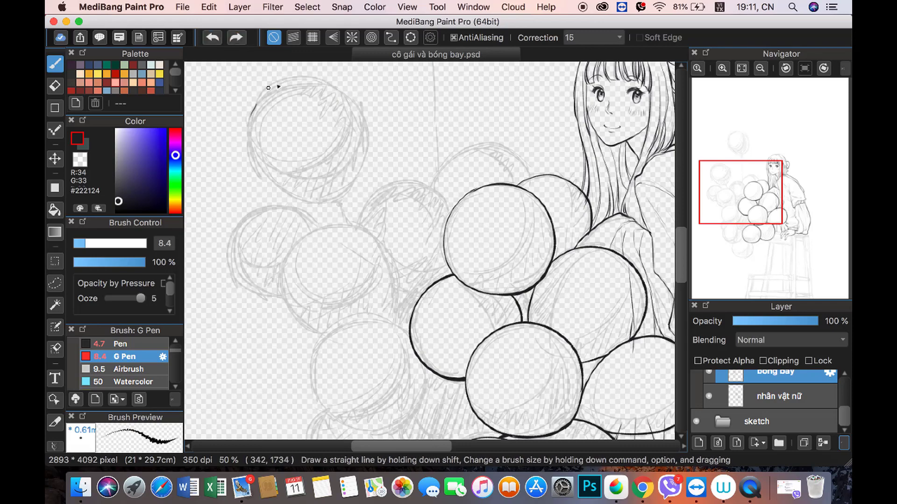
mouse_move(270, 84)
left_mouse_down()
mouse_move(260, 91)
mouse_move(299, 199)
left_mouse_up()
scroll(734, 186, "up", 1)
left_click_drag(734, 187, 741, 192)
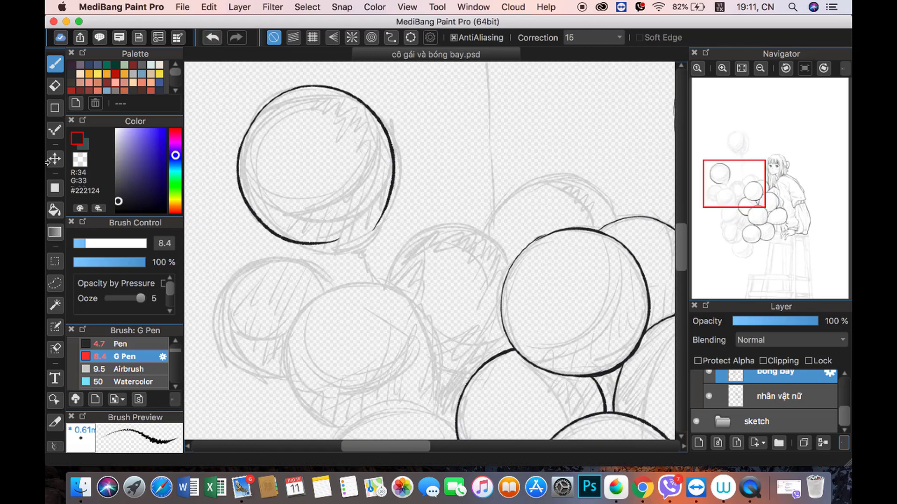
left_click(54, 284)
Step: Lasso the bottom of the top-left balloon's arc and mesh-warp it downward
left_click_drag(280, 196, 277, 248)
left_click(306, 6)
left_click(323, 161)
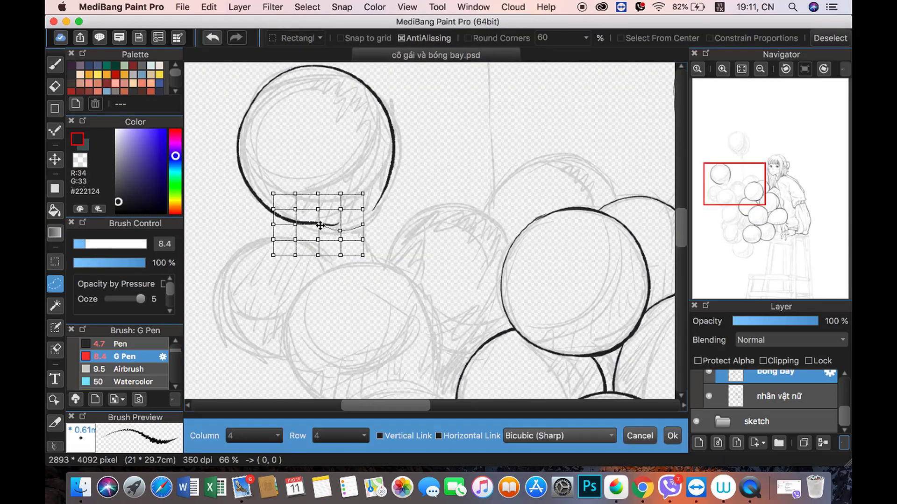
left_click_drag(340, 226, 316, 231)
mouse_move(295, 224)
left_mouse_down()
mouse_move(314, 214)
mouse_move(339, 235)
mouse_move(333, 229)
left_mouse_up()
left_click(672, 436)
Step: Deselect, return to the pen, and zoom in on the top-left balloon
left_click(307, 6)
left_click(320, 34)
key("b")
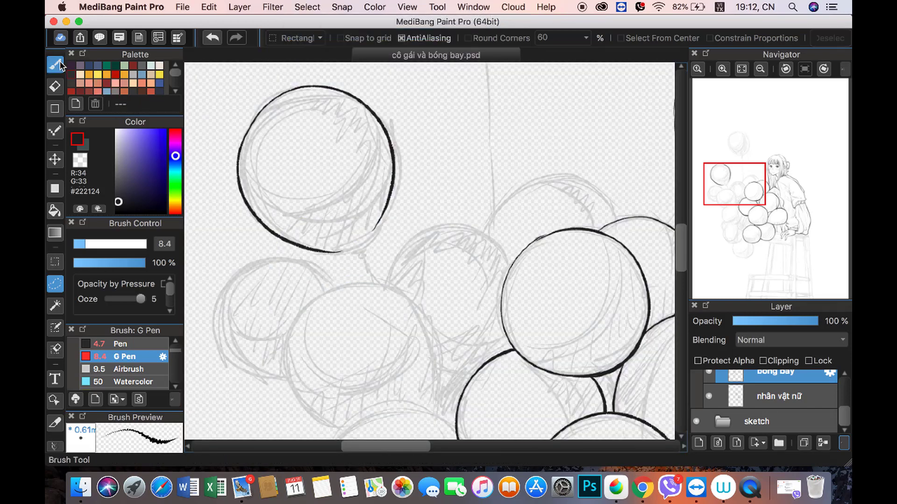
key("super+plus")
Step: Extend the top-left balloon's arc and draw a string from its knot, undoing stray arcs
left_click_drag(360, 187, 318, 256)
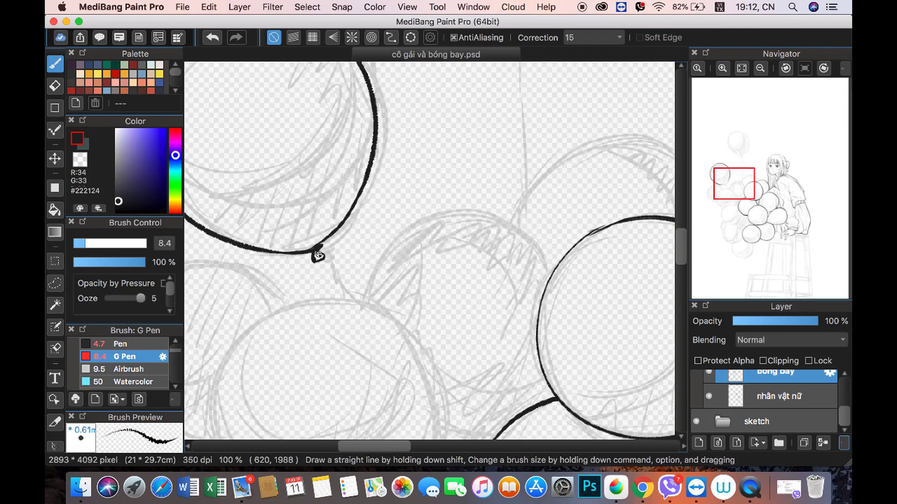
scroll(320, 251, "down", 5)
left_click_drag(420, 100, 452, 140)
left_click_drag(326, 196, 401, 299)
key("super+z")
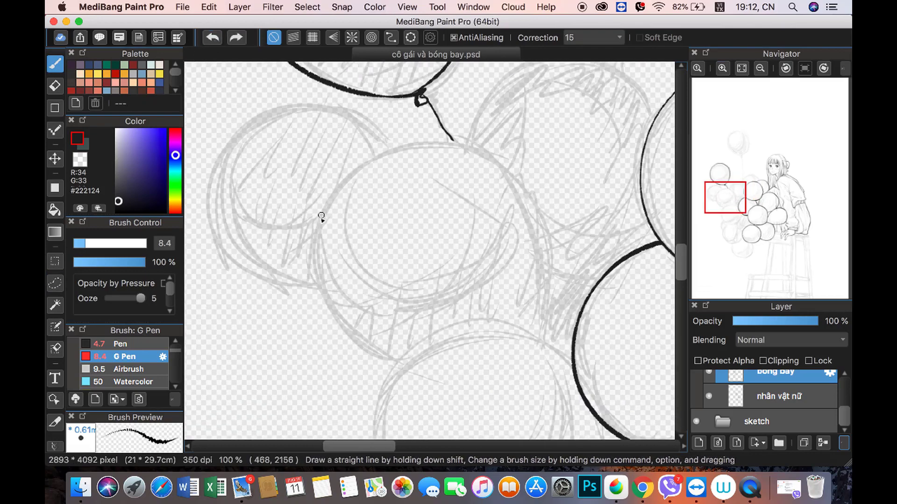
mouse_move(322, 217)
left_mouse_down()
mouse_move(549, 289)
mouse_move(528, 252)
left_mouse_up()
key("super+z")
key("super+z")
mouse_move(324, 205)
left_mouse_down()
mouse_move(383, 157)
mouse_move(555, 247)
mouse_move(542, 348)
left_mouse_up()
key("super+z")
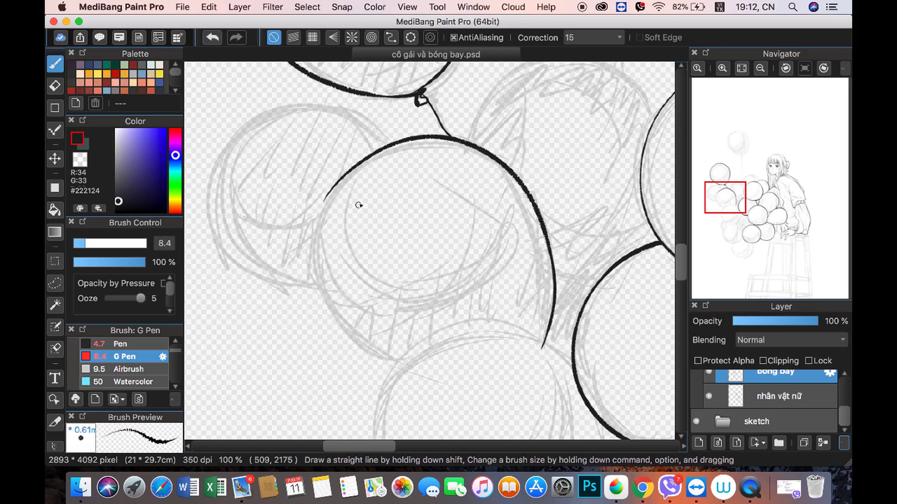
Step: Ink the next balloon's left side after several retries
left_click_drag(339, 186, 391, 349)
key("super+z")
left_click_drag(342, 183, 403, 349)
key("super+z")
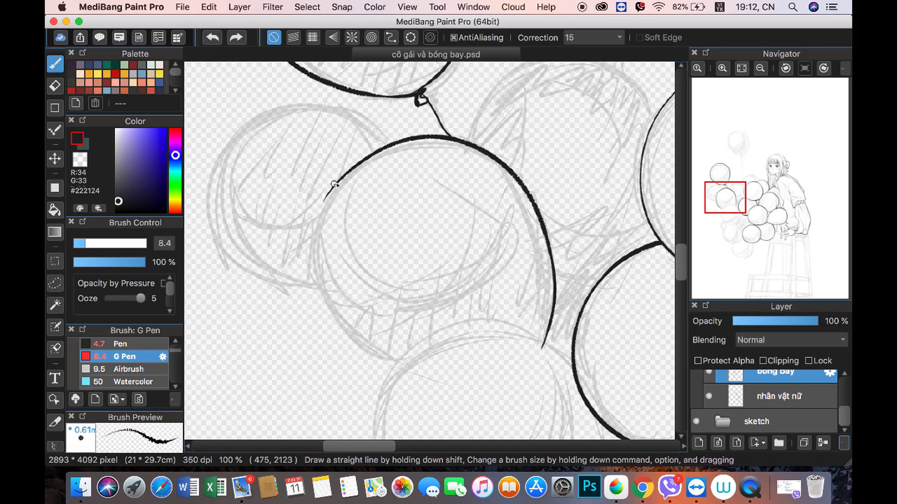
left_click_drag(334, 184, 401, 369)
scroll(353, 230, "up", 3)
scroll(353, 230, "right", 4)
left_click_drag(301, 256, 476, 187)
key("super+z")
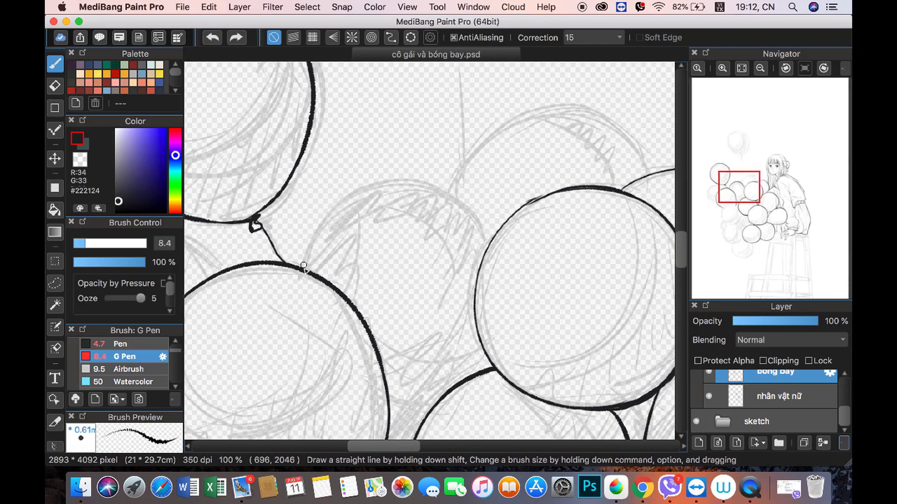
Step: Ink the arc over the balloon's top and redraw its left end cleanly
left_click_drag(304, 265, 498, 255)
left_click_drag(313, 231, 303, 277)
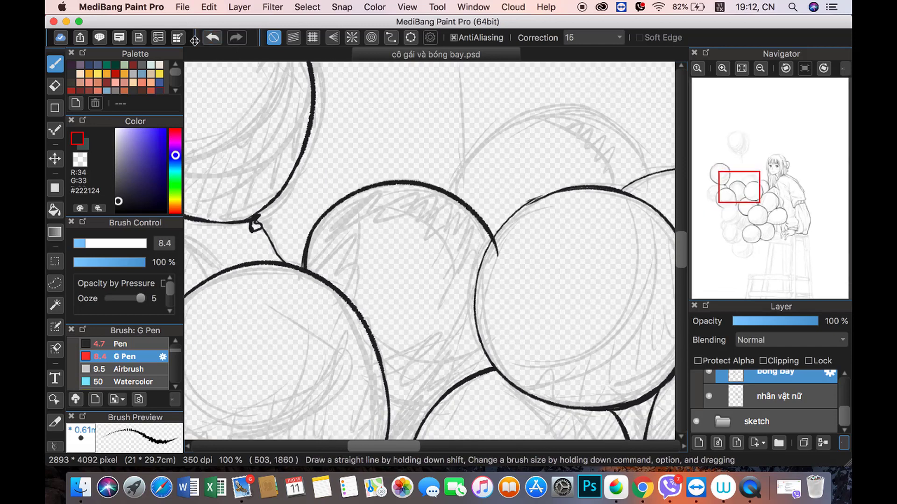
key("super+z")
left_click_drag(311, 234, 305, 263)
key("super+z")
left_click_drag(313, 230, 302, 275)
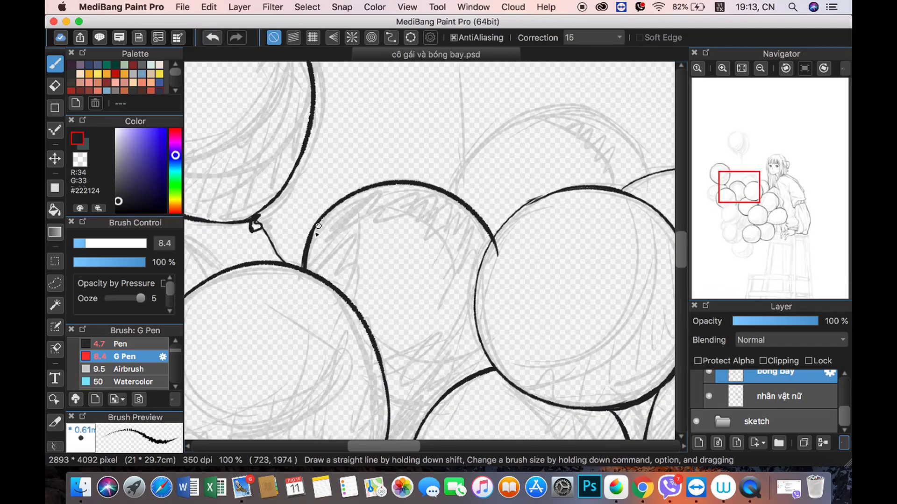
scroll(427, 217, "down", 10)
scroll(427, 218, "right", 8)
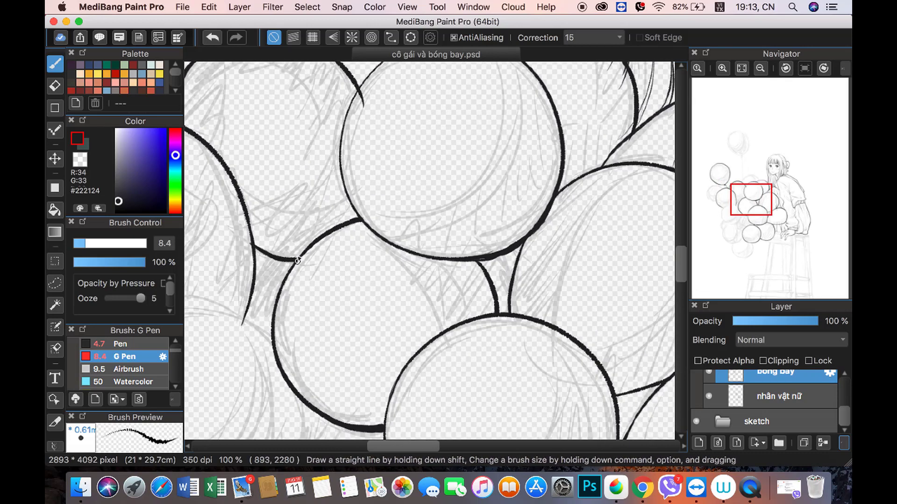
left_click_drag(252, 250, 299, 258)
Step: Erase with the transparent colour, ink a stroke joining the arcs, and import a reference image
key("x")
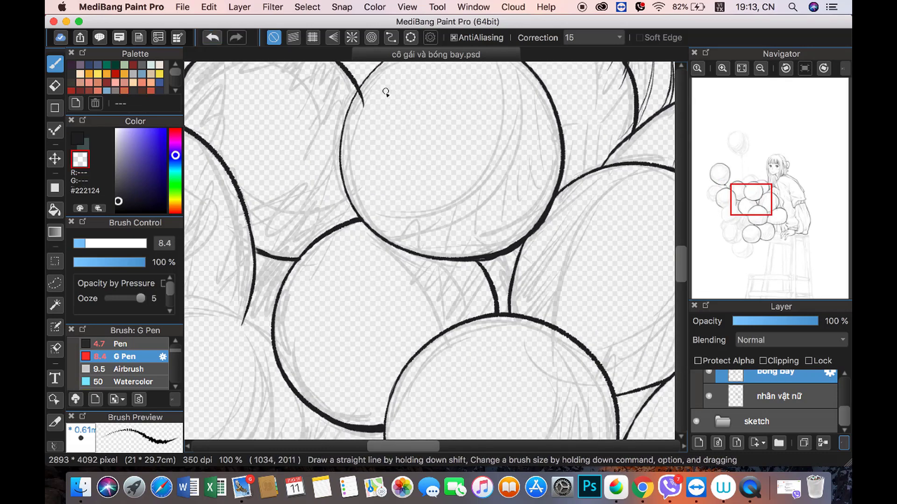
scroll(609, 63, "up", 2)
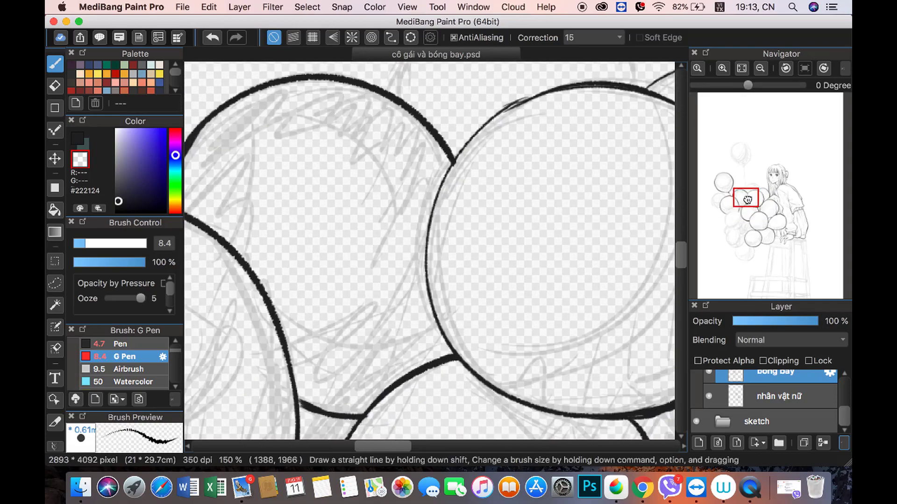
scroll(609, 63, "right", 2)
key("x")
left_click_drag(433, 180, 498, 122)
scroll(327, 155, "down", 2)
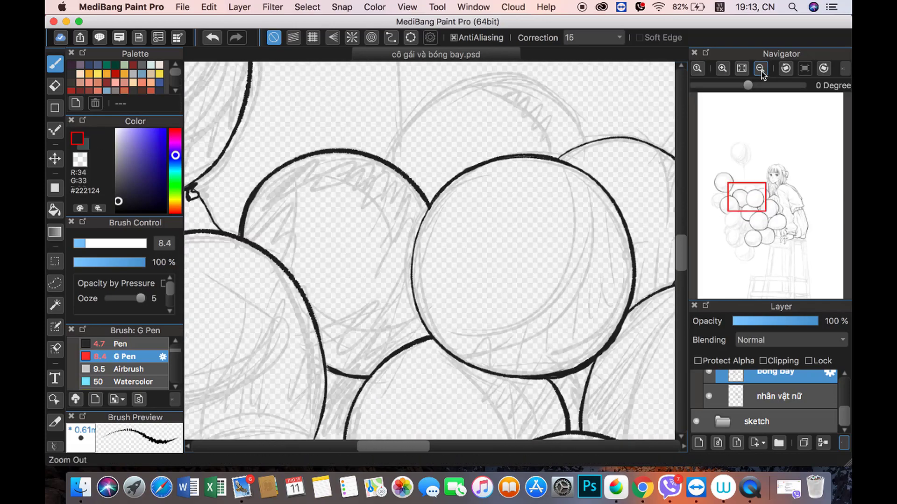
scroll(192, 189, "down", 1)
scroll(191, 189, "down", 1)
left_click(182, 6)
left_click(196, 105)
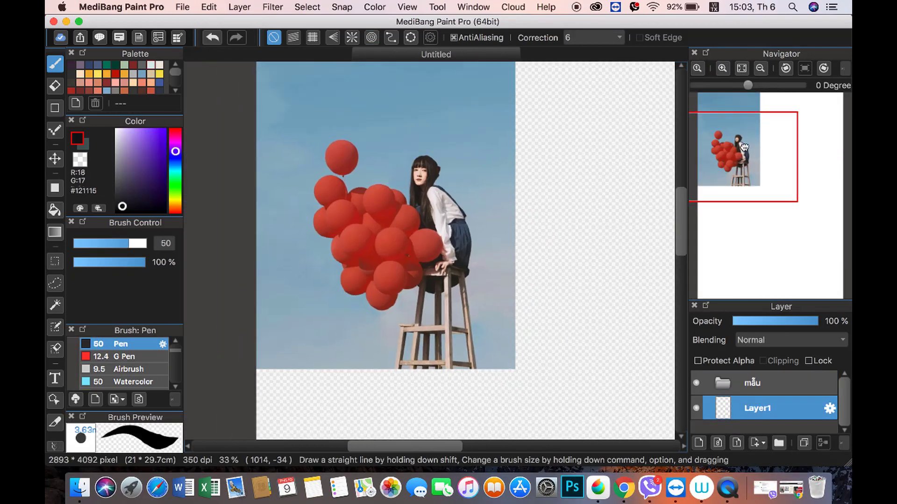
Step: Beside the photo, rough in the girl's body and a tall stool with four legs
left_click_drag(745, 147, 766, 150)
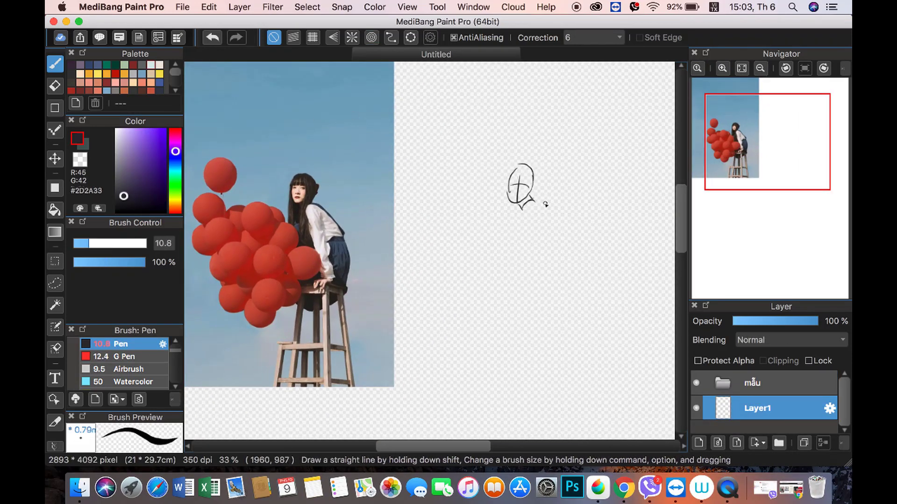
mouse_move(520, 208)
left_mouse_down()
mouse_move(536, 269)
mouse_move(551, 273)
left_mouse_up()
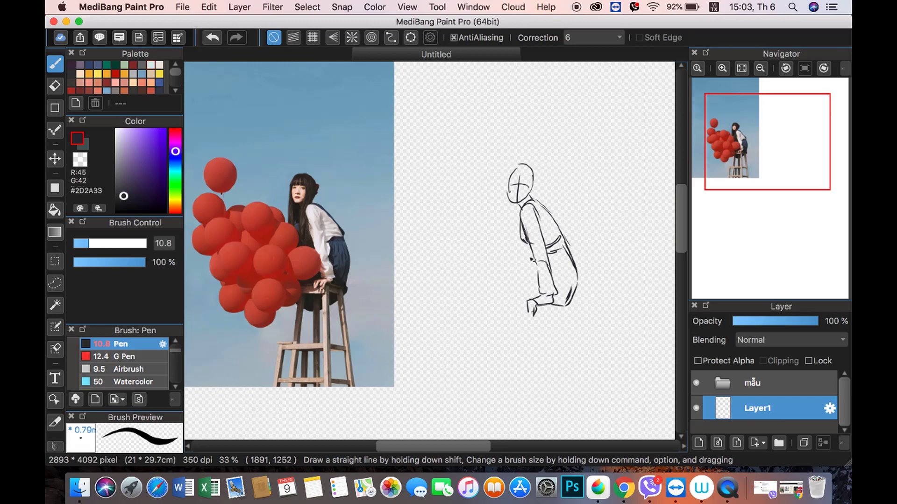
left_click_drag(530, 256, 497, 241)
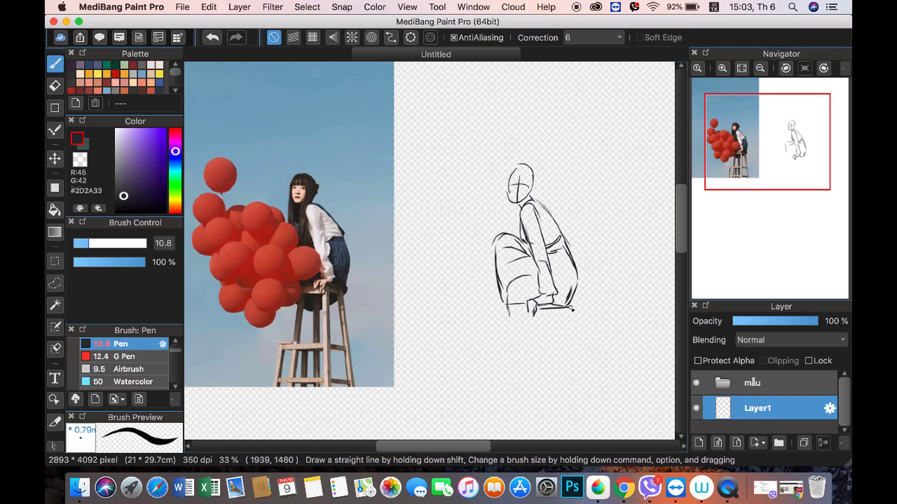
left_click_drag(510, 315, 546, 318)
mouse_move(542, 312)
left_mouse_down()
mouse_move(543, 411)
mouse_move(554, 408)
left_mouse_up()
left_click_drag(508, 310, 500, 397)
left_click_drag(514, 303, 506, 411)
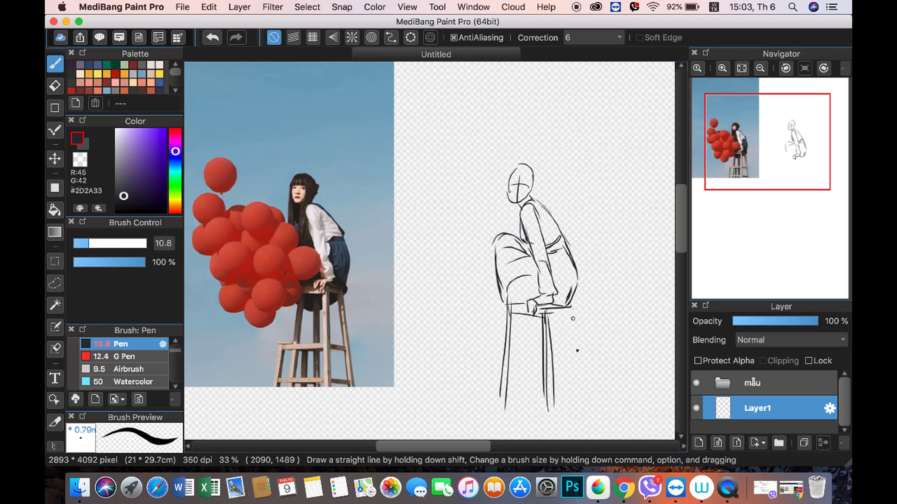
left_click_drag(571, 310, 580, 407)
Step: Sketch a cluster of balloon circles left of the figure, with a stringed top balloon
left_click_drag(428, 209, 449, 234)
left_click_drag(456, 201, 457, 236)
mouse_move(467, 215)
left_mouse_down()
mouse_move(486, 229)
mouse_move(496, 262)
mouse_move(518, 233)
left_mouse_up()
left_click_drag(451, 234, 448, 252)
left_click_drag(450, 261, 436, 299)
mouse_move(467, 273)
left_mouse_down()
mouse_move(493, 304)
mouse_move(507, 294)
mouse_move(488, 327)
left_mouse_up()
mouse_move(432, 228)
left_mouse_down()
mouse_move(423, 256)
mouse_move(439, 260)
left_mouse_up()
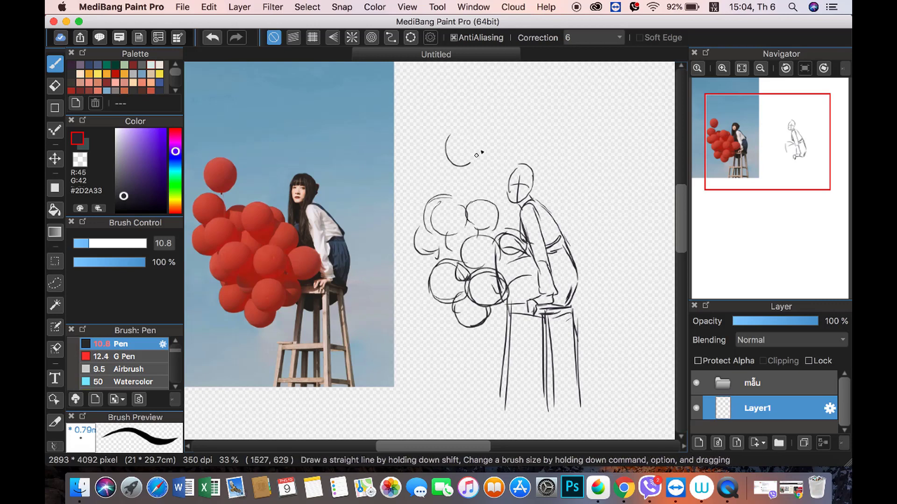
mouse_move(460, 125)
left_mouse_down()
mouse_move(484, 158)
mouse_move(465, 213)
left_mouse_up()
left_click_drag(430, 179, 418, 205)
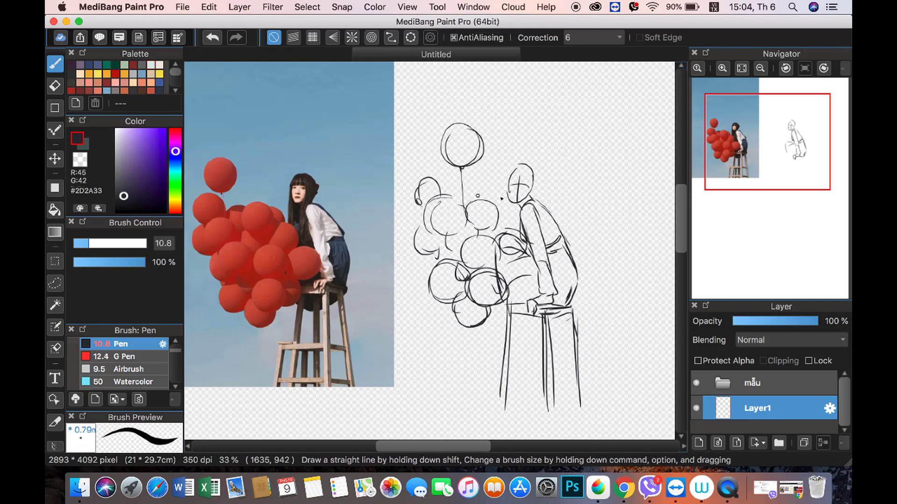
Step: Enlarge the rough sketch to about twice its size with Select > Transform
left_click(760, 68)
left_click(307, 7)
left_click(354, 147)
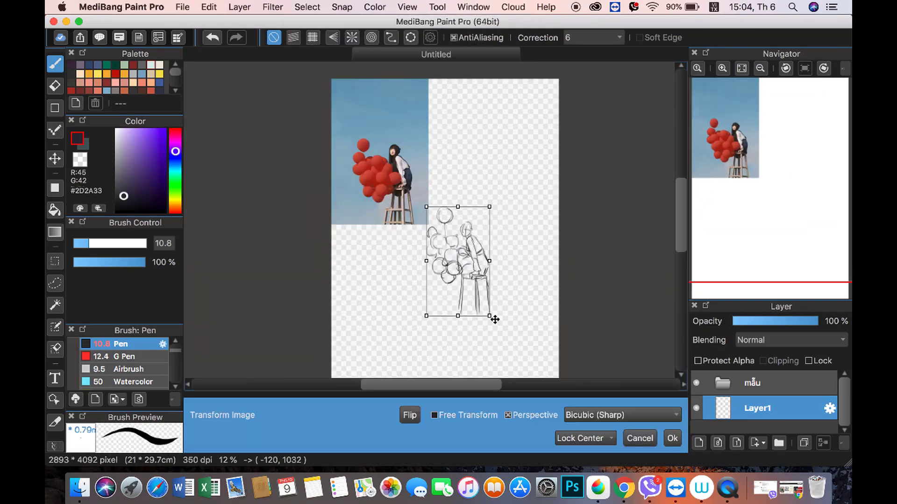
left_click_drag(486, 287, 504, 355)
left_click(672, 438)
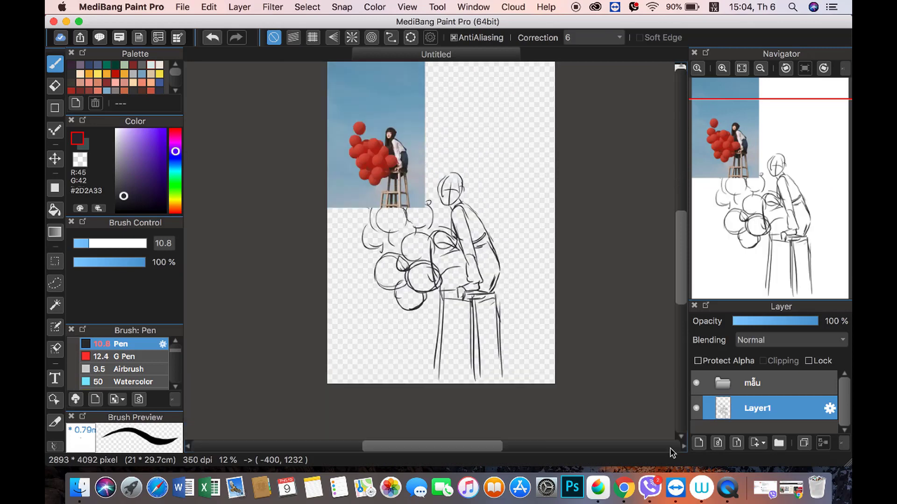
Step: Move the reference photo down-left and trim it by erasing rectangles with transparent colour
left_click(757, 383)
key("v")
left_click_drag(390, 169, 383, 239)
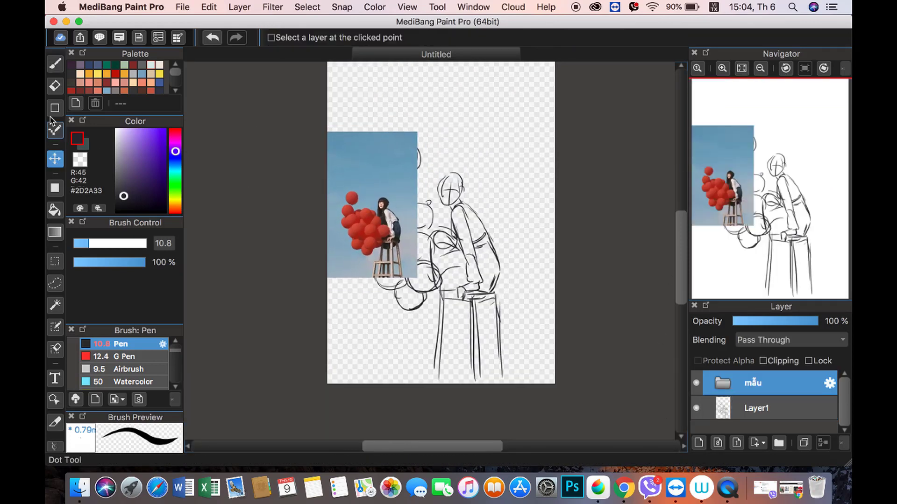
left_click(55, 188)
left_click(80, 160)
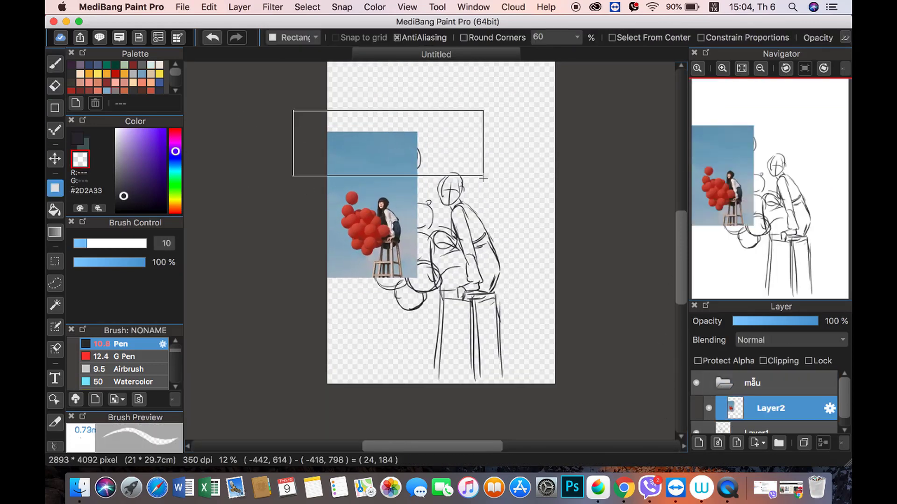
mouse_move(292, 111)
left_mouse_down()
mouse_move(420, 181)
mouse_move(423, 201)
left_mouse_up()
left_click_drag(318, 168, 334, 279)
Step: Return to the Pen with dark ink and zoom in on the sketch
left_click(55, 64)
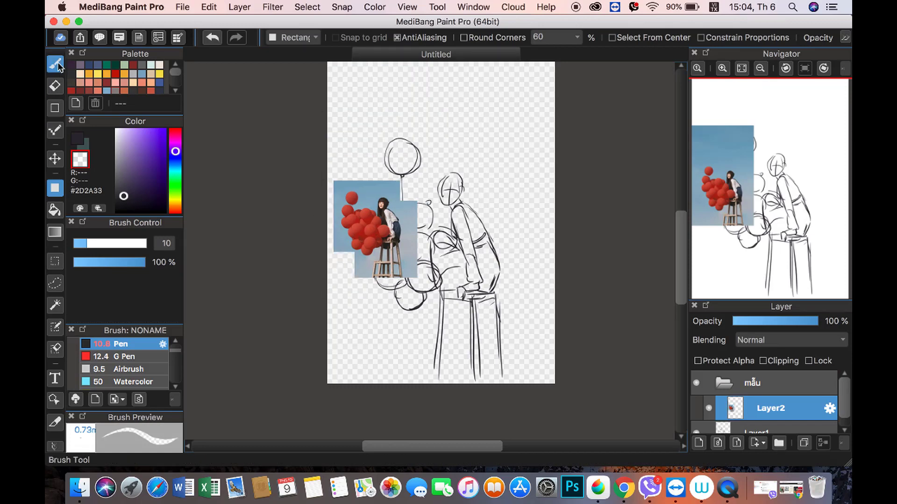
left_click(77, 139)
left_click(722, 68)
Step: Fade the rough sketch to light grey and add a new ink layer with a thinner 7.2 Pen
left_click(779, 443)
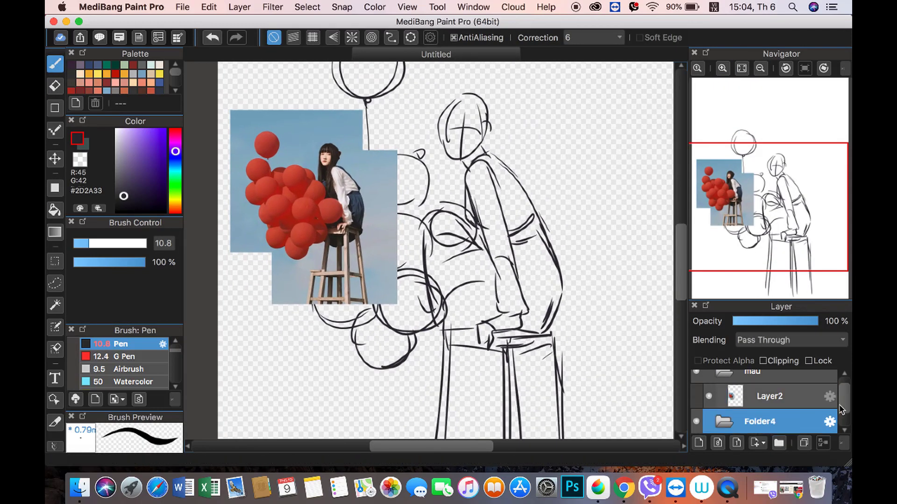
left_click(795, 410)
left_click(758, 320)
left_click(698, 443)
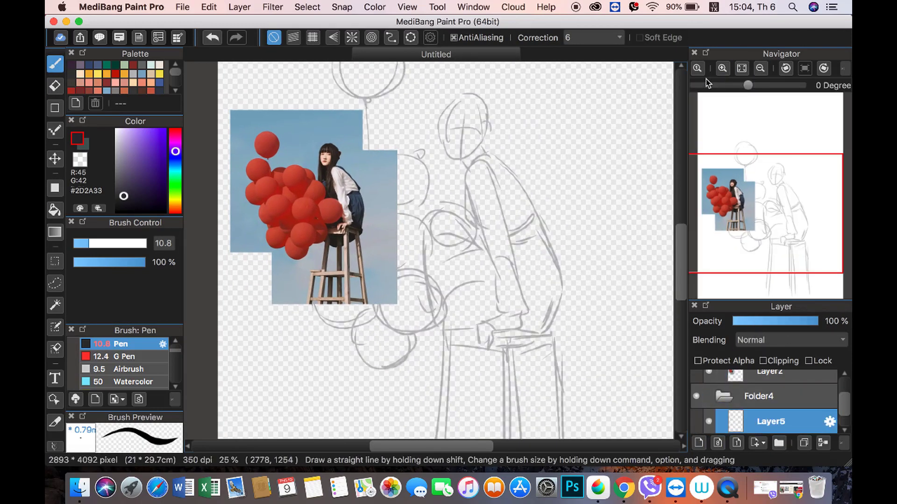
left_click(722, 68)
left_click(120, 194)
left_click(83, 243)
Step: Ink the girl's face, jaw, neck, hair, bangs and ear
left_click_drag(501, 110, 490, 215)
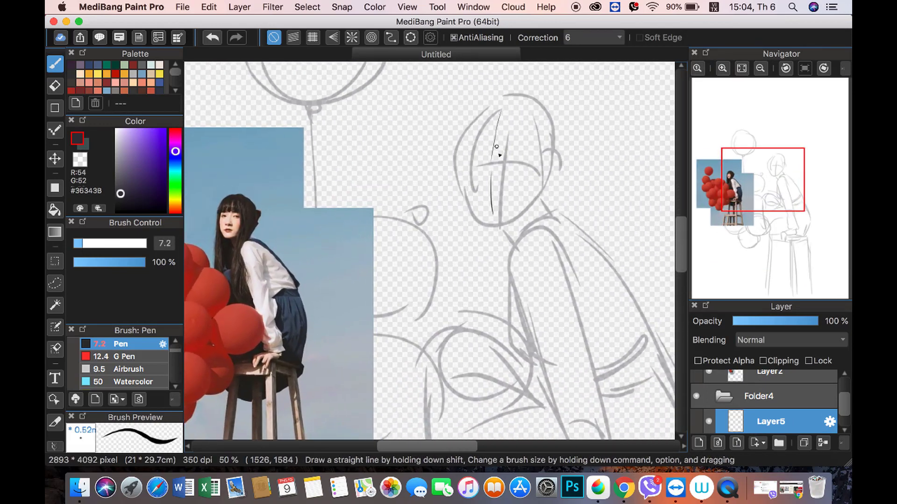
left_click_drag(468, 159, 512, 252)
left_click_drag(537, 204, 511, 223)
left_click_drag(452, 175, 543, 182)
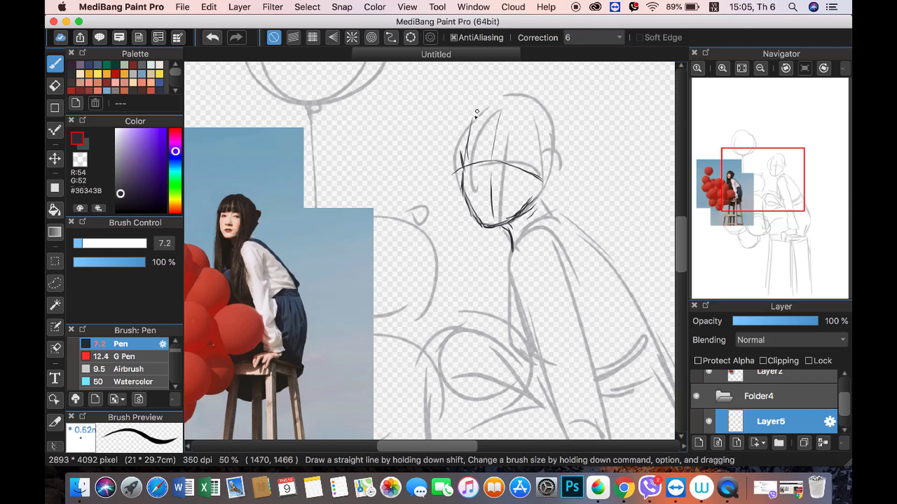
left_click_drag(460, 152, 539, 105)
left_click_drag(561, 162, 502, 96)
left_click_drag(465, 123, 455, 179)
left_click_drag(495, 112, 486, 212)
mouse_move(465, 164)
left_mouse_down()
mouse_move(542, 179)
mouse_move(550, 126)
mouse_move(528, 187)
mouse_move(544, 184)
left_mouse_up()
mouse_move(538, 145)
left_mouse_down()
mouse_move(542, 210)
mouse_move(563, 224)
left_mouse_up()
Step: Lasso-select the inked head, adjust it with Select > Transform, then deselect
left_click(760, 70)
left_click(55, 284)
left_click_drag(507, 128, 505, 130)
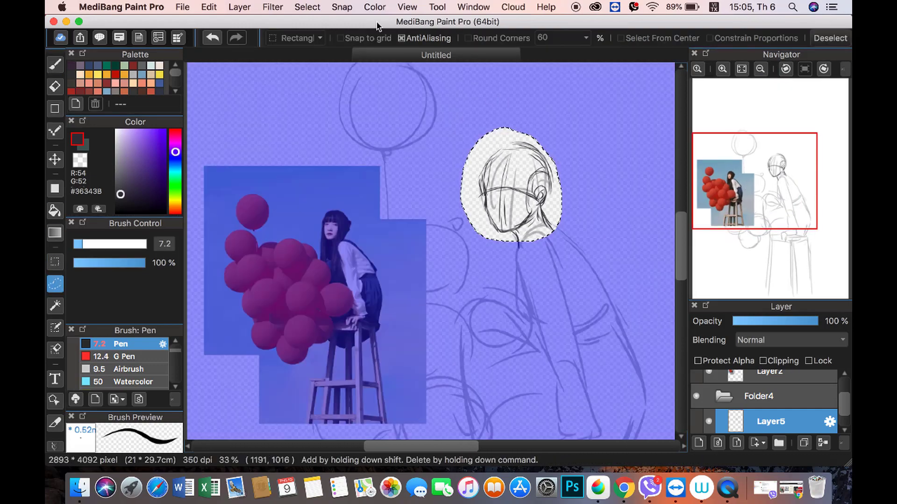
left_click(307, 7)
left_click(334, 149)
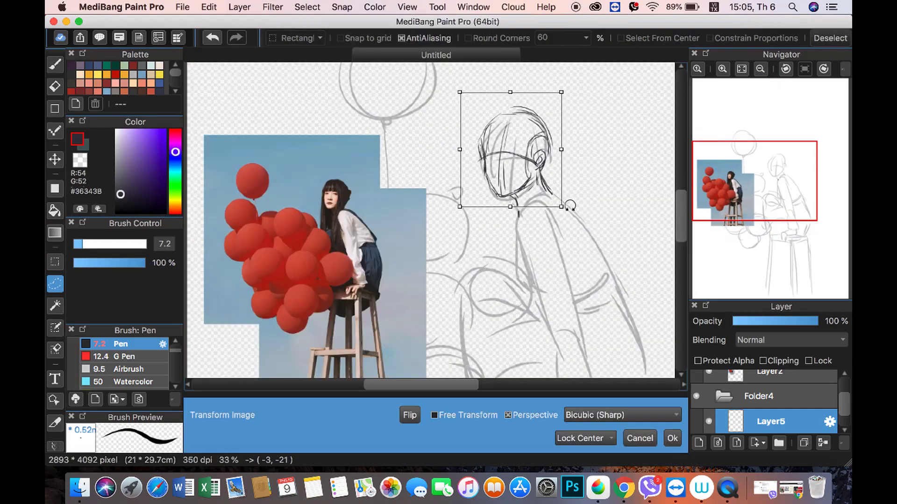
left_click(675, 437)
key("ctrl+d")
key("b")
Step: Ink the girl's back, arm, shoulder, collar and extra hair strands
left_click_drag(508, 152, 499, 229)
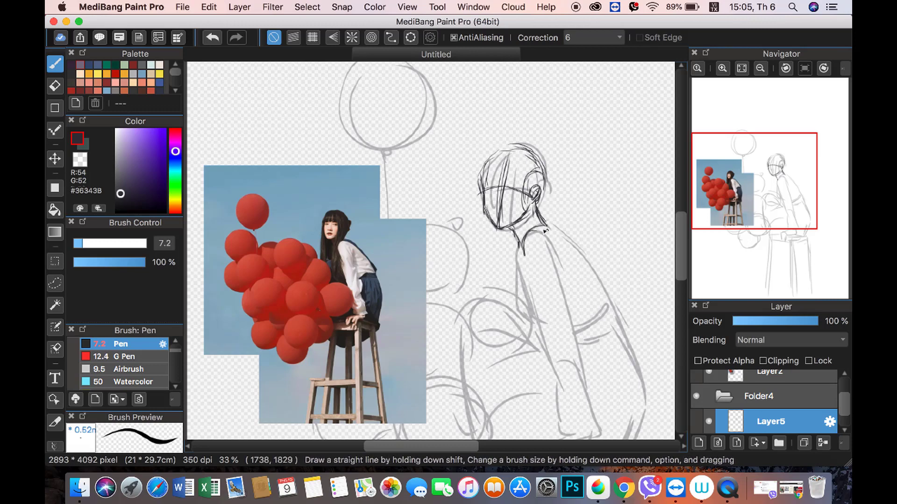
left_click_drag(520, 257, 544, 334)
left_click_drag(551, 264, 584, 374)
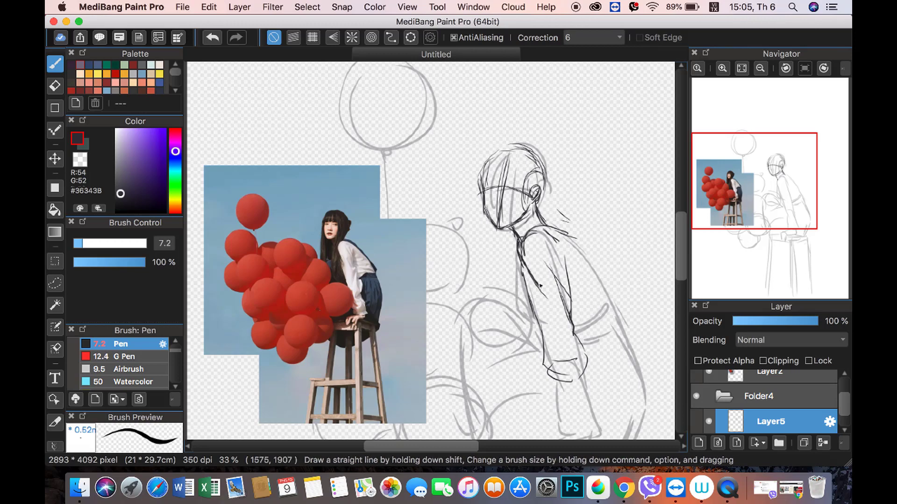
mouse_move(532, 295)
left_mouse_down()
mouse_move(484, 273)
mouse_move(464, 327)
left_mouse_up()
left_click_drag(475, 189, 483, 259)
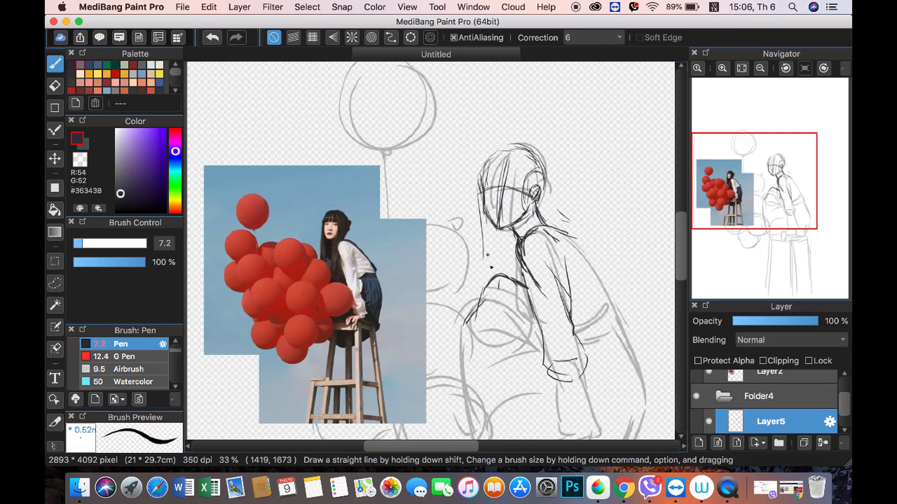
left_click_drag(481, 224, 490, 287)
left_click_drag(521, 146, 520, 179)
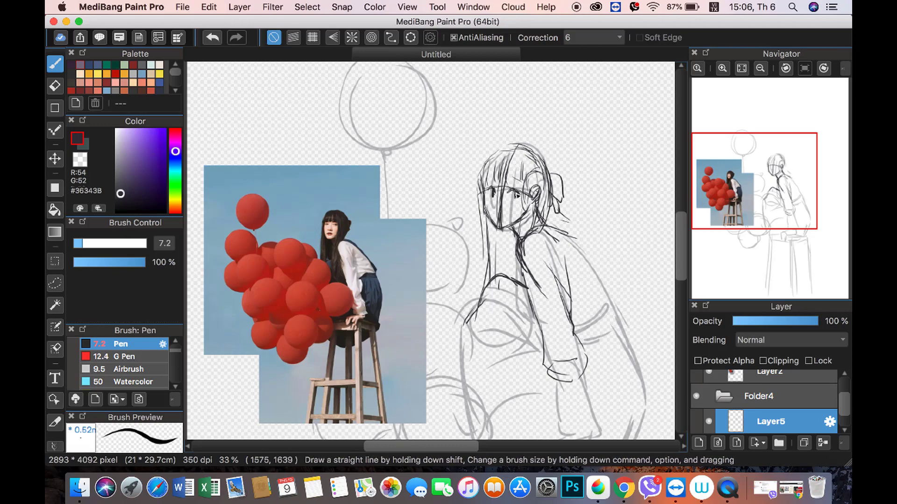
scroll(516, 280, "down", 5)
scroll(516, 279, "right", 2)
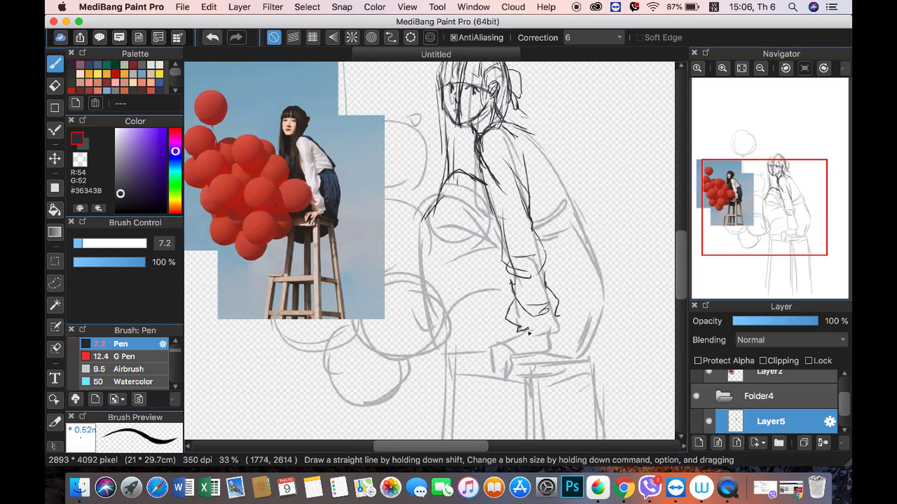
left_click(771, 376)
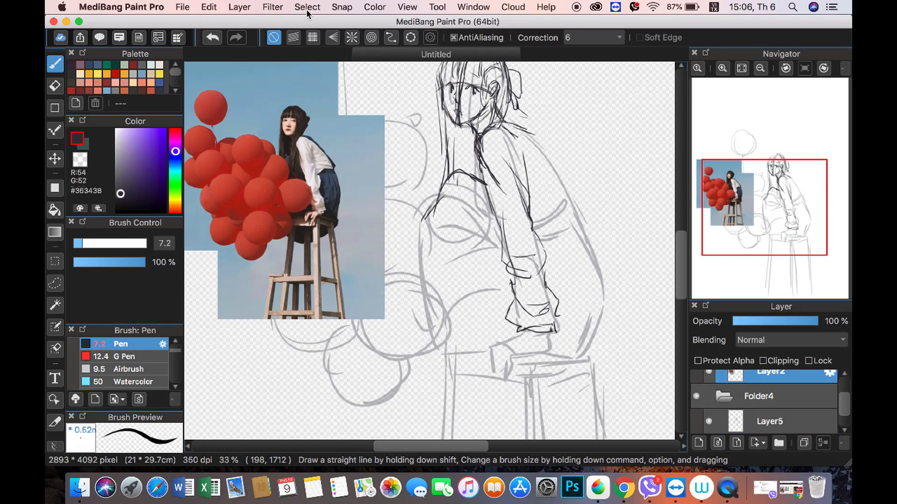
Step: Enlarge the reference photo slightly with a free transform
key("super+t")
left_click_drag(404, 310, 409, 314)
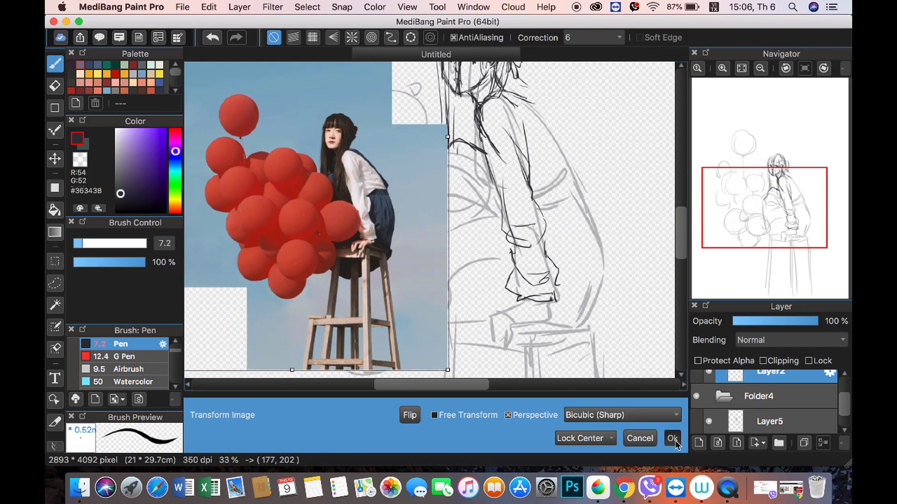
left_click(672, 438)
left_click(771, 421)
Step: Ink the sleeve, fingers and seat edge, toggling the photo to check the sketch
scroll(771, 242, "up", 2)
left_click_drag(771, 241, 773, 231)
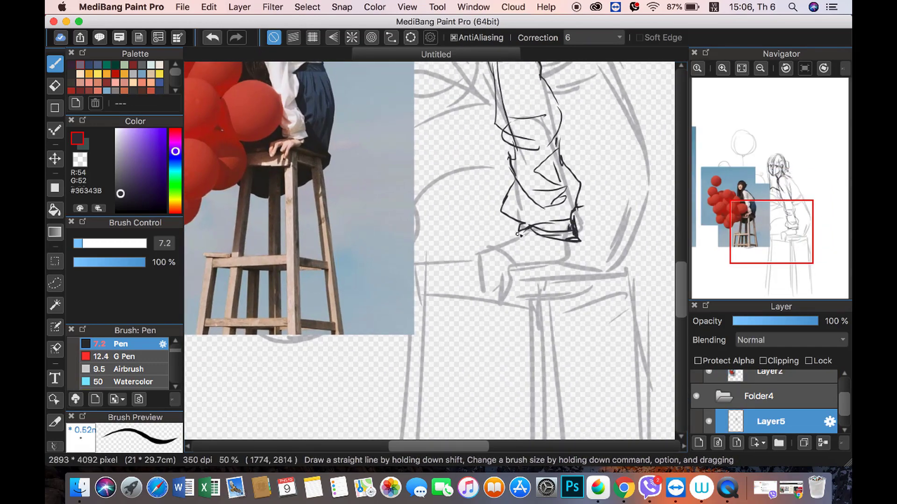
mouse_move(534, 264)
left_mouse_down()
mouse_move(507, 283)
mouse_move(519, 275)
left_mouse_up()
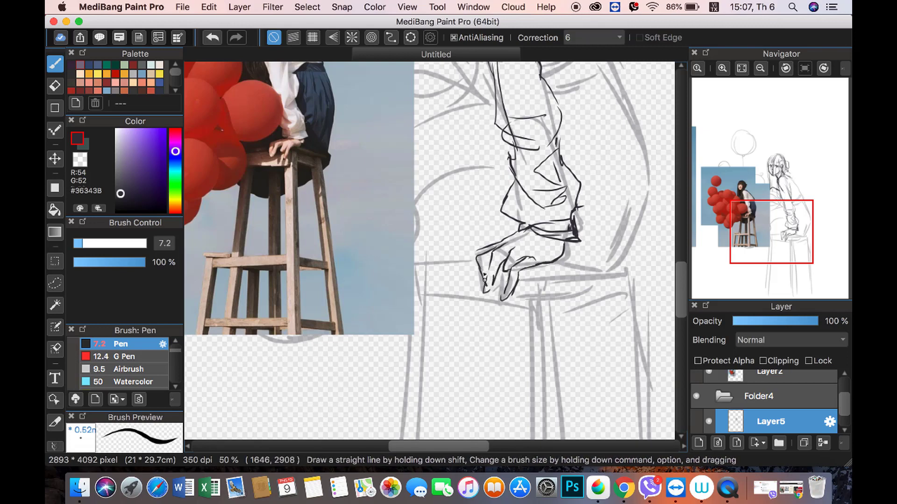
left_click_drag(502, 243, 477, 252)
left_click_drag(416, 263, 479, 255)
key("super+minus")
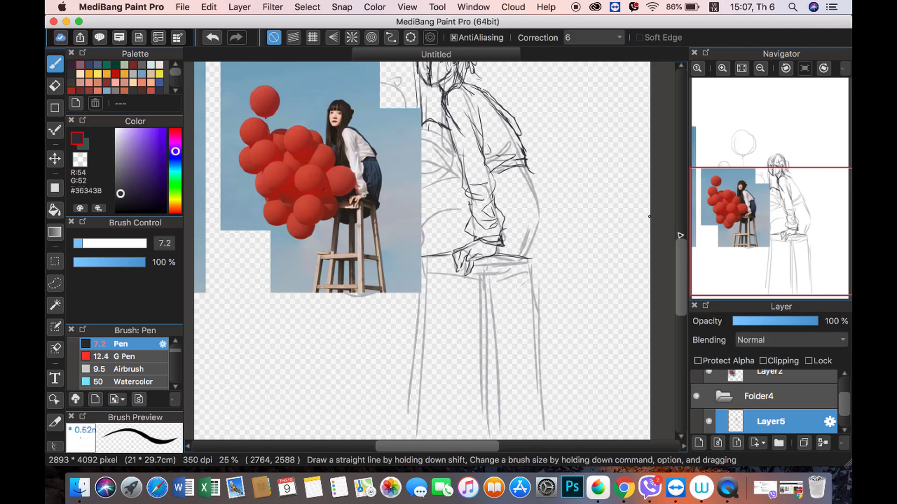
left_click(709, 373)
left_click(708, 372)
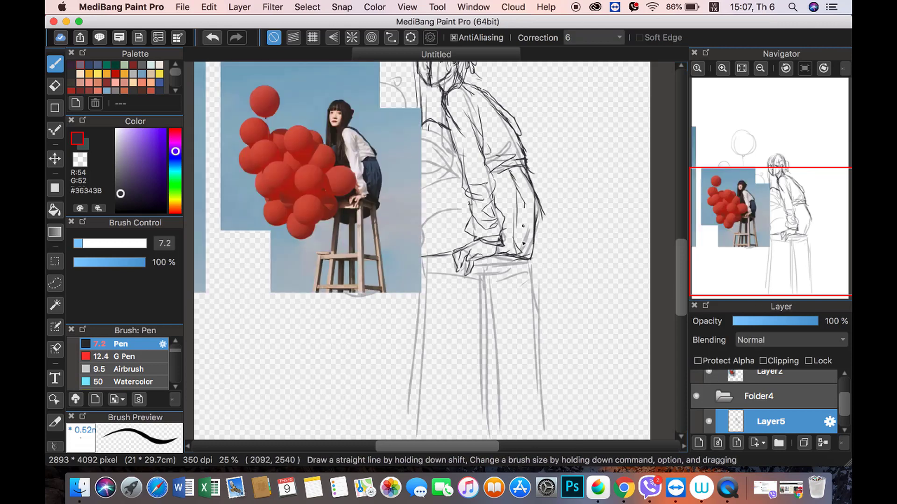
left_click_drag(526, 208, 521, 245)
left_click_drag(502, 171, 495, 203)
Step: Draw the stool's legs down to the bottom of the page
scroll(620, 236, "up", 2)
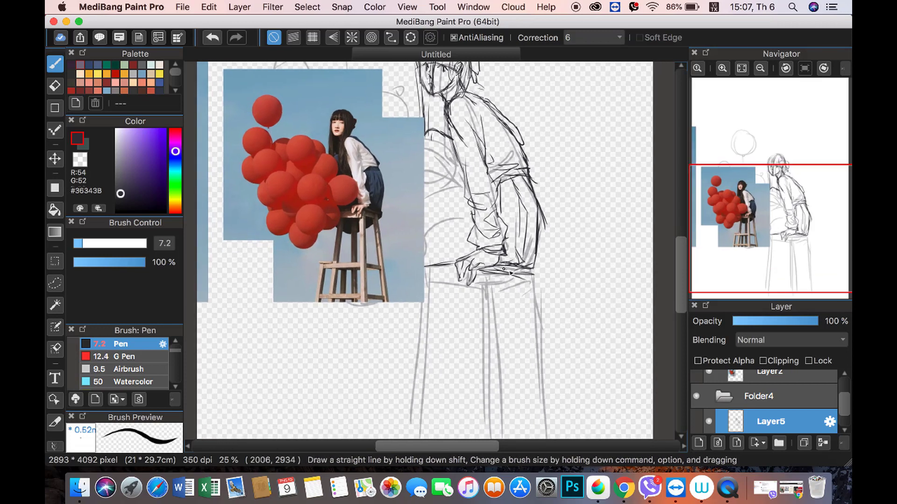
left_click_drag(465, 269, 424, 271)
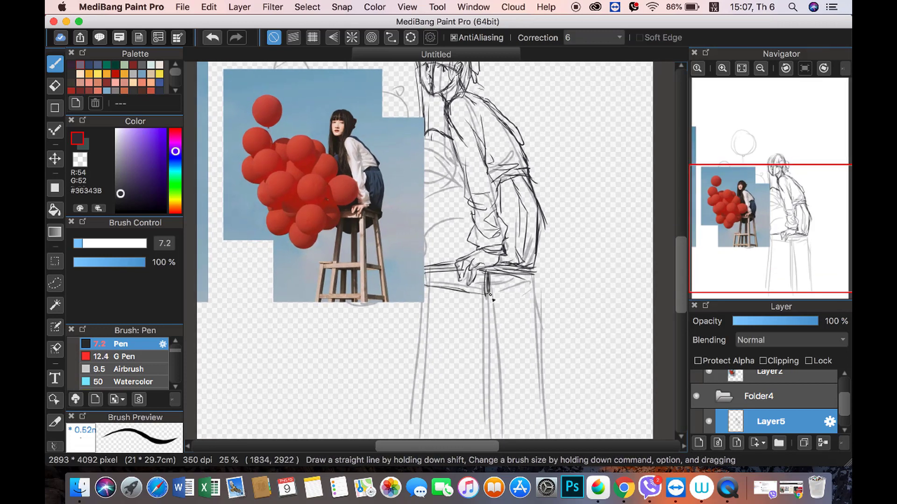
scroll(583, 156, "down", 3)
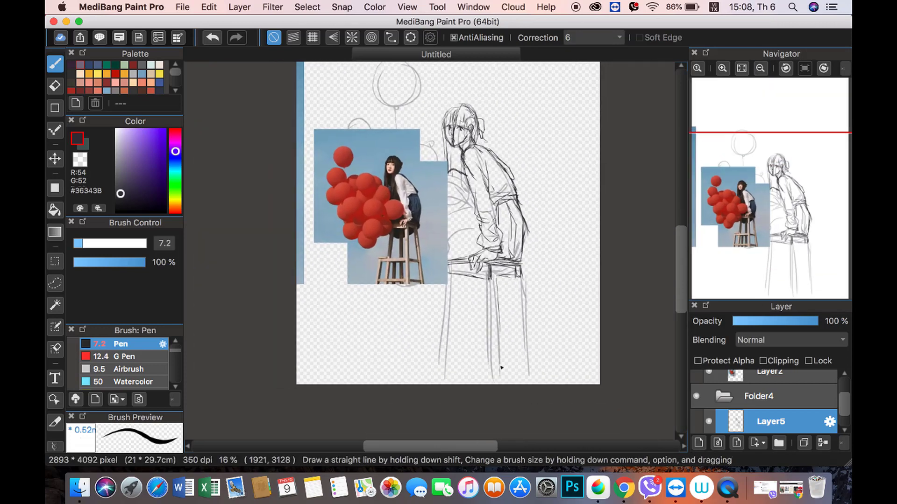
mouse_move(493, 278)
left_mouse_down()
mouse_move(489, 386)
mouse_move(495, 381)
left_mouse_up()
left_click_drag(518, 270, 529, 385)
mouse_move(520, 280)
left_mouse_down()
mouse_move(515, 380)
mouse_move(522, 386)
left_mouse_up()
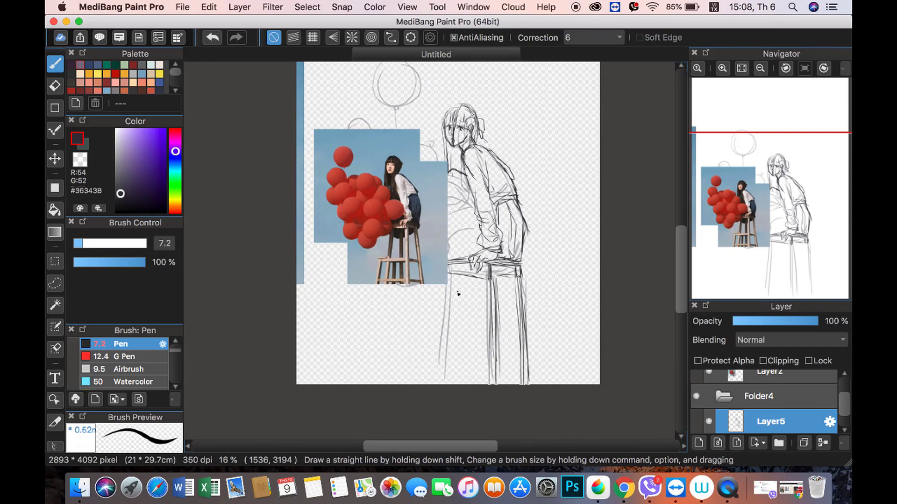
left_click_drag(449, 291, 439, 385)
left_click_drag(483, 280, 474, 351)
left_click_drag(475, 318, 471, 386)
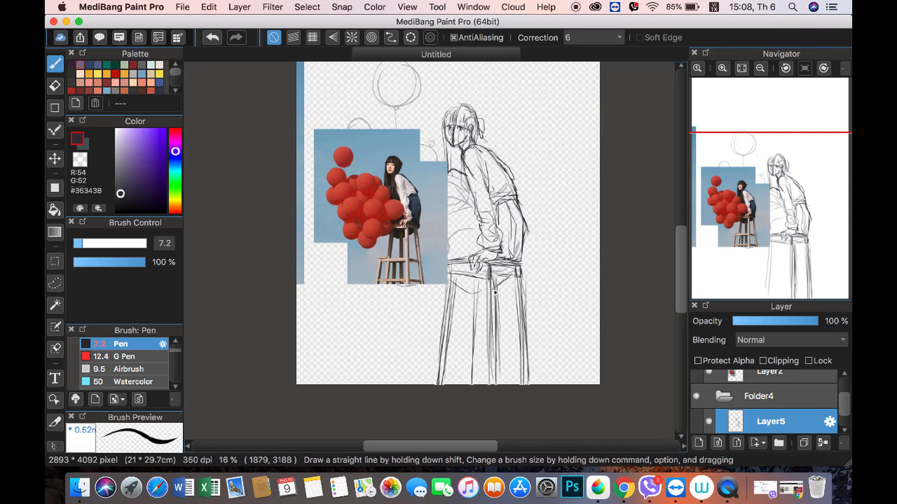
Step: Add the stool crossbar and refine the lower leg lines
left_click_drag(462, 341, 411, 341)
left_click_drag(487, 341, 428, 346)
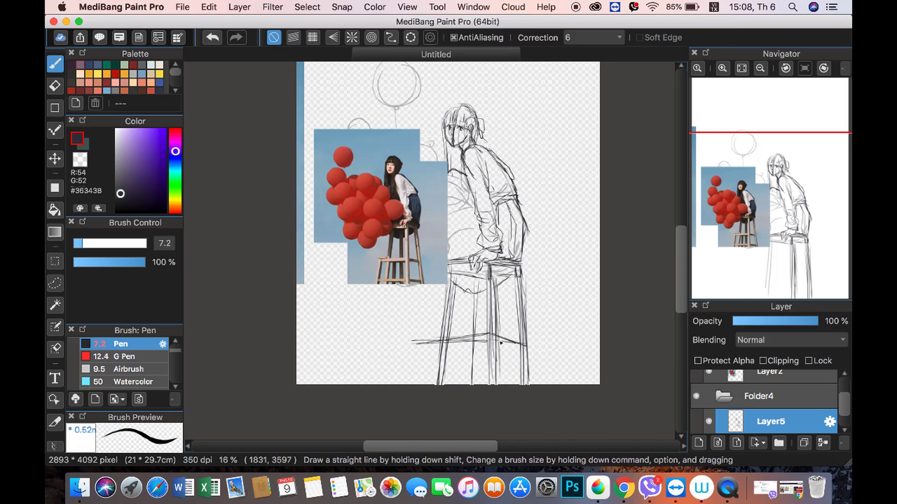
left_click_drag(527, 346, 498, 342)
left_click_drag(427, 341, 413, 385)
mouse_move(441, 345)
left_mouse_down()
mouse_move(425, 386)
mouse_move(409, 385)
mouse_move(433, 385)
left_mouse_up()
left_click_drag(481, 337, 473, 385)
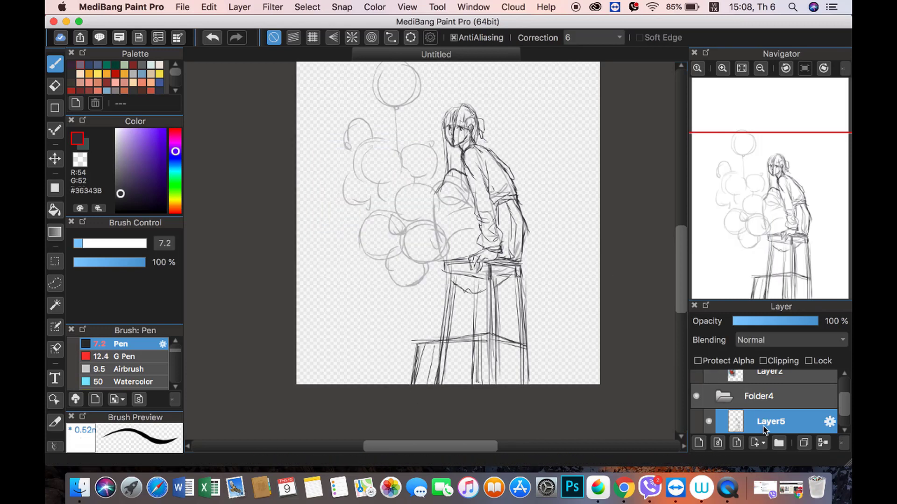
Step: Outline the balloon cluster and top balloon, then lower the sketch layer's opacity
left_click_drag(395, 215, 412, 219)
left_click_drag(472, 217, 478, 220)
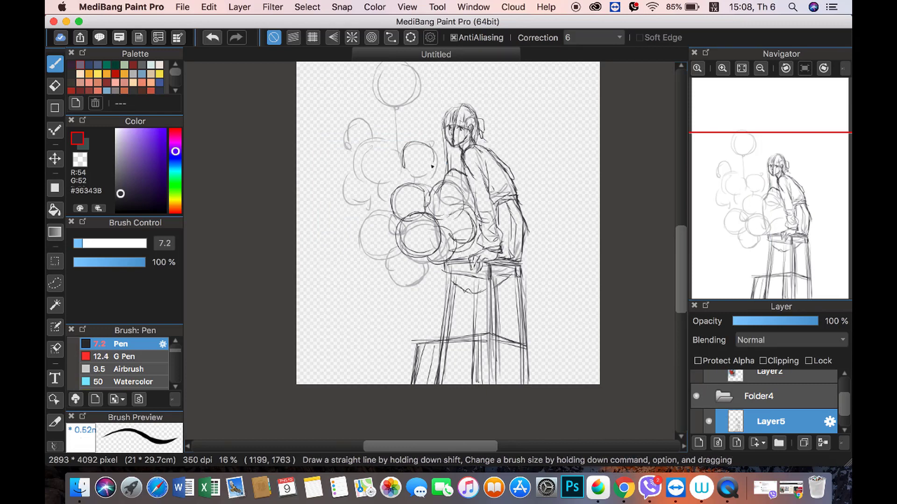
left_click_drag(374, 238, 407, 284)
mouse_move(359, 187)
left_mouse_down()
mouse_move(367, 146)
mouse_move(374, 208)
left_mouse_up()
left_click_drag(397, 65, 397, 109)
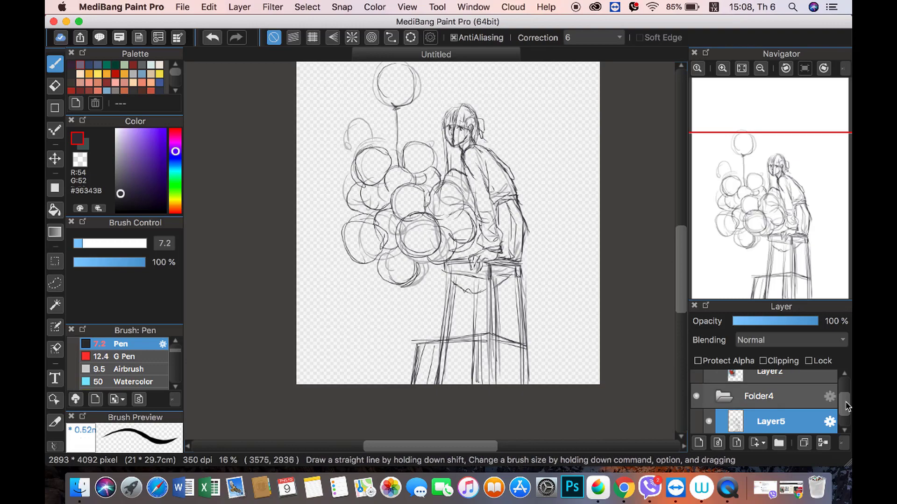
scroll(770, 402, "down", 1)
mouse_move(818, 321)
left_mouse_down()
mouse_move(762, 322)
mouse_move(771, 323)
left_mouse_up()
Step: Add a new ink layer above the sketch, zoom to the face, and set Correction to 10
left_click(699, 443)
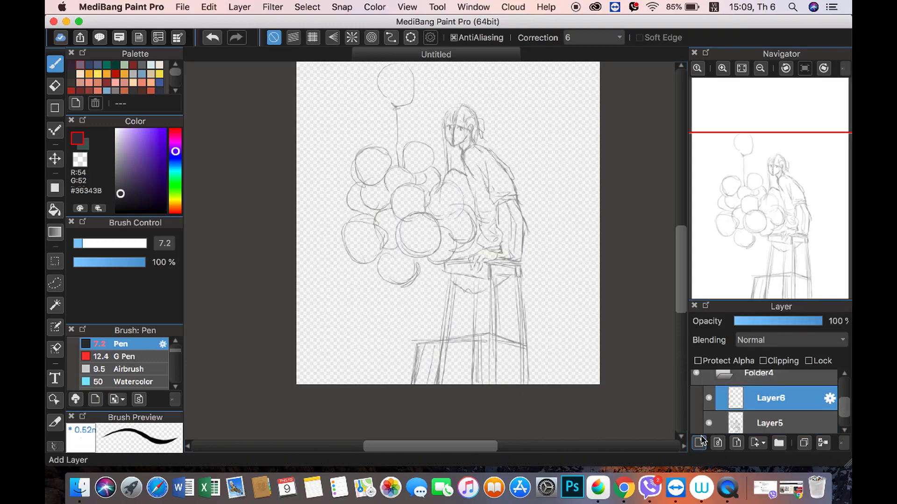
left_click(722, 69)
left_click_drag(760, 232, 774, 178)
left_click(722, 68)
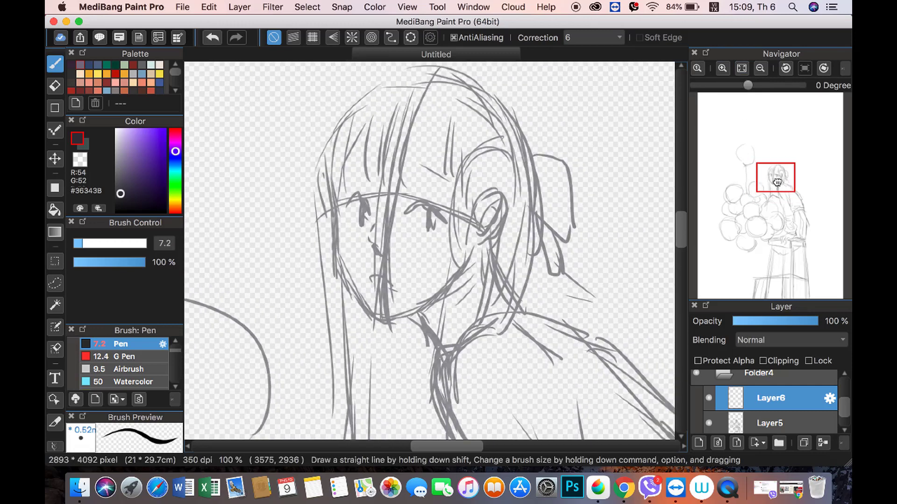
left_click(619, 38)
left_click(588, 231)
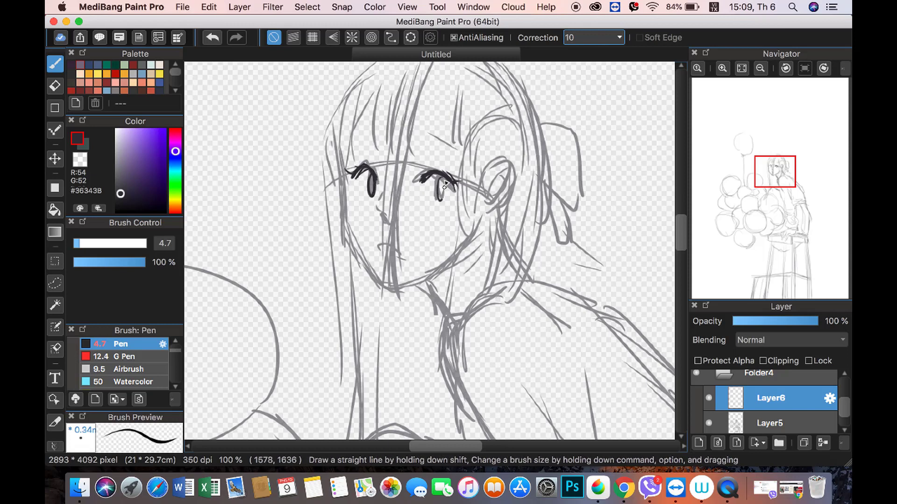
Step: Ink the right eye's iris and undo the two faulty nose strokes
left_click_drag(444, 187, 442, 195)
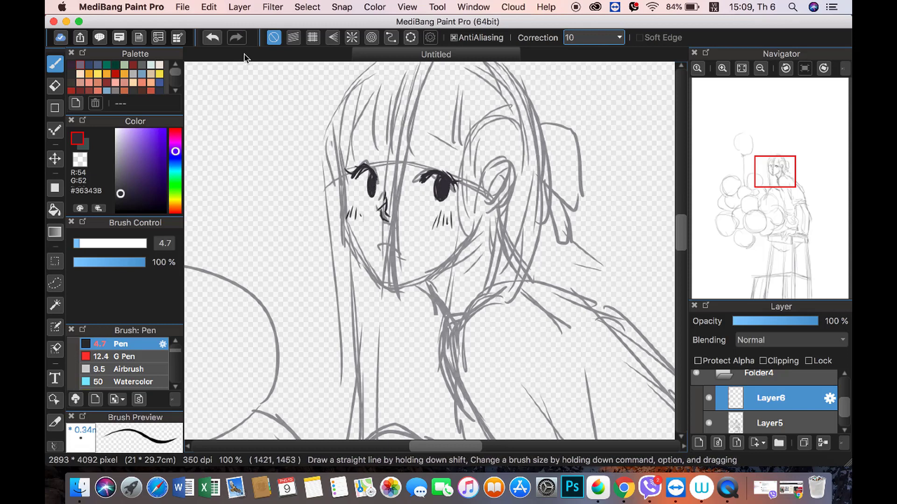
left_click(212, 37)
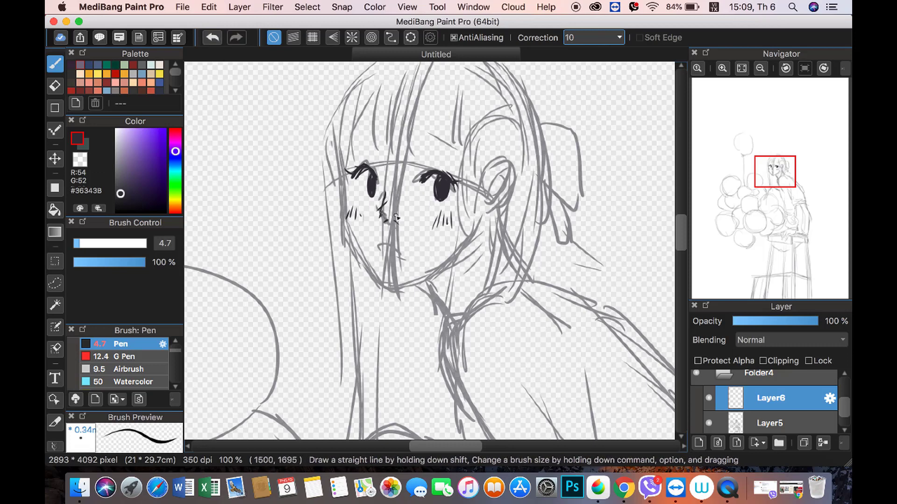
key("super+z")
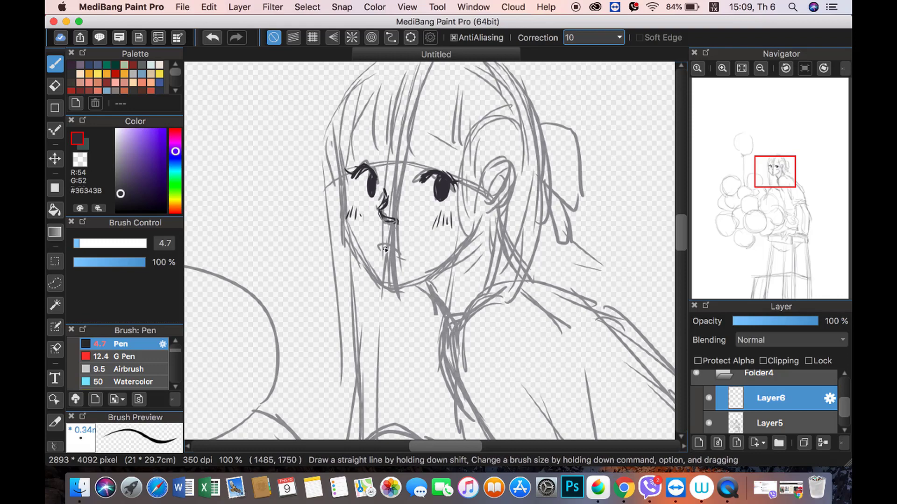
left_click(760, 68)
left_click(722, 68)
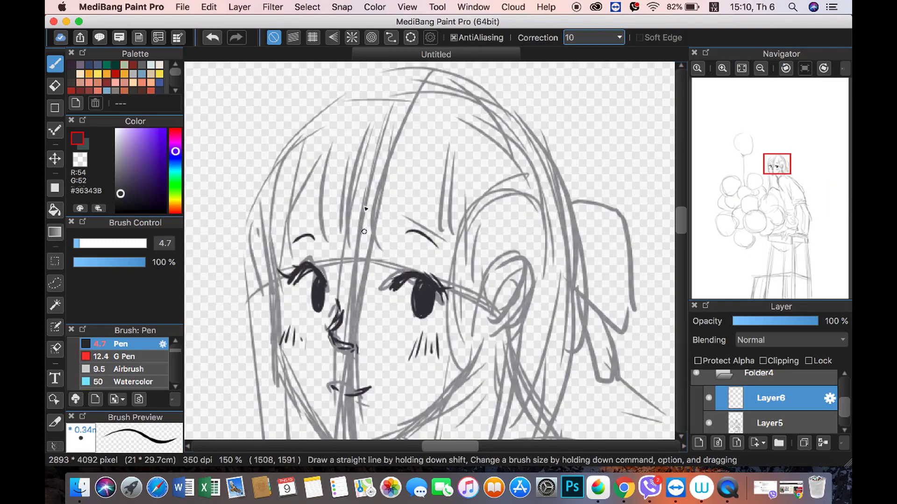
Step: Lower Correction to 6 and ink the bang strands above the eyes
left_click(619, 37)
left_click(588, 98)
left_click_drag(378, 140, 343, 262)
left_click_drag(350, 149, 333, 255)
left_click_drag(395, 147, 384, 240)
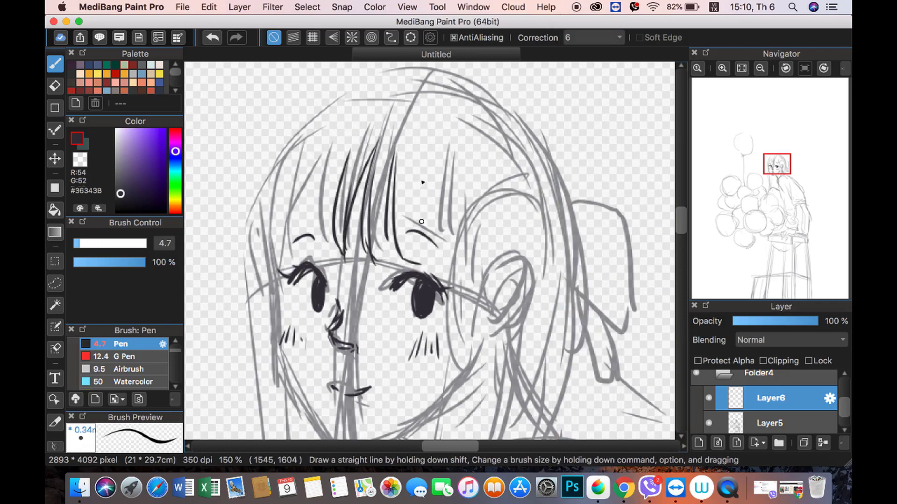
left_click_drag(421, 163, 411, 259)
left_click_drag(327, 145, 280, 285)
Step: Ink long hair strands down the neck and the curve of the shoulder
left_click(760, 68)
left_click(760, 68)
left_click_drag(437, 210, 435, 323)
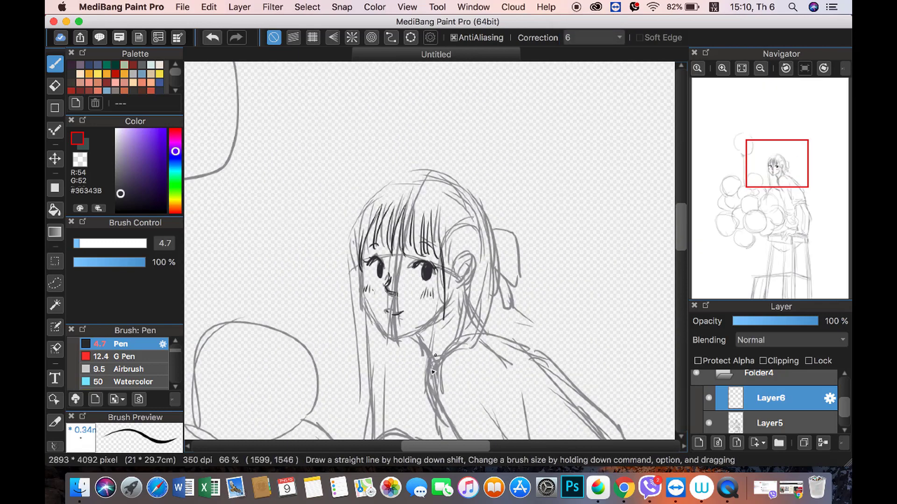
left_click_drag(451, 233, 430, 374)
left_click_drag(471, 213, 462, 348)
scroll(467, 304, "down", 5)
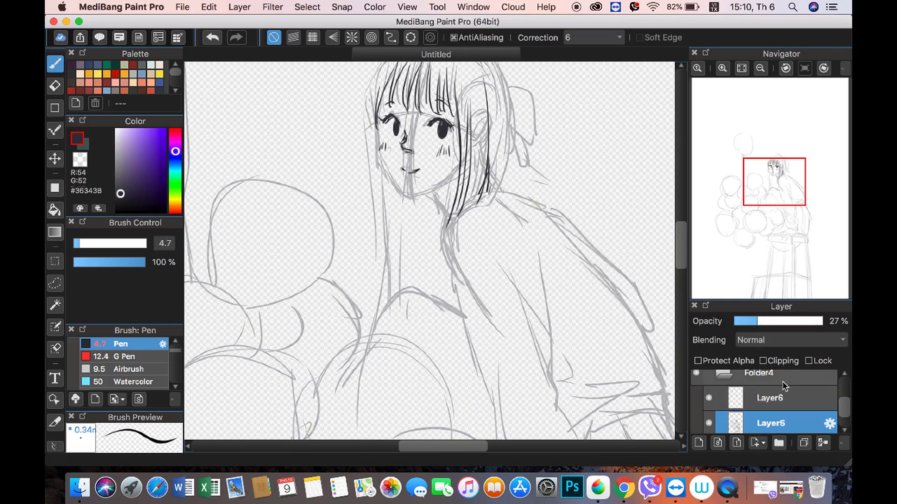
left_click_drag(456, 161, 439, 304)
left_click_drag(450, 227, 515, 200)
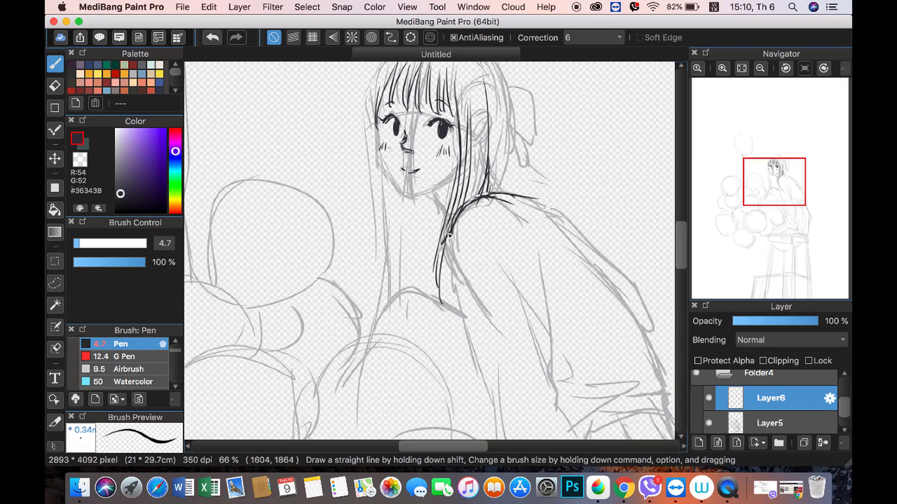
mouse_move(446, 238)
left_mouse_down()
mouse_move(467, 327)
mouse_move(435, 303)
mouse_move(467, 319)
left_mouse_up()
left_click_drag(451, 271, 457, 318)
Step: Ink long strands along the hair's left side and outline the top of the head
left_click_drag(367, 91, 381, 210)
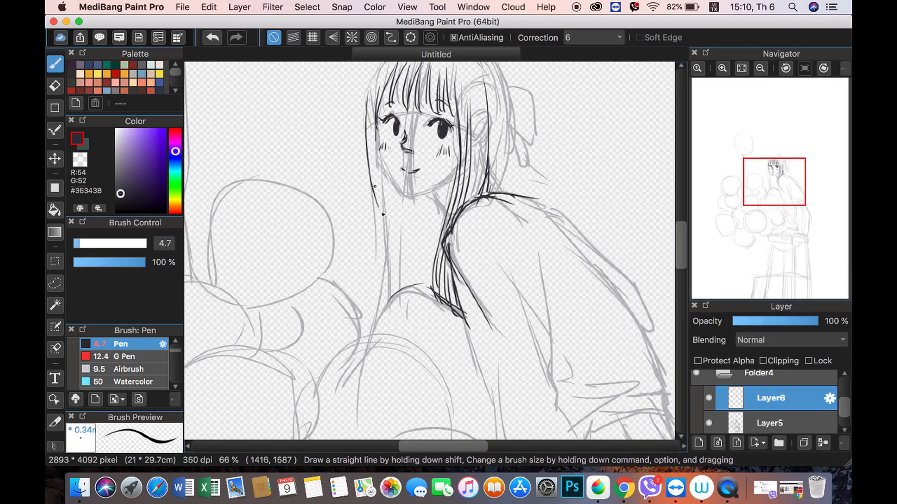
left_click_drag(380, 145, 388, 313)
left_click_drag(374, 206, 369, 334)
left_click_drag(401, 188, 397, 290)
scroll(393, 141, "up", 5)
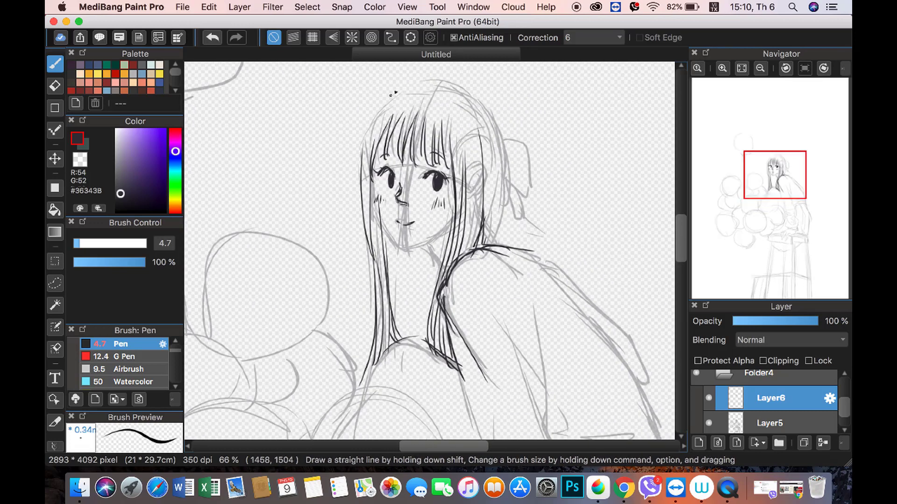
left_click_drag(391, 94, 357, 177)
left_click_drag(376, 117, 418, 88)
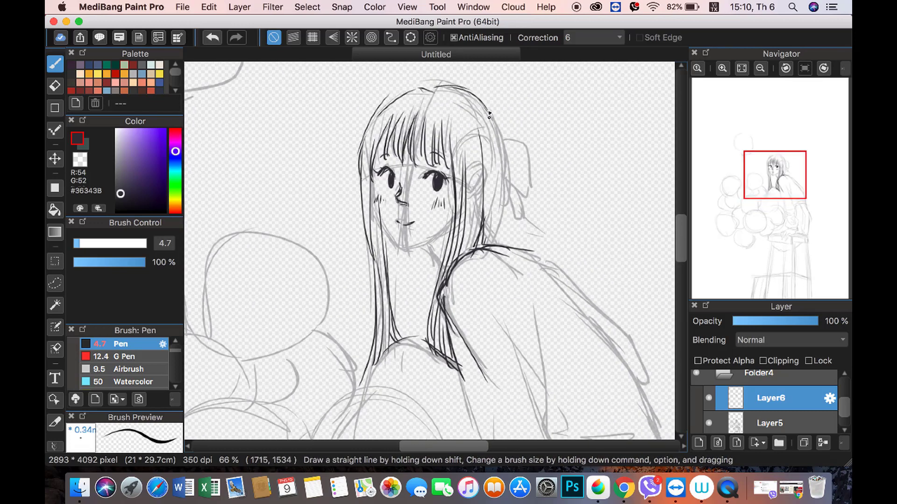
Step: Ink the ribbon beside the ear
left_click_drag(518, 167, 507, 236)
left_click_drag(494, 188, 509, 250)
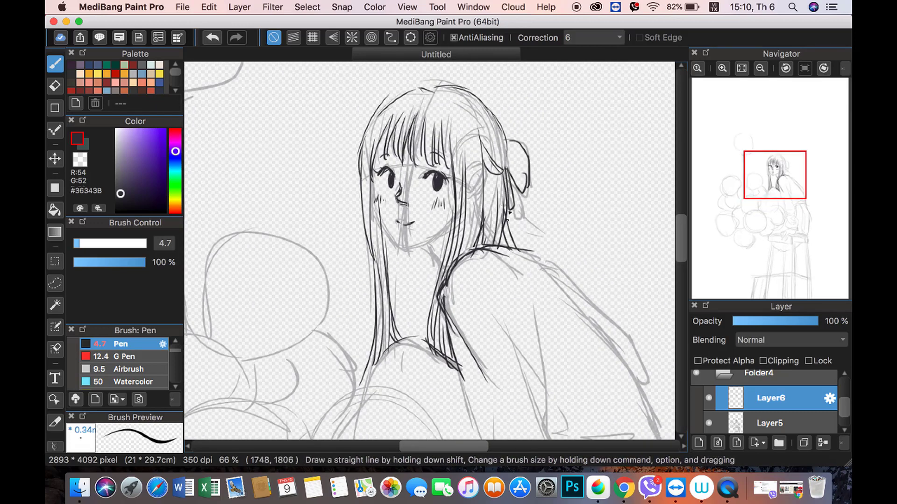
left_click_drag(507, 210, 519, 252)
key("super+plus")
scroll(345, 206, "up", 5)
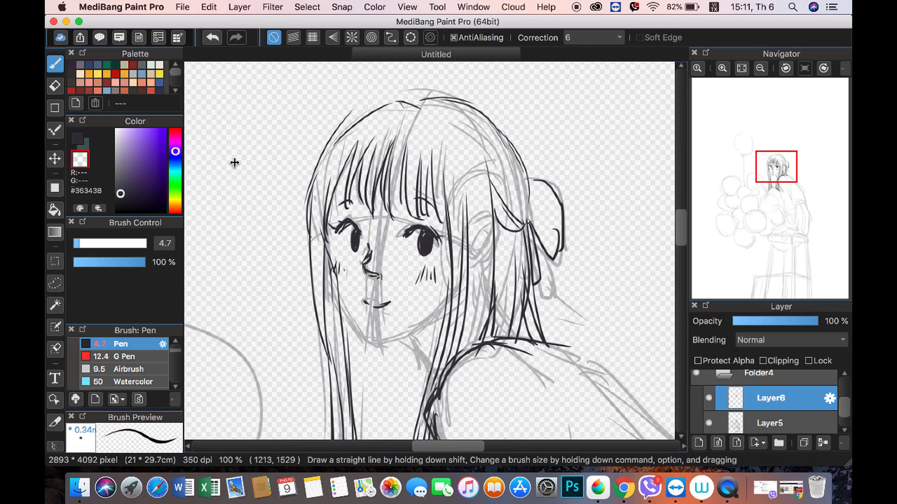
Step: Ink the jawline under the chin, the neck lines, and the lower hair strands
left_click_drag(343, 305, 444, 299)
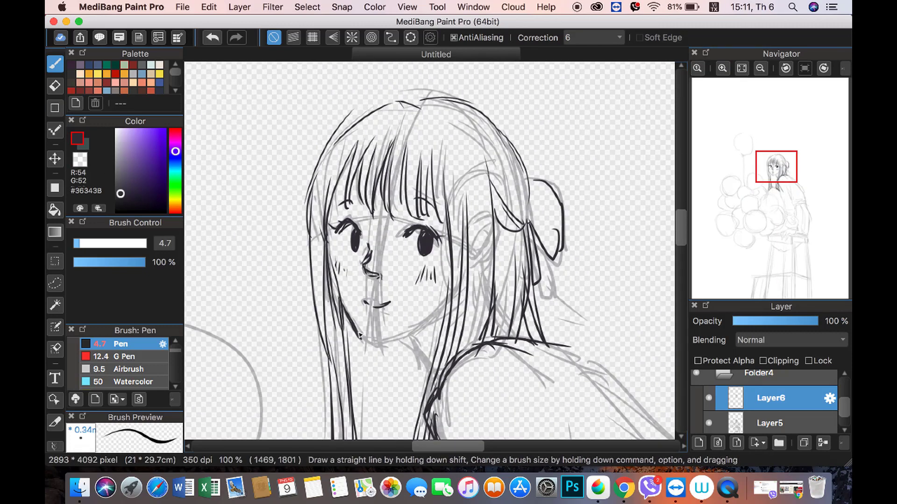
left_click_drag(406, 336, 436, 386)
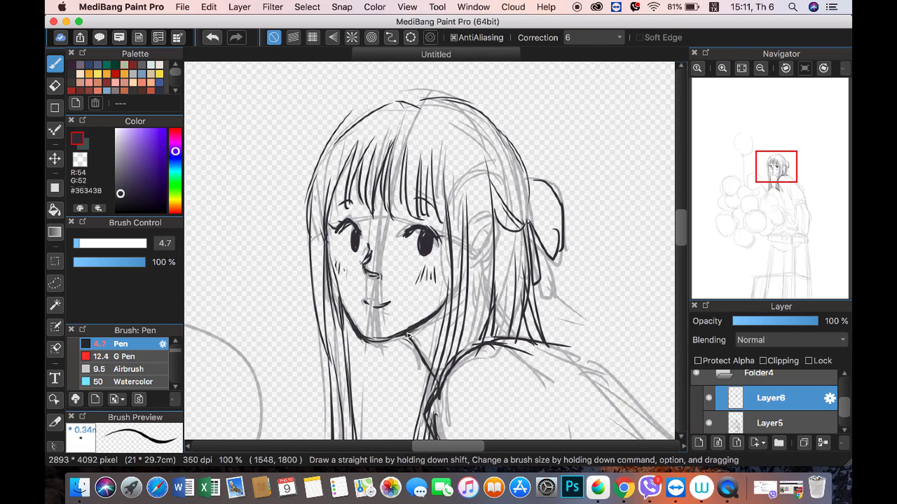
mouse_move(433, 319)
left_mouse_down()
mouse_move(407, 349)
mouse_move(423, 361)
left_mouse_up()
left_click_drag(451, 303, 441, 338)
left_click_drag(474, 231, 456, 349)
mouse_move(471, 280)
left_mouse_down()
mouse_move(458, 352)
mouse_move(472, 341)
left_mouse_up()
left_click_drag(395, 355, 383, 439)
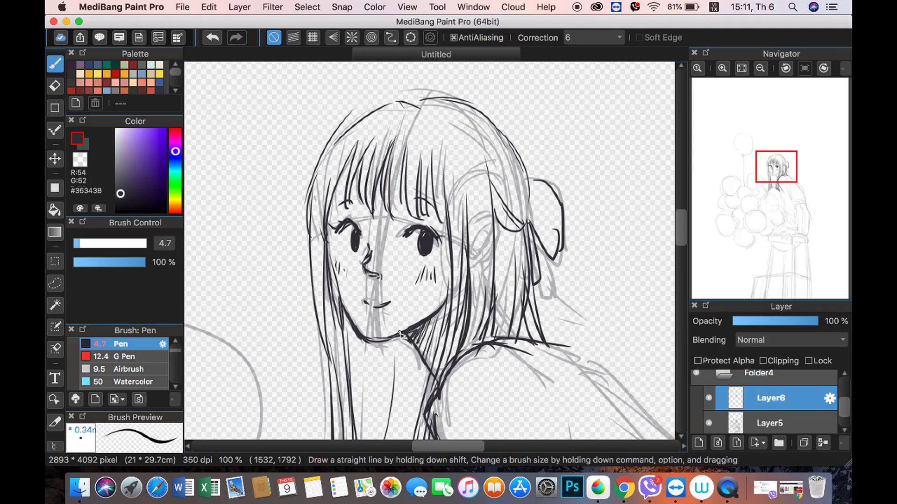
left_click_drag(406, 330, 389, 438)
left_click_drag(370, 338, 353, 434)
Step: Add forehead bang strands and extra lines on the hair and shoulder
left_click_drag(427, 134, 434, 214)
left_click_drag(438, 136, 442, 228)
left_click_drag(435, 168, 445, 223)
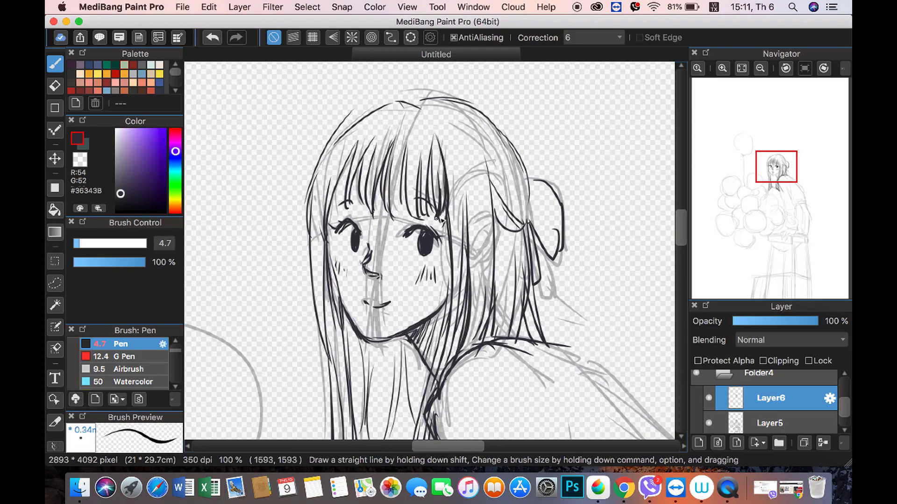
key("super+minus")
scroll(535, 192, "down", 5)
left_click_drag(491, 205, 434, 290)
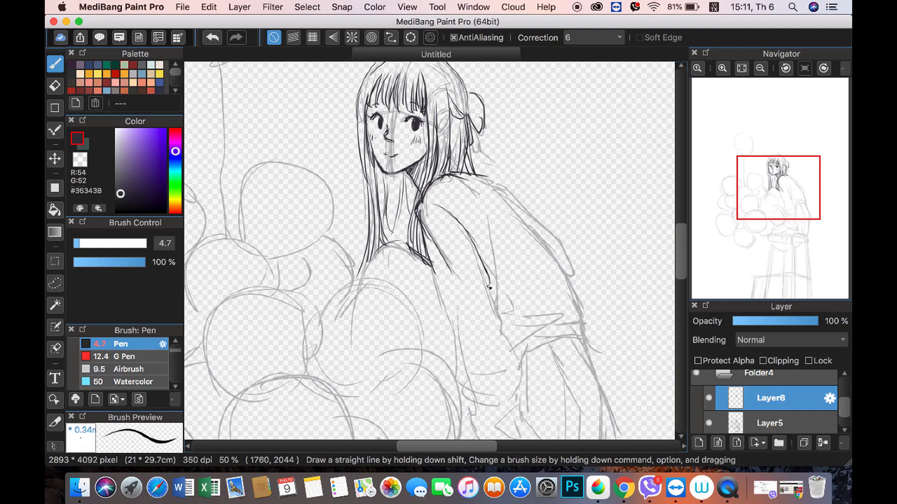
left_click_drag(460, 257, 429, 338)
left_click(760, 69)
Step: Show the hidden reference photo layer Layer2 and move it up and left
scroll(729, 401, "up", 2)
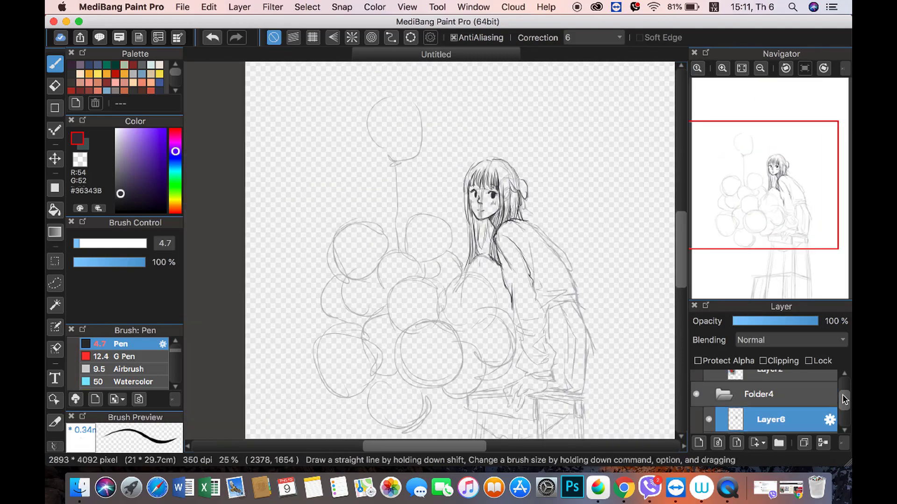
left_click(709, 380)
key("super+plus")
left_click(770, 379)
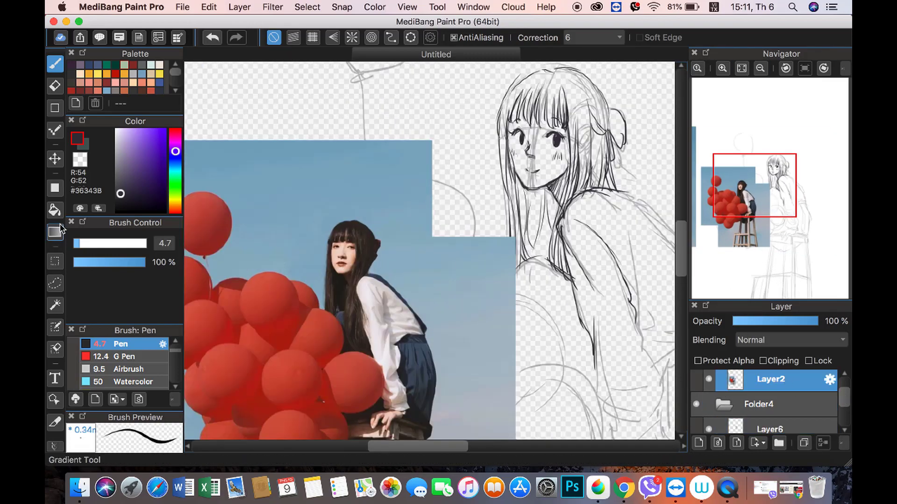
key("v")
left_click_drag(327, 280, 289, 108)
Step: On Layer6 with the Pen, ink the shoulder, hand, boxy sleeve cuff and arm
left_click(770, 429)
left_click(55, 65)
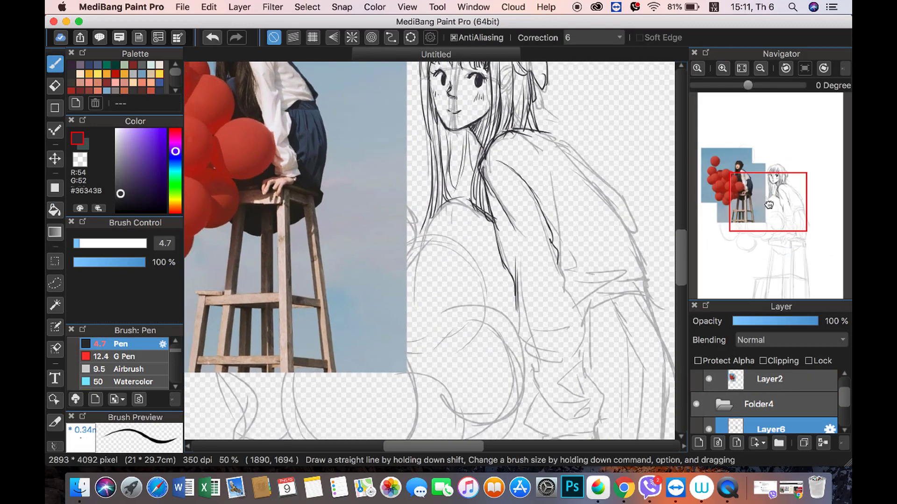
scroll(525, 240, "down", 3)
scroll(525, 240, "right", 3)
mouse_move(523, 235)
left_mouse_down()
mouse_move(564, 283)
mouse_move(544, 306)
mouse_move(567, 345)
left_mouse_up()
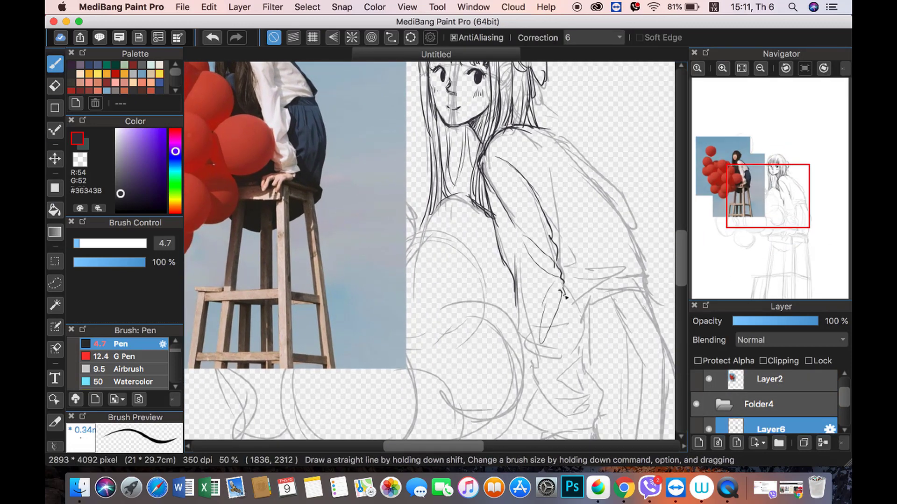
mouse_move(563, 292)
left_mouse_down()
mouse_move(586, 346)
mouse_move(552, 381)
mouse_move(558, 376)
left_mouse_up()
left_click_drag(537, 318, 498, 362)
left_click_drag(545, 337, 526, 399)
Step: Ink the round knee outline and another line along the sleeve
mouse_move(462, 327)
left_mouse_down()
mouse_move(433, 350)
mouse_move(467, 416)
left_mouse_up()
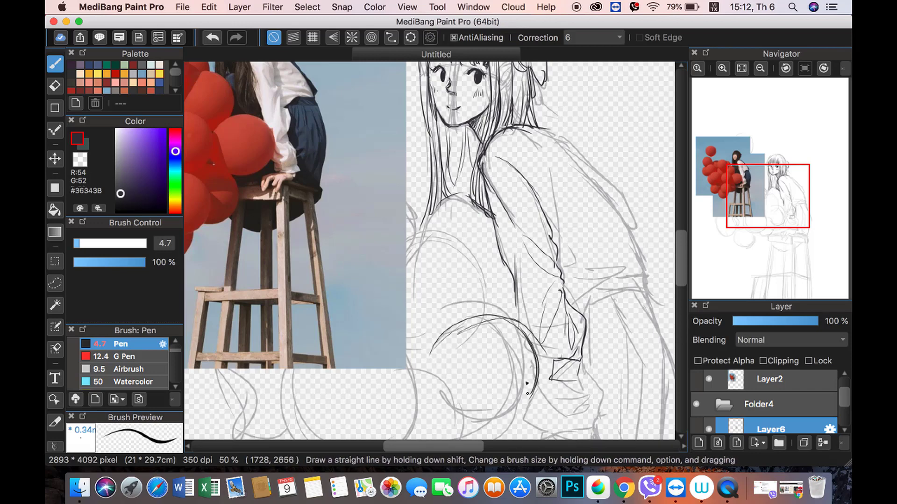
left_click_drag(429, 374, 535, 403)
left_click_drag(463, 413, 533, 385)
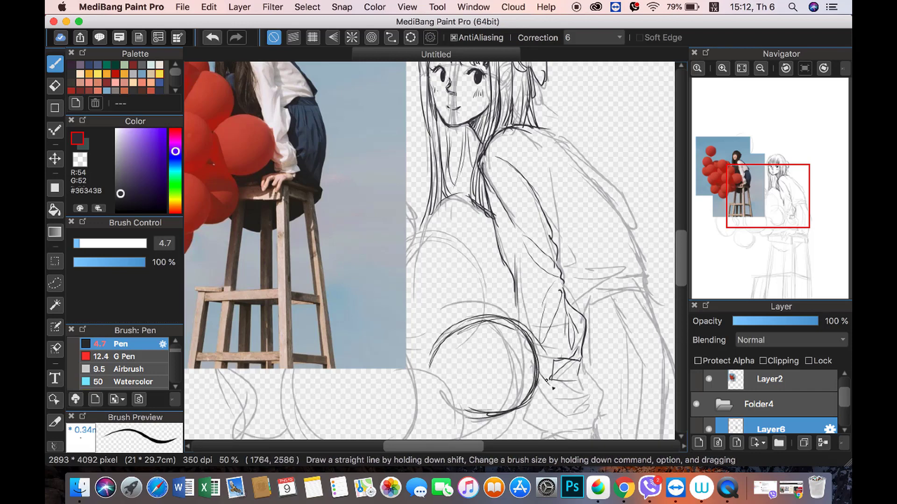
left_click(760, 68)
mouse_move(563, 281)
left_mouse_down()
mouse_move(572, 322)
mouse_move(528, 326)
left_mouse_up()
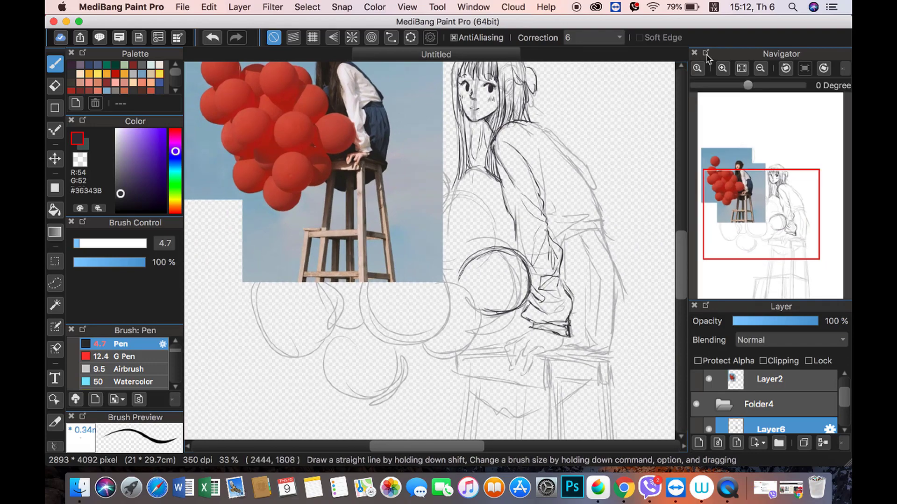
Step: Ink the back, shoulder and hip lines down toward the stool
scroll(422, 192, "right", 3)
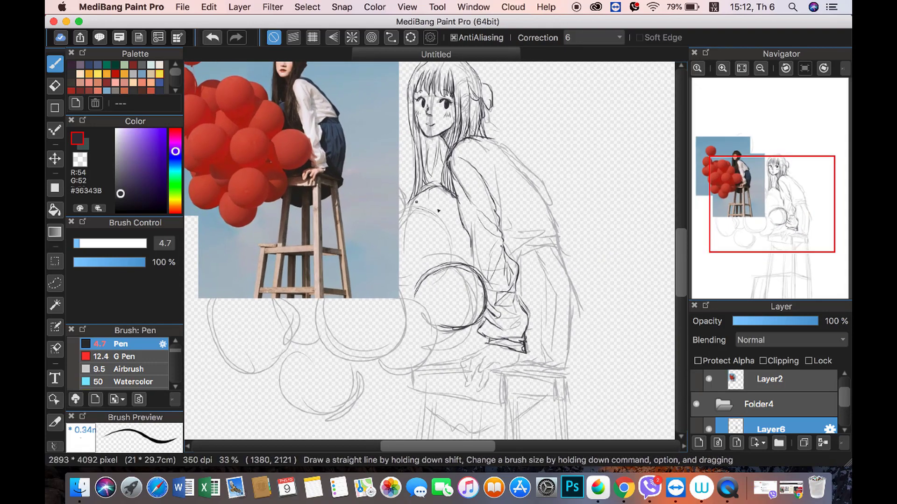
left_click_drag(416, 204, 447, 228)
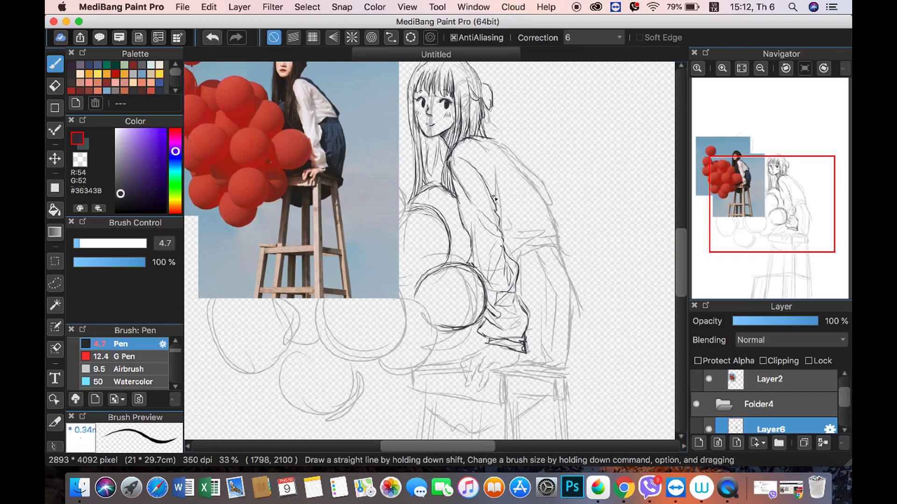
left_click_drag(487, 143, 549, 195)
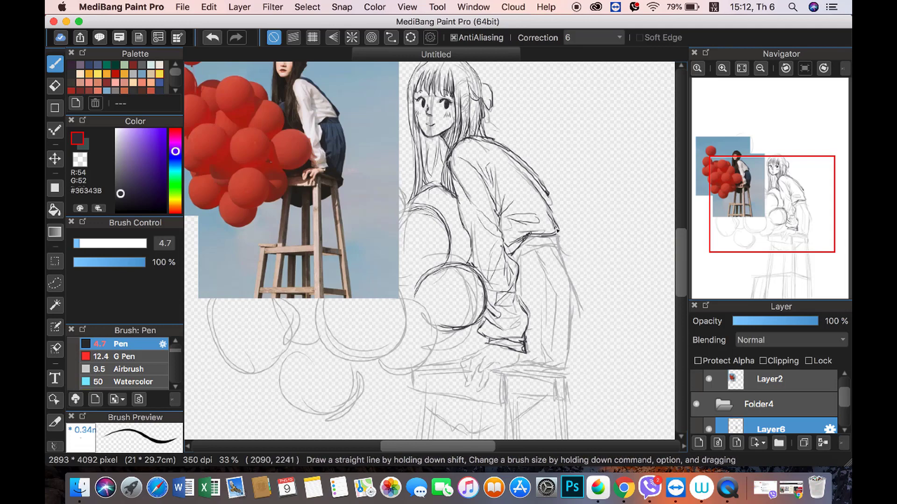
left_click_drag(560, 255, 577, 308)
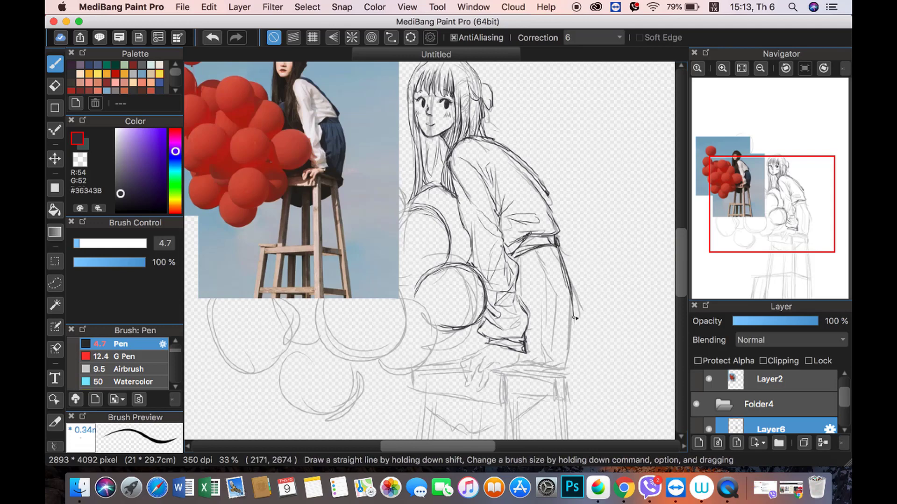
left_click_drag(566, 361, 579, 314)
left_click_drag(511, 366, 571, 374)
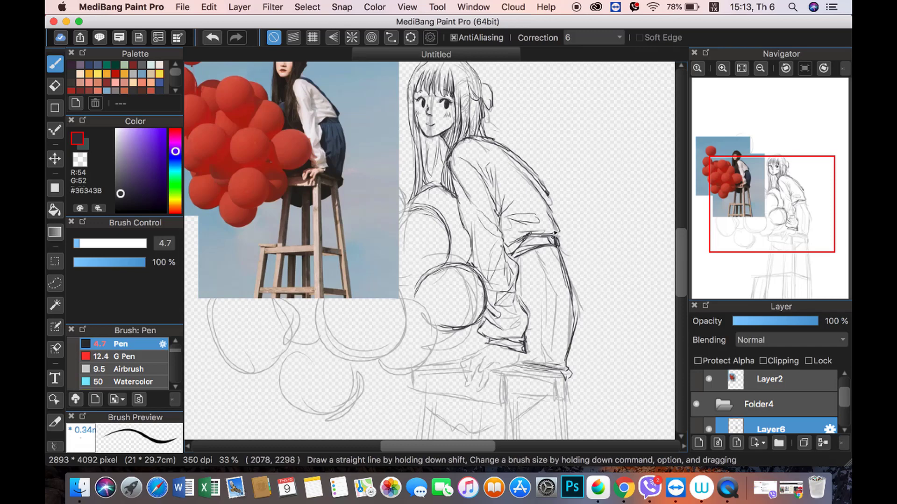
mouse_move(556, 254)
left_mouse_down()
mouse_move(537, 360)
mouse_move(529, 292)
left_mouse_up()
scroll(746, 204, "down", 2)
Step: Move the reference photo right and erase its blue bar and strips with transparent Fill Rectangle
key("v")
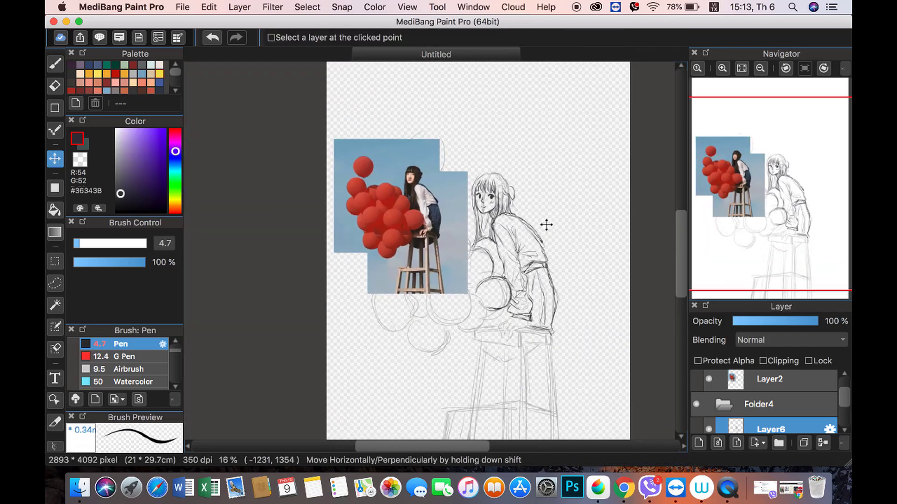
left_click(771, 379)
left_click_drag(411, 219, 538, 241)
left_click(79, 160)
key("u")
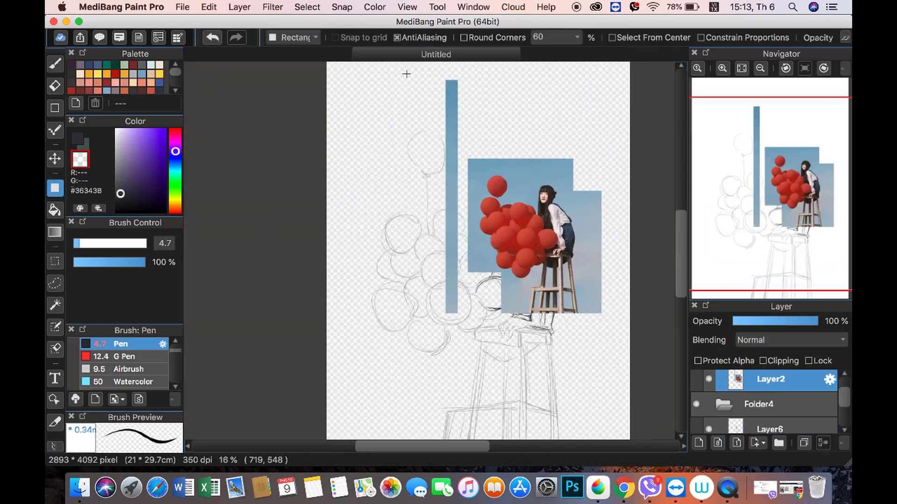
left_click_drag(406, 74, 474, 378)
left_click_drag(516, 159, 584, 174)
left_click_drag(587, 180, 608, 316)
left_click_drag(467, 155, 605, 170)
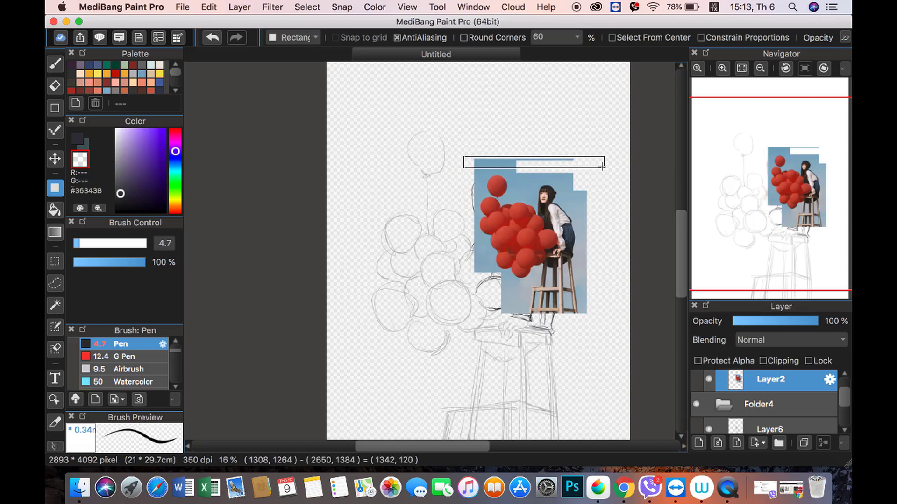
Step: Nudge the photo up and right, then trace a balloon circle in dark ink
key("v")
left_click_drag(534, 246, 569, 233)
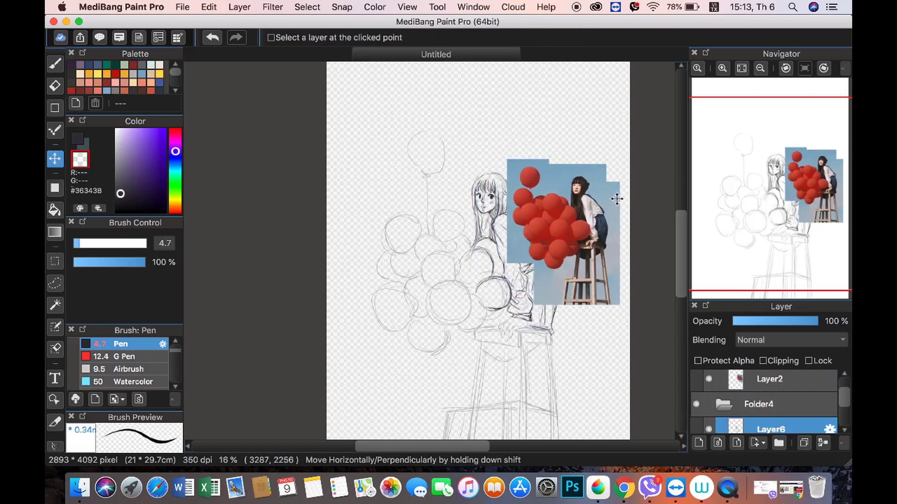
key("b")
key("x")
mouse_move(470, 314)
left_mouse_down()
mouse_move(467, 280)
mouse_move(434, 299)
mouse_move(472, 304)
left_mouse_up()
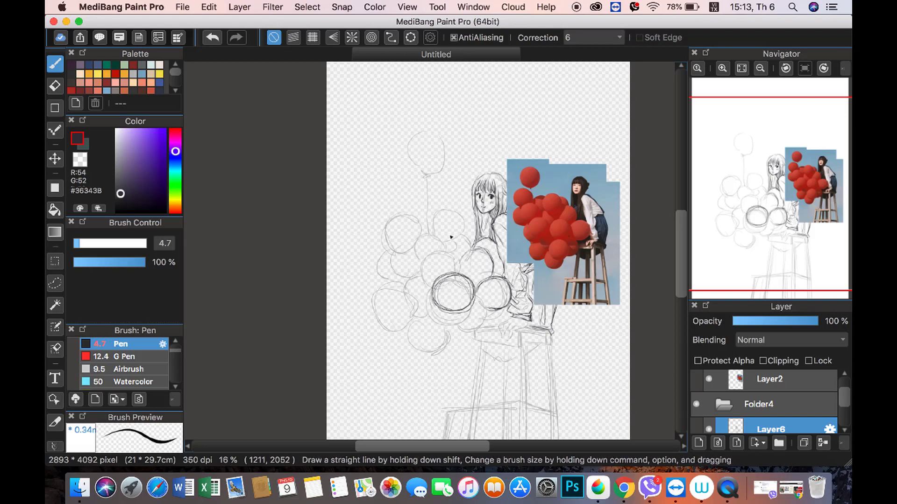
Step: Ink the balloon circles across the cluster and the top balloon above the girl
mouse_move(451, 237)
left_mouse_down()
mouse_move(462, 262)
mouse_move(450, 229)
left_mouse_up()
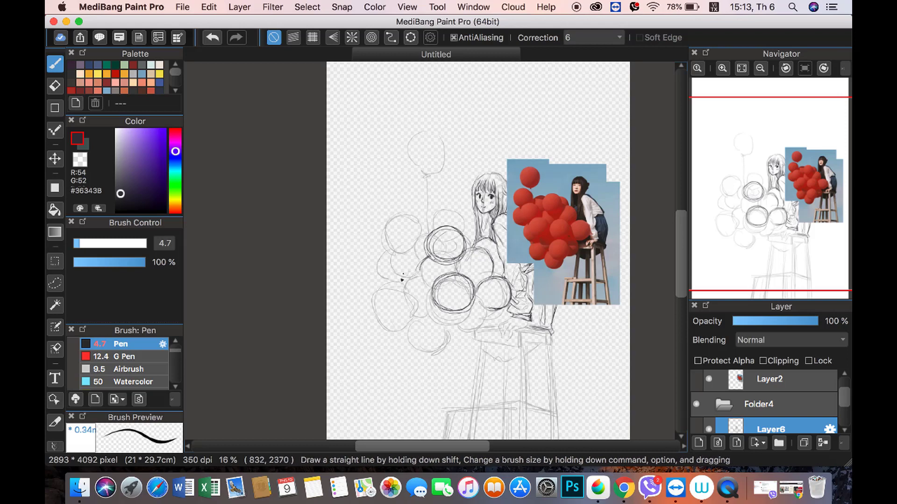
mouse_move(402, 279)
left_mouse_down()
mouse_move(390, 306)
mouse_move(409, 272)
left_mouse_up()
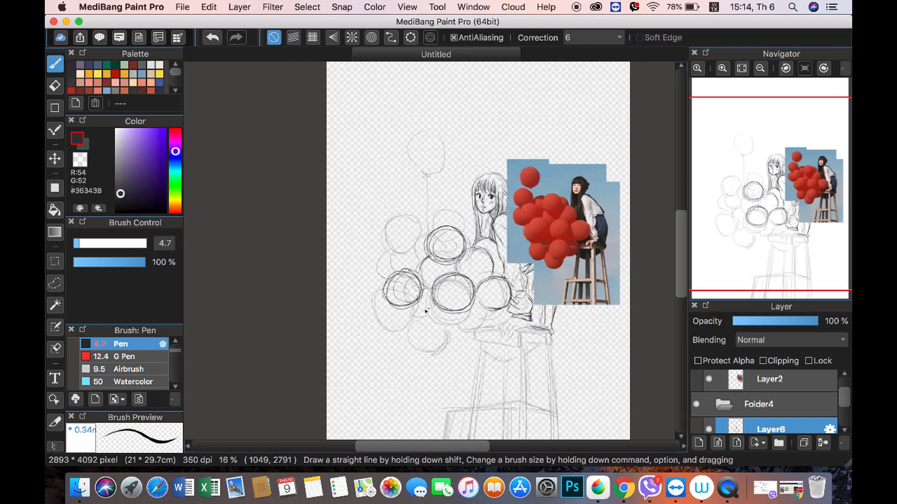
mouse_move(456, 347)
left_mouse_down()
mouse_move(423, 322)
mouse_move(461, 318)
left_mouse_up()
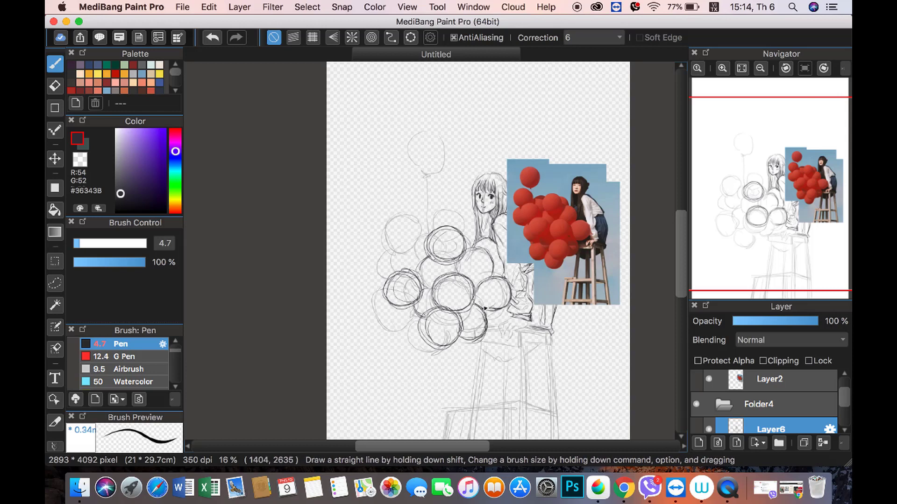
mouse_move(407, 315)
left_mouse_down()
mouse_move(411, 350)
mouse_move(427, 336)
left_mouse_up()
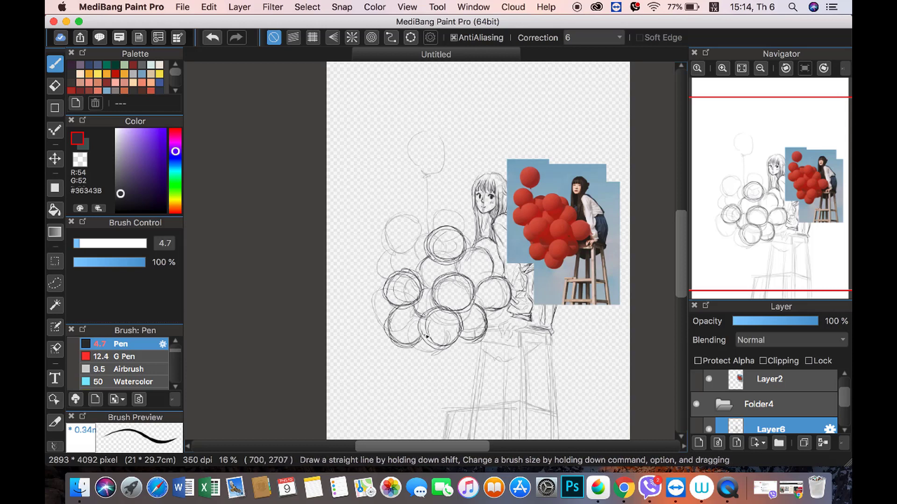
left_click_drag(385, 239, 373, 268)
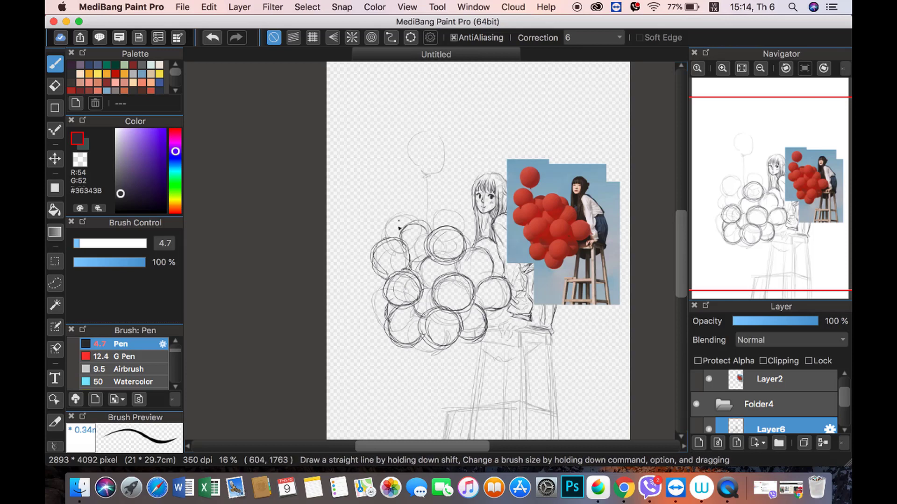
left_click_drag(377, 235, 379, 248)
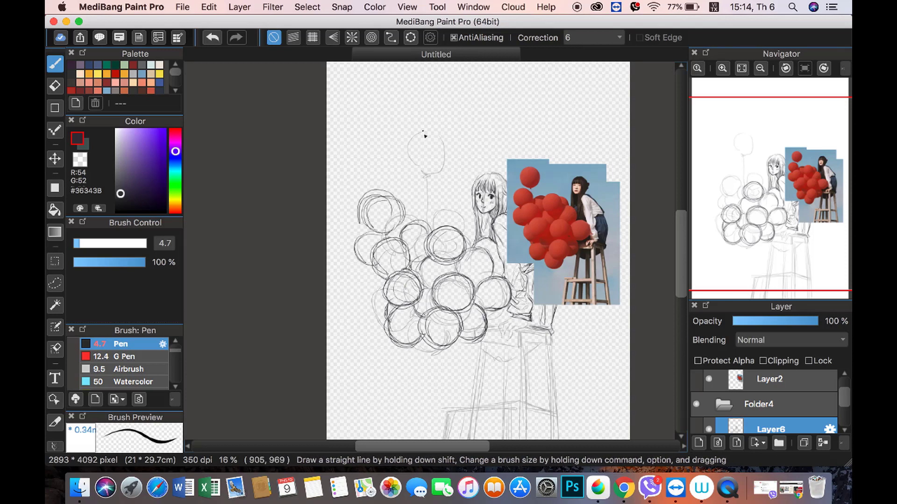
mouse_move(425, 136)
left_mouse_down()
mouse_move(397, 154)
mouse_move(423, 179)
left_mouse_up()
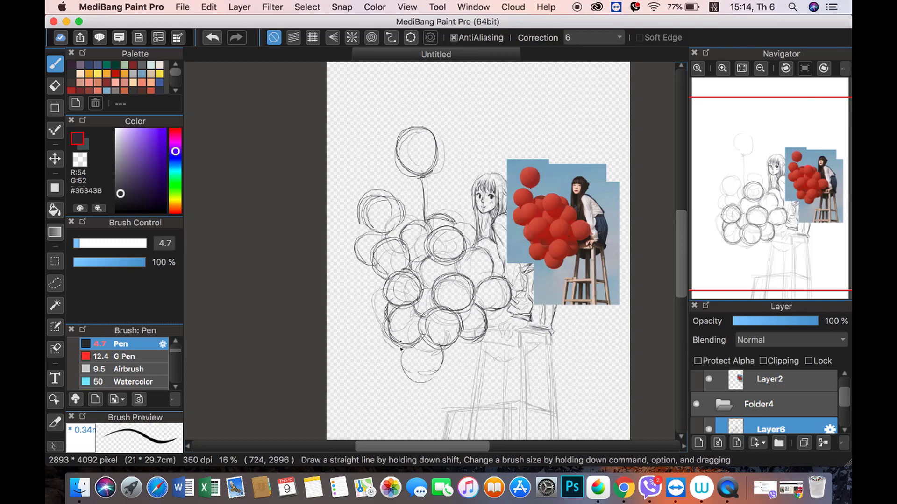
Step: Ink the lowest balloon outline and the stool's left leg
left_click_drag(401, 348, 409, 344)
scroll(468, 304, "right", 3)
scroll(468, 304, "down", 2)
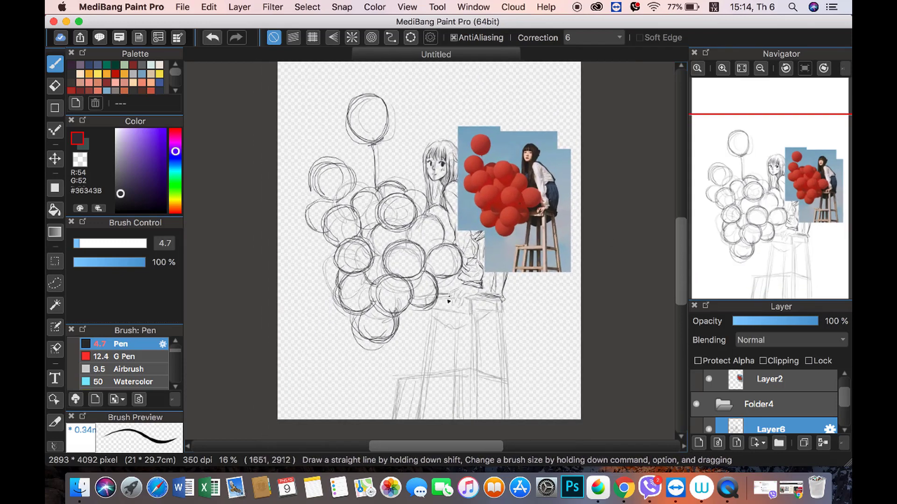
mouse_move(425, 351)
left_mouse_down()
mouse_move(429, 313)
mouse_move(434, 348)
left_mouse_up()
scroll(713, 154, "up", 2)
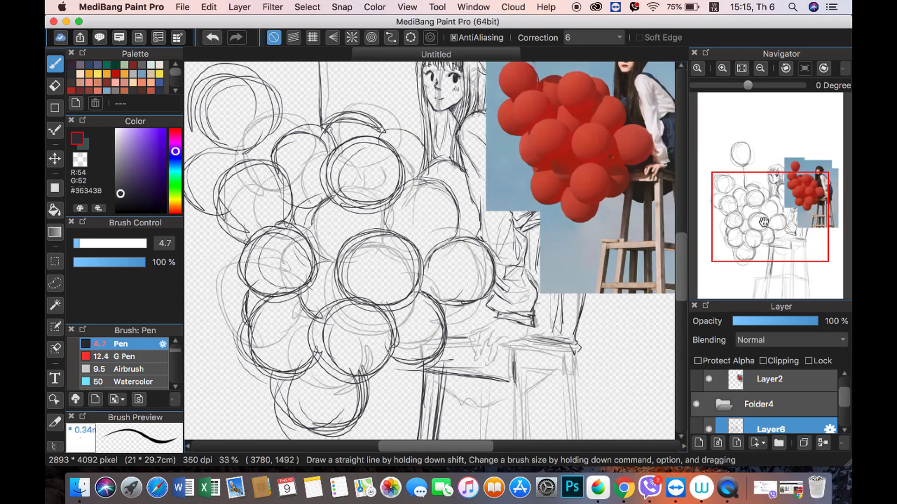
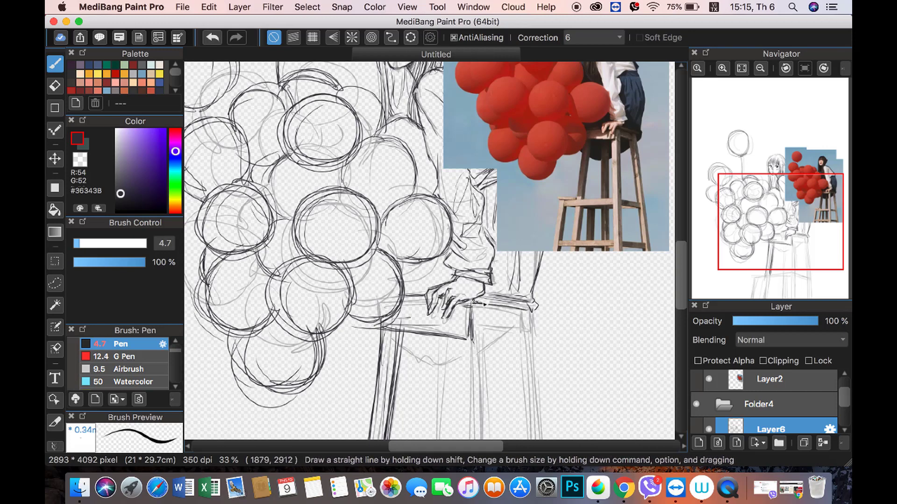
Step: Ink the stool seat edge and leg lines freehand over the sketch
mouse_move(474, 301)
left_mouse_down()
mouse_move(528, 304)
mouse_move(486, 372)
left_mouse_up()
mouse_move(524, 307)
left_mouse_down()
mouse_move(528, 372)
mouse_move(535, 312)
mouse_move(539, 392)
left_mouse_up()
left_click_drag(487, 322, 522, 332)
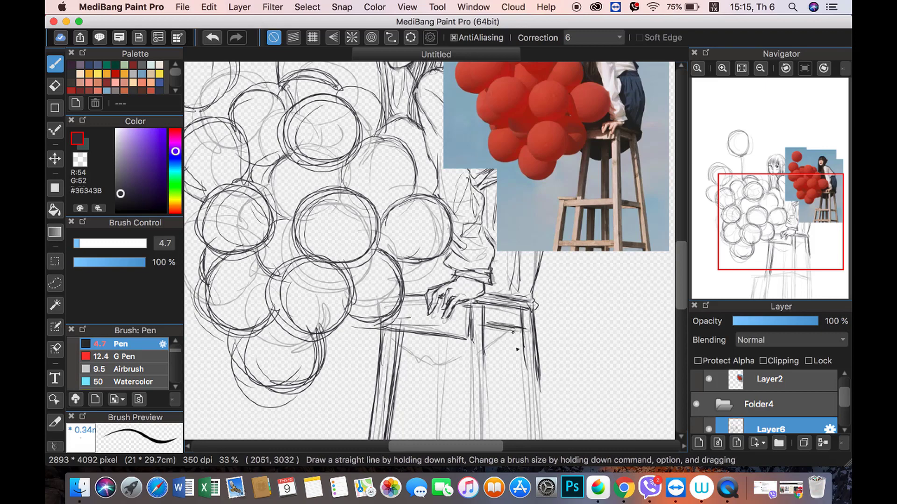
key("super+minus")
key("super+minus")
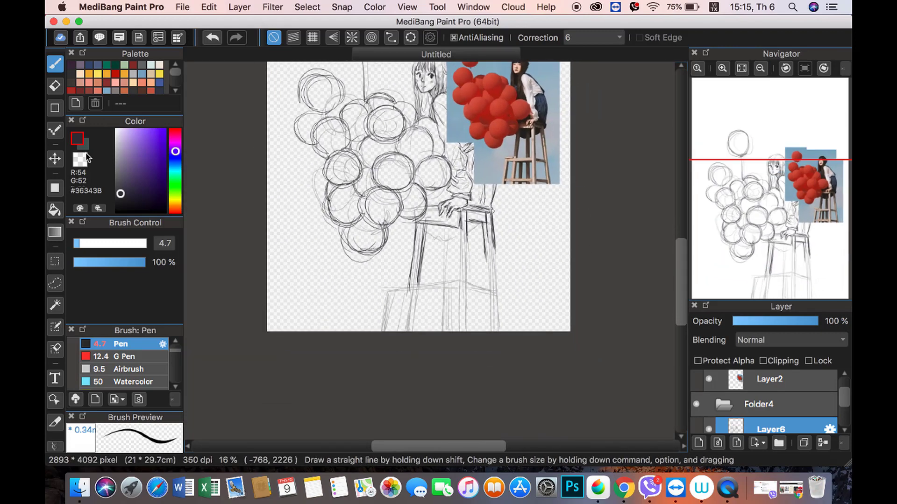
Step: Draw straight lines down the stool legs and across the base crossbars
key("u")
mouse_move(470, 219)
left_mouse_down()
mouse_move(463, 336)
mouse_move(490, 244)
mouse_move(492, 333)
left_mouse_up()
key("super+z")
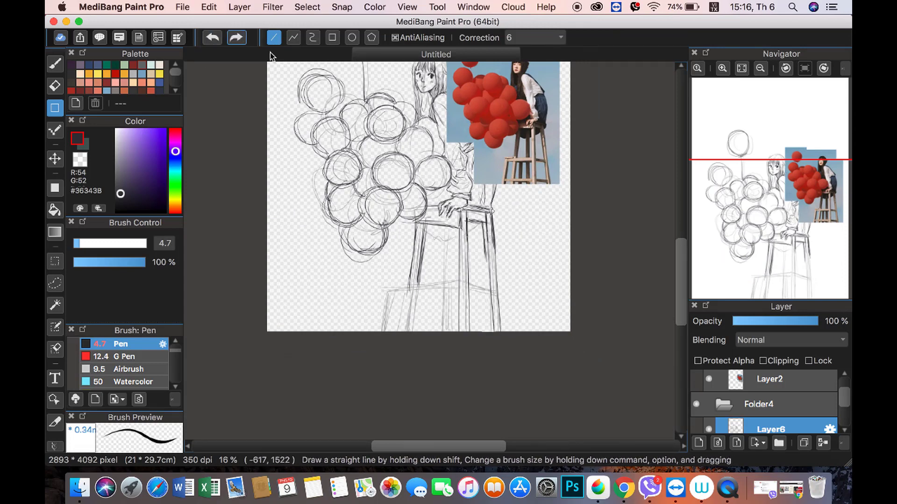
left_click_drag(486, 243, 491, 331)
left_click_drag(422, 219, 408, 331)
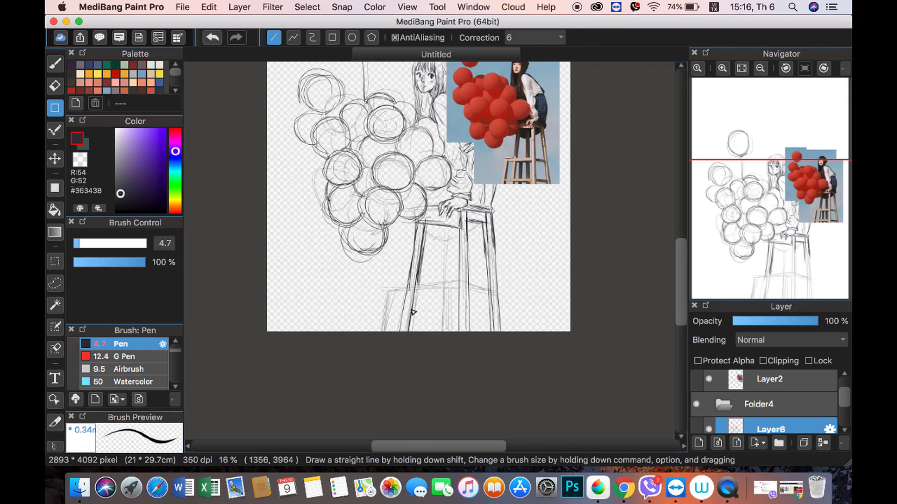
left_click_drag(444, 225, 446, 332)
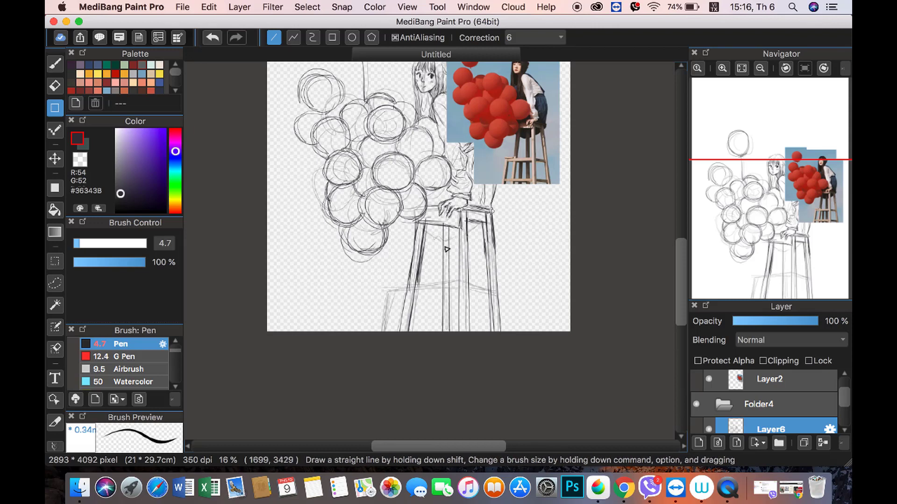
left_click_drag(458, 289, 380, 291)
left_click_drag(375, 341, 382, 341)
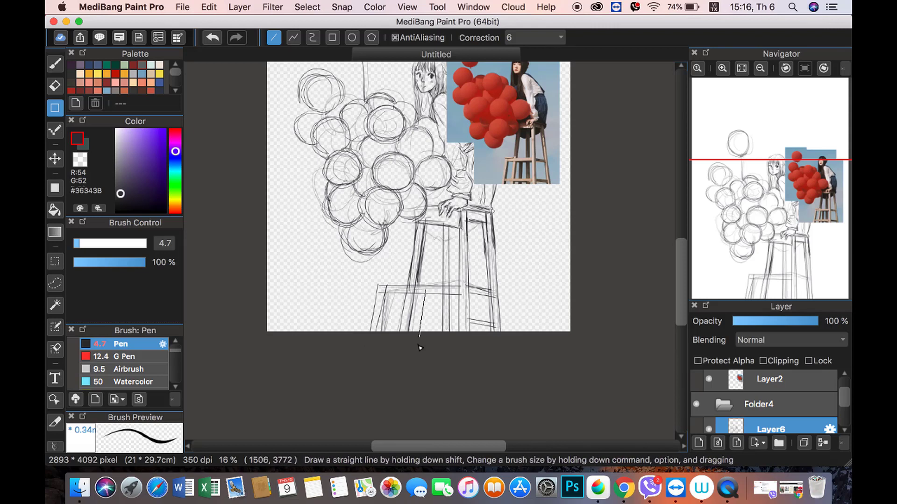
left_click_drag(420, 347, 430, 329)
Step: Add thick pen strokes for an upright and the stool base, then thin the pen again
key("b")
left_click(101, 243)
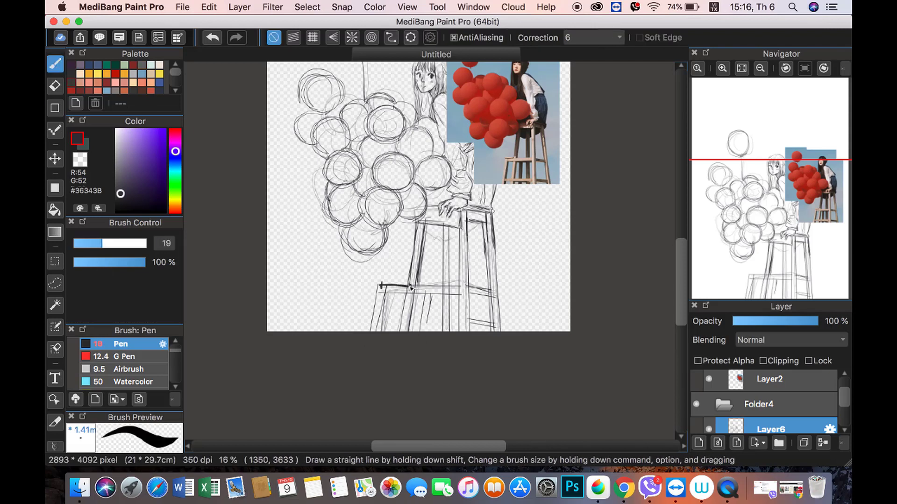
left_click_drag(411, 287, 418, 229)
left_click_drag(386, 327, 430, 321)
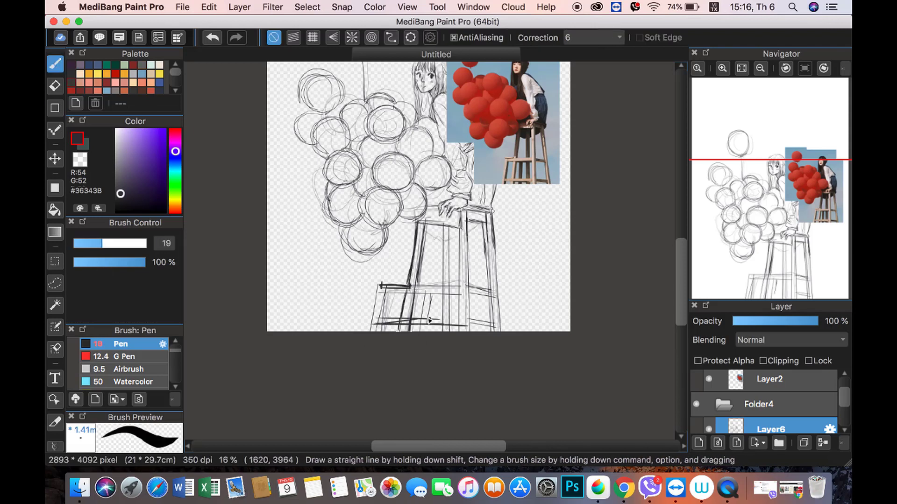
left_click_drag(98, 243, 87, 244)
scroll(771, 401, "down", 1)
Step: Hide the red-balloon photo reference layer and draw a thick dark arc on a balloon
scroll(434, 247, "up", 3)
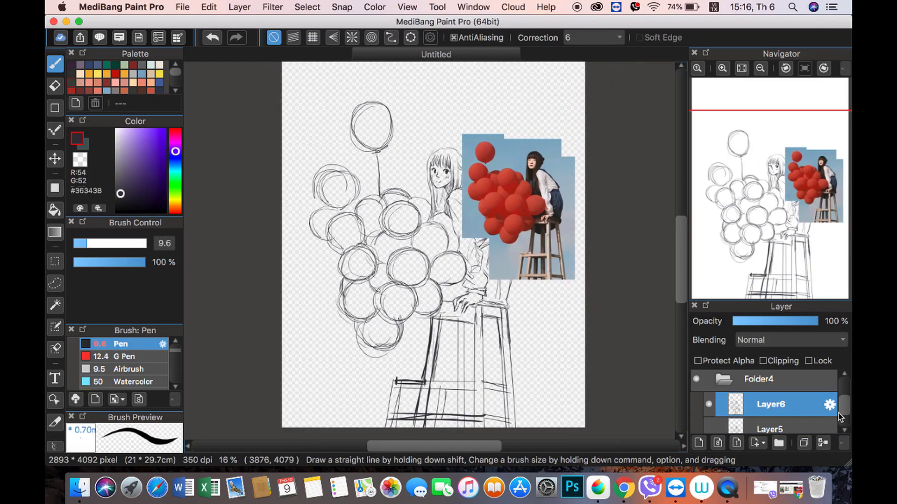
scroll(747, 397, "up", 1)
left_click(709, 379)
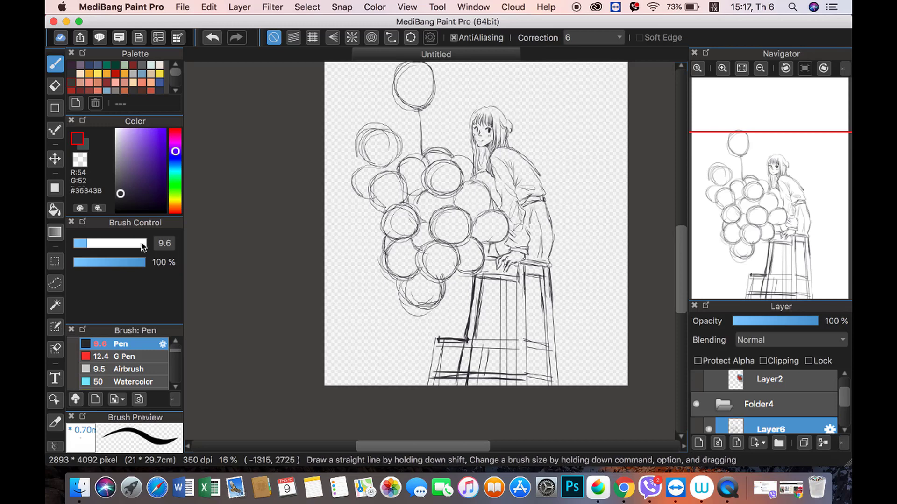
left_click_drag(143, 243, 121, 243)
left_click_drag(462, 182, 484, 185)
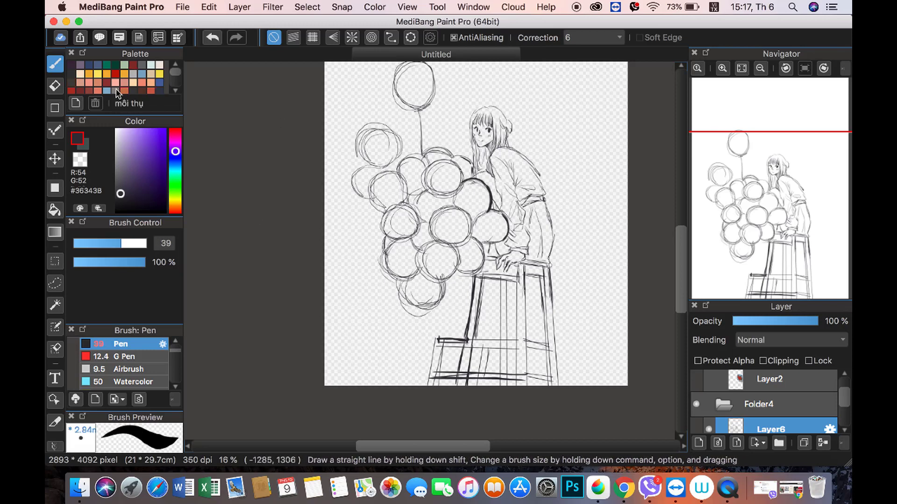
Step: Save the drawing to the computer as a PSD named 'cô gái và bóng bay'
left_click(183, 7)
left_click(191, 133)
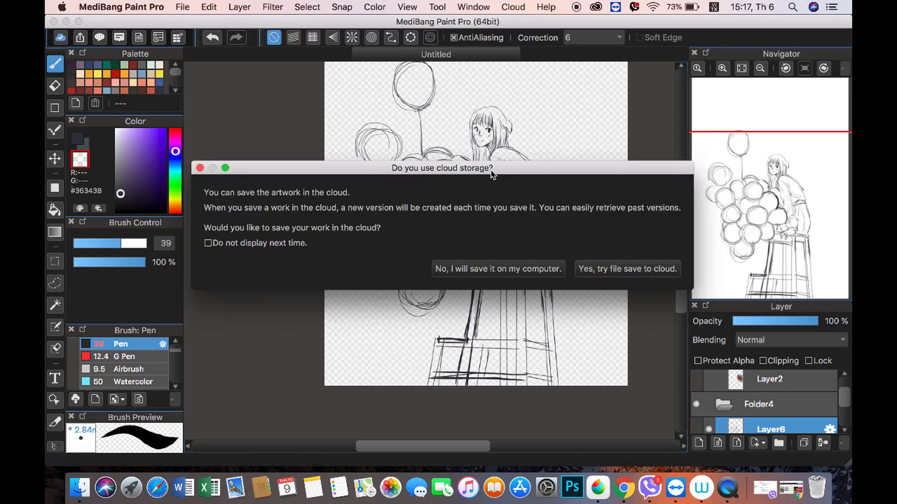
left_click(551, 270)
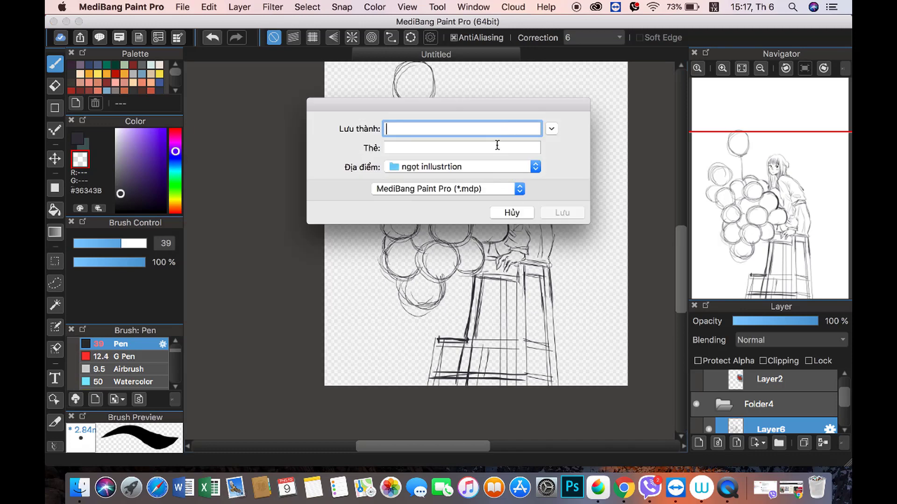
type("cô gái và bóng bay")
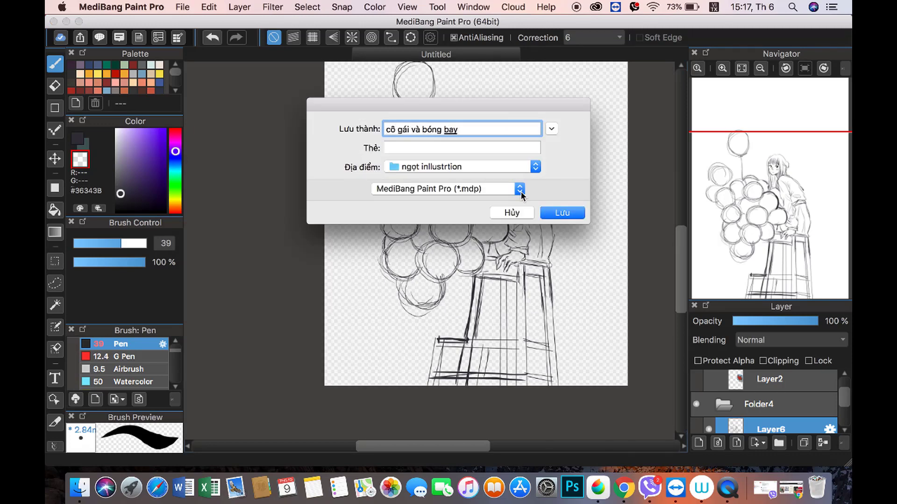
left_click(520, 192)
left_click(420, 208)
left_click(562, 213)
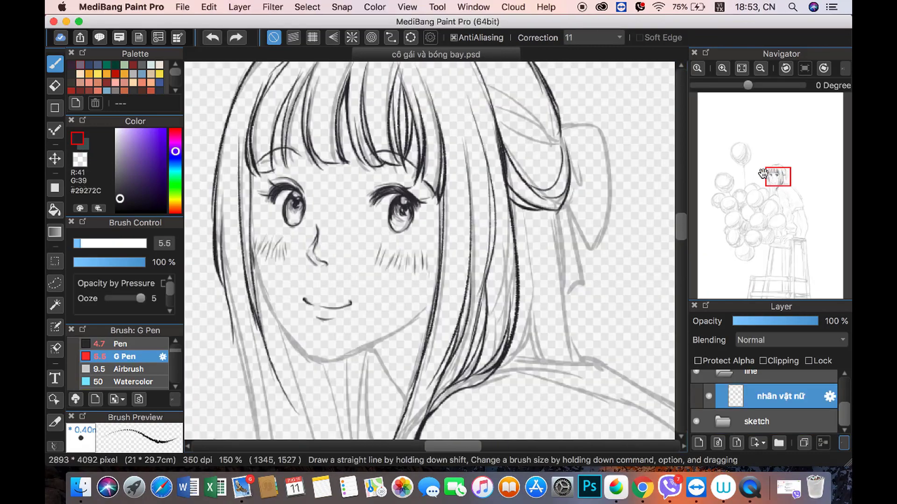
Step: Set stroke correction to 15 with the girl's face in view
left_click(763, 174)
scroll(325, 240, "up", 1)
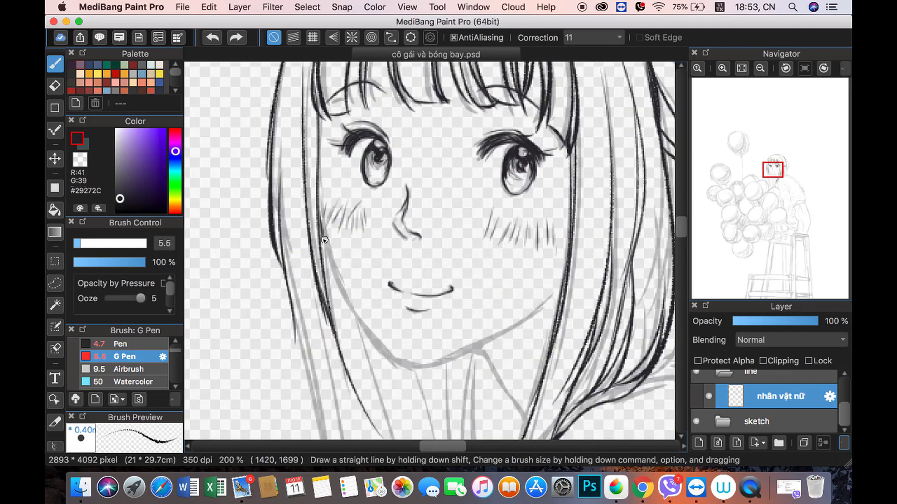
left_click(592, 37)
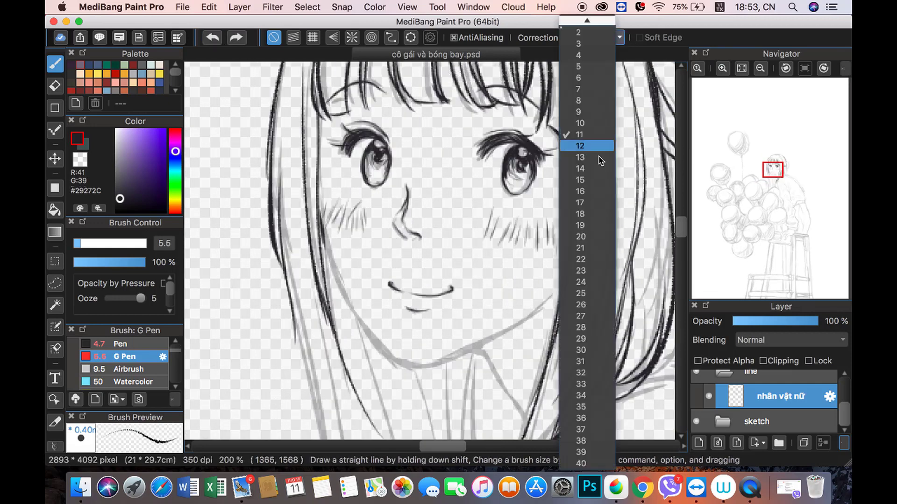
left_click(580, 180)
scroll(419, 278, "down", 5)
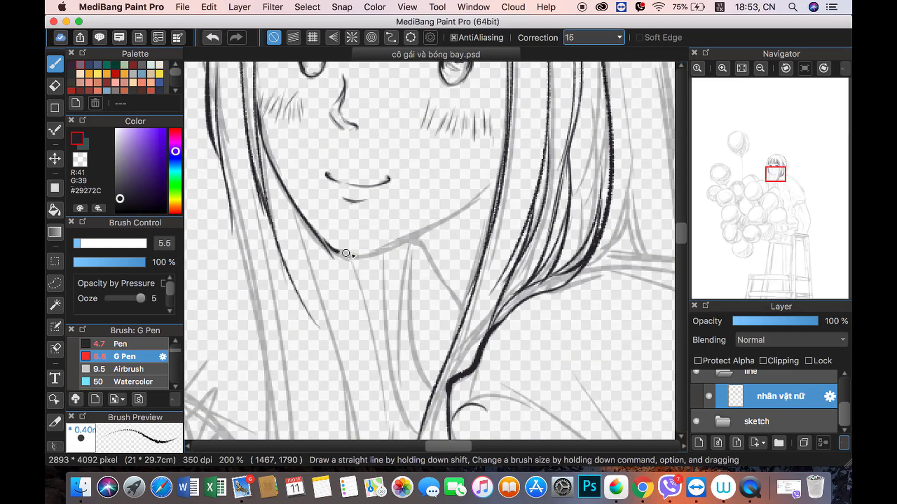
Step: Ink the jawline and a short stroke below it in dark line
key("super+z")
mouse_move(345, 253)
left_mouse_down()
mouse_move(408, 237)
mouse_move(499, 172)
mouse_move(351, 256)
mouse_move(463, 205)
left_mouse_up()
key("c")
key("c")
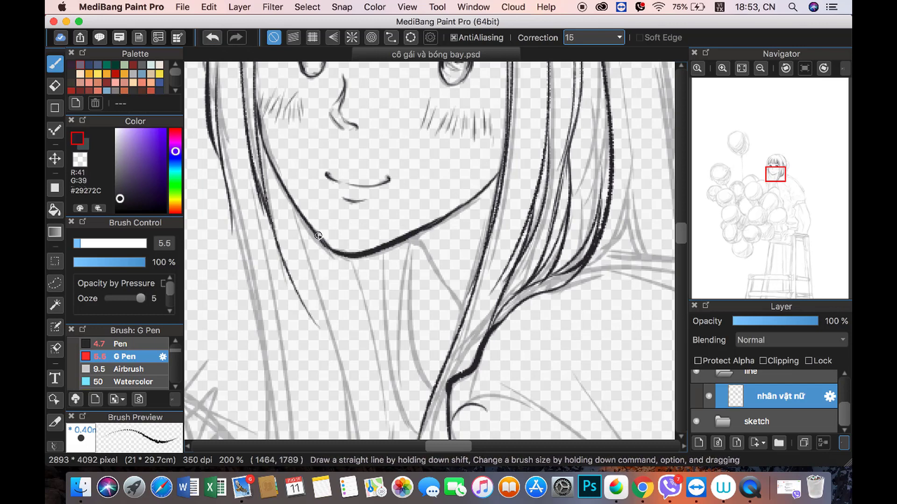
left_click(760, 68)
left_click_drag(416, 240, 453, 283)
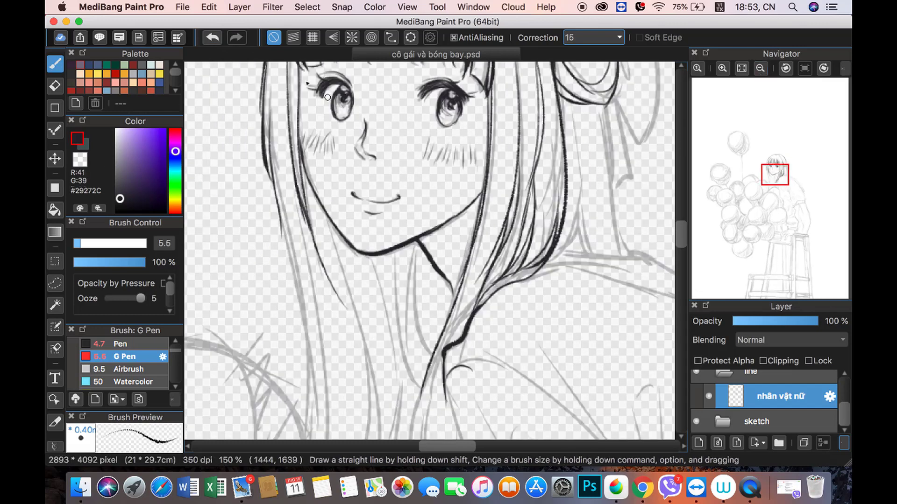
left_click(723, 68)
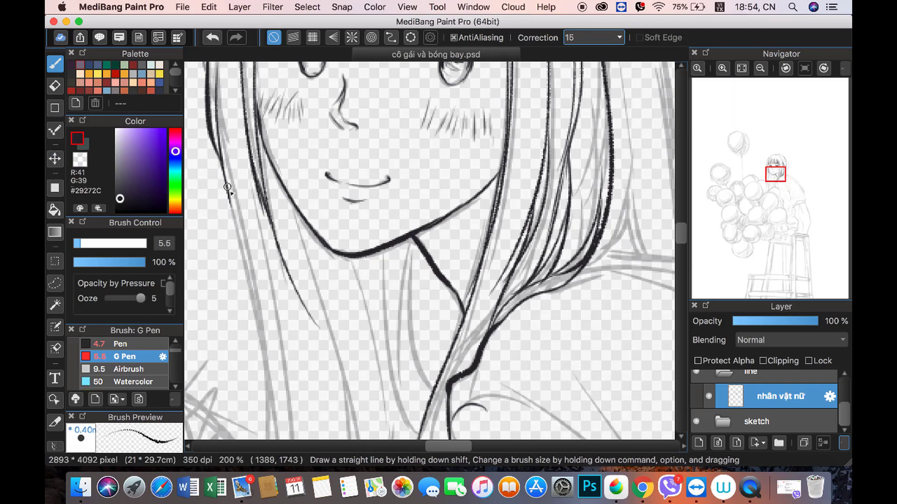
Step: Ink the left hair line and strands below the chin, erasing stray sketch lines
left_click_drag(221, 152, 268, 402)
key("x")
left_click_drag(273, 217, 310, 307)
left_click_drag(280, 252, 316, 324)
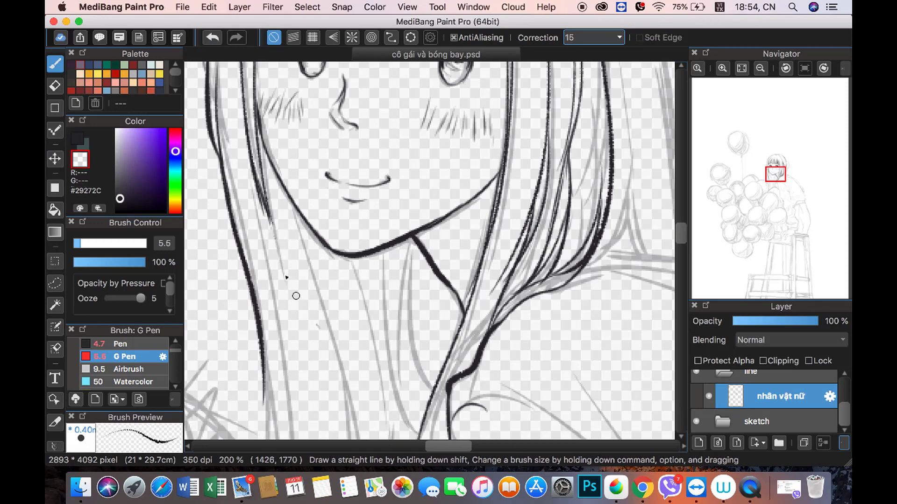
key("x")
left_click_drag(308, 423, 282, 208)
key("super+z")
mouse_move(308, 423)
left_mouse_down()
mouse_move(282, 206)
mouse_move(313, 397)
left_mouse_up()
left_click_drag(285, 189, 311, 270)
Step: Trace the grey hair lines beside the neck in dark ink
left_click_drag(411, 238, 445, 366)
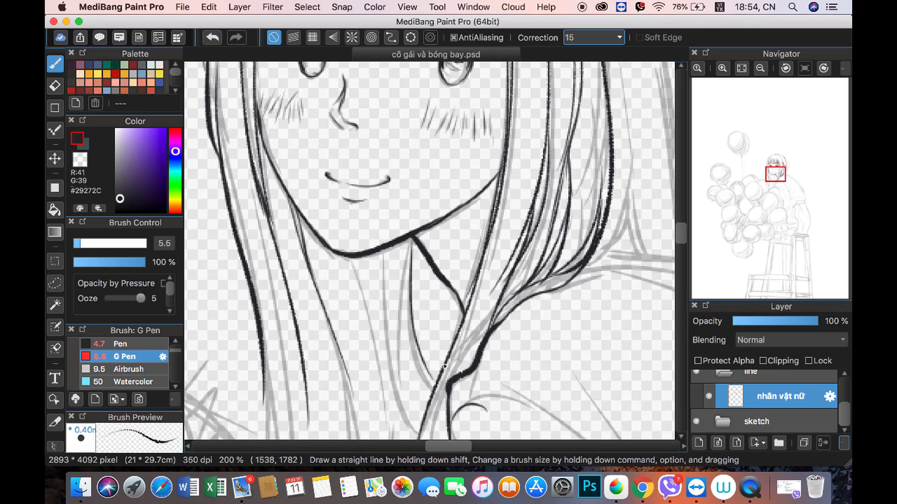
left_click_drag(386, 255, 420, 429)
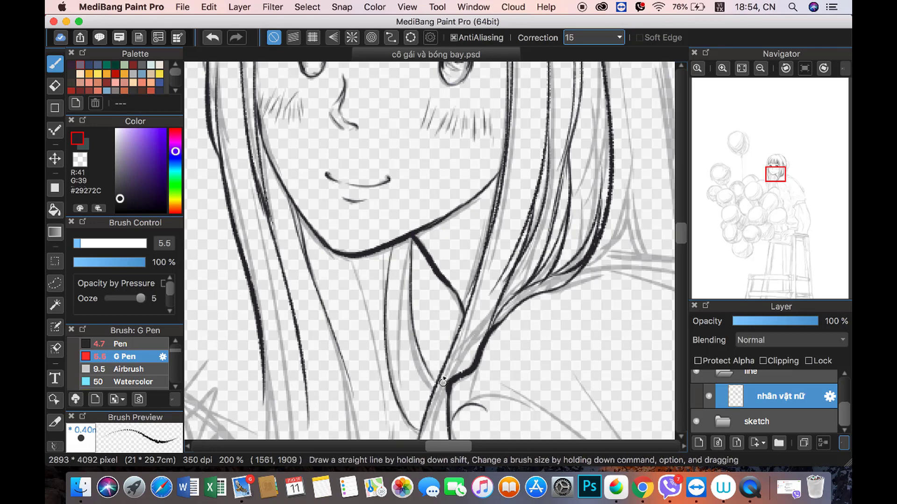
mouse_move(444, 381)
left_mouse_down()
mouse_move(411, 322)
mouse_move(434, 385)
left_mouse_up()
key("super+z")
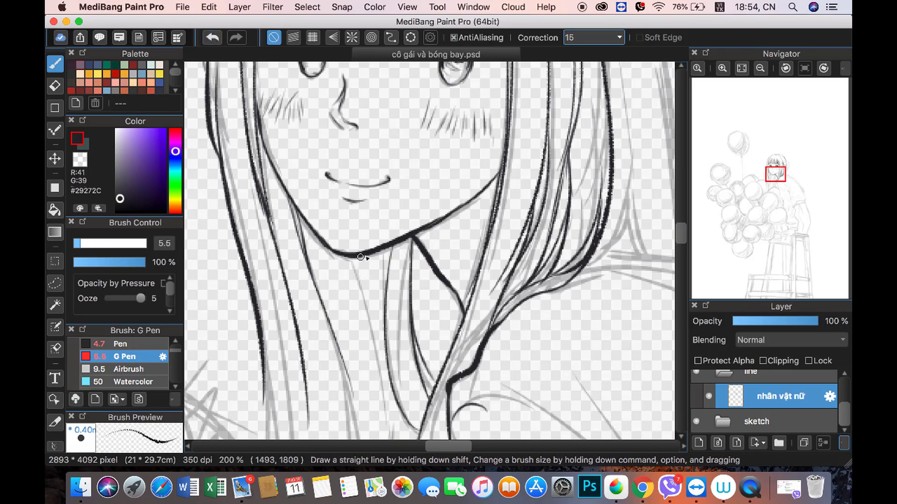
key("super+minus")
left_click_drag(388, 346, 385, 408)
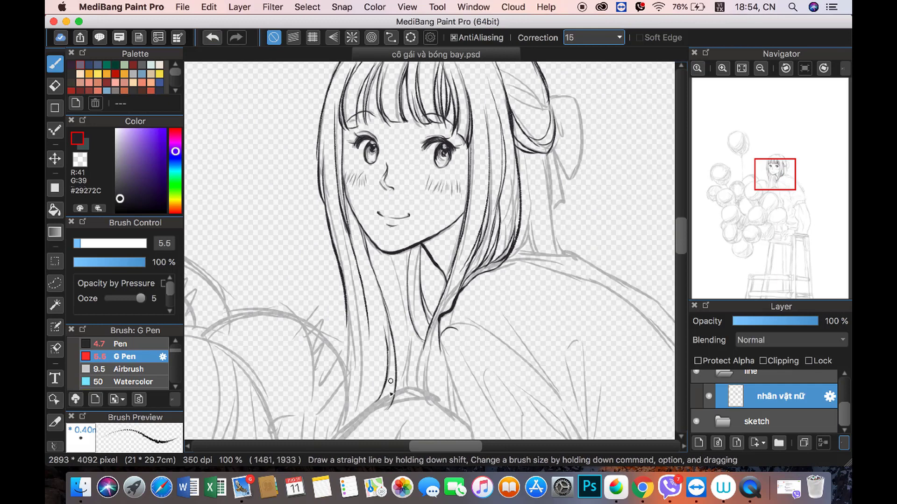
key("super+plus")
left_click_drag(297, 286, 310, 439)
Step: Ink the remaining hair strands running down beside the neck
scroll(327, 280, "down", 5)
scroll(322, 169, "up", 1)
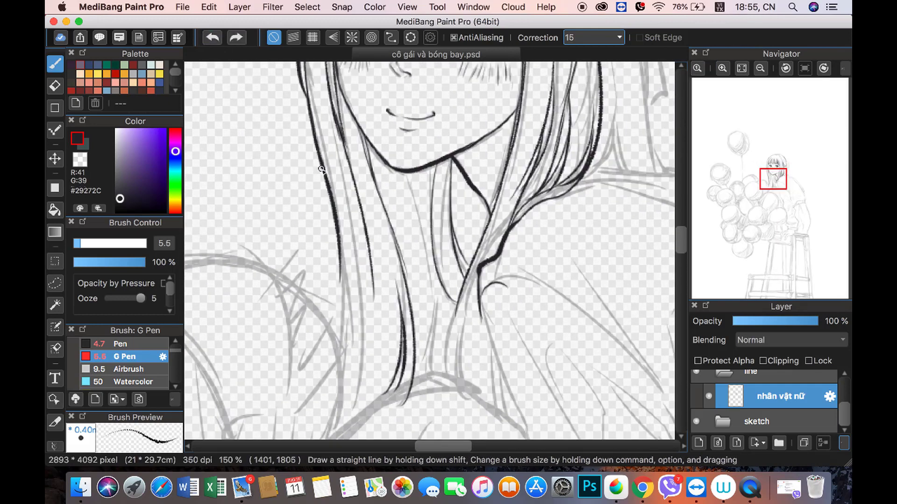
left_click_drag(336, 224, 327, 360)
key("super+z")
mouse_move(343, 252)
left_mouse_down()
mouse_move(325, 362)
mouse_move(329, 343)
left_mouse_up()
mouse_move(369, 220)
left_mouse_down()
mouse_move(374, 311)
mouse_move(346, 421)
left_mouse_up()
left_click_drag(459, 294, 438, 382)
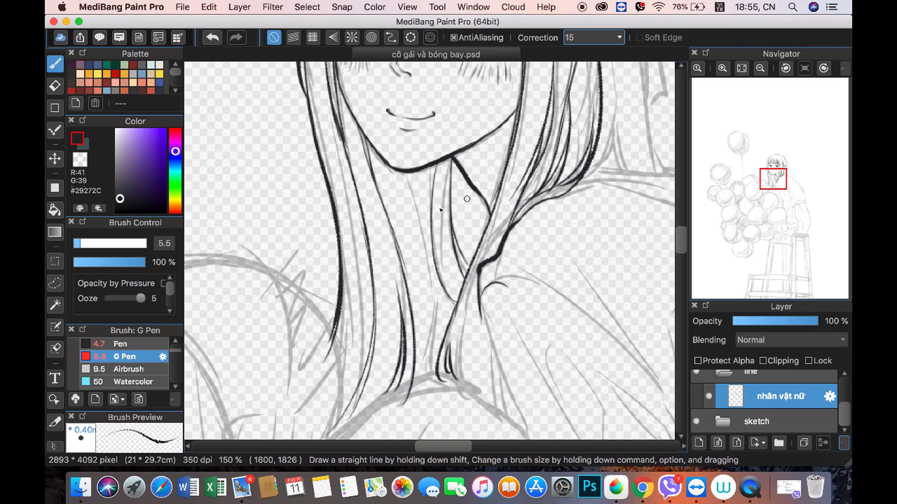
left_click_drag(405, 168, 428, 369)
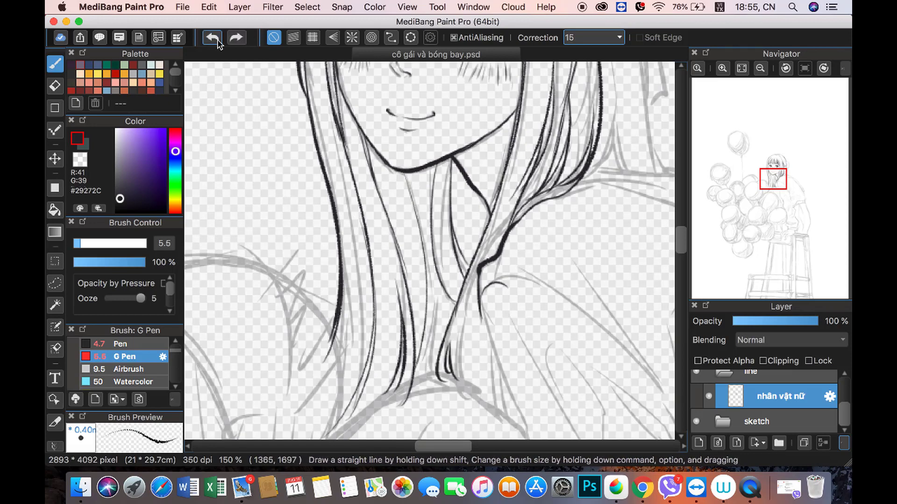
left_click_drag(426, 261, 428, 341)
Step: Ink the hair strands falling over the shoulder, erasing stray ink
scroll(323, 323, "down", 3)
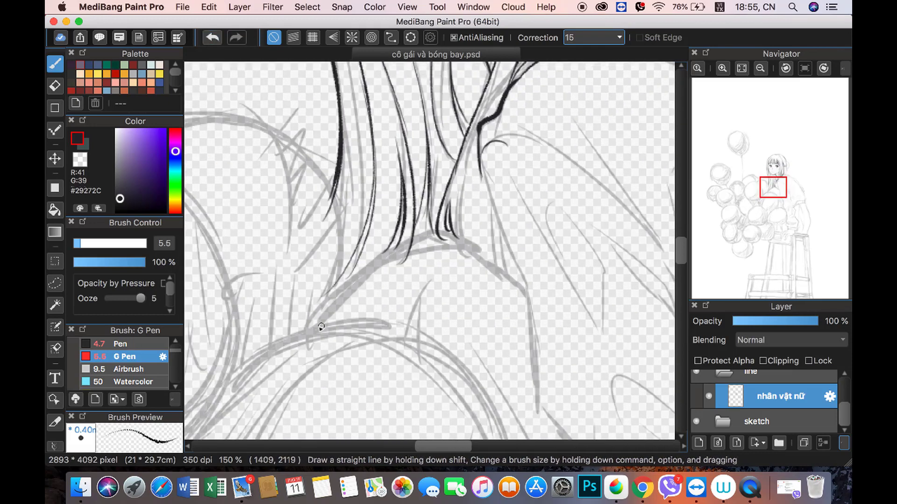
mouse_move(303, 328)
left_mouse_down()
mouse_move(475, 251)
mouse_move(523, 289)
left_mouse_up()
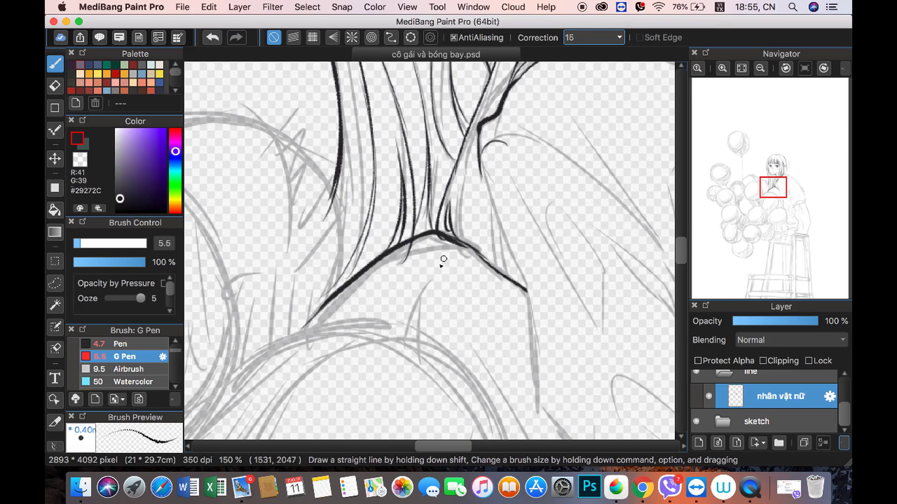
left_click_drag(441, 269, 404, 336)
mouse_move(444, 252)
left_mouse_down()
mouse_move(486, 259)
mouse_move(443, 355)
left_mouse_up()
left_click_drag(451, 284, 441, 344)
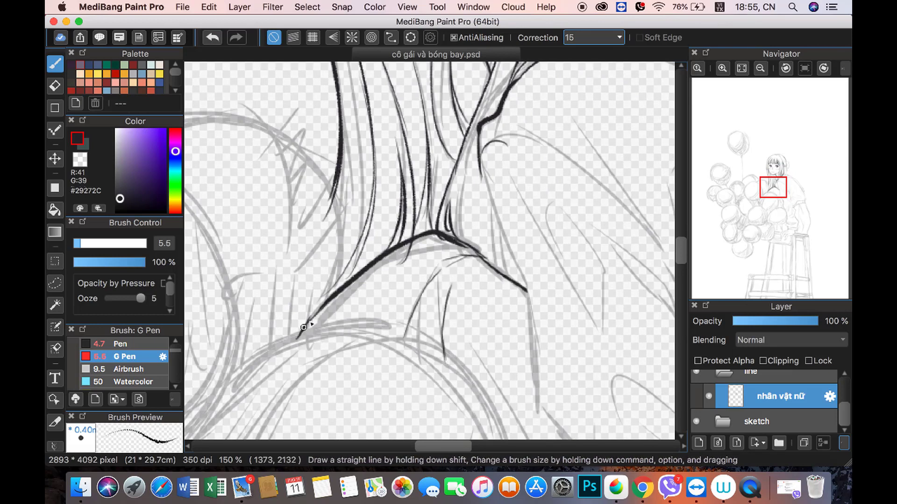
left_click(760, 68)
left_click(722, 68)
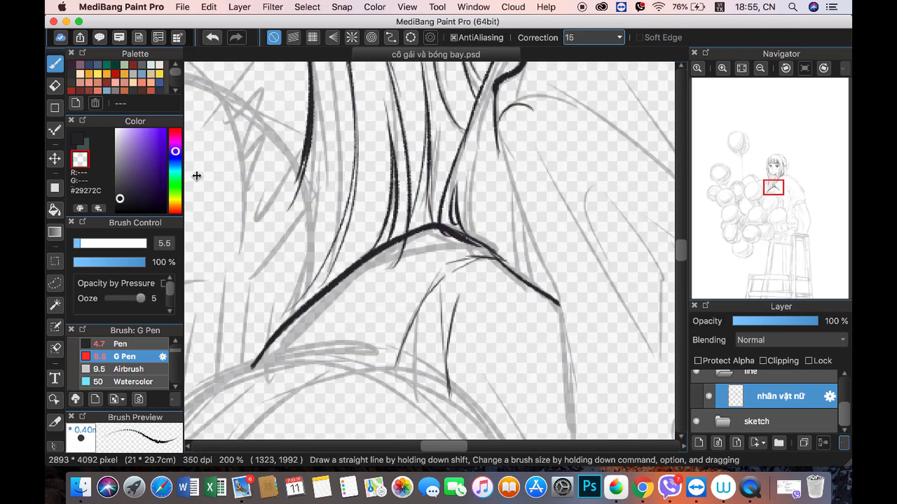
left_click(77, 138)
left_click(760, 68)
mouse_move(464, 194)
left_mouse_down()
mouse_move(496, 275)
mouse_move(499, 348)
left_mouse_up()
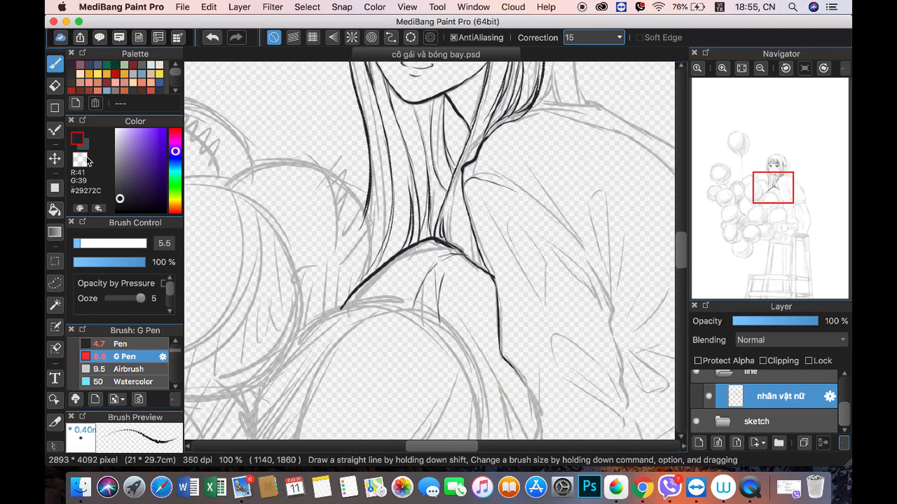
Step: Continue the shoulder line and ink fold lines on the upper sleeve
left_click(86, 160)
key("super+plus")
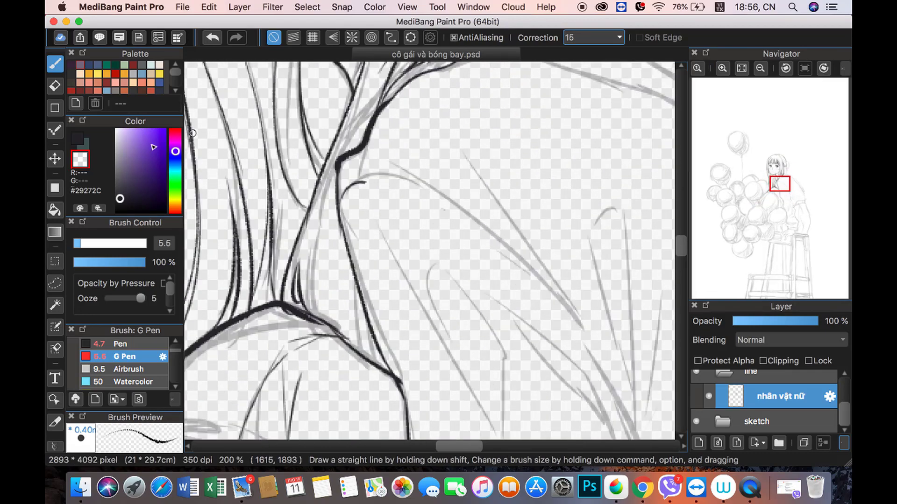
left_click(78, 139)
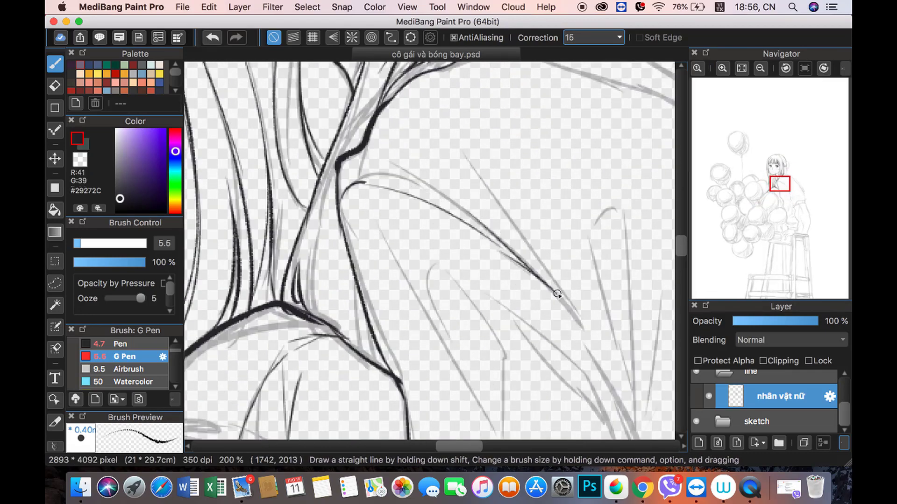
key("super+minus")
scroll(455, 328, "down", 5)
scroll(454, 329, "right", 3)
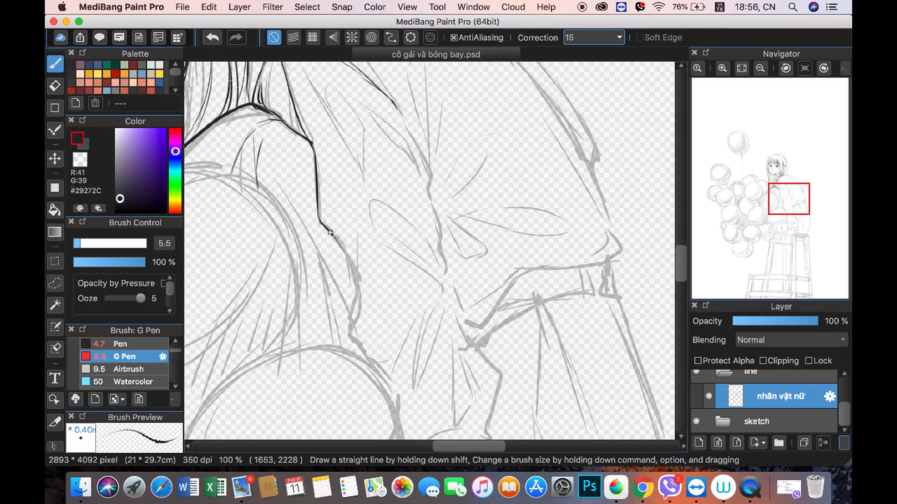
mouse_move(322, 225)
left_mouse_down()
mouse_move(362, 281)
mouse_move(358, 346)
left_mouse_up()
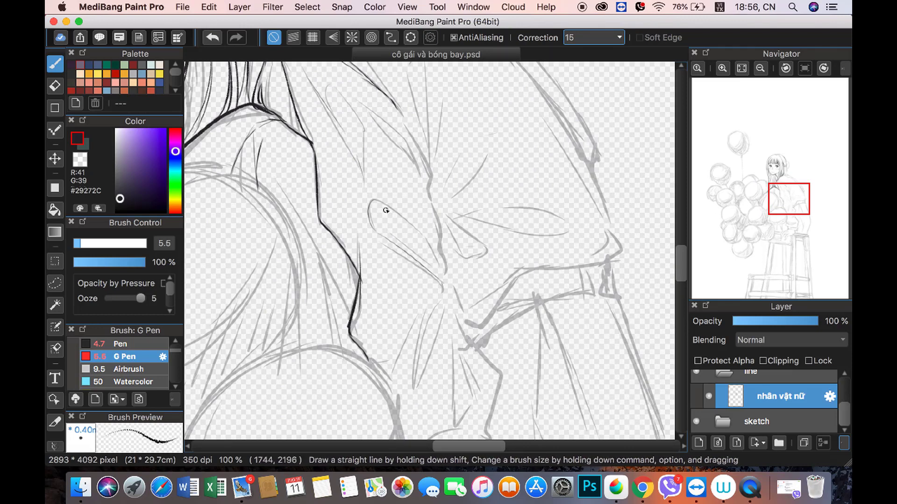
left_click_drag(383, 209, 456, 299)
mouse_move(407, 133)
left_mouse_down()
mouse_move(432, 189)
mouse_move(447, 266)
left_mouse_up()
Step: Ink the sleeve folds near the elbow and the outer edge toward the cuff
left_click_drag(789, 202, 793, 216)
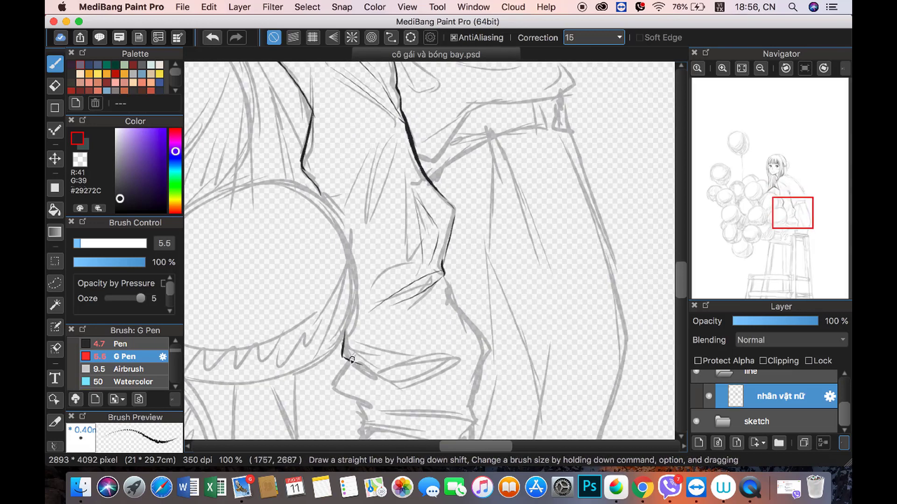
left_click_drag(349, 363, 357, 397)
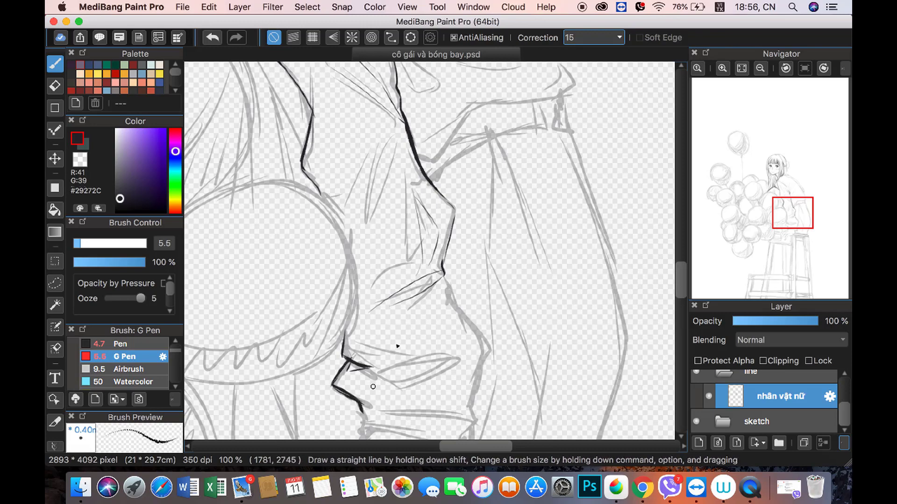
left_click_drag(441, 273, 470, 410)
left_click_drag(399, 413, 466, 387)
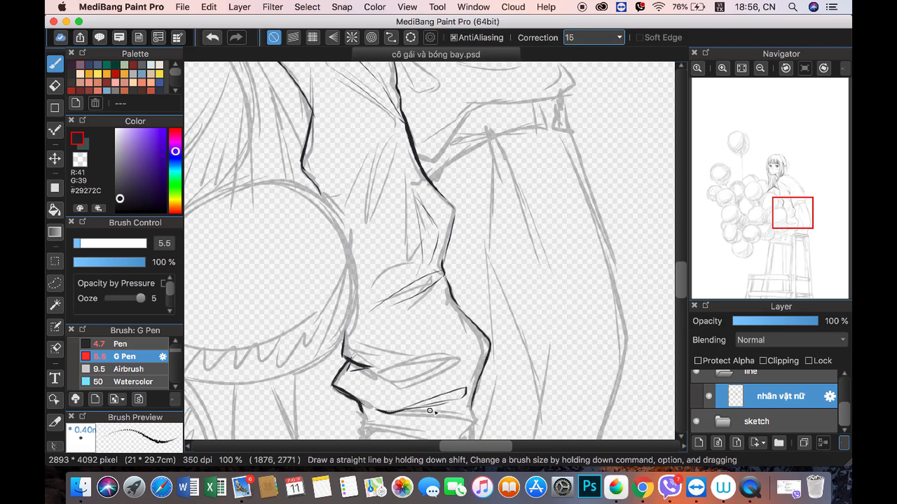
left_click(760, 68)
left_click_drag(793, 214, 785, 243)
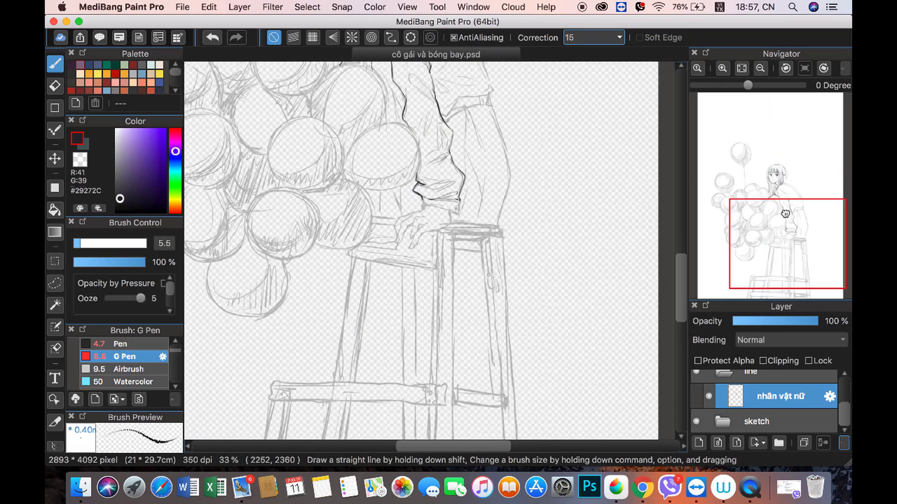
scroll(773, 139, "up", 5)
scroll(383, 167, "up", 5)
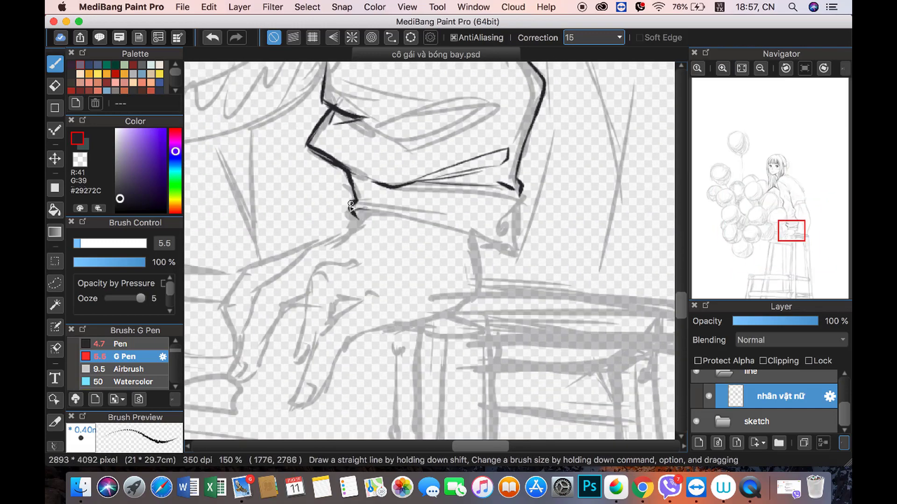
Step: Ink the cuff's crease lines, right and lower edges, and the wrist line
left_click_drag(360, 202, 432, 202)
left_click_drag(385, 196, 365, 201)
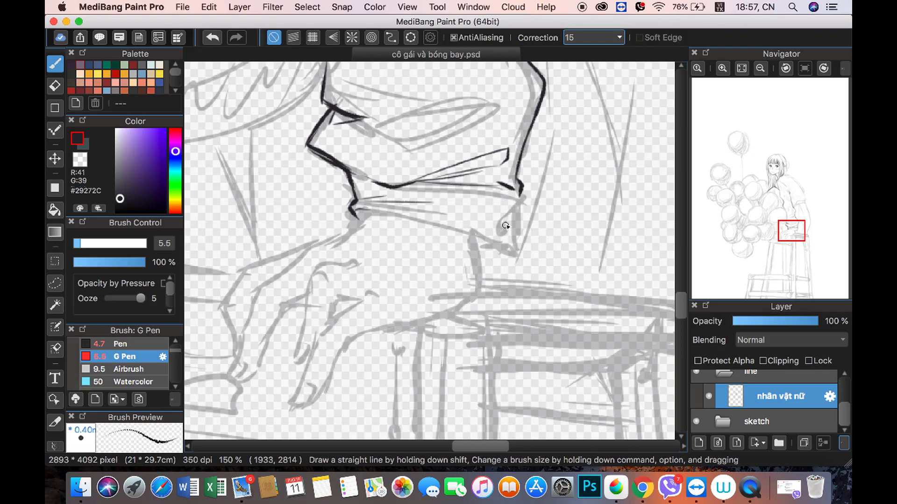
left_click_drag(518, 202, 516, 252)
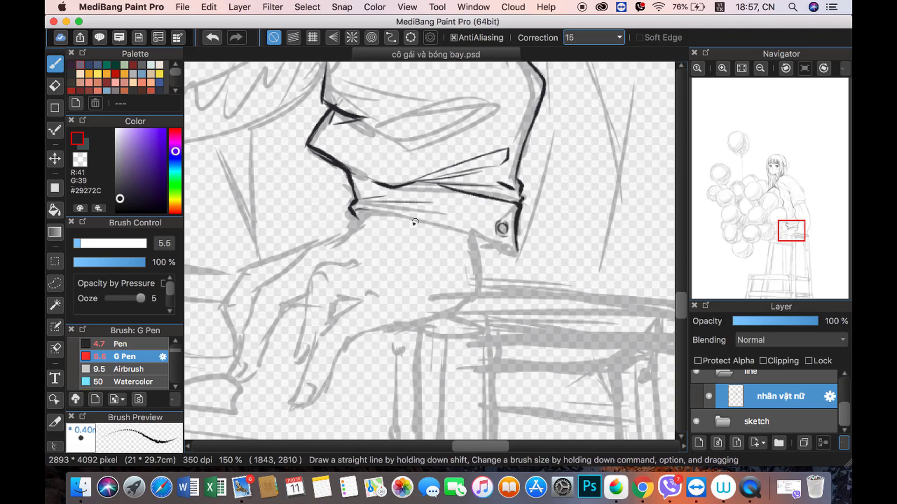
left_click_drag(360, 207, 514, 255)
left_click_drag(392, 210, 510, 239)
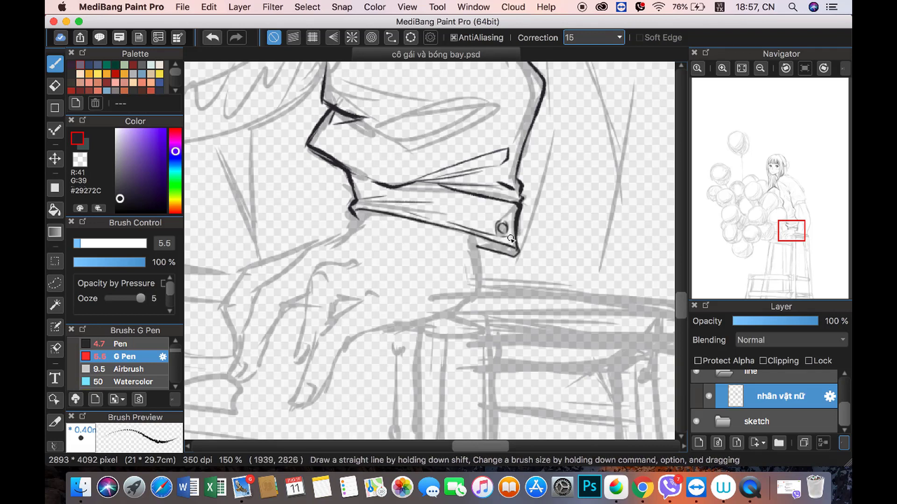
left_click_drag(363, 219, 287, 252)
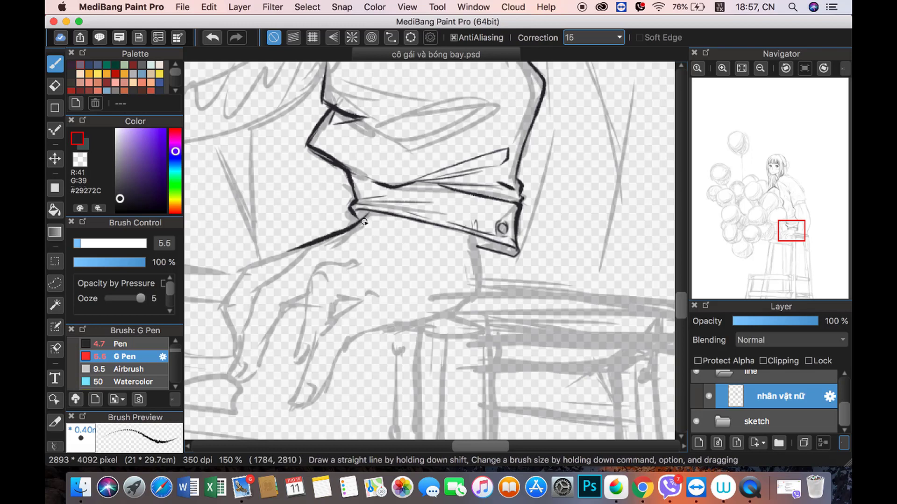
Step: Ink the hand's outer curve and redraw the cuff's bottom edge until it sits right
left_click(80, 160)
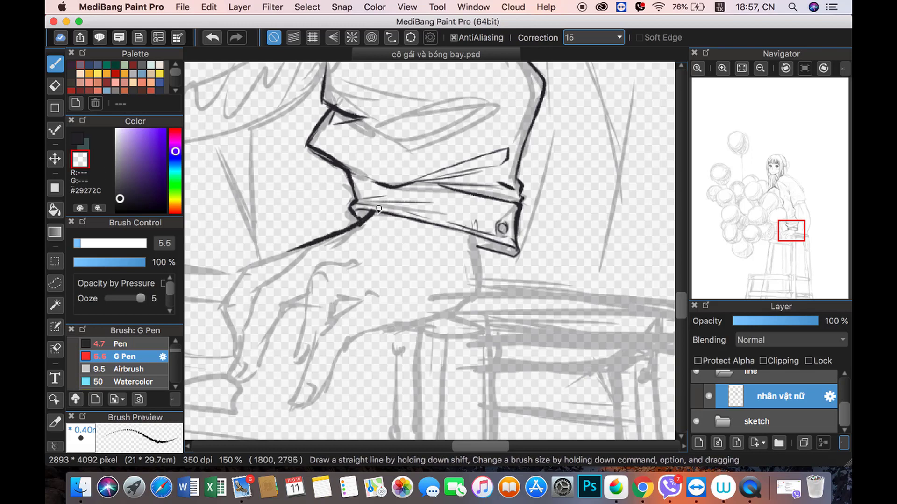
left_click(78, 141)
left_click_drag(479, 236, 369, 329)
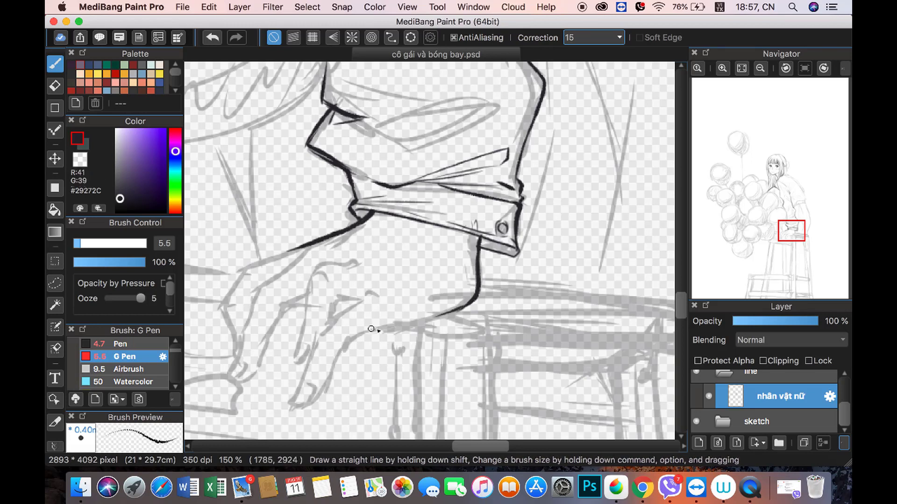
left_click_drag(482, 247, 432, 225)
left_click(212, 37)
left_click_drag(359, 206, 514, 251)
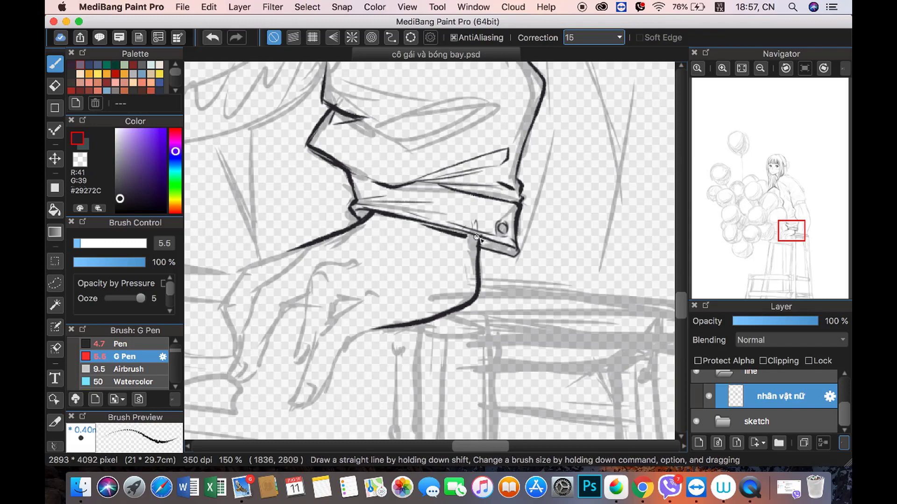
left_click(213, 38)
left_click_drag(411, 223, 514, 254)
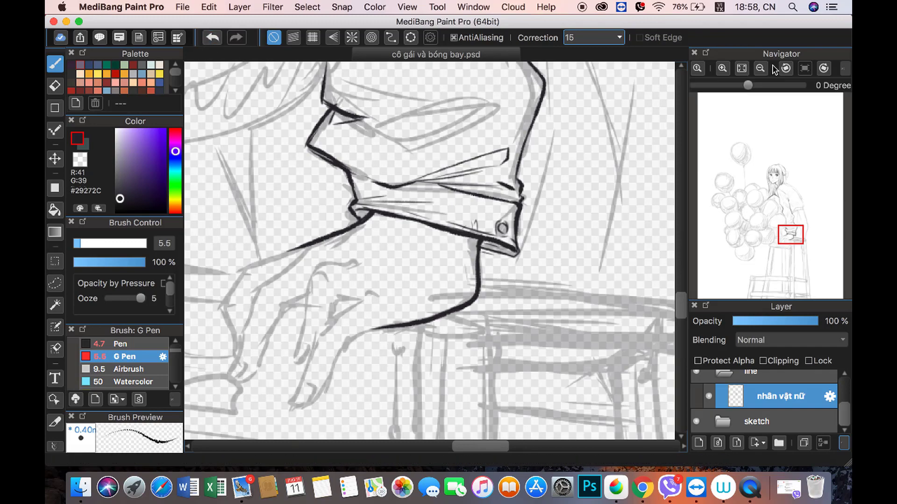
left_click(761, 69)
Step: Ink the index finger outline and knuckle line of the hand on the stool
scroll(519, 166, "up", 5)
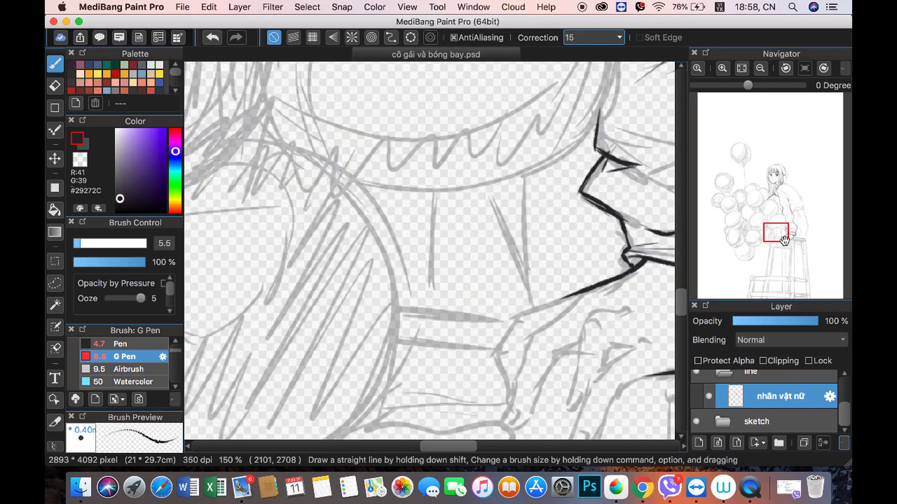
left_click_drag(473, 201, 441, 276)
left_click(213, 37)
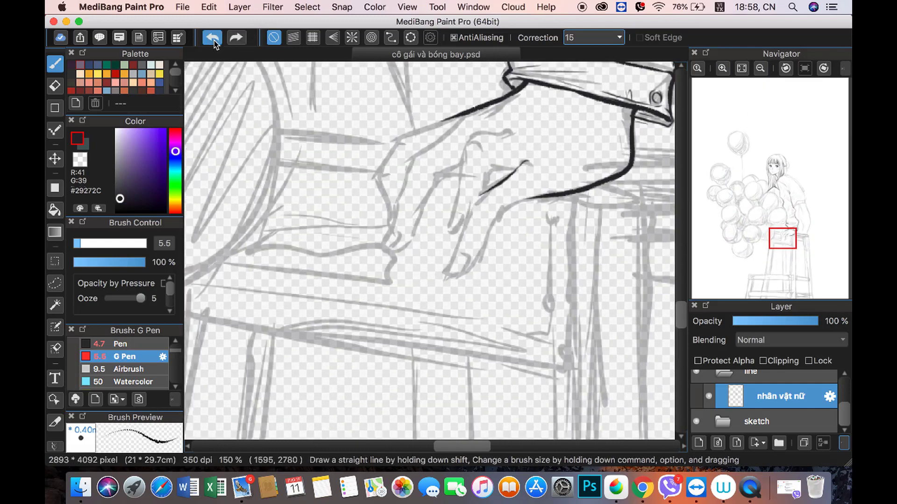
left_click_drag(528, 161, 456, 244)
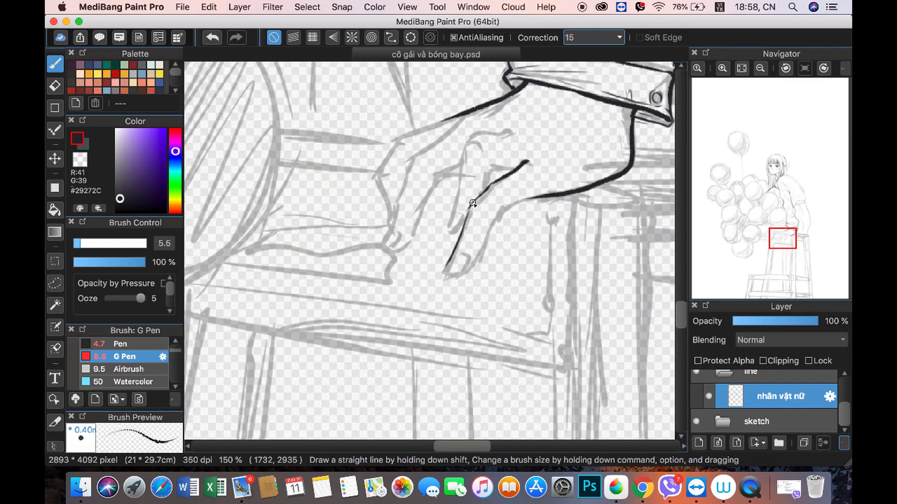
mouse_move(517, 203)
left_mouse_down()
mouse_move(496, 216)
mouse_move(464, 274)
left_mouse_up()
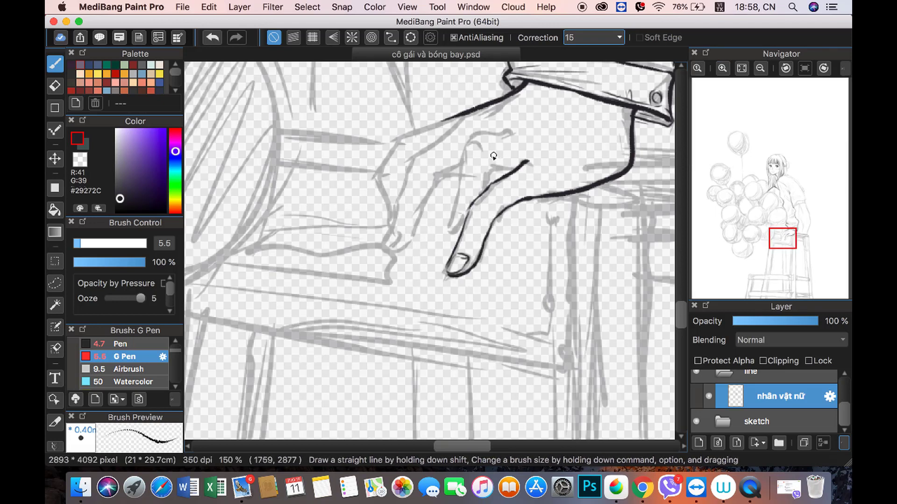
left_click_drag(513, 131, 467, 141)
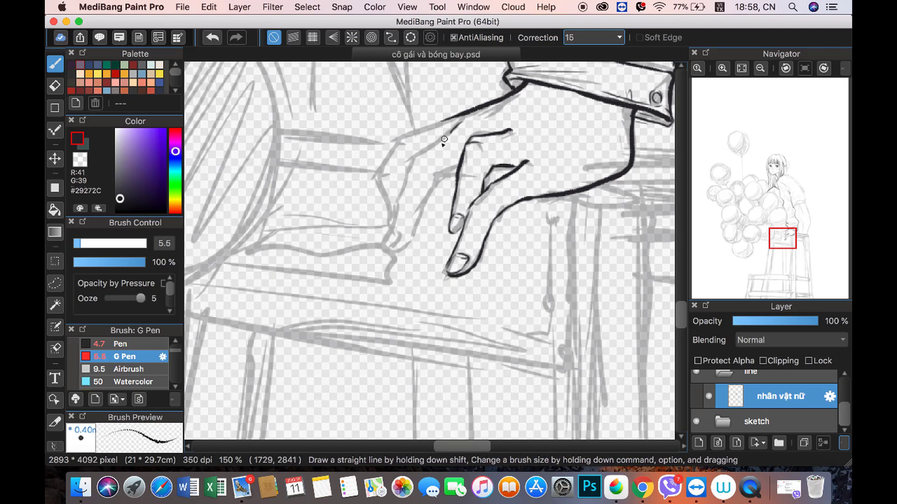
Step: Ink the back, palm and upper edges of the hand, redoing bad strokes
left_click_drag(444, 139, 398, 191)
left_click(213, 38)
left_click_drag(414, 159, 472, 115)
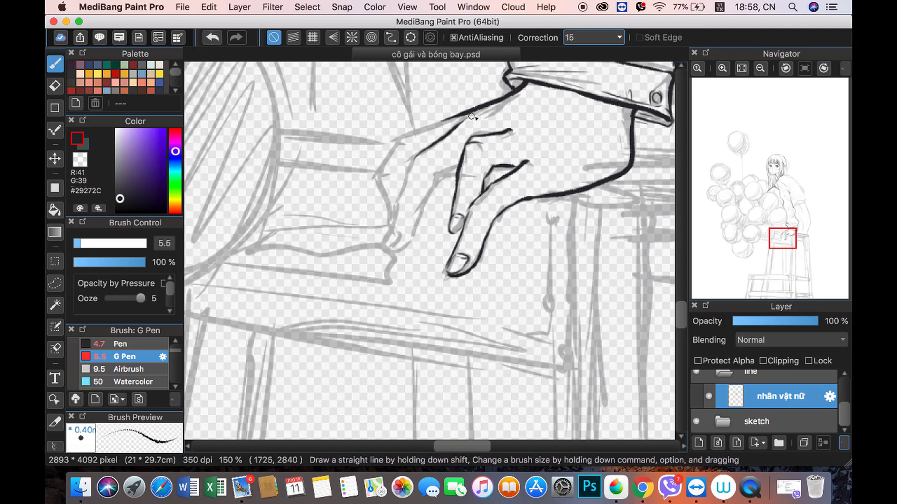
left_click_drag(408, 172, 389, 248)
key("super+z")
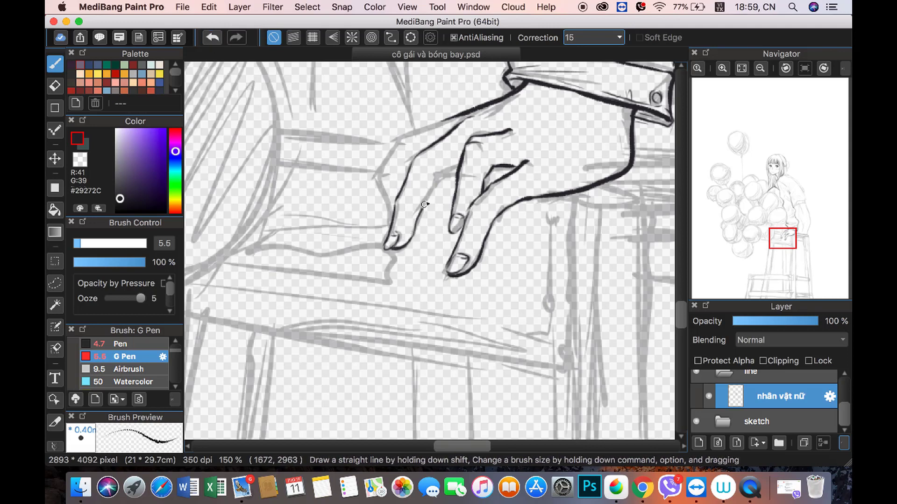
left_click_drag(453, 117, 402, 137)
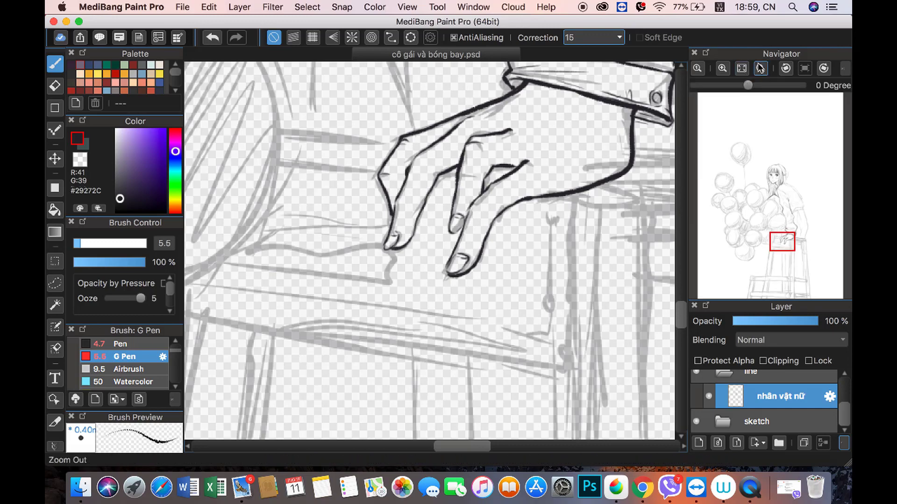
scroll(379, 140, "down", 5)
scroll(353, 120, "up", 3)
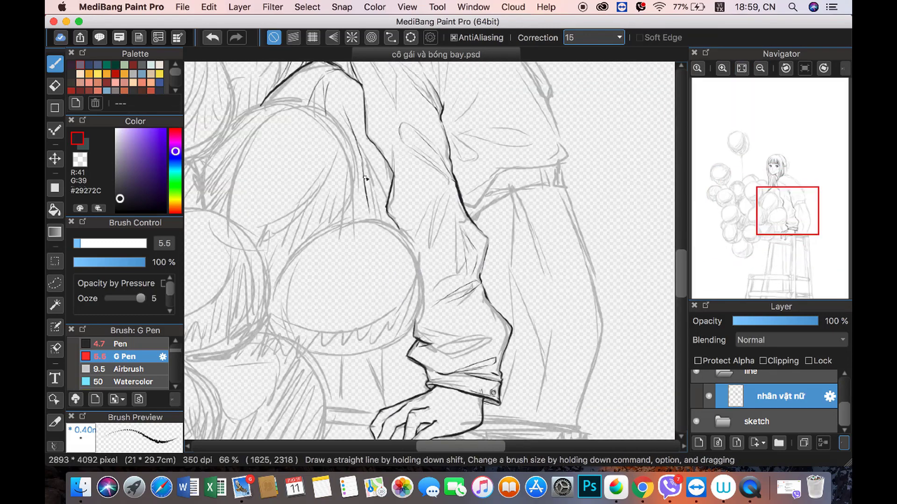
Step: Ink a sleeve fold, then the arm's outer right edge from upper arm to cuff
left_click_drag(333, 123, 340, 243)
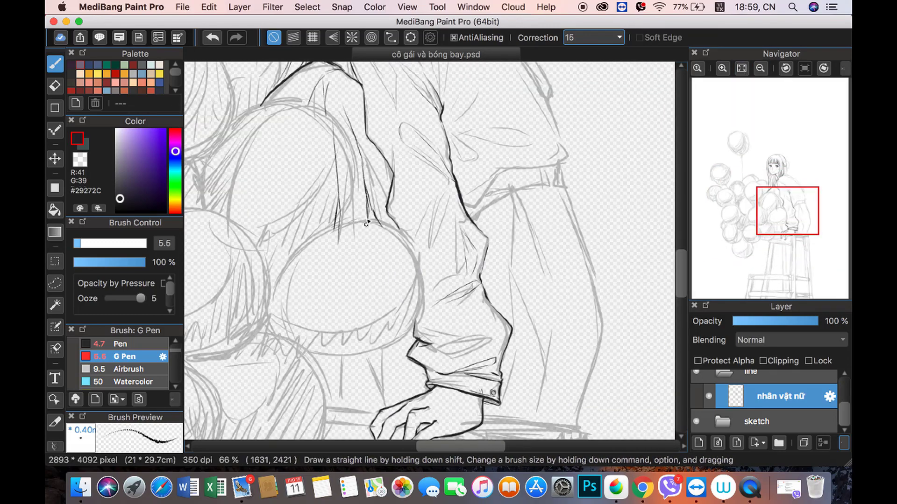
left_click_drag(779, 216, 777, 236)
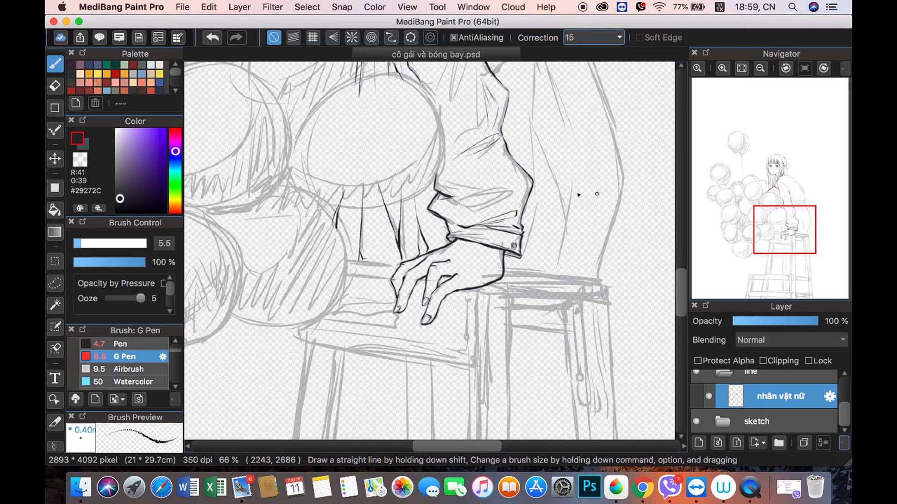
left_click_drag(799, 236, 819, 230)
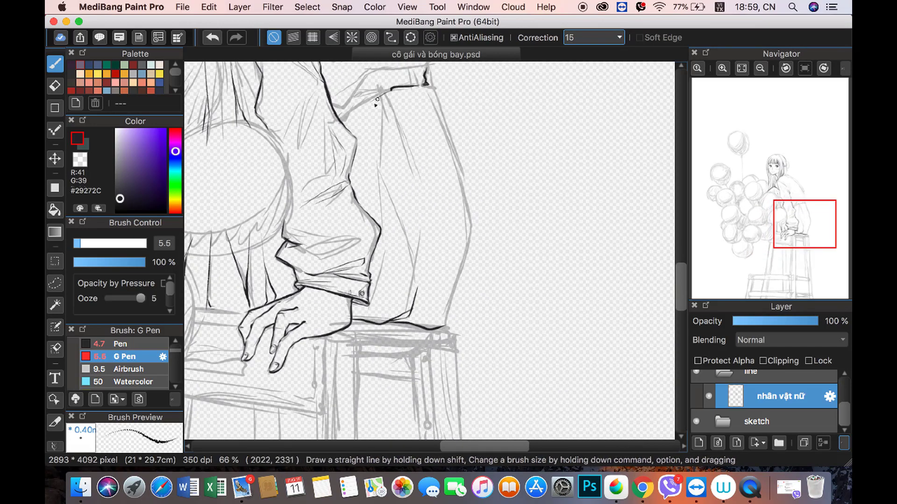
left_click_drag(339, 122, 344, 207)
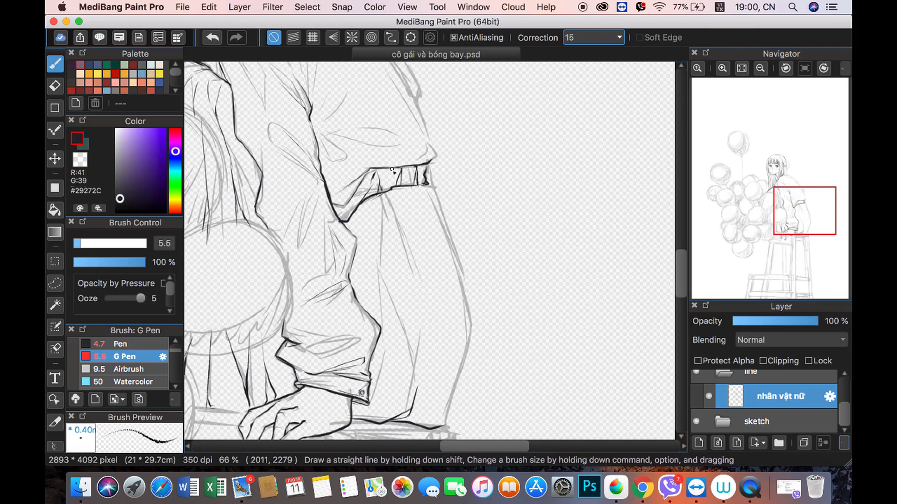
left_click_drag(433, 202, 447, 426)
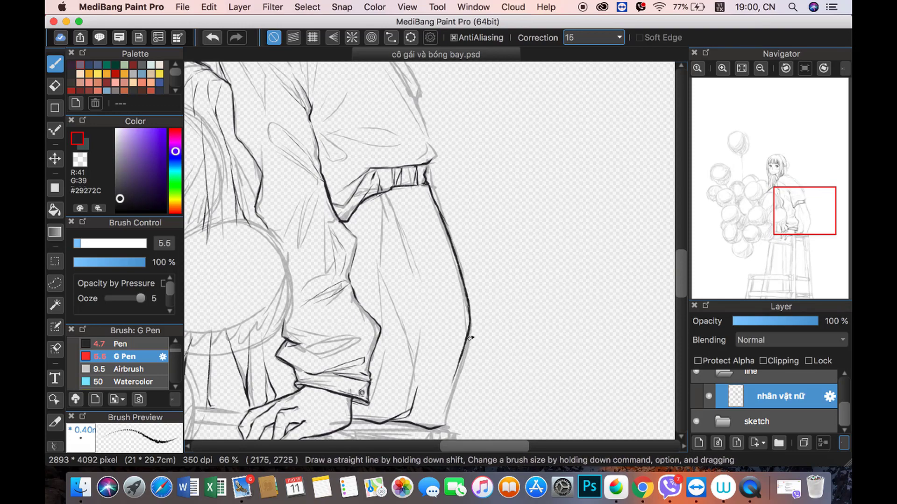
scroll(746, 78, "down", 2)
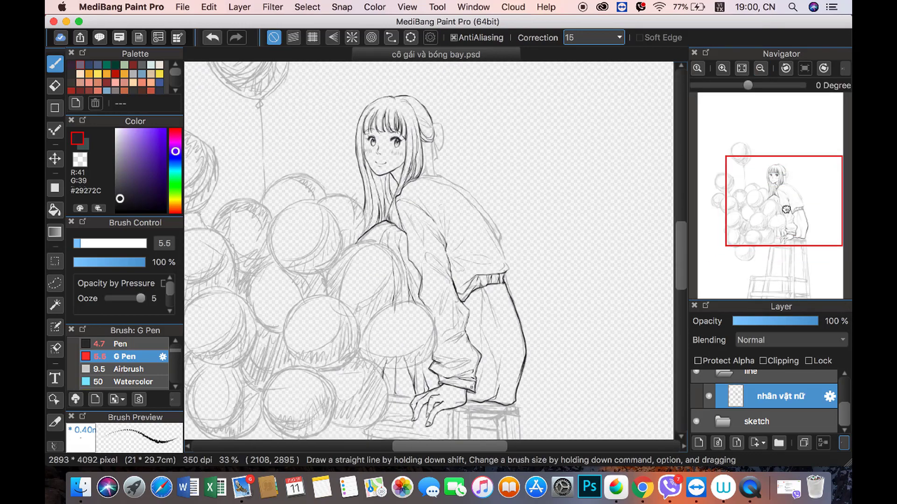
Step: Re-ink both of the girl's eye outlines darker with the G Pen
scroll(744, 81, "up", 3)
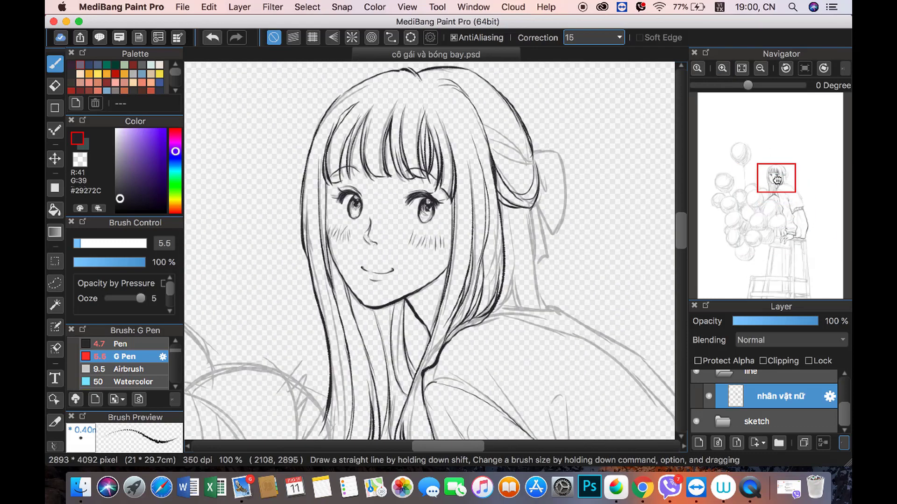
scroll(745, 80, "up", 2)
left_click_drag(301, 176, 337, 200)
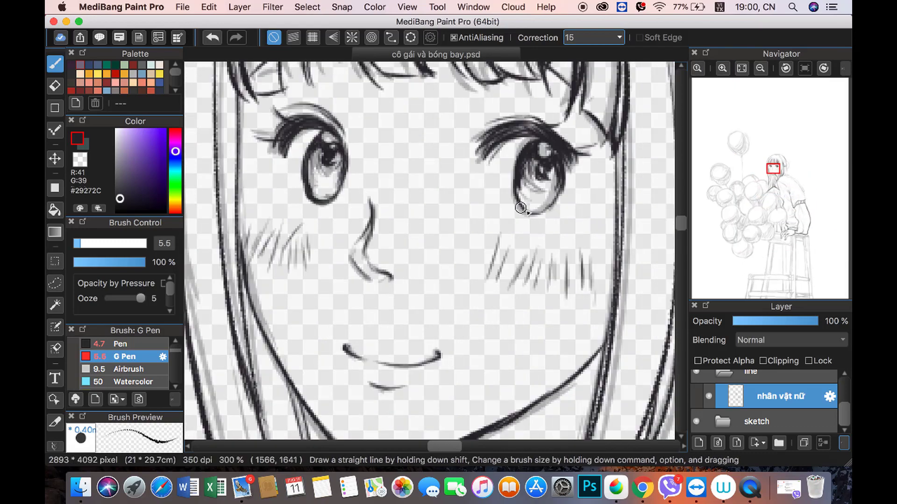
mouse_move(516, 187)
left_mouse_down()
mouse_move(560, 201)
mouse_move(530, 135)
left_mouse_up()
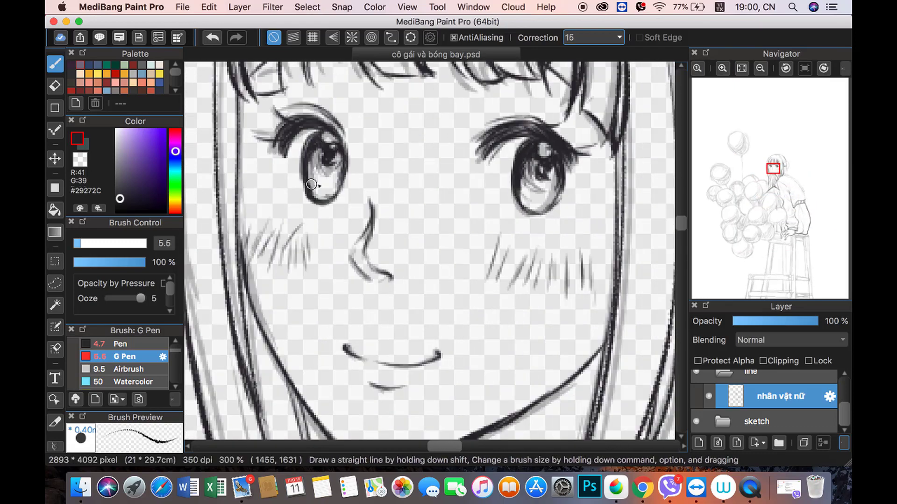
Step: Ink three fold lines and the right edge line on the girl's sleeve
scroll(740, 103, "down", 4)
left_click_drag(771, 177, 801, 221)
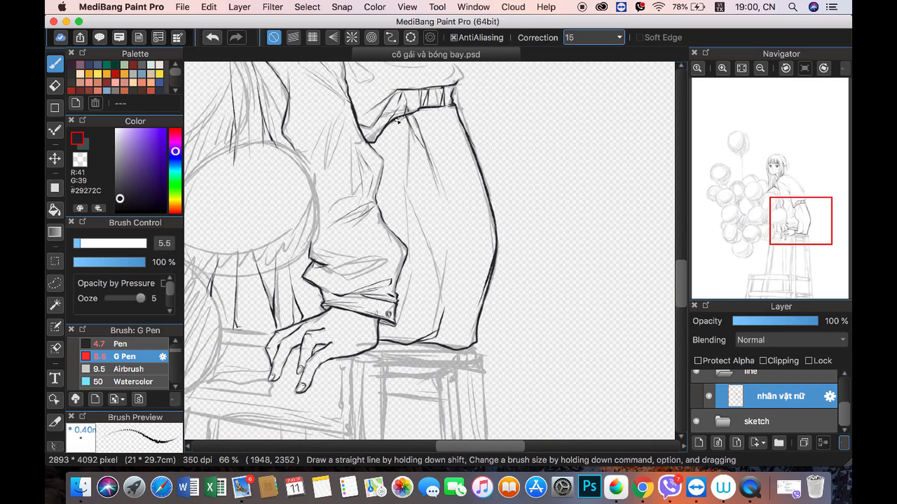
left_click_drag(396, 120, 413, 232)
key("super+plus")
left_click_drag(402, 176, 450, 343)
left_click_drag(457, 243, 435, 361)
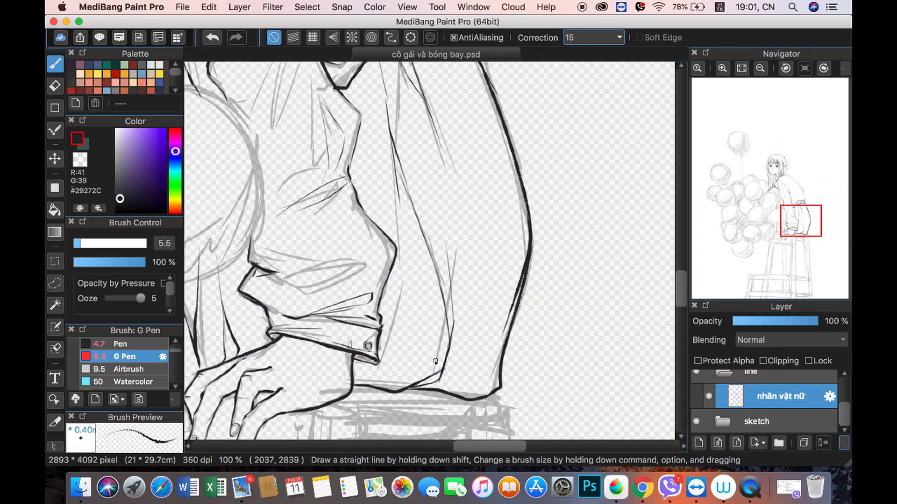
left_click_drag(401, 242, 372, 362)
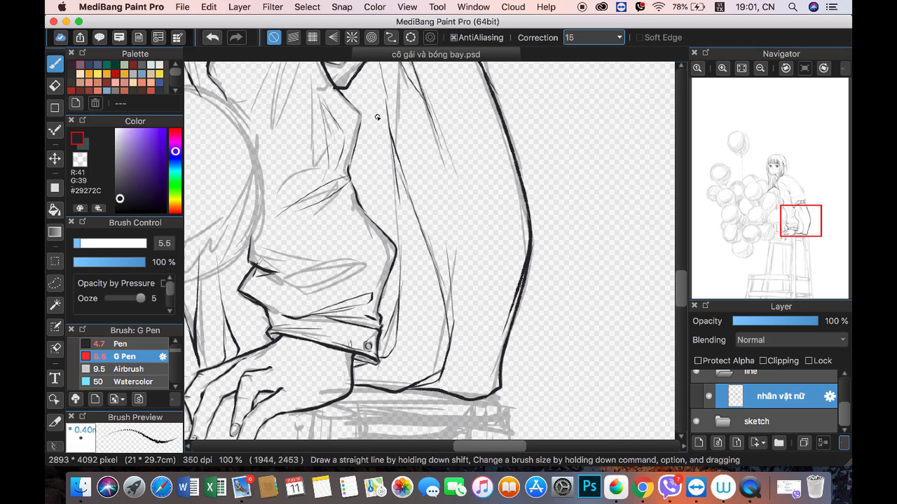
Step: Undo and redraw the short stroke at the bottom of the sleeve
key("super+minus")
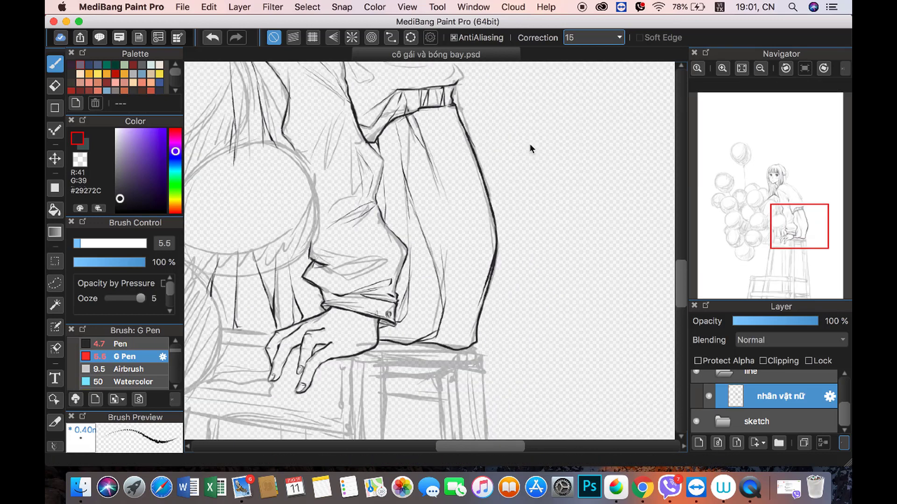
key("ctrl+z")
key("super+plus")
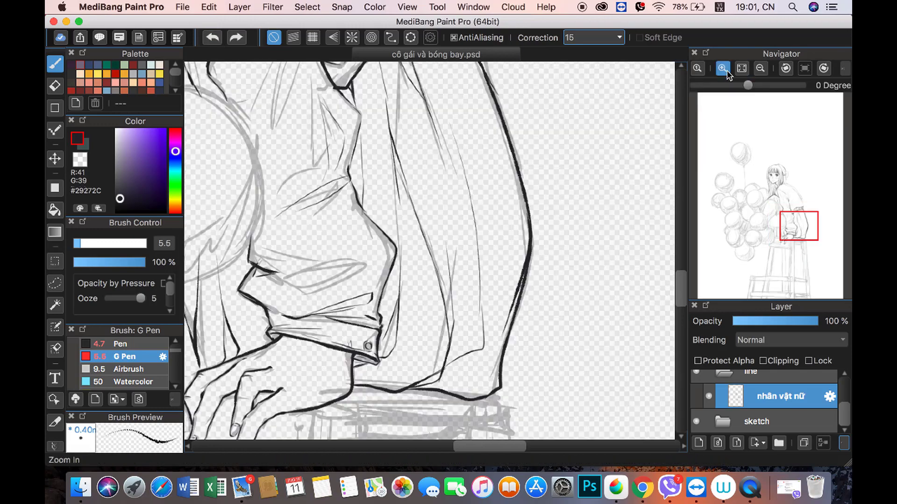
key("super+plus")
left_click_drag(491, 234, 510, 219)
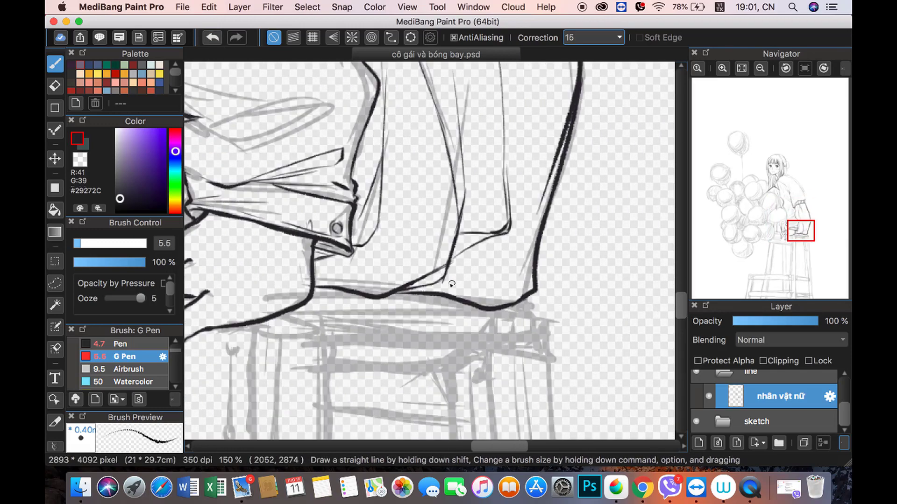
key("super+minus")
key("super+minus")
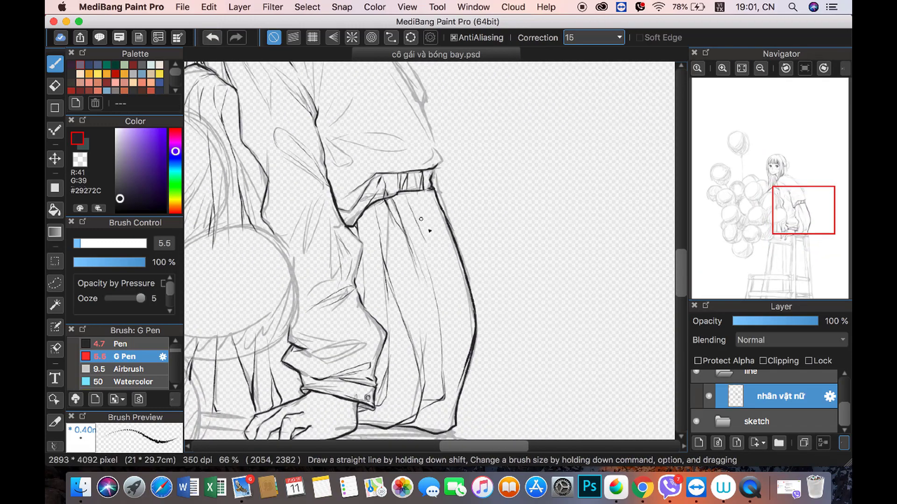
Step: Ink two folds on the upper sleeve, including the one above the band
scroll(449, 310, "up", 3)
key("super+plus")
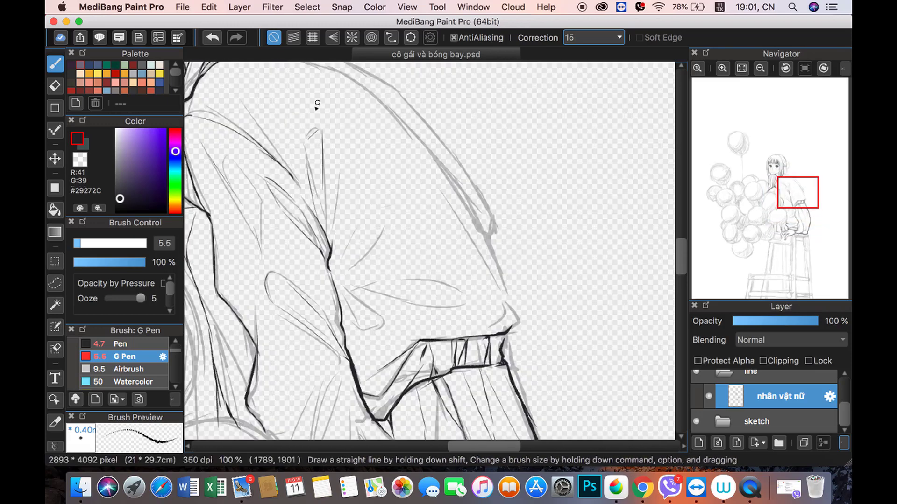
left_click_drag(338, 264, 346, 268)
left_click_drag(469, 306, 373, 289)
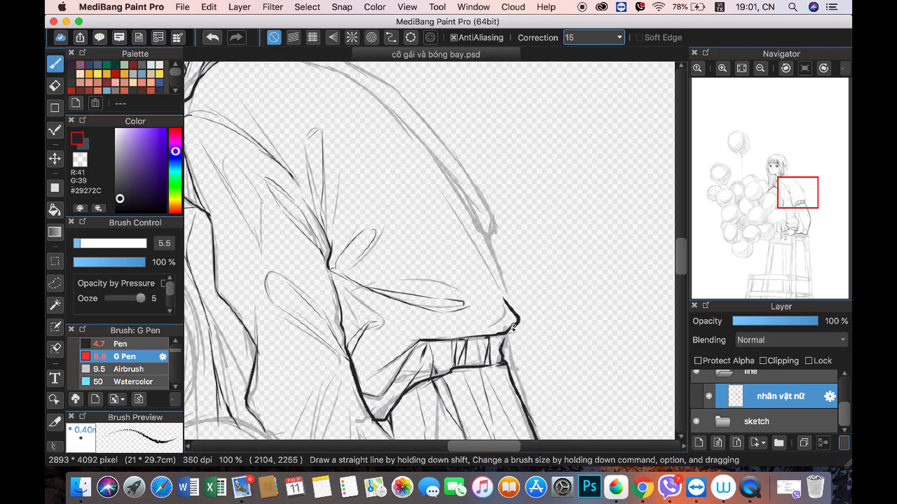
Step: Ink a bolder shoulder-to-elbow contour, undoing and redrawing one stroke
scroll(513, 327, "up", 3)
left_click_drag(343, 210, 508, 363)
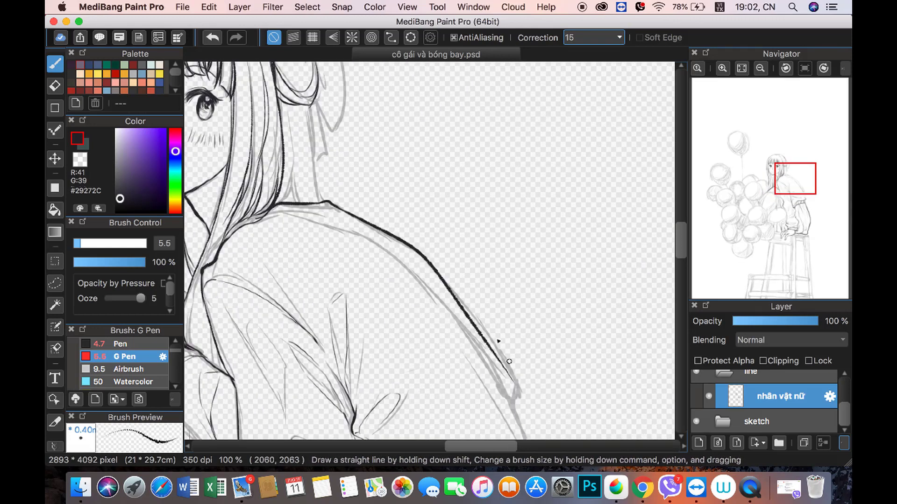
mouse_move(265, 216)
left_mouse_down()
mouse_move(374, 244)
mouse_move(495, 375)
left_mouse_up()
left_click_drag(795, 185, 796, 196)
key("super+z")
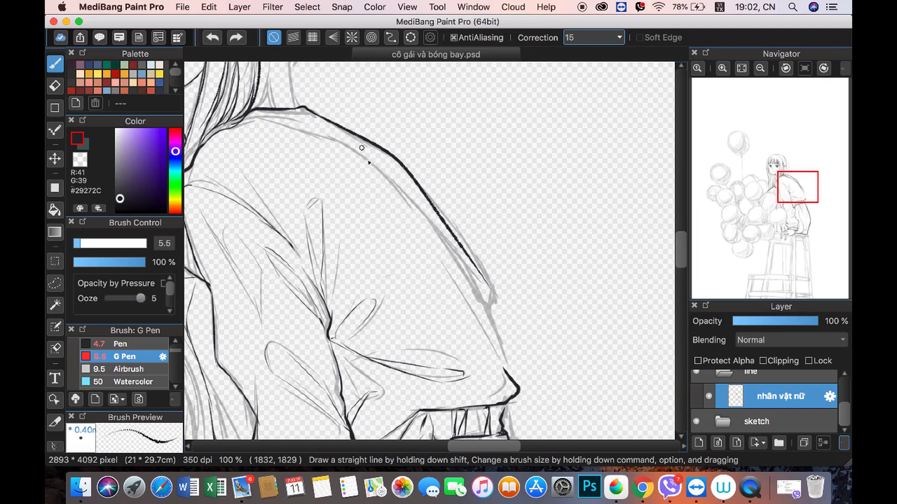
mouse_move(278, 120)
left_mouse_down()
mouse_move(465, 280)
mouse_move(486, 306)
mouse_move(505, 372)
left_mouse_up()
left_click_drag(797, 187, 781, 166)
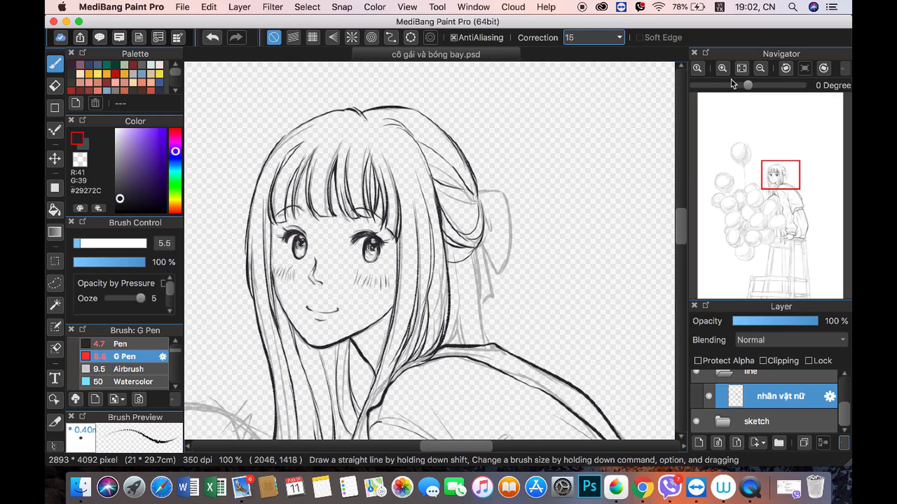
Step: Thicken the G Pen and ink two strands of the girl's hair
scroll(428, 175, "up", 2)
left_click_drag(311, 166, 331, 164)
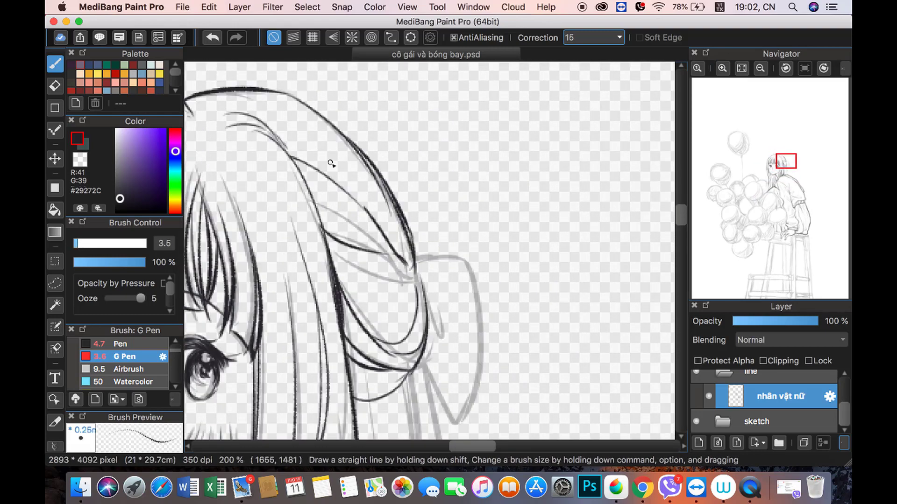
left_click_drag(327, 216, 328, 249)
left_click_drag(418, 262, 343, 290)
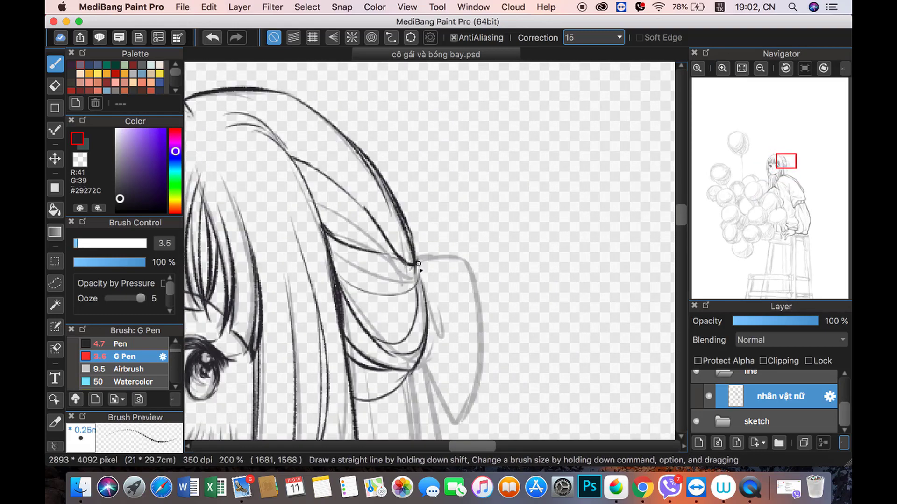
mouse_move(411, 269)
left_mouse_down()
mouse_move(426, 256)
mouse_move(465, 355)
mouse_move(423, 336)
mouse_move(430, 287)
mouse_move(423, 271)
left_mouse_up()
Step: Ink the neck line, a hair line beside it, and the ear and jaw curve
left_click(748, 74)
scroll(467, 234, "down", 5)
scroll(467, 234, "left", 2)
left_click_drag(481, 110, 500, 260)
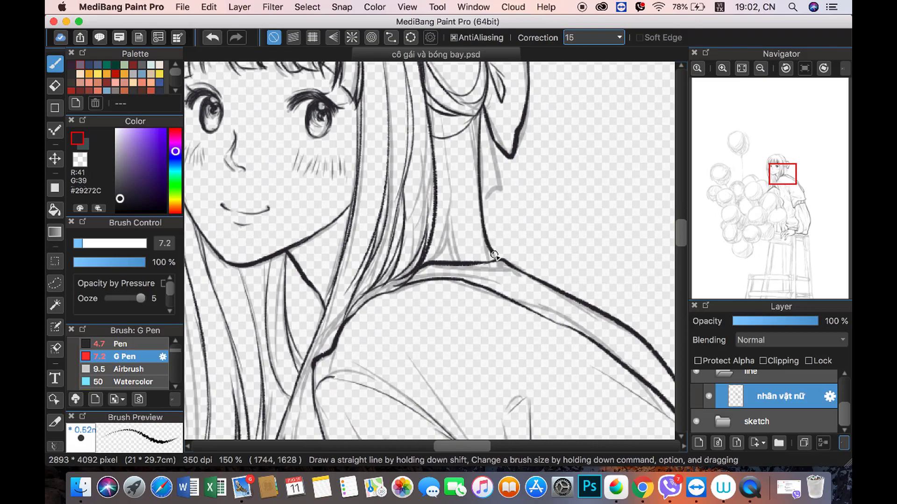
mouse_move(490, 129)
left_mouse_down()
mouse_move(512, 193)
mouse_move(481, 221)
left_mouse_up()
left_click_drag(458, 131, 464, 187)
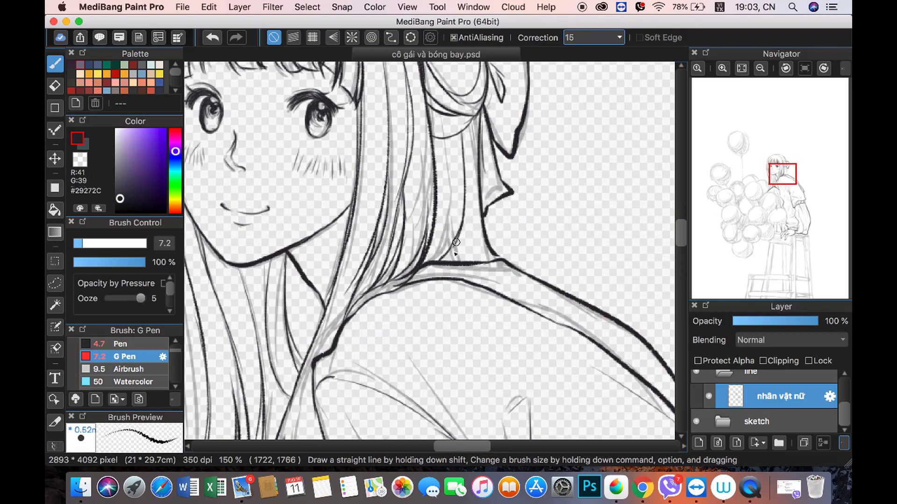
left_click(760, 68)
mouse_move(780, 178)
left_mouse_down()
mouse_move(769, 216)
mouse_move(772, 198)
left_mouse_up()
left_click(722, 68)
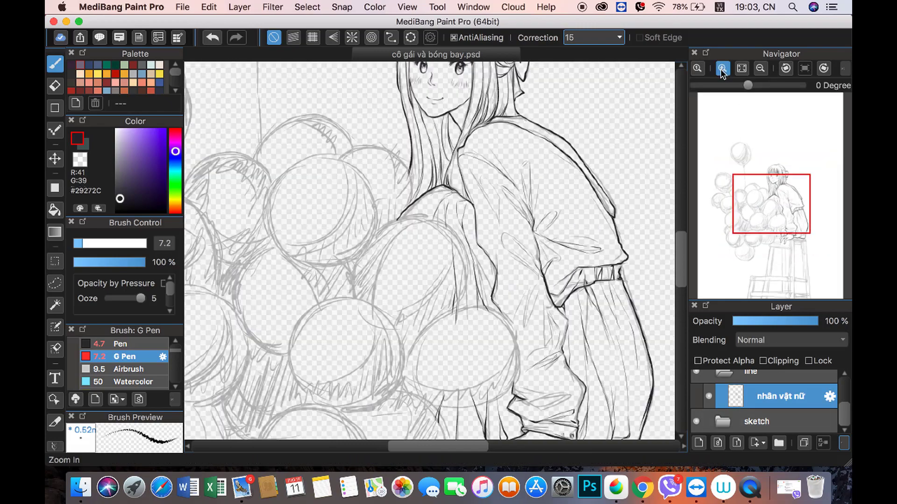
left_click(760, 68)
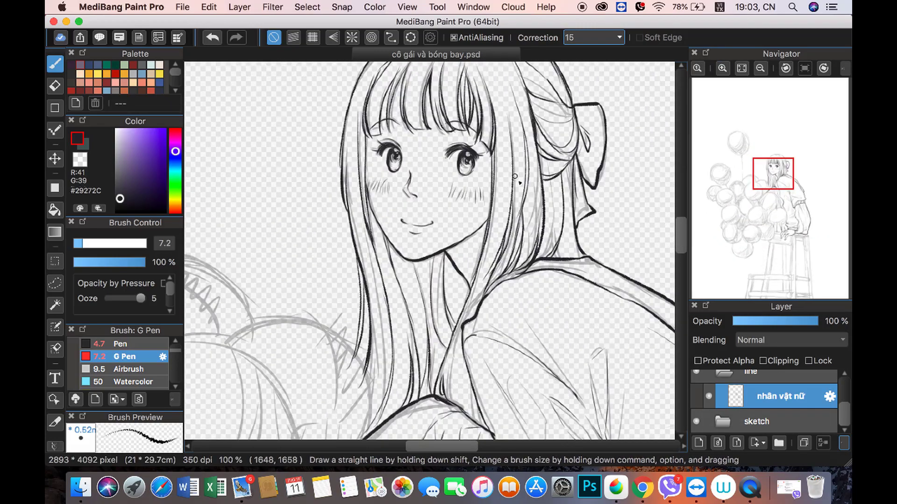
left_click(760, 68)
Step: Add a new layer above the girl's line layer and name it 'bóng bay'
left_click(699, 443)
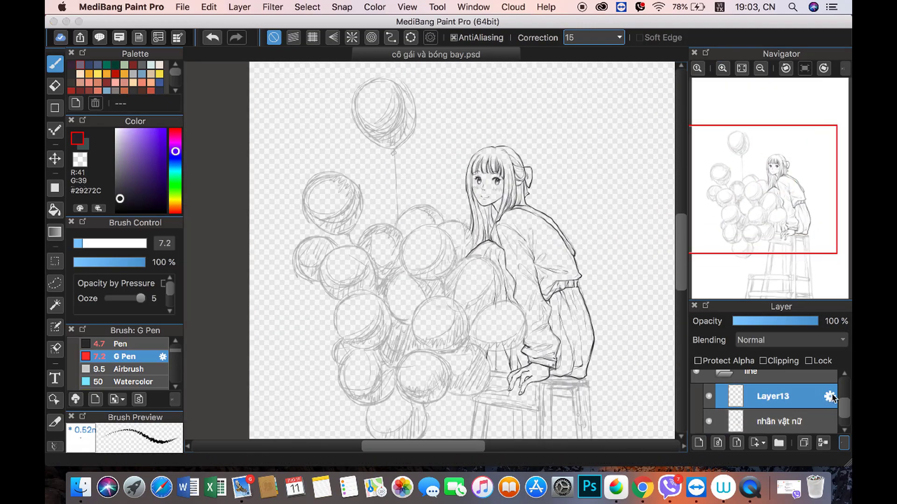
left_click(829, 396)
type("bóng bay")
key("Return")
Step: Sketch rough arcs on the central balloon and lower the sketch folder's opacity
scroll(420, 252, "up", 3)
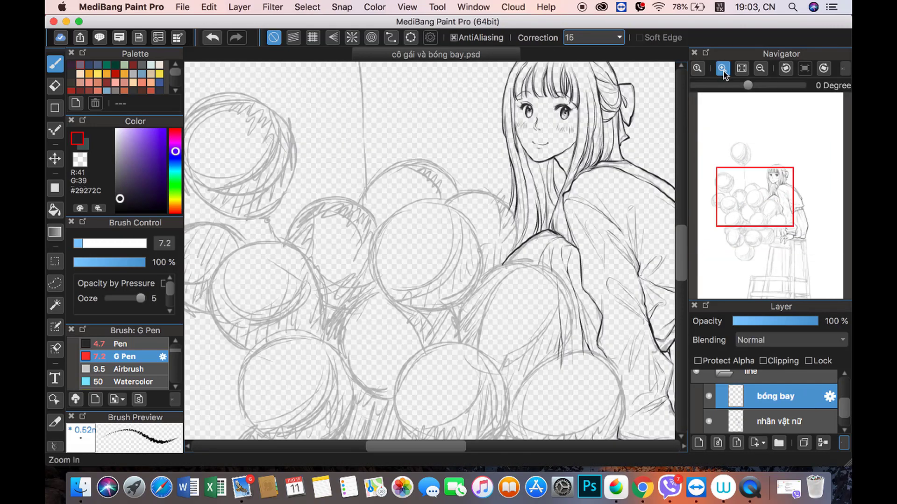
left_click_drag(336, 204, 327, 312)
left_click(212, 38)
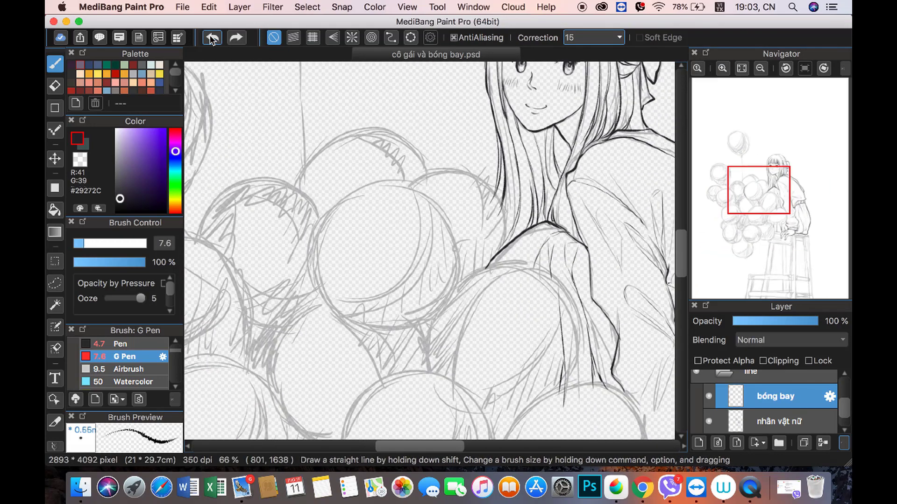
left_click_drag(342, 202, 318, 287)
scroll(770, 407, "down", 2)
left_click(757, 421)
left_click_drag(817, 321, 742, 321)
left_click(775, 376)
Step: Pick a dark ink colour and attempt the balloon outline, undoing the rough strokes
key("ctrl+z")
key("ctrl+z")
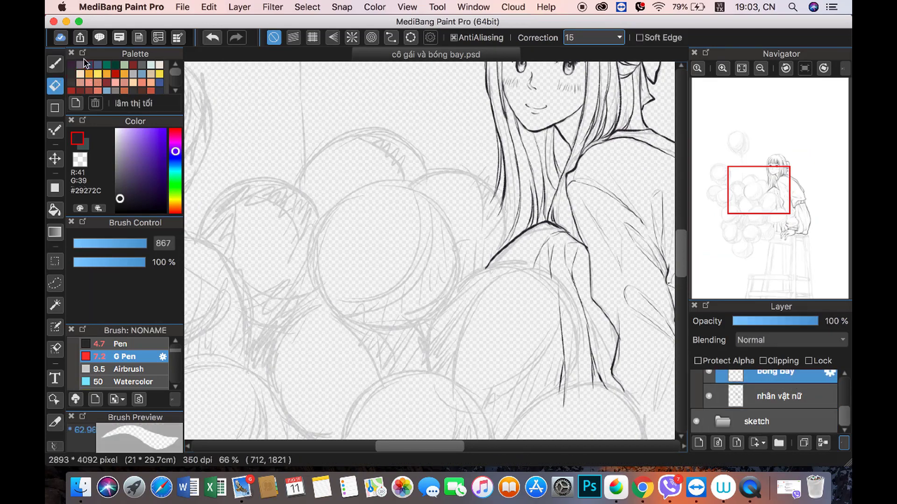
scroll(548, 247, "up", 1)
left_click(548, 247, "alt")
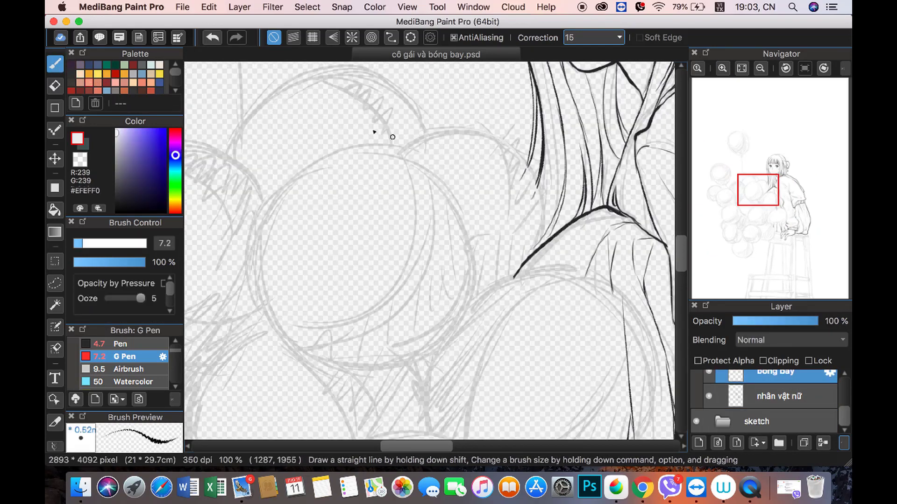
left_click_drag(398, 149, 539, 205)
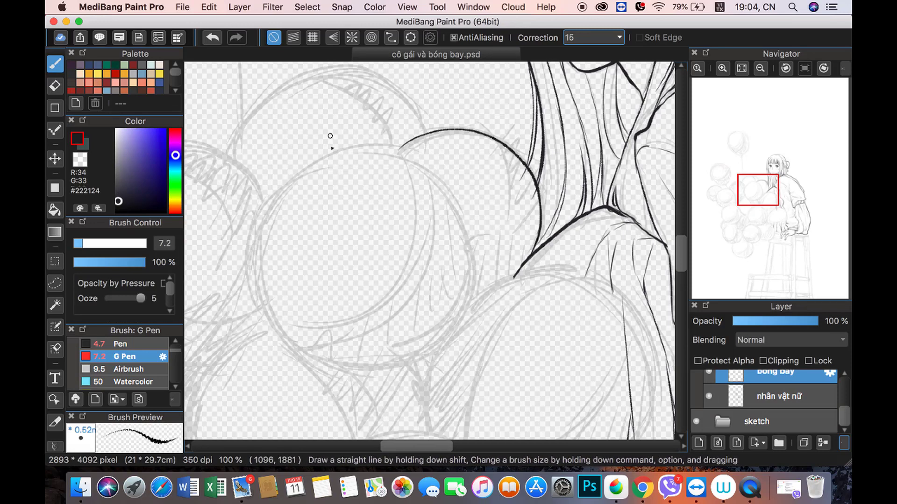
mouse_move(248, 237)
left_mouse_down()
mouse_move(469, 264)
mouse_move(287, 361)
mouse_move(419, 374)
mouse_move(297, 362)
left_mouse_up()
key("ctrl+z")
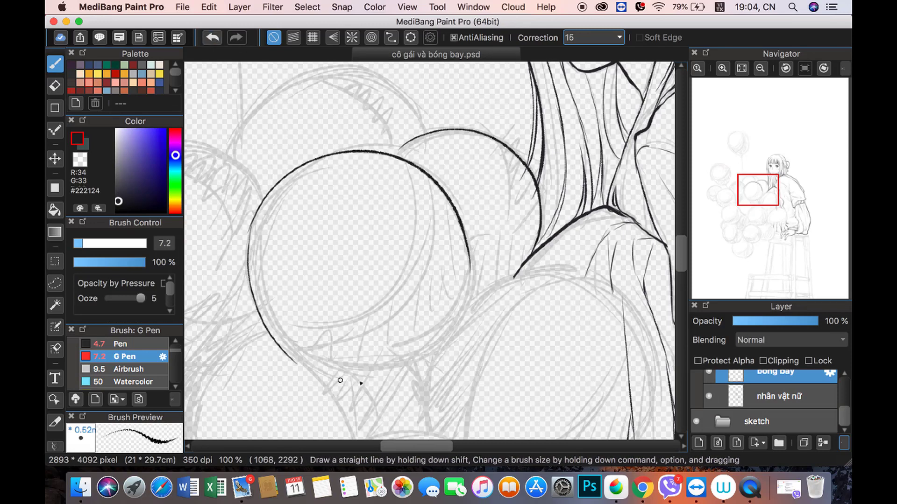
key("ctrl+z")
mouse_move(254, 215)
left_mouse_down()
mouse_move(281, 353)
mouse_move(457, 345)
left_mouse_up()
left_click_drag(468, 252, 399, 378)
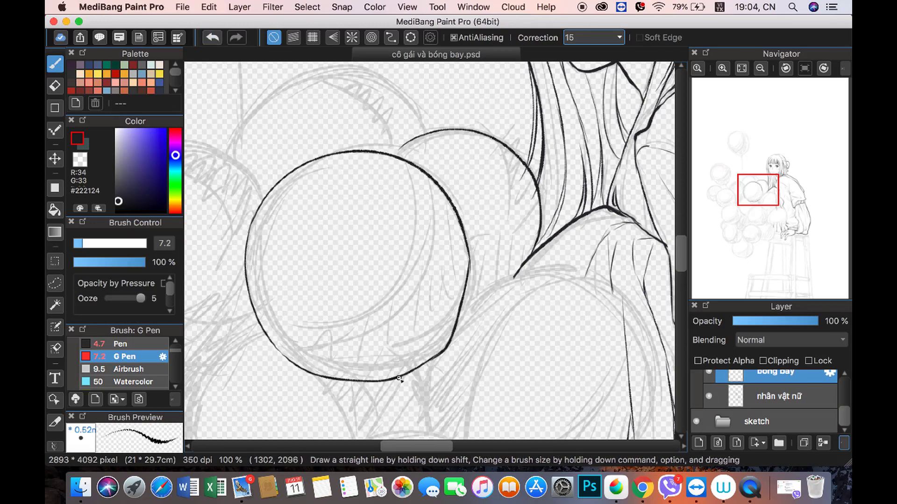
key("ctrl+z")
key("ctrl+z")
key("ctrl+z")
Step: Redraw the balloon's top, left, bottom and lower-right arcs as a full circle
mouse_move(264, 206)
left_mouse_down()
mouse_move(310, 160)
mouse_move(444, 192)
mouse_move(474, 280)
left_mouse_up()
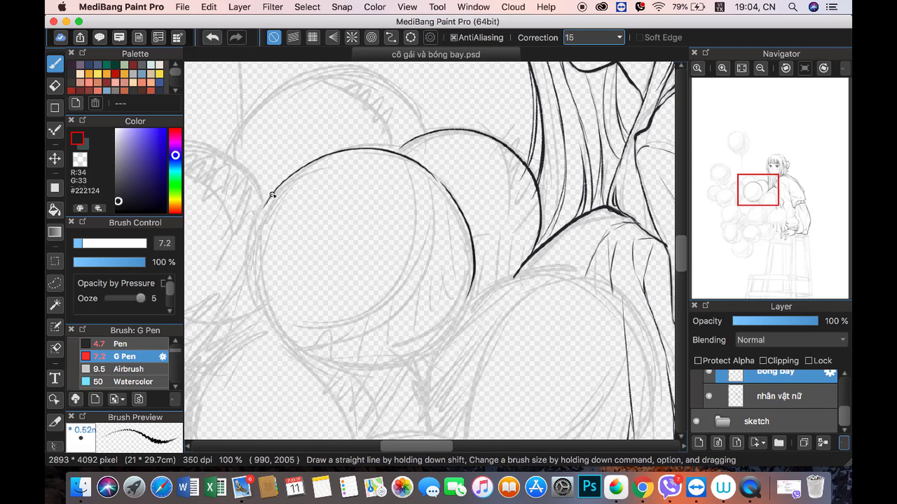
mouse_move(255, 254)
left_mouse_down()
mouse_move(317, 361)
mouse_move(439, 348)
left_mouse_up()
left_click_drag(260, 210, 253, 285)
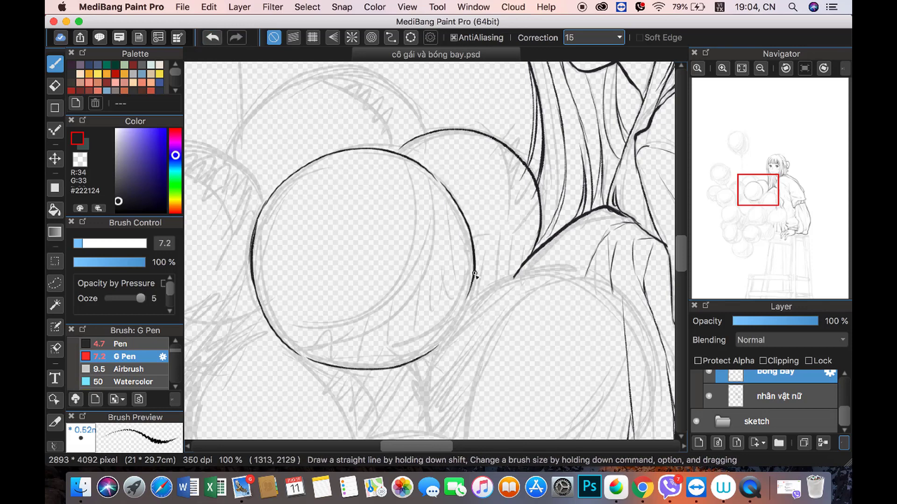
left_click_drag(475, 275, 428, 357)
left_click(760, 68)
left_click(722, 68)
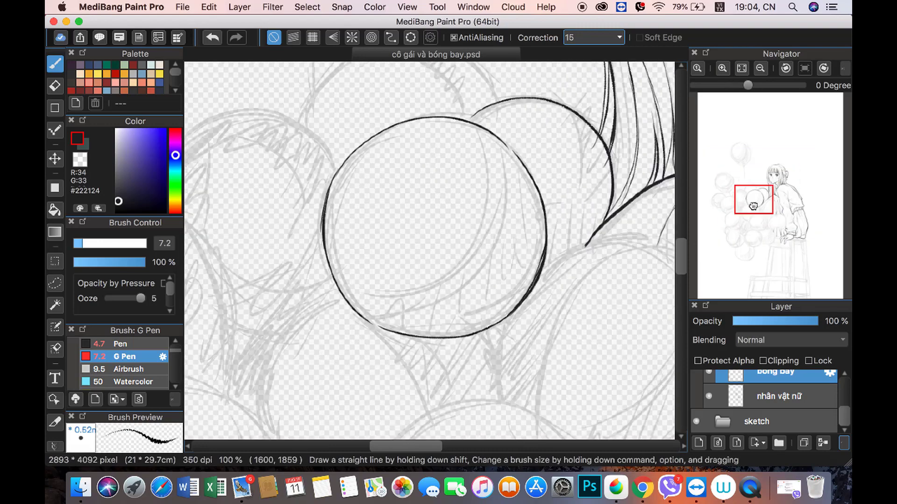
left_click(753, 206)
key("super+minus")
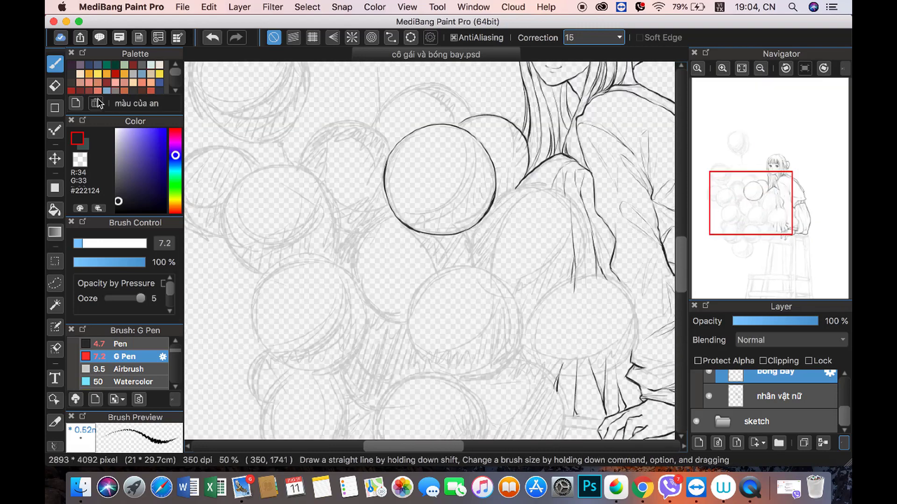
Step: Redraw the balloon's left and bottom arc, undoing the unwanted attempts
key("super+z")
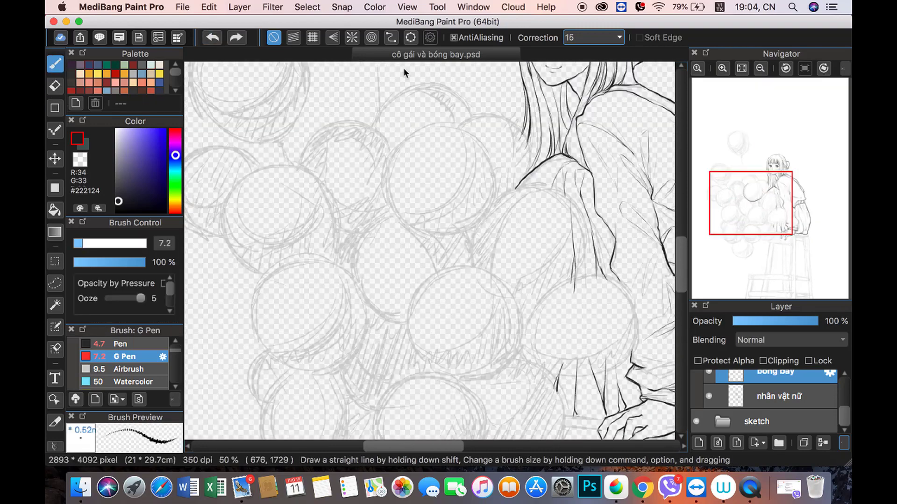
left_click_drag(392, 154, 495, 187)
left_click_drag(411, 133, 462, 233)
key("super+z")
key("super+z")
mouse_move(408, 132)
left_mouse_down()
mouse_move(467, 233)
mouse_move(420, 132)
mouse_move(472, 227)
left_mouse_up()
key("super+z")
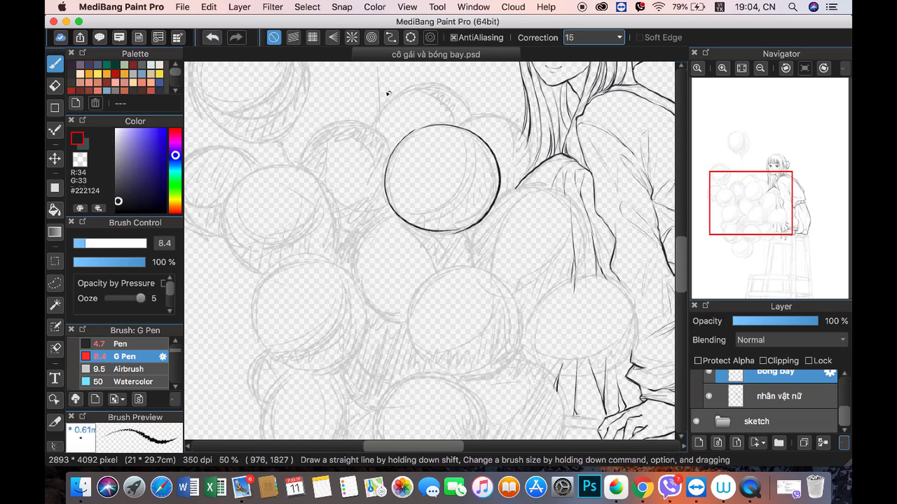
left_click(55, 283)
Step: Lasso the inked balloon and mesh-warp its right side inward to match the sketch
left_click_drag(373, 121, 379, 117)
left_click(307, 7)
left_click(341, 160)
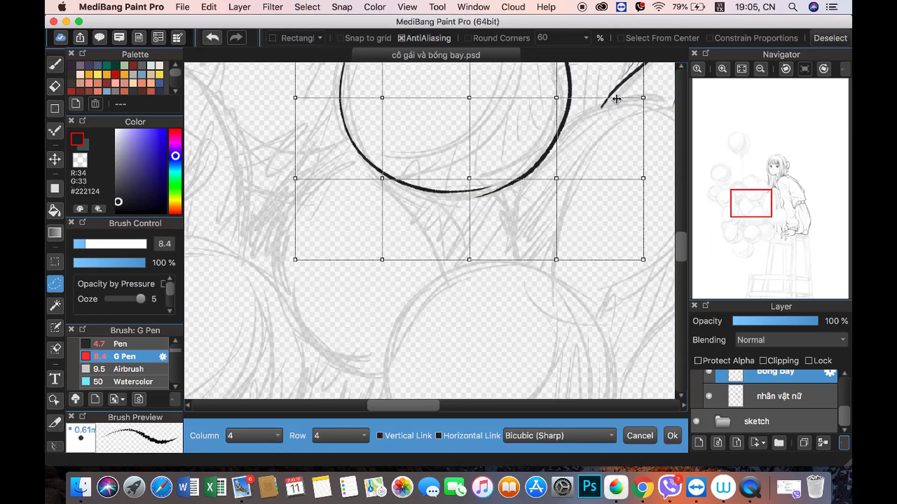
left_click_drag(469, 178, 468, 185)
left_click_drag(383, 178, 381, 183)
left_click_drag(742, 208, 745, 202)
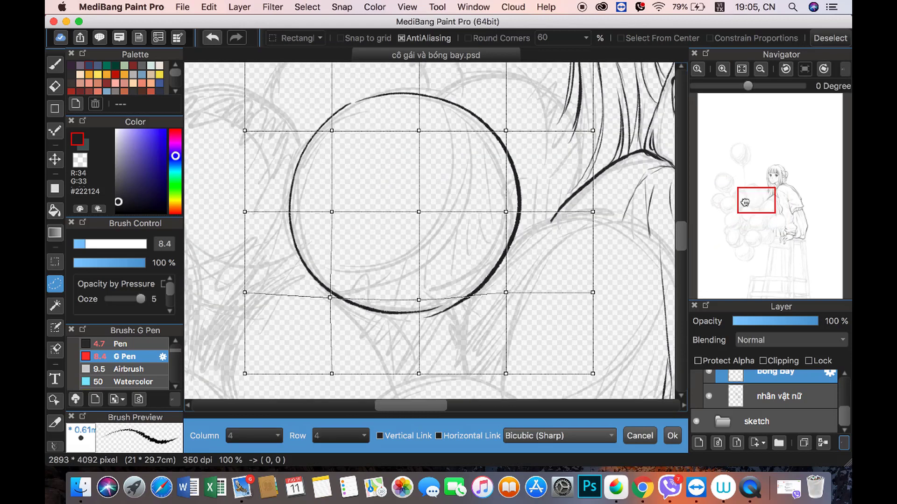
left_click_drag(506, 211, 500, 214)
left_click_drag(505, 130, 498, 129)
left_click_drag(501, 214, 499, 211)
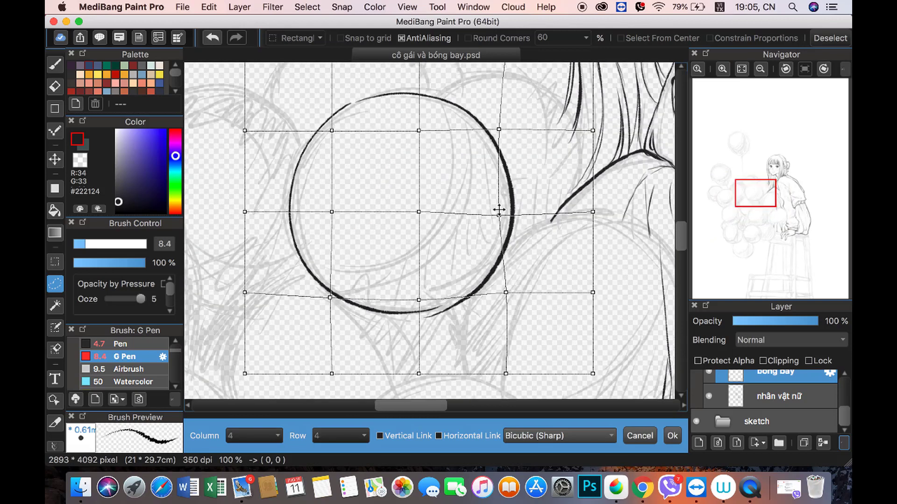
left_click(669, 436)
Step: Mesh-warp the balloon's lower-left edge, deselect, and touch up the top-left outline
left_click_drag(619, 346, 403, 344)
key("super+shift+t")
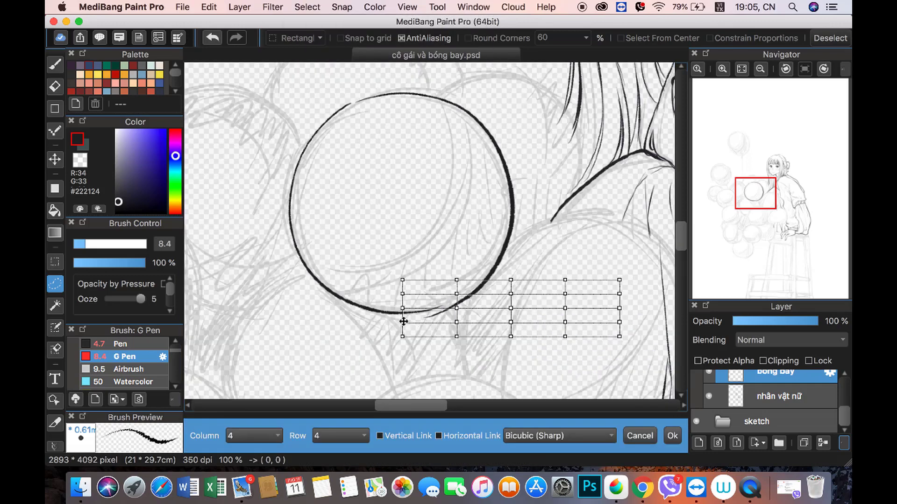
mouse_move(402, 308)
left_mouse_down()
mouse_move(397, 286)
mouse_move(378, 317)
mouse_move(361, 317)
left_mouse_up()
left_click(673, 436)
key("super+d")
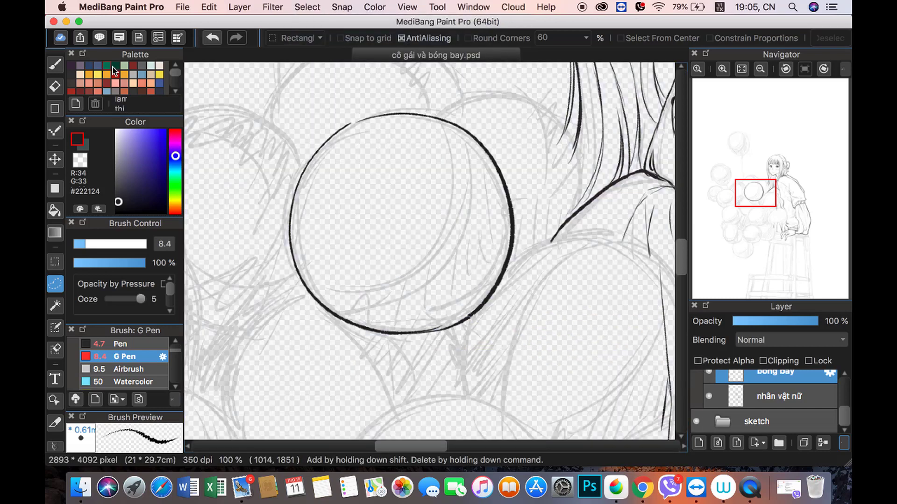
key("b")
left_click_drag(342, 127, 363, 119)
Step: Thicken the balloon's bottom-right arc and ink the top arc of the balloon behind
mouse_move(397, 334)
left_mouse_down()
mouse_move(470, 313)
mouse_move(505, 276)
left_mouse_up()
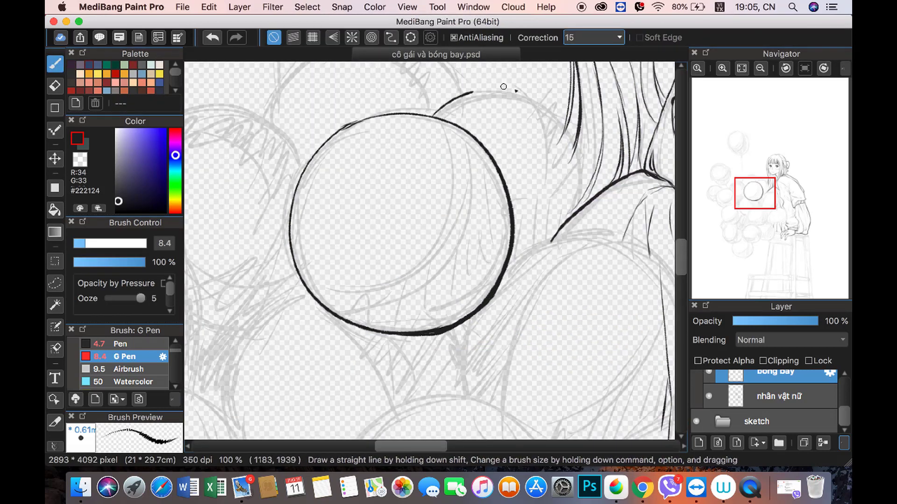
left_click_drag(434, 115, 578, 184)
key("super+z")
left_click_drag(434, 115, 584, 206)
key("super+z")
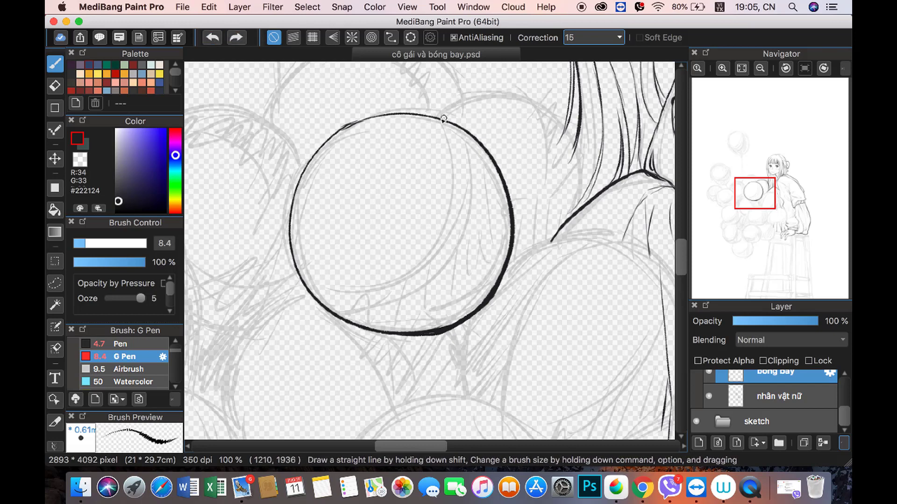
left_click_drag(435, 114, 579, 191)
Step: Ink an arc along the big balloon, redrawing it once
key("c")
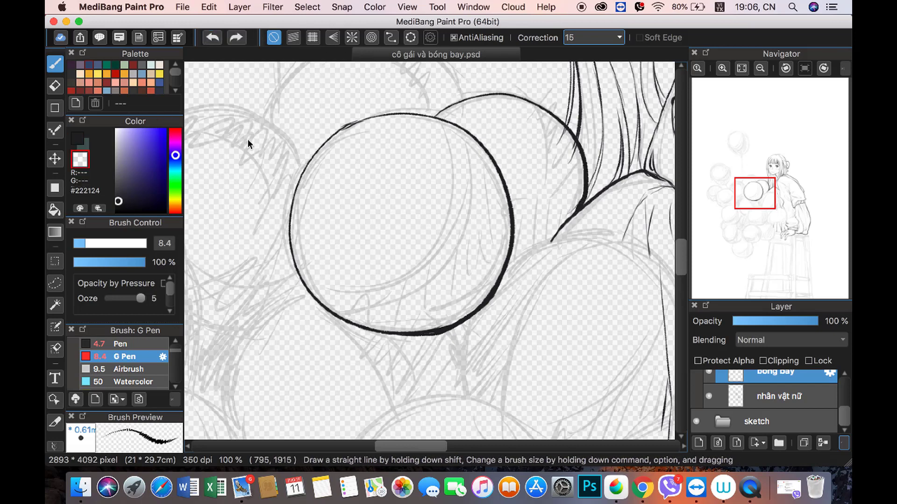
key("c")
scroll(572, 217, "up", 2)
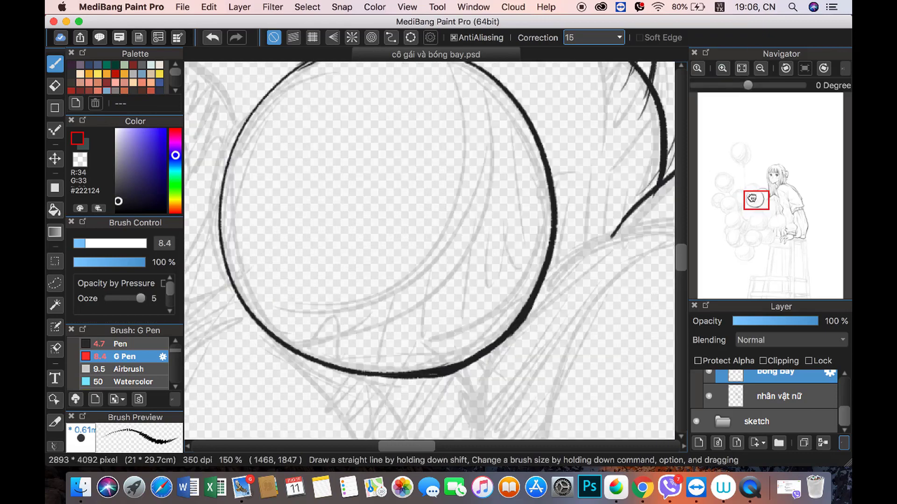
scroll(421, 210, "up", 3)
scroll(377, 172, "right", 2)
left_click_drag(238, 229, 434, 236)
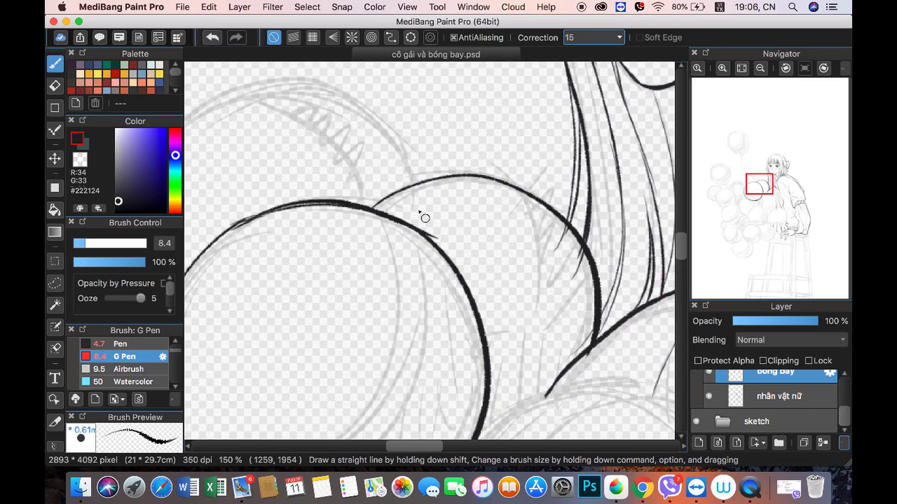
key("super+z")
left_click_drag(243, 226, 406, 216)
Step: Extend the balloon's right arc and ink a bottom-left arc of the lower balloon
left_click(761, 69)
left_click(760, 69)
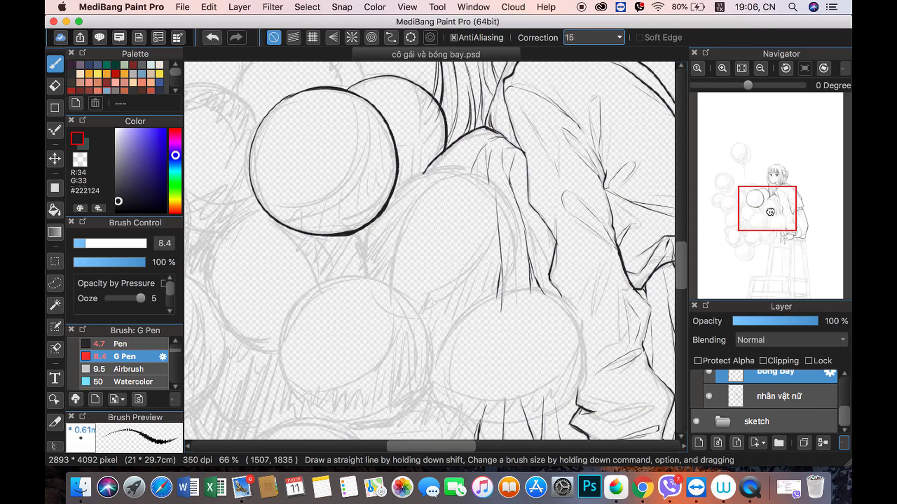
left_click(723, 70)
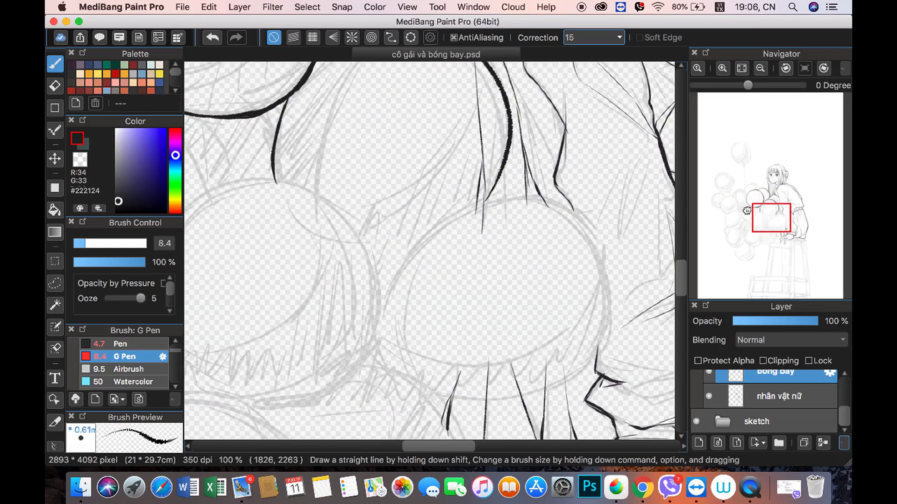
left_click_drag(509, 151, 451, 235)
left_click_drag(350, 258, 457, 225)
key("x")
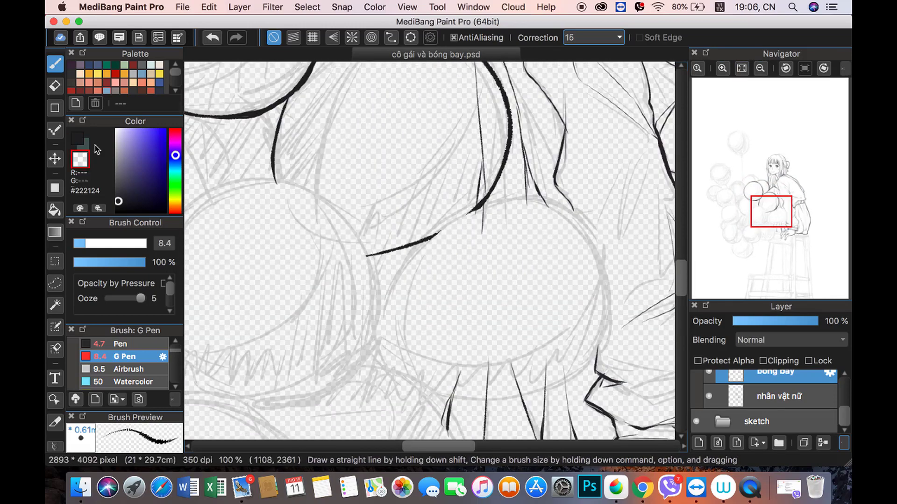
key("x")
key("ctrl+z")
Step: Ink the top arc of the lower balloon near the girl's lap, redrawing it twice
left_click_drag(375, 322, 574, 210)
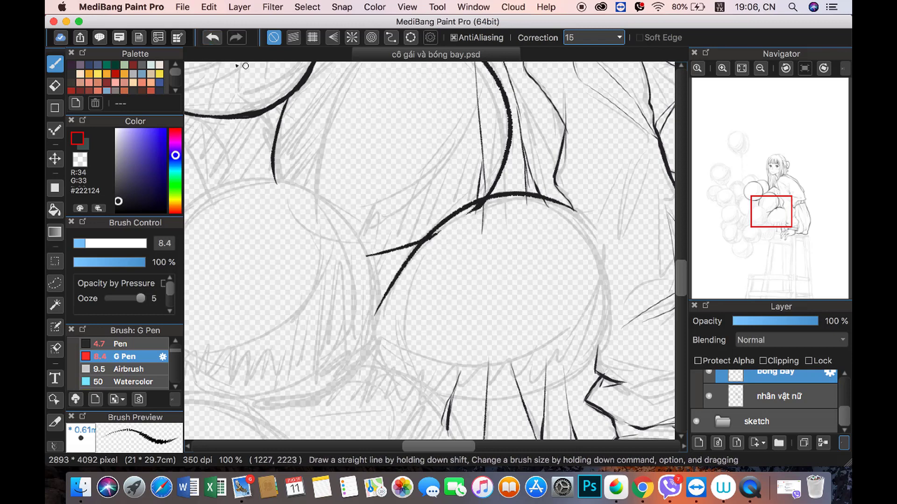
key("ctrl+z")
left_click_drag(387, 299, 600, 229)
key("ctrl+z")
left_click_drag(391, 287, 588, 233)
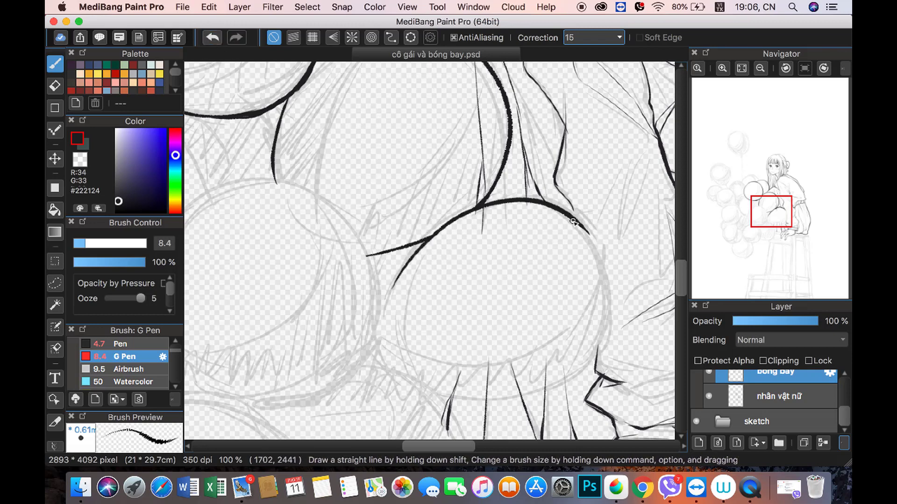
scroll(573, 222, "down", 3)
scroll(574, 222, "right", 5)
Step: Mesh-warp the lower balloon's top arc slightly, deselect, and ink its right edge downward
key("l")
left_click_drag(410, 107, 480, 178)
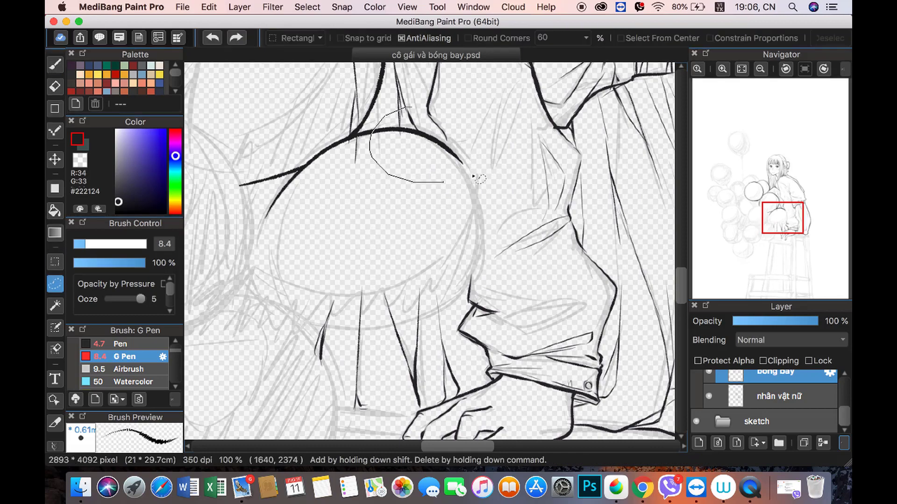
left_click(307, 7)
left_click(327, 160)
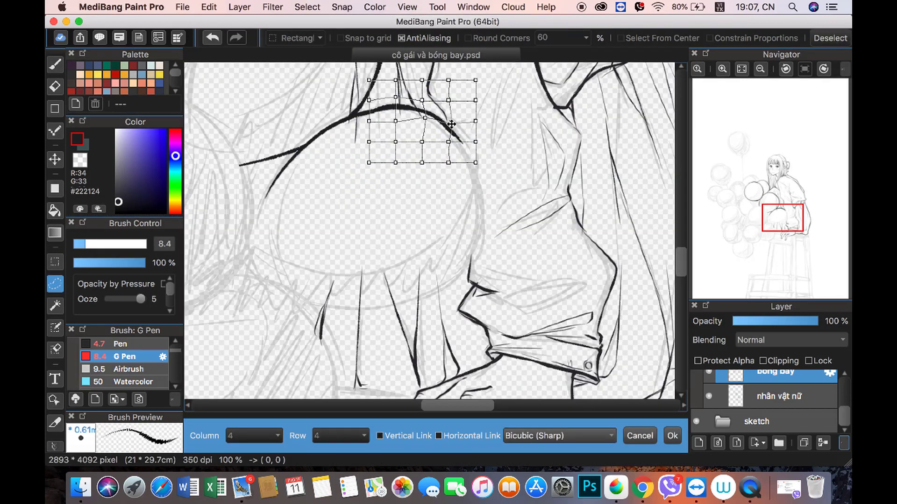
left_click_drag(451, 124, 450, 122)
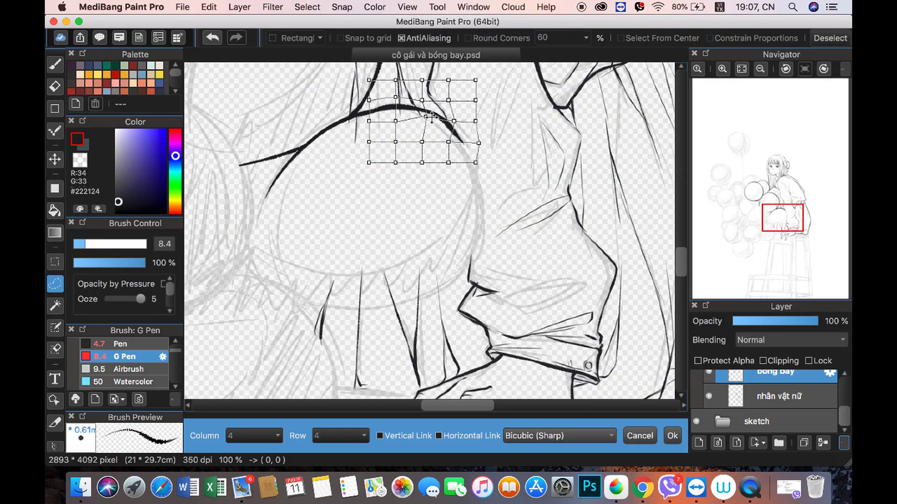
left_click(672, 436)
left_click(307, 6)
left_click(321, 34)
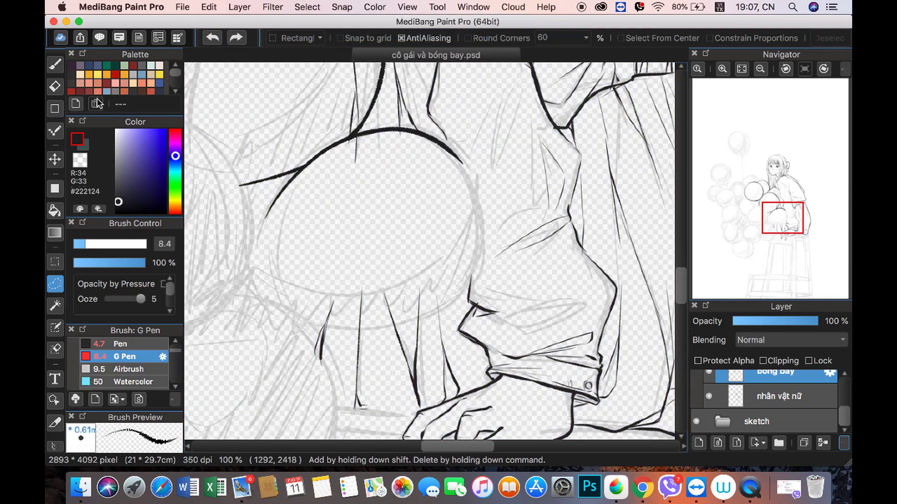
key("b")
left_click_drag(449, 147, 469, 295)
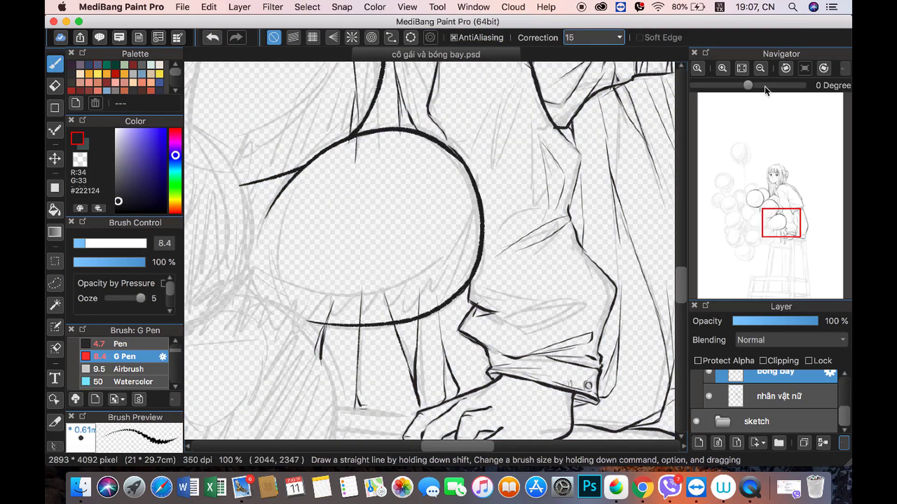
Step: Ink the lap-side balloon's left and right sides, redrawing its lower-left edge to close the circle
left_click_drag(782, 218, 759, 217)
left_click_drag(293, 200, 523, 233)
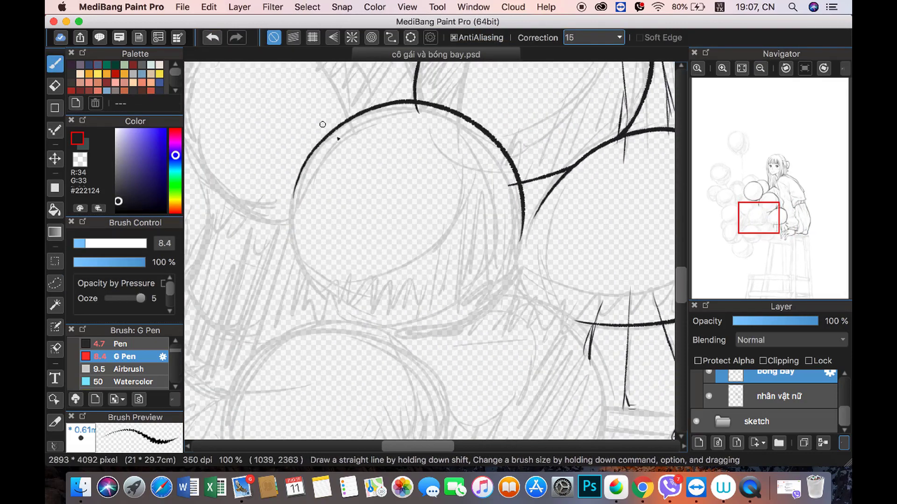
left_click_drag(294, 182, 502, 273)
key("super+z")
left_click_drag(523, 220, 428, 330)
left_click_drag(292, 196, 456, 321)
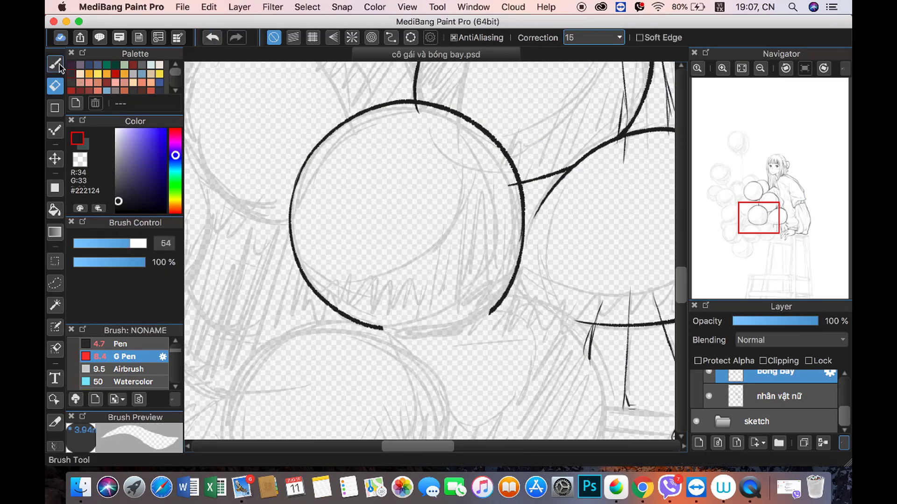
Step: Thicken and darken the balloon's lower-right edge, comparing with undo/redo, then save the drawing
left_click_drag(373, 330, 503, 272)
key("super+z")
key("super+shift+z")
key("super+z")
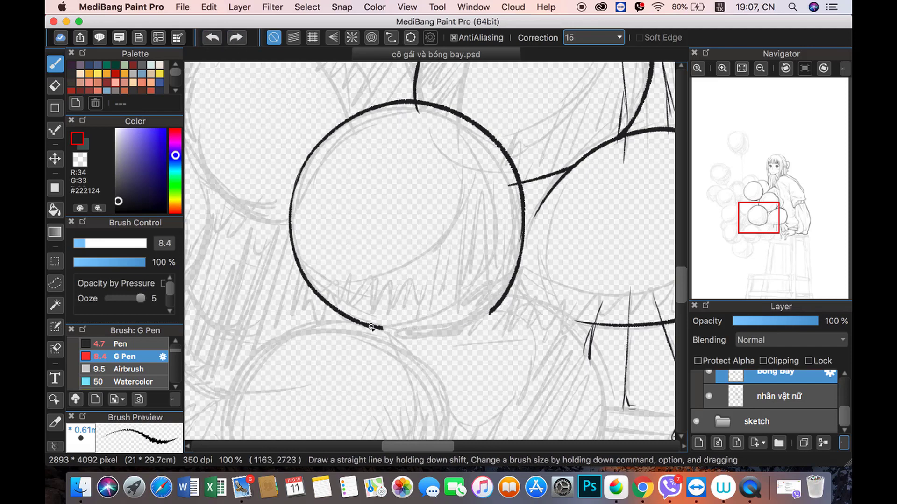
key("super+shift+z")
key("super+z")
key("super+y")
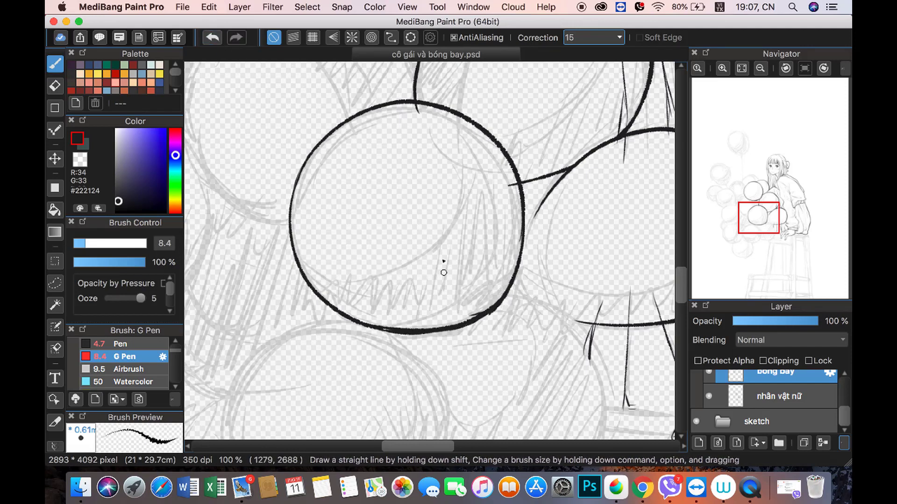
key("c")
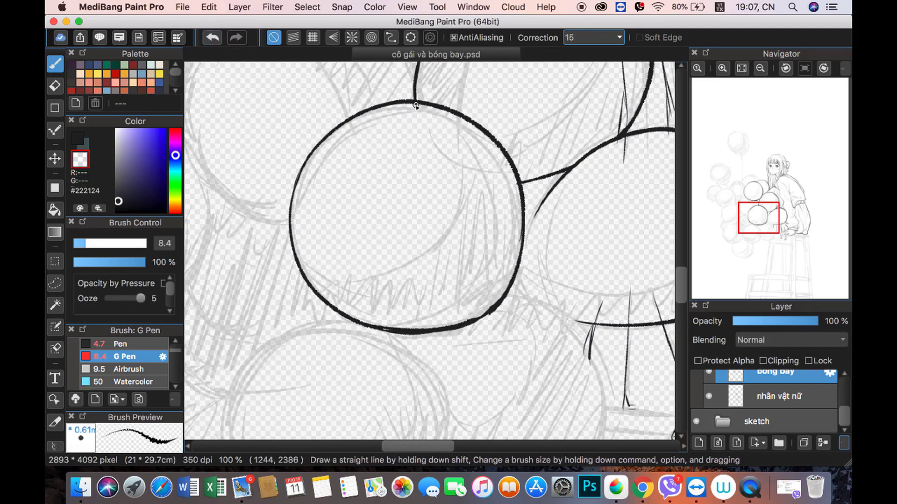
key("super+z")
key("c")
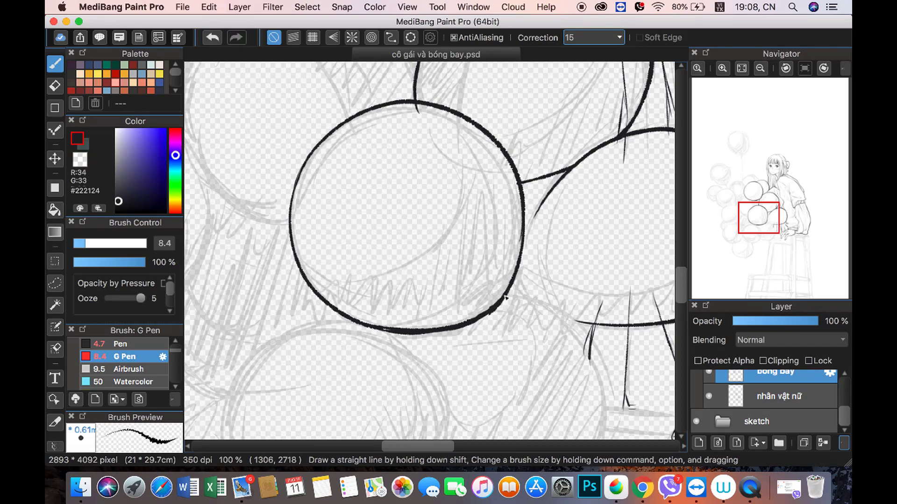
left_click_drag(469, 320, 498, 302)
left_click(182, 6)
left_click(202, 135)
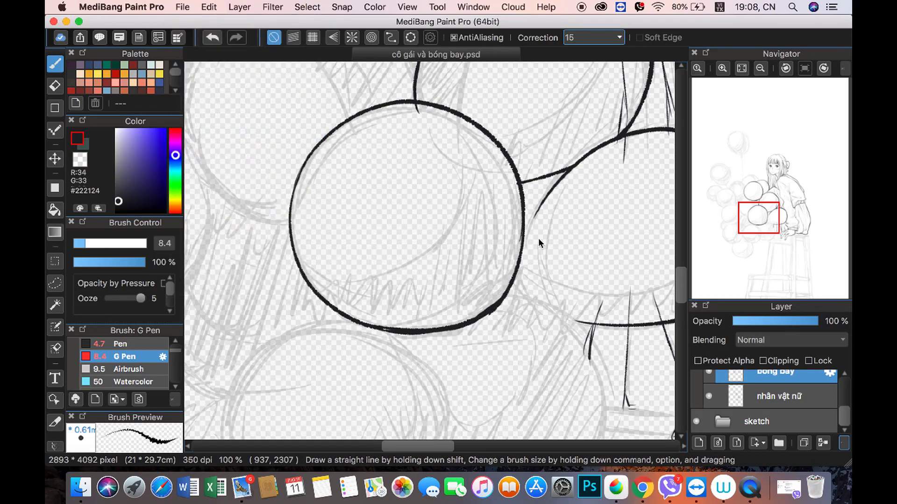
Step: Join the adjoining balloon edges and start a new arc on the lower-left balloon
left_click_drag(765, 222, 772, 222)
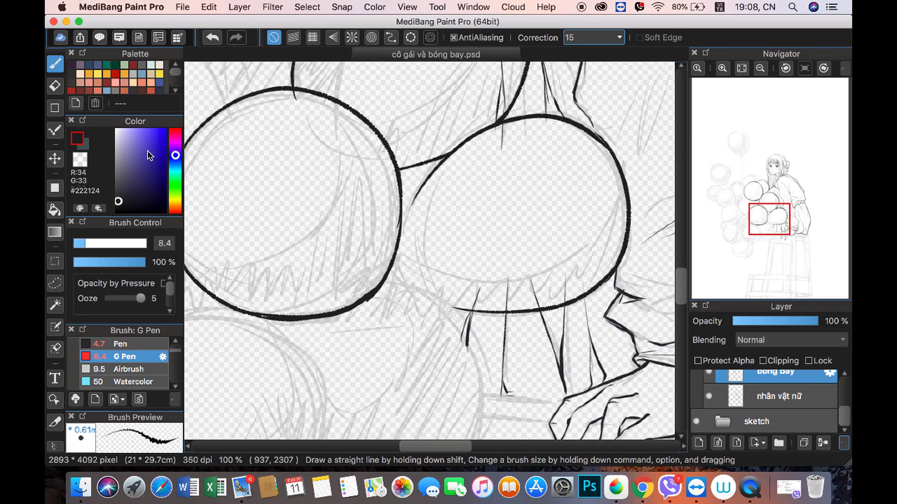
left_click(213, 37)
left_click_drag(416, 196, 398, 239)
left_click_drag(385, 283, 486, 432)
left_click_drag(773, 238, 770, 234)
Step: Retry the lower-left balloon's bottom arc repeatedly, undoing each unsatisfying attempt
left_click_drag(488, 262, 304, 369)
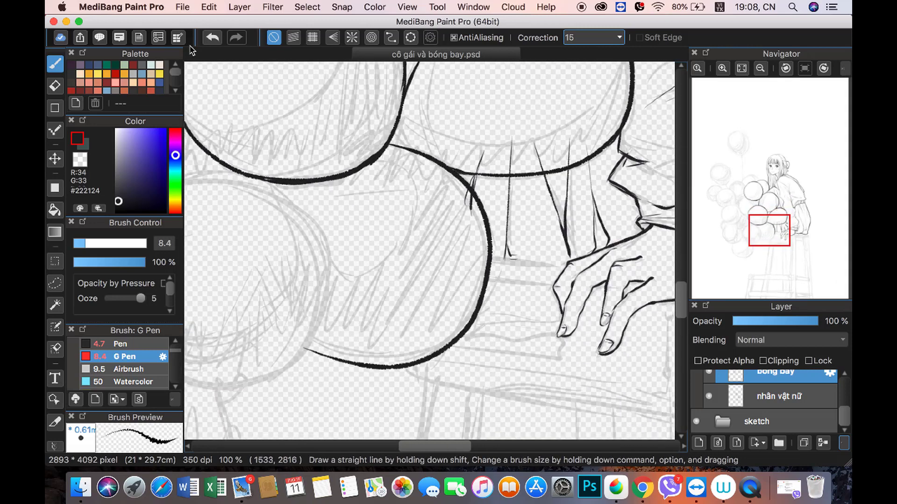
left_click(213, 37)
left_click_drag(473, 280, 308, 356)
key("super+z")
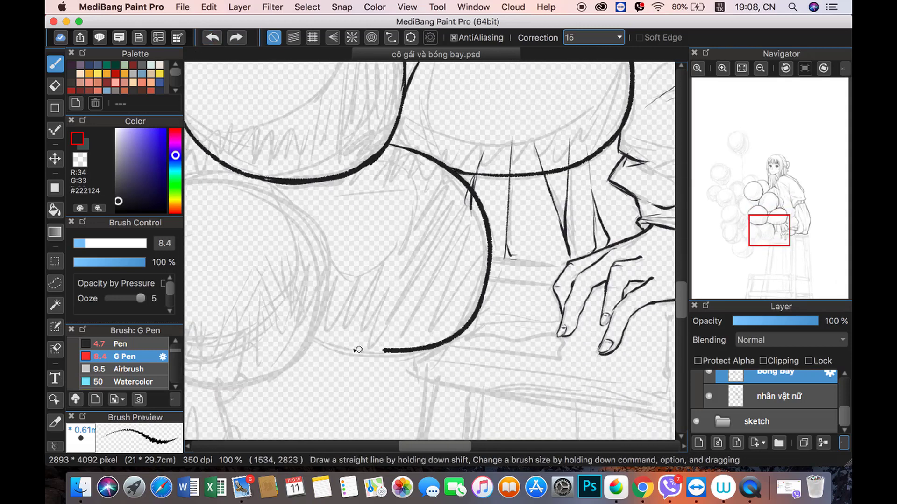
left_click_drag(487, 269, 313, 351)
key("super+z")
left_click_drag(297, 304, 495, 281)
key("super+z")
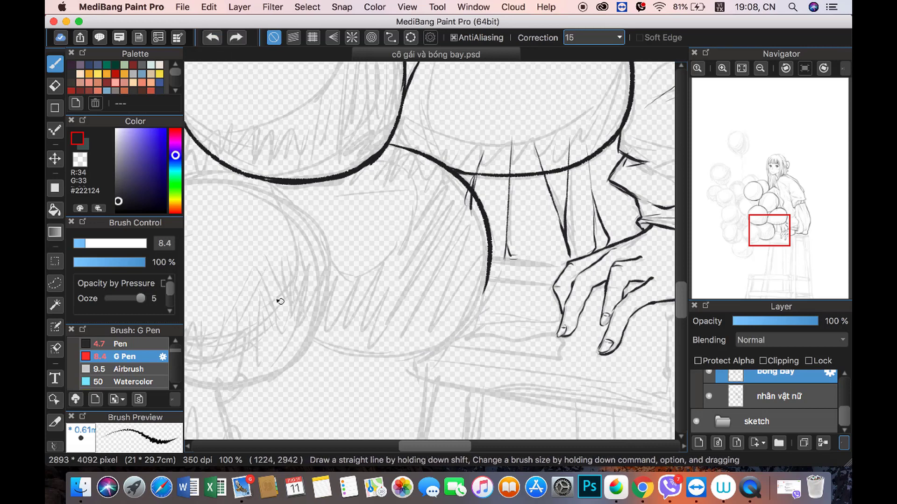
left_click_drag(276, 301, 506, 290)
key("super+z")
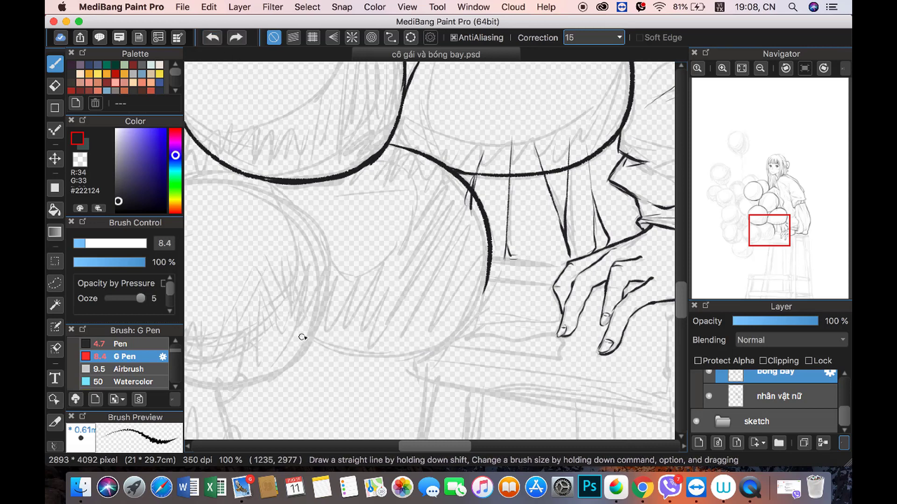
left_click_drag(294, 329, 497, 276)
key("super+z")
left_click_drag(299, 332, 499, 273)
key("super+z")
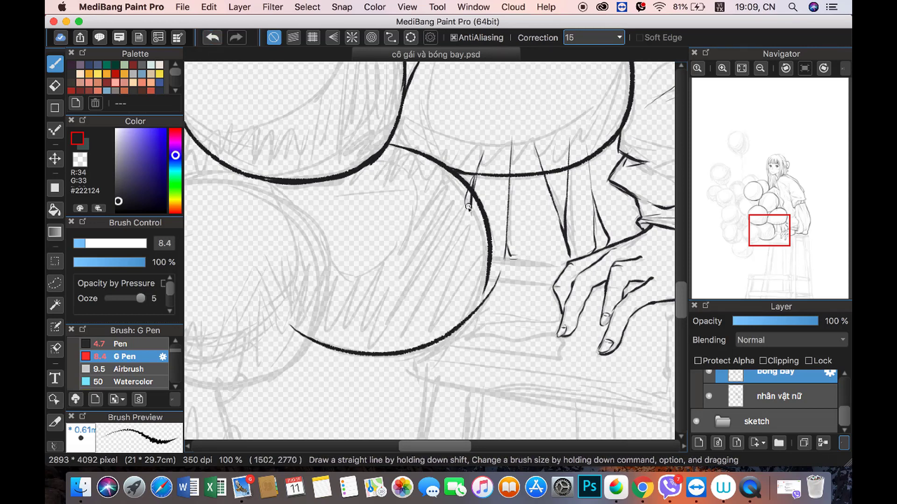
Step: Redraw the bottom arc as a longer curve from its right end, discarding intermediate strokes
left_click(212, 41)
left_click_drag(271, 311, 488, 270)
left_click(213, 41)
mouse_move(257, 301)
left_mouse_down()
mouse_move(488, 270)
mouse_move(245, 322)
left_mouse_up()
left_click(213, 41)
key("super+z")
left_click_drag(491, 271, 225, 273)
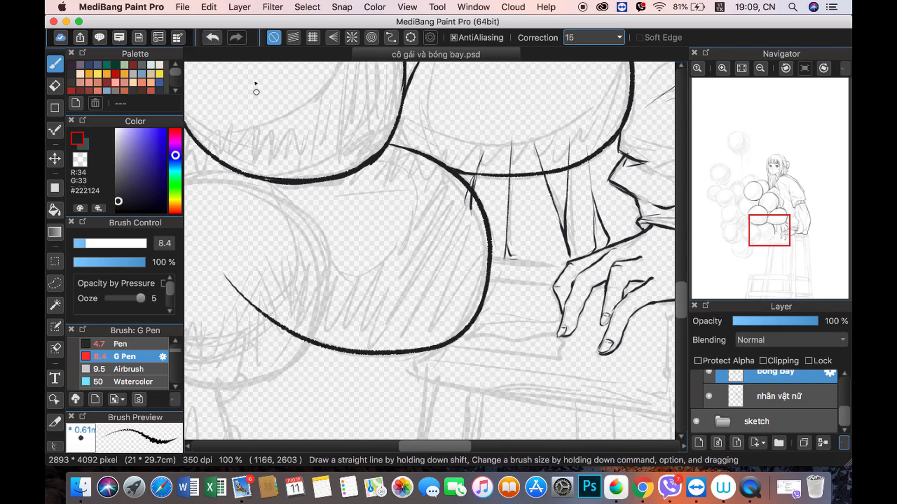
key("super+z")
key("super+z")
mouse_move(491, 271)
left_mouse_down()
mouse_move(289, 327)
mouse_move(457, 332)
mouse_move(264, 327)
mouse_move(301, 331)
mouse_move(351, 270)
mouse_move(401, 290)
left_mouse_up()
key("super+z")
key("super+z")
key("super+z")
key("super+minus")
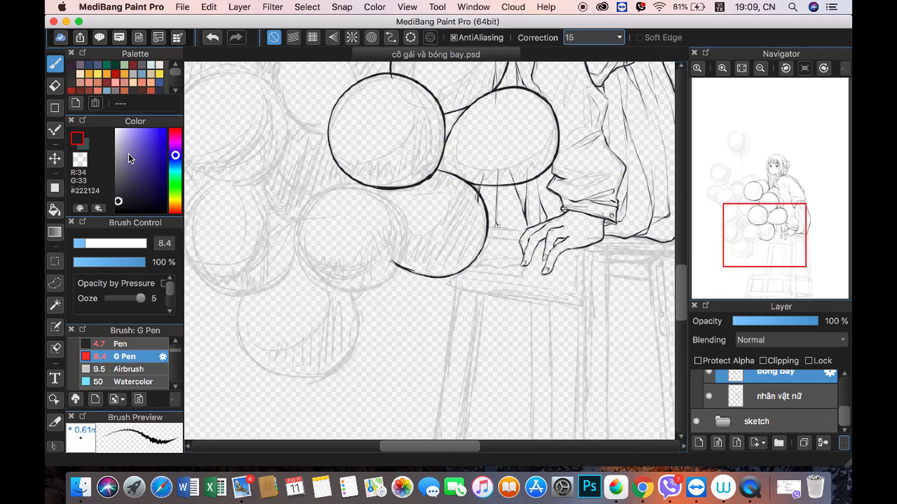
Step: Ink short arcs along the left balloon's side and over its top, redoing the top arc once
key("super+plus")
scroll(333, 153, "up", 3)
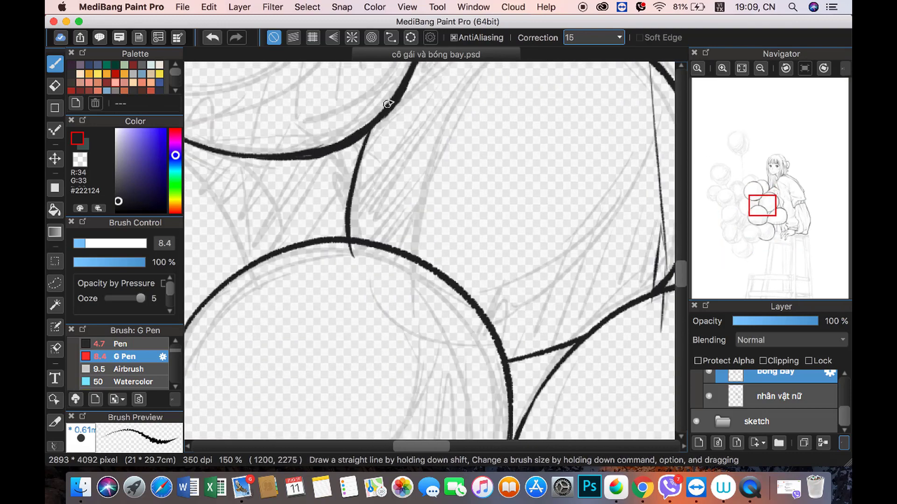
key("x")
key("super+minus")
key("super+minus")
key("x")
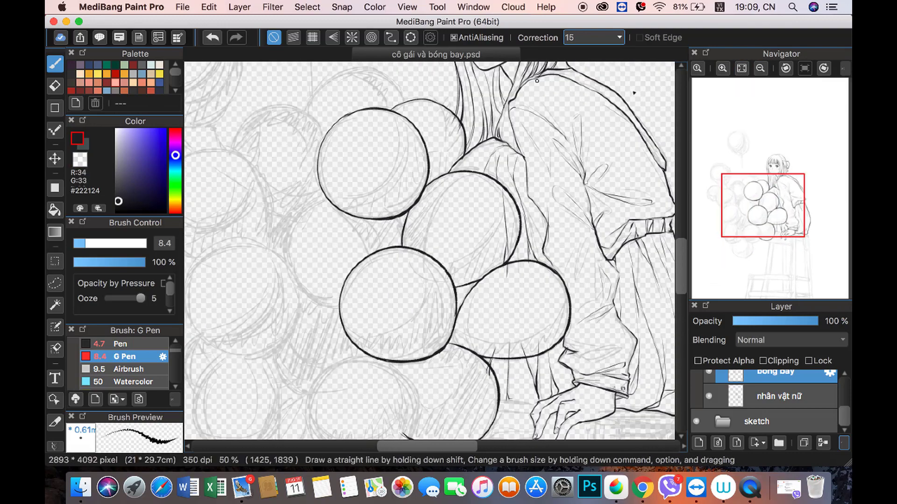
scroll(448, 248, "down", 3)
key("super+plus")
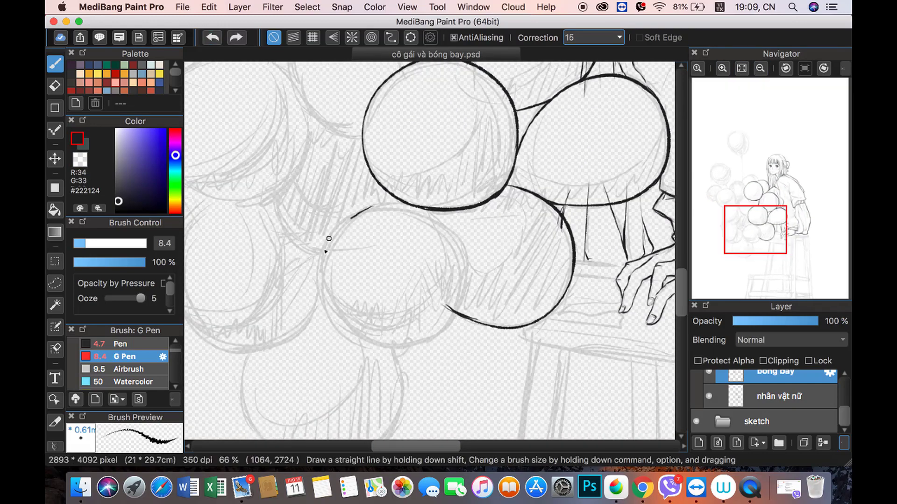
key("super+z")
left_click_drag(355, 216, 359, 328)
left_click(211, 37)
left_click_drag(319, 269, 467, 315)
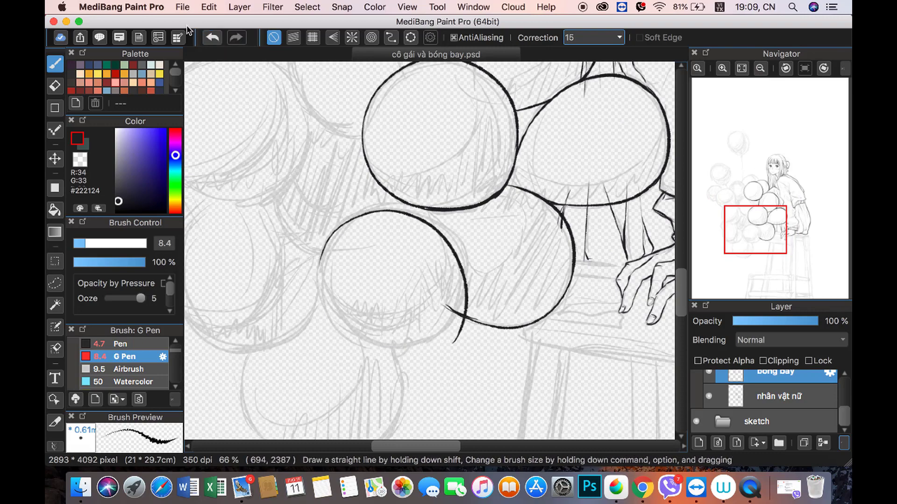
key("super+z")
mouse_move(321, 270)
left_mouse_down()
mouse_move(450, 280)
mouse_move(388, 210)
mouse_move(441, 322)
left_mouse_up()
Step: Close the lower-left balloon's circle with a left-and-bottom arc
left_click(212, 37)
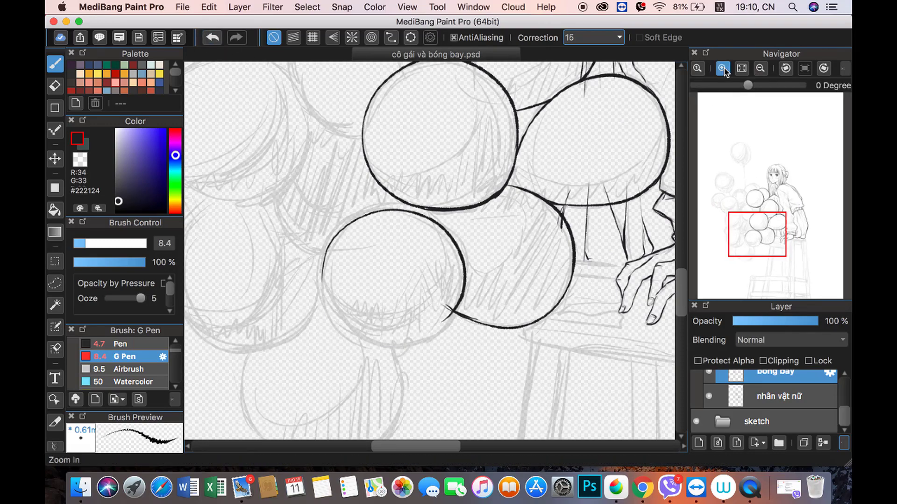
key("super+plus")
key("x")
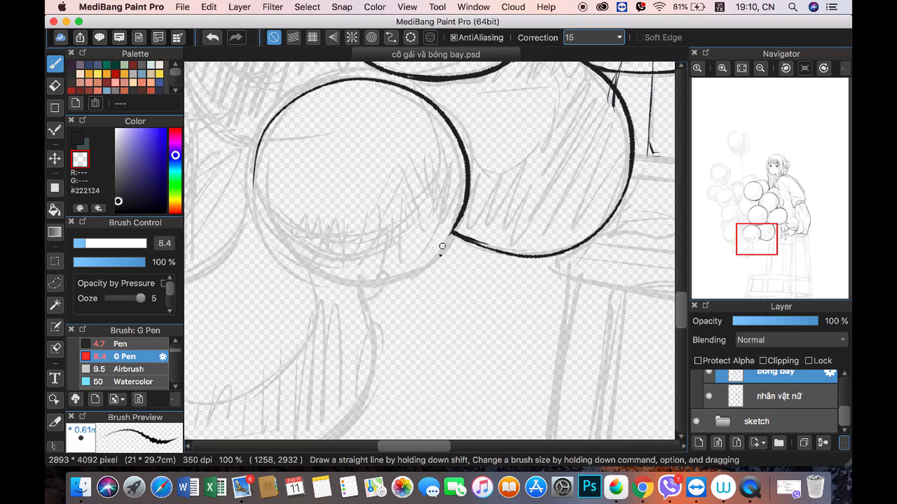
left_click(83, 141)
left_click_drag(262, 141, 415, 271)
key("super+z")
mouse_move(262, 136)
left_mouse_down()
mouse_move(353, 286)
mouse_move(455, 232)
left_mouse_up()
Step: Discard trial strokes left of the centre balloon and redraw the balloon's stem stroke
key("super+minus")
key("super+minus")
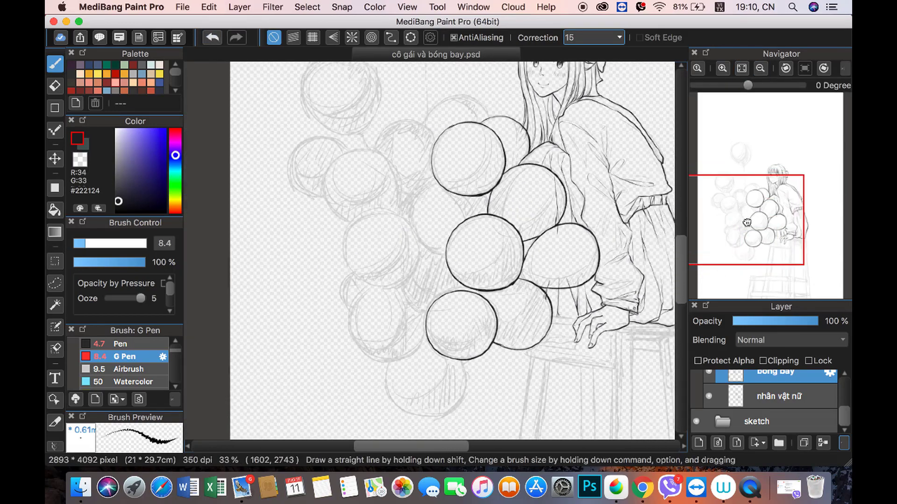
scroll(467, 210, "down", 3)
key("super+plus")
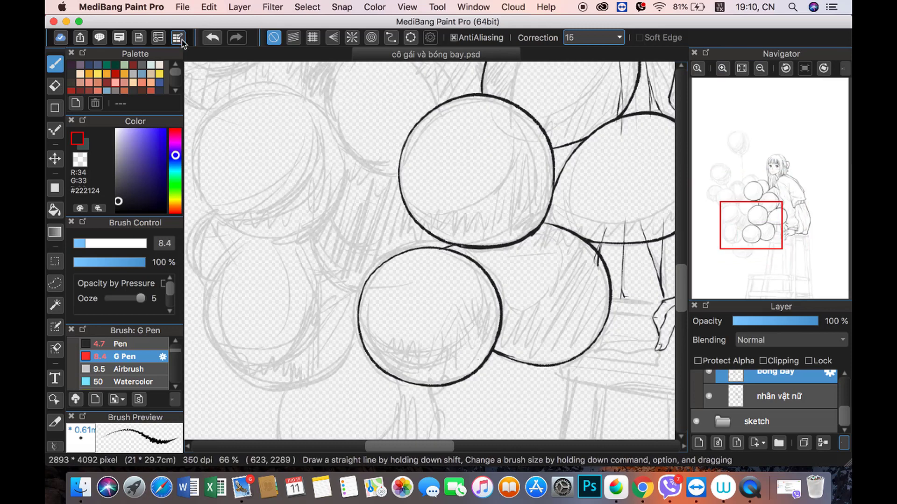
key("super+plus")
scroll(511, 177, "right", 2)
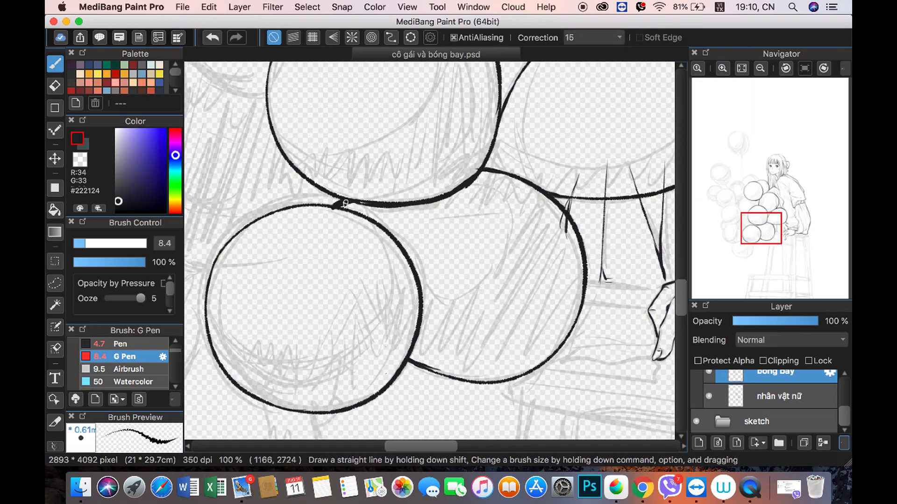
key("x")
key("x")
key("super+minus")
key("super+minus")
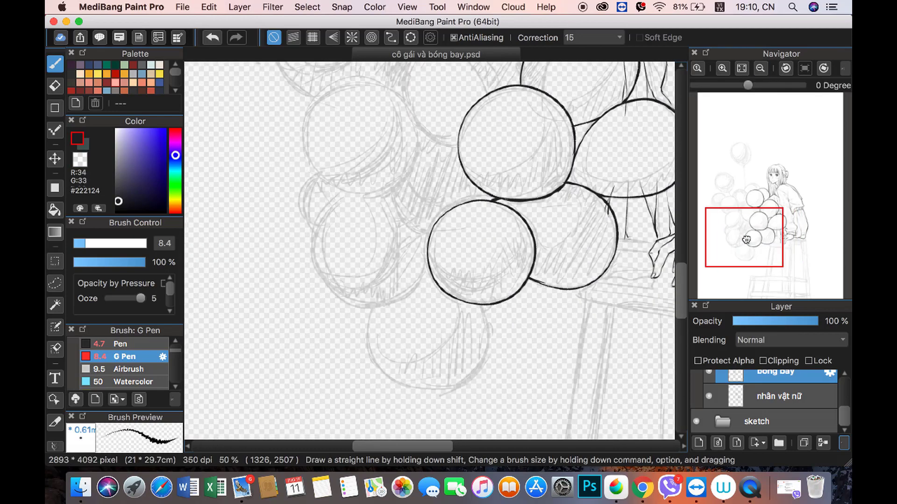
key("super+z")
key("super+plus")
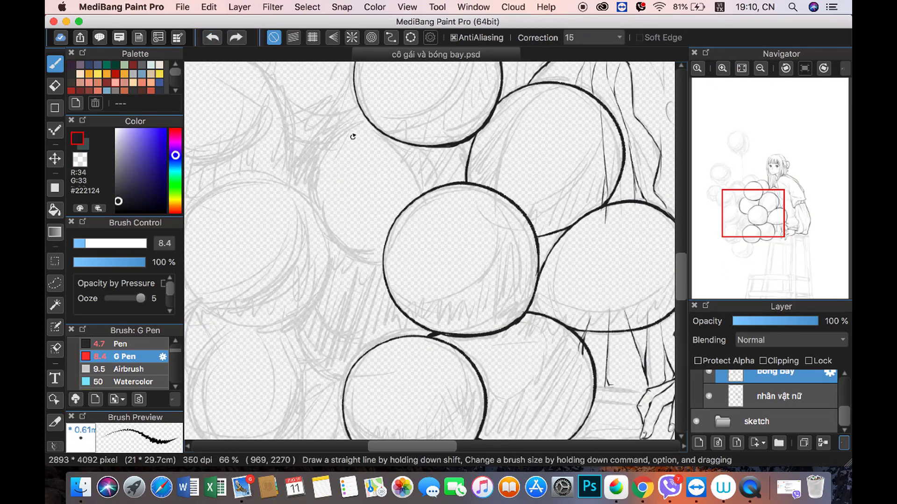
left_click_drag(371, 116, 314, 255)
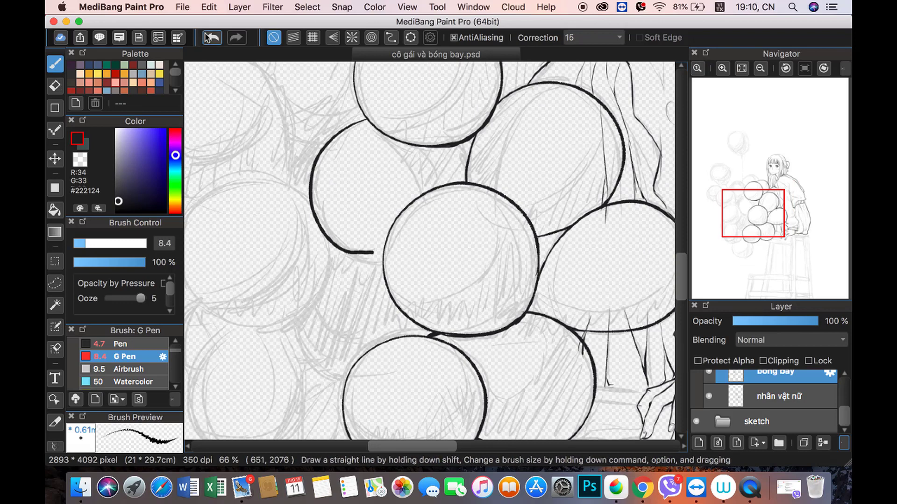
key("super+z")
key("super+z")
left_click_drag(369, 116, 383, 258)
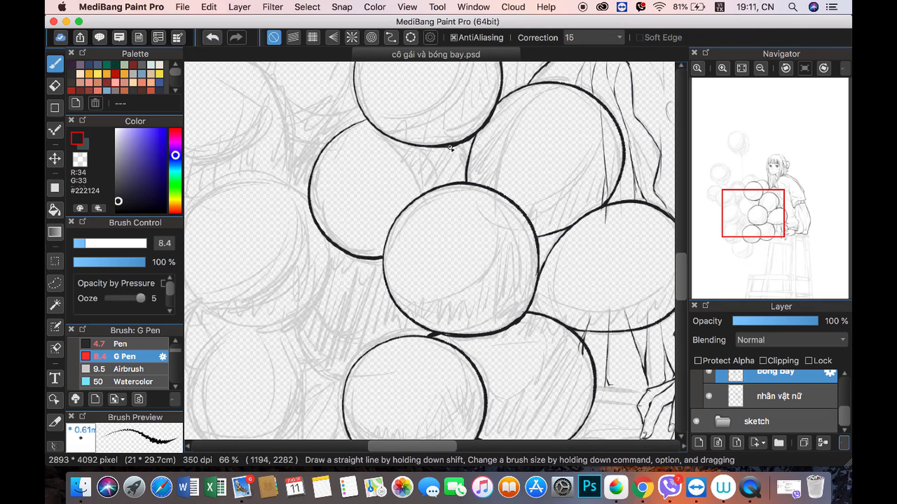
key("super+z")
left_click_drag(448, 143, 464, 183)
Step: Zoom out to view the whole girl and balloons, then save with File > Save
key("super+plus")
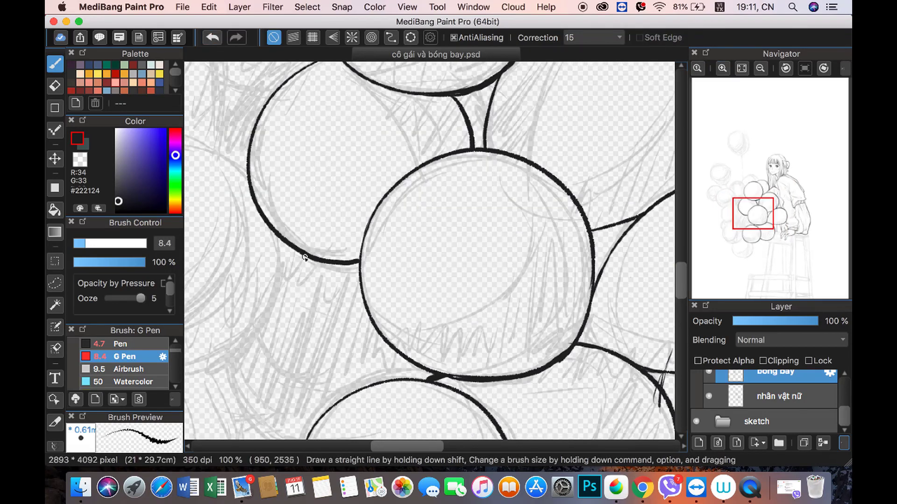
scroll(359, 263, "up", 3)
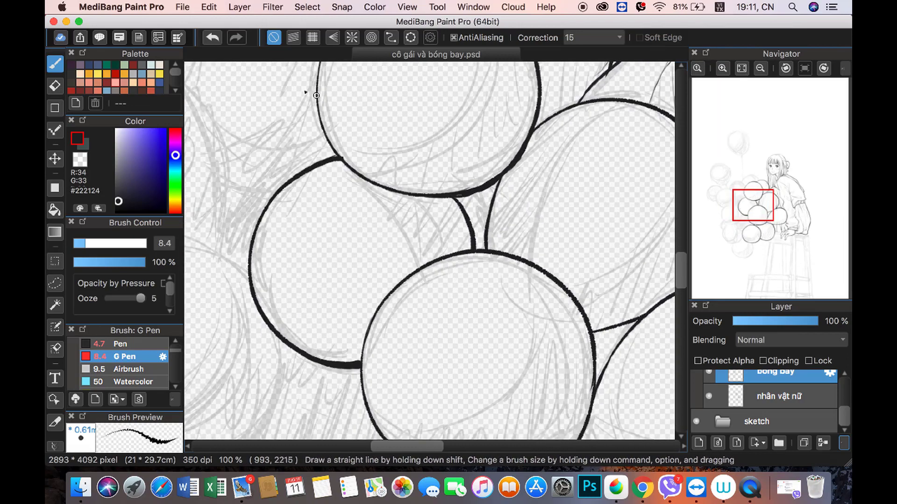
key("super+minus")
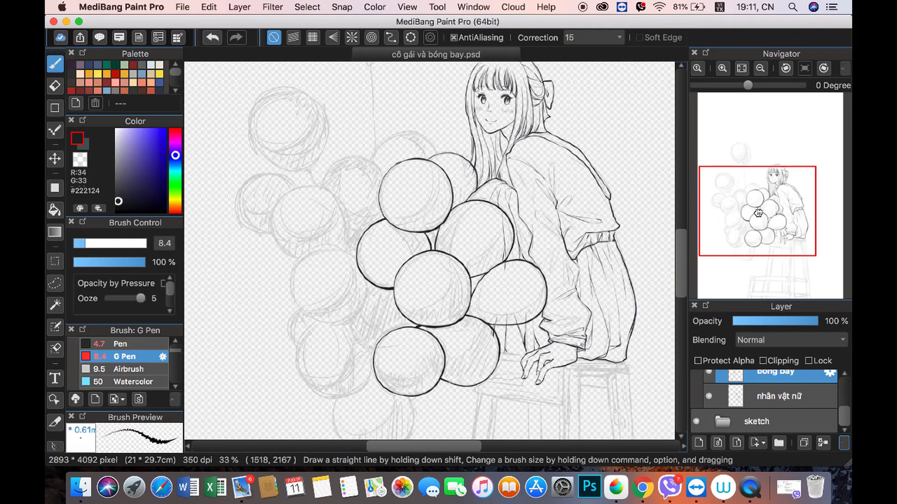
left_click(182, 6)
left_click(196, 133)
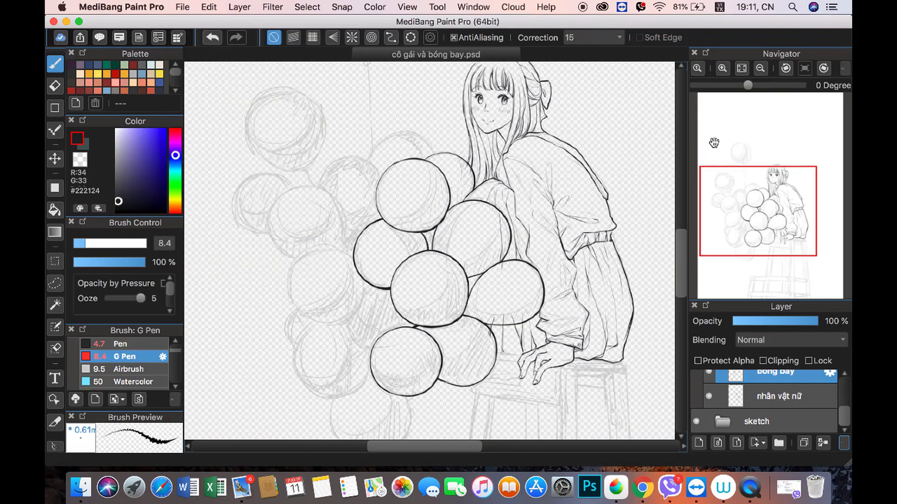
Step: Ink the detached top-left balloon's outline into a closed circle
key("super+plus")
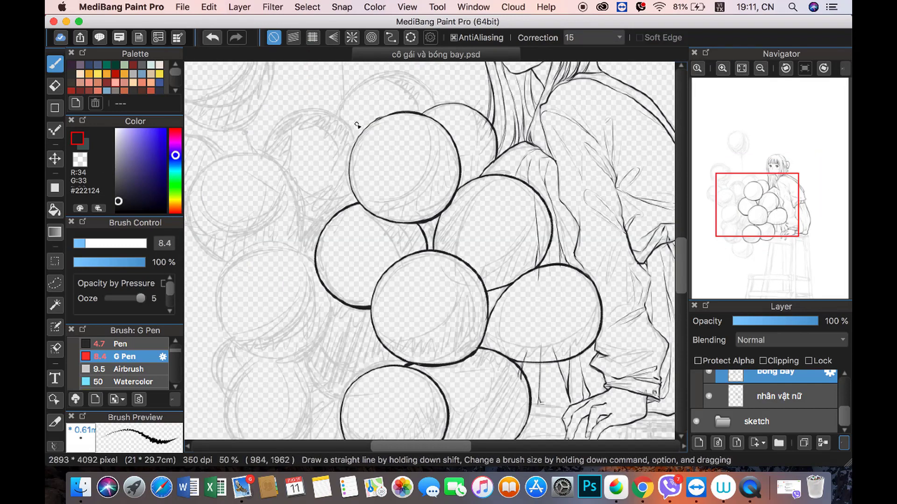
scroll(369, 101, "up", 5)
scroll(369, 100, "left", 5)
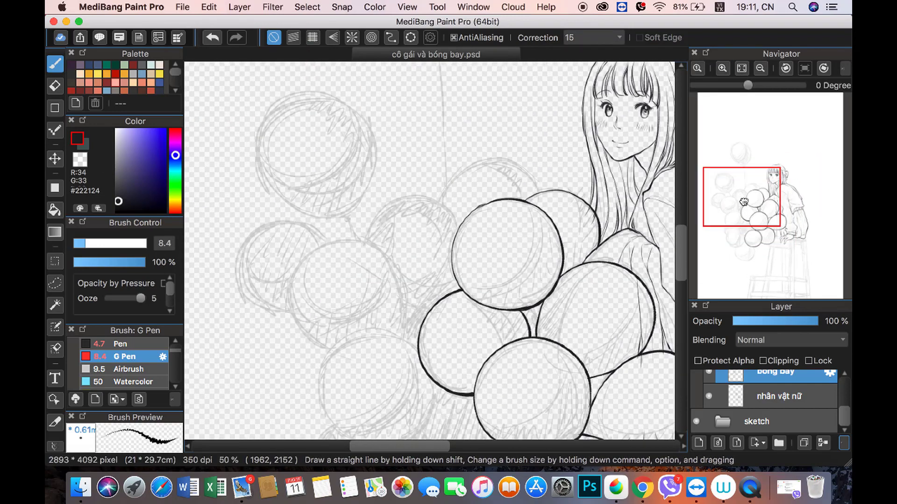
left_click_drag(249, 126, 339, 177)
key("super+z")
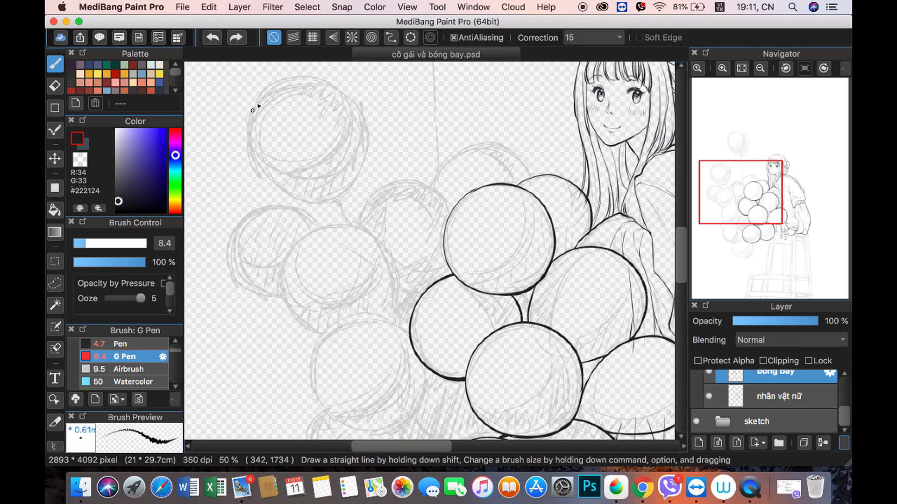
mouse_move(262, 96)
left_mouse_down()
mouse_move(338, 178)
mouse_move(322, 196)
left_mouse_up()
key("super+plus")
left_click_drag(733, 192, 736, 184)
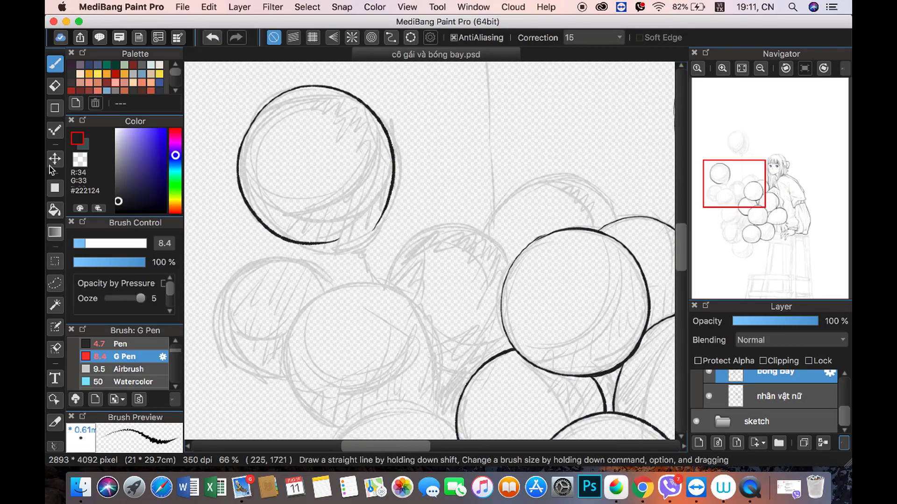
left_click(54, 284)
Step: Reshape the uneven stretch of balloon outline with a warp grid, then deselect
mouse_move(276, 219)
left_mouse_down()
mouse_move(346, 234)
mouse_move(293, 226)
mouse_move(313, 215)
mouse_move(340, 234)
mouse_move(349, 222)
left_mouse_up()
key("super+shift+t")
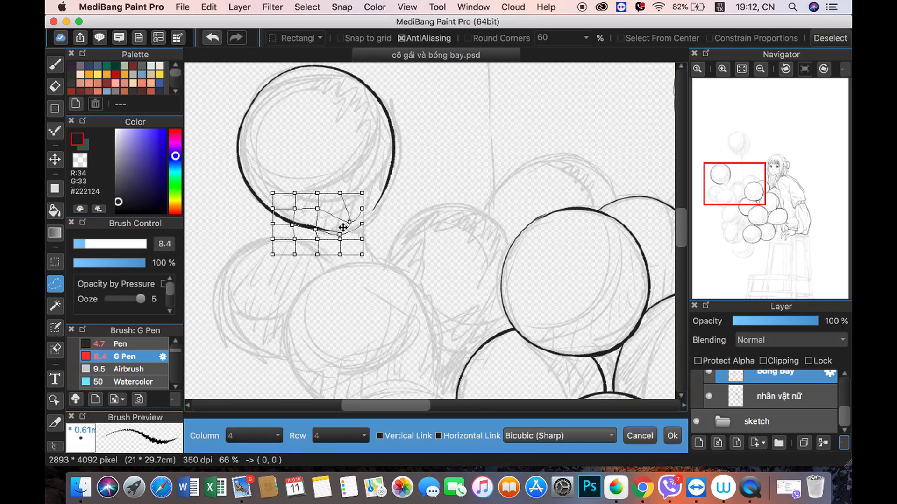
left_click(673, 436)
left_click(307, 6)
Step: Back on the pen, ink a stroke joining the right arc to the lower-left arc
left_click(323, 32)
key("b")
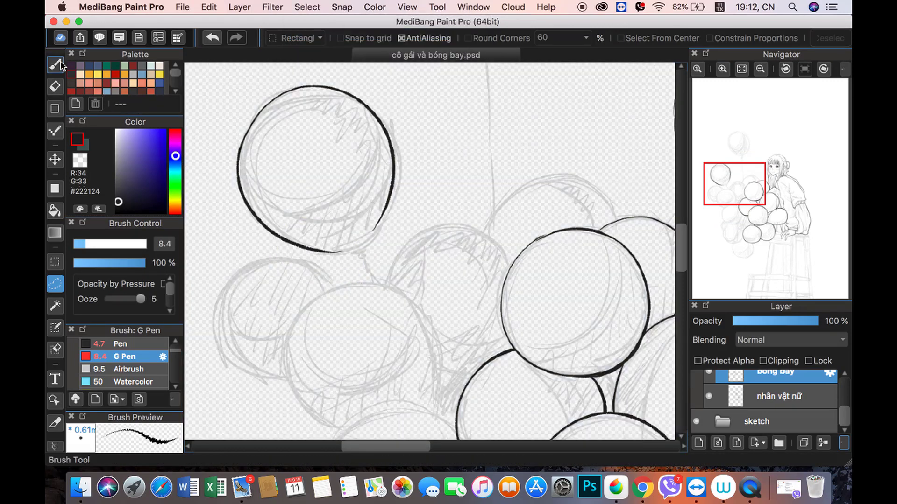
scroll(309, 202, "up", 1)
mouse_move(368, 180)
left_mouse_down()
mouse_move(279, 255)
mouse_move(349, 295)
left_mouse_up()
scroll(327, 224, "down", 5)
scroll(327, 225, "left", 3)
Step: After undoing two misplaced tries, ink the top arc of the central balloon
left_click_drag(330, 205, 528, 280)
key("super+z")
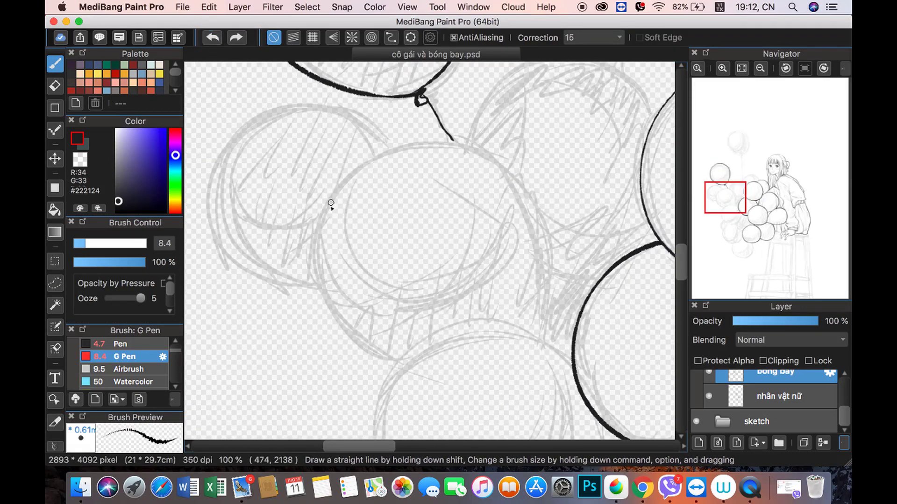
mouse_move(331, 204)
left_mouse_down()
mouse_move(546, 289)
mouse_move(528, 251)
left_mouse_up()
key("super+z")
key("super+z")
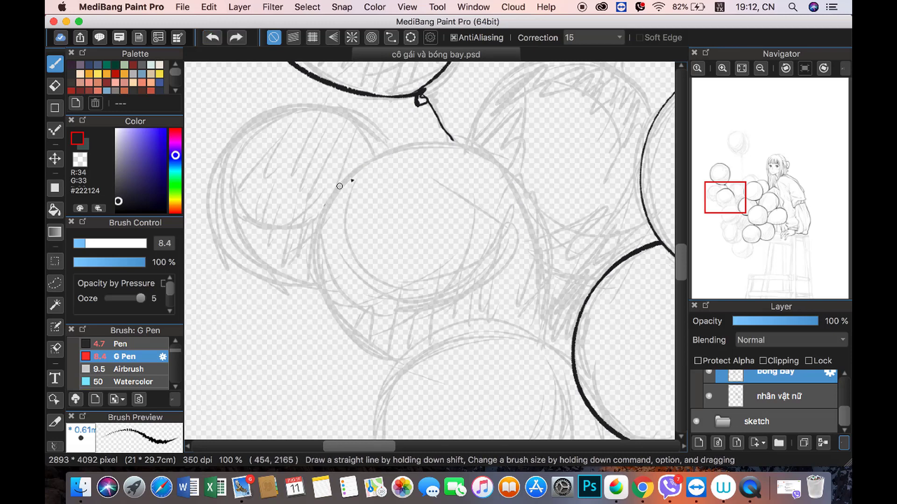
key("super+z")
mouse_move(339, 186)
left_mouse_down()
mouse_move(556, 247)
mouse_move(560, 271)
mouse_move(542, 348)
left_mouse_up()
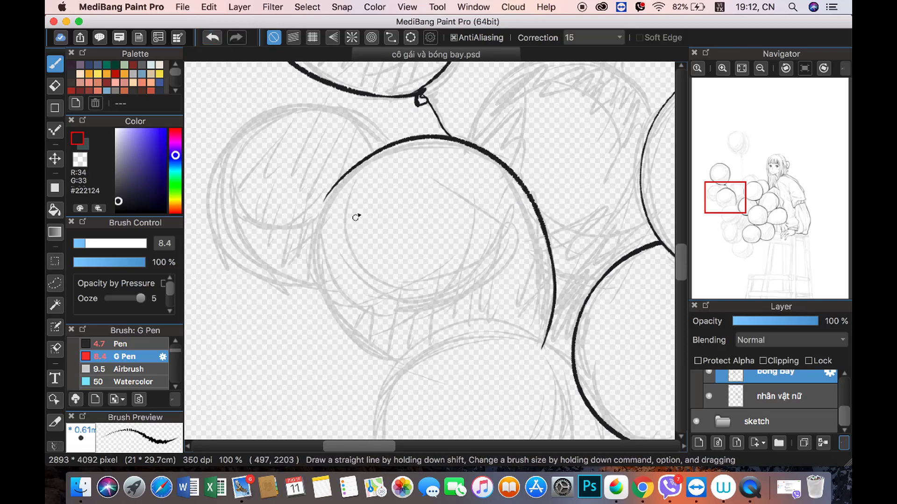
Step: Redraw the central balloon's left-side outline until it sits right
left_click_drag(334, 197, 387, 372)
key("super+z")
key("super+shift+z")
key("super+z")
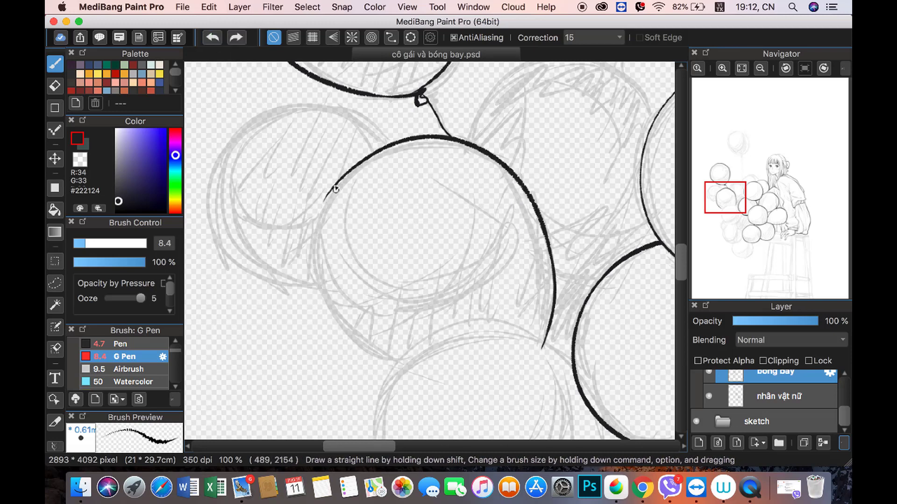
left_click_drag(334, 189, 401, 372)
Step: Ink the top arc of the next balloon, checking its lower-left end with undo/redo
scroll(401, 369, "up", 5)
scroll(402, 369, "right", 6)
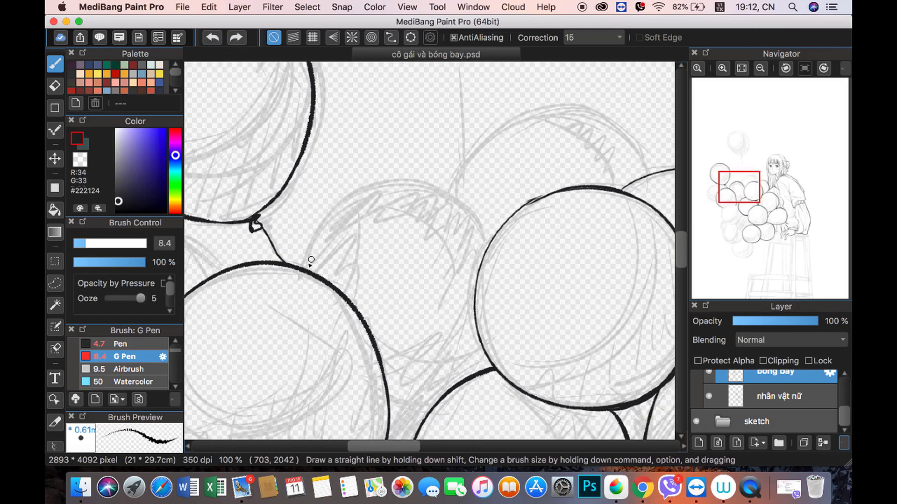
left_click_drag(302, 266, 497, 256)
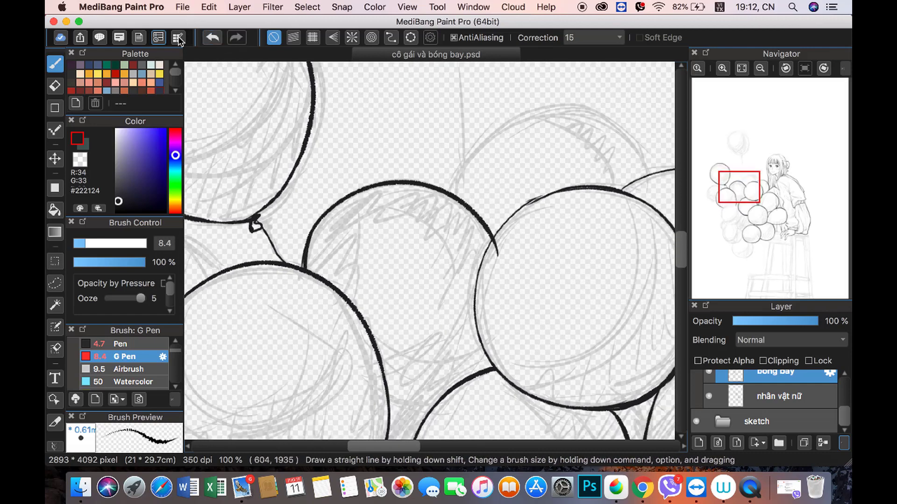
key("super+z")
key("super+shift+z")
key("super+z")
key("super+shift+z")
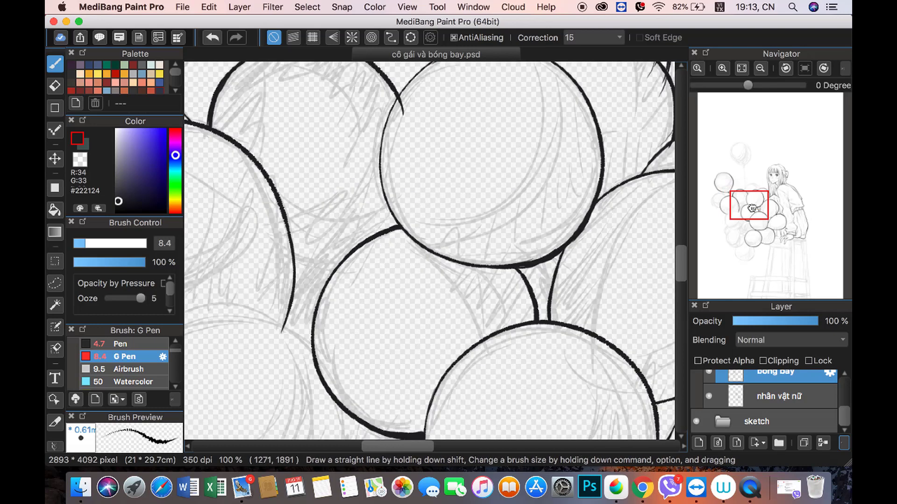
Step: Try a short stroke between the balloons and undo it
scroll(300, 286, "down", 3)
scroll(301, 286, "right", 3)
mouse_move(249, 244)
left_mouse_down()
mouse_move(295, 261)
mouse_move(257, 248)
left_mouse_up()
key("super+z")
Step: Erase the line tail overshooting into the balloon, then darken the right balloon's upper-left outline
key("x")
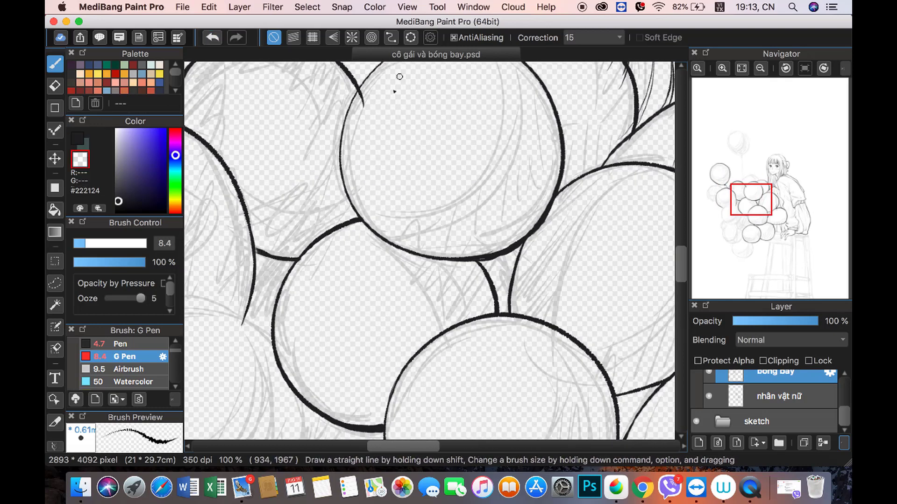
left_click_drag(363, 106, 363, 92)
scroll(358, 98, "up", 2)
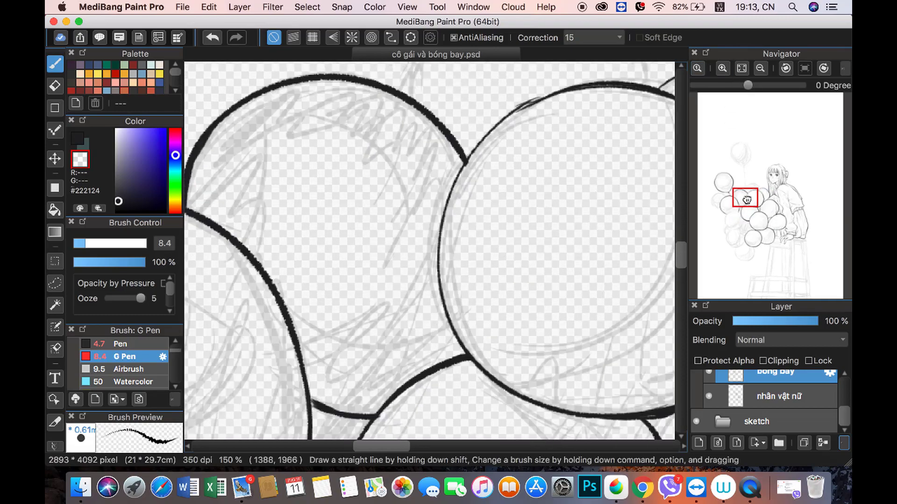
scroll(419, 89, "up", 2)
key("x")
left_click_drag(429, 186, 530, 116)
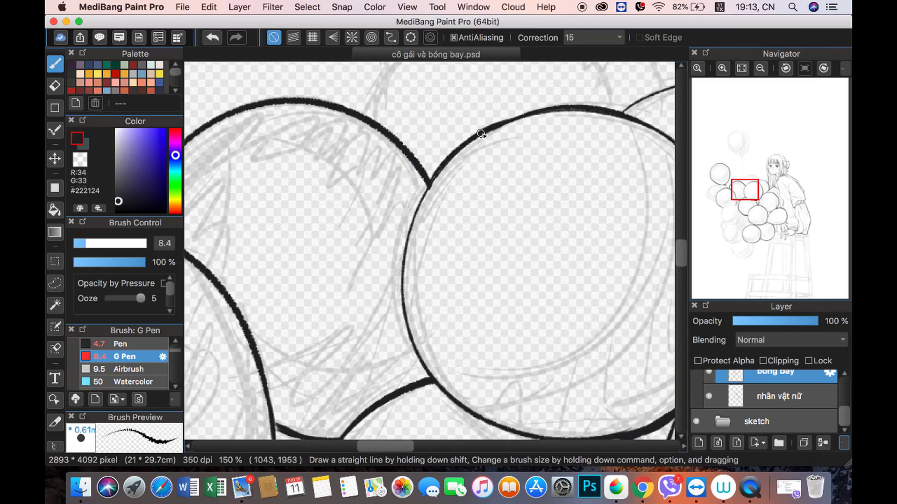
Step: Zoom out and move to the girl's sketched face with Layer6 active
left_click(760, 68)
left_click(760, 68)
left_click(183, 7)
left_click(209, 138)
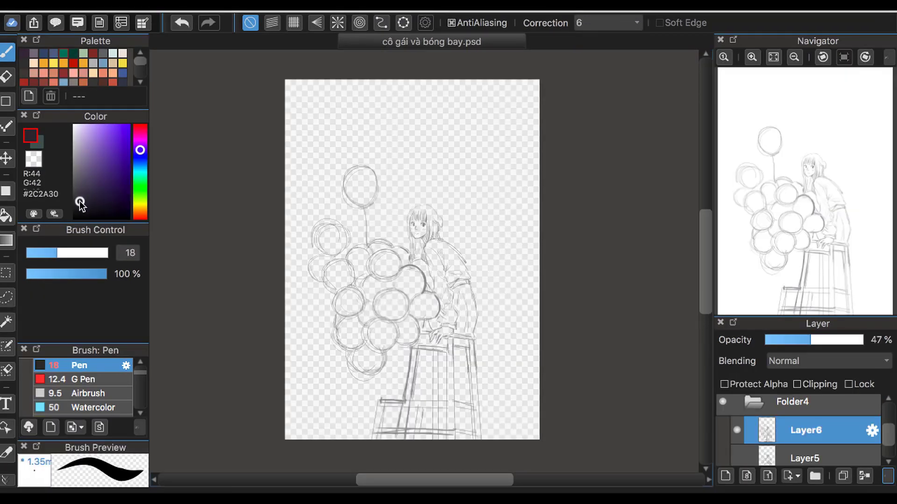
scroll(535, 131, "up", 3)
scroll(535, 130, "up", 1)
scroll(535, 131, "up", 1)
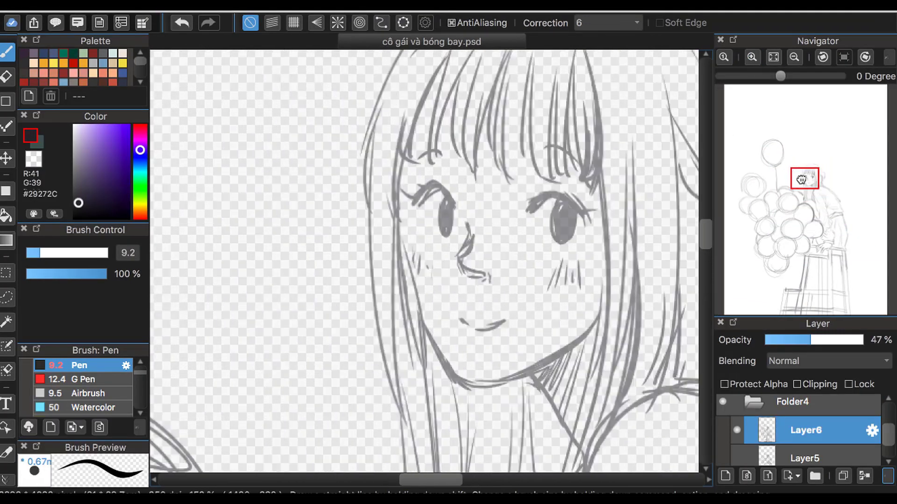
scroll(534, 131, "up", 1)
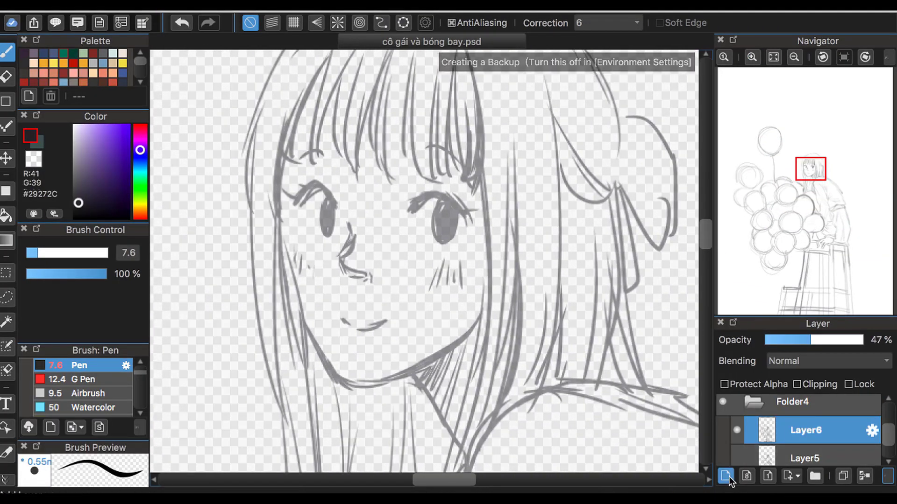
Step: Ink the strands of the girl's bangs, center to right
scroll(363, 118, "up", 3)
left_click_drag(330, 111, 318, 231)
left_click_drag(327, 131, 322, 232)
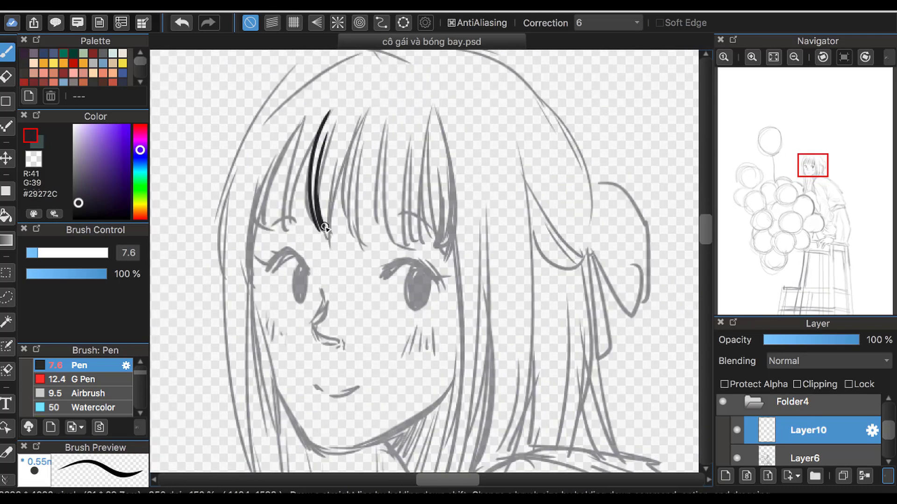
left_click_drag(371, 102, 344, 227)
left_click_drag(360, 157, 351, 230)
left_click_drag(37, 253, 35, 253)
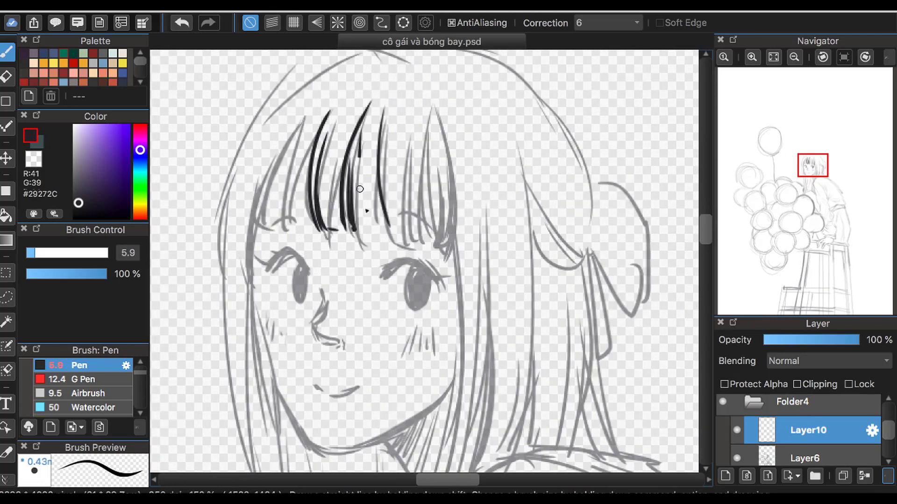
left_click_drag(382, 106, 391, 229)
left_click_drag(374, 187, 392, 237)
mouse_move(411, 113)
left_mouse_down()
mouse_move(403, 236)
mouse_move(441, 245)
mouse_move(462, 262)
mouse_move(455, 269)
left_mouse_up()
Step: Ink the left bangs strands and the left side of the hair down the face
left_click_drag(327, 113, 311, 227)
mouse_move(285, 157)
left_mouse_down()
mouse_move(275, 231)
mouse_move(257, 236)
left_mouse_up()
left_click_drag(313, 136, 294, 230)
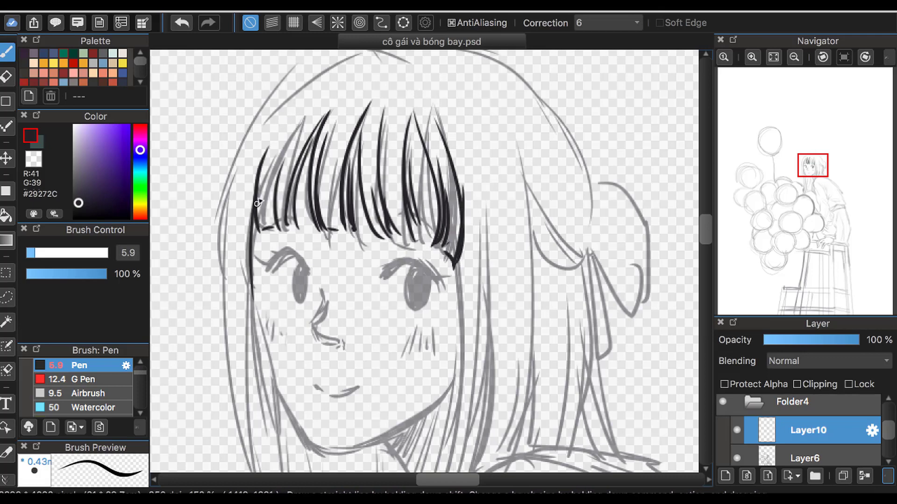
left_click_drag(263, 196, 250, 302)
left_click_drag(252, 280, 275, 469)
left_click_drag(245, 192, 256, 394)
left_click_drag(246, 123, 212, 323)
left_click_drag(228, 261, 216, 358)
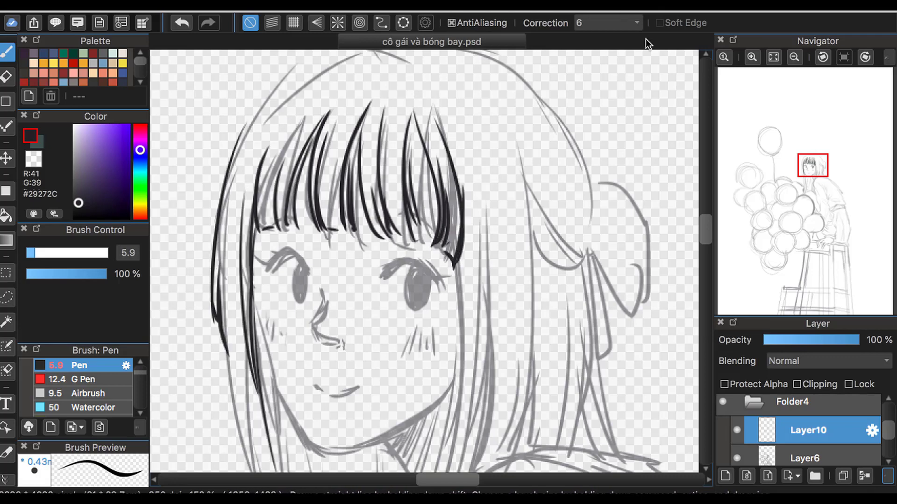
Step: Raise pen Correction to 11 and outline the right eye's iris
left_click(637, 22)
left_click(607, 124)
scroll(403, 128, "down", 3)
scroll(404, 127, "down", 2)
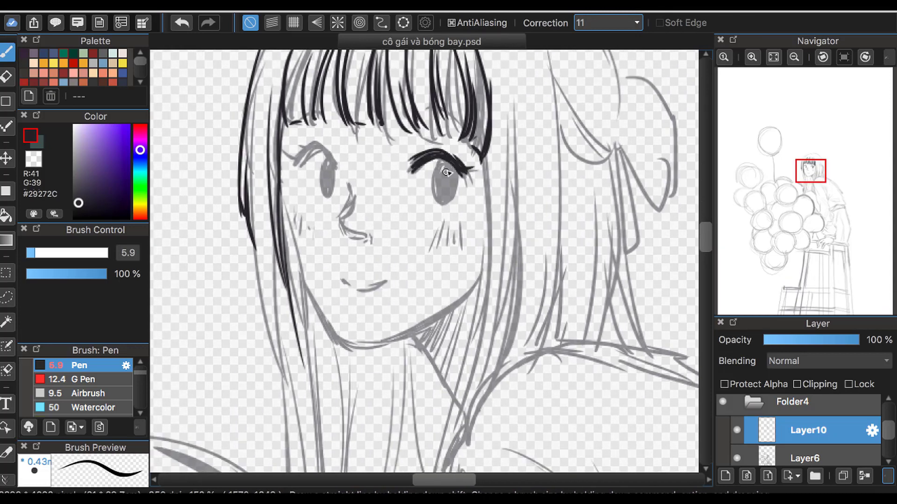
left_click_drag(438, 163, 456, 180)
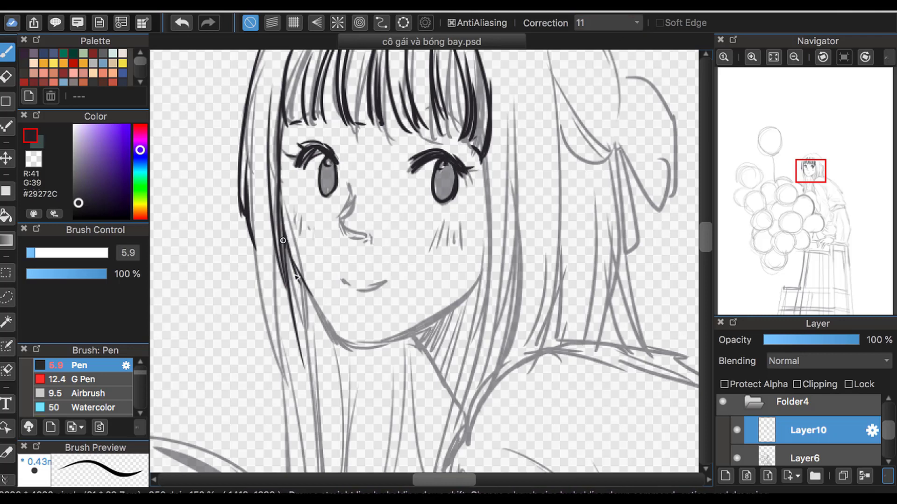
Step: Ink the right jawline, thin the left jawline by erasing, and add two long side hair strands
left_click_drag(358, 347, 477, 281)
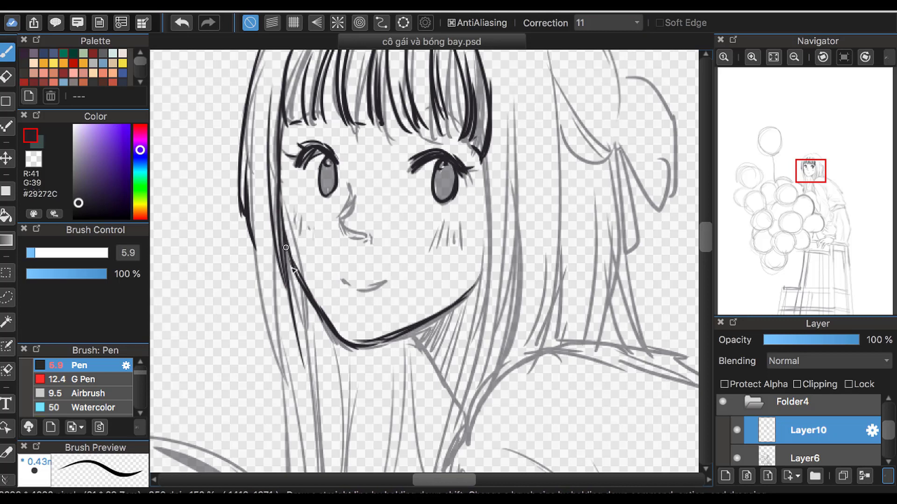
left_click(33, 160)
left_click_drag(294, 251, 337, 330)
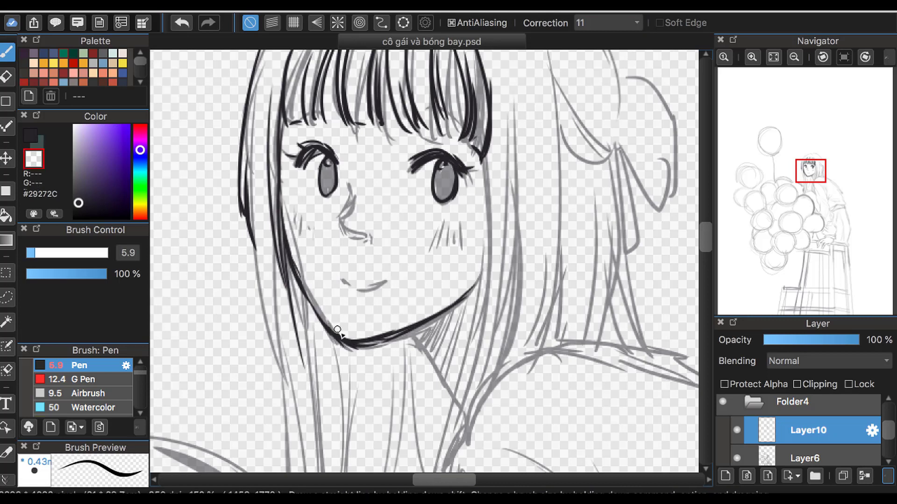
key("x")
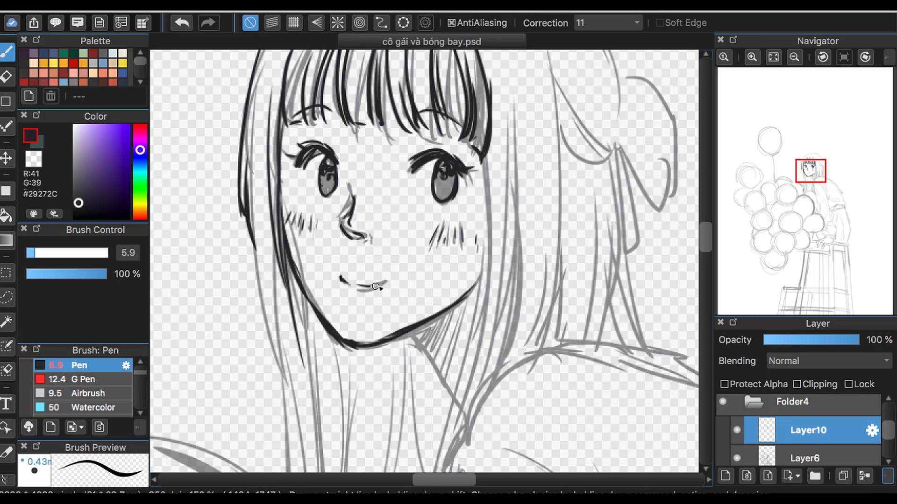
left_click_drag(490, 98, 457, 379)
left_click_drag(524, 97, 443, 456)
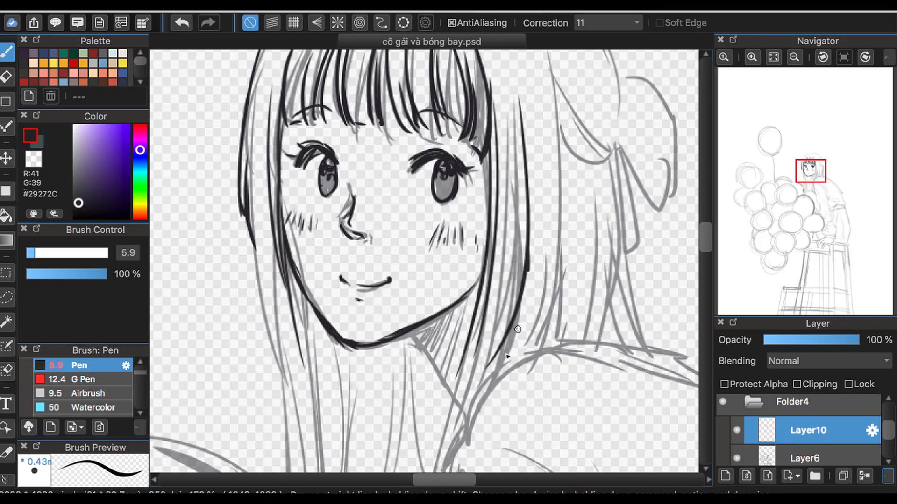
Step: Ink the top of the head, the hair bow, and strands running toward the shoulder
key("ctrl+minus")
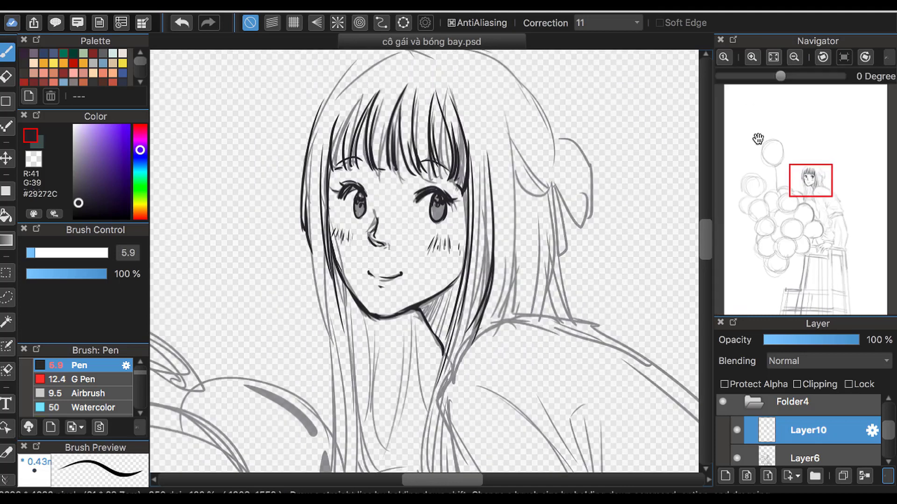
mouse_move(340, 187)
left_mouse_down()
mouse_move(444, 136)
mouse_move(571, 229)
mouse_move(532, 359)
mouse_move(492, 430)
left_mouse_up()
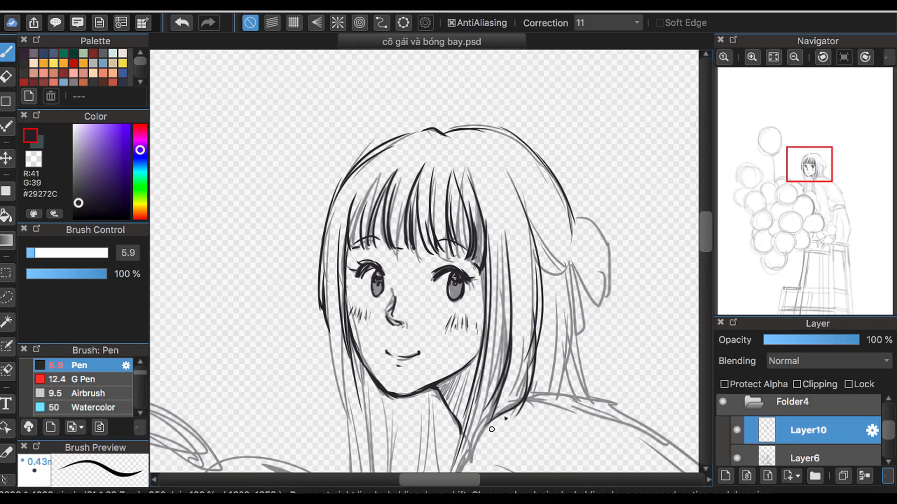
mouse_move(528, 222)
left_mouse_down()
mouse_move(584, 278)
mouse_move(577, 233)
left_mouse_up()
mouse_move(514, 188)
left_mouse_down()
mouse_move(568, 231)
mouse_move(602, 307)
mouse_move(593, 397)
left_mouse_up()
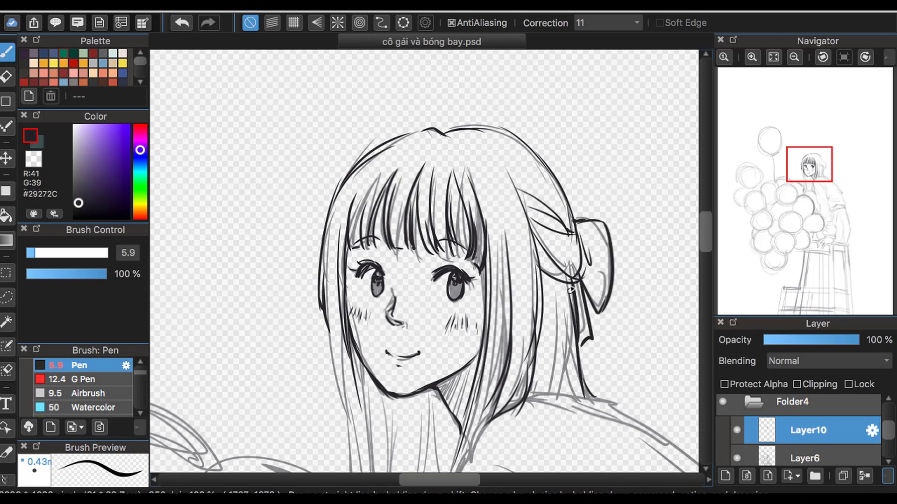
left_click_drag(526, 216, 542, 360)
left_click_drag(530, 295, 566, 395)
Step: Ink the neck, hair lines along the neck, and the curving shoulder and arm lines
scroll(682, 211, "down", 5)
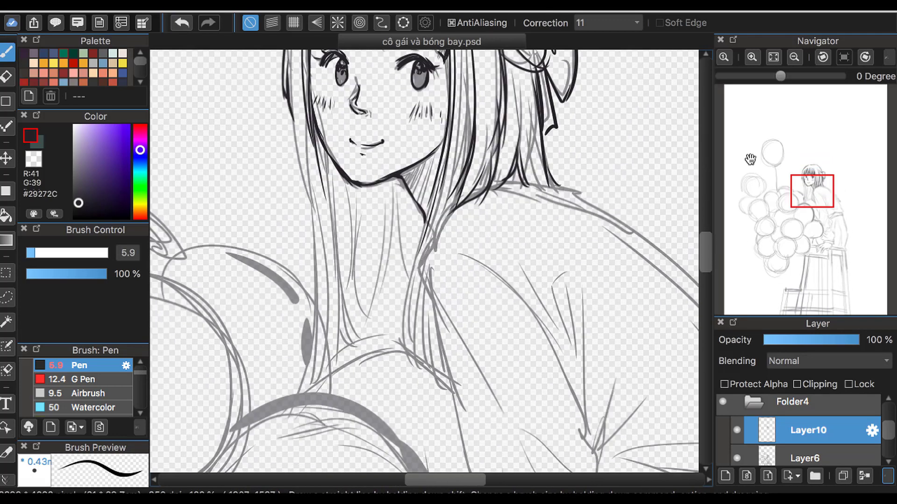
mouse_move(465, 204)
left_mouse_down()
mouse_move(419, 262)
mouse_move(449, 369)
left_mouse_up()
left_click_drag(426, 263, 553, 355)
mouse_move(467, 314)
left_mouse_down()
mouse_move(509, 369)
mouse_move(565, 401)
left_mouse_up()
left_click_drag(553, 357, 584, 444)
left_click_drag(465, 177, 407, 290)
left_click_drag(439, 161, 392, 331)
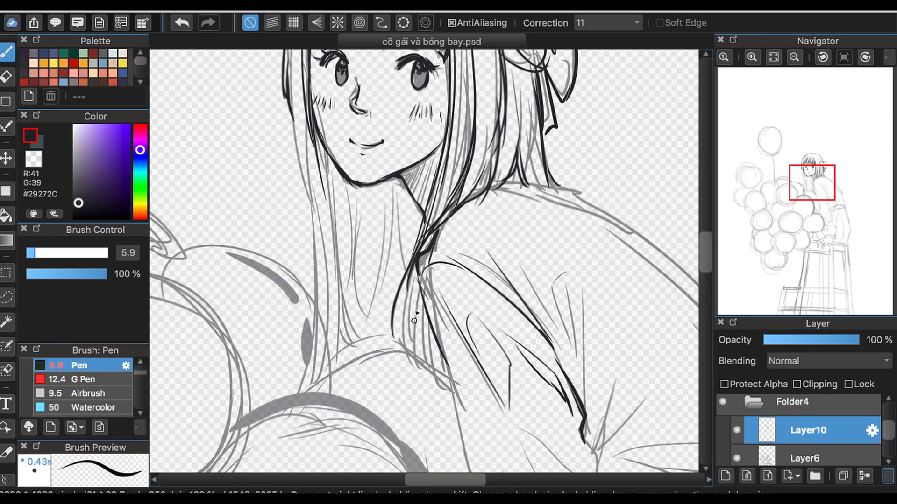
left_click_drag(309, 384, 434, 365)
Step: Ink the left hair outline and the lines between neck, chin and chest
left_click_drag(285, 80, 316, 336)
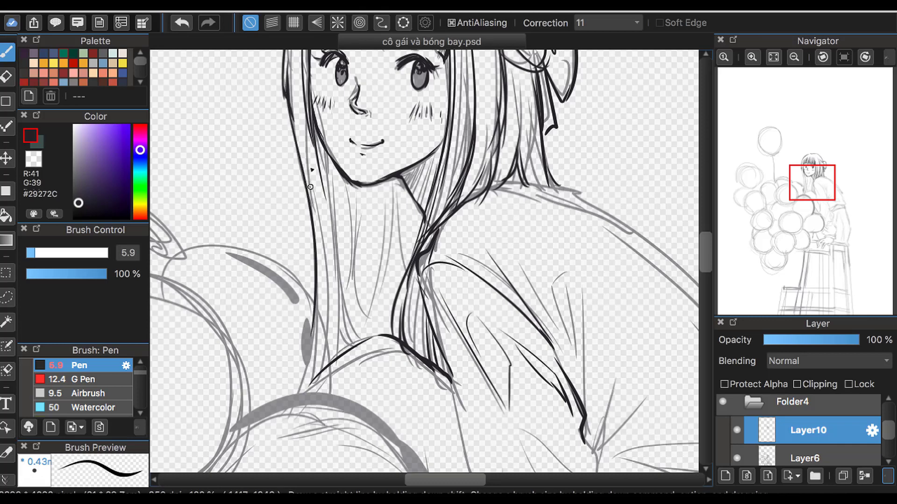
left_click_drag(307, 142, 332, 362)
left_click_drag(158, 283, 309, 284)
left_click_drag(318, 297, 299, 393)
left_click_drag(329, 156, 355, 245)
left_click_drag(351, 246, 359, 359)
mouse_move(379, 180)
left_mouse_down()
mouse_move(395, 281)
mouse_move(407, 262)
mouse_move(385, 327)
mouse_move(368, 205)
left_mouse_up()
Step: Ink the right shoulder and arm line plus fold lines on the sleeve
key("ctrl+minus")
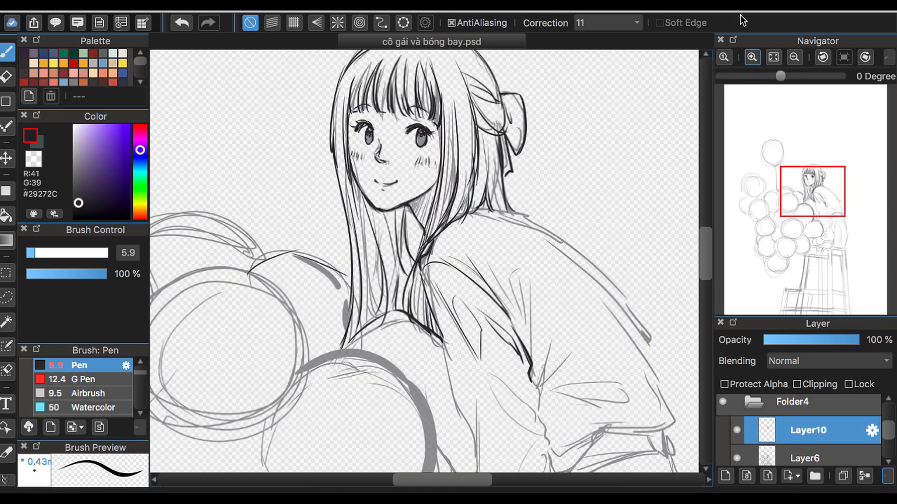
mouse_move(477, 210)
left_mouse_down()
mouse_move(561, 236)
mouse_move(656, 348)
mouse_move(525, 231)
mouse_move(616, 293)
mouse_move(654, 362)
left_mouse_up()
left_click_drag(603, 290, 664, 397)
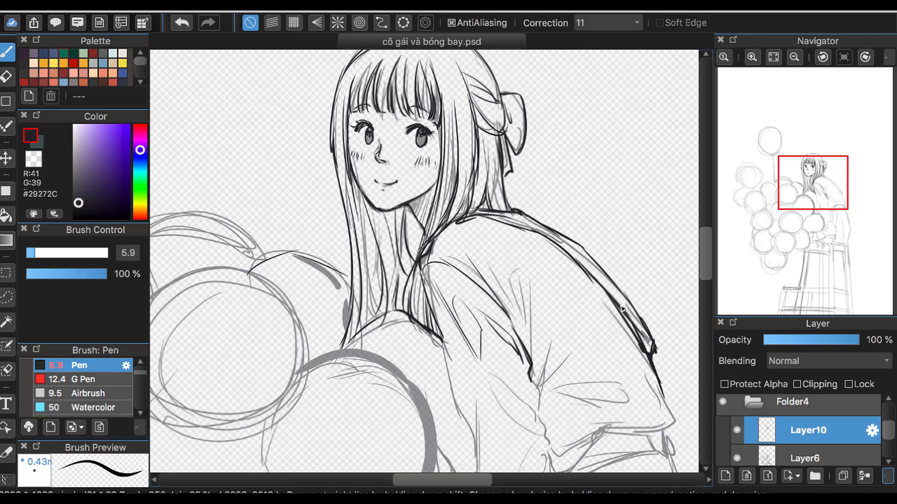
left_click_drag(626, 306, 630, 327)
mouse_move(527, 276)
left_mouse_down()
mouse_move(532, 357)
mouse_move(528, 343)
left_mouse_up()
left_click_drag(540, 308, 541, 376)
left_click_drag(572, 350, 544, 378)
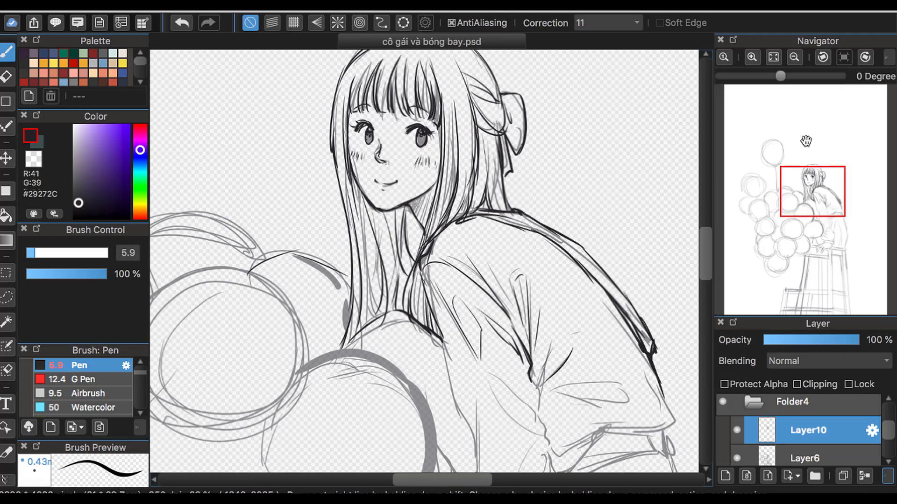
Step: Ink the back line and close the fold loop on the sleeve
left_click_drag(766, 200, 765, 202)
left_click_drag(448, 320, 480, 438)
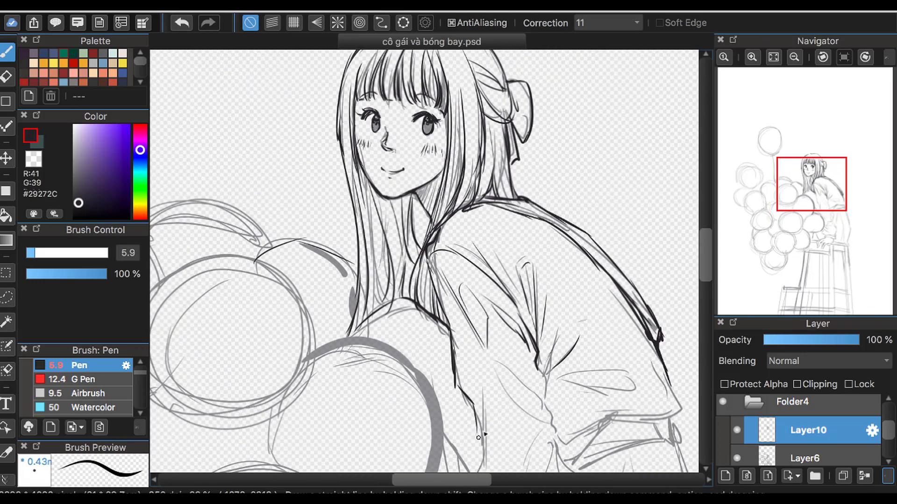
left_click_drag(485, 393, 486, 448)
left_click_drag(493, 370, 544, 420)
left_click_drag(499, 401, 547, 434)
left_click_drag(537, 368, 550, 426)
mouse_move(556, 379)
left_mouse_down()
mouse_move(593, 392)
mouse_move(591, 376)
left_mouse_up()
left_click_drag(553, 381, 580, 402)
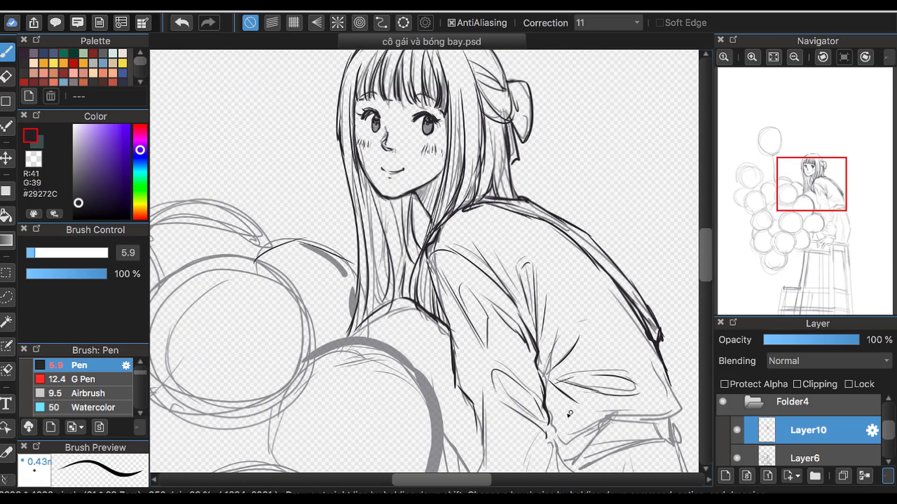
Step: Ink the sleeve's small marks, fold lines and top edge
scroll(805, 200, "down", 2)
left_click_drag(805, 200, 805, 205)
left_click_drag(486, 299, 488, 348)
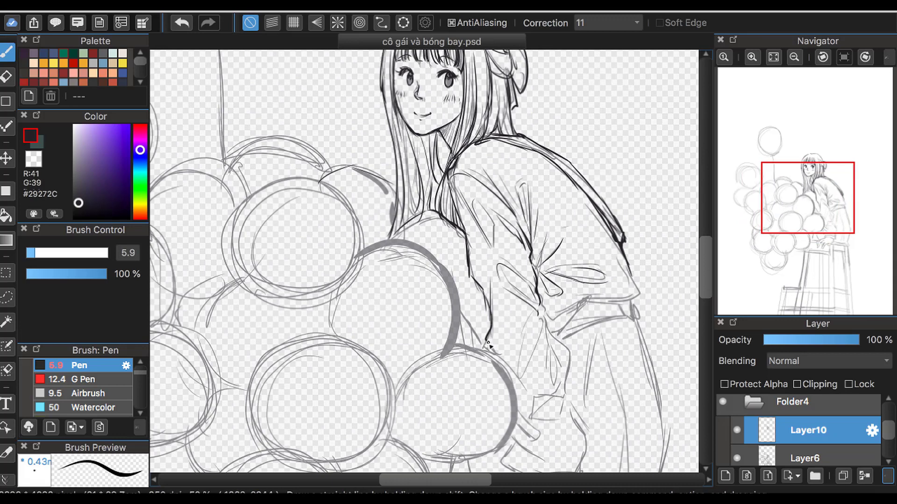
mouse_move(537, 322)
left_mouse_down()
mouse_move(523, 339)
mouse_move(551, 392)
mouse_move(569, 381)
mouse_move(561, 401)
left_mouse_up()
left_click_drag(528, 411, 559, 401)
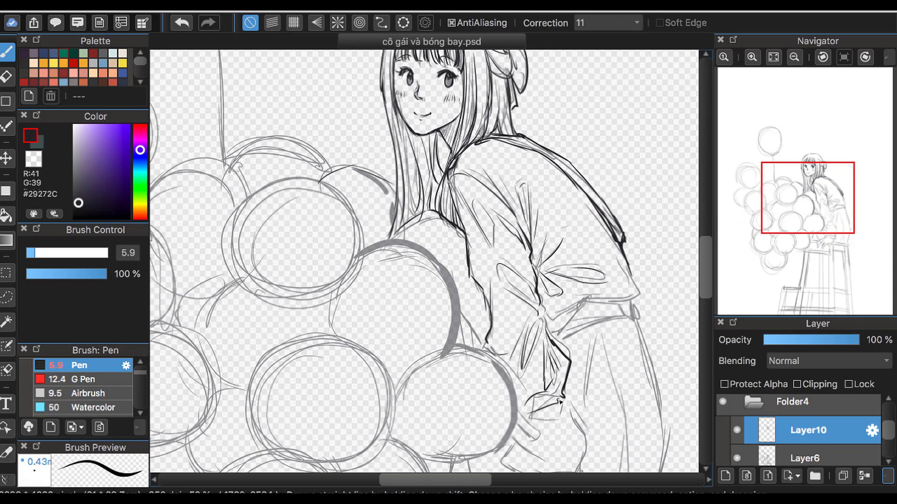
left_click_drag(578, 306, 562, 337)
mouse_move(577, 307)
left_mouse_down()
mouse_move(636, 300)
mouse_move(618, 321)
left_mouse_up()
mouse_move(621, 316)
left_mouse_down()
mouse_move(569, 327)
mouse_move(544, 384)
left_mouse_up()
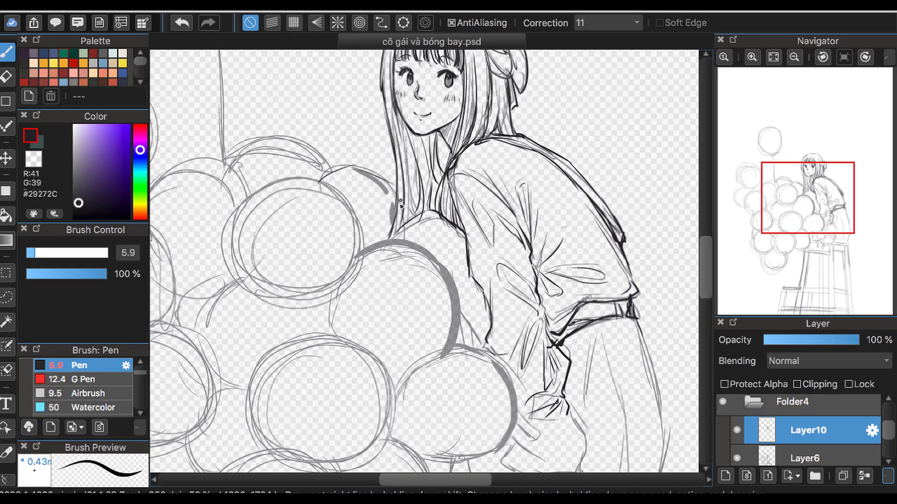
Step: Ink the balloon left of the girl and the tops of its neighbouring balloons
left_click_drag(315, 179, 390, 193)
left_click_drag(269, 196, 234, 252)
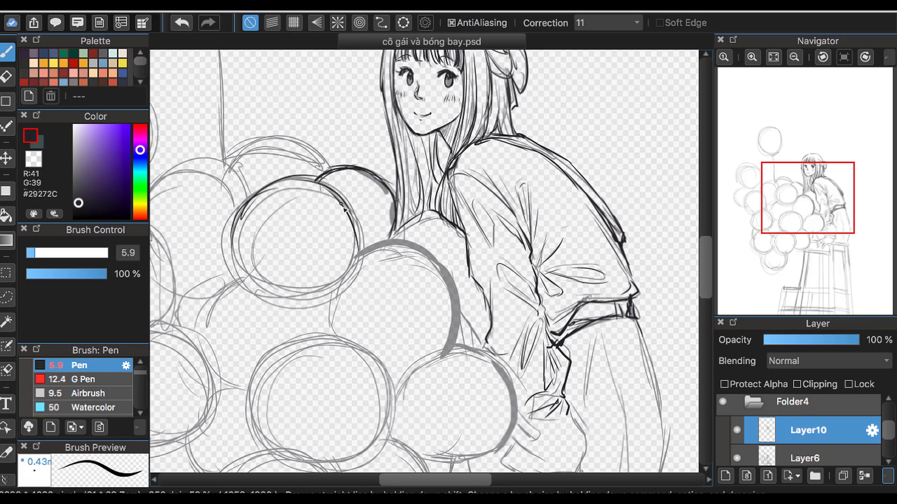
mouse_move(241, 220)
left_mouse_down()
mouse_move(355, 280)
mouse_move(343, 289)
mouse_move(357, 227)
left_mouse_up()
mouse_move(257, 282)
left_mouse_down()
mouse_move(271, 190)
mouse_move(329, 168)
left_mouse_up()
left_click_drag(219, 185, 327, 164)
left_click_drag(247, 140, 332, 161)
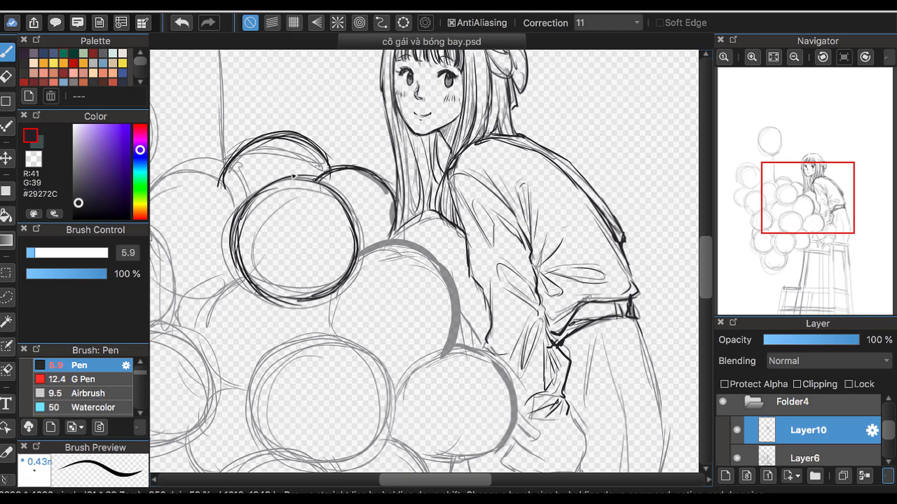
left_click_drag(236, 206, 163, 183)
Step: Outline another balloon lower in the cluster, retracing it for a bolder line
scroll(197, 180, "down", 5)
scroll(197, 181, "right", 4)
mouse_move(327, 239)
left_mouse_down()
mouse_move(288, 277)
mouse_move(351, 333)
mouse_move(407, 276)
left_mouse_up()
left_click_drag(385, 234, 407, 317)
mouse_move(285, 294)
left_mouse_down()
mouse_move(341, 226)
mouse_move(402, 239)
left_mouse_up()
left_click_drag(338, 131, 384, 216)
Step: Ink the hair line and the balloon's upper and left edges
left_click_drag(282, 120, 334, 89)
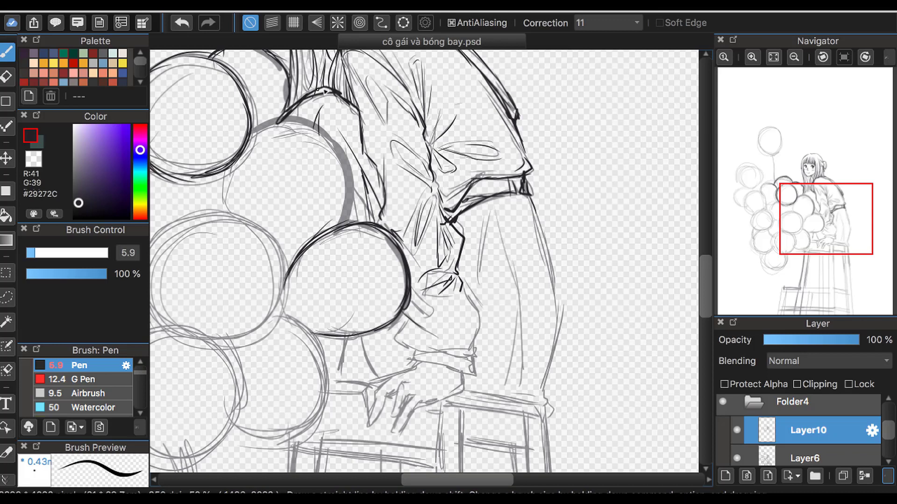
mouse_move(253, 140)
left_mouse_down()
mouse_move(310, 121)
mouse_move(348, 205)
left_mouse_up()
left_click_drag(280, 128, 360, 224)
left_click_drag(226, 174, 226, 216)
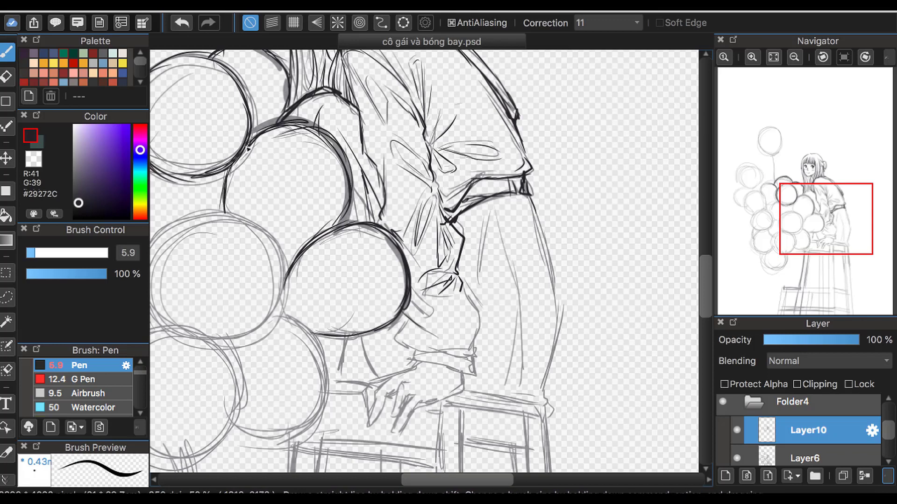
left_click_drag(250, 139, 273, 125)
left_click_drag(309, 123, 348, 226)
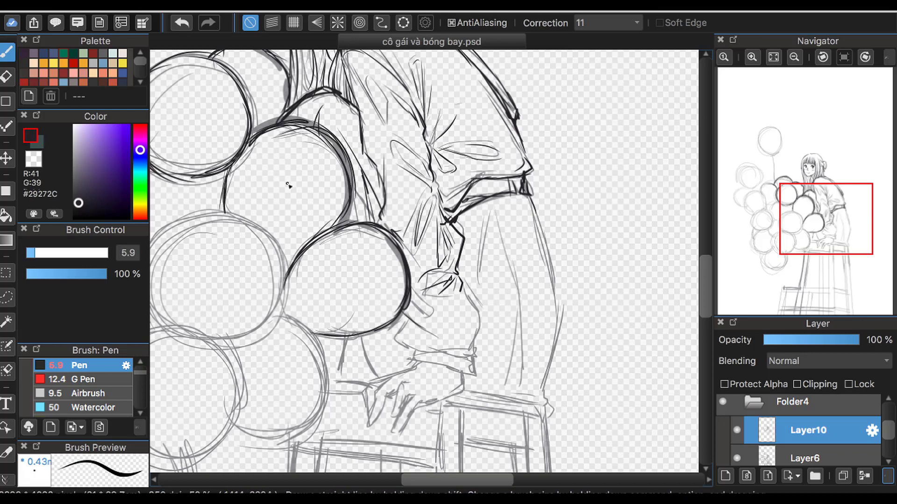
Step: Ink and thicken the sleeve's right edge and inner edges
left_click_drag(524, 192, 539, 407)
left_click_drag(543, 247, 559, 355)
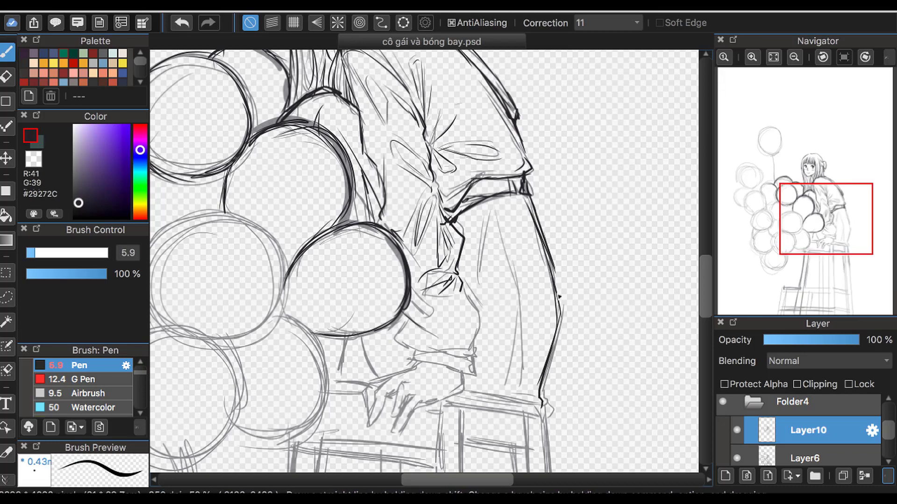
left_click_drag(485, 195, 512, 383)
left_click_drag(483, 254, 485, 348)
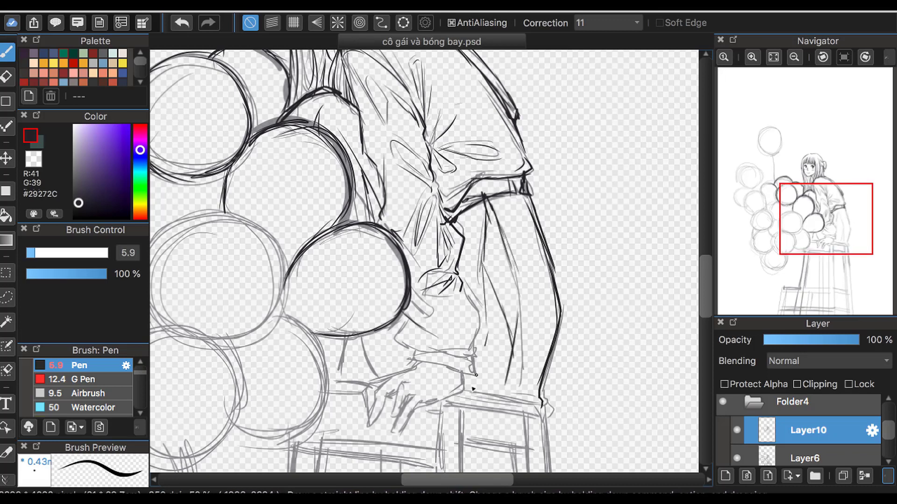
left_click_drag(481, 276, 472, 380)
Step: Ink the cuff edge and outline the hand beneath it
left_click_drag(460, 281, 477, 358)
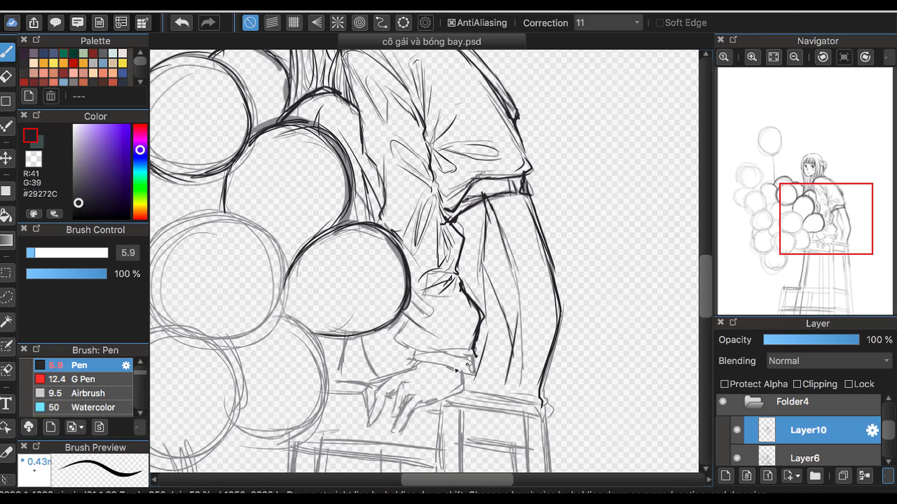
left_click_drag(423, 351, 473, 369)
mouse_move(414, 320)
left_mouse_down()
mouse_move(424, 353)
mouse_move(467, 322)
left_mouse_up()
left_click_drag(406, 334, 467, 319)
left_click_drag(416, 306, 402, 329)
Step: Set the pen width to 8 and ink the central balloon's outline
left_click_drag(369, 159, 386, 222)
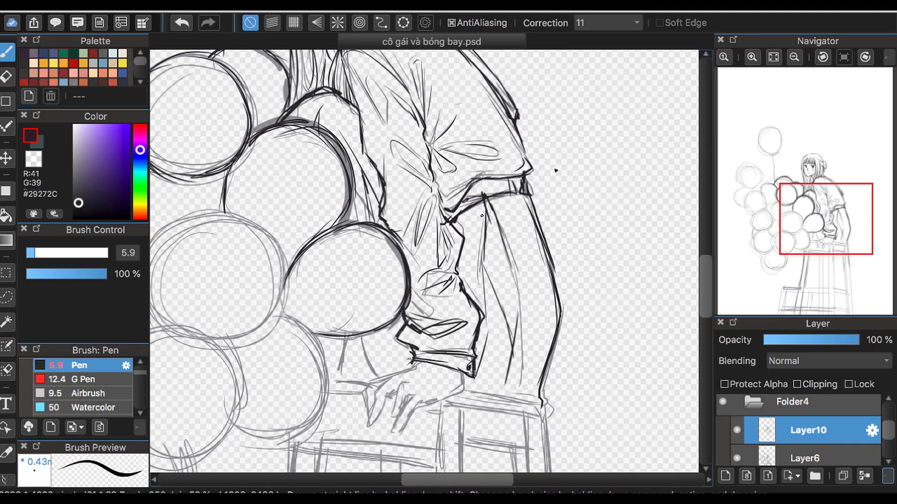
scroll(424, 261, "down", 3)
left_click(37, 255)
mouse_move(423, 253)
left_mouse_down()
mouse_move(401, 306)
mouse_move(456, 365)
left_mouse_up()
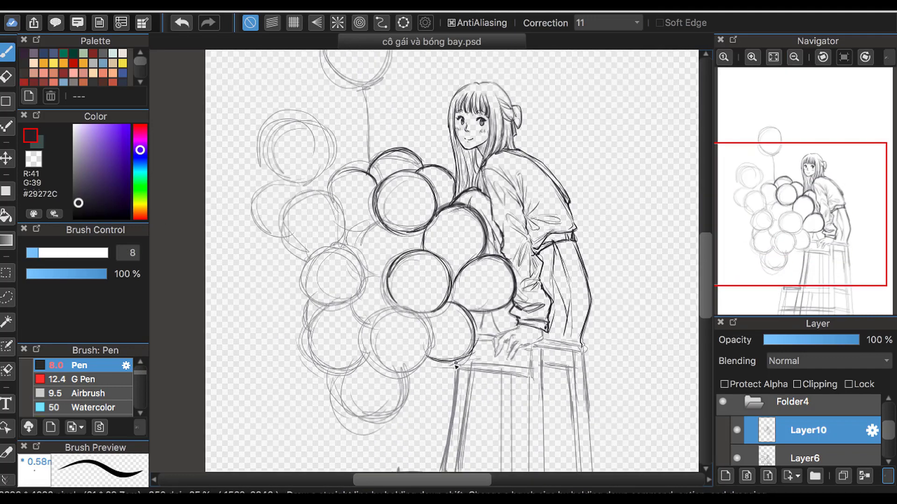
Step: Ink the upper-left balloons and trace the central balloon's edges
mouse_move(375, 181)
left_mouse_down()
mouse_move(327, 189)
mouse_move(350, 233)
left_mouse_up()
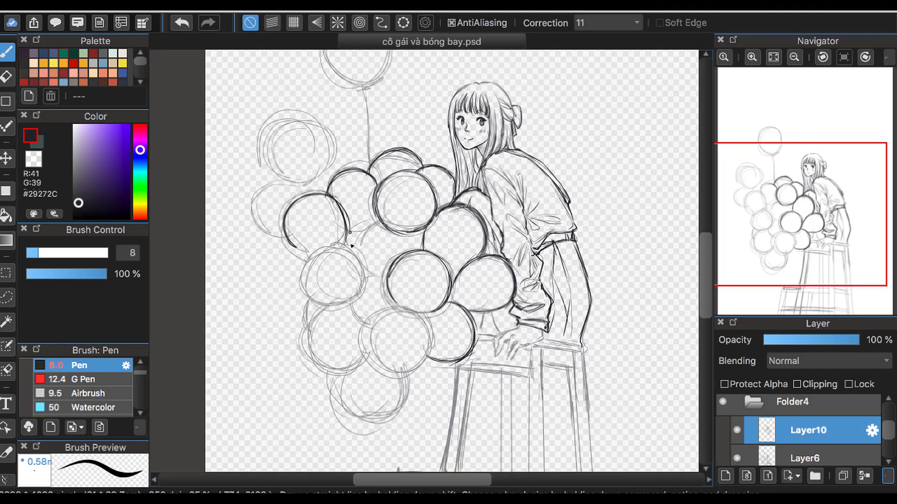
mouse_move(270, 166)
left_mouse_down()
mouse_move(302, 114)
mouse_move(321, 135)
mouse_move(281, 176)
mouse_move(319, 191)
mouse_move(276, 236)
mouse_move(395, 207)
mouse_move(392, 243)
left_mouse_up()
left_click_drag(392, 211, 453, 221)
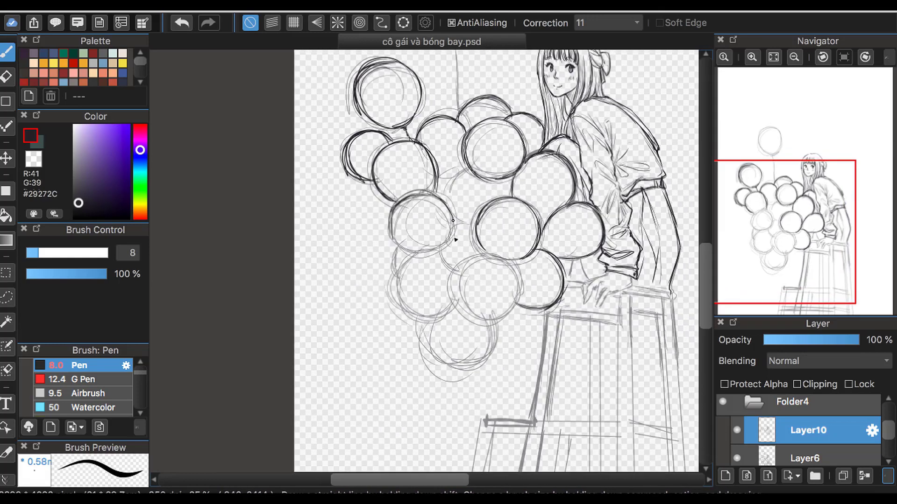
mouse_move(391, 228)
left_mouse_down()
mouse_move(435, 255)
mouse_move(447, 226)
left_mouse_up()
left_click_drag(462, 169, 467, 221)
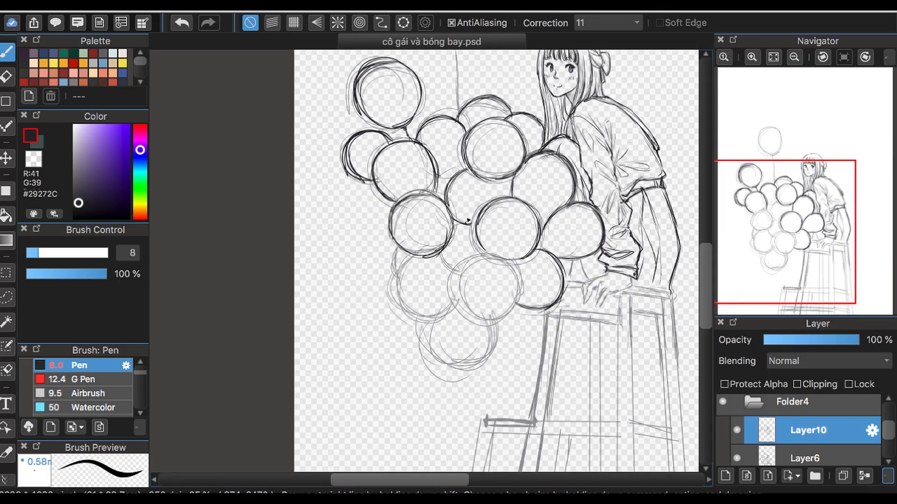
Step: Ink the outlines of the lower balloon and the left balloon
mouse_move(441, 267)
left_mouse_down()
mouse_move(509, 267)
mouse_move(500, 323)
left_mouse_up()
mouse_move(518, 281)
left_mouse_down()
mouse_move(460, 299)
mouse_move(481, 275)
left_mouse_up()
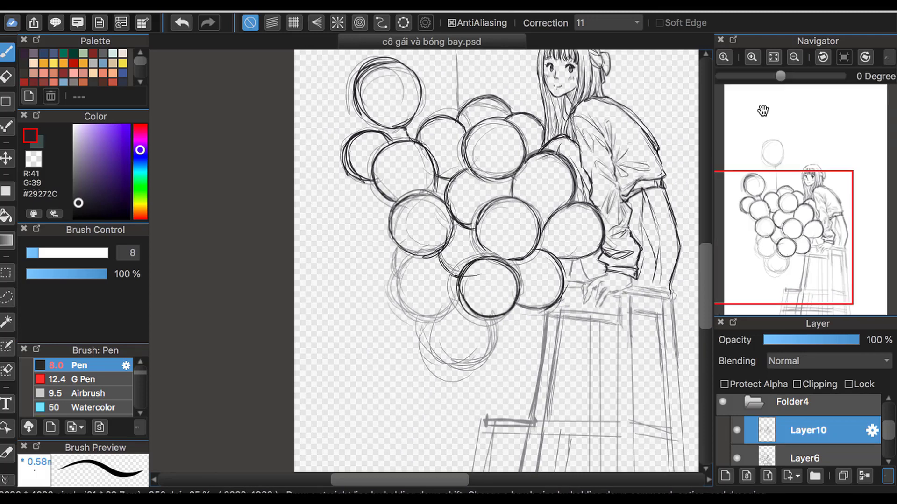
scroll(502, 253, "down", 3)
scroll(502, 252, "right", 4)
mouse_move(327, 215)
left_mouse_down()
mouse_move(364, 277)
mouse_move(333, 265)
mouse_move(317, 200)
mouse_move(345, 278)
mouse_move(418, 275)
mouse_move(383, 329)
left_mouse_up()
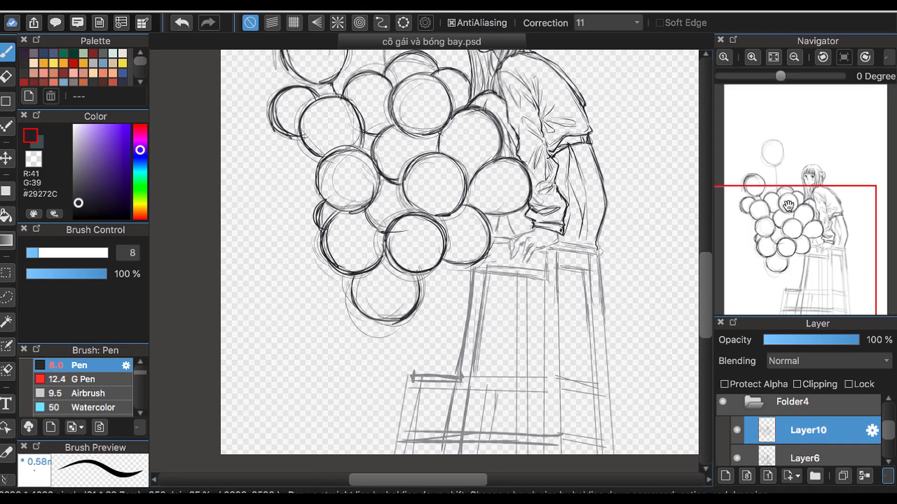
Step: Ink the lower balloon's outline and the top balloon with its string
scroll(388, 234, "up", 5)
mouse_move(352, 182)
left_mouse_down()
mouse_move(422, 163)
mouse_move(374, 212)
left_mouse_up()
left_click_drag(355, 163, 413, 215)
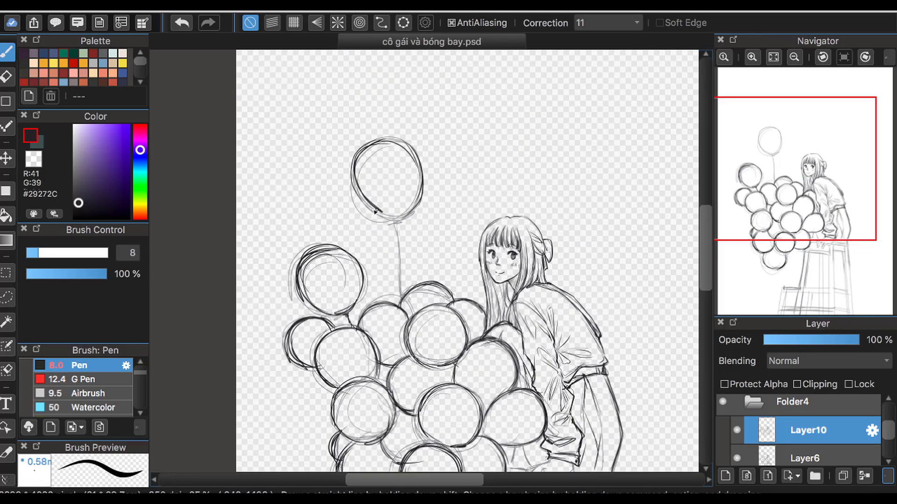
mouse_move(353, 182)
left_mouse_down()
mouse_move(402, 220)
mouse_move(402, 294)
left_mouse_up()
scroll(400, 291, "down", 2)
scroll(446, 275, "up", 2)
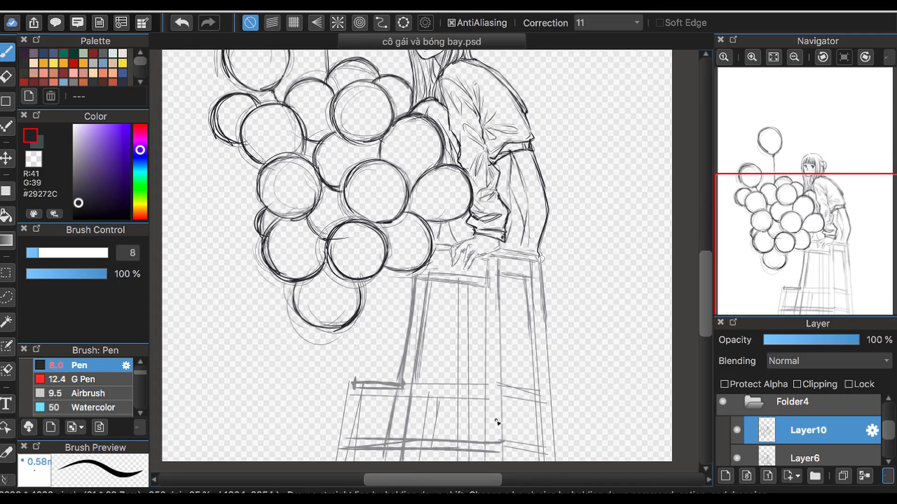
Step: Zoom in to ink vertical lines beneath the balloon and outline the hand below the cuff
left_click(752, 57)
left_click_drag(410, 199, 408, 236)
left_click_drag(435, 201, 444, 243)
left_click_drag(428, 195, 442, 246)
left_click_drag(526, 241, 491, 273)
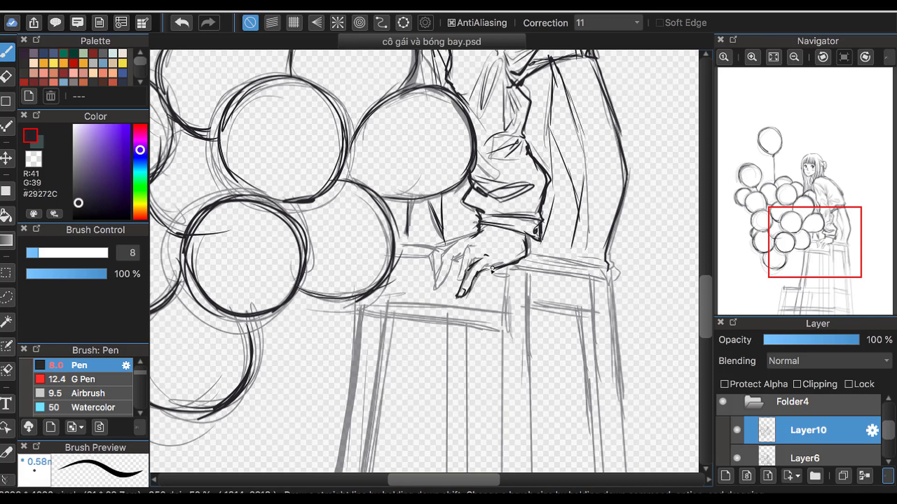
left_click(752, 57)
left_click(752, 57)
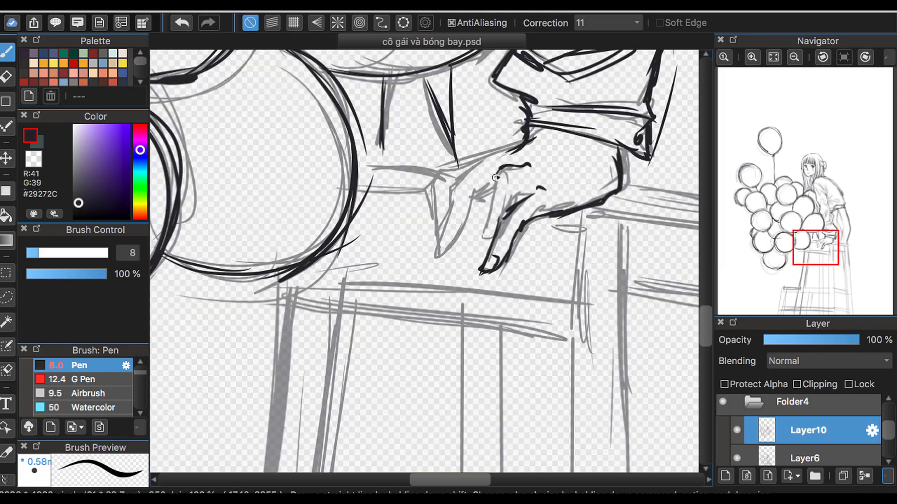
Step: Ink the edges of the fingers on the girl's hand
left_click_drag(496, 177, 487, 238)
left_click_drag(515, 196, 533, 190)
mouse_move(502, 151)
left_mouse_down()
mouse_move(467, 180)
mouse_move(436, 242)
mouse_move(495, 187)
mouse_move(456, 166)
mouse_move(431, 199)
left_mouse_up()
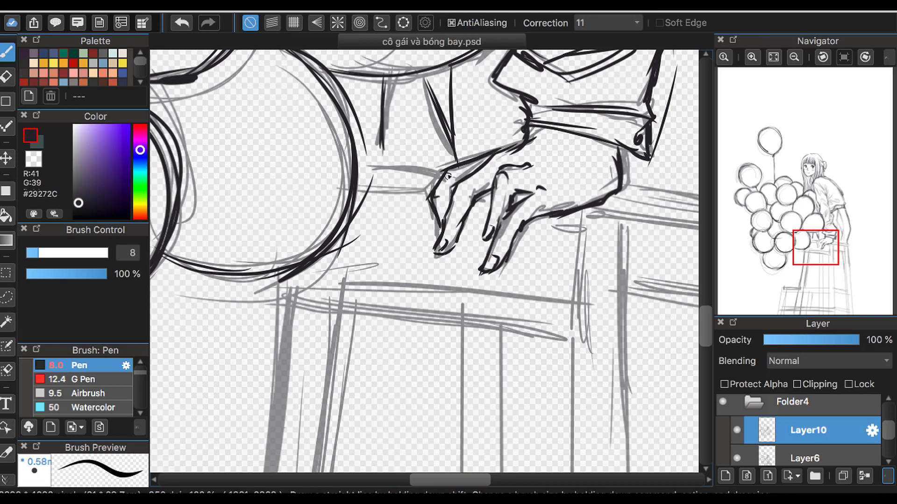
Step: Zoom out and ink the stool seat's front edge below the hand
key("ctrl+minus")
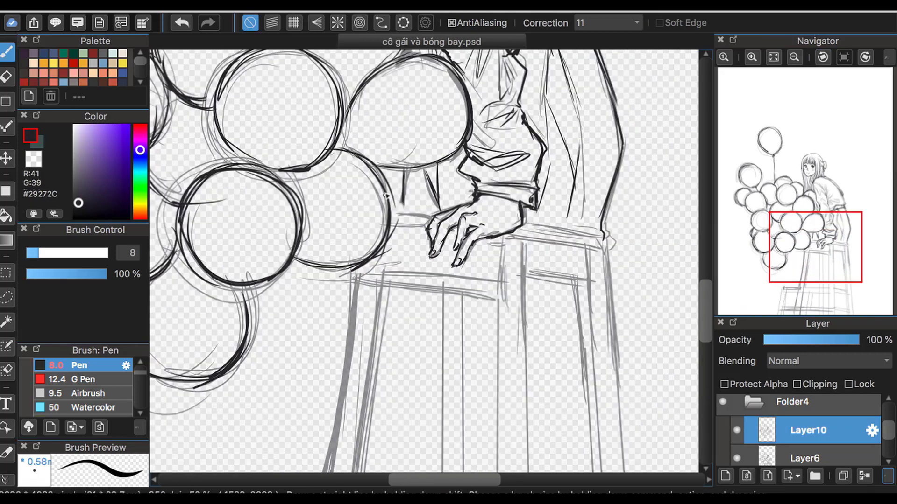
left_click_drag(498, 239, 498, 299)
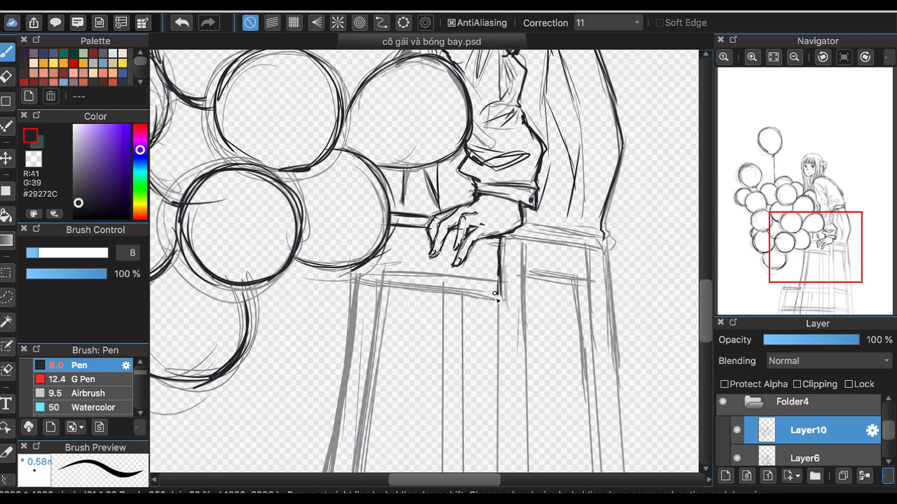
left_click_drag(348, 272, 498, 299)
left_click_drag(492, 246, 490, 290)
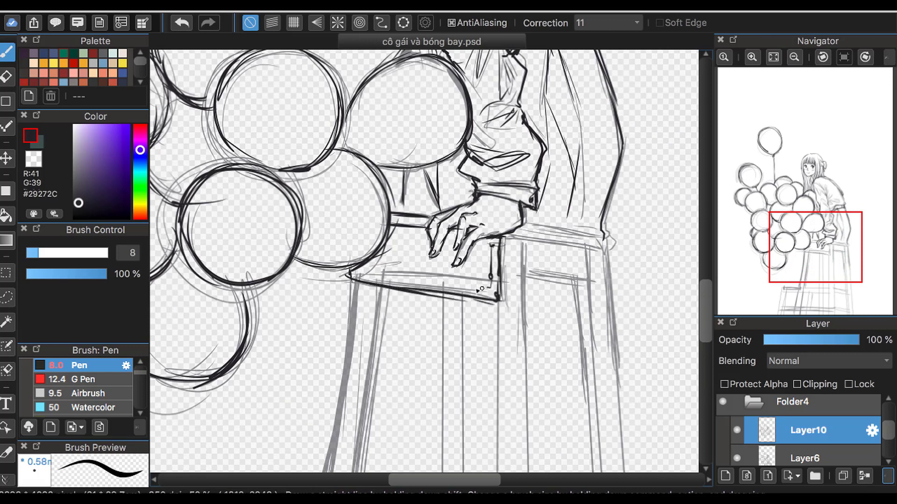
mouse_move(357, 271)
left_mouse_down()
mouse_move(493, 300)
mouse_move(392, 284)
left_mouse_up()
left_click_drag(391, 243, 423, 246)
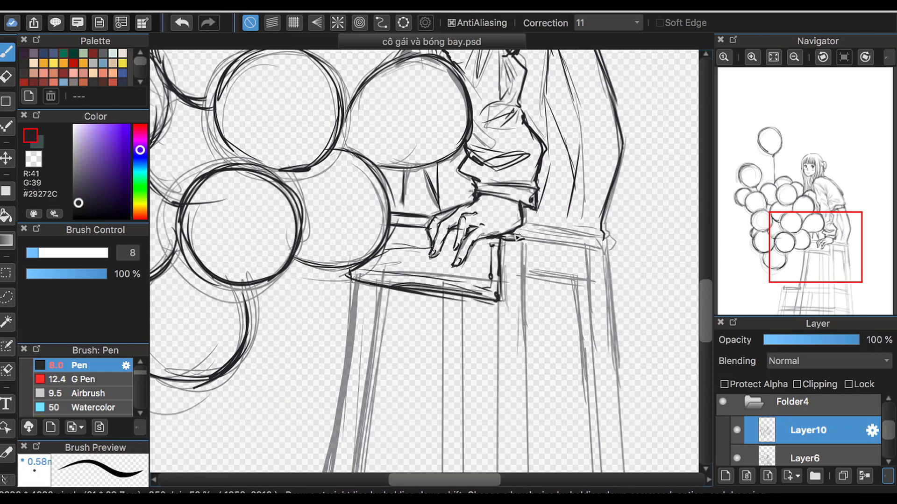
Step: Ink the seat's back edge, undoing attempts until it slants slightly
left_click_drag(518, 237, 606, 225)
key("ctrl+z")
left_click_drag(519, 229, 607, 225)
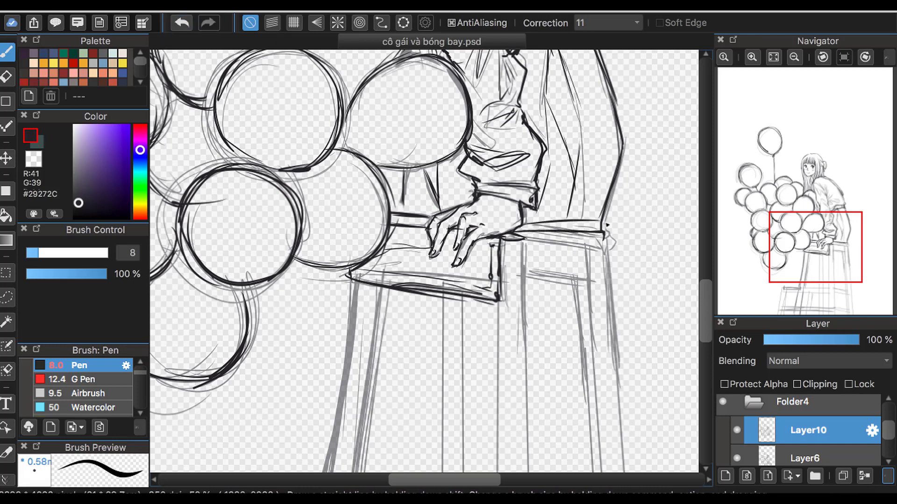
key("ctrl+z")
mouse_move(524, 223)
left_mouse_down()
mouse_move(606, 234)
mouse_move(591, 309)
left_mouse_up()
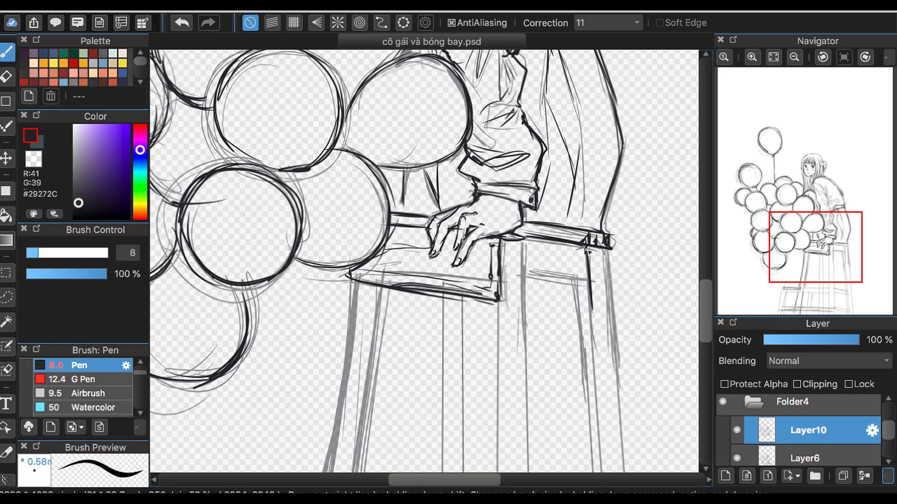
Step: Ink the stool's legs and crossbar, extending the leg lines downward
left_click_drag(527, 269, 581, 271)
left_click_drag(527, 233, 526, 346)
left_click_drag(499, 276, 503, 446)
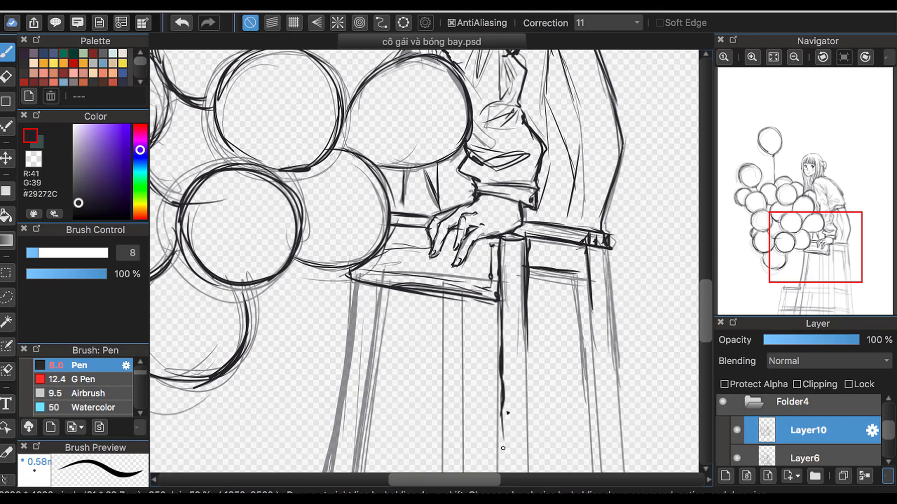
left_click_drag(525, 323, 526, 405)
left_click_drag(355, 274, 334, 469)
mouse_move(379, 288)
left_mouse_down()
mouse_move(369, 430)
mouse_move(374, 392)
left_mouse_up()
left_click_drag(383, 337, 359, 467)
Step: Ink over the right chair legs and add more leg lines
left_click(794, 57)
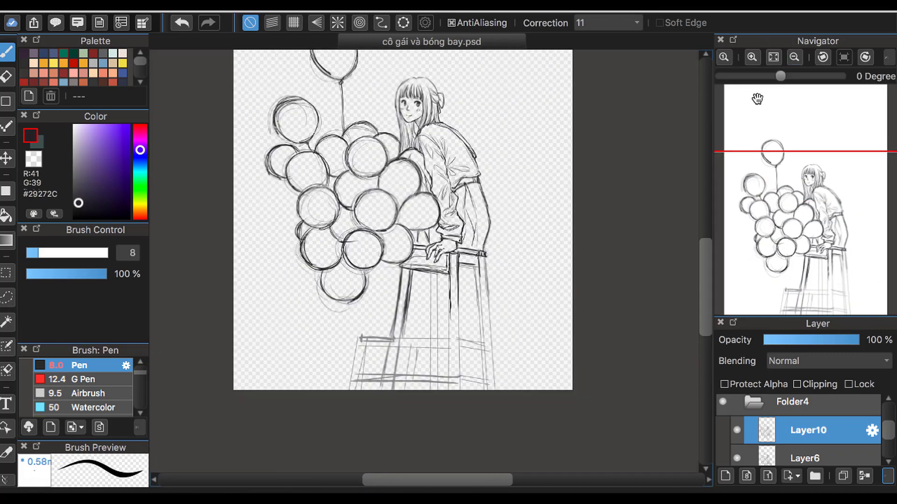
left_click(752, 57)
mouse_move(571, 250)
left_mouse_down()
mouse_move(579, 304)
mouse_move(583, 246)
mouse_move(622, 401)
left_mouse_up()
left_click_drag(592, 301, 596, 462)
left_click_drag(610, 250, 604, 342)
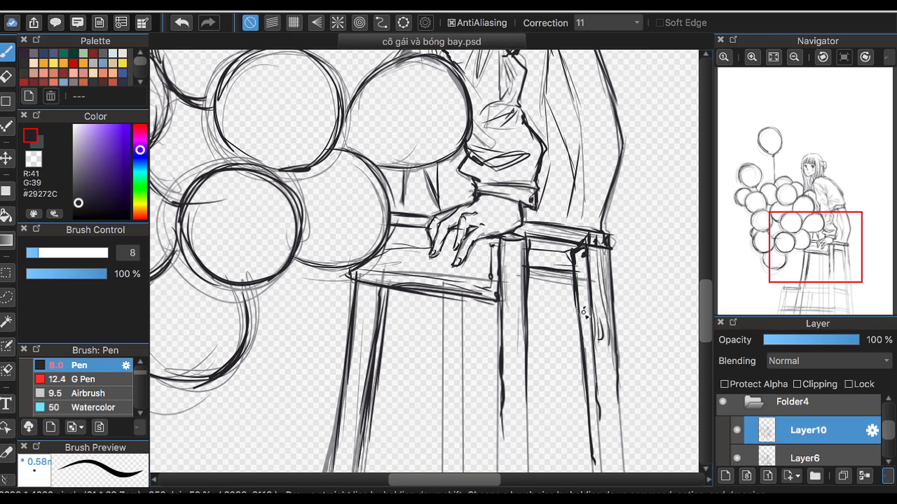
left_click_drag(581, 265, 591, 335)
left_click_drag(510, 243, 504, 335)
Step: Ink the lower front-left chair leg and add vertical lines along the legs
left_click(794, 57)
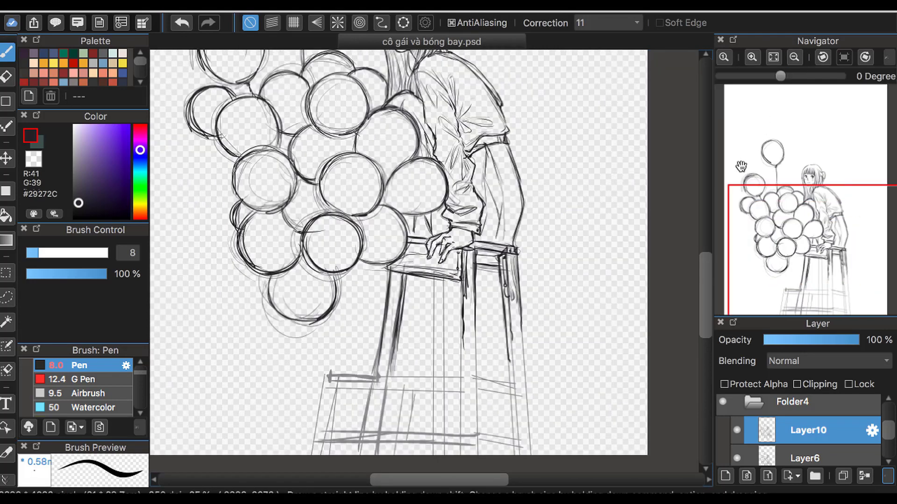
left_click_drag(741, 166, 744, 201)
left_click(752, 57)
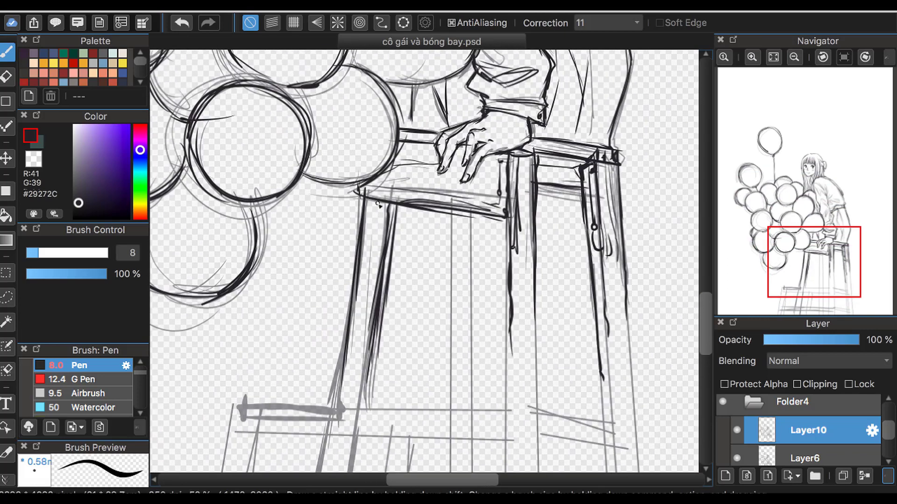
left_click_drag(386, 214, 370, 411)
left_click_drag(379, 323, 369, 409)
left_click_drag(343, 369, 333, 414)
left_click_drag(349, 354, 346, 415)
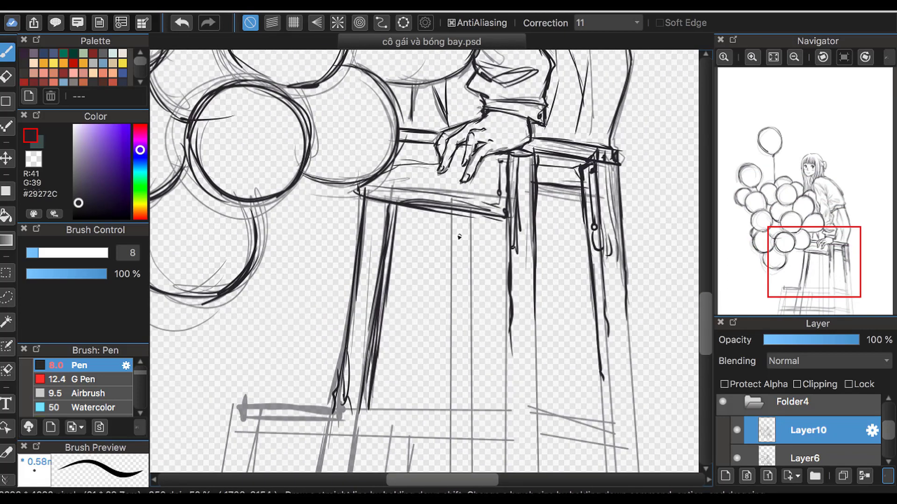
mouse_move(450, 215)
left_mouse_down()
mouse_move(450, 414)
mouse_move(472, 411)
left_mouse_up()
Step: Fit the drawing in view and ink the chair-top rail
left_click(774, 57)
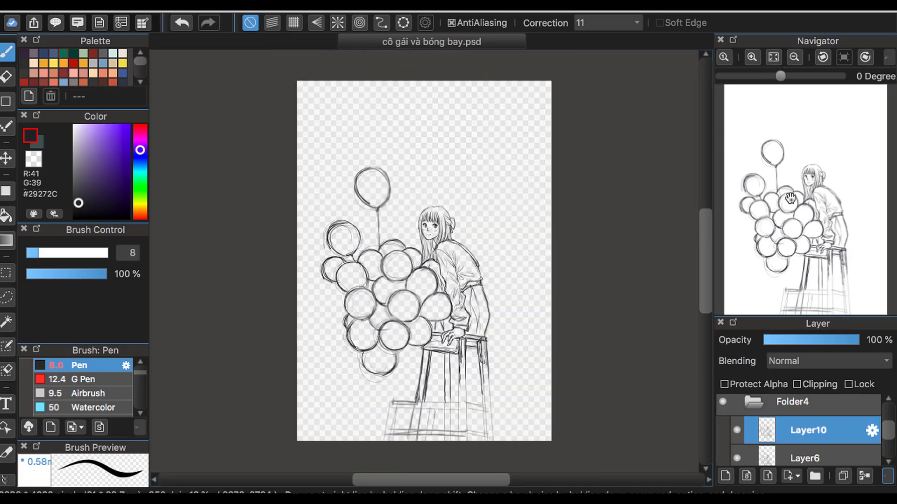
left_click_drag(791, 198, 771, 86)
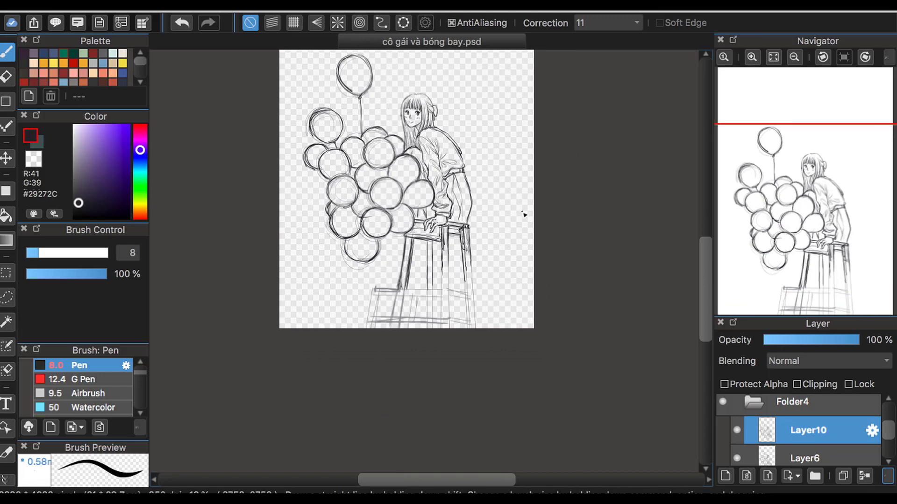
scroll(486, 180, "up", 3)
left_click_drag(481, 177, 541, 161)
Step: Redraw the chair-top rail, then ink the stool's base rail lines and left seat corner
key("ctrl+z")
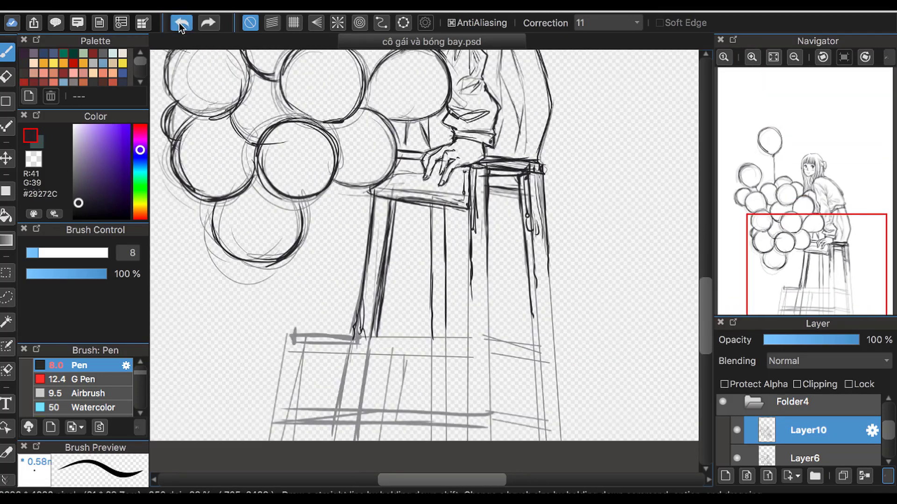
left_click_drag(479, 165, 541, 171)
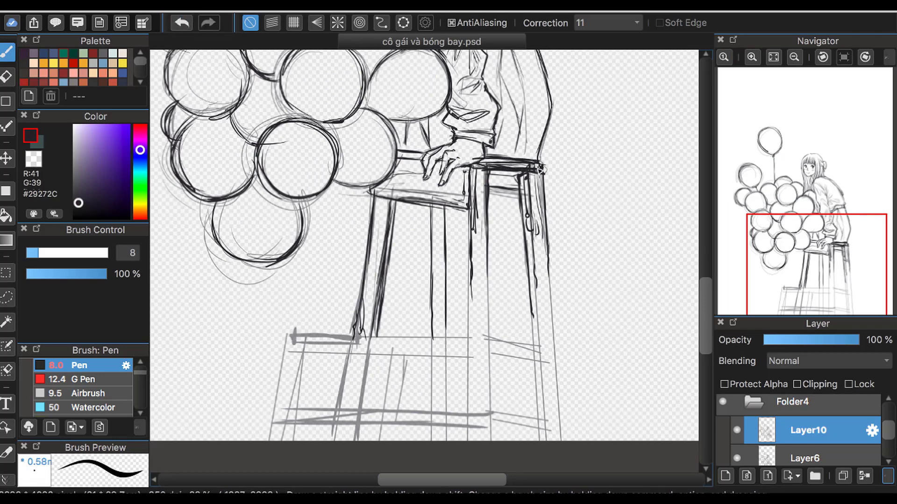
scroll(516, 180, "down", 5)
left_click_drag(329, 226, 441, 226)
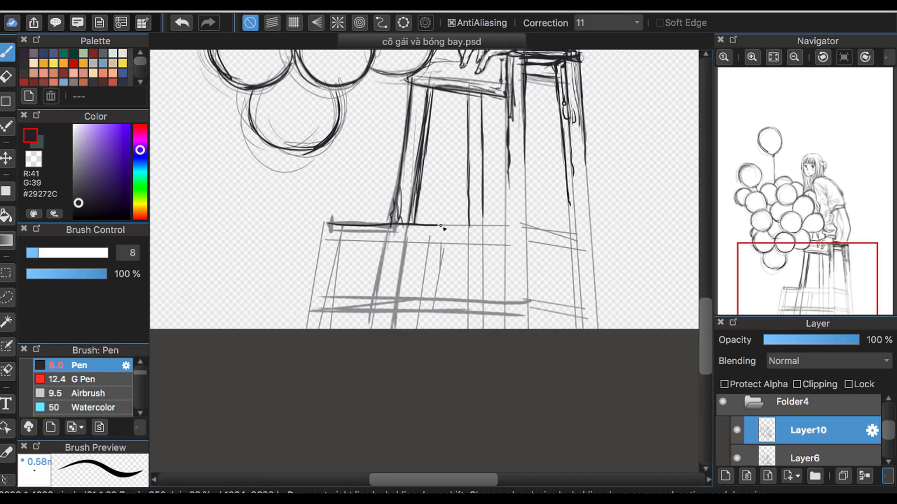
left_click_drag(390, 242, 497, 248)
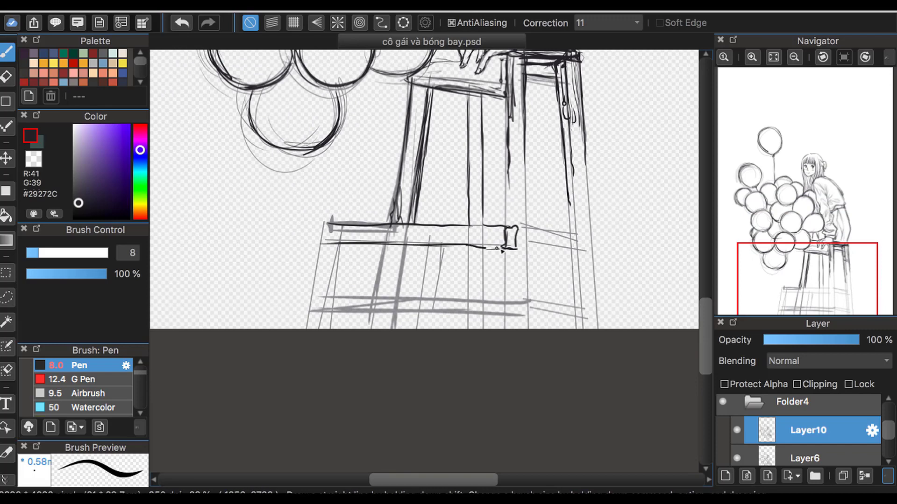
mouse_move(442, 246)
left_mouse_down()
mouse_move(321, 225)
mouse_move(404, 230)
left_mouse_up()
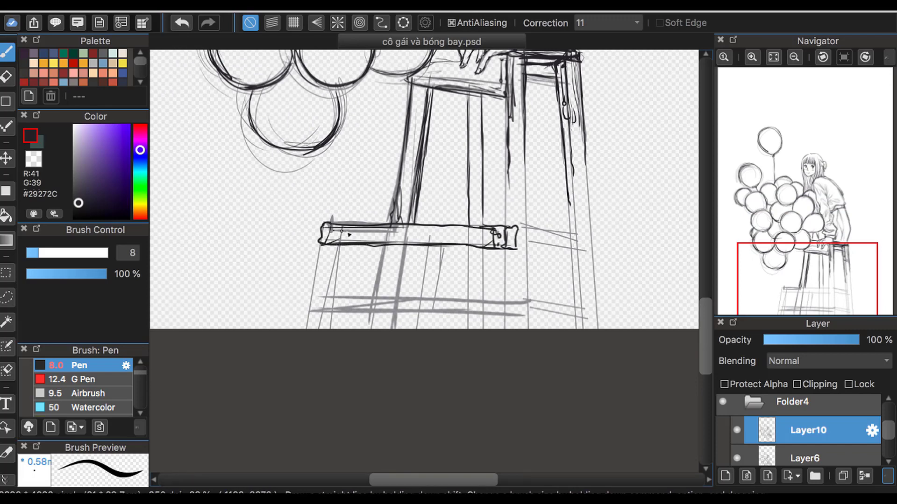
Step: Ink the corner rails, the doubled left leg lines and the inner legs
left_click_drag(327, 236, 346, 242)
mouse_move(321, 245)
left_mouse_down()
mouse_move(304, 328)
mouse_move(327, 329)
left_mouse_up()
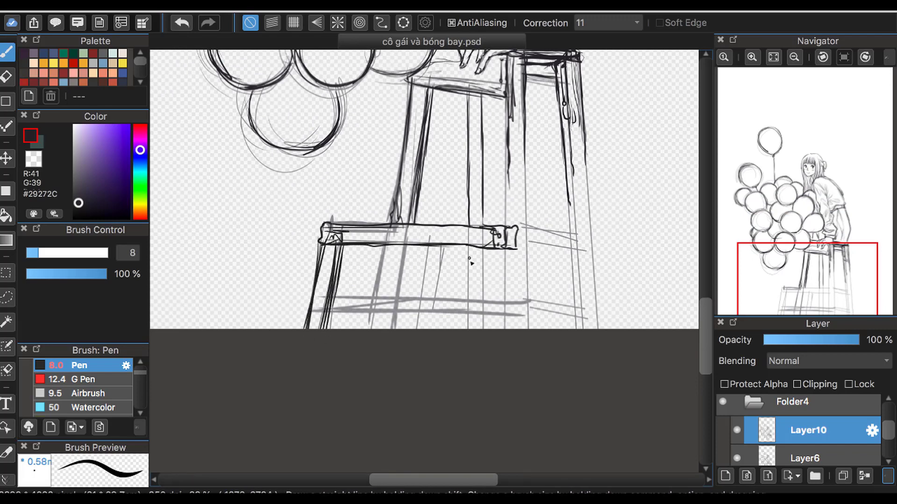
mouse_move(384, 245)
left_mouse_down()
mouse_move(364, 329)
mouse_move(391, 290)
mouse_move(527, 299)
left_mouse_up()
mouse_move(333, 296)
left_mouse_down()
mouse_move(511, 290)
mouse_move(503, 324)
mouse_move(320, 322)
left_mouse_up()
Step: Erase a stray lower-rail segment with transparent colour, then return to dark ink at a thinner size
key("x")
key("]")
mouse_move(371, 299)
left_mouse_down()
mouse_move(368, 313)
mouse_move(327, 308)
mouse_move(322, 319)
left_mouse_up()
key("x")
left_click(37, 252)
Step: Thicken the right stool leg and ink the left-front leg
left_click_drag(508, 146, 507, 227)
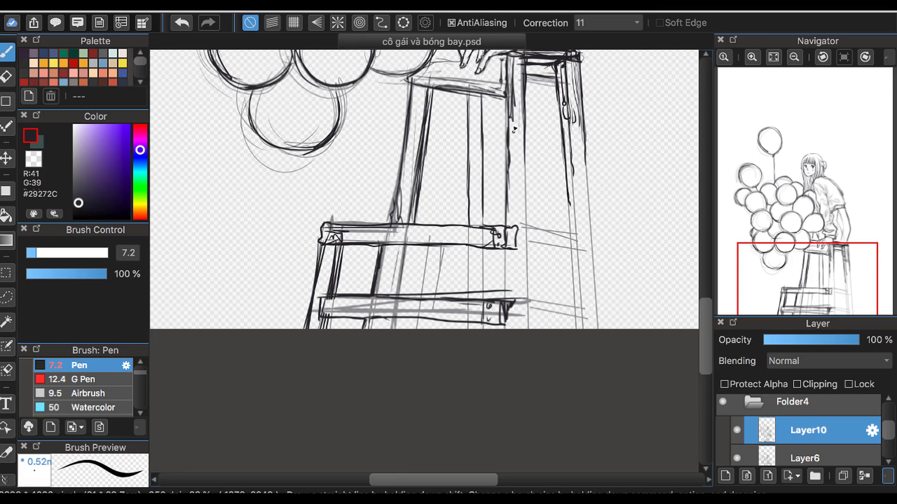
left_click_drag(511, 96, 505, 189)
left_click_drag(501, 126, 498, 286)
left_click_drag(502, 249, 503, 301)
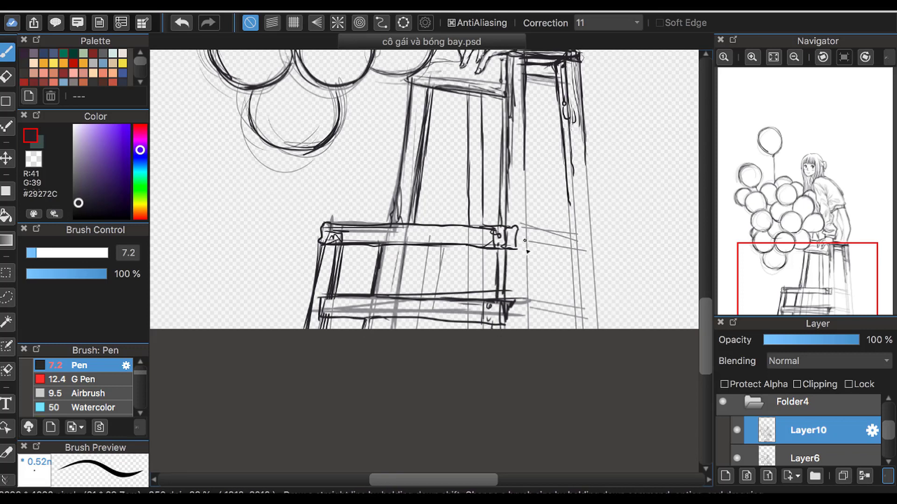
left_click_drag(524, 170, 524, 324)
left_click_drag(415, 237, 403, 298)
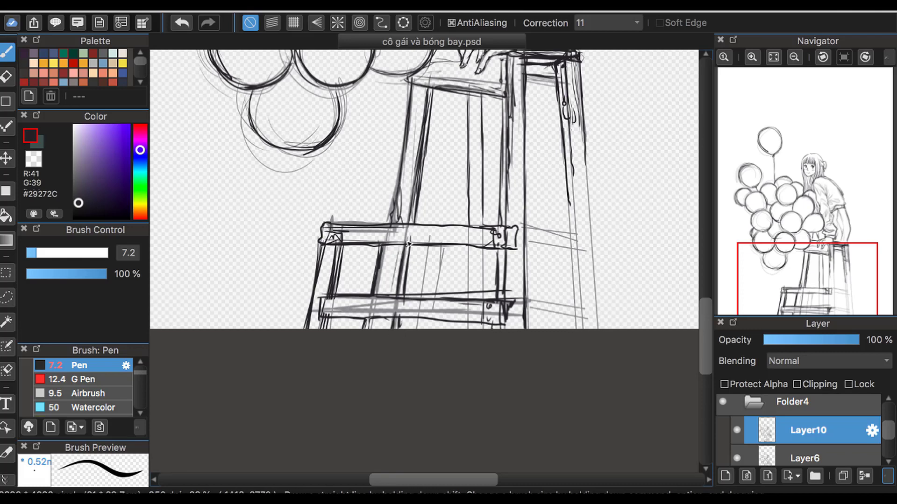
Step: Ink the lower left leg and erase stray lines beside it
scroll(409, 243, "down", 3)
scroll(388, 280, "up", 2)
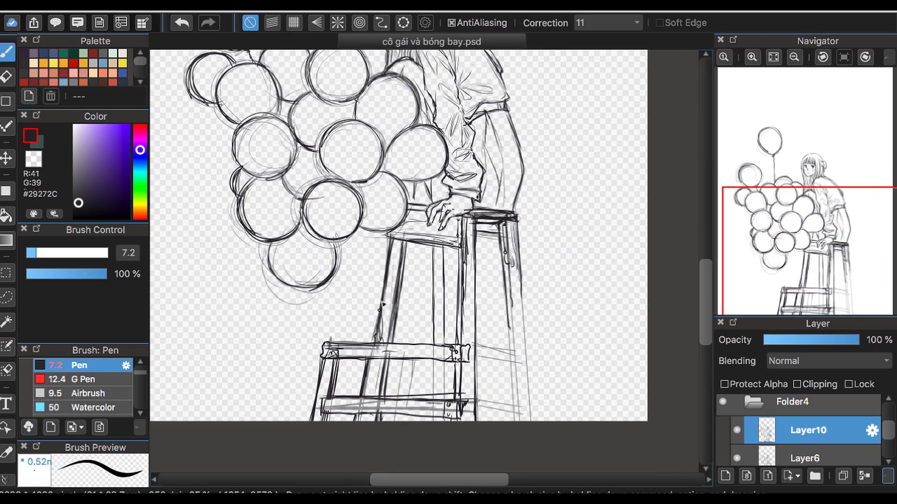
left_click_drag(375, 344, 362, 407)
left_click(55, 252)
left_click(33, 159)
left_click_drag(371, 354, 364, 388)
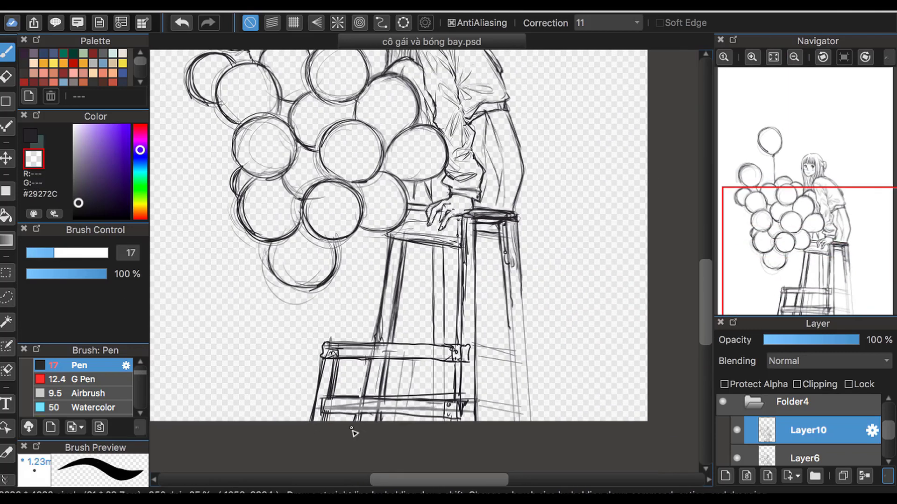
key("x")
Step: Trace the stool's right leg to the bottom and add its right-side rungs
left_click_drag(512, 299, 522, 422)
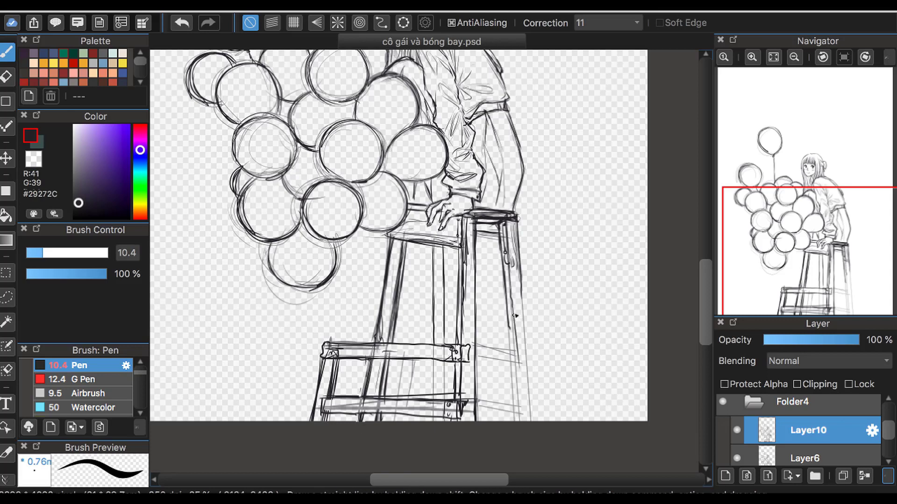
left_click_drag(520, 267, 533, 423)
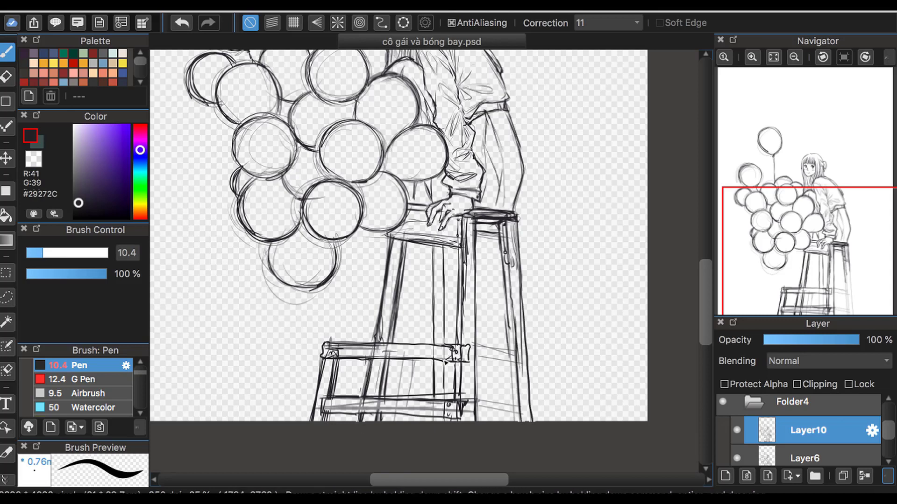
mouse_move(472, 347)
left_mouse_down()
mouse_move(518, 355)
mouse_move(478, 371)
left_mouse_up()
left_click_drag(476, 404, 521, 407)
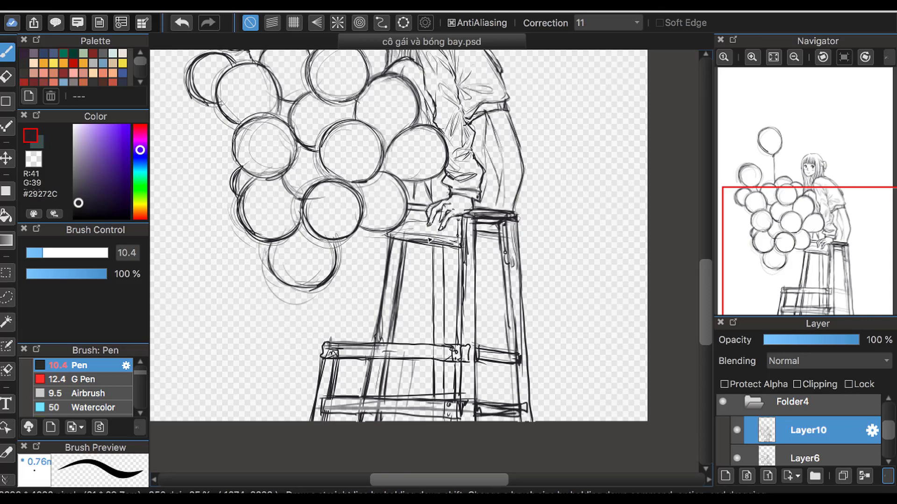
scroll(781, 228, "down", 5)
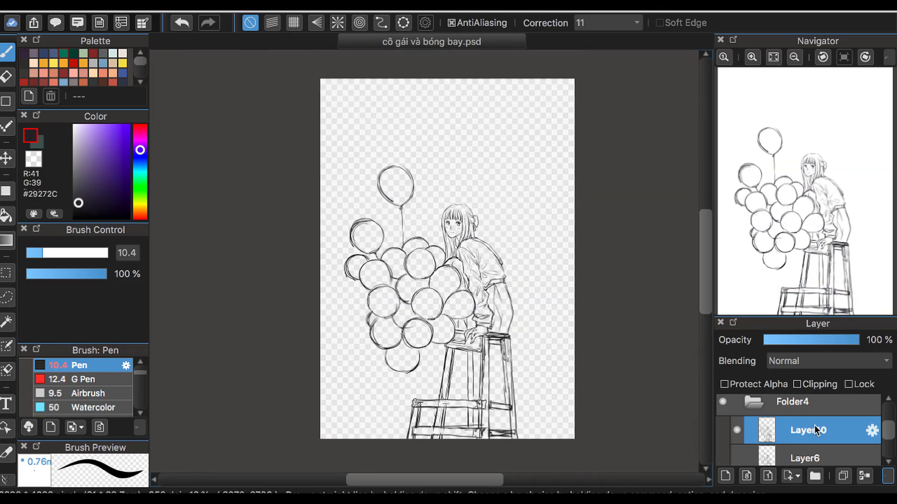
scroll(738, 411, "up", 1)
Step: Show the red-balloon photo reference and hatch shading into the bottom balloons
left_click(737, 396)
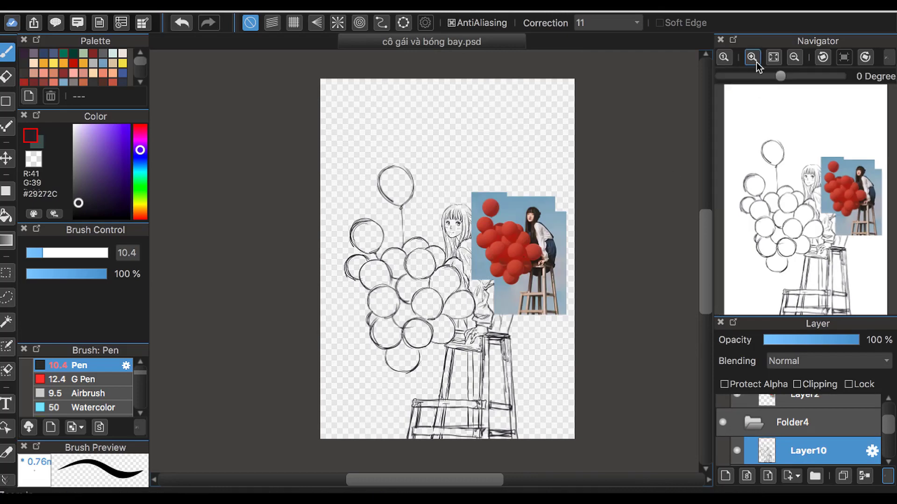
left_click(752, 57)
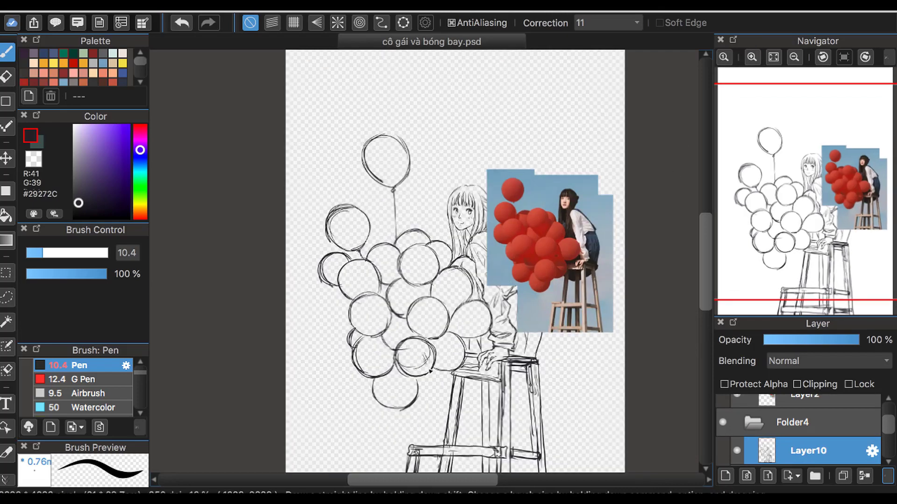
left_click_drag(385, 397, 419, 392)
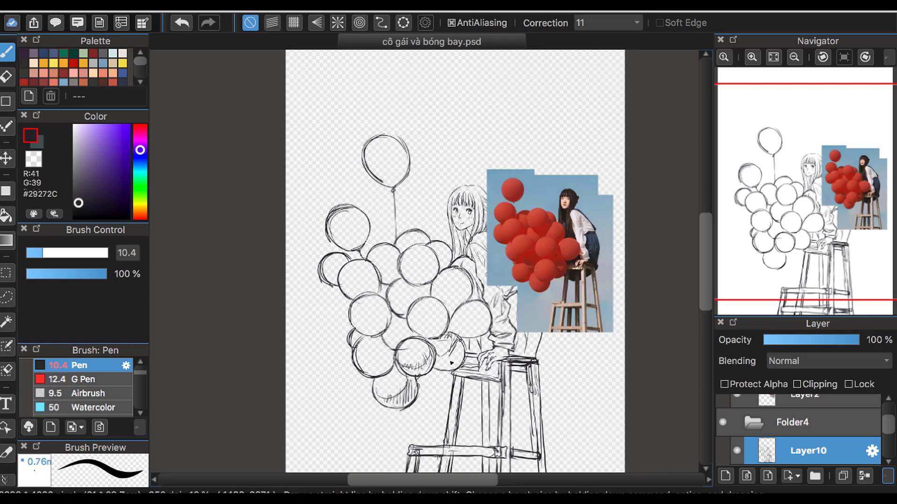
left_click_drag(451, 362, 438, 369)
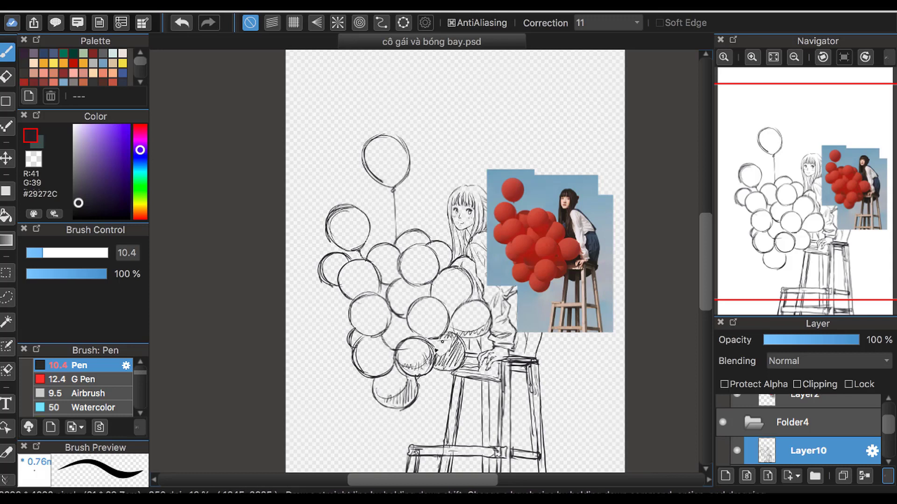
left_click_drag(447, 309, 425, 330)
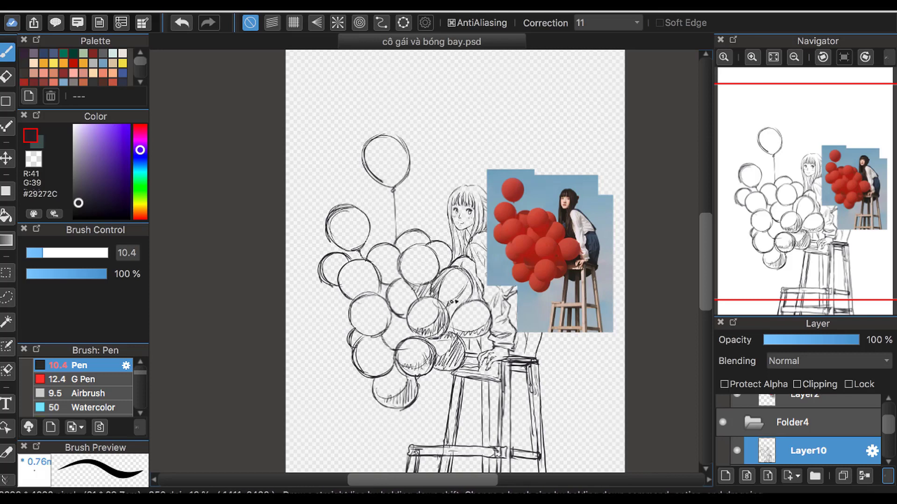
Step: Hatch curved shading in the balloons beside the girl's arm, the lower-left balloons, and the gaps between them
left_click_drag(453, 316, 477, 285)
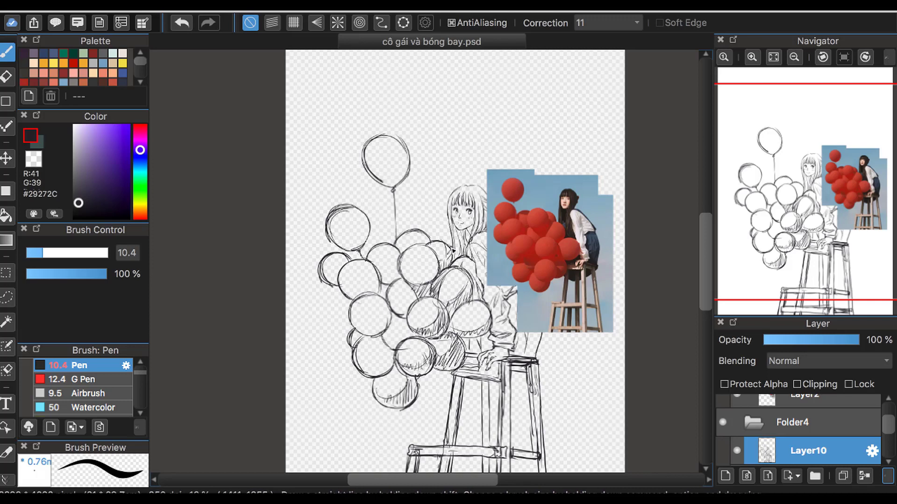
left_click_drag(424, 246, 420, 278)
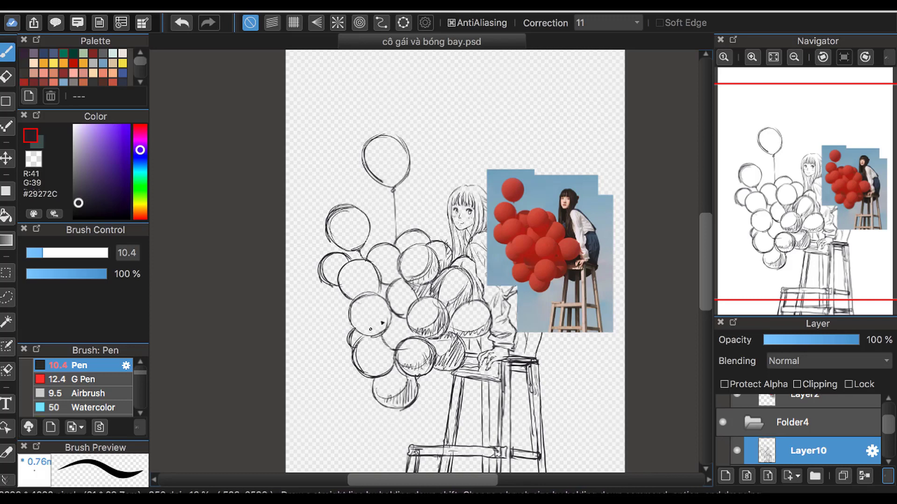
mouse_move(382, 322)
left_mouse_down()
mouse_move(357, 315)
mouse_move(379, 325)
left_mouse_up()
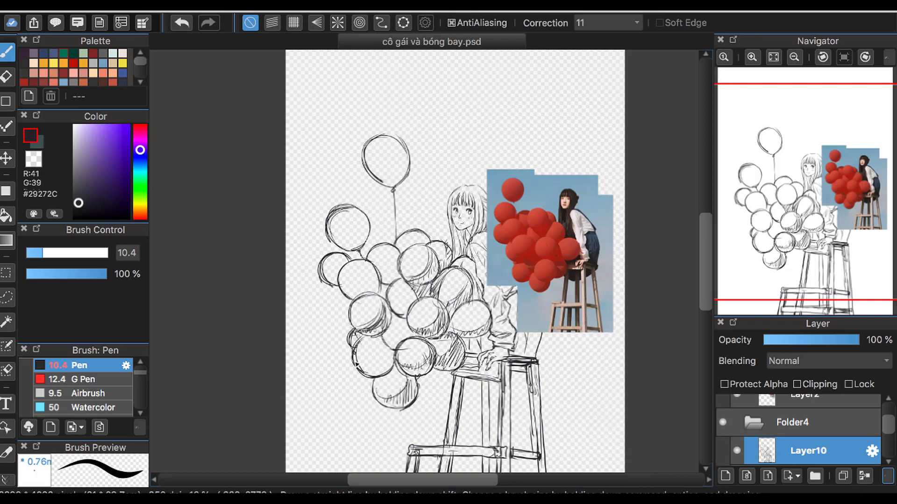
left_click_drag(354, 363, 368, 377)
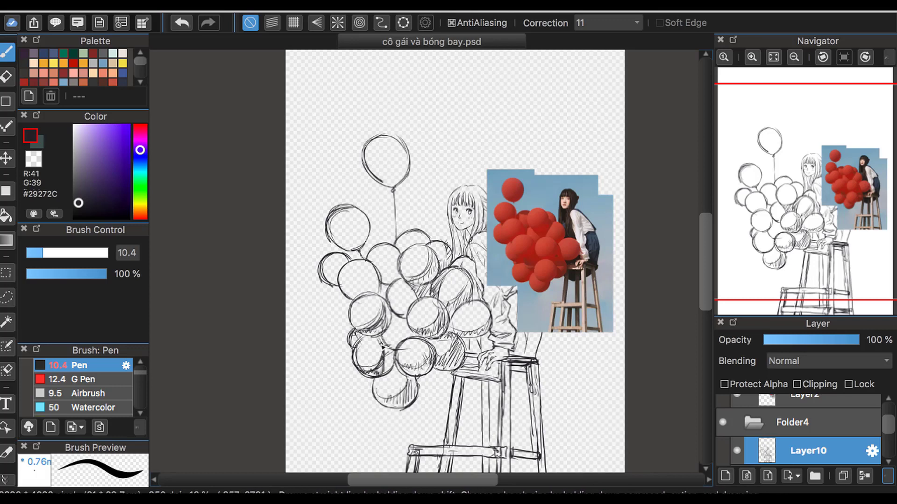
mouse_move(380, 344)
left_mouse_down()
mouse_move(402, 318)
mouse_move(415, 342)
left_mouse_up()
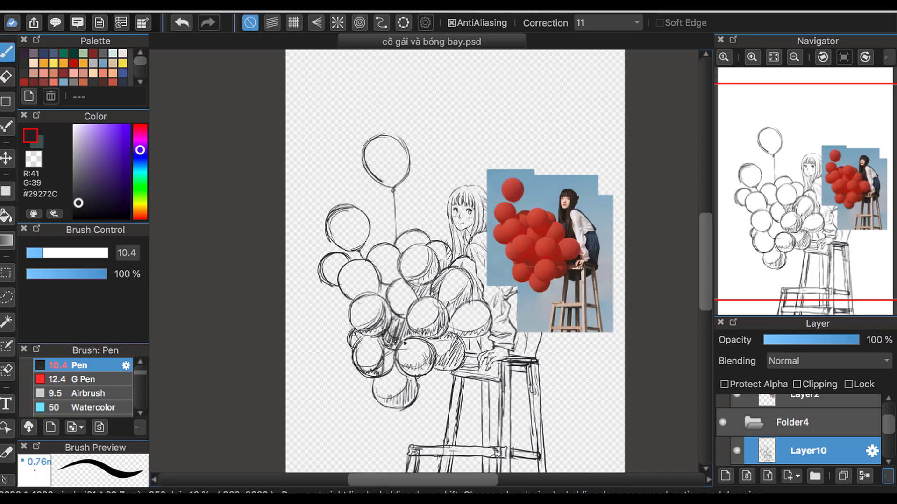
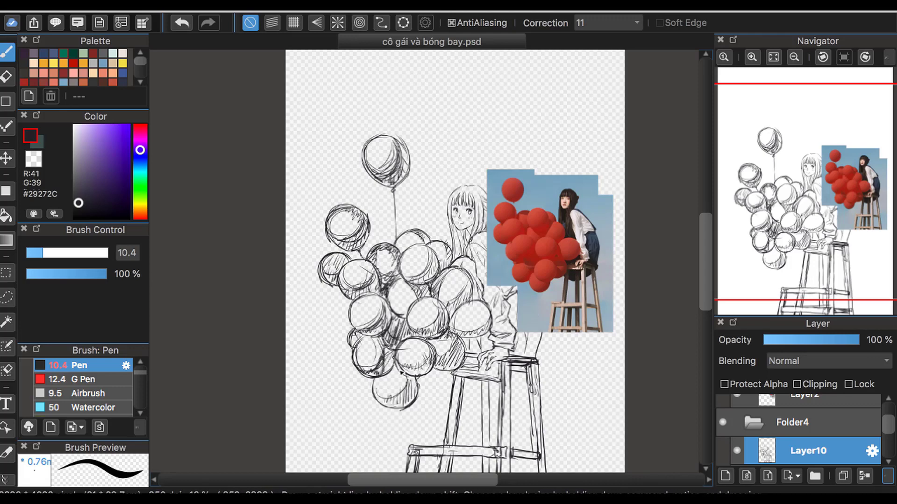
Step: Finish a balloon hatching stroke, hide the reference photo and save the drawing
left_click_drag(393, 357, 398, 370)
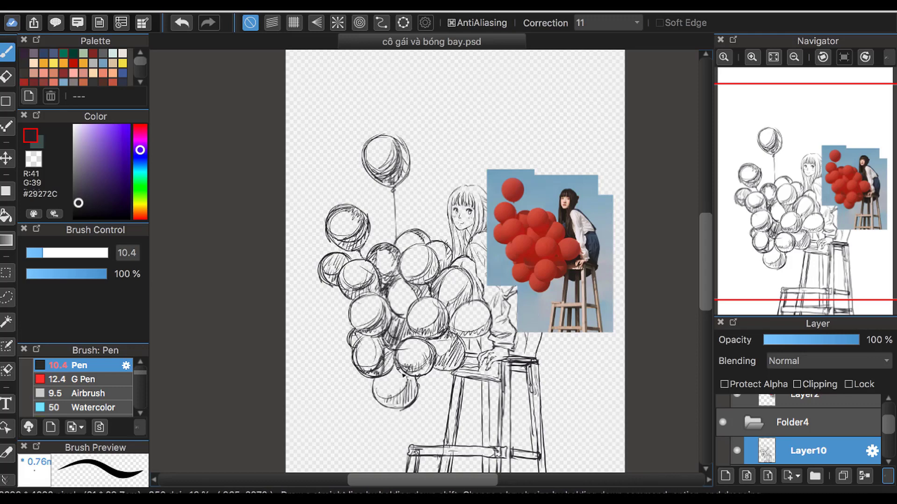
left_click(736, 398)
left_click(794, 57)
left_click(140, 5)
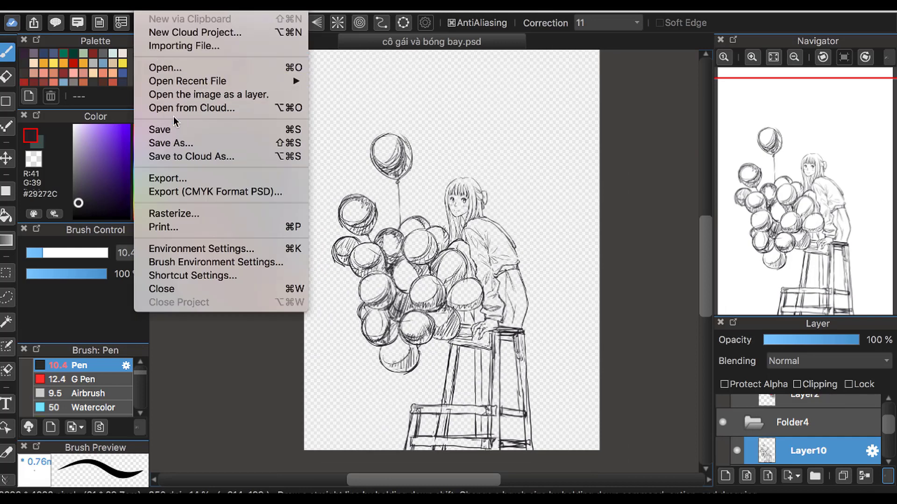
left_click(183, 126)
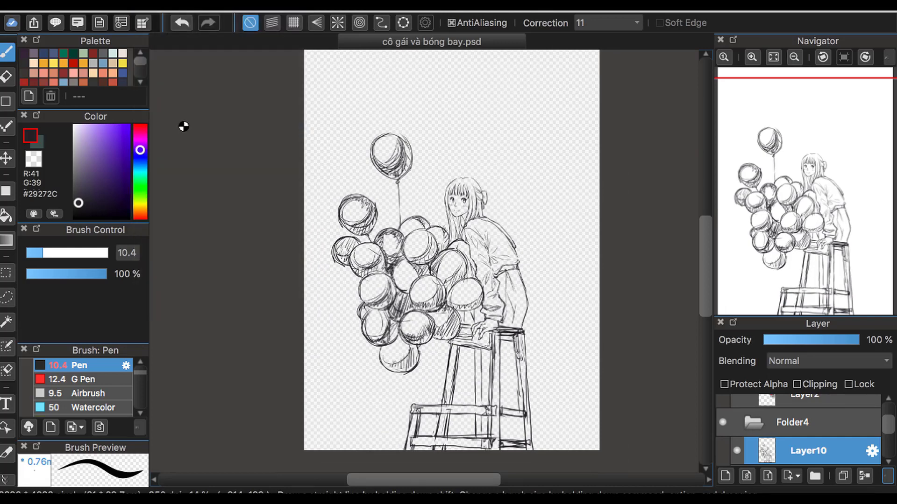
Step: Rename the folder holding the sketch to 'sketch'
left_click(785, 425)
left_click(872, 451)
type("sketch")
key("Return")
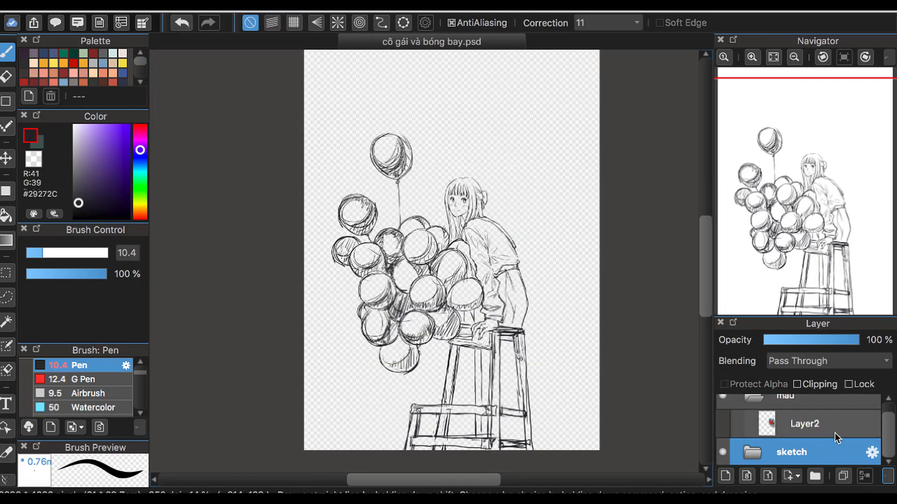
Step: Create a folder named 'line' with a new layer inside it
left_click(815, 476)
left_click(871, 439)
type("line")
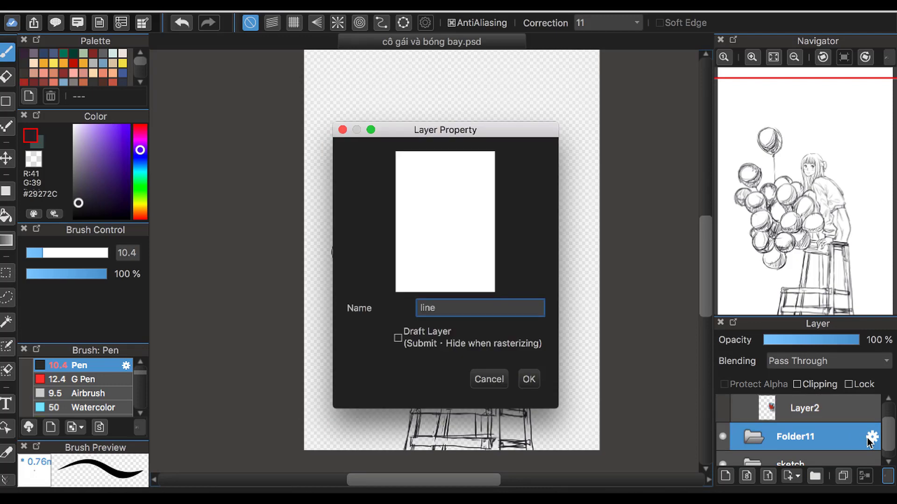
key("Return")
left_click(725, 476)
Step: Fade the sketch folder to 32% opacity
left_click(871, 452)
key("Escape")
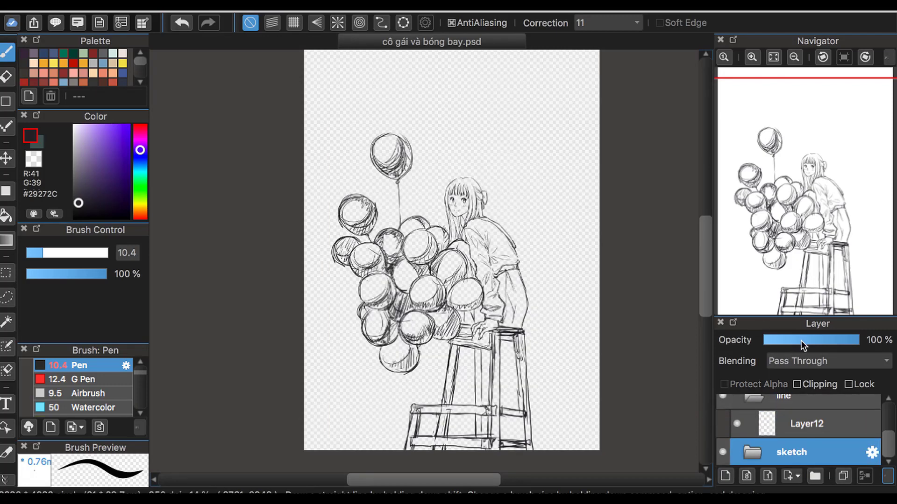
left_click_drag(800, 341, 794, 340)
left_click(800, 424)
left_click(795, 453)
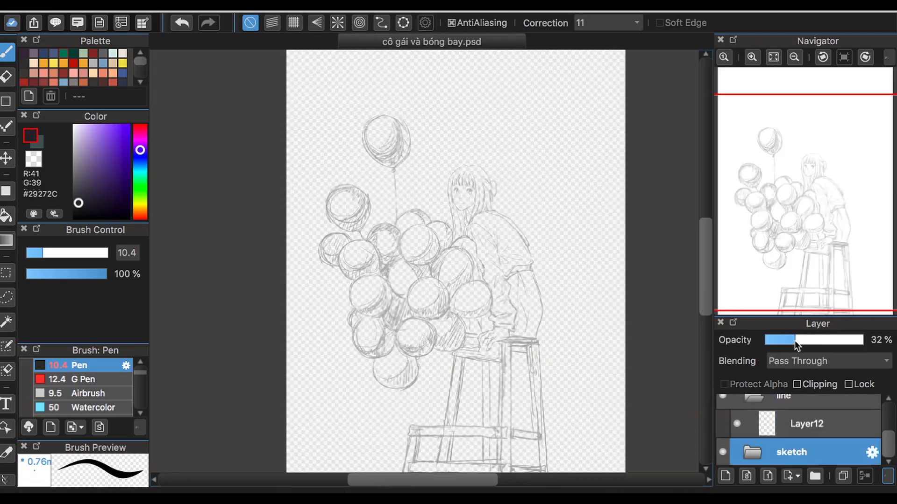
Step: Rename Layer12 to 'nhân vật nữ' and zoom in on the girl's face
left_click(800, 423)
scroll(778, 94, "up", 5)
left_click_drag(764, 208, 807, 170)
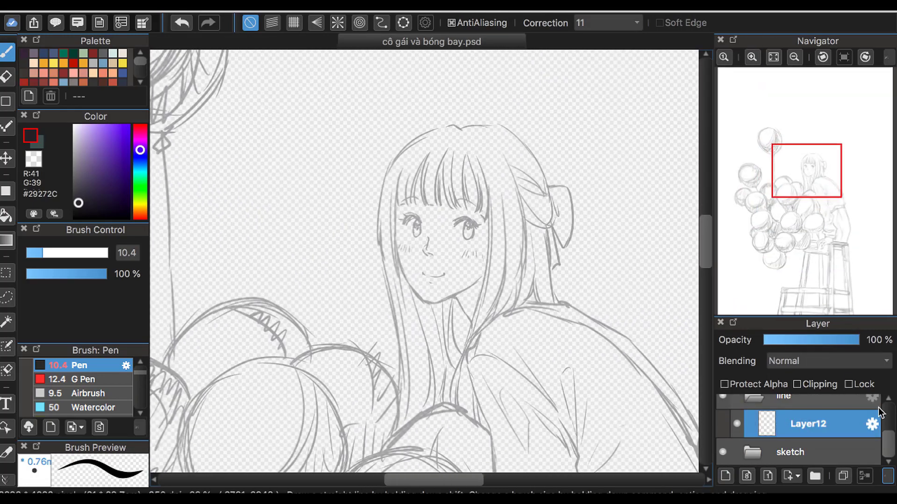
left_click(871, 424)
type("nhân vật n")
type("ữ")
key("Return")
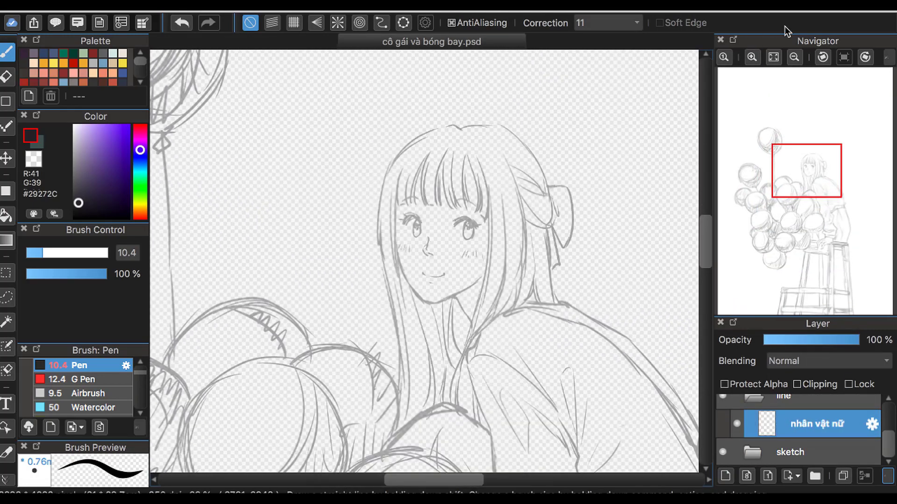
scroll(424, 262, "up", 3)
scroll(424, 262, "up", 2)
left_click(32, 252)
Step: With the G Pen at size 4.7, ink the right eye's eyelid and bold lashes
left_click_drag(32, 253, 32, 253)
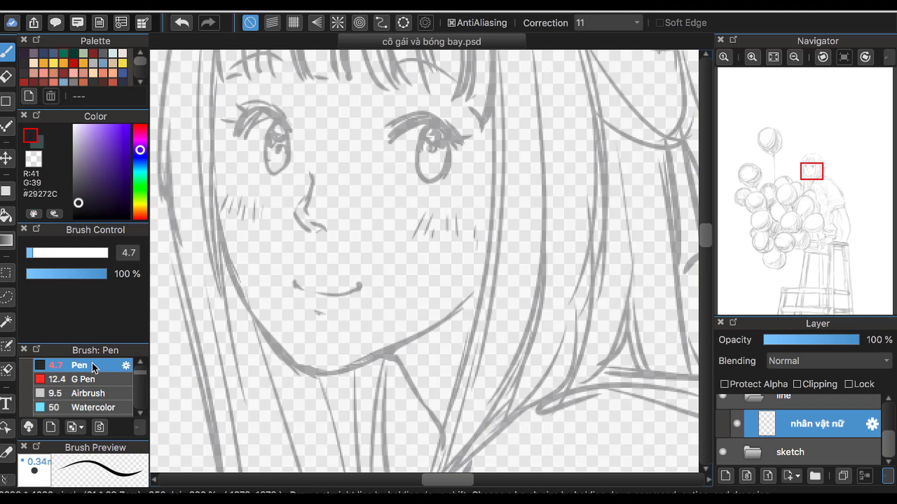
left_click(79, 379)
mouse_move(389, 139)
left_mouse_down()
mouse_move(431, 114)
mouse_move(455, 139)
mouse_move(436, 114)
mouse_move(459, 150)
left_mouse_up()
mouse_move(433, 116)
left_mouse_down()
mouse_move(454, 141)
mouse_move(446, 136)
left_mouse_up()
left_click_drag(393, 130, 429, 110)
left_click_drag(431, 111, 461, 132)
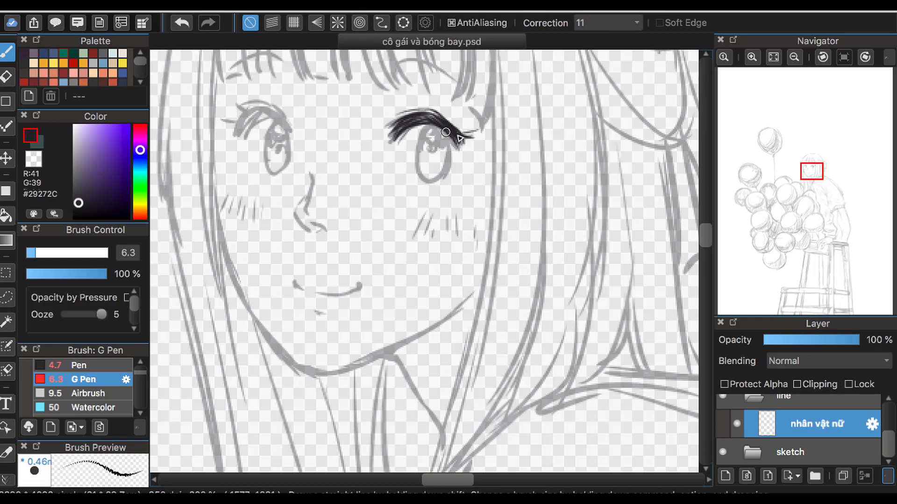
Step: Ink the left eye's lash line, crease, outline and pupil
mouse_move(238, 130)
left_mouse_down()
mouse_move(269, 107)
mouse_move(290, 124)
mouse_move(261, 110)
mouse_move(290, 122)
mouse_move(288, 170)
left_mouse_up()
left_click_drag(289, 131, 285, 161)
mouse_move(273, 131)
left_mouse_down()
mouse_move(269, 166)
mouse_move(291, 156)
left_mouse_up()
mouse_move(269, 133)
left_mouse_down()
mouse_move(279, 140)
mouse_move(273, 169)
left_mouse_up()
mouse_move(259, 152)
left_mouse_down()
mouse_move(291, 156)
mouse_move(262, 141)
left_mouse_up()
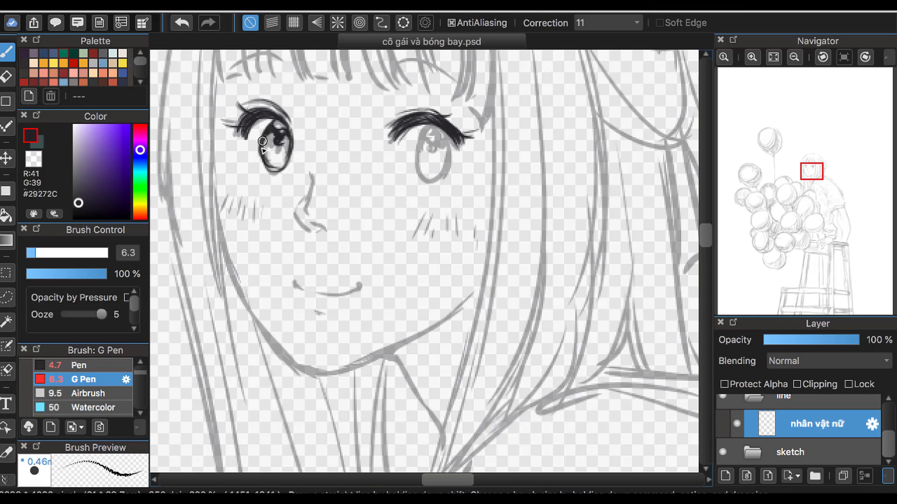
Step: Ink the right eye's outline and darken its iris
left_click_drag(432, 133, 434, 181)
left_click_drag(447, 136, 453, 142)
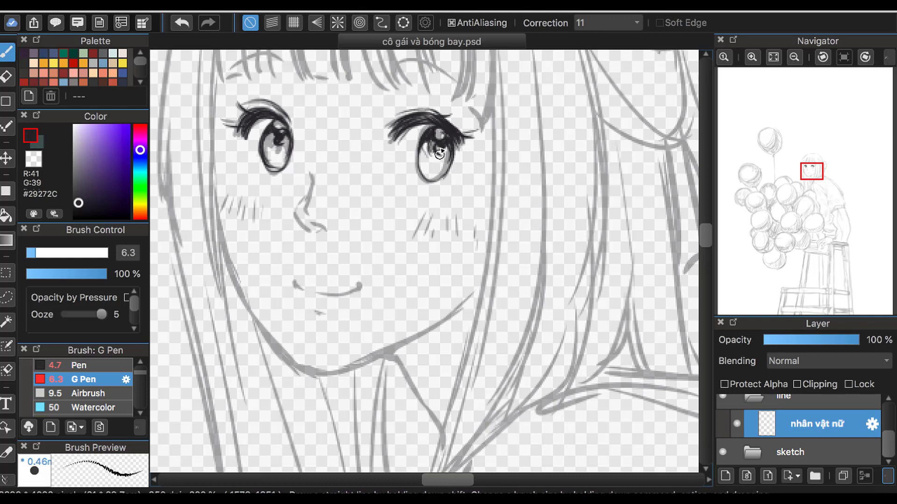
key("c")
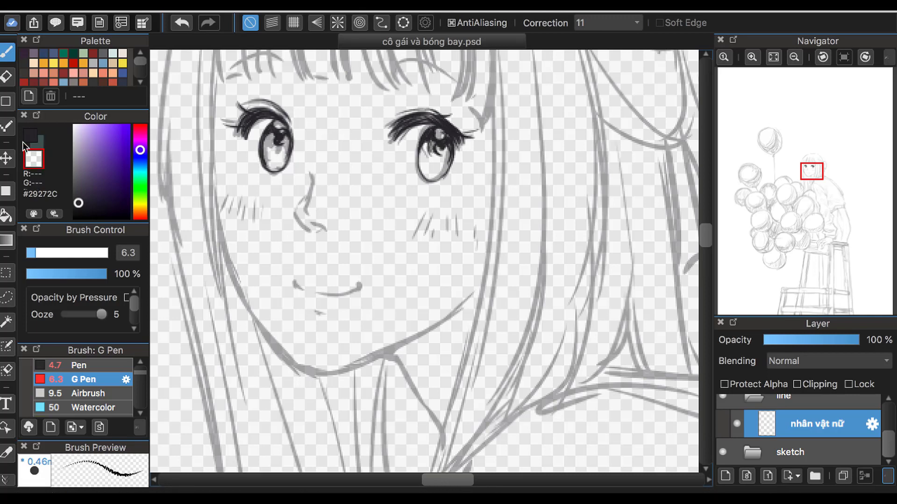
left_click(28, 138)
left_click_drag(423, 151, 419, 177)
left_click_drag(442, 137, 433, 134)
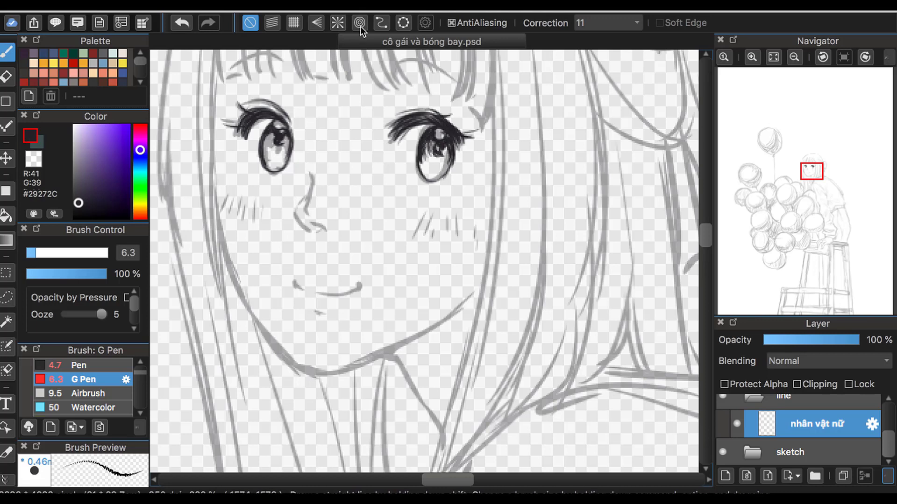
Step: At brush size 3.1, add blush hatching lines on the right cheek
left_click_drag(33, 252, 29, 252)
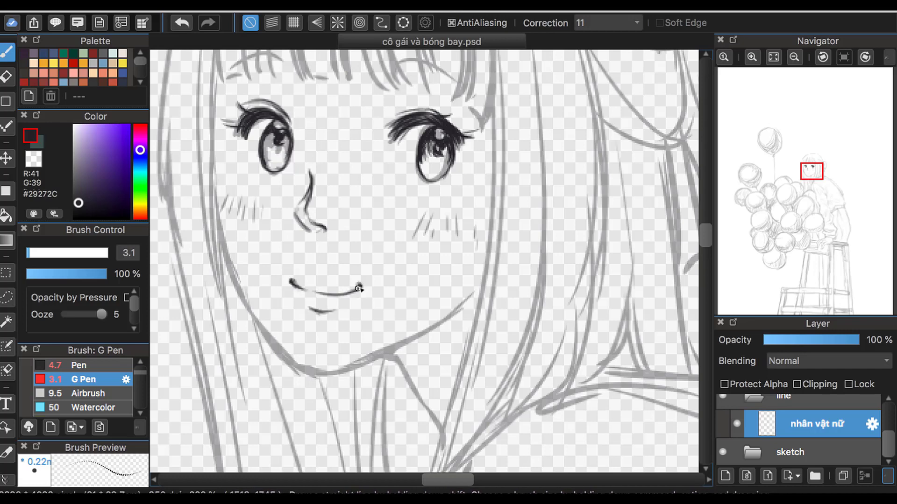
left_click_drag(445, 211, 441, 238)
left_click_drag(457, 219, 454, 251)
left_click_drag(467, 208, 467, 239)
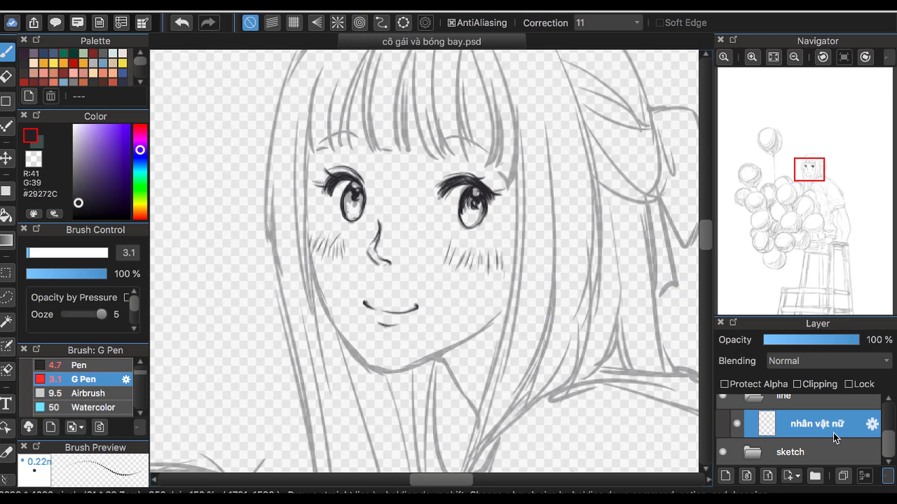
Step: Shade inside the left eye's iris on the nhân vật nữ layer
left_click(794, 453)
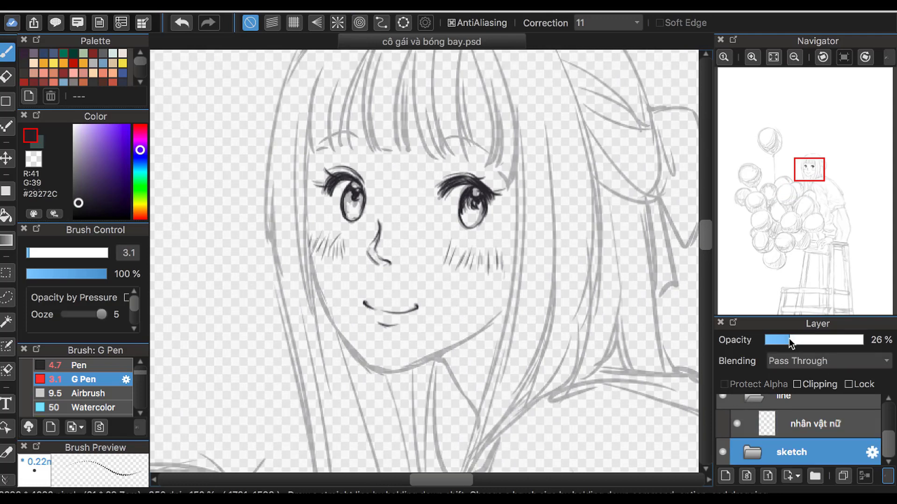
left_click(814, 426)
left_click(752, 57)
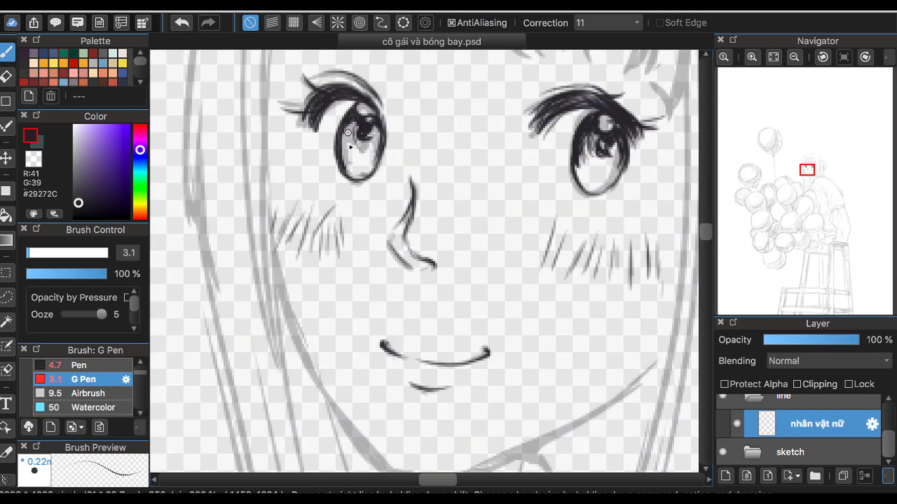
left_click_drag(348, 133, 379, 139)
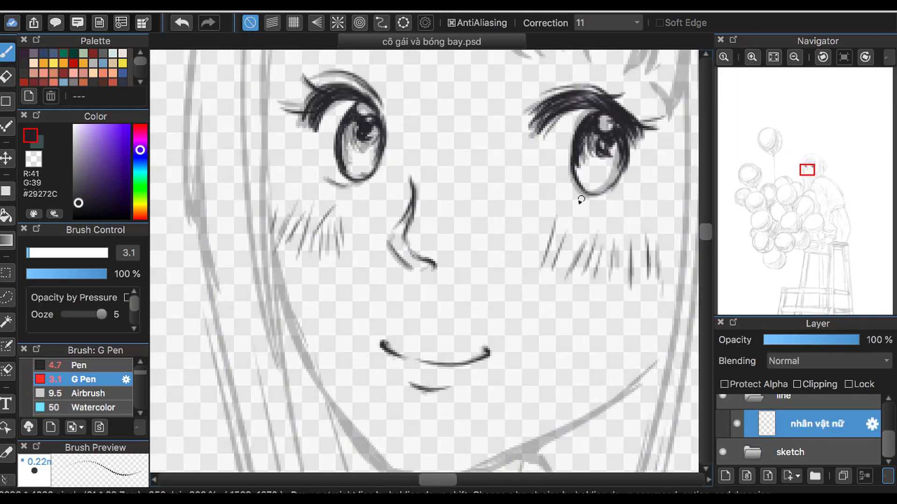
left_click(794, 57)
left_click(755, 60)
left_click(178, 23)
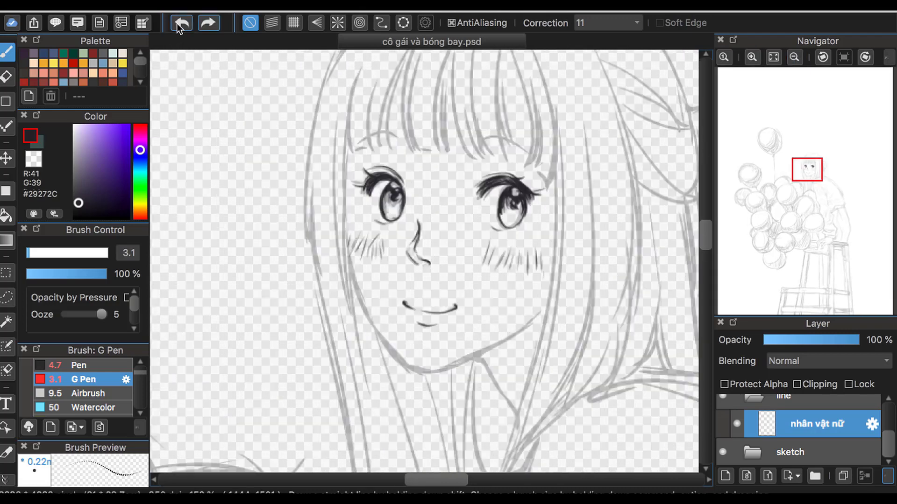
left_click(208, 23)
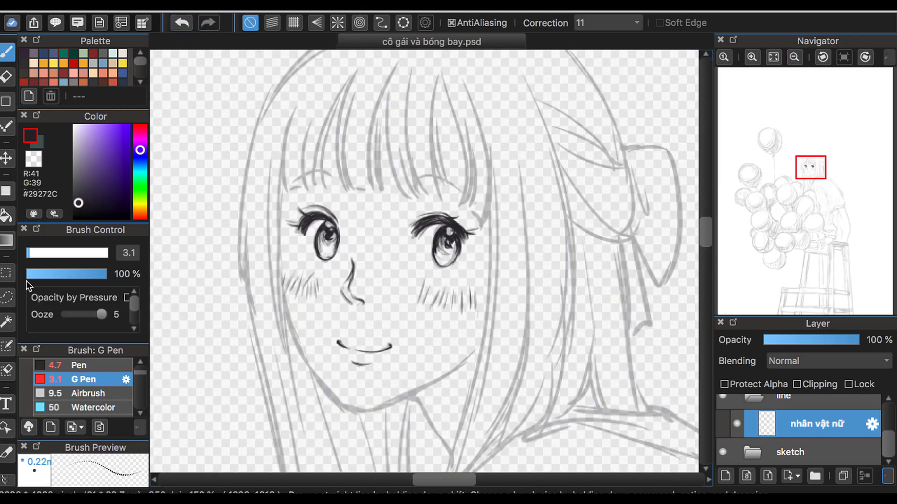
Step: Enlarge the brush and ink the left fringe strands, redoing a too-thick stroke
left_click(32, 252)
mouse_move(350, 79)
left_mouse_down()
mouse_move(336, 187)
mouse_move(361, 194)
left_mouse_up()
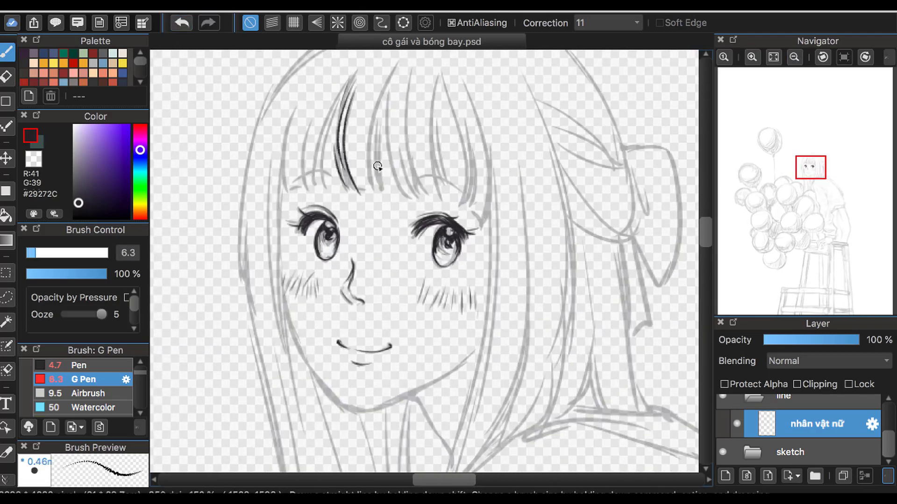
left_click(182, 22)
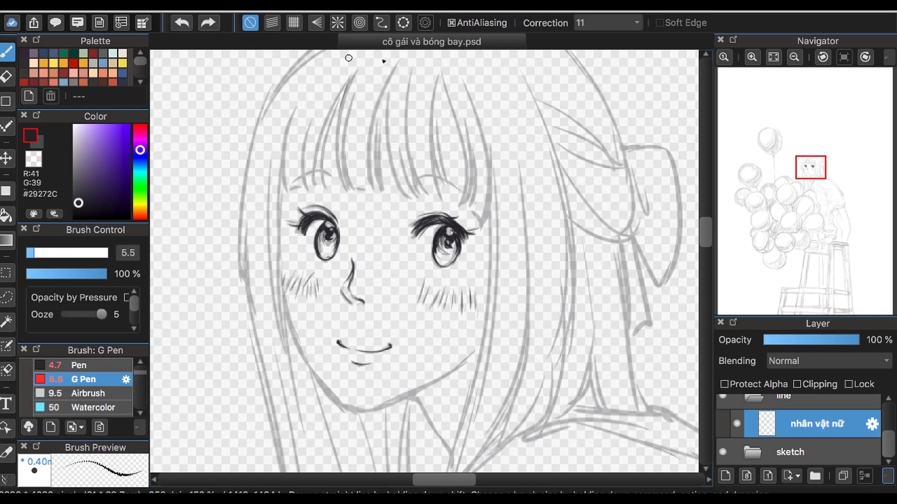
left_click_drag(353, 77, 351, 189)
left_click_drag(344, 116, 378, 190)
left_click_drag(392, 80, 383, 188)
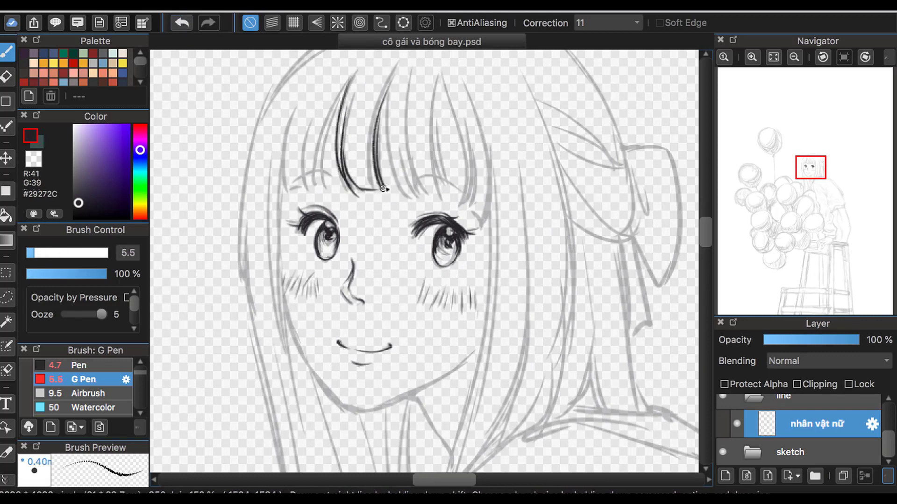
left_click_drag(392, 80, 389, 189)
left_click_drag(395, 88, 387, 133)
Step: Ink more fringe strands toward the right side of the bangs
left_click_drag(413, 65, 423, 191)
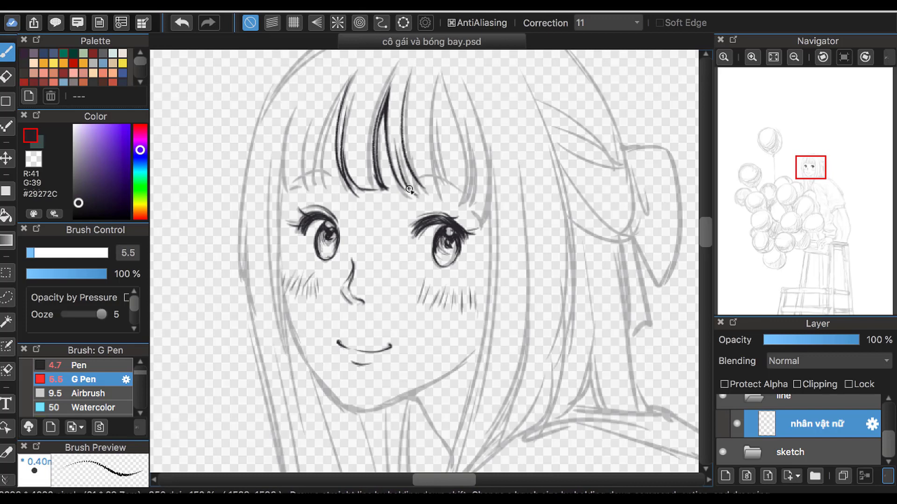
left_click_drag(405, 94, 415, 194)
left_click_drag(446, 77, 434, 192)
key("x")
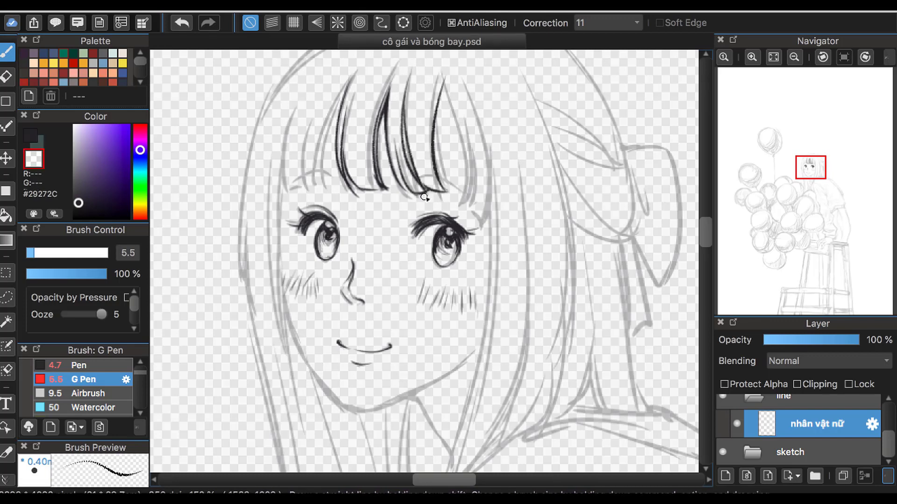
key("x")
left_click_drag(444, 114, 451, 201)
left_click_drag(445, 84, 467, 214)
left_click_drag(460, 104, 477, 225)
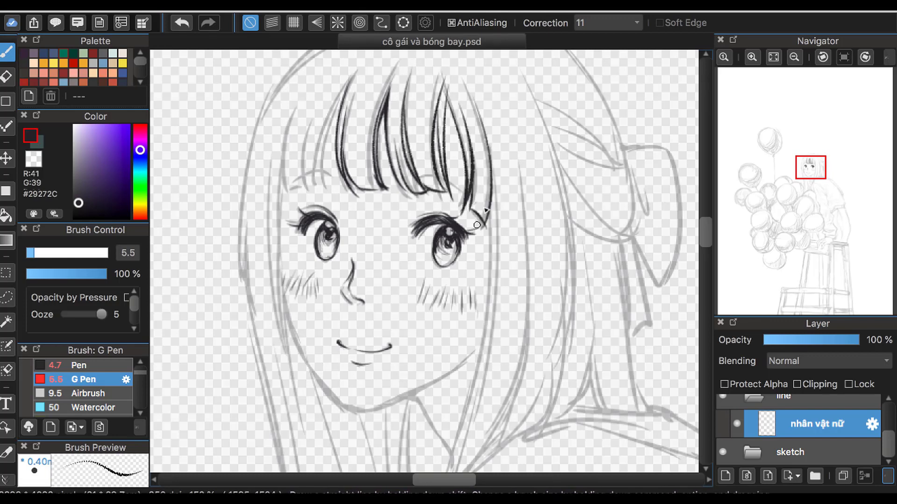
Step: Add further strands across the bangs and a long outer strand on the left
left_click_drag(486, 134, 490, 236)
left_click_drag(443, 93, 457, 185)
left_click_drag(450, 119, 462, 190)
left_click_drag(351, 77, 317, 192)
left_click_drag(335, 85, 303, 198)
left_click_drag(301, 89, 273, 205)
left_click_drag(334, 66, 290, 120)
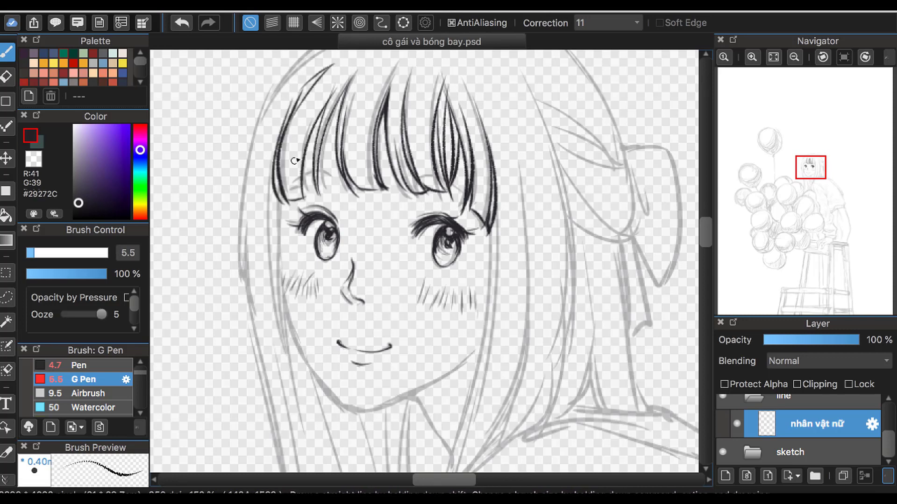
Step: Ink long hair strands falling down the right side of the face
left_click_drag(494, 189, 455, 446)
left_click_drag(521, 161, 477, 444)
left_click_drag(528, 304, 473, 470)
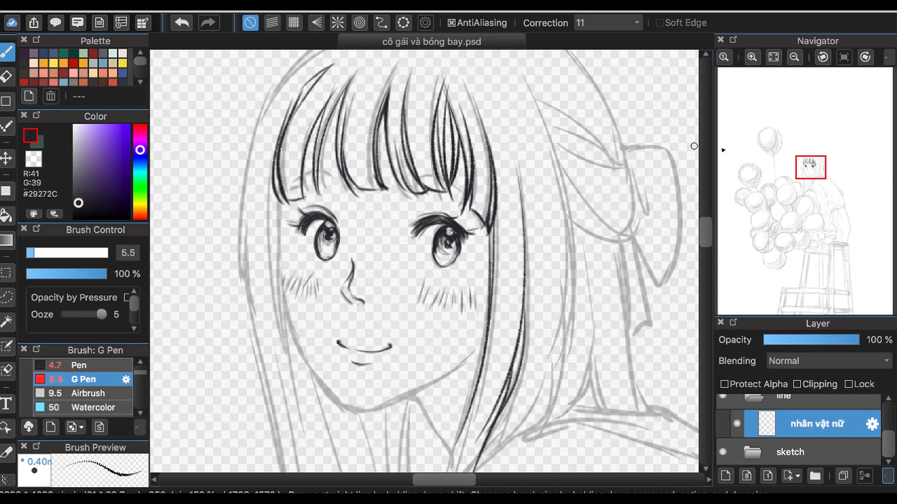
left_click_drag(597, 217, 569, 129)
left_click_drag(453, 358, 414, 438)
Step: Redo the lower side hair and ink dark strands beside the face
left_click_drag(456, 335, 401, 470)
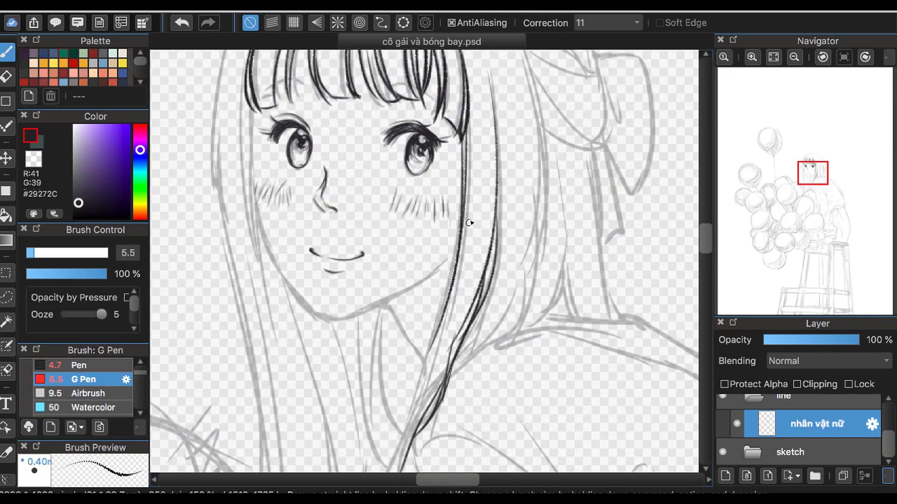
left_click(182, 24)
left_click_drag(455, 245, 390, 469)
left_click_drag(247, 79, 304, 379)
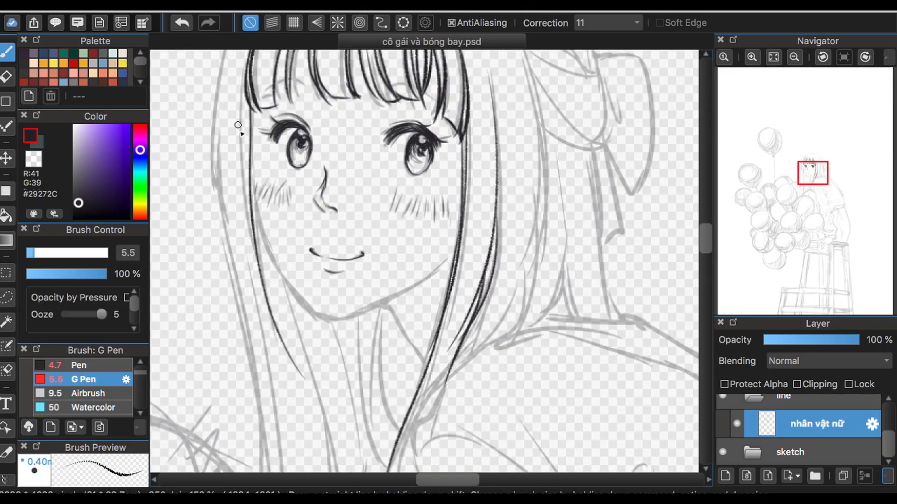
mouse_move(236, 66)
left_mouse_down()
mouse_move(255, 278)
mouse_move(266, 292)
left_mouse_up()
left_click_drag(810, 192, 807, 173)
Step: Ink the outer hair along the left side of the face
left_click_drag(329, 119, 262, 322)
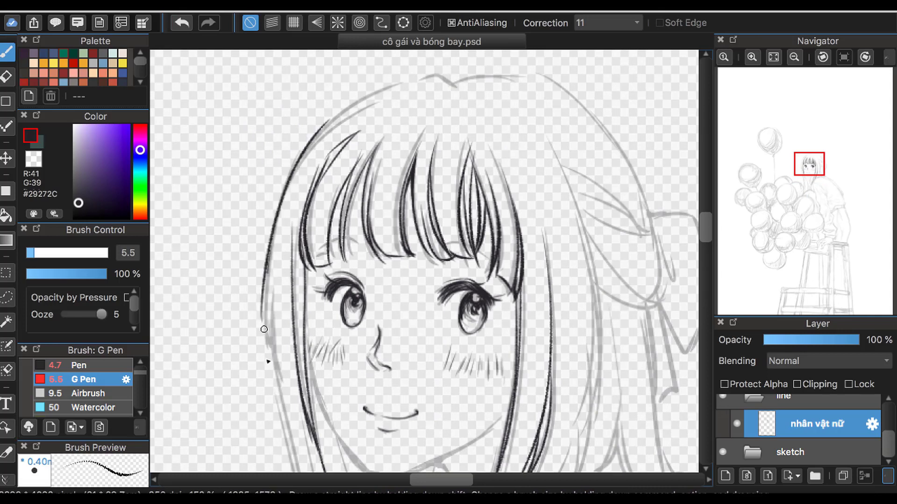
left_click_drag(278, 274, 261, 400)
left_click_drag(264, 350, 283, 458)
left_click_drag(329, 121, 446, 86)
key("ctrl+z")
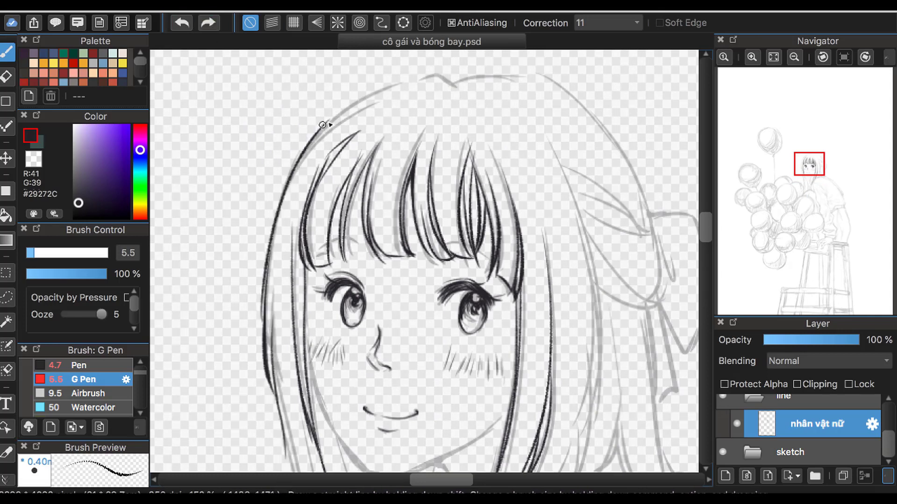
Step: Ink the top of the head with a cowlick and the top-right hair outline
mouse_move(333, 118)
left_mouse_down()
mouse_move(552, 76)
mouse_move(650, 219)
left_mouse_up()
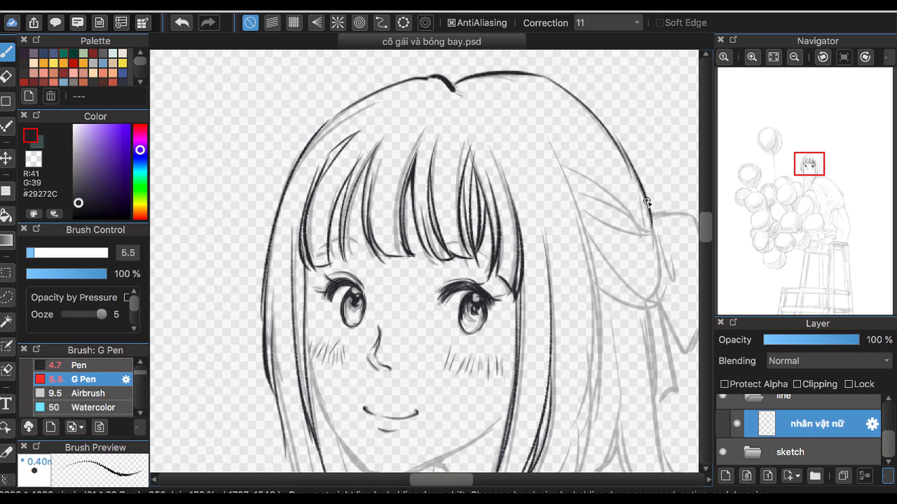
left_click_drag(609, 128, 641, 209)
key("ctrl+z")
left_click_drag(625, 149, 646, 197)
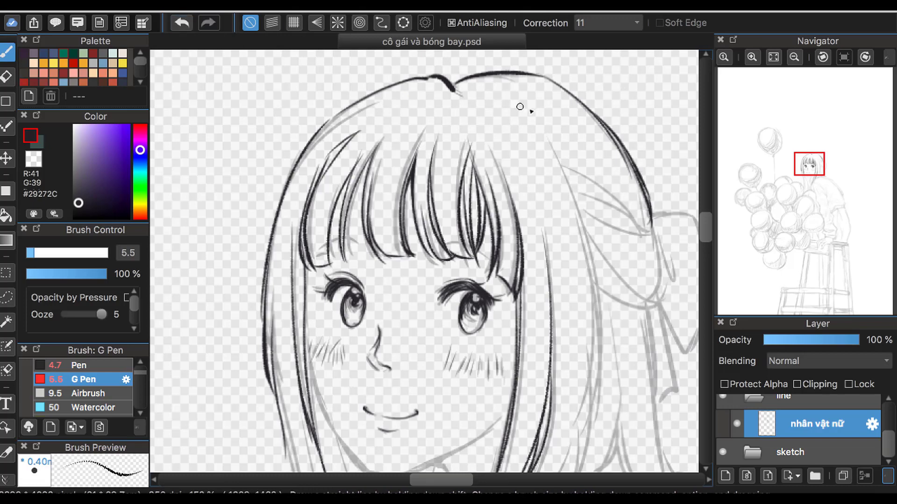
left_click_drag(493, 93, 544, 124)
left_click_drag(447, 76, 465, 95)
key("x")
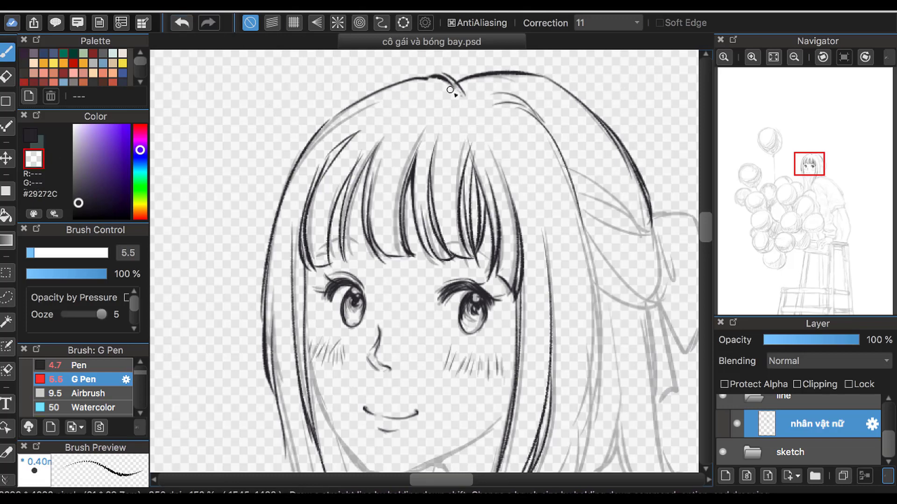
key("x")
Step: Ink strands down the hair's right side, ending in a hooked curve near the shoulder
left_click_drag(809, 164, 816, 169)
left_click_drag(441, 102, 450, 324)
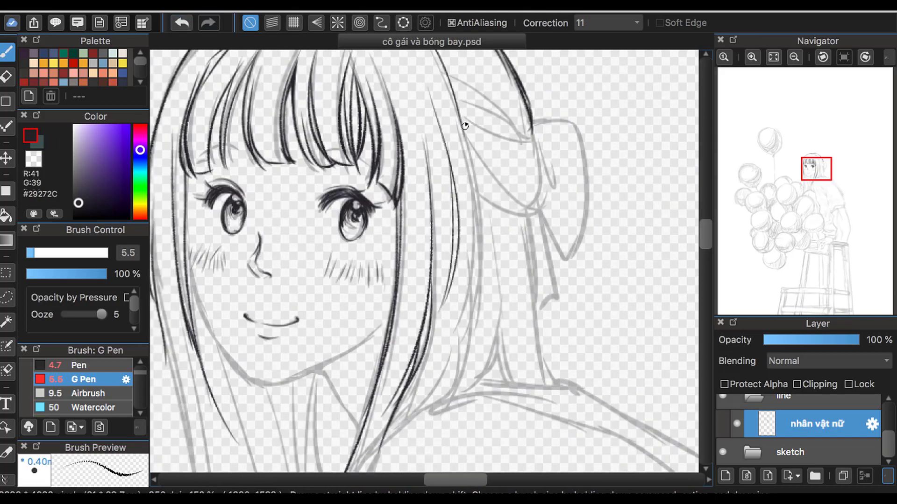
left_click_drag(465, 127, 438, 385)
left_click_drag(816, 169, 814, 178)
mouse_move(511, 238)
left_mouse_down()
mouse_move(454, 288)
mouse_move(402, 390)
left_mouse_up()
left_click_drag(404, 359, 431, 356)
left_click_drag(486, 240, 437, 282)
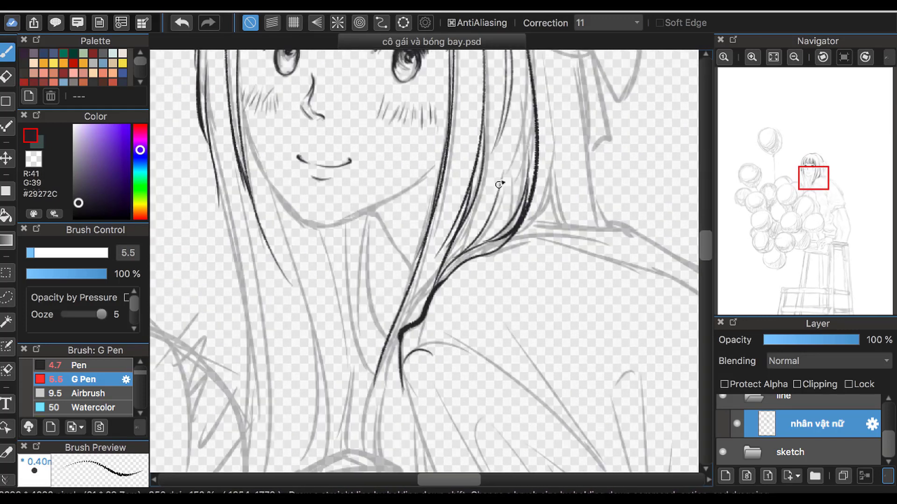
left_click_drag(501, 184, 499, 106)
left_click_drag(813, 178, 817, 169)
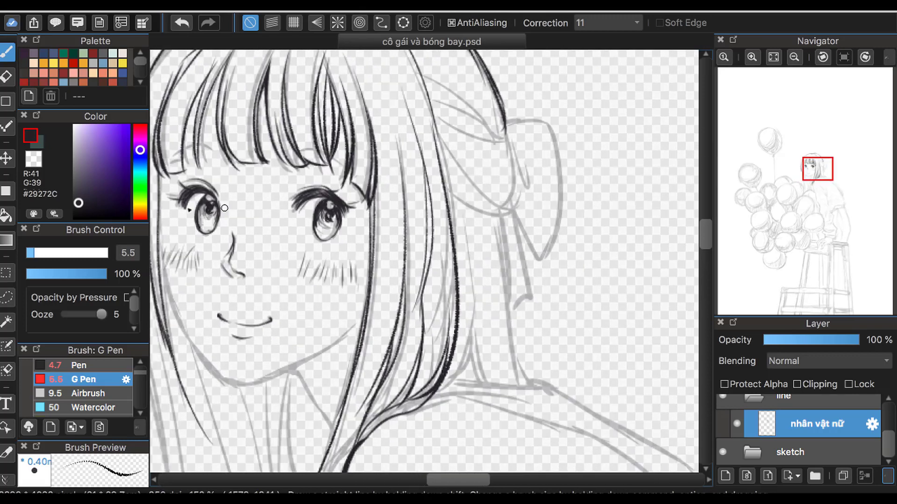
Step: Ink curved hair strands near the bow
left_click(41, 157)
left_click(30, 136)
left_click_drag(419, 310, 376, 415)
left_click_drag(429, 112, 489, 204)
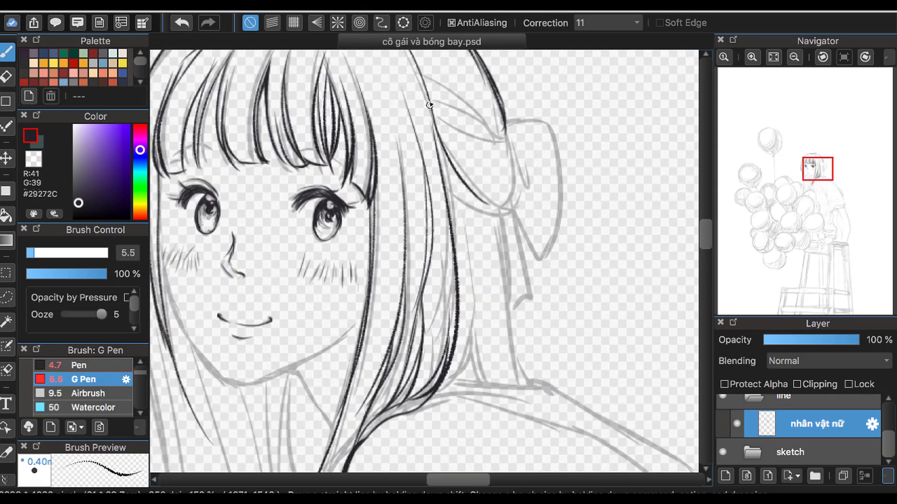
mouse_move(426, 95)
left_mouse_down()
mouse_move(449, 194)
mouse_move(499, 216)
left_mouse_up()
left_click_drag(503, 124, 510, 194)
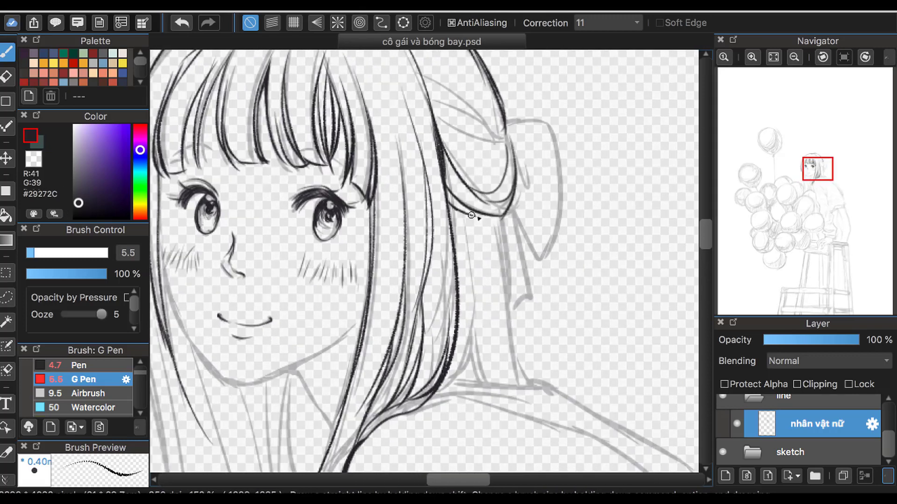
Step: Try a line down the left cheek, undo it, and close the File menu
scroll(472, 216, "down", 2)
scroll(379, 159, "up", 2)
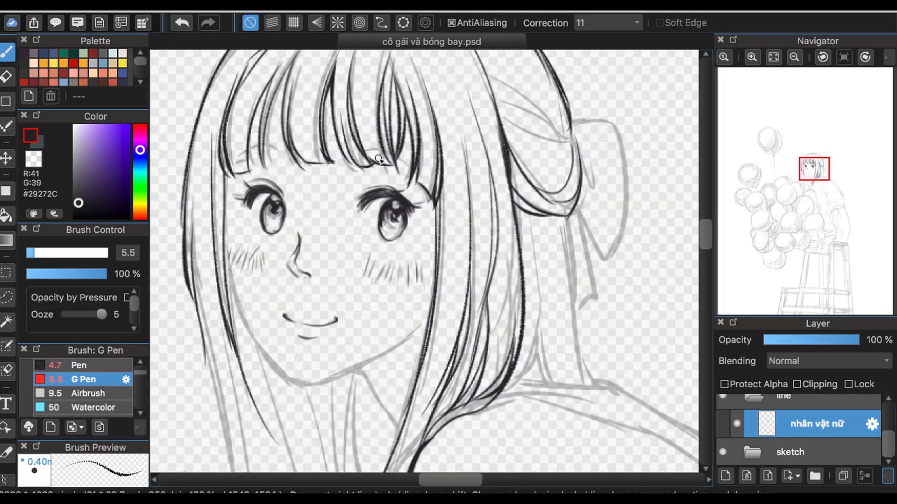
mouse_move(224, 249)
left_mouse_down()
mouse_move(248, 333)
mouse_move(282, 379)
left_mouse_up()
left_click(182, 22)
left_click(140, 4)
left_click(171, 136)
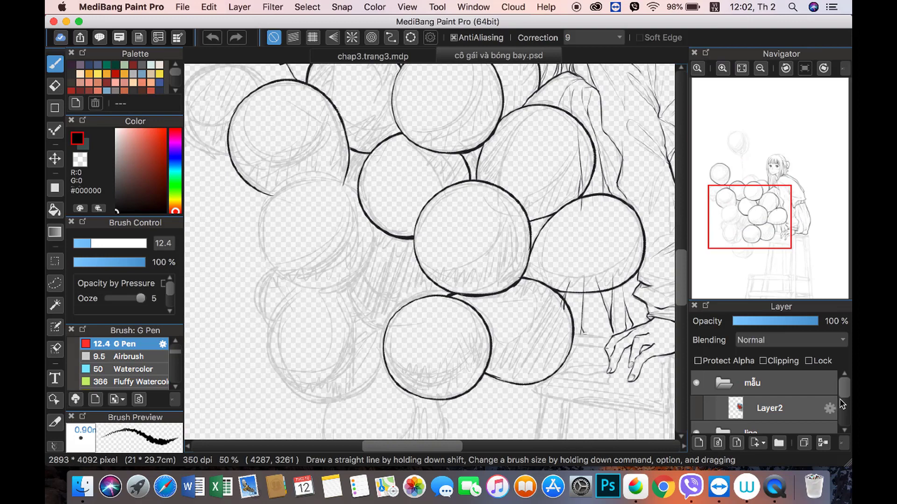
Step: Set stroke correction to 15 and add a new layer named bóng bay 2
scroll(841, 404, "down", 2)
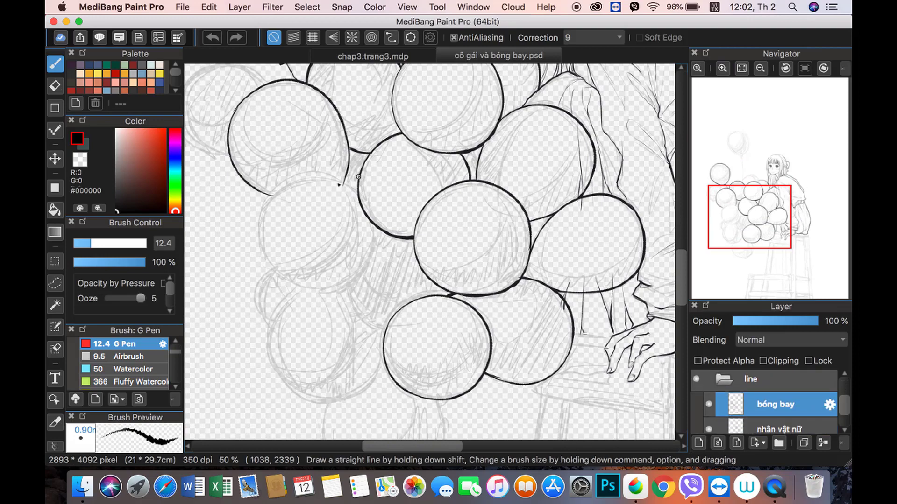
left_click(593, 37)
left_click(593, 182)
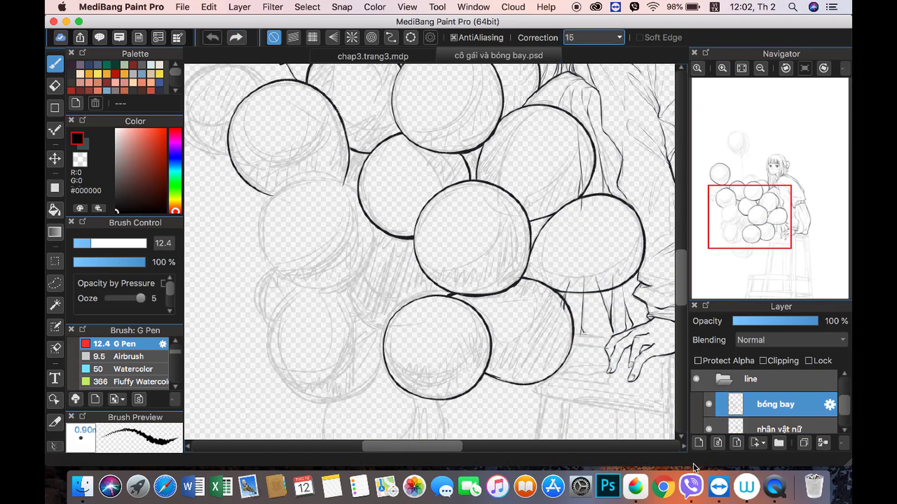
left_click(699, 443)
left_click(829, 405)
type("bay 2")
key("Return")
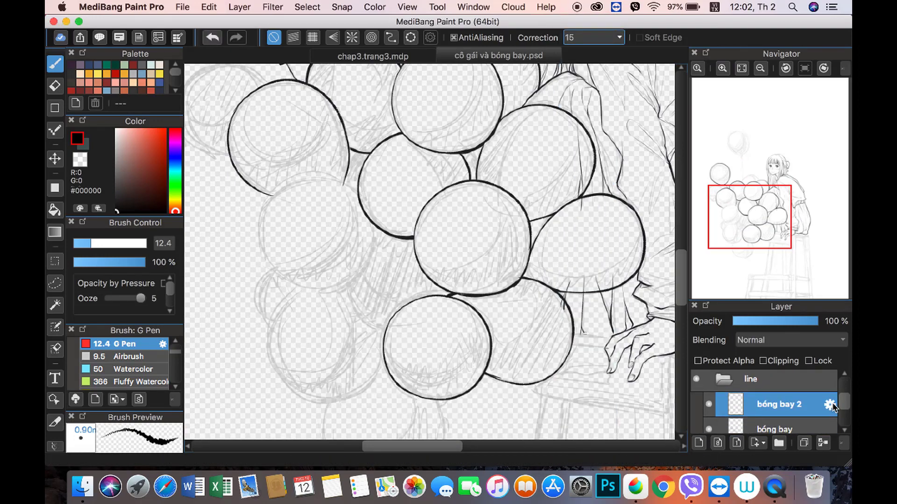
Step: Redraw a longer top arc on the central balloon and nudge it into place
scroll(488, 193, "up", 2)
key("super+z")
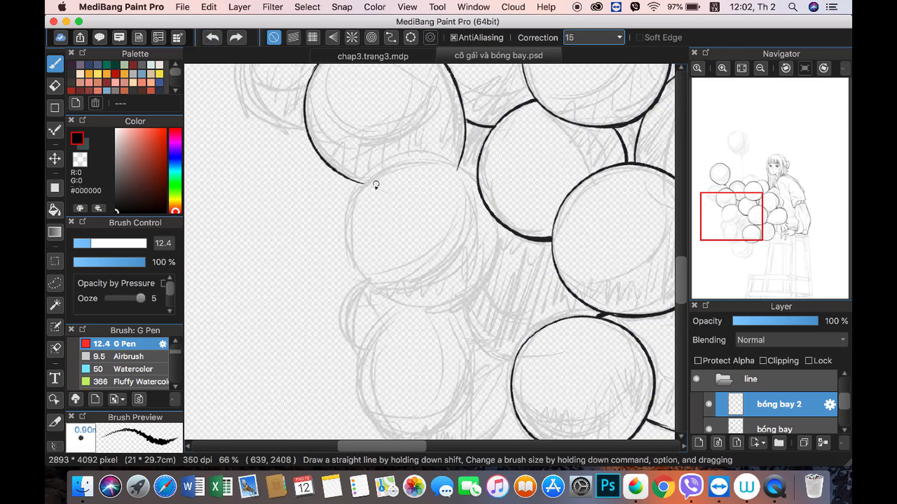
left_click_drag(355, 199, 474, 168)
key("super+z")
mouse_move(344, 226)
left_mouse_down()
mouse_move(483, 184)
mouse_move(447, 175)
left_mouse_up()
key("v")
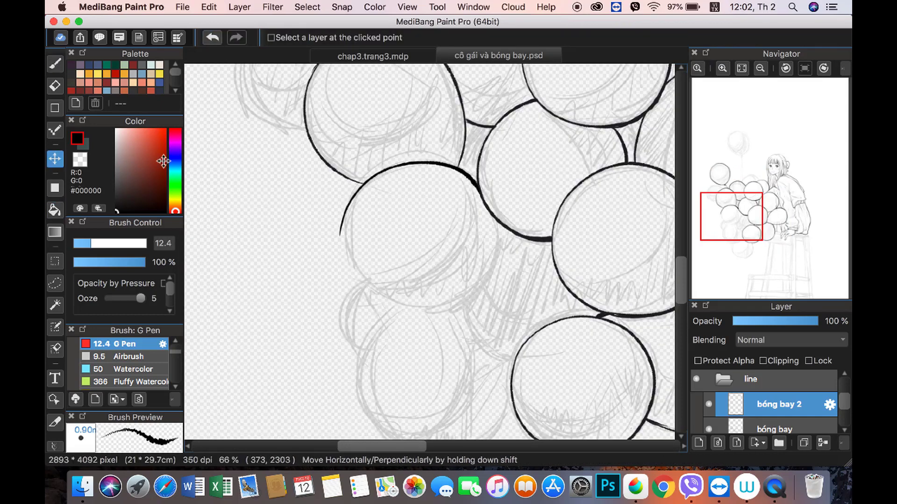
Step: Return to black ink and outline the central balloon's left and bottom edge
left_click(55, 64)
left_click(79, 159)
left_click(77, 139)
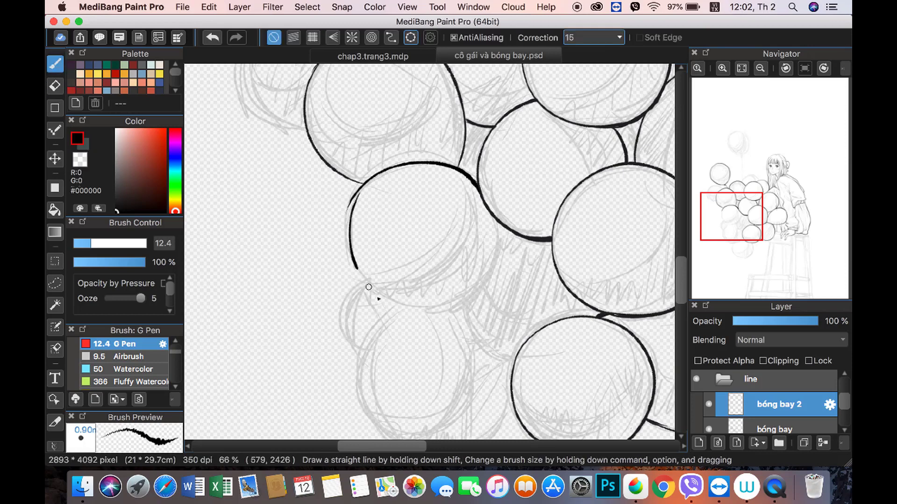
left_click_drag(348, 194, 477, 306)
key("super+z")
left_click_drag(343, 239, 474, 288)
key("super+z")
mouse_move(348, 199)
left_mouse_down()
mouse_move(344, 250)
mouse_move(400, 304)
mouse_move(494, 216)
left_mouse_up()
Step: Lower stroke correction to 11 and ink the right balloon's outline arc
scroll(430, 201, "down", 3)
scroll(364, 182, "down", 2)
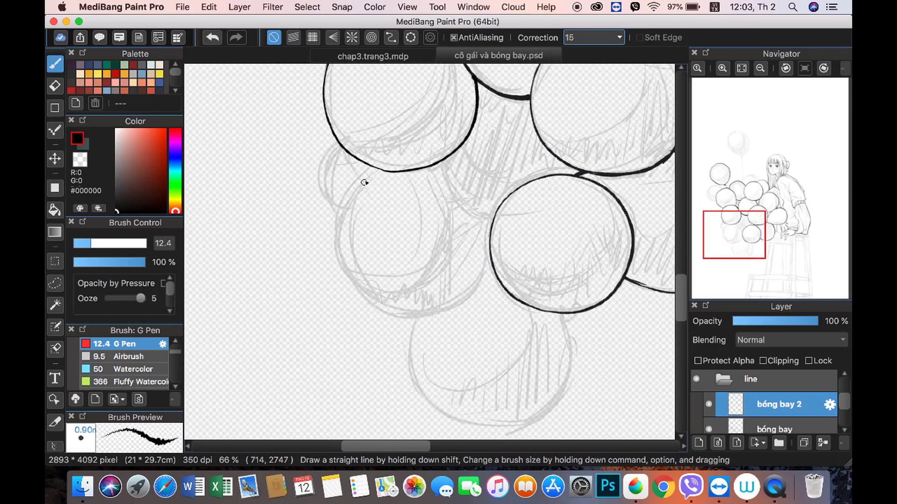
left_click_drag(369, 172, 458, 287)
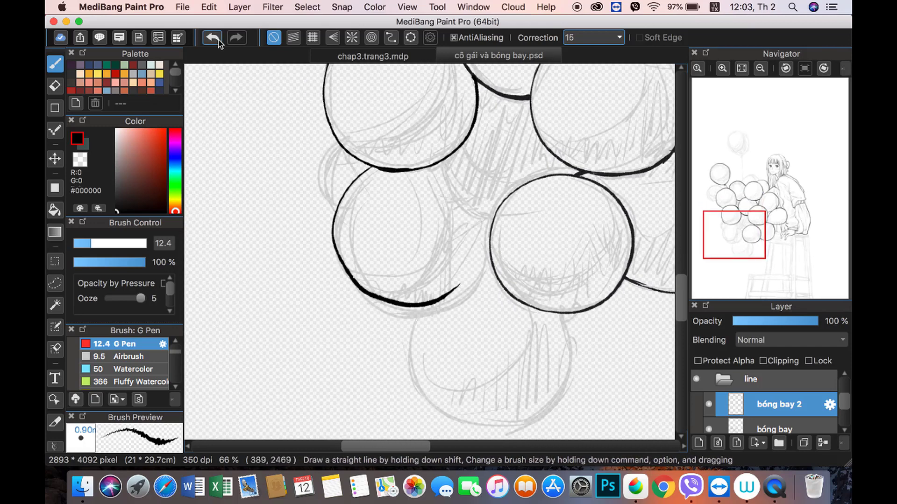
key("super+z")
left_click(619, 37)
left_click(603, 123)
mouse_move(380, 170)
left_mouse_down()
mouse_move(346, 196)
mouse_move(474, 219)
left_mouse_up()
key("super+z")
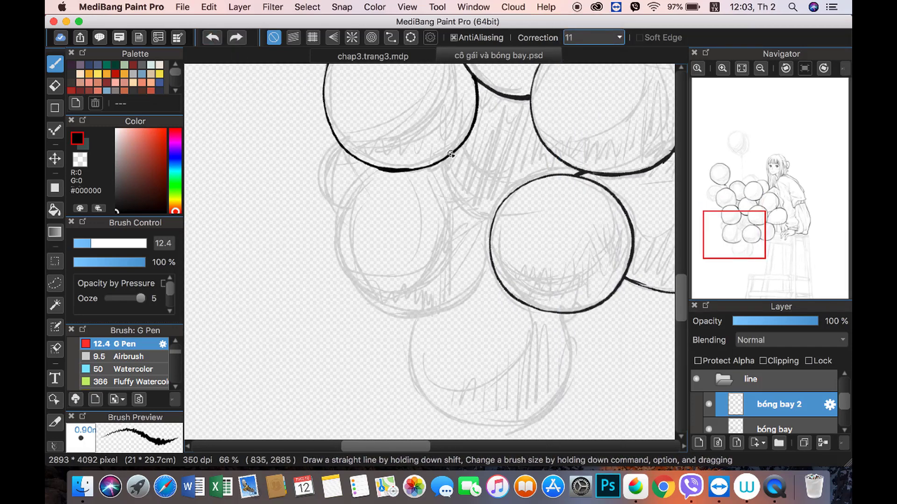
left_click_drag(442, 160, 493, 220)
key("super+z")
mouse_move(441, 161)
left_mouse_down()
mouse_move(466, 217)
mouse_move(490, 231)
left_mouse_up()
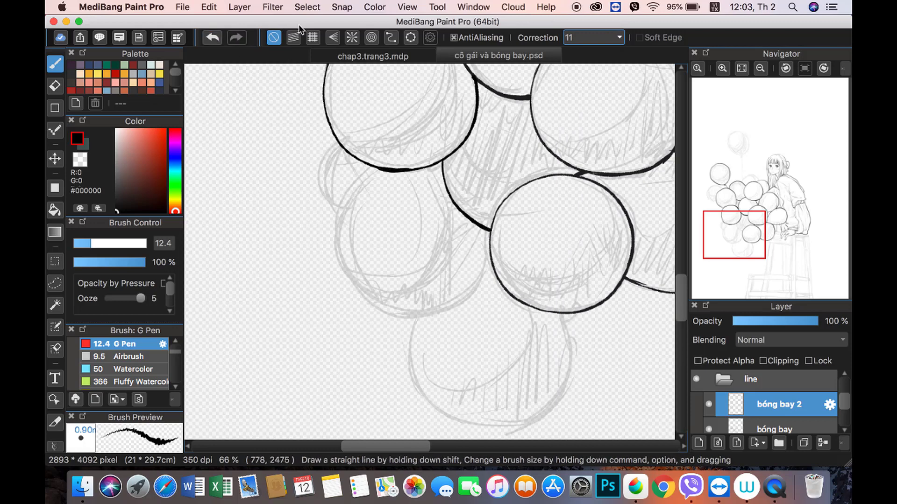
Step: Ink the lower-left balloon's outline
left_click_drag(372, 171, 477, 289)
key("super+z")
mouse_move(729, 233)
left_mouse_down()
mouse_move(721, 239)
mouse_move(730, 241)
left_mouse_up()
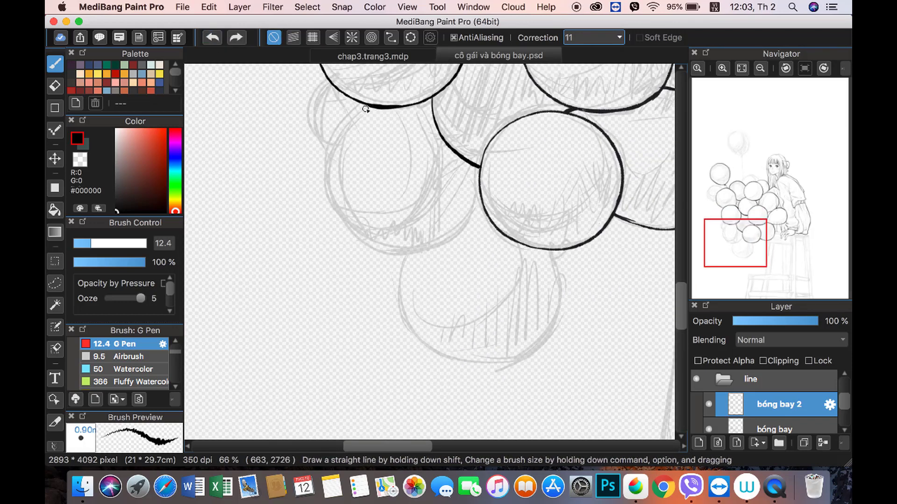
mouse_move(366, 107)
left_mouse_down()
mouse_move(407, 251)
mouse_move(478, 185)
left_mouse_up()
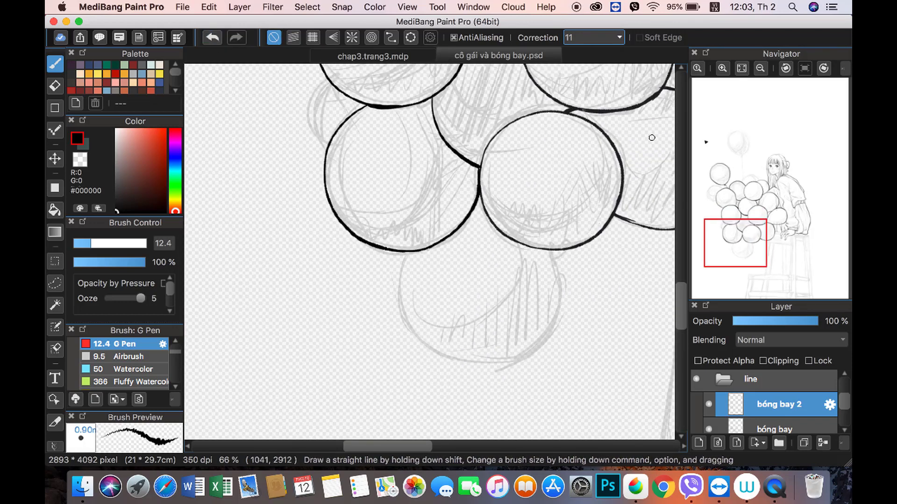
Step: Redraw the lower-left balloon's arc and ink its right side
scroll(331, 184, "down", 5)
scroll(330, 184, "right", 5)
left_click_drag(301, 180, 406, 302)
key("super+z")
left_click_drag(299, 181, 434, 265)
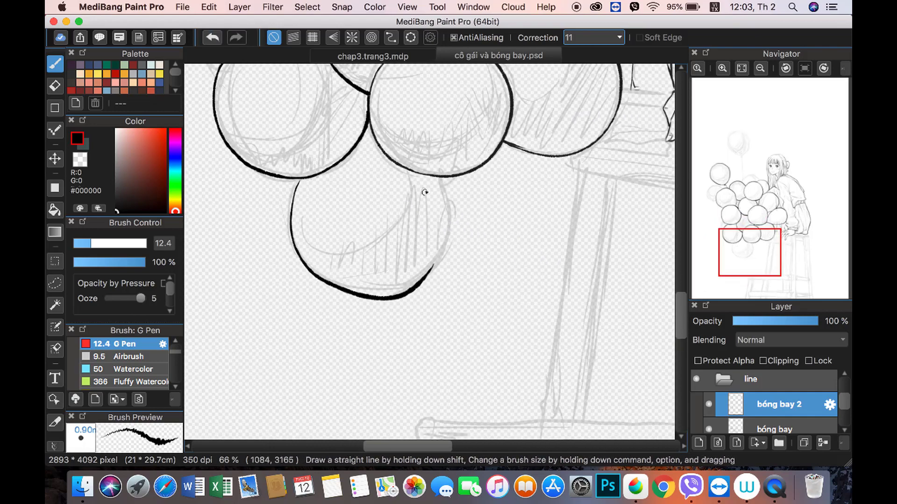
key("super+z")
left_click_drag(296, 180, 407, 299)
mouse_move(442, 175)
left_mouse_down()
mouse_move(448, 264)
mouse_move(374, 306)
mouse_move(397, 301)
left_mouse_up()
key("super+z")
key("super+z")
left_click_drag(441, 174, 402, 299)
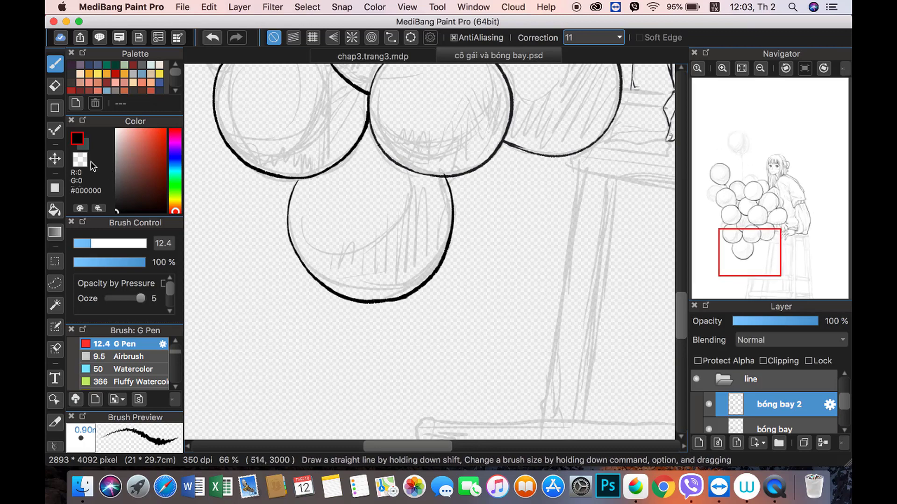
Step: Zoom out to the whole cluster and outline another lower-left balloon
scroll(513, 139, "up", 5)
left_click(760, 68)
left_click(763, 220)
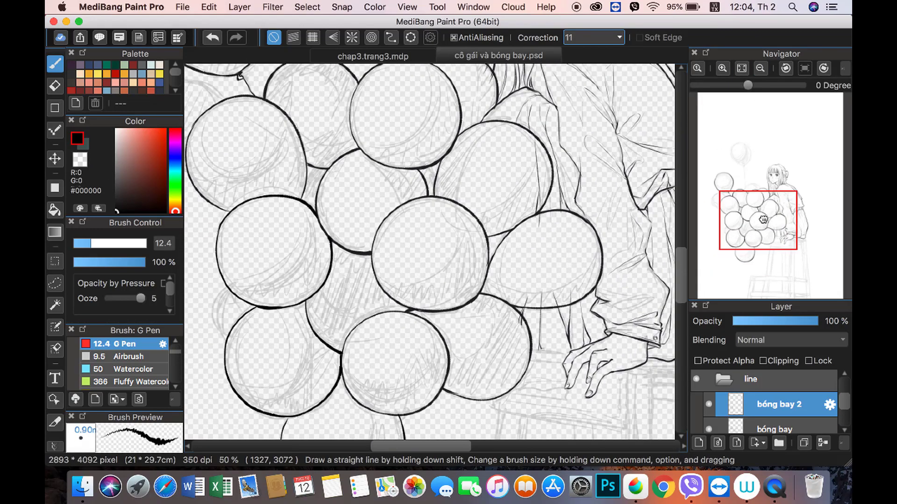
left_click_drag(763, 219, 728, 205)
scroll(294, 202, "up", 1)
scroll(263, 175, "up", 1)
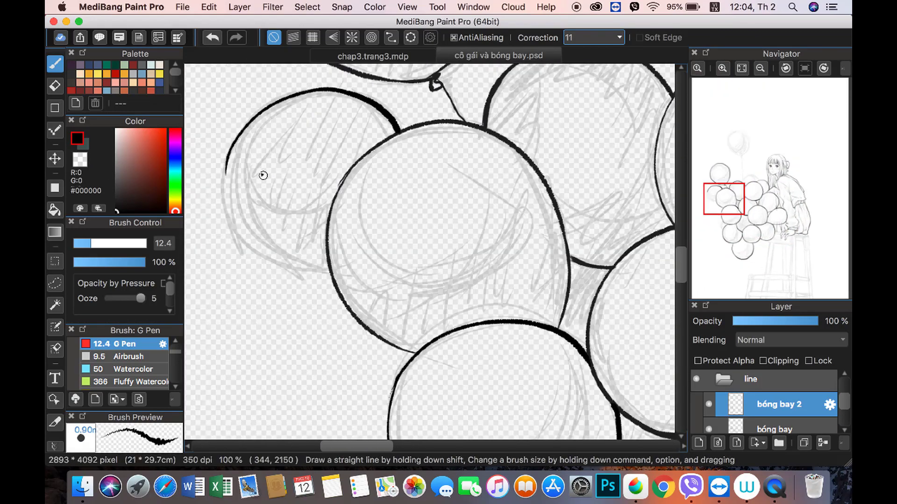
left_click_drag(227, 183, 327, 268)
key("super+z")
left_click_drag(229, 154, 332, 275)
key("super+z")
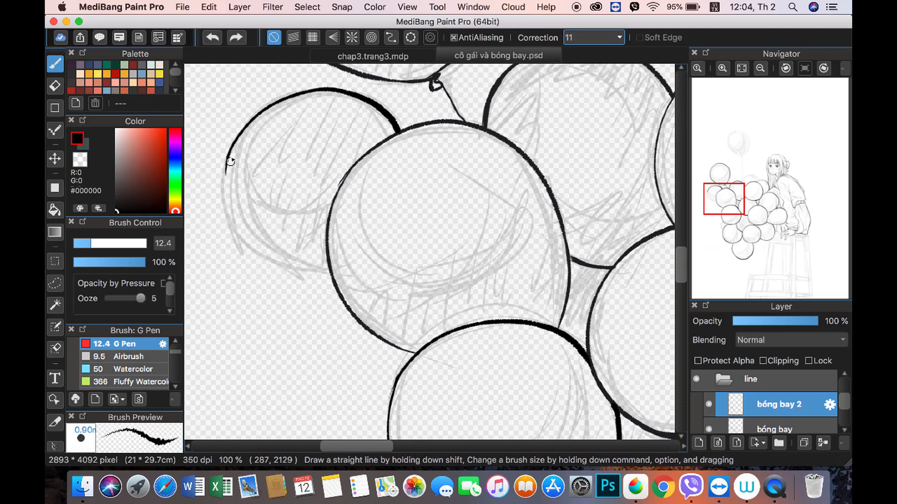
left_click_drag(231, 162, 337, 278)
Step: Ink the upper balloon's top arc and the top balloon's top and left edges
left_click_drag(723, 185, 748, 181)
left_click_drag(344, 247, 535, 229)
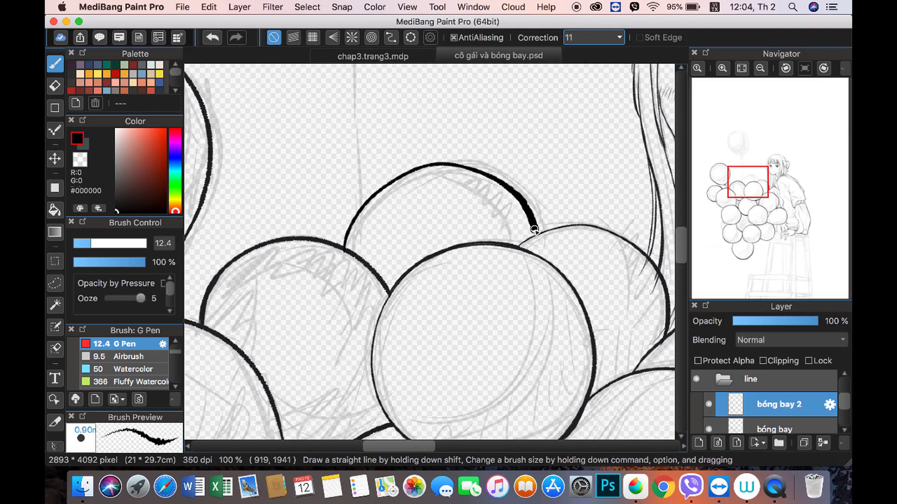
scroll(745, 171, "down", 5)
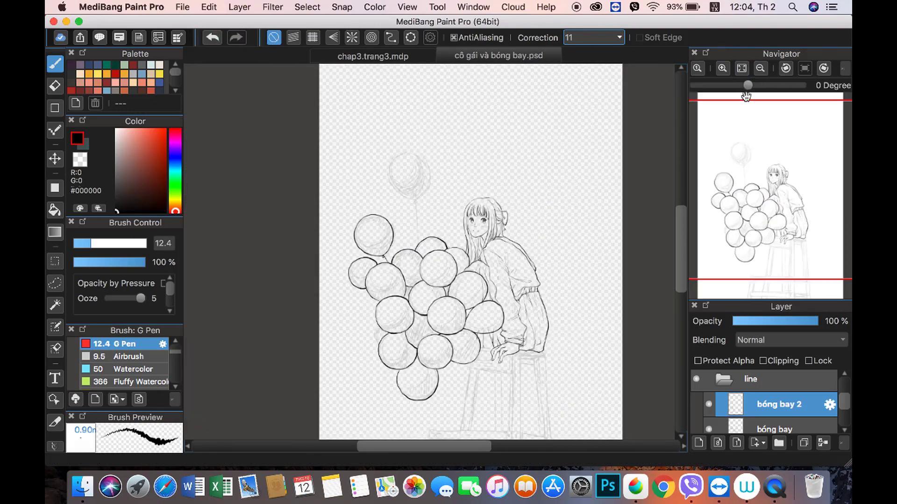
scroll(764, 200, "up", 3)
left_click_drag(765, 199, 766, 166)
mouse_move(348, 191)
left_mouse_down()
mouse_move(388, 281)
mouse_move(406, 187)
mouse_move(397, 278)
left_mouse_up()
key("super+z")
left_click(718, 65)
mouse_move(310, 194)
left_mouse_down()
mouse_move(397, 289)
mouse_move(361, 295)
mouse_move(386, 413)
mouse_move(476, 193)
left_mouse_up()
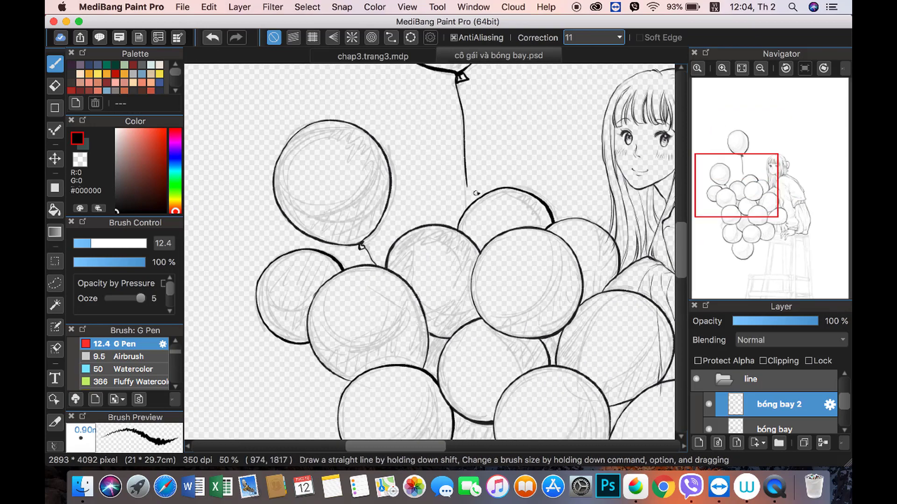
scroll(466, 208, "down", 2)
scroll(467, 208, "down", 3)
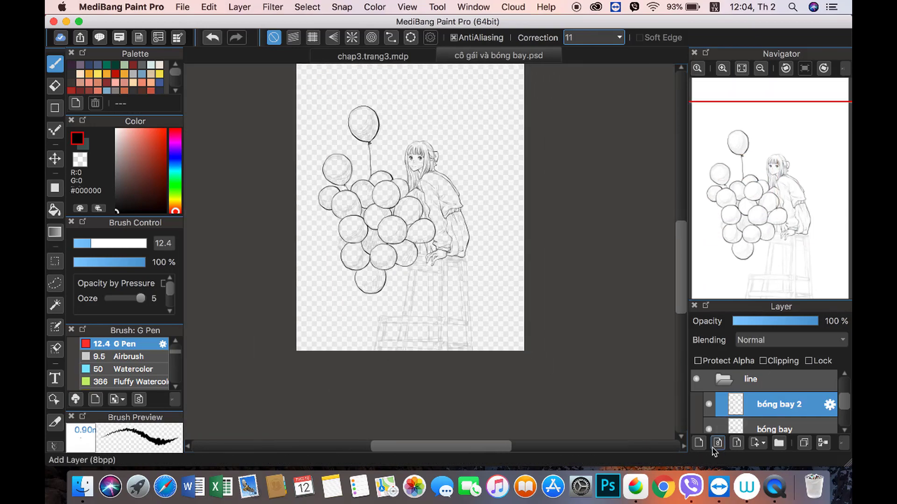
Step: Add a new layer above the balloons and name it ghế
left_click(699, 443)
left_click(829, 404)
type("ghế")
key("Return")
scroll(365, 263, "up", 5)
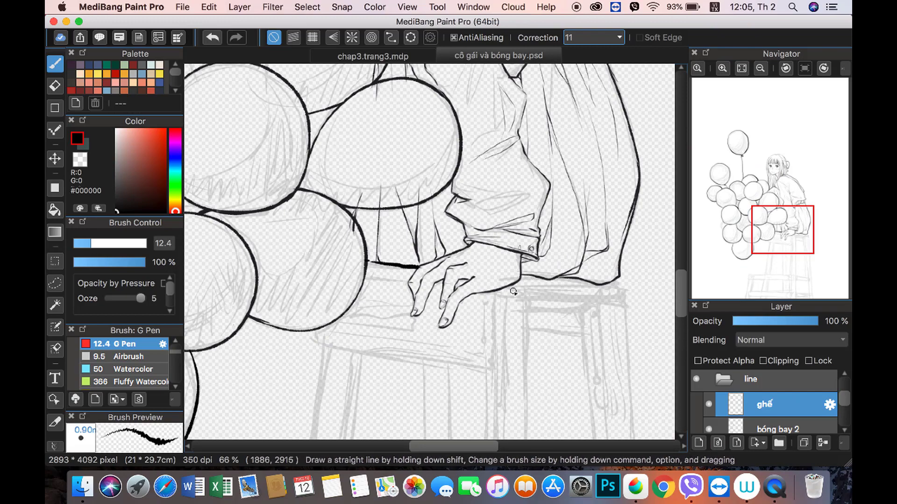
Step: Ink the stool seat's front corner, top edge, right side and bottom edge
left_click_drag(545, 294, 619, 286)
key("super+z")
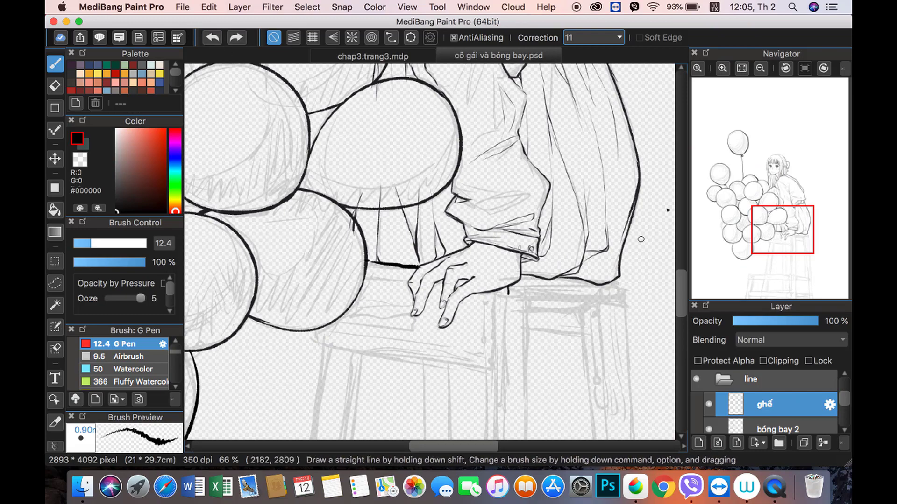
scroll(490, 197, "up", 3)
scroll(310, 240, "down", 2)
mouse_move(308, 233)
left_mouse_down()
mouse_move(308, 252)
mouse_move(338, 234)
left_mouse_up()
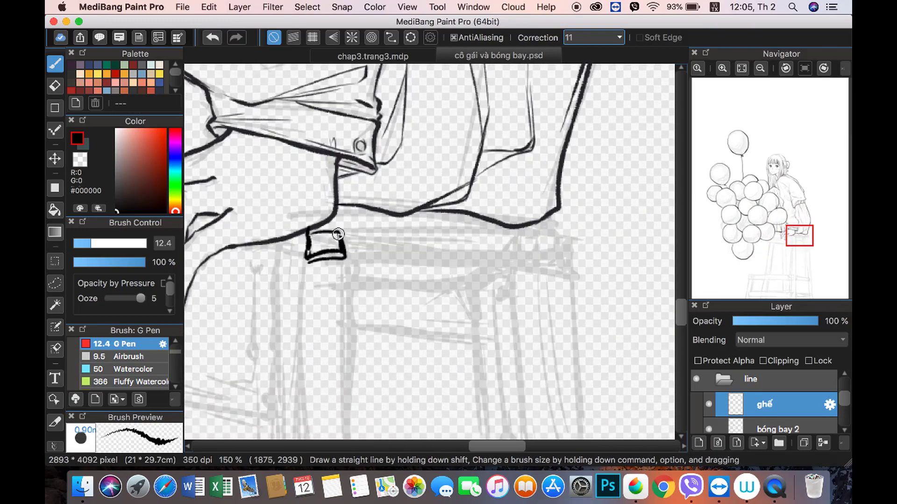
mouse_move(234, 248)
left_mouse_down()
mouse_move(309, 255)
mouse_move(513, 227)
left_mouse_up()
key("super+z")
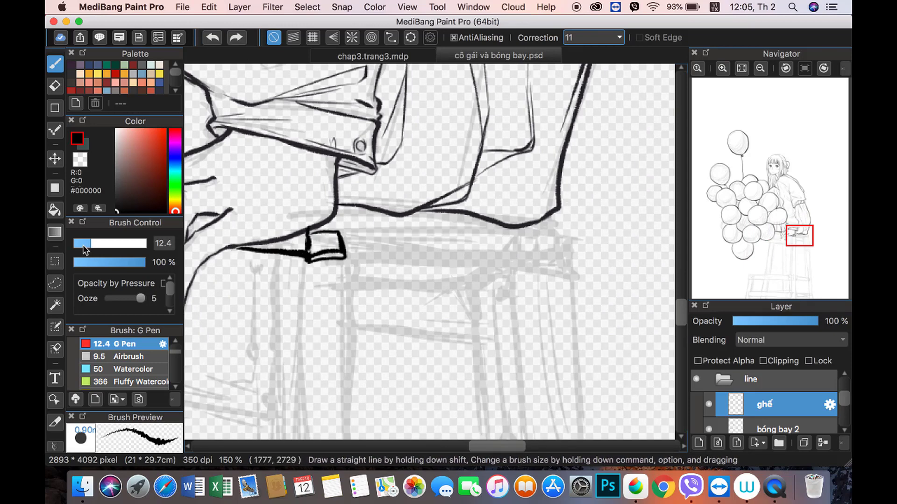
mouse_move(336, 232)
left_mouse_down()
mouse_move(526, 229)
mouse_move(558, 220)
mouse_move(567, 259)
left_mouse_up()
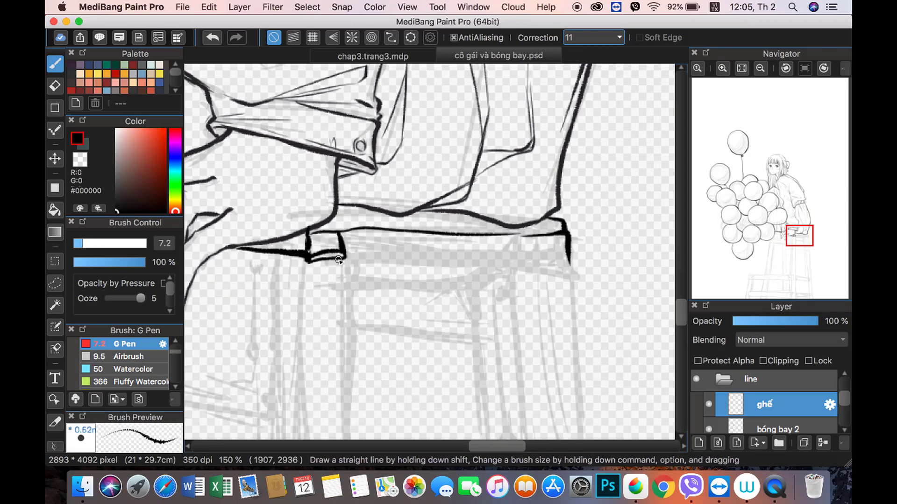
left_click_drag(346, 259, 566, 260)
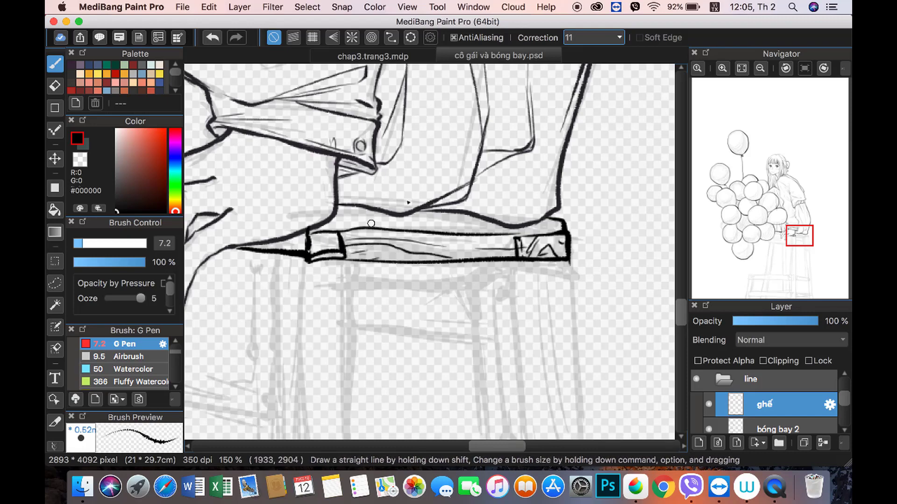
Step: Extend the right and left stool-leg lines downward from the seat
scroll(371, 223, "down", 5)
scroll(440, 89, "down", 5)
scroll(440, 88, "down", 3)
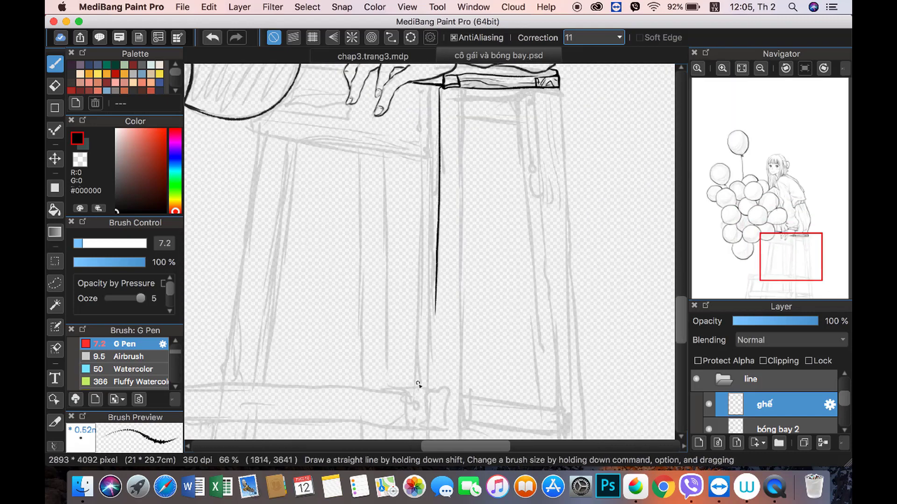
left_click_drag(461, 296, 462, 394)
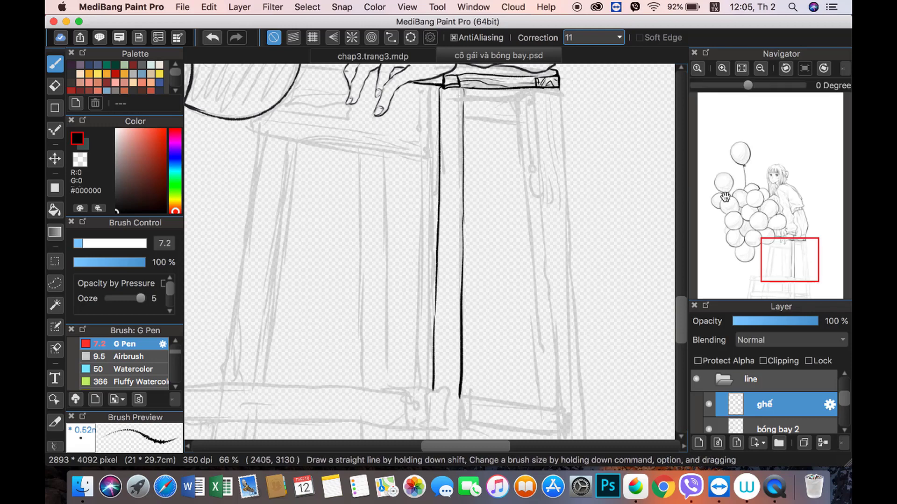
scroll(535, 251, "up", 5)
scroll(535, 251, "left", 3)
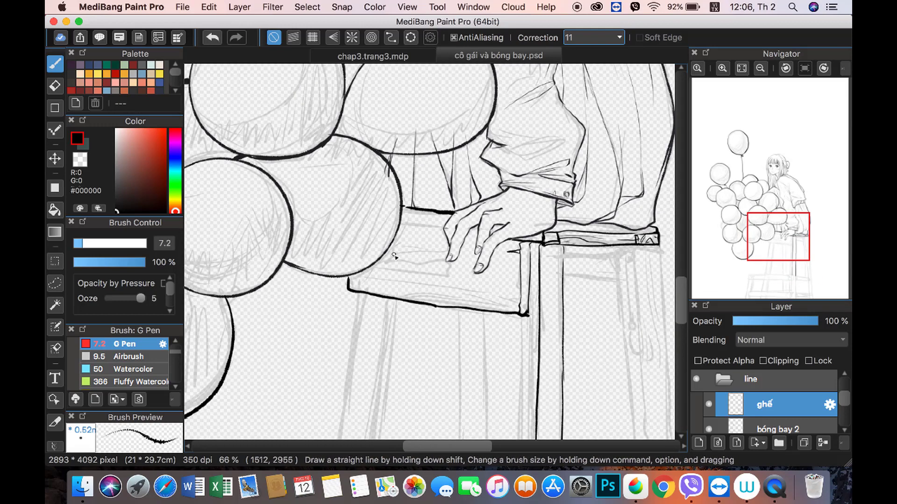
scroll(400, 210, "down", 3)
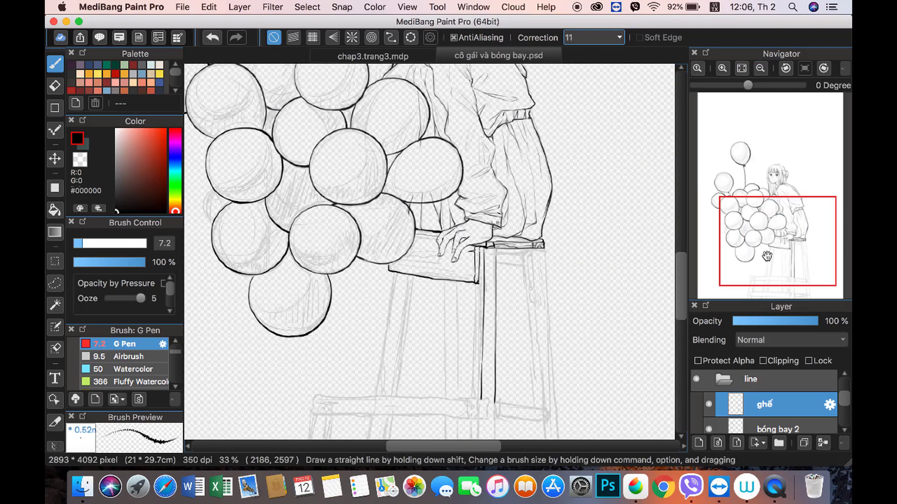
scroll(467, 210, "down", 3)
scroll(503, 202, "up", 2)
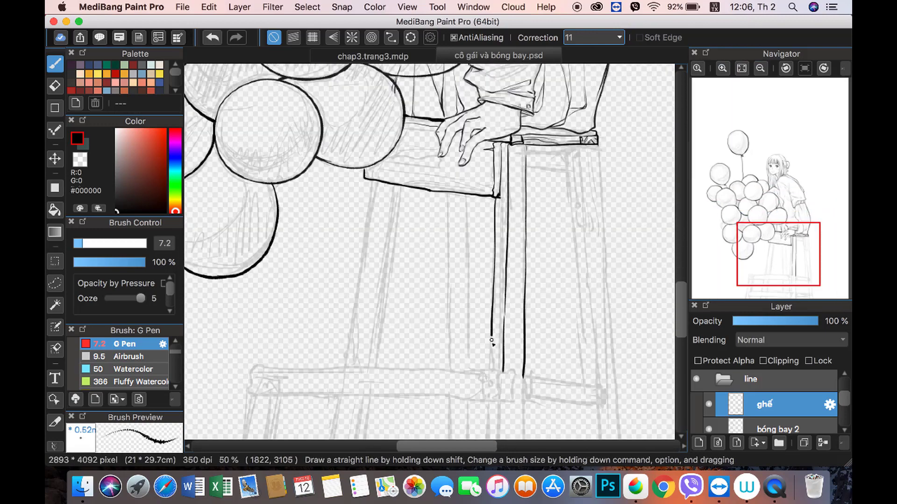
left_click_drag(492, 341, 492, 369)
scroll(491, 327, "up", 2)
scroll(607, 234, "up", 3)
left_click_drag(423, 218, 463, 218)
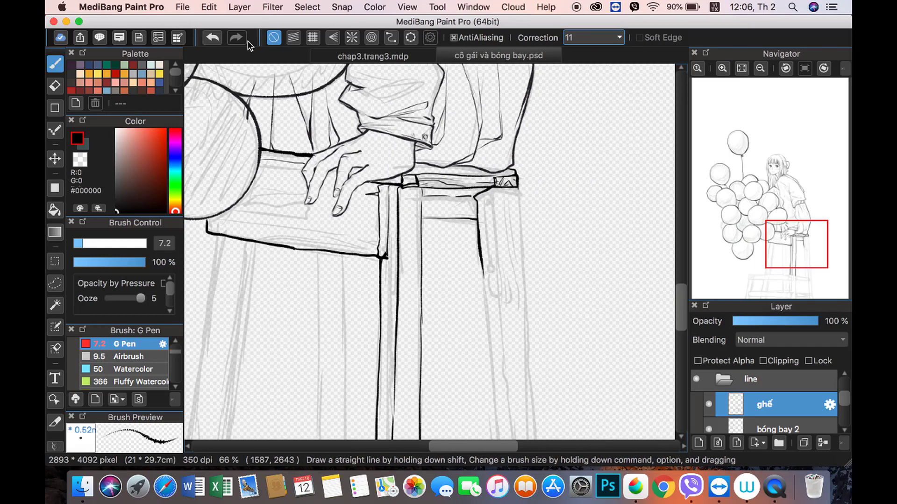
left_click(212, 38)
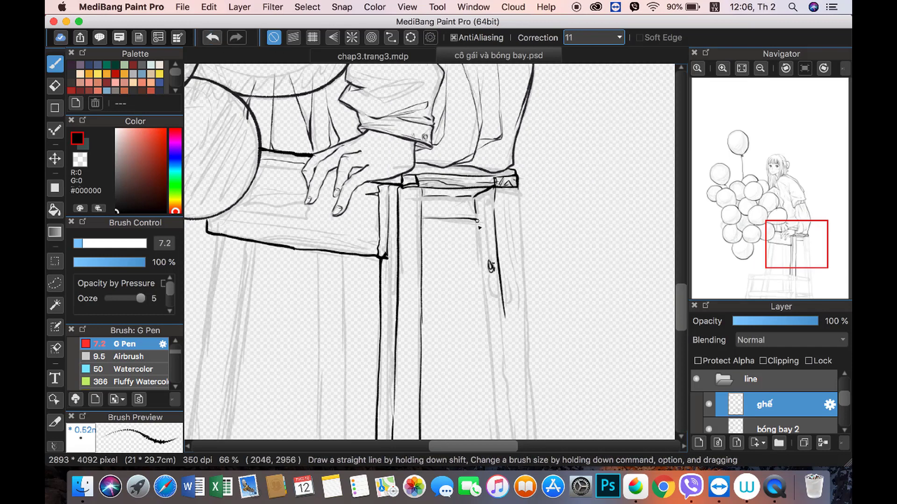
Step: Ink a leg toward the crossbar, thicken the pen to about 11.3, and extend the inner leg line
scroll(523, 256, "down", 5)
scroll(523, 256, "right", 2)
left_click_drag(437, 100, 444, 161)
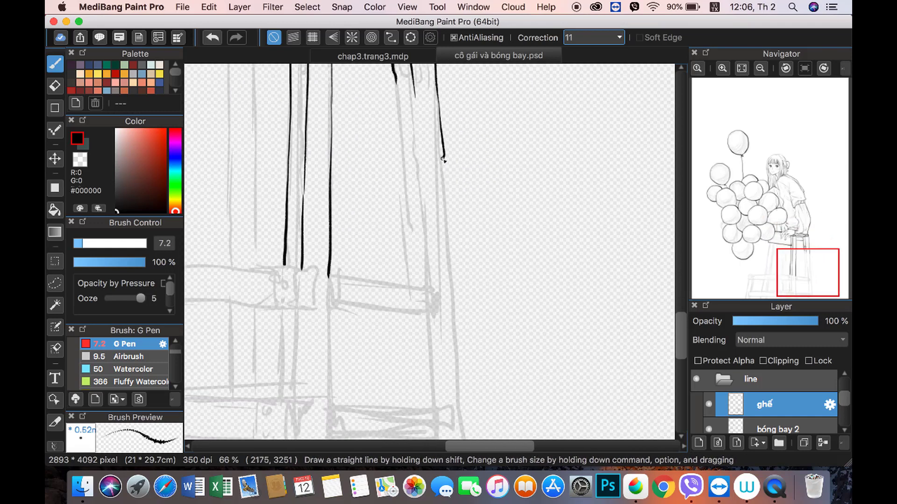
left_click_drag(456, 318, 460, 382)
scroll(466, 84, "up", 1)
scroll(466, 84, "left", 1)
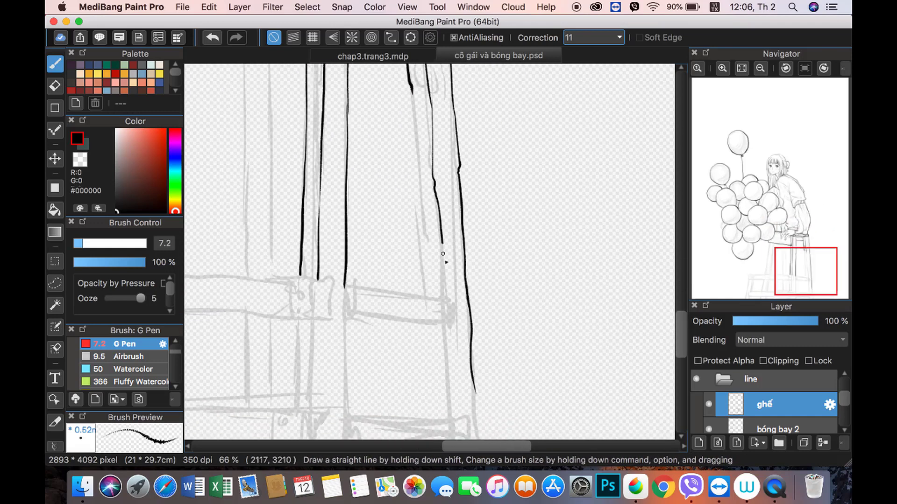
left_click(89, 244)
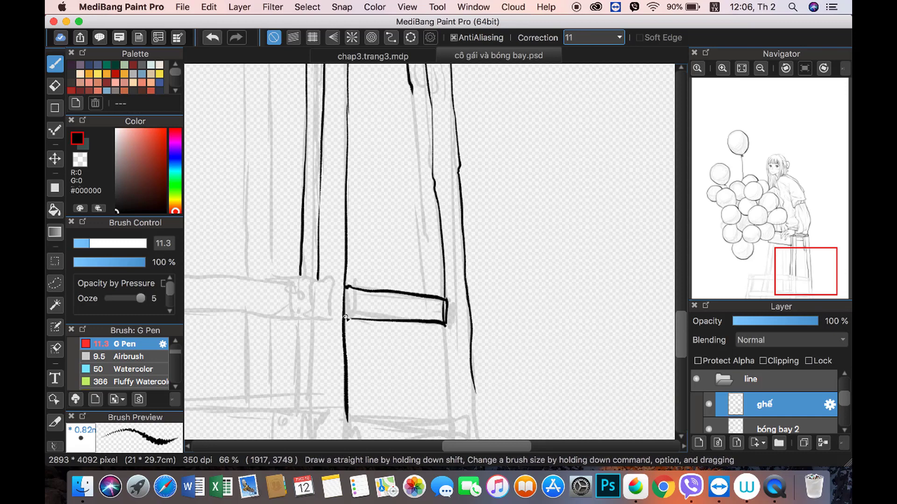
scroll(449, 304, "up", 3)
scroll(450, 304, "left", 1)
left_click_drag(435, 347, 434, 360)
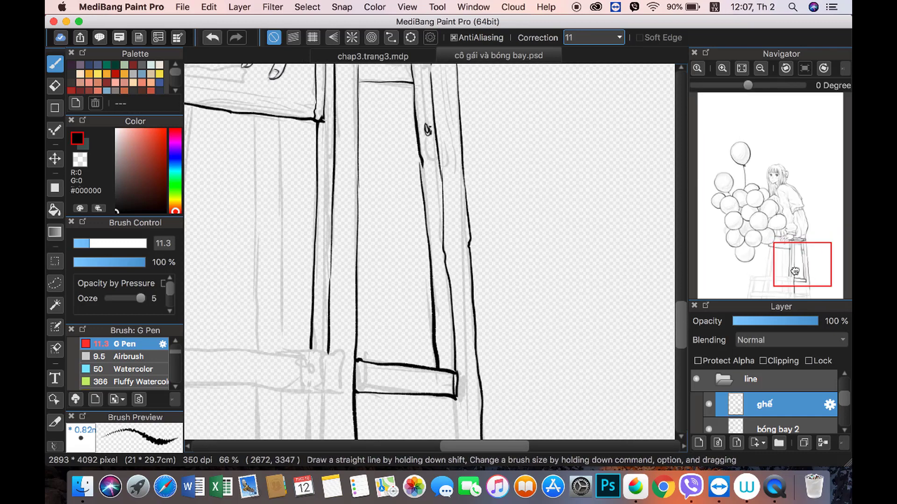
scroll(451, 185, "down", 8)
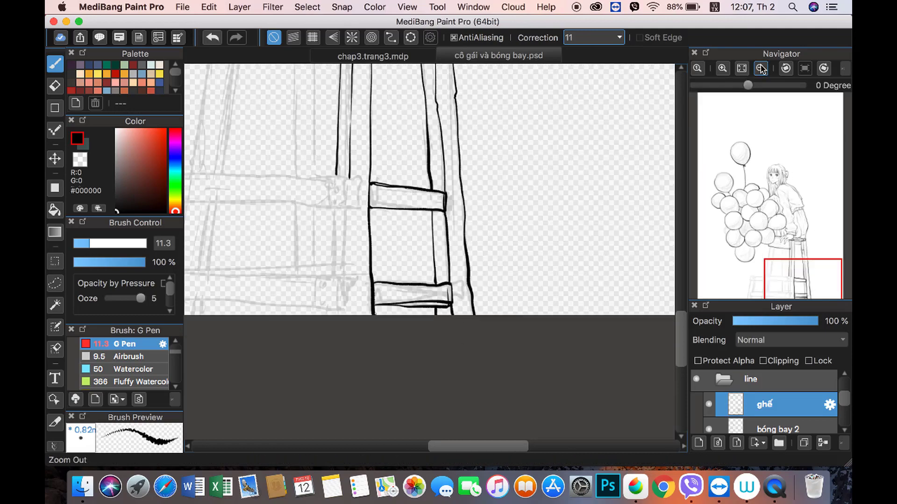
Step: Reset the canvas rotation upright and ink the crossbar's lower line
left_click(761, 68)
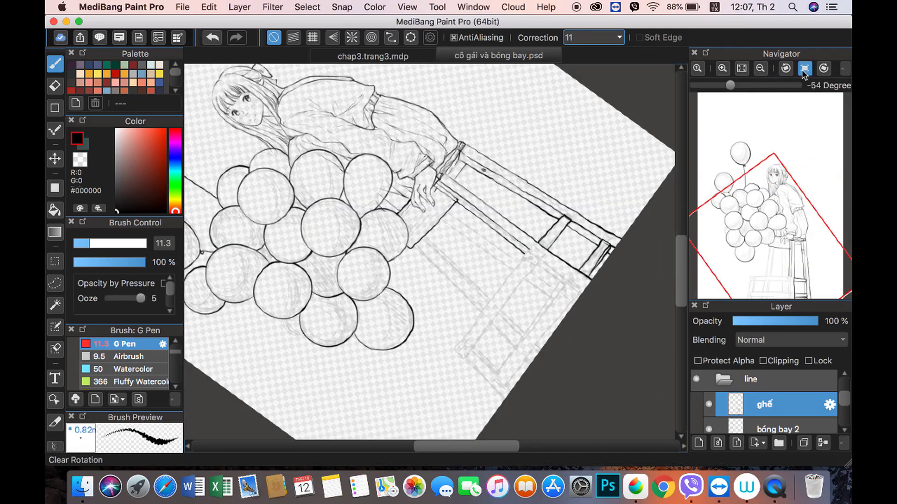
left_click(803, 69)
scroll(452, 213, "down", 5)
left_click_drag(298, 252, 296, 275)
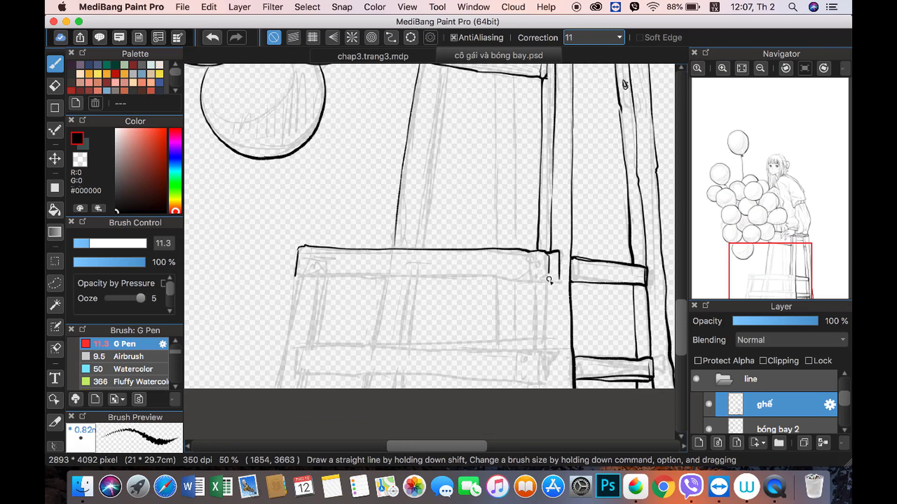
left_click_drag(301, 280, 492, 279)
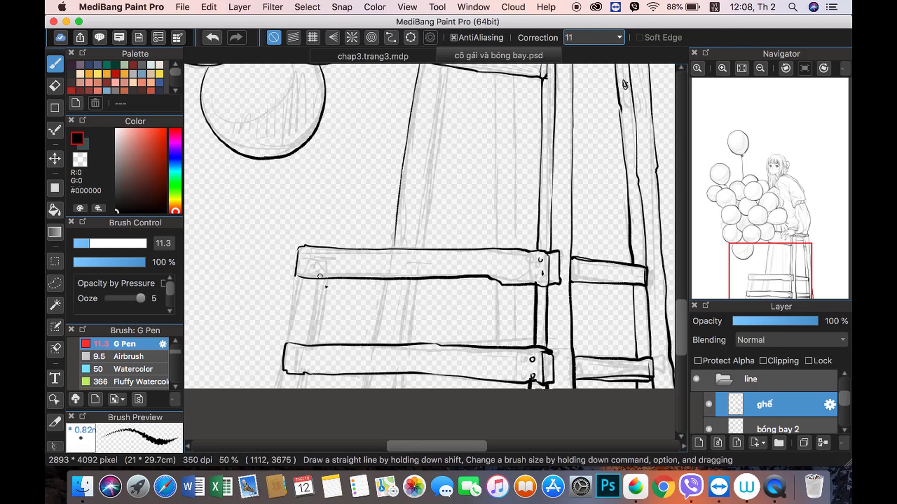
left_click(210, 39)
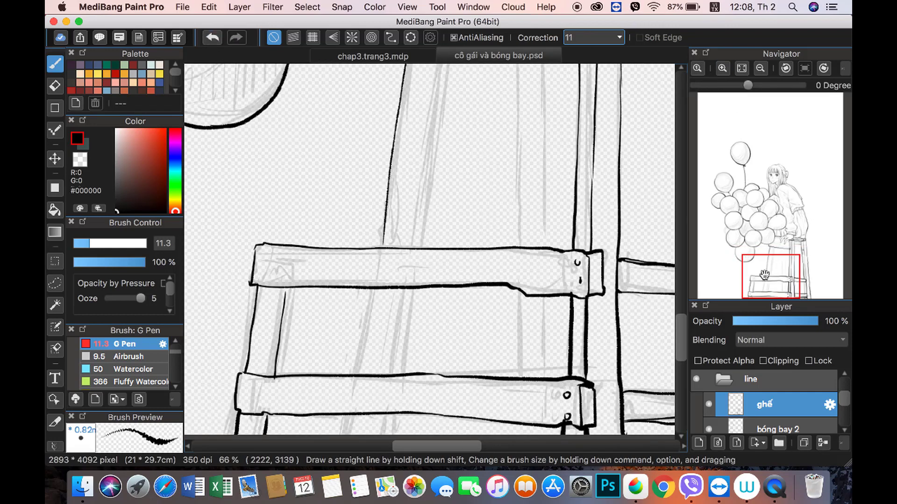
Step: Ink a new vertical chair-leg stroke and extend it downward
scroll(379, 105, "up", 2)
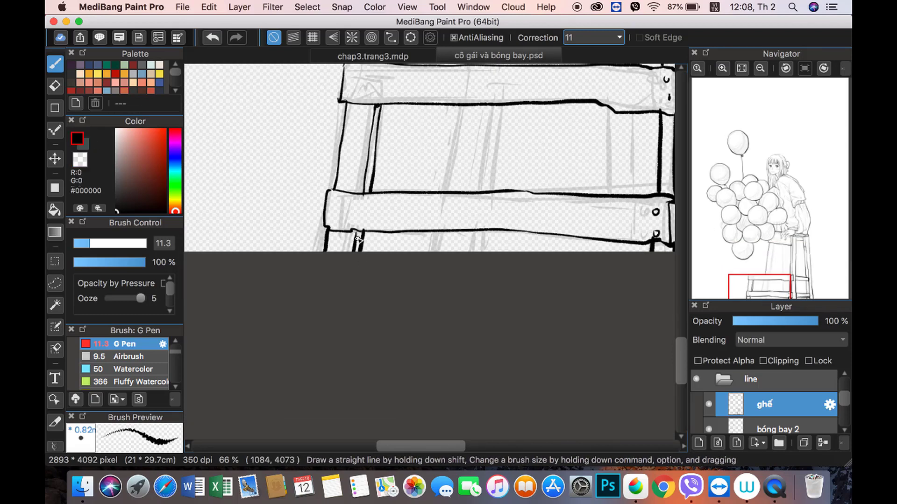
scroll(356, 232, "right", 5)
scroll(397, 280, "up", 3)
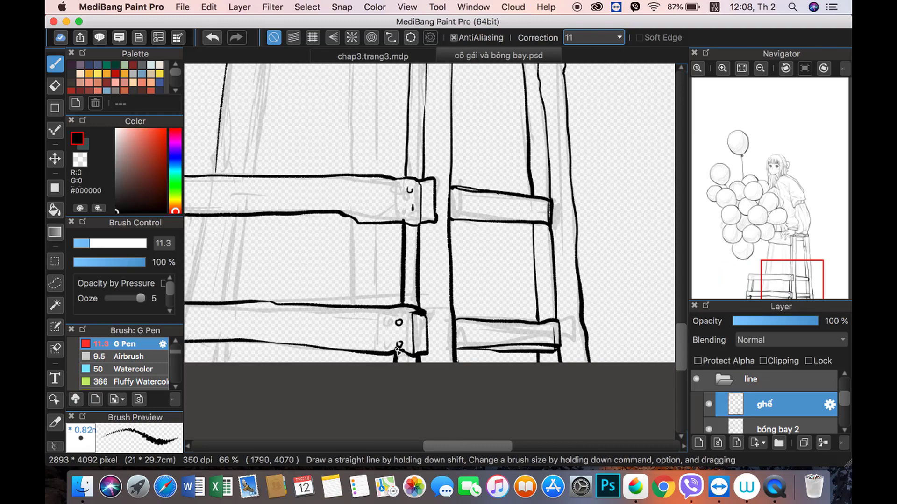
scroll(397, 350, "left", 5)
scroll(398, 349, "up", 3)
scroll(426, 142, "down", 3)
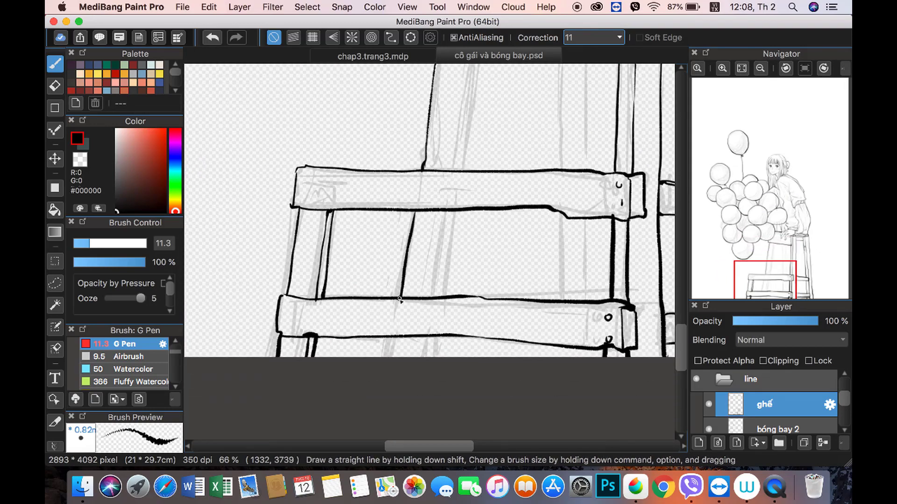
scroll(386, 374, "up", 5)
left_click_drag(459, 168, 458, 185)
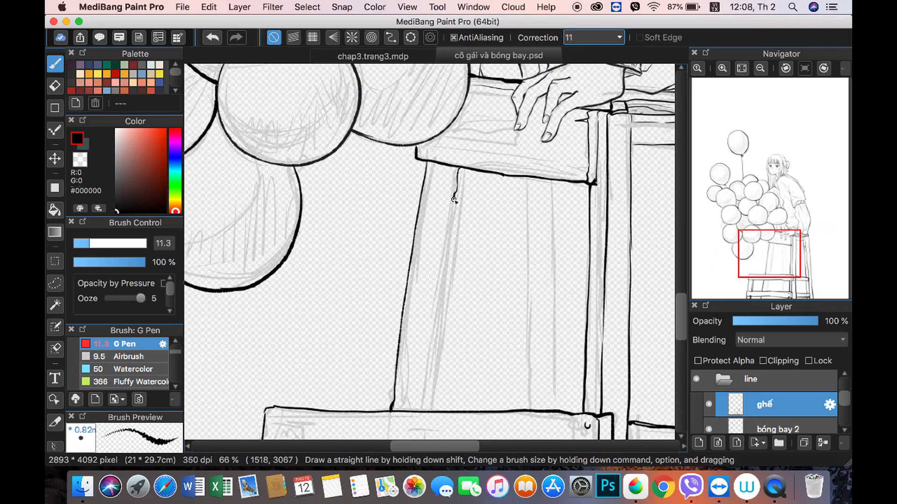
left_click_drag(449, 271, 449, 392)
scroll(450, 327, "down", 5)
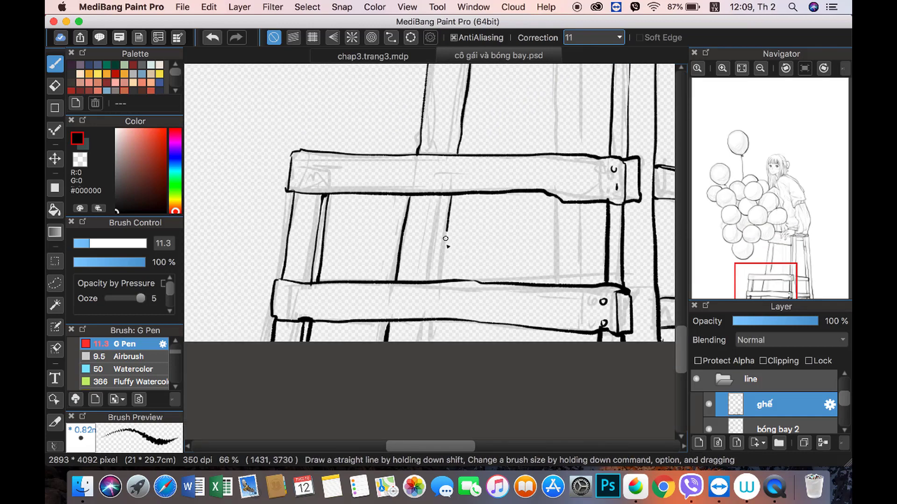
left_click_drag(445, 239, 441, 284)
Step: Extend a leg stroke down to the crossbar and ink two more vertical leg lines
scroll(443, 233, "up", 5)
scroll(444, 187, "right", 2)
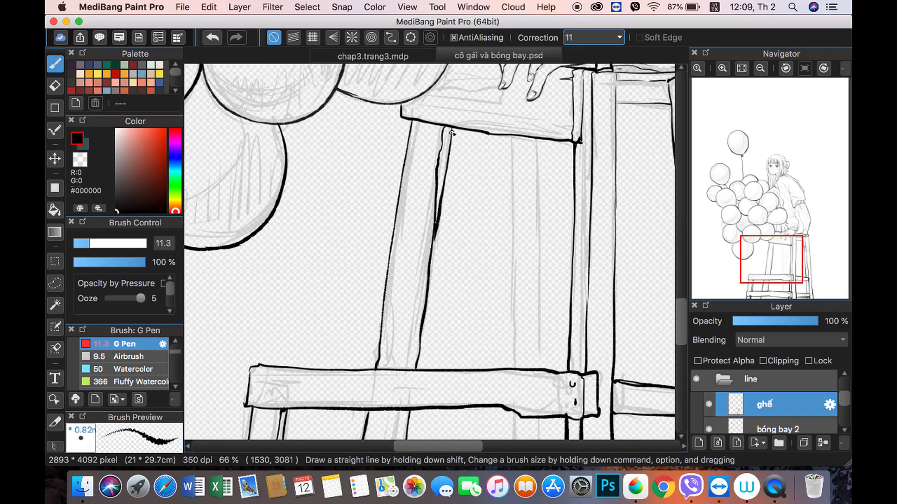
left_click_drag(411, 358, 411, 367)
scroll(420, 280, "down", 5)
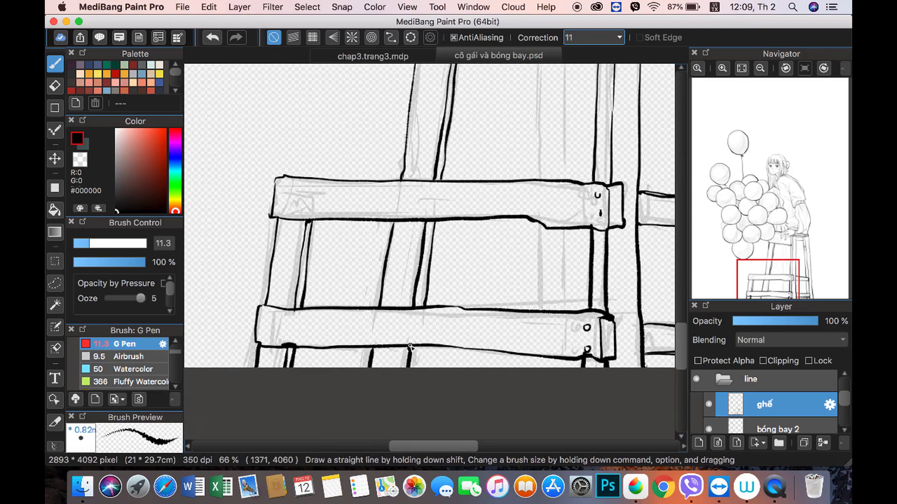
scroll(397, 187, "up", 4)
scroll(420, 187, "right", 3)
left_click_drag(431, 82, 437, 165)
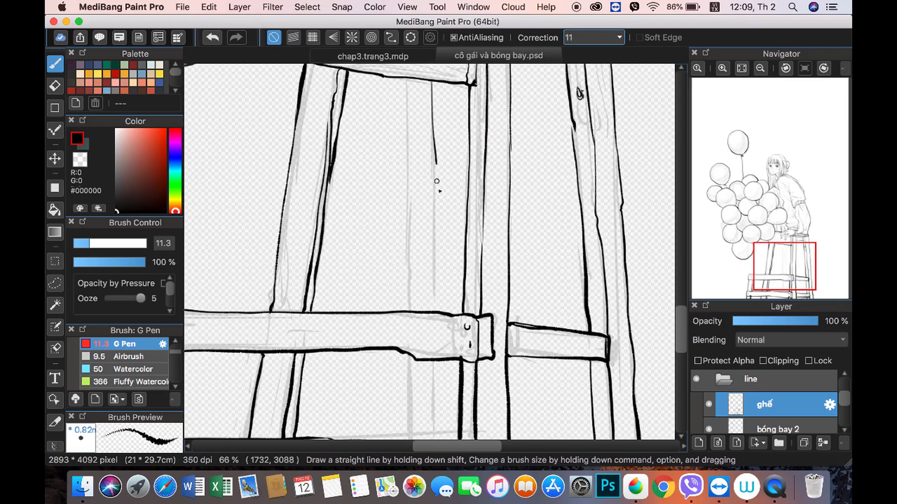
scroll(420, 234, "down", 5)
scroll(420, 234, "right", 2)
left_click_drag(401, 209, 403, 280)
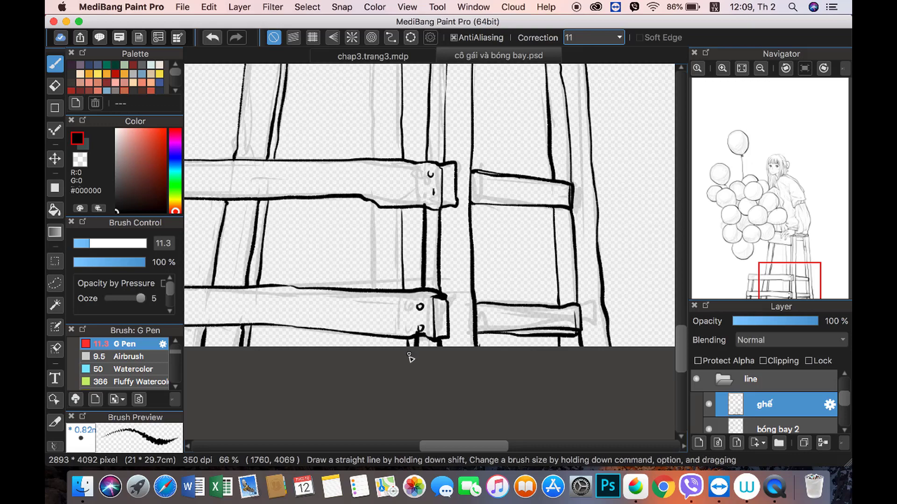
scroll(514, 210, "up", 4)
scroll(444, 177, "left", 2)
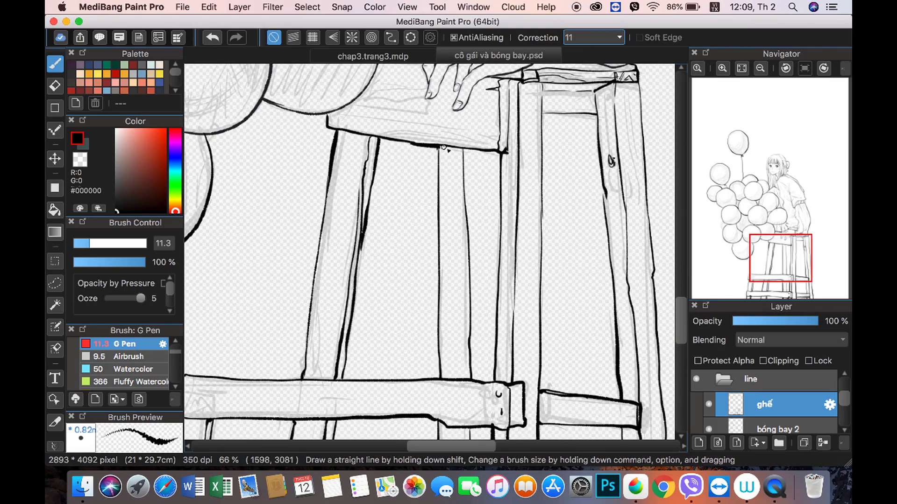
Step: Collapse the line folder and hide the sketch folder
left_click(760, 68)
left_click(750, 379)
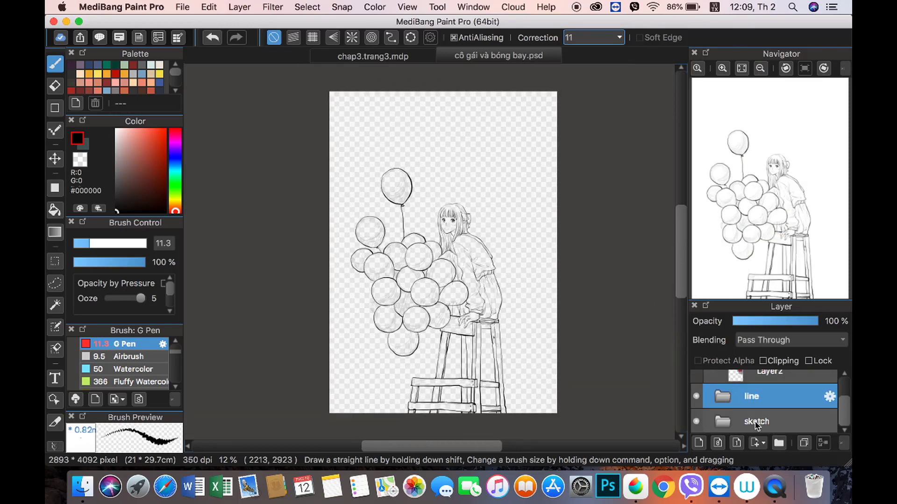
left_click(757, 422)
left_click(182, 6)
left_click(205, 142)
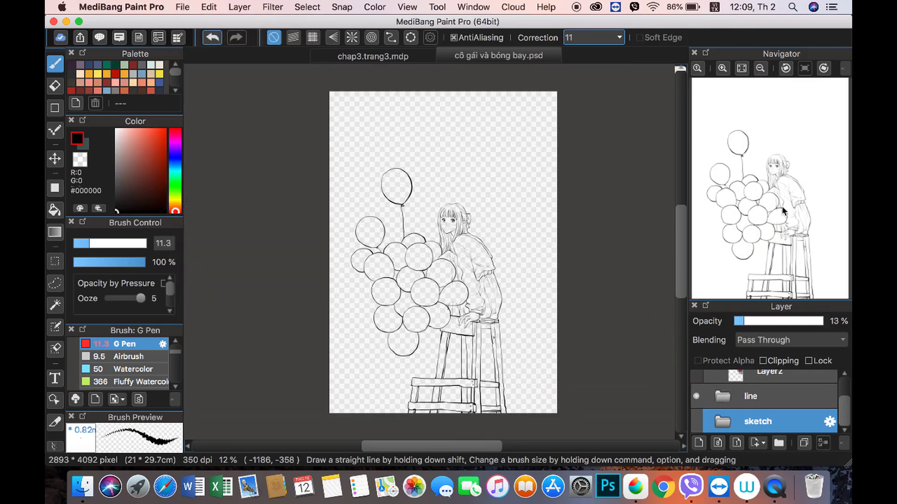
left_click(722, 68)
left_click_drag(842, 402, 845, 426)
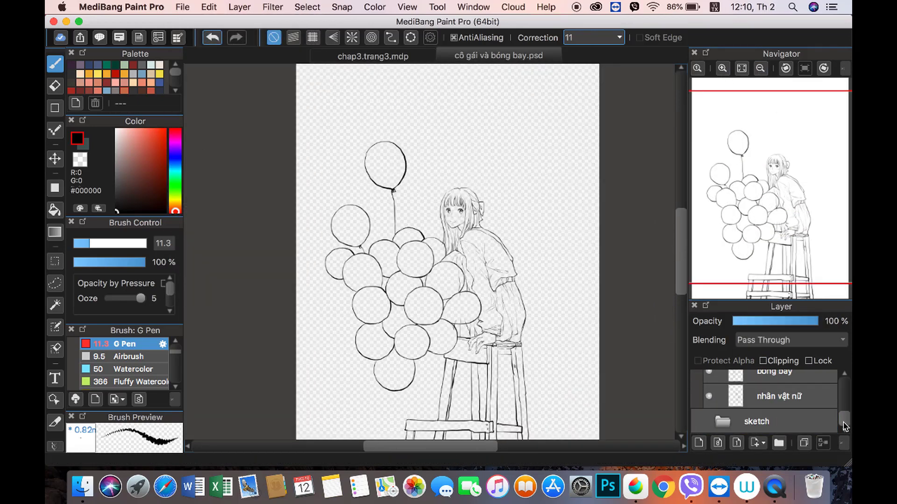
Step: On the nhân vật nữ layer, erase the stray stroke near the balloon joint with a transparent size-10 pen
left_click(780, 396)
left_click(722, 67)
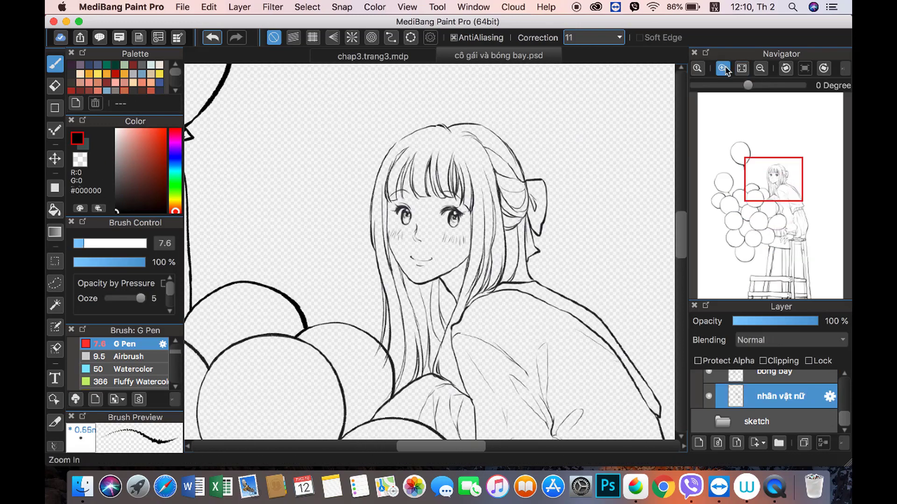
left_click(722, 68)
scroll(353, 219, "down", 5)
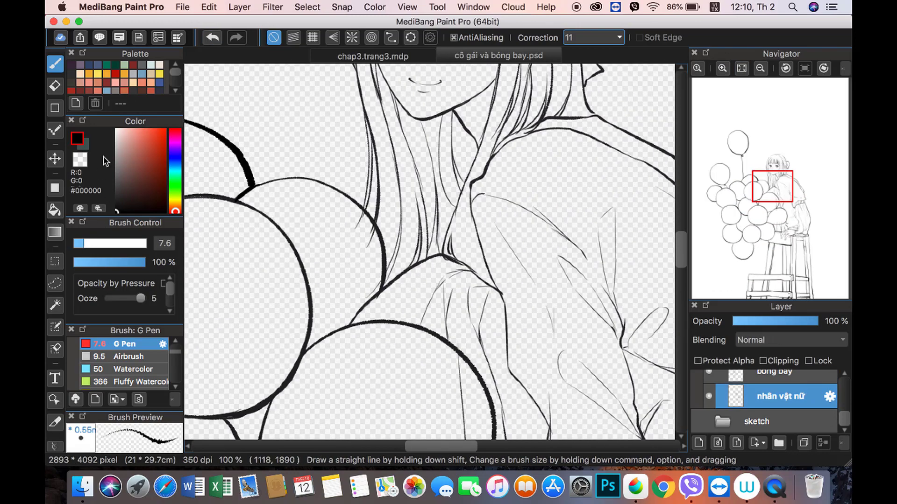
key("x")
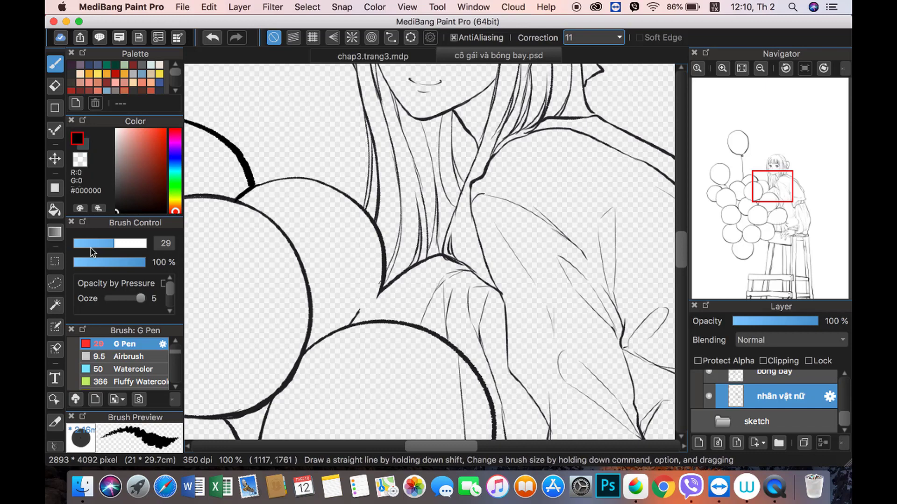
left_click(87, 244)
key("x")
left_click_drag(352, 326, 357, 329)
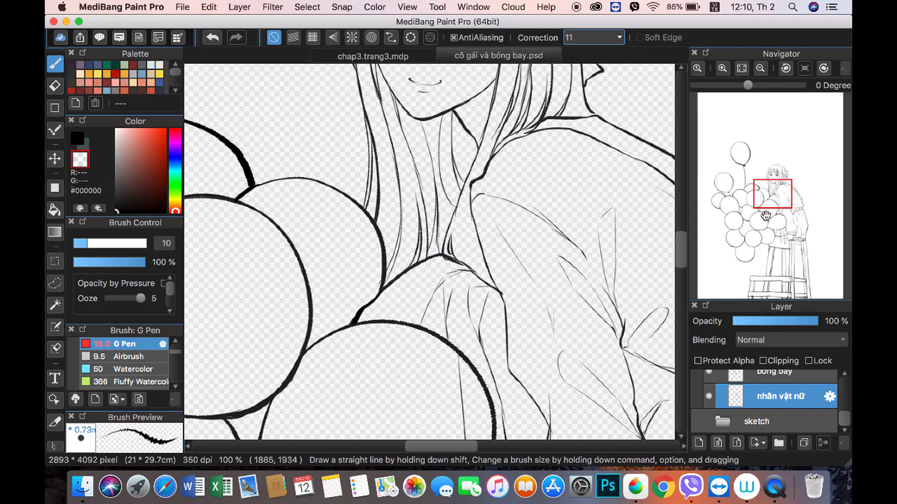
Step: Erase the stroke overlapping the upper balloon, then zoom out to the whole page
scroll(447, 261, "down", 5)
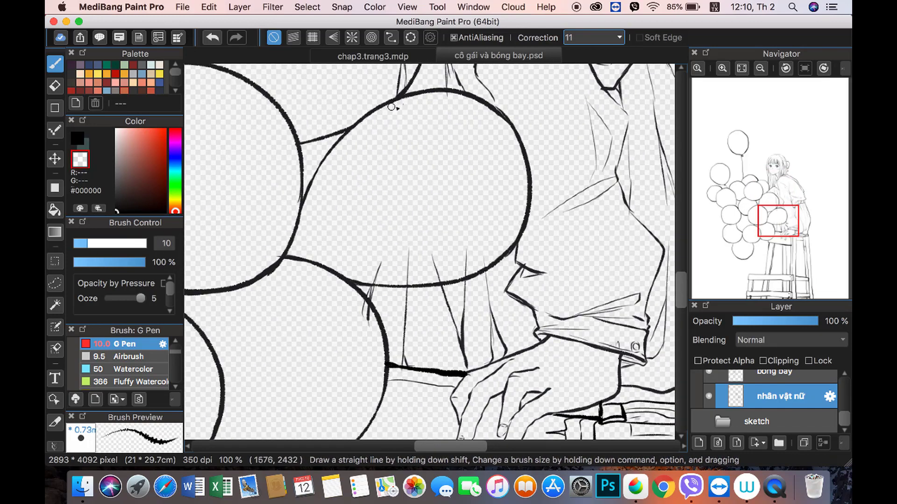
scroll(505, 70, "down", 3)
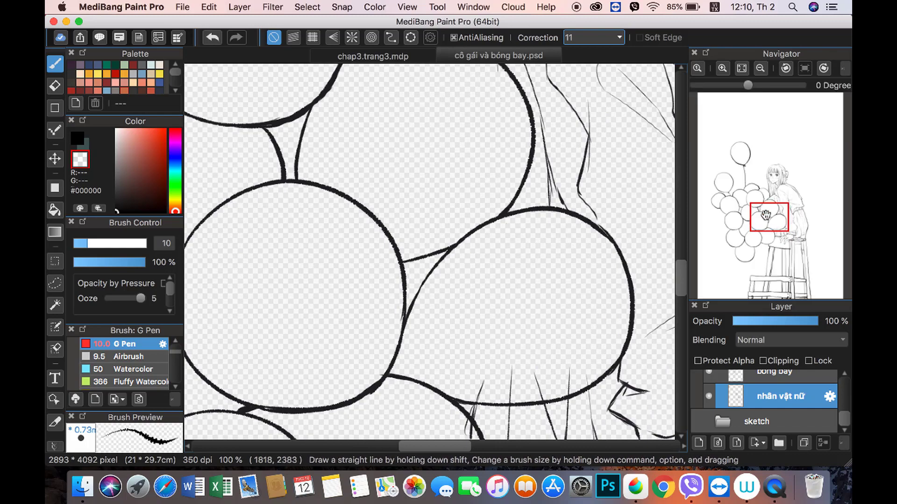
mouse_move(766, 212)
left_mouse_down()
mouse_move(771, 233)
mouse_move(765, 227)
left_mouse_up()
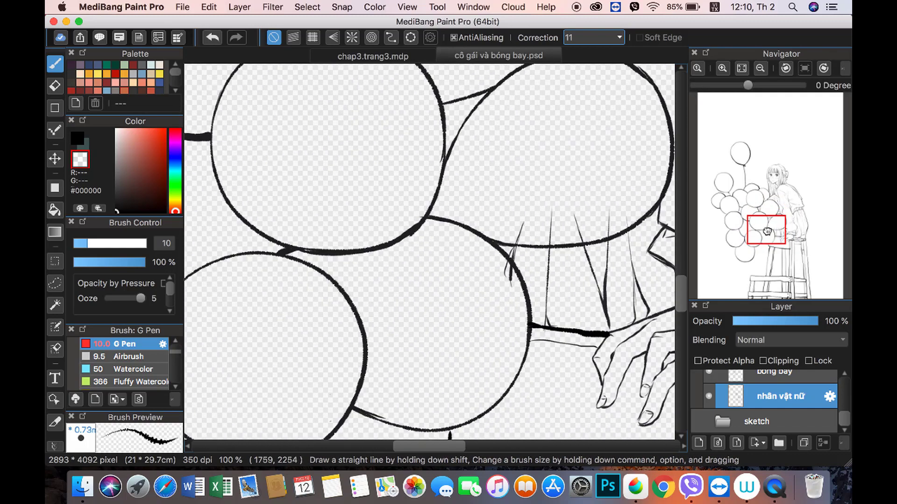
left_click_drag(556, 208, 565, 233)
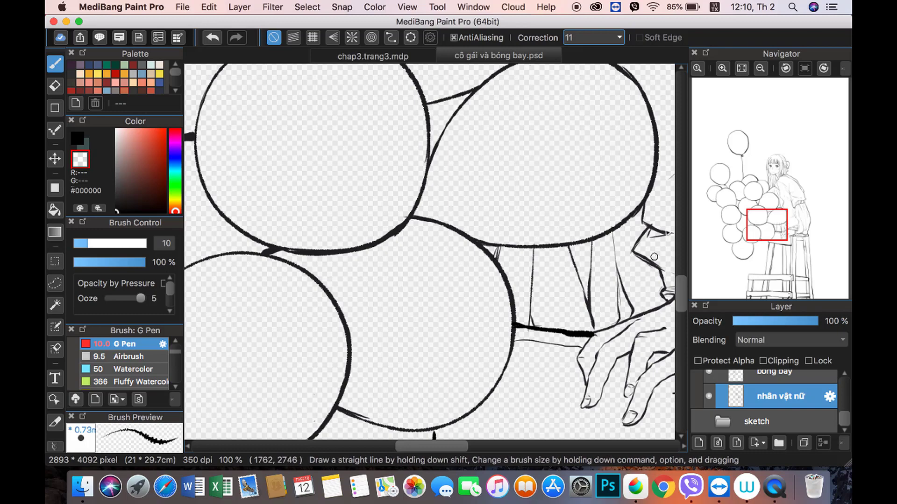
left_click(760, 68)
left_click(760, 68)
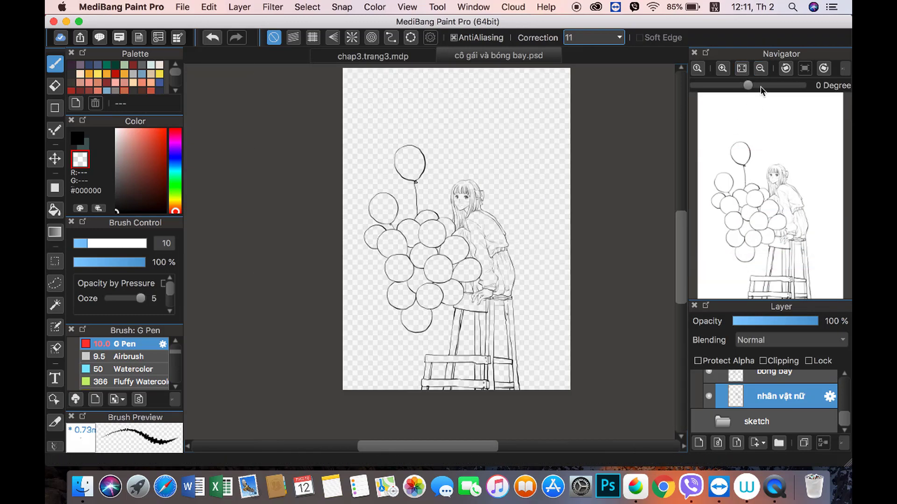
Step: Create a folder named nền with a new layer inside it
left_click(779, 442)
left_click(830, 405)
type("m")
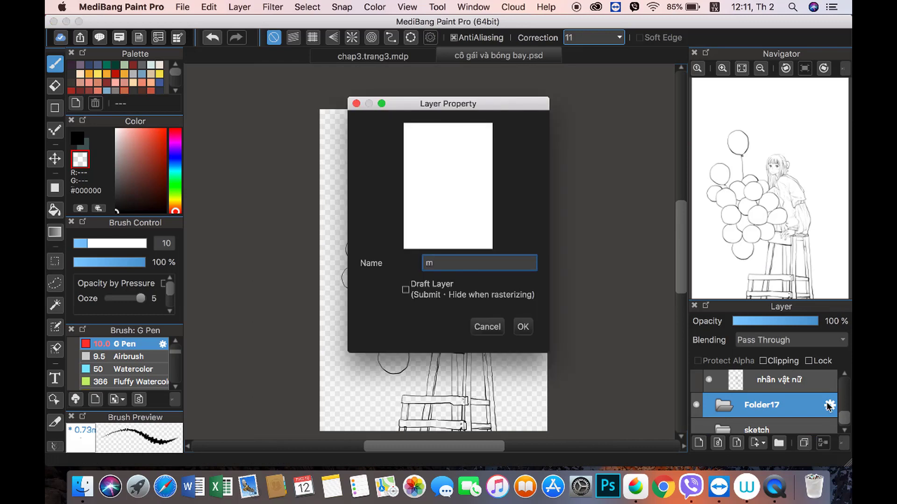
type("ền")
key("Return")
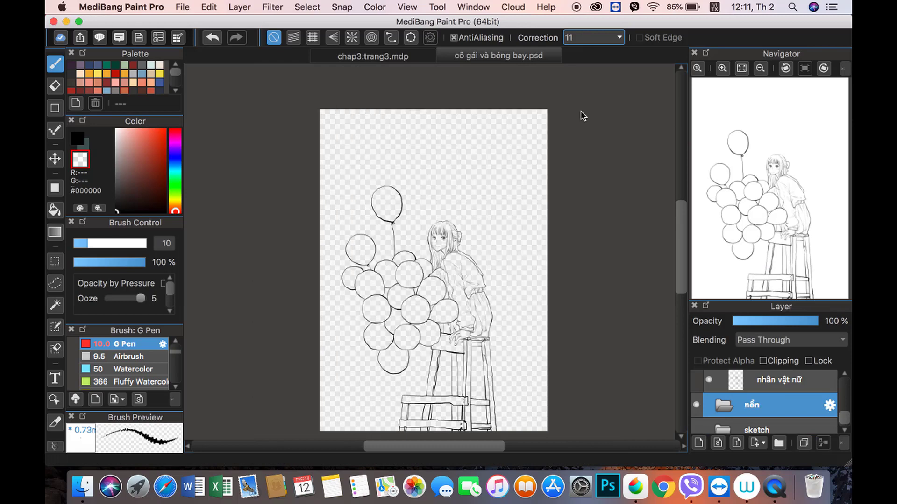
left_click(699, 442)
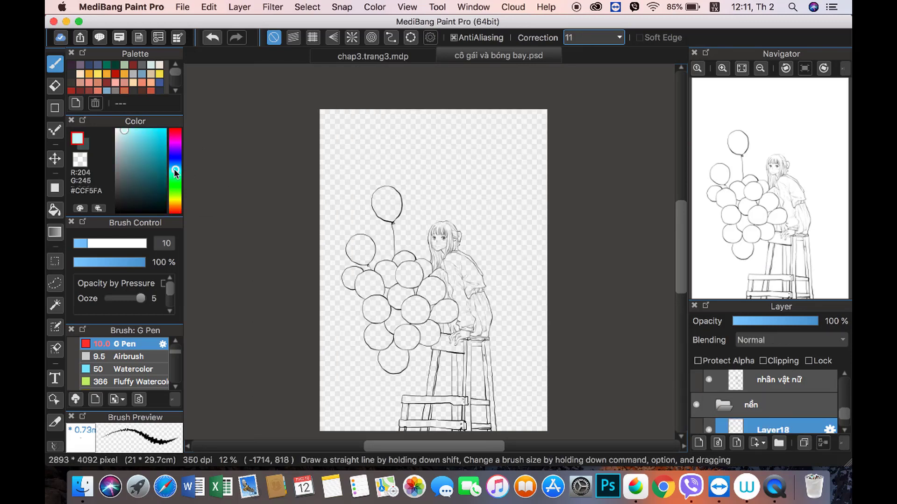
Step: Fill the whole page with a light sky blue, then a brighter blue, using rectangle fill
left_click_drag(175, 173, 176, 167)
left_click(54, 188)
left_click_drag(311, 92, 556, 442)
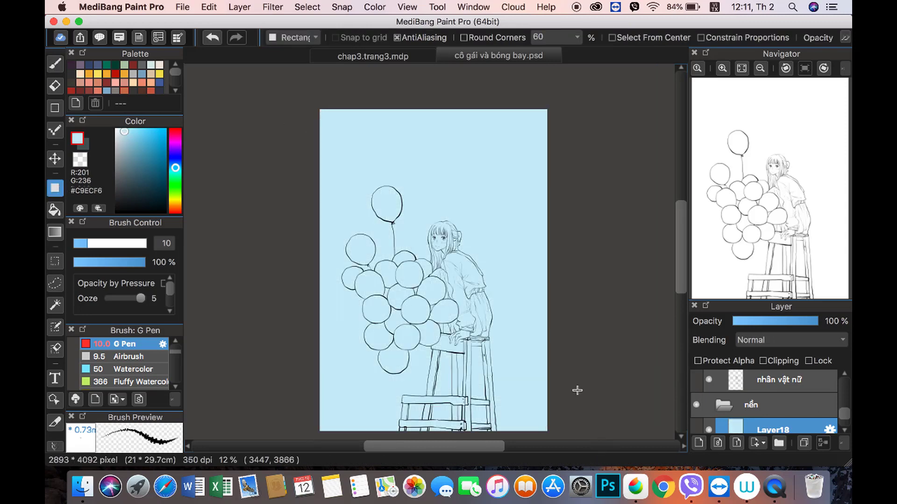
left_click(129, 131)
left_click_drag(299, 101, 666, 439)
left_click(55, 64)
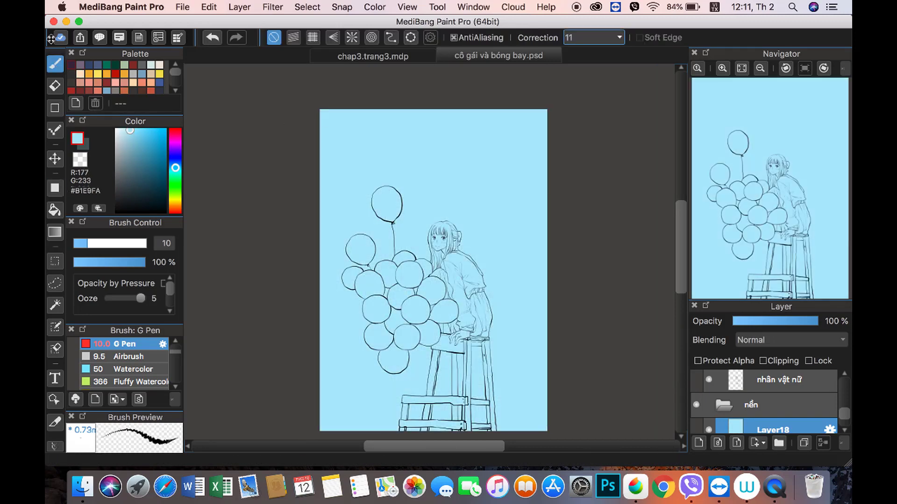
Step: On a new layer, paint white clouds across the sky with a larger brush
left_click(699, 443)
left_click_drag(87, 243, 142, 243)
left_click(120, 132)
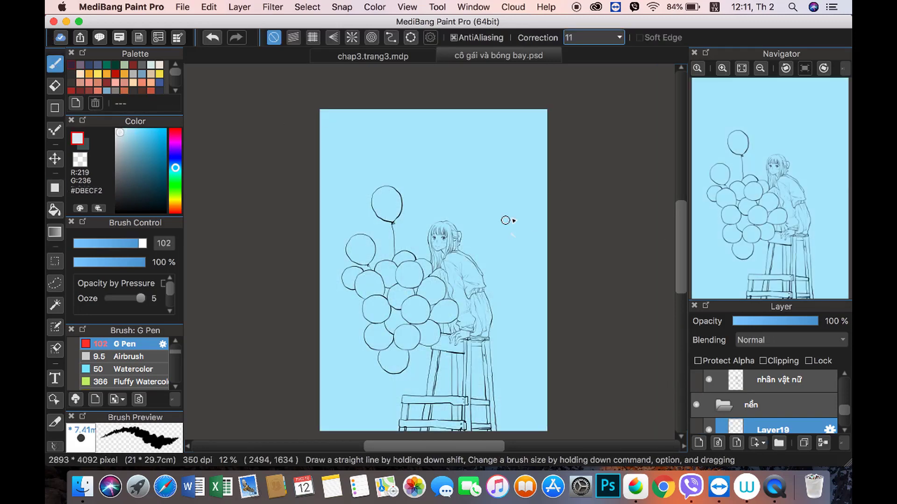
left_click_drag(537, 244, 542, 243)
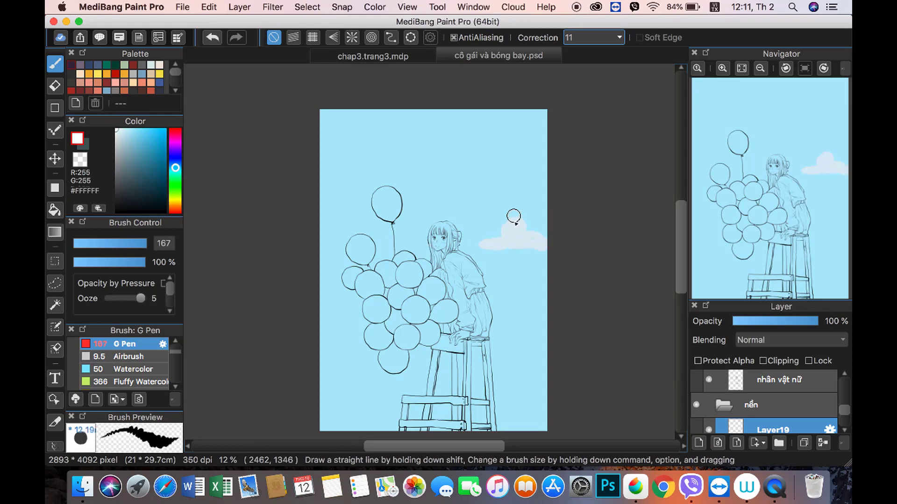
mouse_move(514, 214)
left_mouse_down()
mouse_move(532, 240)
mouse_move(533, 265)
left_mouse_up()
left_click(593, 37)
left_click(584, 97)
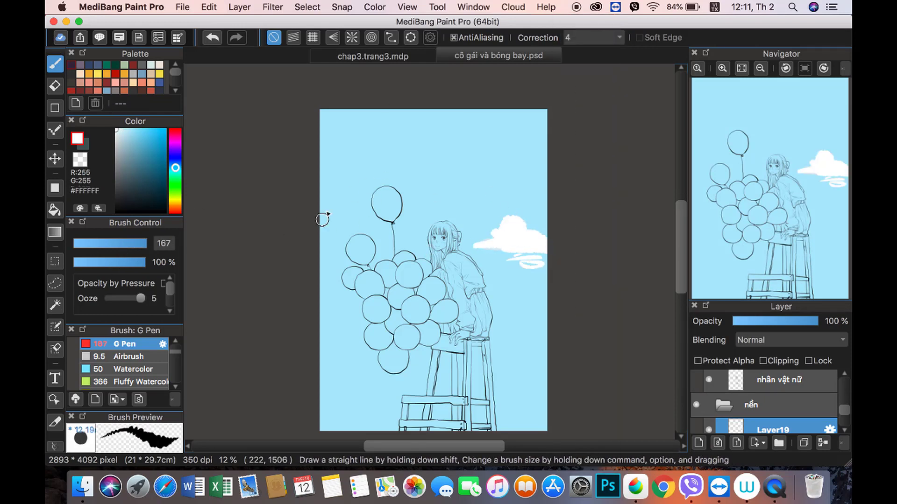
mouse_move(323, 215)
left_mouse_down()
mouse_move(372, 229)
mouse_move(345, 253)
left_mouse_up()
left_click_drag(524, 303, 538, 337)
Step: Remove the clouds and fill the whole page with flat grey #757F83
key("e")
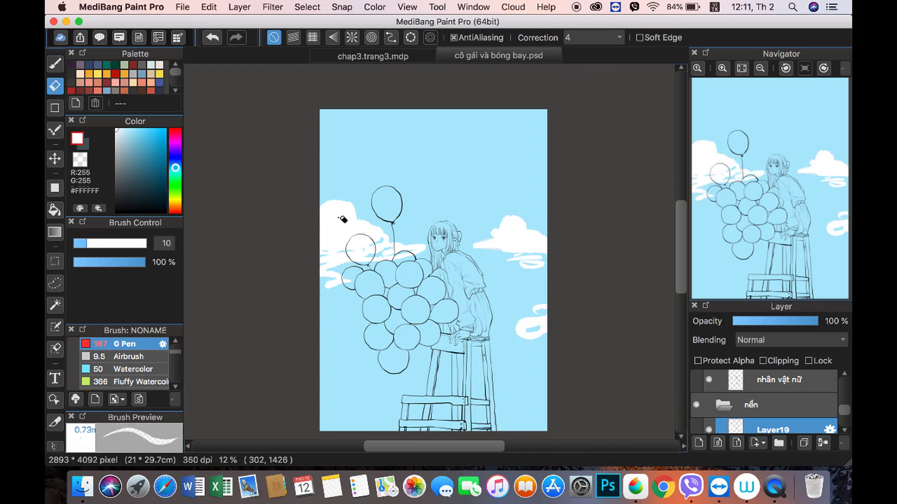
key("Delete")
key("b")
left_click(121, 170)
left_click(55, 188)
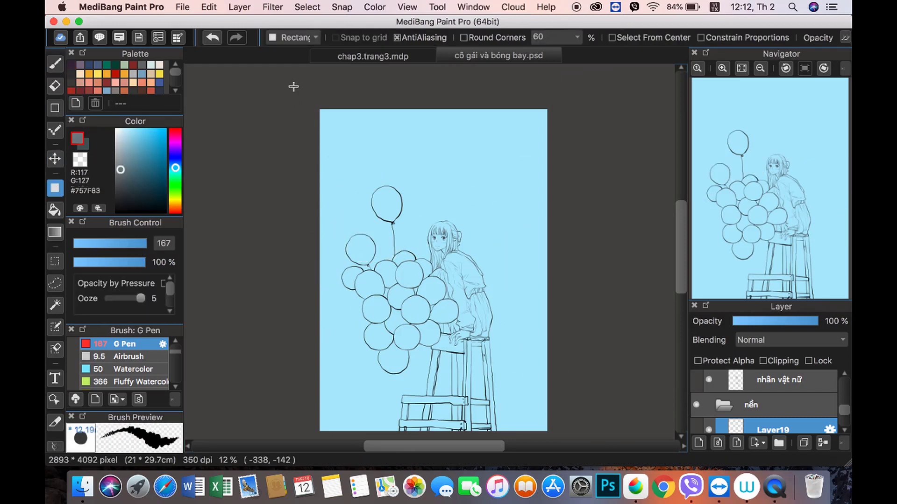
left_click_drag(293, 86, 617, 433)
left_click_drag(775, 204, 768, 225)
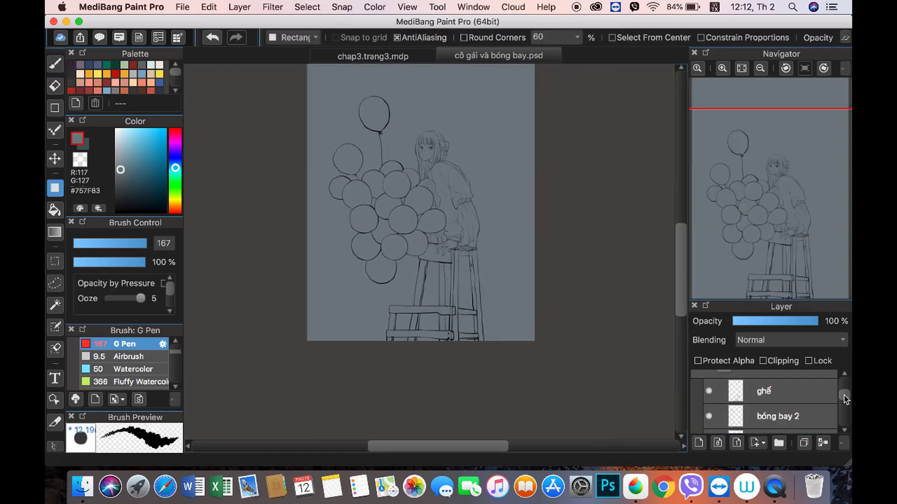
scroll(739, 385, "up", 3)
Step: Create a folder named màu containing a layer named da
left_click(739, 386)
left_click(778, 443)
double_click(766, 405)
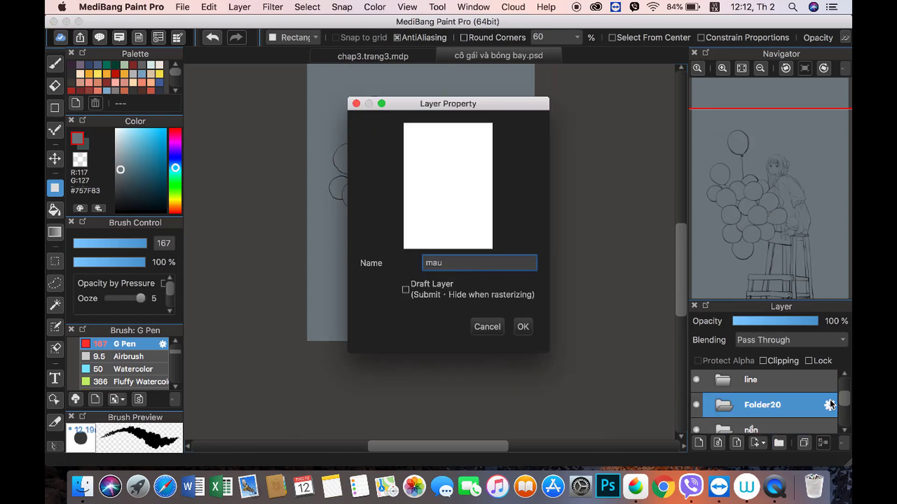
type("màu")
key("Return")
left_click(699, 441)
double_click(766, 411)
type("da")
key("Return")
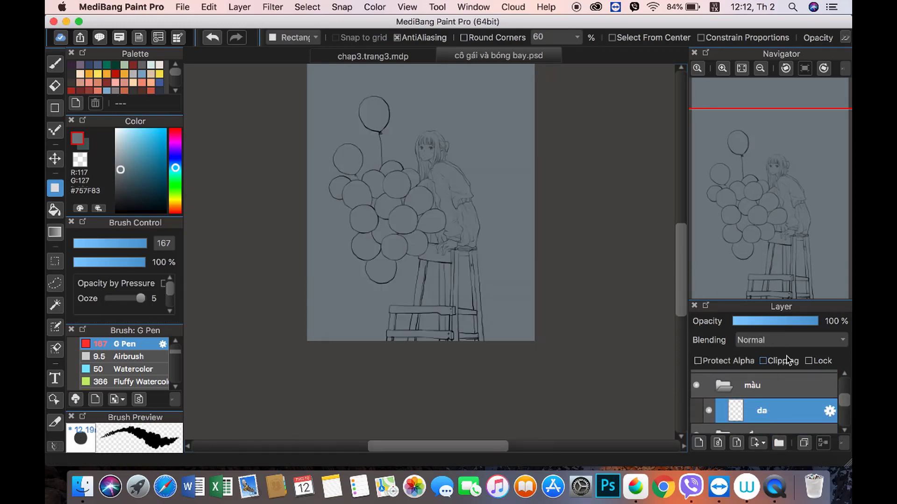
Step: Paint cream skin on the face and hands, and white on the sleeve
left_click(722, 69)
left_click_drag(771, 234, 771, 190)
left_click(120, 148)
mouse_move(175, 168)
left_mouse_down()
mouse_move(164, 131)
mouse_move(175, 206)
left_mouse_up()
left_click(123, 134)
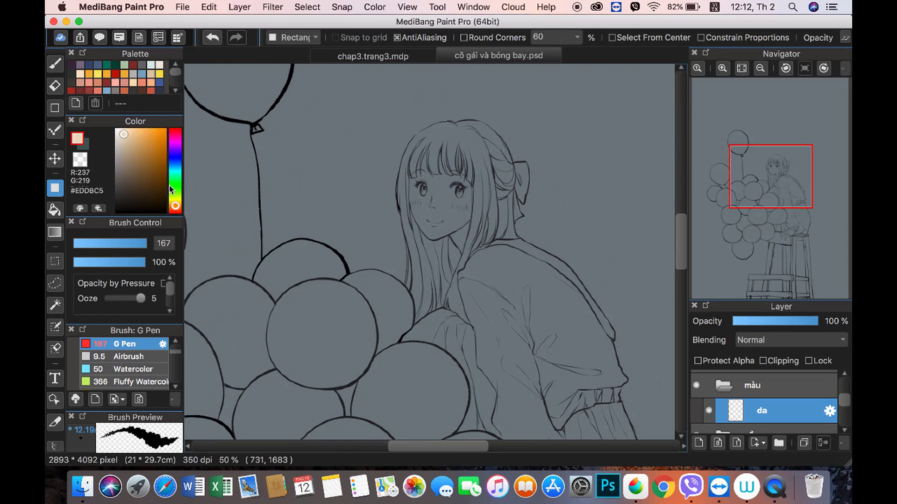
key("ctrl+minus")
left_click(56, 68)
mouse_move(472, 200)
left_mouse_down()
mouse_move(435, 219)
mouse_move(455, 243)
left_mouse_up()
left_click_drag(455, 201, 434, 224)
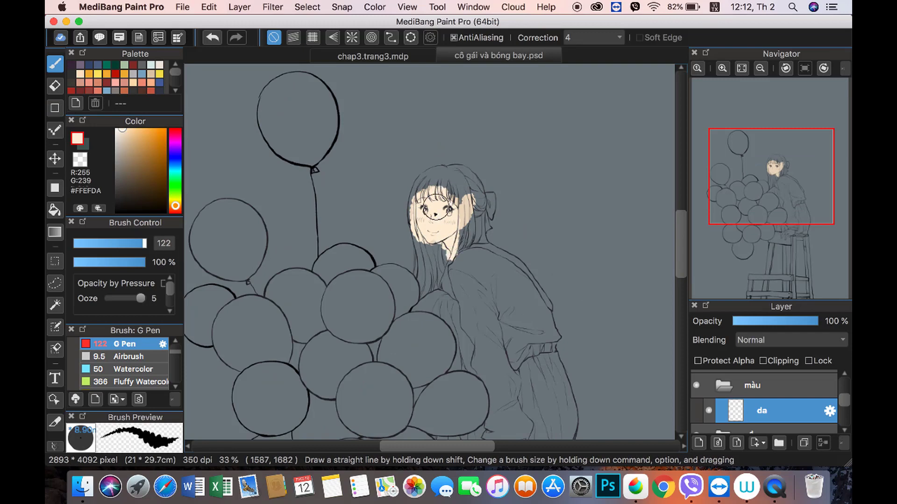
key("ctrl+minus")
mouse_move(467, 355)
left_mouse_down()
mouse_move(486, 364)
mouse_move(500, 355)
left_mouse_up()
left_click(118, 131)
mouse_move(464, 196)
left_mouse_down()
mouse_move(473, 232)
mouse_move(490, 201)
mouse_move(523, 252)
mouse_move(495, 332)
mouse_move(511, 345)
left_mouse_up()
Step: Choose a dark blue and paint over the skirt
left_click(175, 158)
left_click(133, 157)
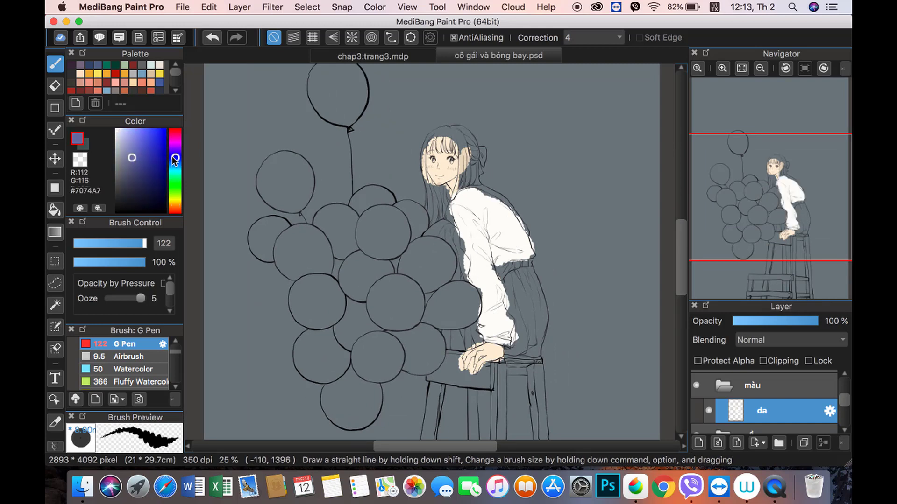
left_click(125, 165)
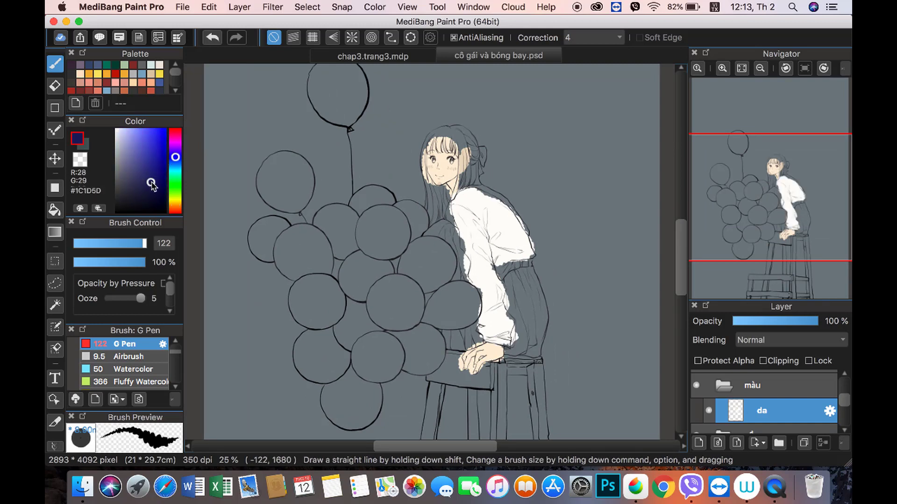
left_click(126, 175)
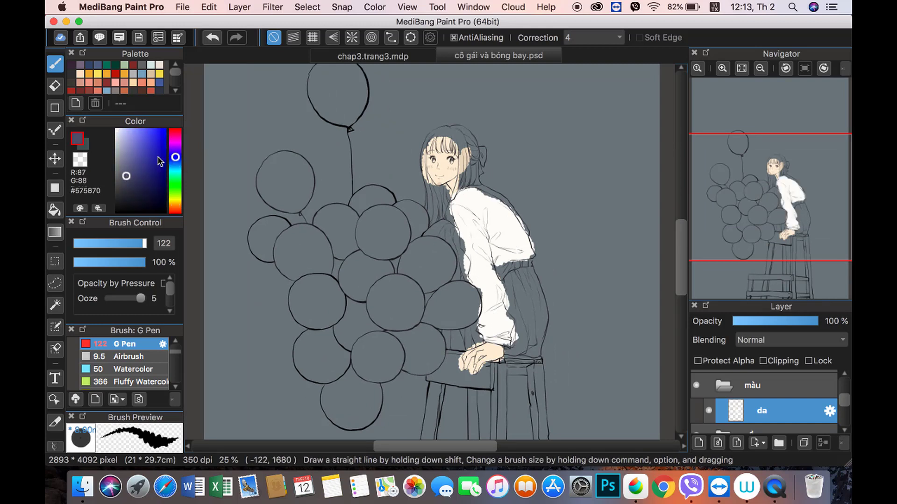
left_click_drag(176, 157, 174, 163)
left_click(131, 182)
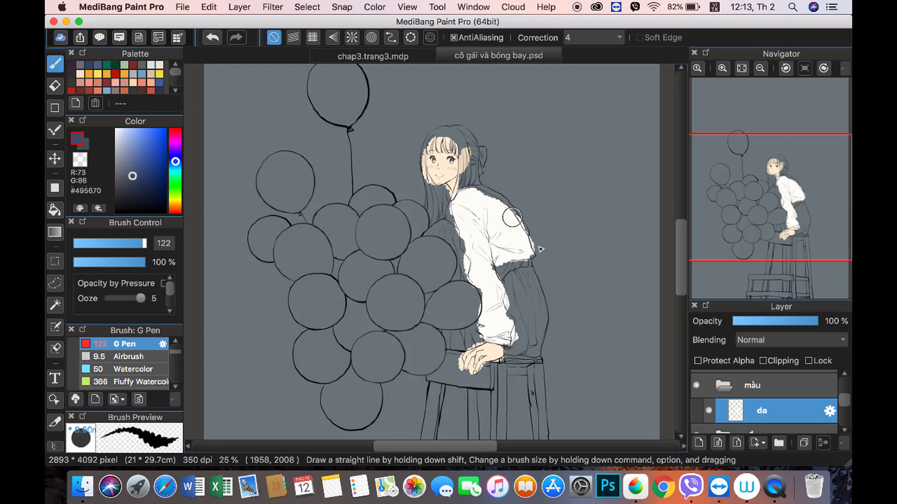
mouse_move(517, 256)
left_mouse_down()
mouse_move(523, 322)
mouse_move(537, 314)
left_mouse_up()
Step: Repaint the skirt in deeper navy and shade the back, shoulder and arm area
mouse_move(514, 266)
left_mouse_down()
mouse_move(533, 327)
mouse_move(521, 287)
mouse_move(514, 350)
left_mouse_up()
key("ctrl+z")
left_click(135, 179)
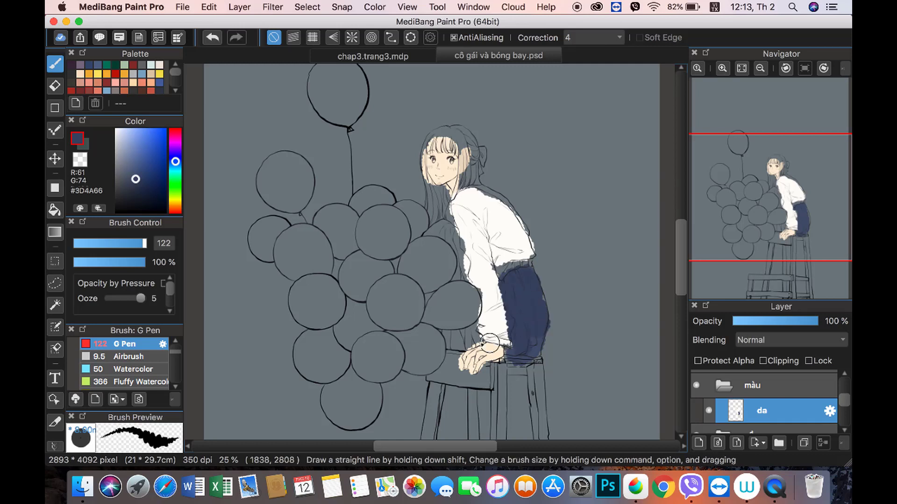
left_click_drag(472, 323, 439, 338)
left_click_drag(463, 227, 423, 295)
mouse_move(467, 187)
left_mouse_down()
mouse_move(511, 210)
mouse_move(527, 233)
left_mouse_up()
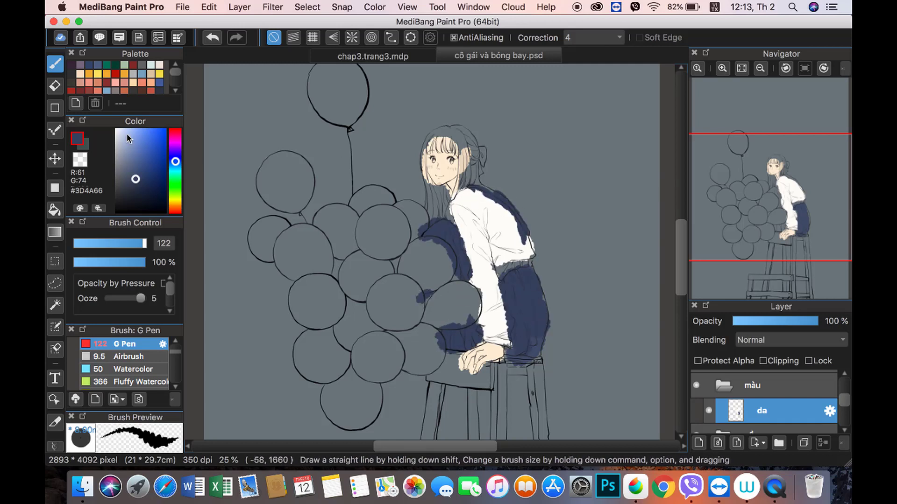
Step: Fill the balloon cluster with red #BD5050
left_click(176, 129)
left_click(144, 150)
left_click_drag(326, 75, 343, 119)
mouse_move(292, 168)
left_mouse_down()
mouse_move(270, 183)
mouse_move(292, 184)
left_mouse_up()
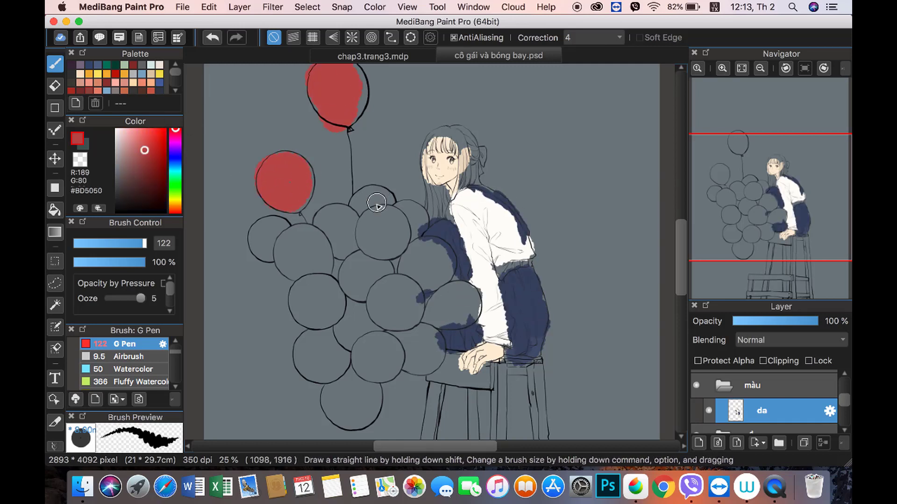
mouse_move(391, 250)
left_mouse_down()
mouse_move(261, 233)
mouse_move(338, 318)
mouse_move(411, 355)
mouse_move(394, 220)
left_mouse_up()
Step: Briefly check the photo reference, then select the da colour layer zoomed on the girl
key("ctrl+minus")
scroll(766, 402, "up", 2)
left_click(709, 409)
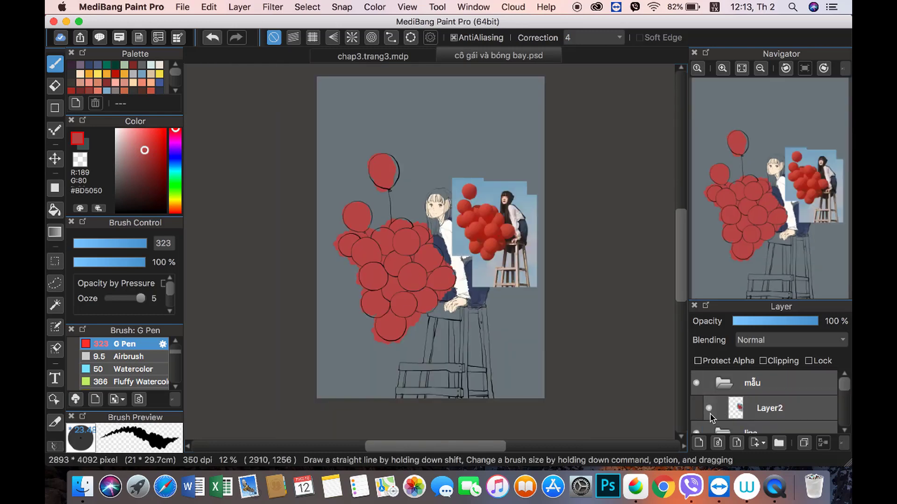
left_click(709, 408)
scroll(766, 402, "down", 3)
left_click(766, 399)
key("ctrl+plus")
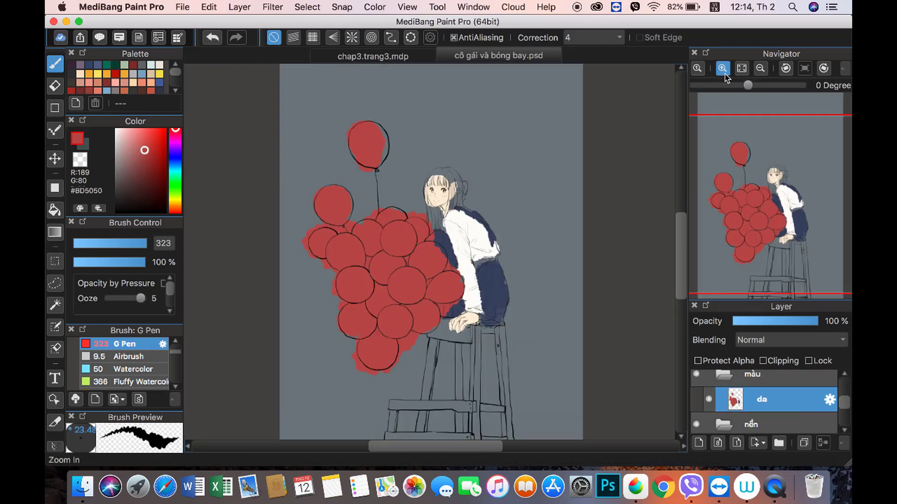
key("ctrl+plus")
Step: Paint the hair dark #3D3838 down to the shoulders with a smaller brush
left_click(118, 180)
left_click_drag(146, 243, 138, 243)
left_click_drag(118, 182, 119, 193)
scroll(420, 252, "up", 5)
mouse_move(444, 154)
left_mouse_down()
mouse_move(448, 191)
mouse_move(378, 182)
mouse_move(467, 187)
mouse_move(448, 280)
left_mouse_up()
mouse_move(397, 252)
left_mouse_down()
mouse_move(402, 318)
mouse_move(380, 250)
left_mouse_up()
Step: Paint the hair ribbon dark red #591C1C
left_click(150, 183)
left_click_drag(486, 183, 500, 211)
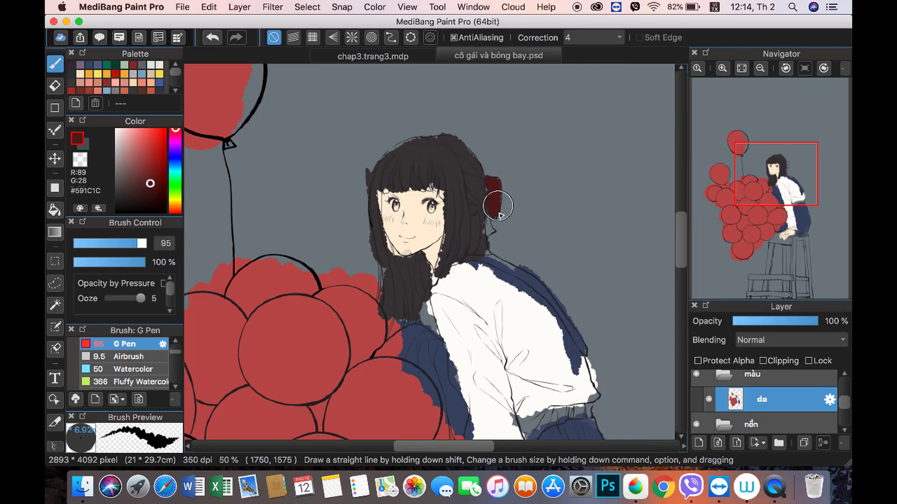
left_click(760, 68)
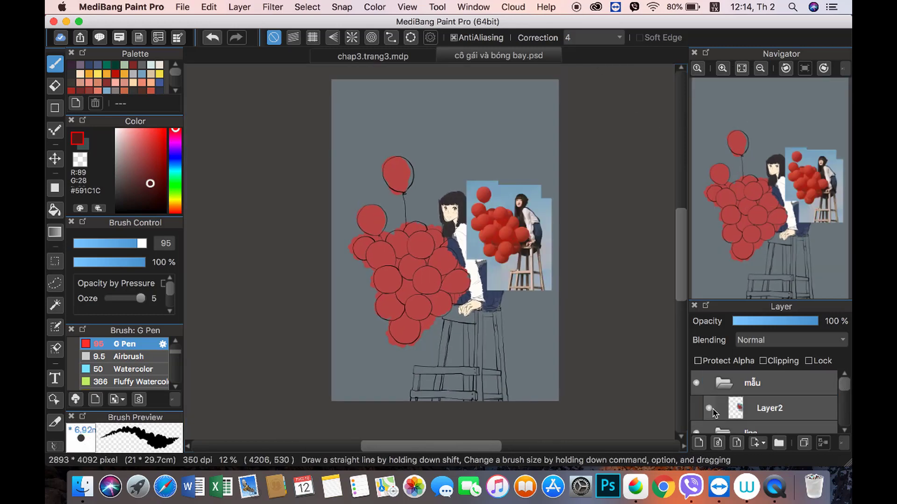
left_click_drag(845, 411, 846, 406)
Step: Fill the stool seat and legs with beige #E9D6BE
left_click(175, 206)
left_click(144, 167)
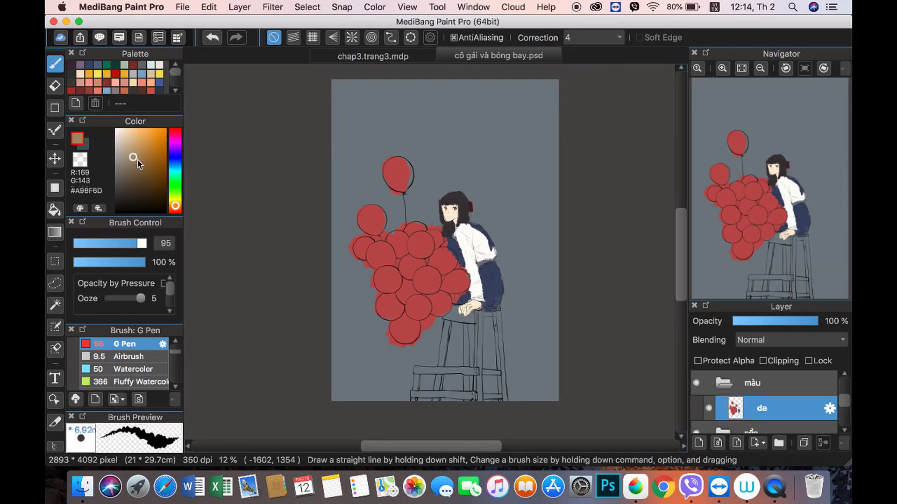
left_click(124, 135)
left_click_drag(441, 308, 476, 323)
left_click_drag(477, 311, 478, 400)
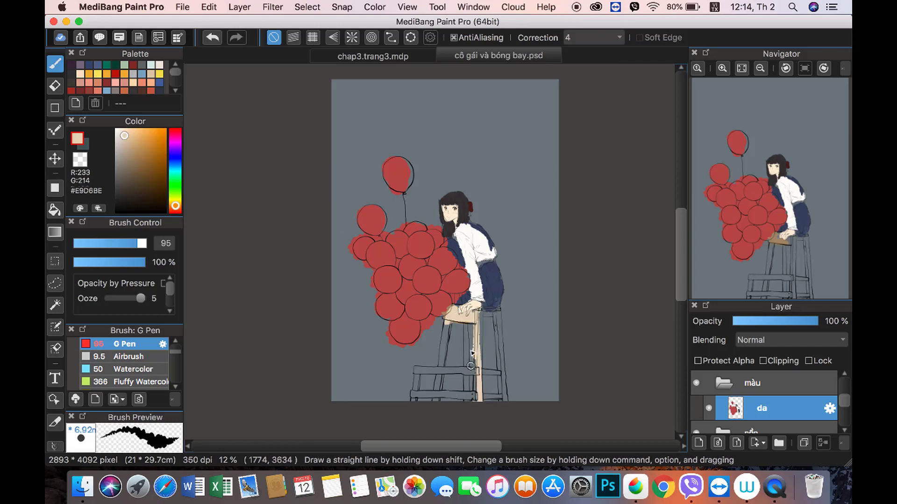
left_click_drag(448, 324, 437, 400)
left_click_drag(411, 371, 476, 374)
left_click_drag(469, 322, 467, 369)
left_click_drag(495, 299, 512, 400)
scroll(759, 406, "down", 3)
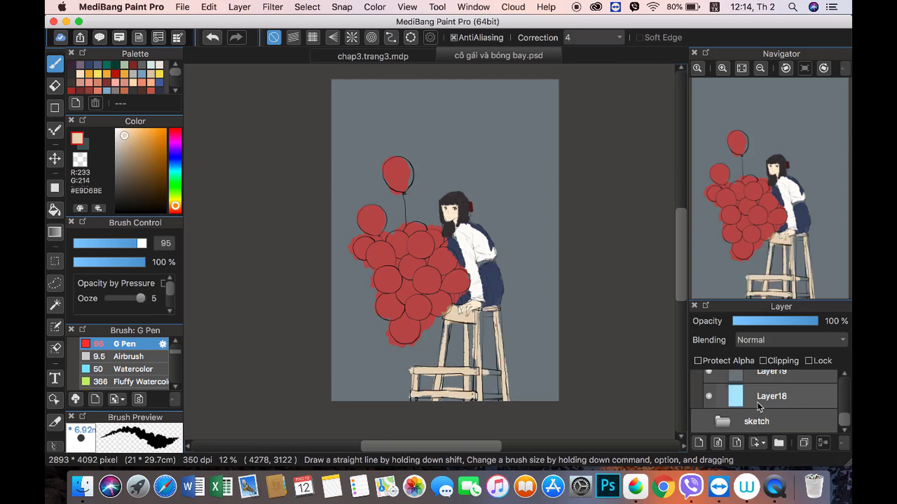
Step: Rename the da layer to base and create a new folder named da
left_click(709, 396)
left_click_drag(843, 419, 835, 402)
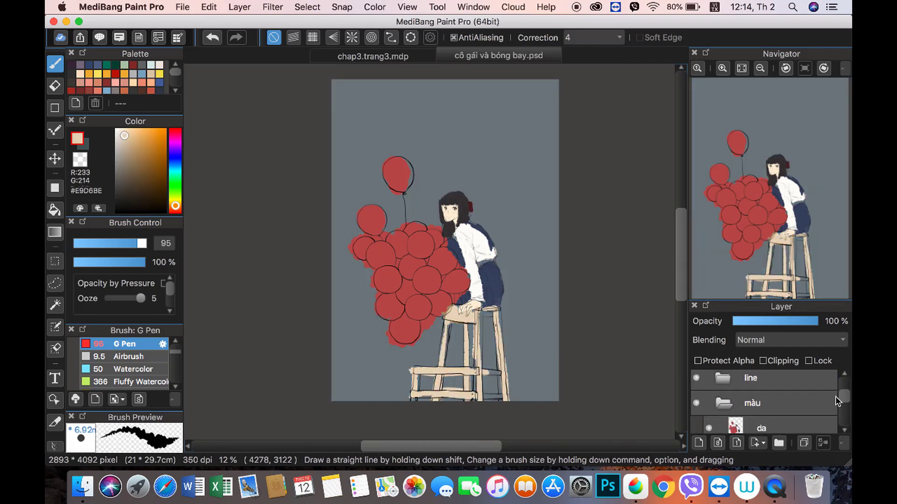
double_click(783, 407)
type("base")
key("Return")
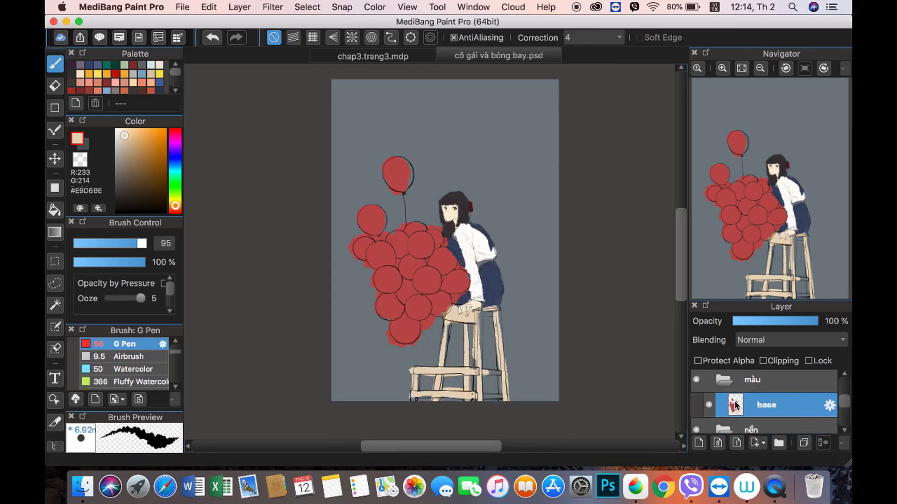
left_click(778, 443)
type("da")
key("Return")
Step: On a new layer, paint the face, cheeks, chin and neck with pale skin colour #FEEEE6
left_click(699, 443)
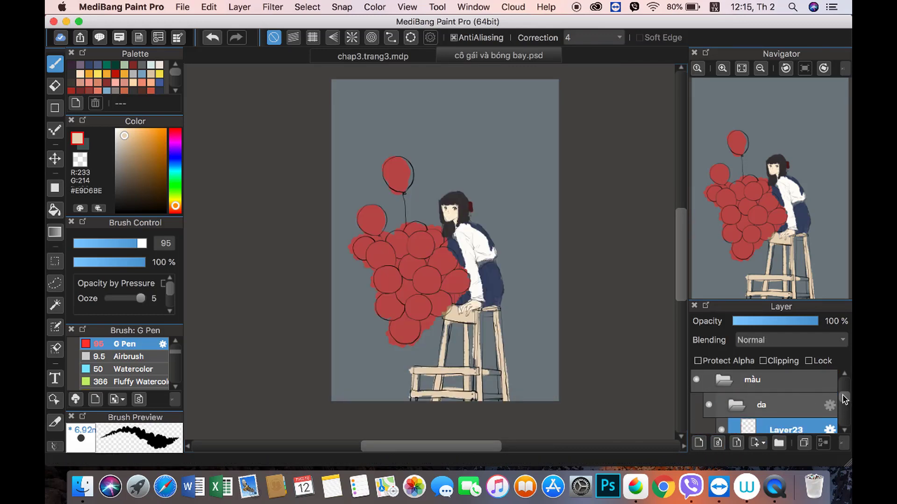
scroll(747, 189, "up", 5)
mouse_move(750, 189)
left_mouse_down()
mouse_move(777, 178)
mouse_move(776, 166)
left_mouse_up()
left_click(176, 210)
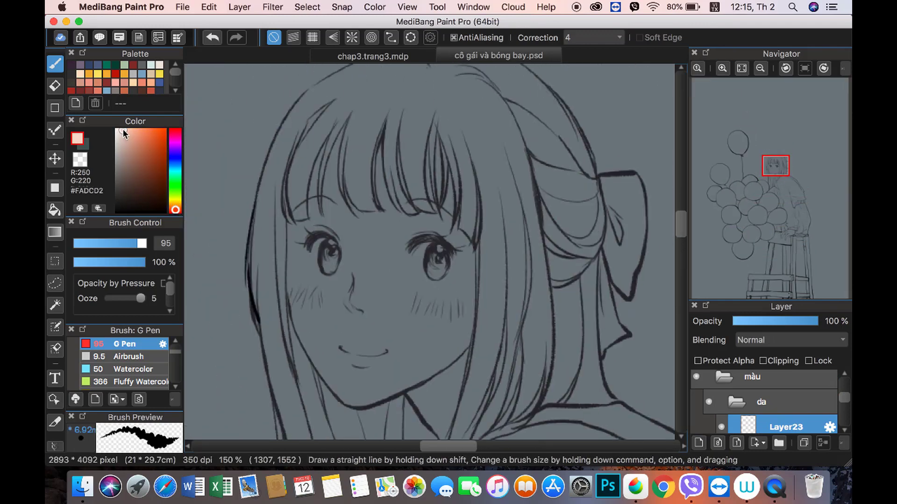
left_click_drag(393, 206, 378, 294)
left_click_drag(142, 243, 138, 243)
mouse_move(369, 177)
left_mouse_down()
mouse_move(340, 301)
mouse_move(429, 251)
left_mouse_up()
scroll(124, 365, "up", 3)
left_click(120, 370)
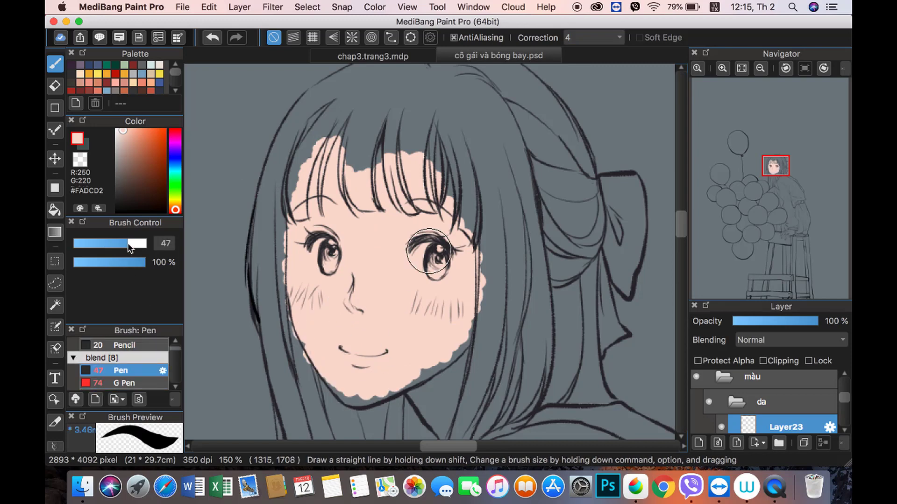
left_click_drag(128, 243, 132, 244)
mouse_move(327, 355)
left_mouse_down()
mouse_move(360, 317)
mouse_move(433, 160)
left_mouse_up()
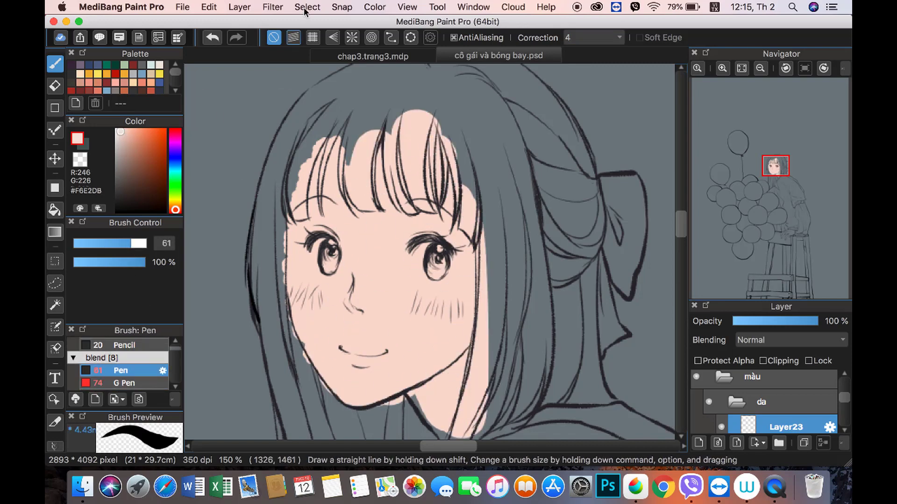
Step: Lighten the skin with the Hue filter: Saturation -3, Brightness about +56
left_click(304, 7)
left_click(278, 32)
left_click_drag(475, 261, 455, 254)
left_click_drag(458, 276, 486, 279)
left_click_drag(506, 185, 632, 106)
left_click_drag(607, 196, 630, 200)
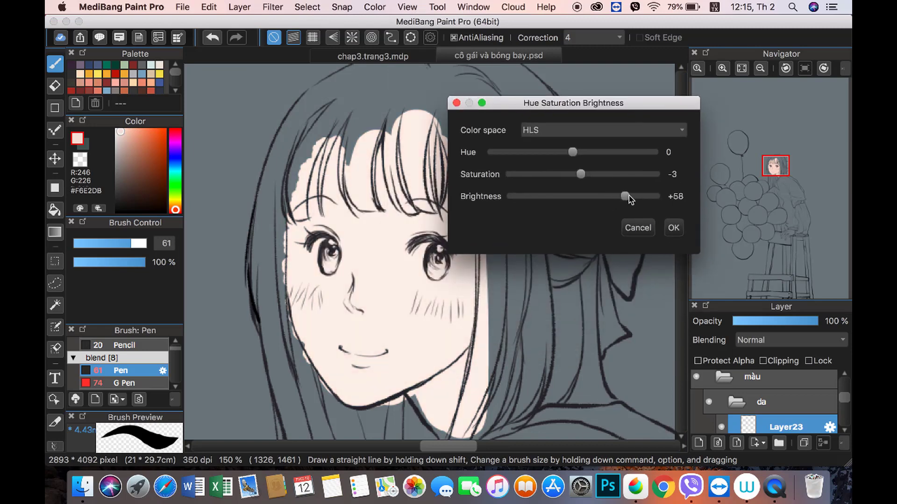
left_click(673, 228)
Step: Paint the hand resting on the stool with the skin colour
left_click(765, 207)
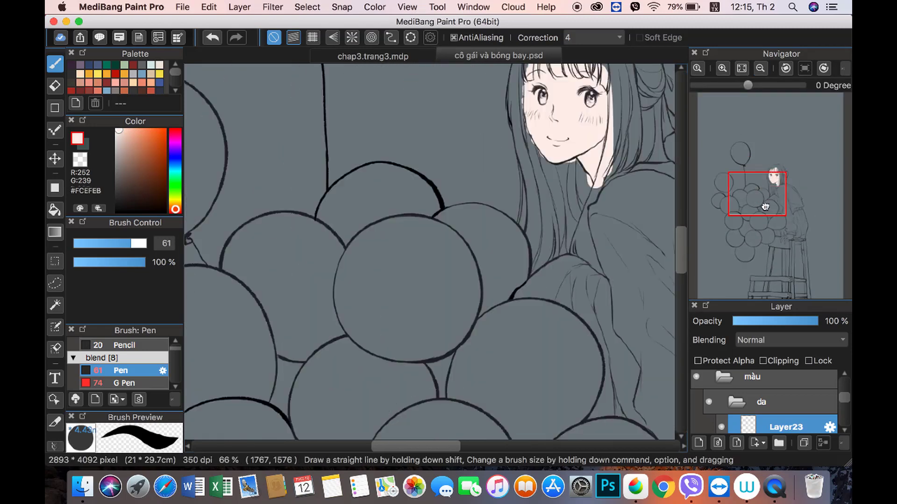
left_click(747, 240)
left_click_drag(369, 215, 439, 206)
left_click_drag(374, 261, 449, 224)
left_click(761, 172)
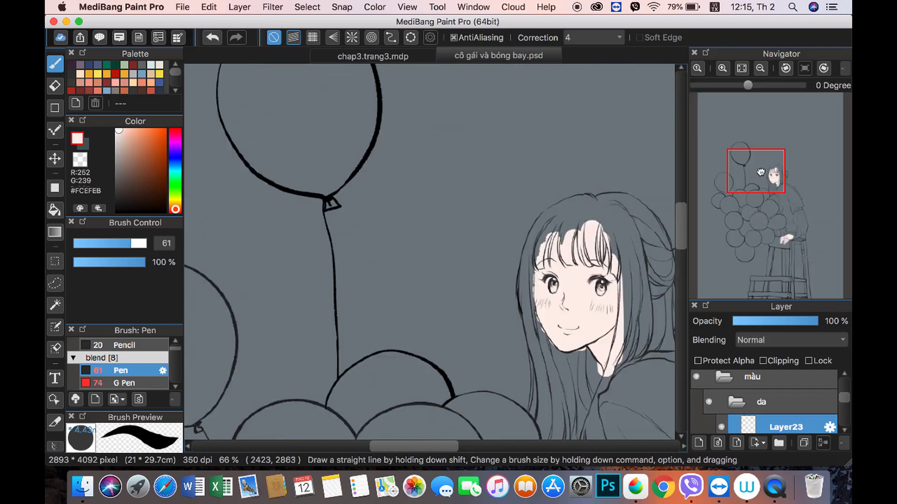
scroll(761, 172, "up", 3)
scroll(761, 172, "up", 3)
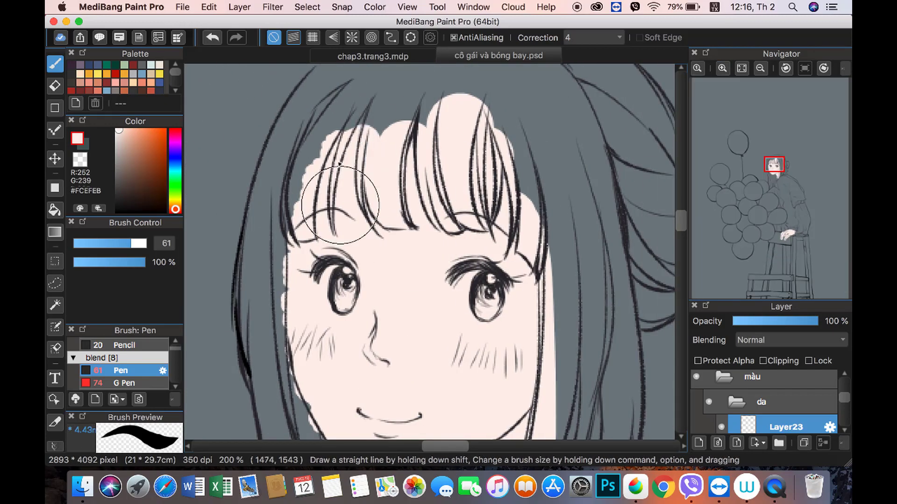
scroll(281, 309, "down", 5)
Step: With a small transparent brush, erase skin overflow below the chin and along both neck edges
left_click(80, 159)
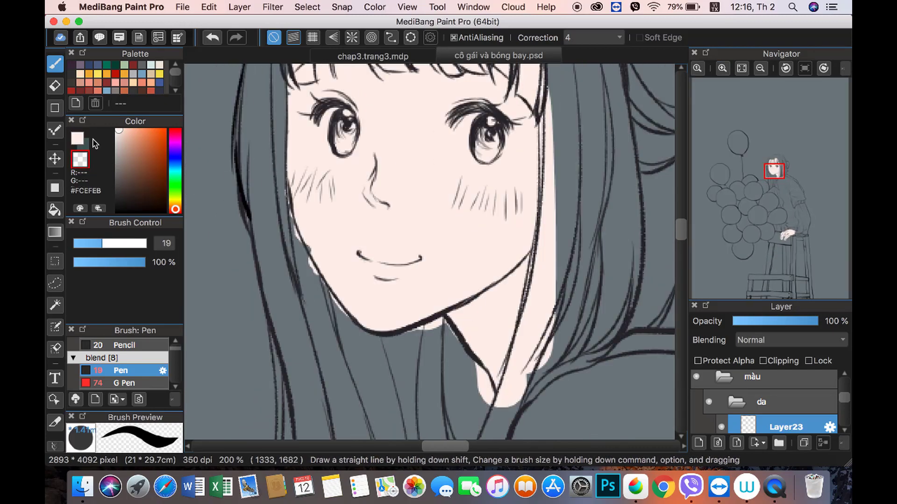
left_click_drag(300, 190, 285, 200)
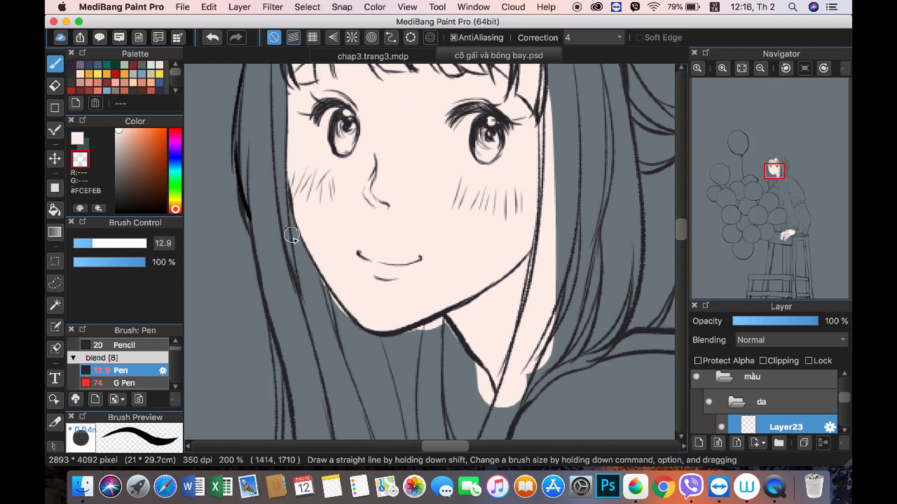
left_click_drag(379, 339, 448, 323)
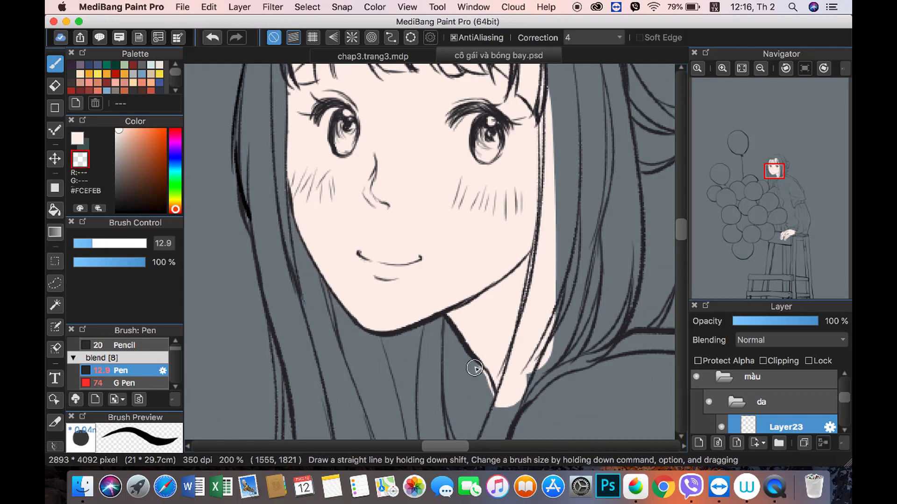
left_click_drag(474, 363, 494, 406)
key("x")
left_click(80, 161)
left_click_drag(558, 168, 521, 402)
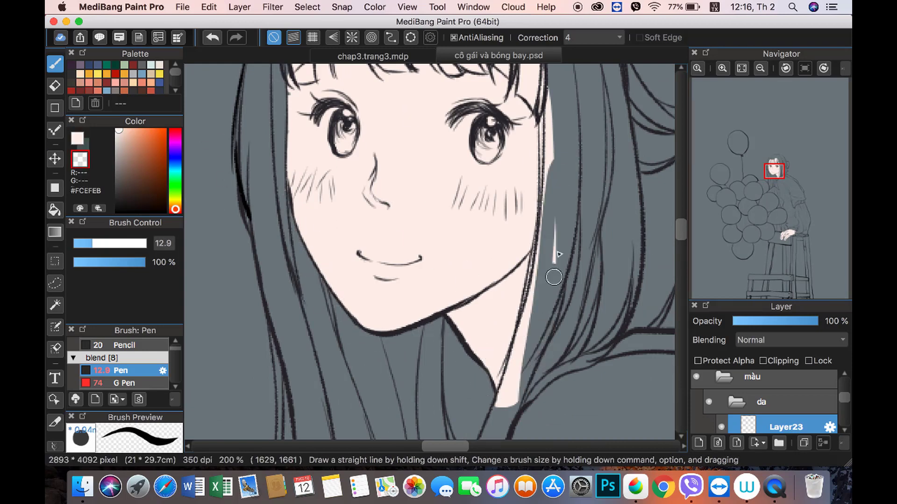
mouse_move(558, 94)
left_mouse_down()
mouse_move(551, 262)
mouse_move(503, 388)
mouse_move(516, 314)
left_mouse_up()
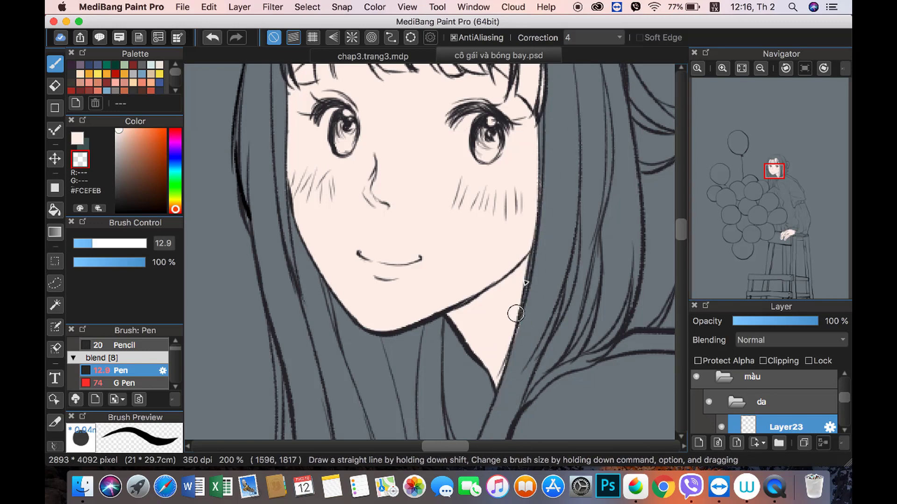
Step: Fill the skin gap between the hair strands above the right eye
scroll(664, 131, "up", 5)
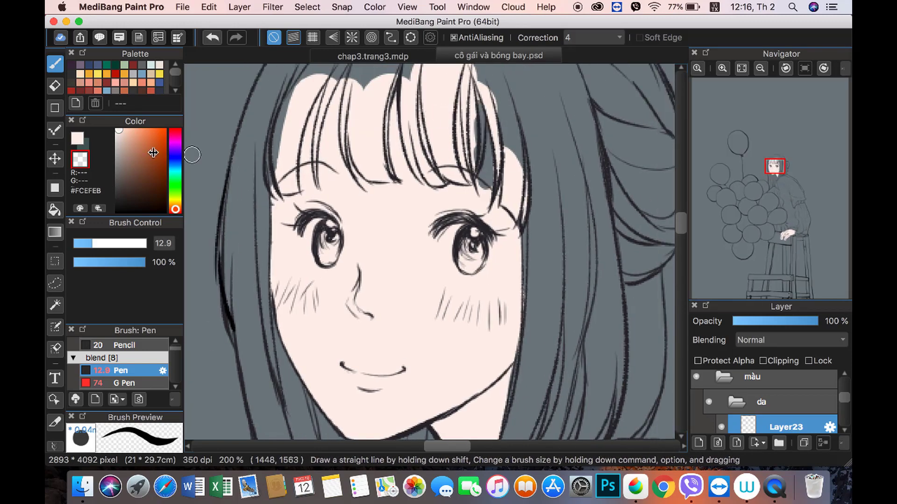
key("x")
left_click_drag(485, 102, 506, 215)
scroll(410, 216, "down", 3)
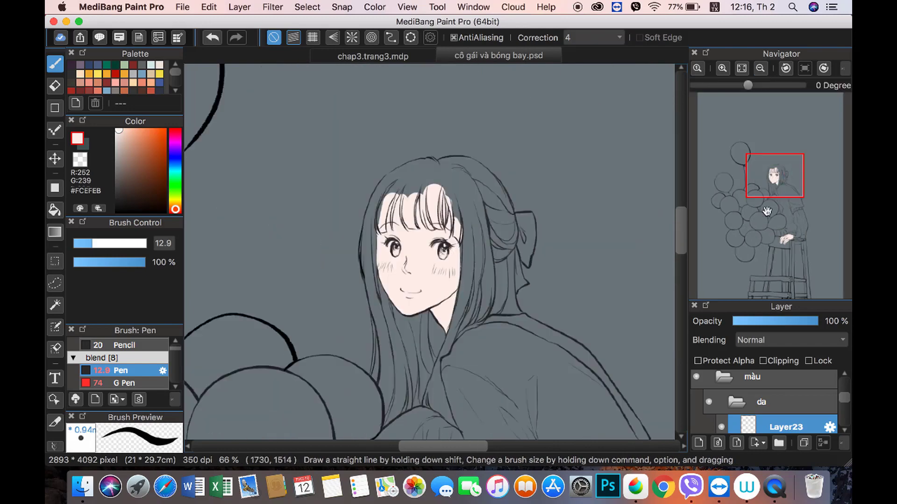
scroll(420, 187, "down", 10)
scroll(508, 72, "up", 3)
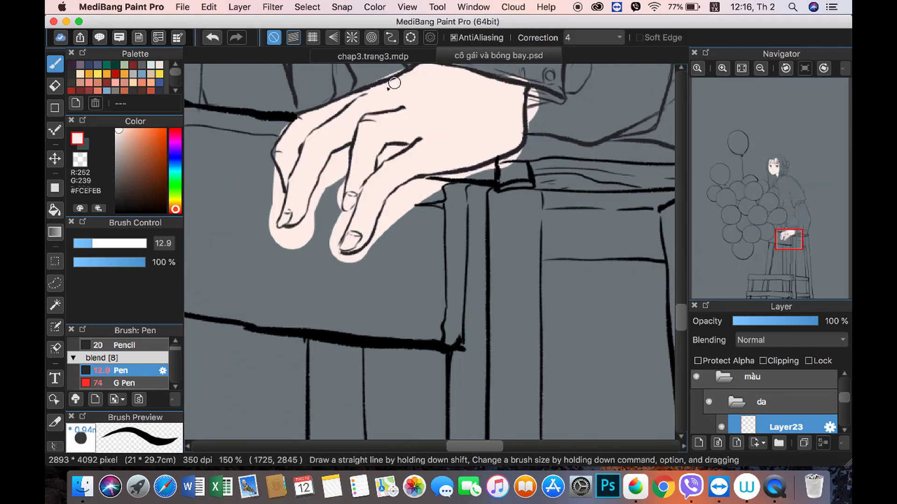
Step: Erase stray skin paint along the index finger, around the wrist and between the fingers
key("x")
left_click_drag(274, 159, 277, 236)
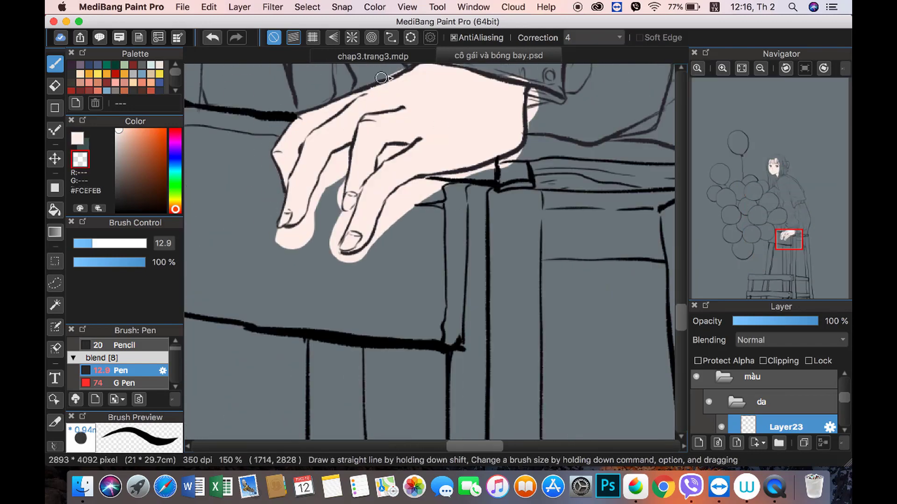
left_click_drag(509, 73, 412, 194)
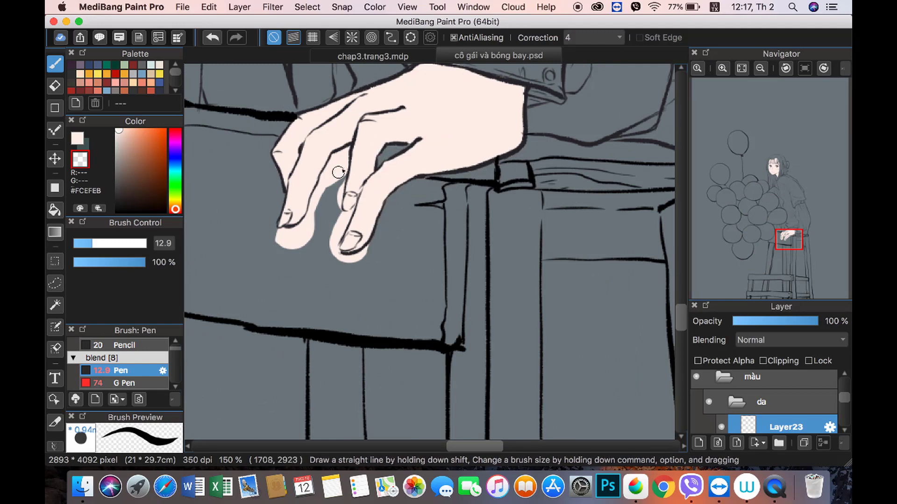
mouse_move(338, 173)
left_mouse_down()
mouse_move(325, 175)
mouse_move(338, 227)
mouse_move(276, 232)
left_mouse_up()
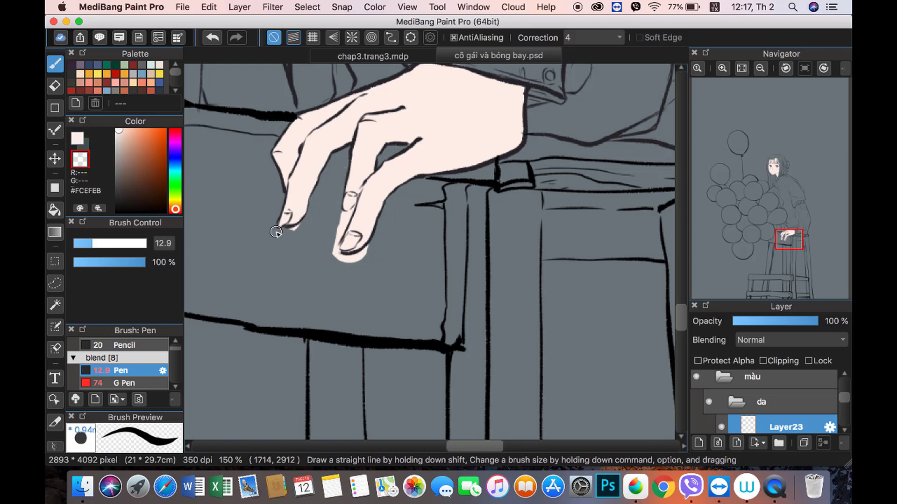
left_click(78, 138)
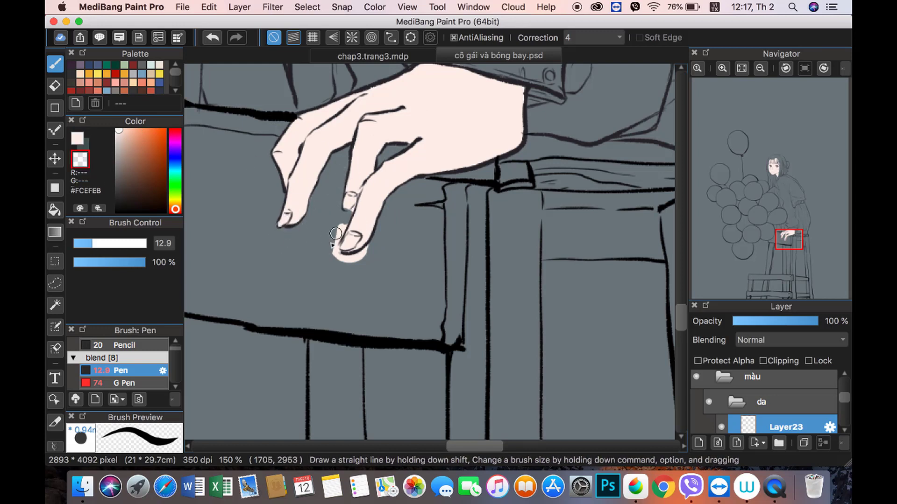
Step: Erase the skin blob under the fingertip, then reselect the foreground colour
scroll(341, 240, "up", 2)
left_click(80, 158)
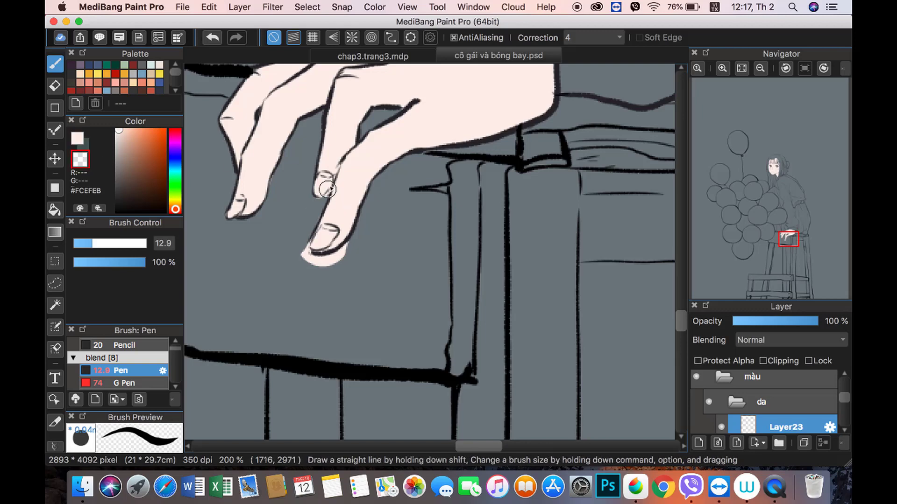
left_click_drag(303, 256, 344, 262)
left_click(77, 139)
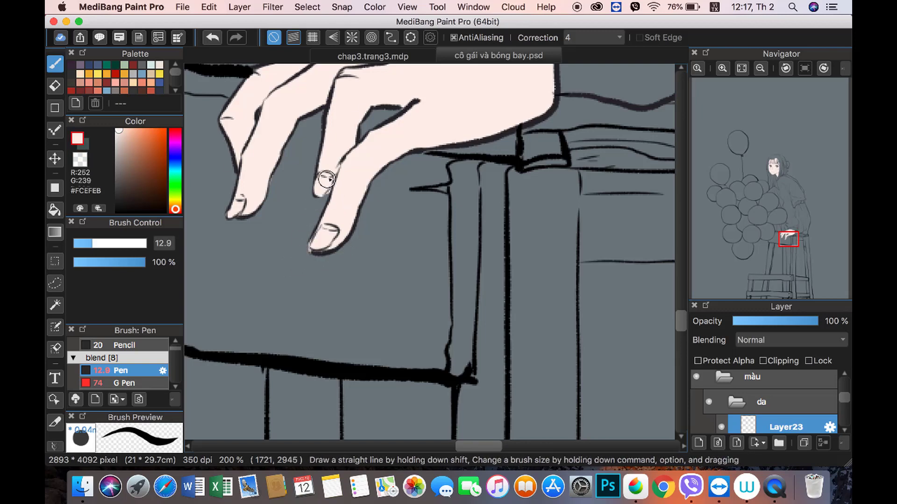
left_click(760, 69)
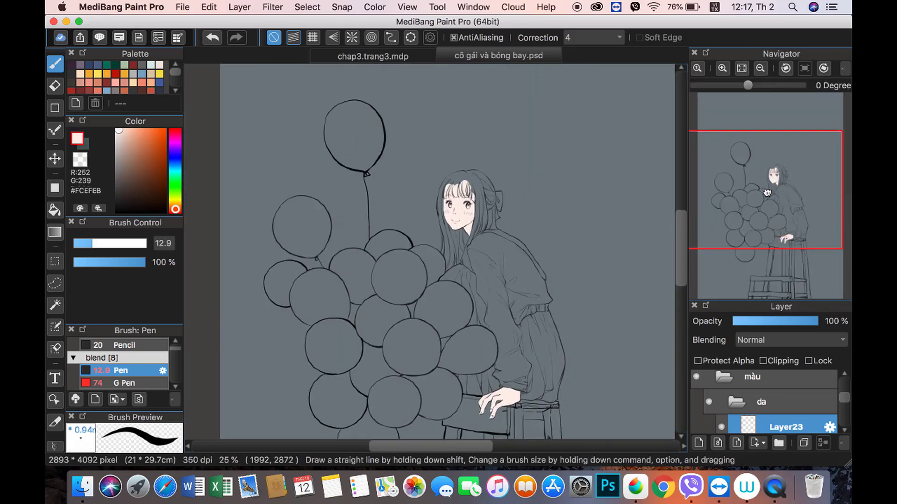
Step: Rename the new layer 'má' and select the soft Airbrush with a pinkish colour
left_click(699, 443)
type("má")
key("Return")
left_click(124, 135)
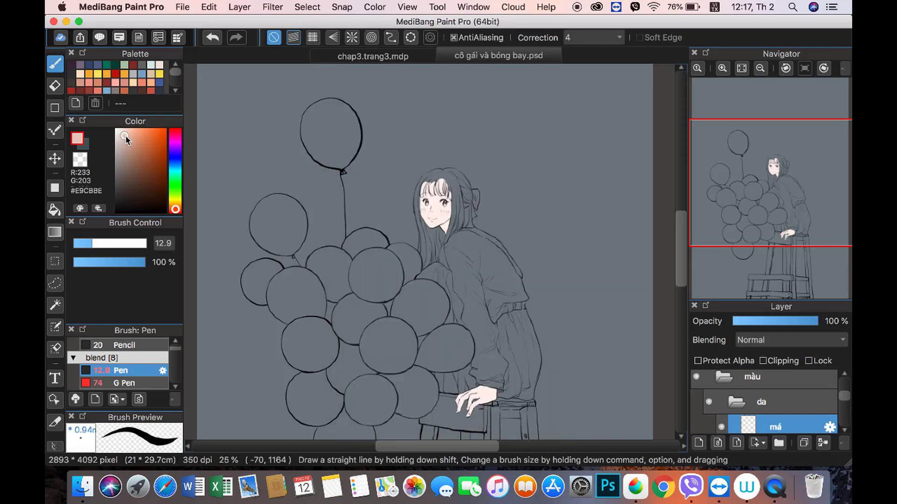
scroll(157, 353, "down", 3)
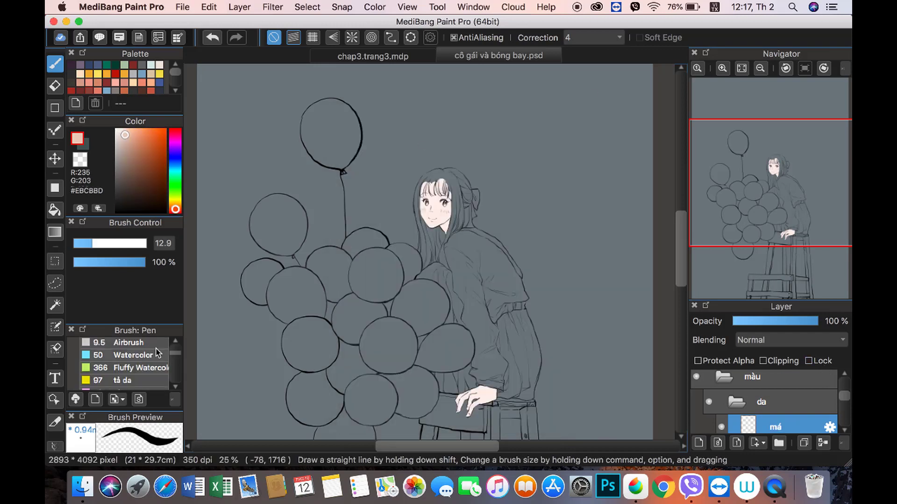
left_click(129, 343)
Step: Airbrush #F2BBA3 blush onto both cheeks and clip the má layer to the skin
left_click(722, 68)
left_click(722, 68)
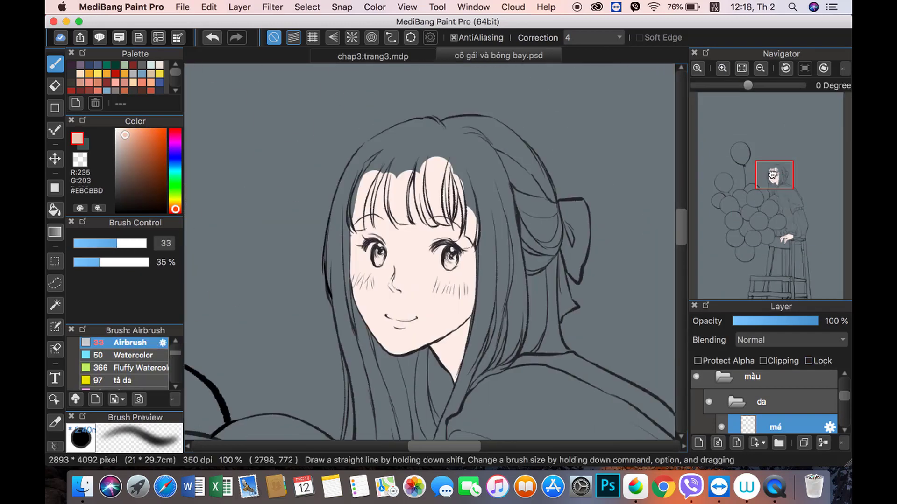
left_click(212, 38)
left_click(132, 133)
left_click_drag(116, 243, 140, 243)
left_click_drag(336, 257, 421, 255)
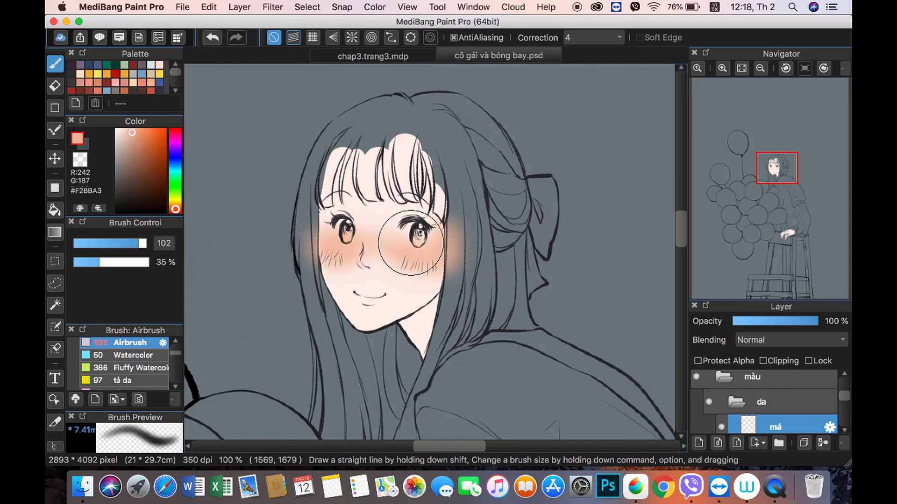
left_click(763, 361)
Step: Soften the cheek blush by partly erasing it, then repaint both cheeks at lower opacity
left_click(80, 159)
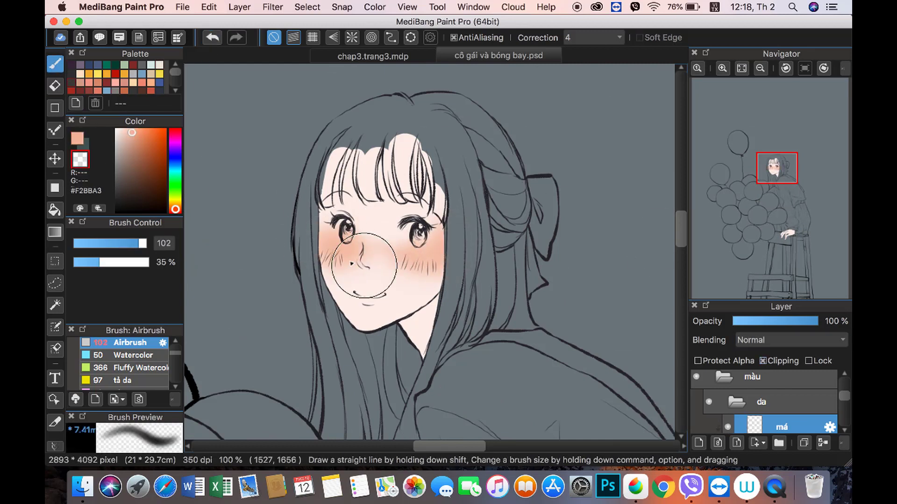
left_click_drag(400, 222, 364, 252)
left_click_drag(100, 262, 78, 262)
left_click(77, 139)
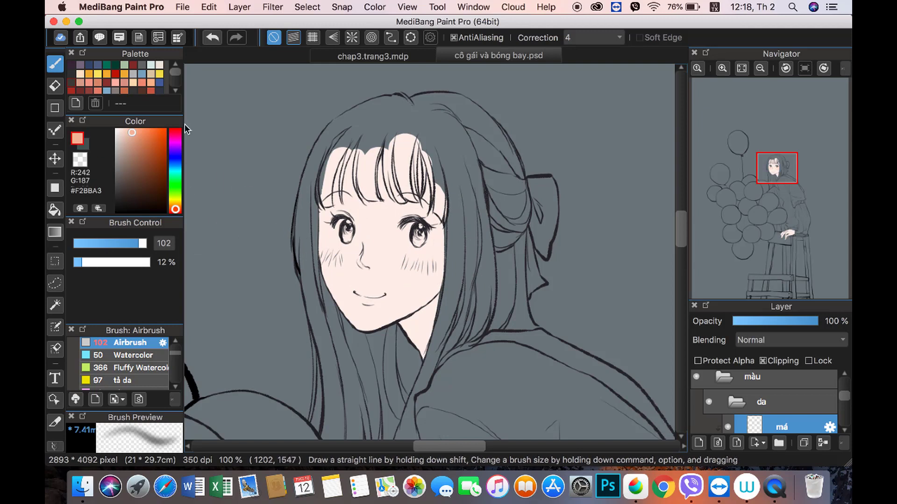
left_click_drag(406, 262, 420, 249)
left_click_drag(299, 257, 323, 266)
left_click(123, 243)
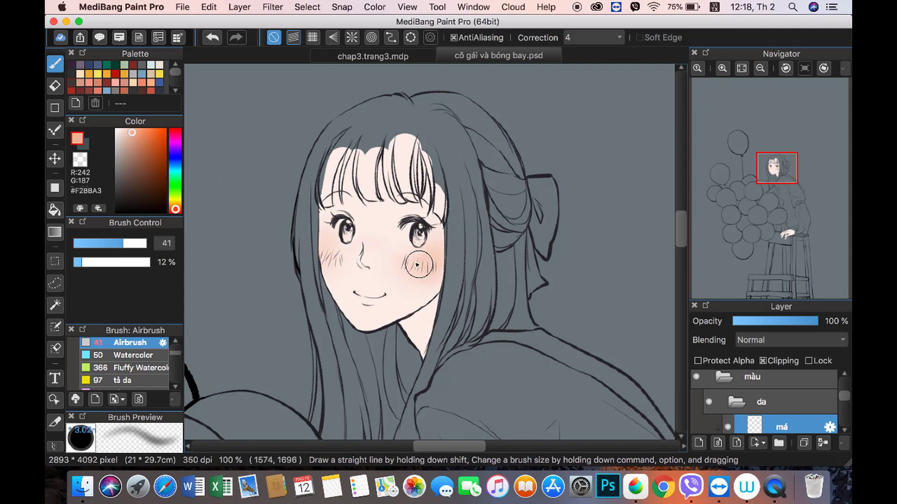
left_click_drag(421, 259, 404, 255)
left_click(132, 243)
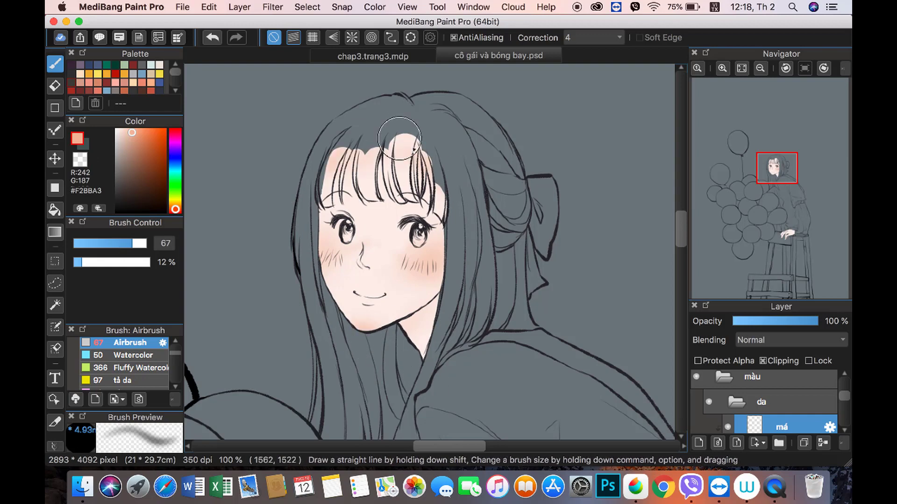
Step: Airbrush a soft pink tint onto the girl's nose
left_click(754, 70)
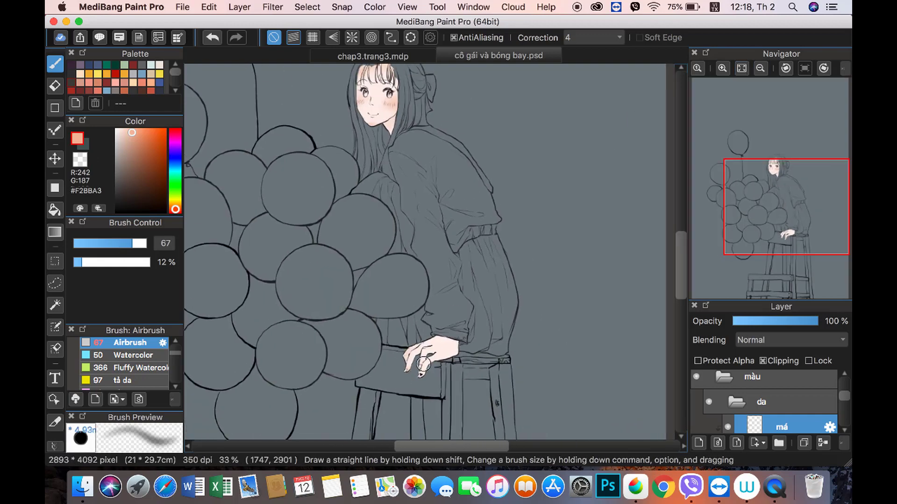
left_click(722, 68)
left_click(805, 68)
left_click(760, 69)
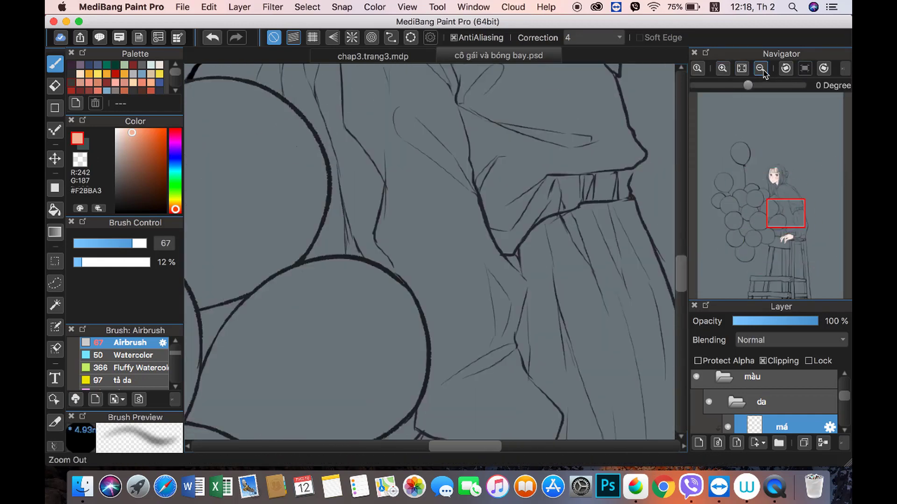
left_click_drag(786, 207, 771, 169)
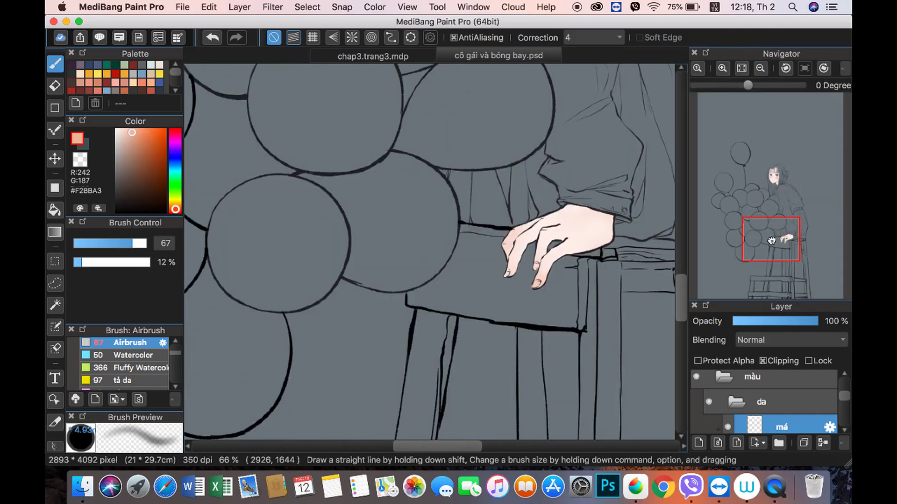
scroll(465, 411, "up", 5)
key("x")
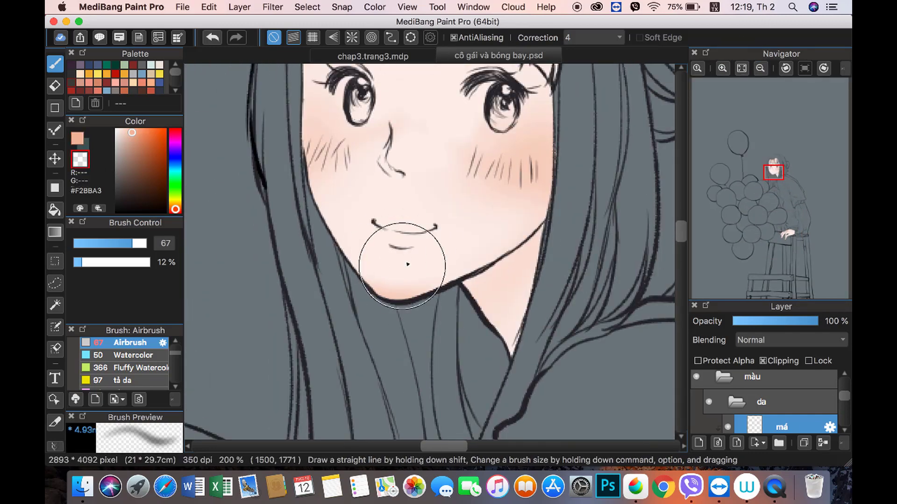
left_click(78, 139)
left_click_drag(381, 156, 404, 174)
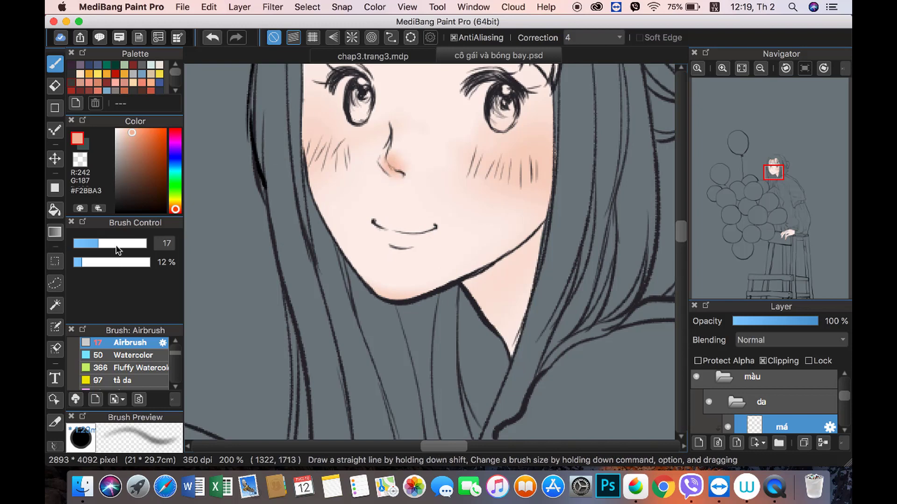
scroll(583, 162, "down", 3)
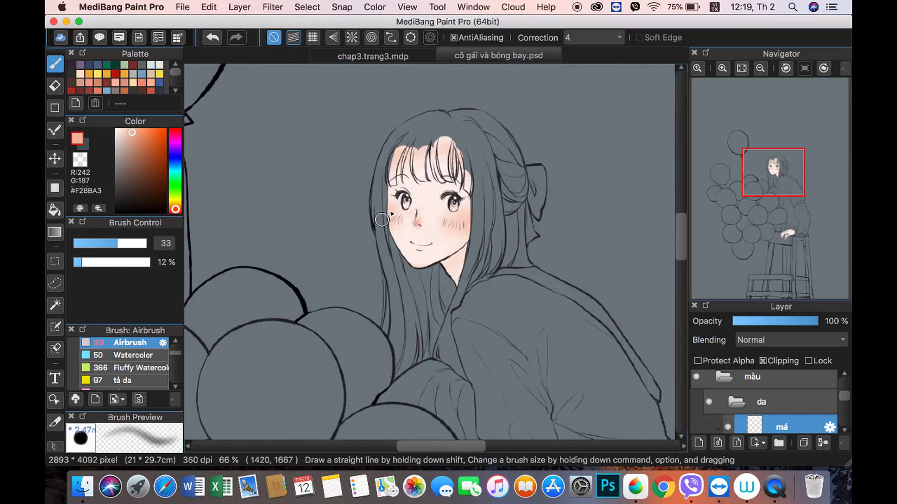
left_click_drag(759, 152, 770, 220)
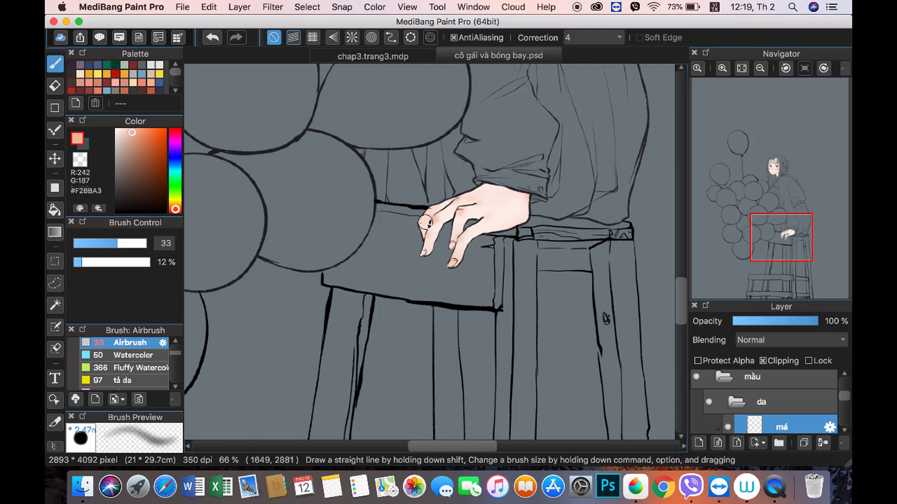
Step: Add a new layer and rename it 'blend'
left_click(760, 69)
left_click(699, 442)
left_click(829, 427)
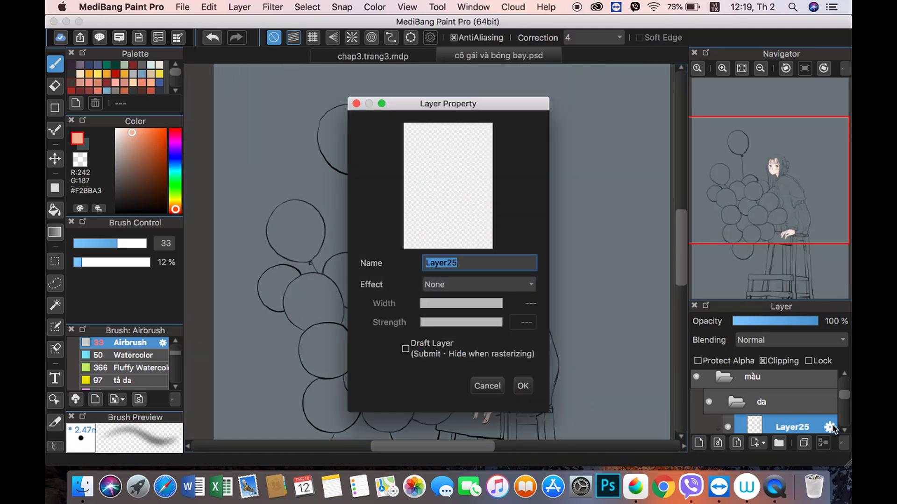
type("d")
key("Return")
scroll(435, 196, "up", 3)
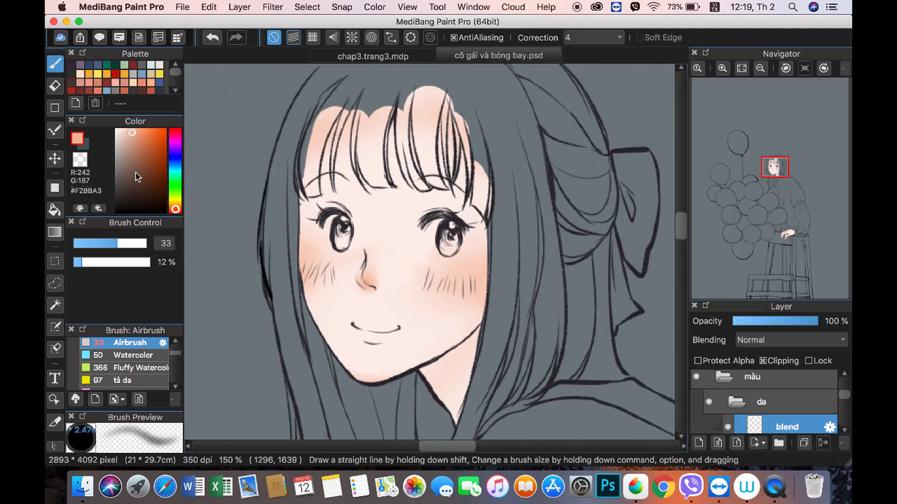
Step: With a small Watercolor brush in dusky pink, shade the skin above the left eye
left_click(132, 140)
left_click_drag(176, 209, 175, 211)
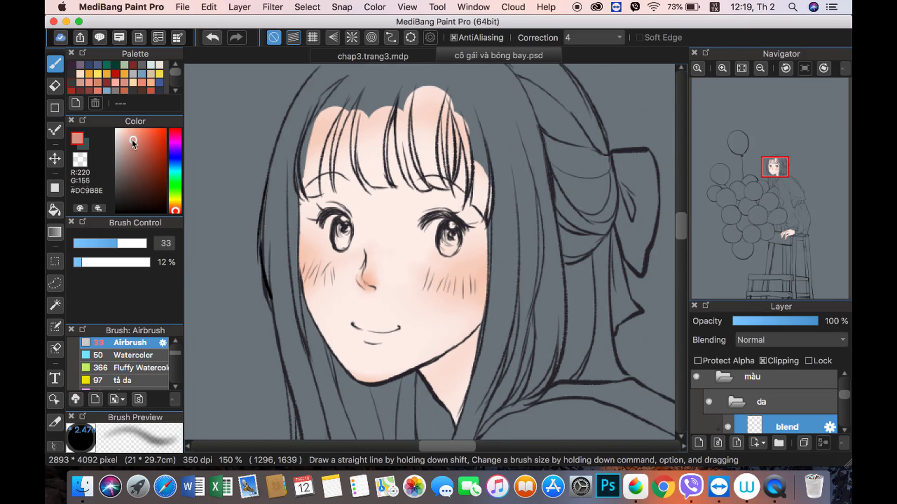
left_click(151, 356)
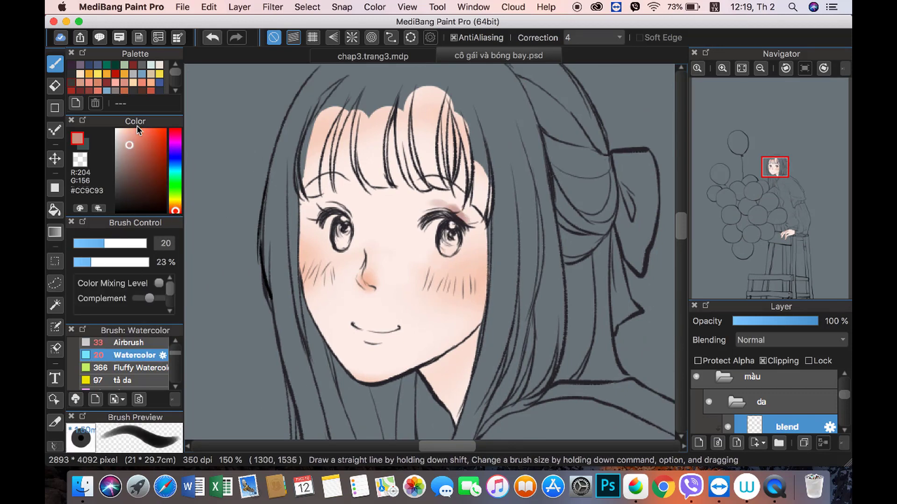
left_click(133, 141)
left_click(92, 243)
left_click(467, 206, "alt")
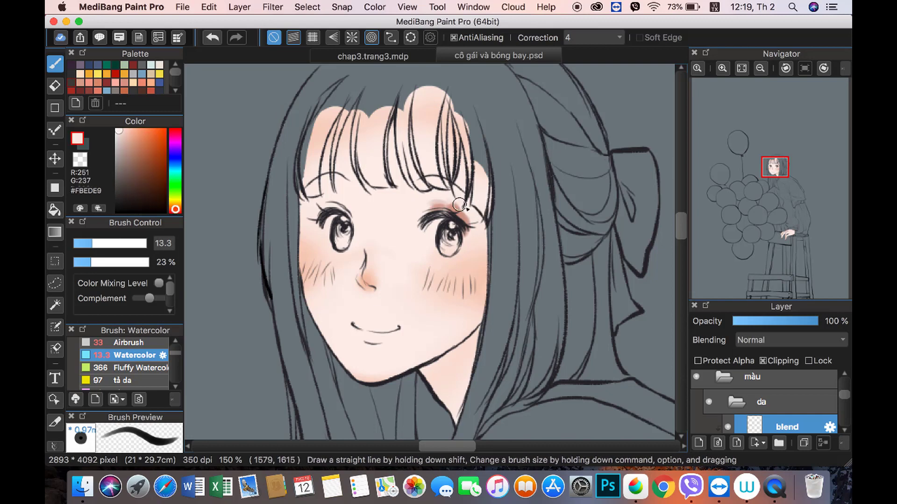
left_click(96, 243)
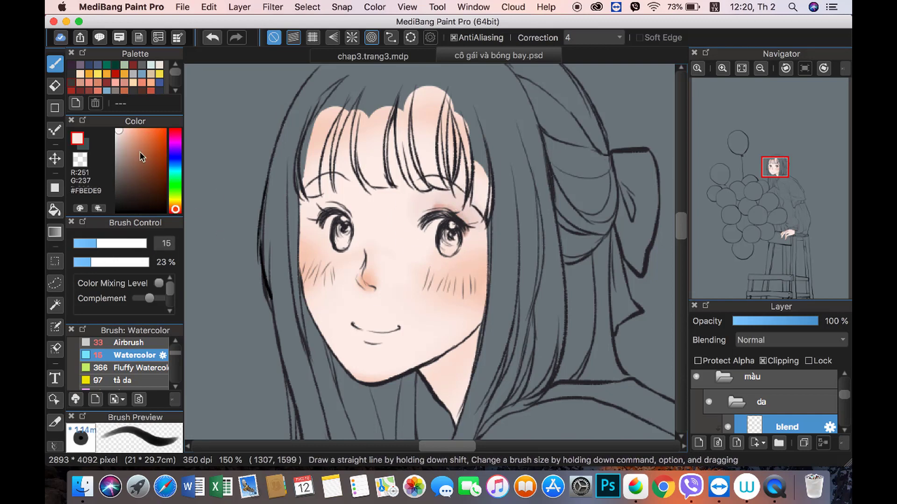
left_click(127, 146)
left_click(92, 243)
left_click_drag(320, 204, 344, 210)
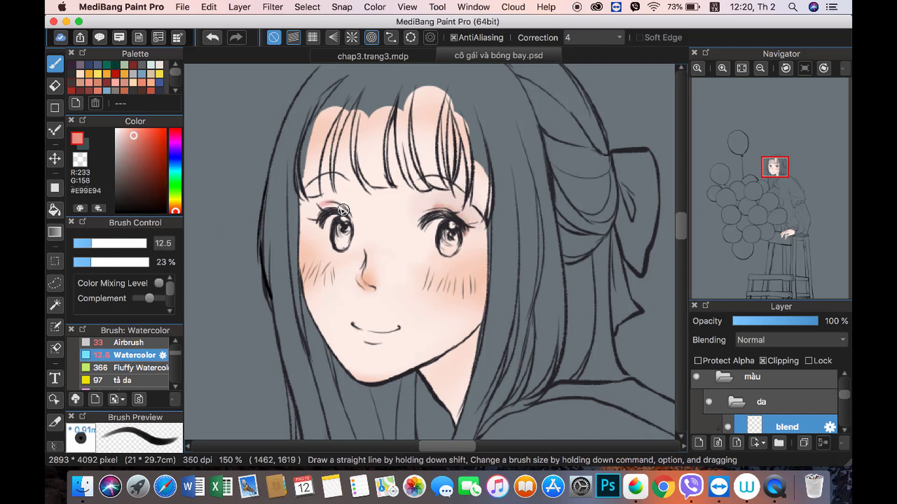
Step: Tint the lips with soft beige-pink, then a deeper rose watercolour
left_click(379, 287, "alt")
left_click(125, 139)
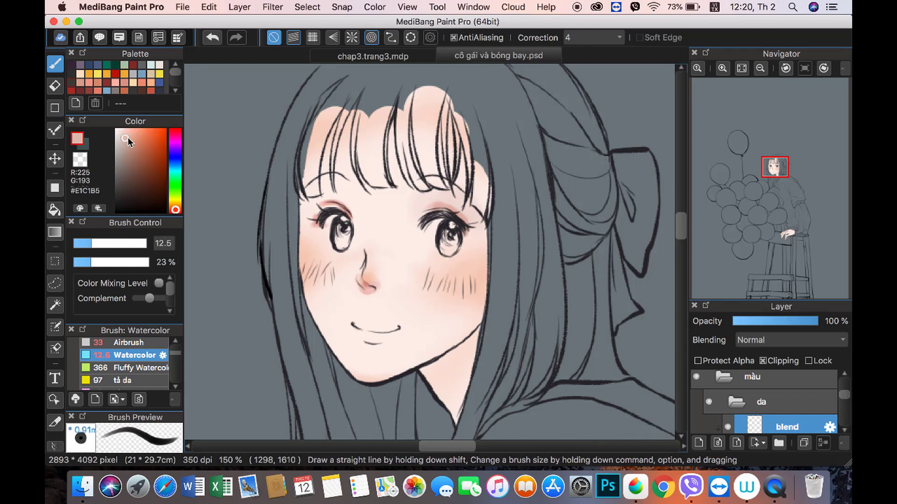
left_click_drag(355, 327, 392, 332)
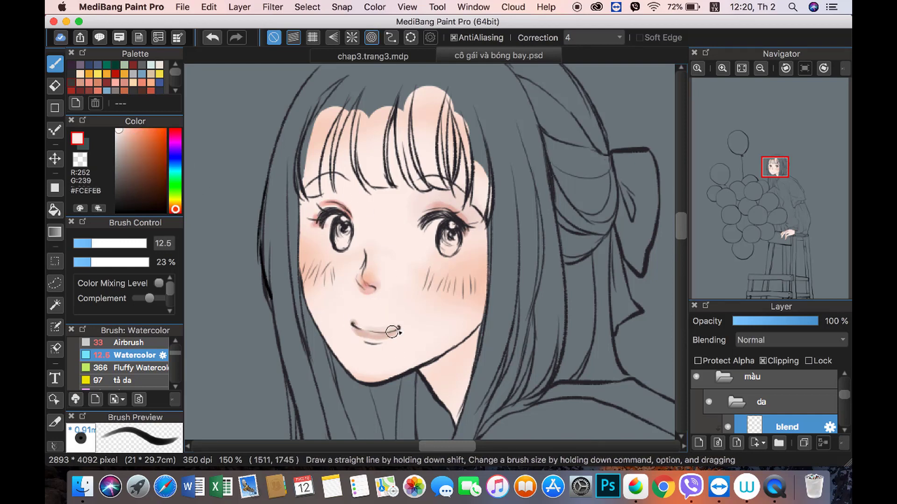
left_click(368, 338, "alt")
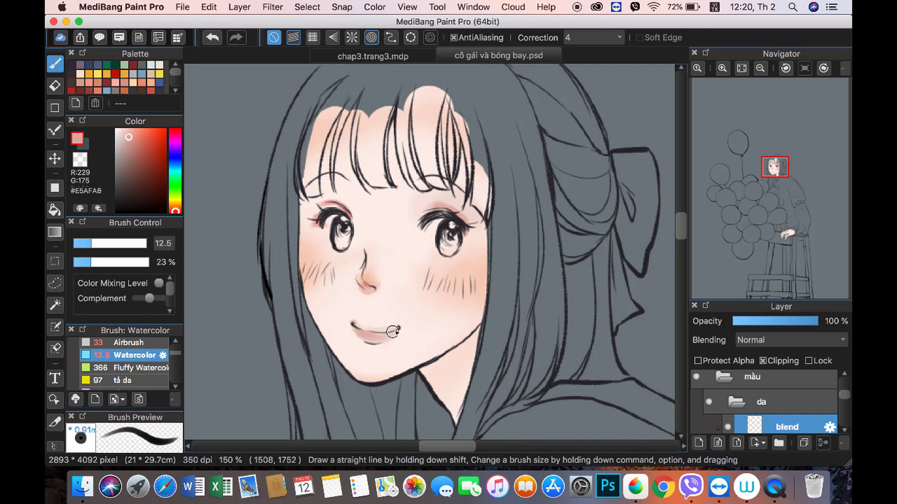
key("x")
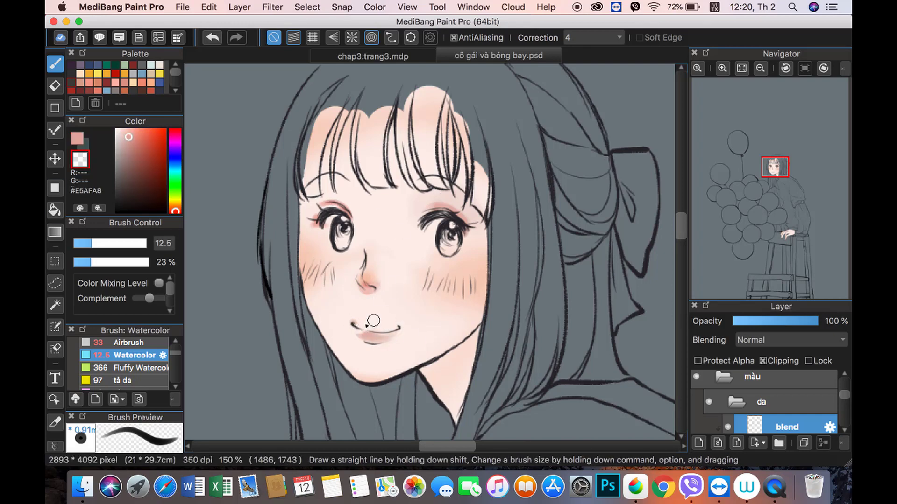
left_click(366, 327, "alt")
left_click_drag(369, 327, 361, 333)
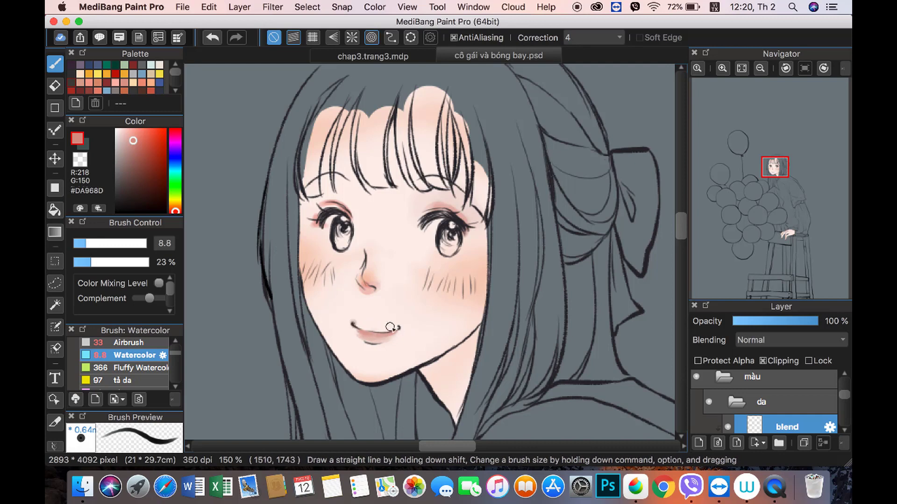
Step: Shade beside the nose with a muted skin tone and enlarge the brush
scroll(390, 327, "down", 2)
scroll(374, 336, "down", 1)
scroll(346, 354, "up", 4)
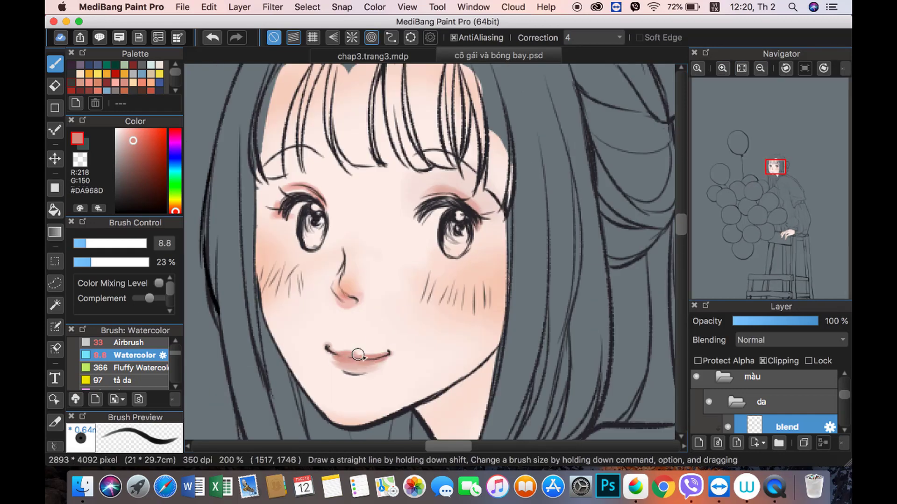
left_click(352, 356, "alt")
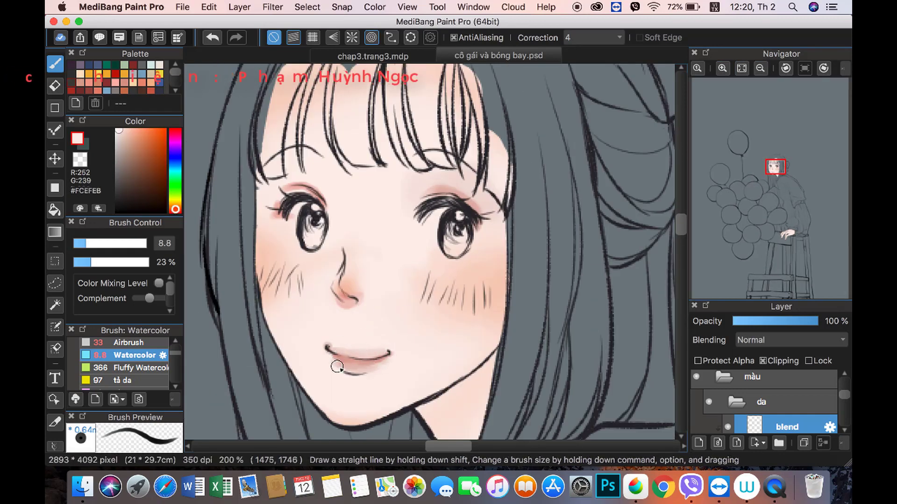
left_click(337, 251, "alt")
left_click_drag(338, 251, 335, 262)
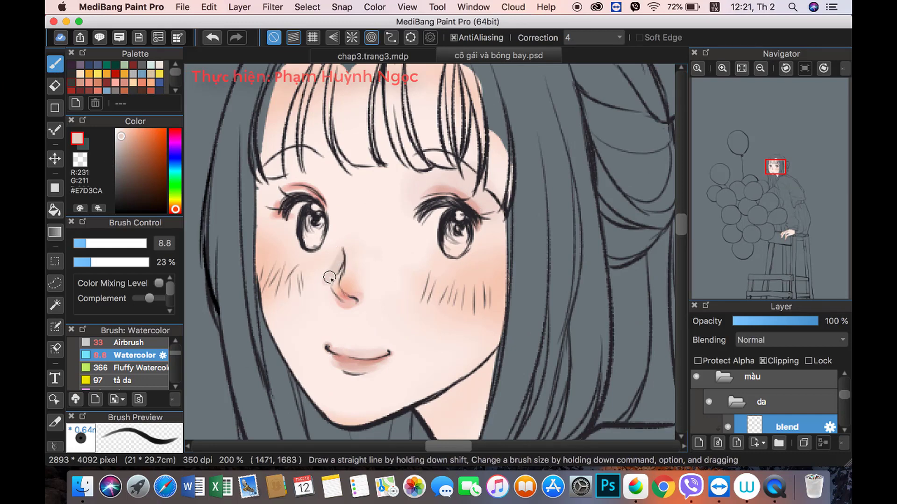
key("bracketright")
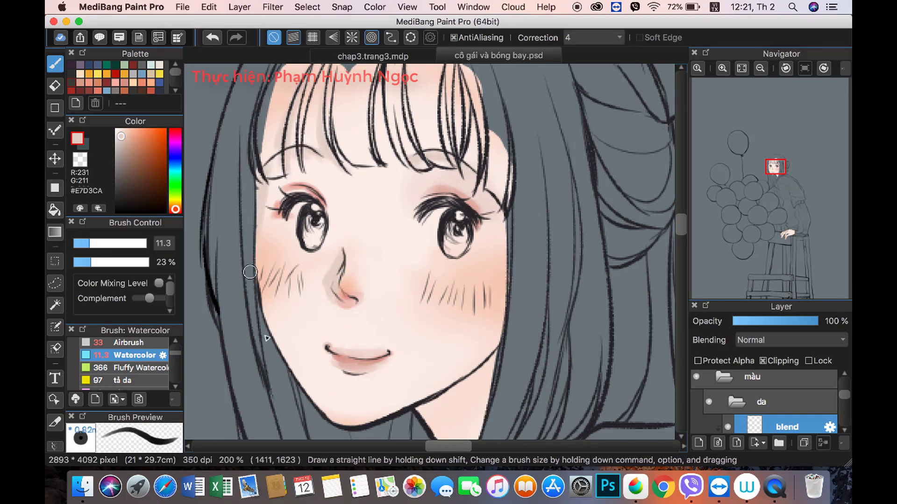
scroll(464, 265, "down", 2)
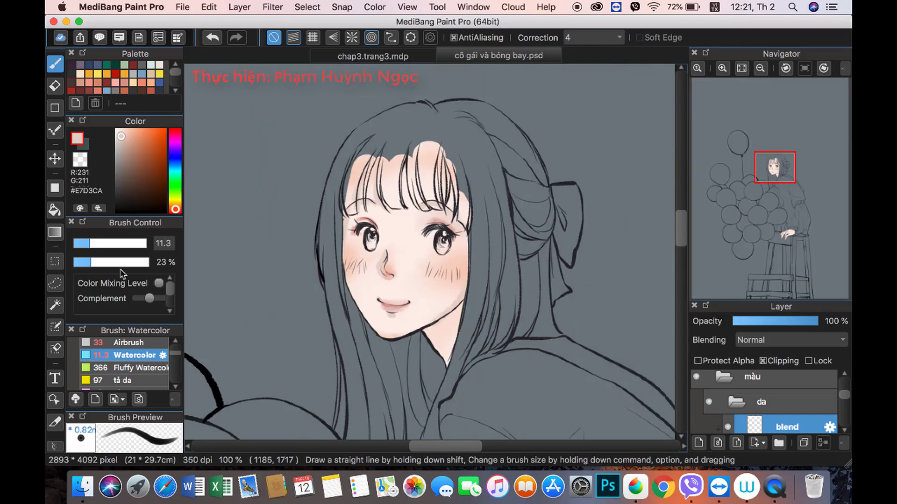
key("bracketright")
key("bracketright")
key("bracketright")
Step: Paint deeper rosy shading across the left cheek, undoing a stray dark stroke
left_click(128, 143)
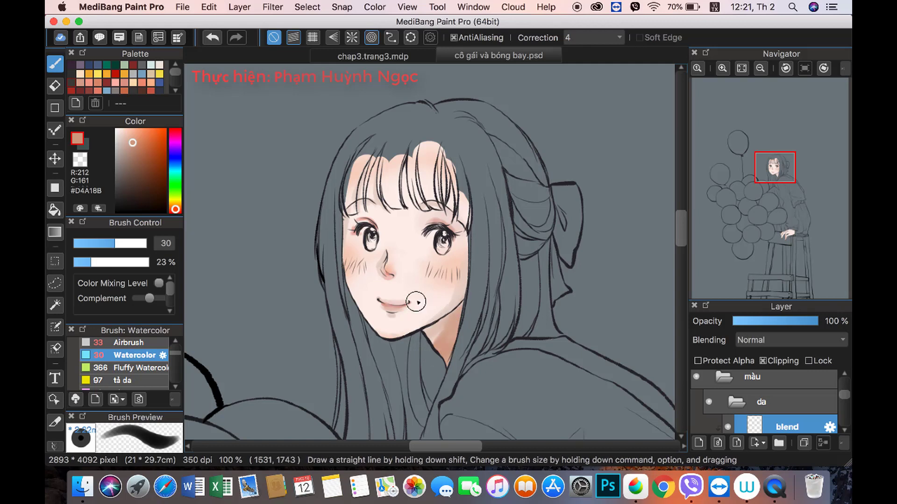
left_click(419, 302, "alt")
left_click(125, 137)
key("bracketleft")
key("bracketleft")
key("bracketleft")
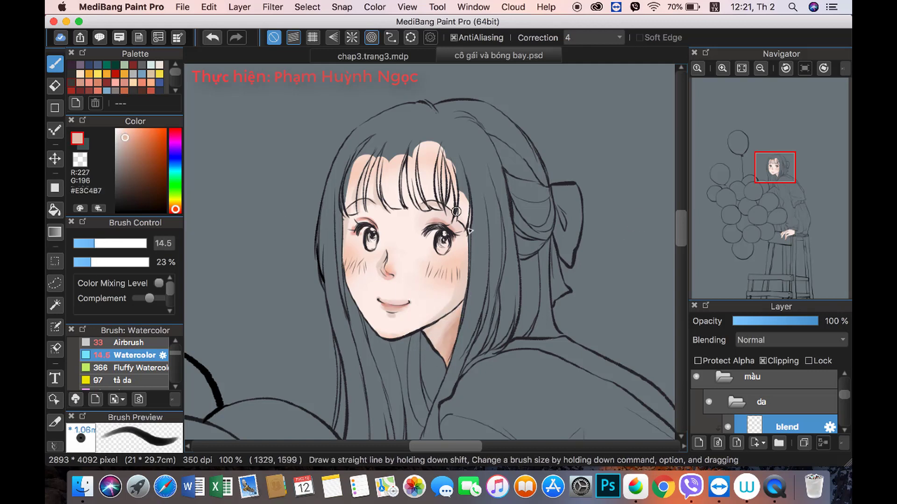
left_click(128, 145)
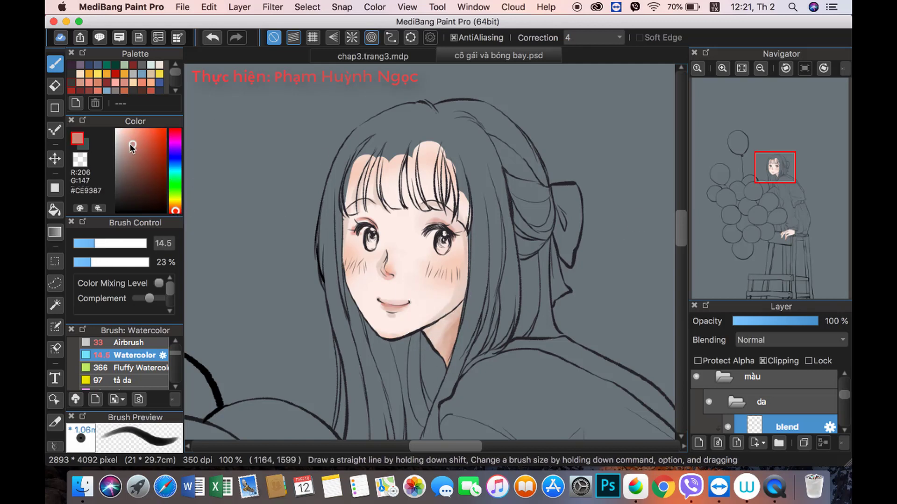
key("bracketleft")
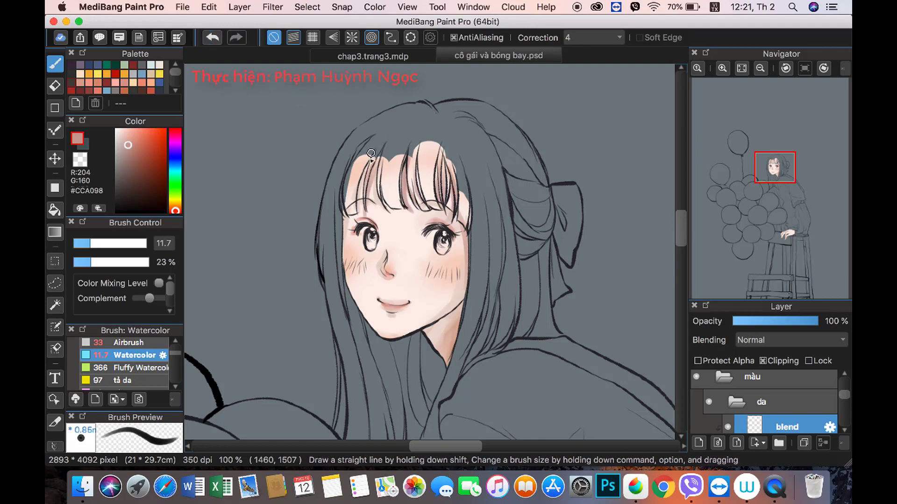
left_click(443, 276, "alt")
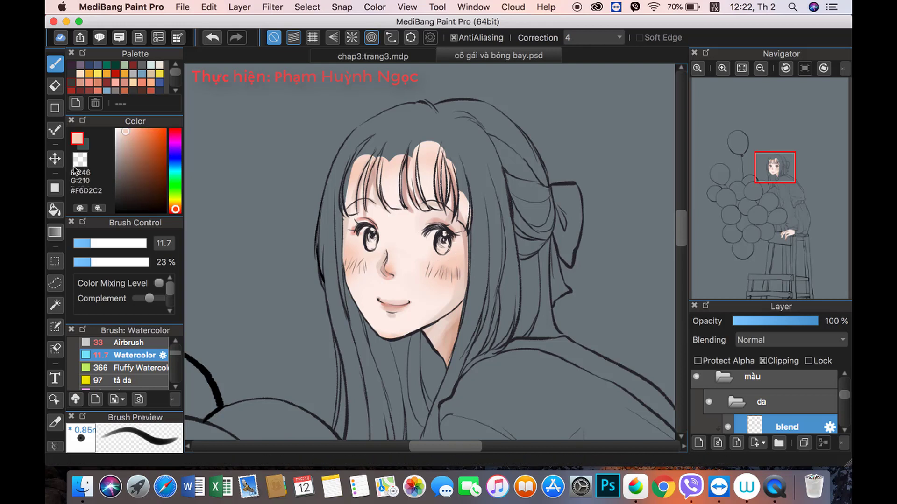
key("x")
key("bracketright")
key("bracketright")
key("bracketright")
left_click_drag(355, 253, 356, 292)
left_click(212, 38)
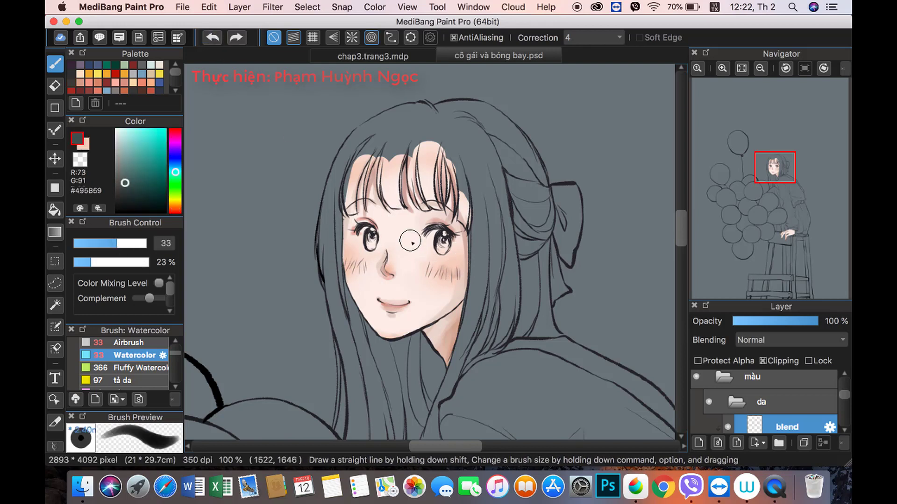
Step: Sample pale skin tones from the cheek and forehead for further shading
left_click(430, 152, "alt")
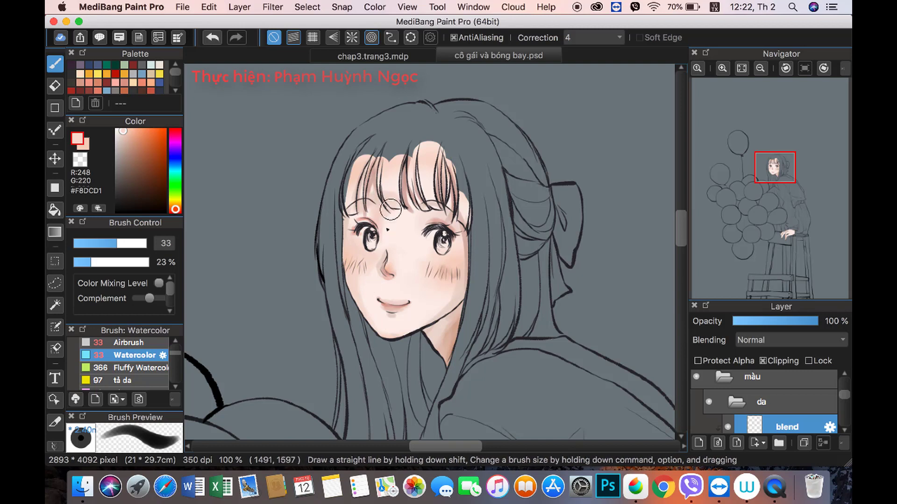
left_click(360, 282, "alt")
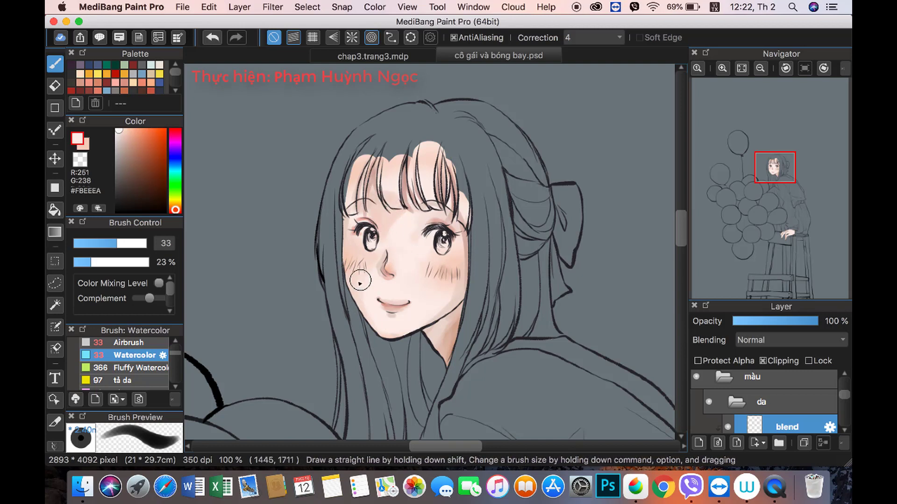
left_click(404, 221, "alt")
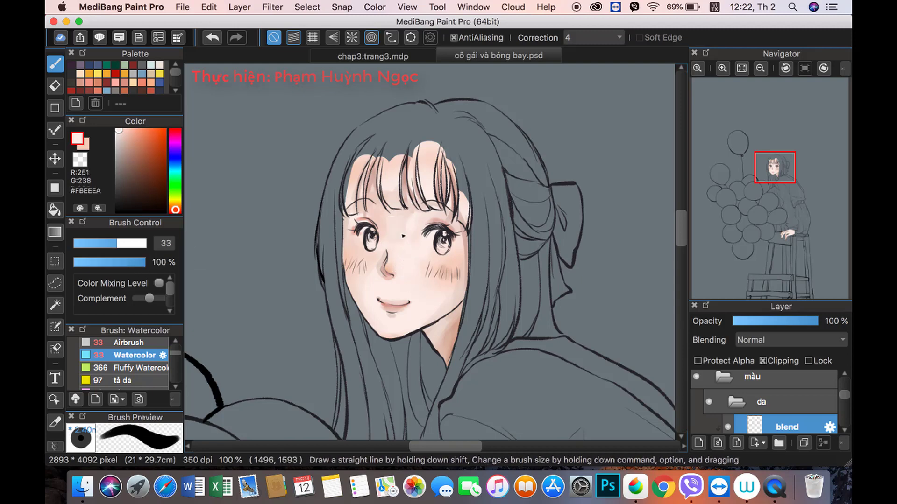
key("e")
left_click(433, 214, "alt")
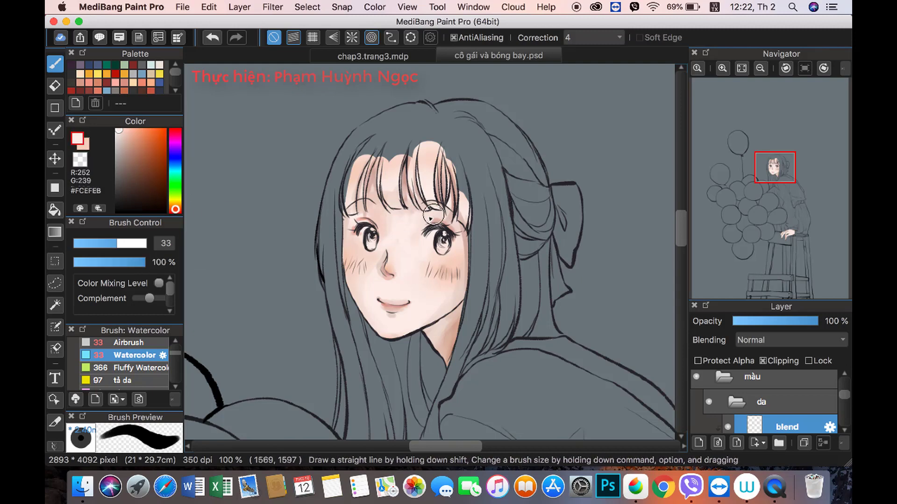
Step: Shade the back of the hand near the wrist and along the middle finger in watercolor
left_click(760, 68)
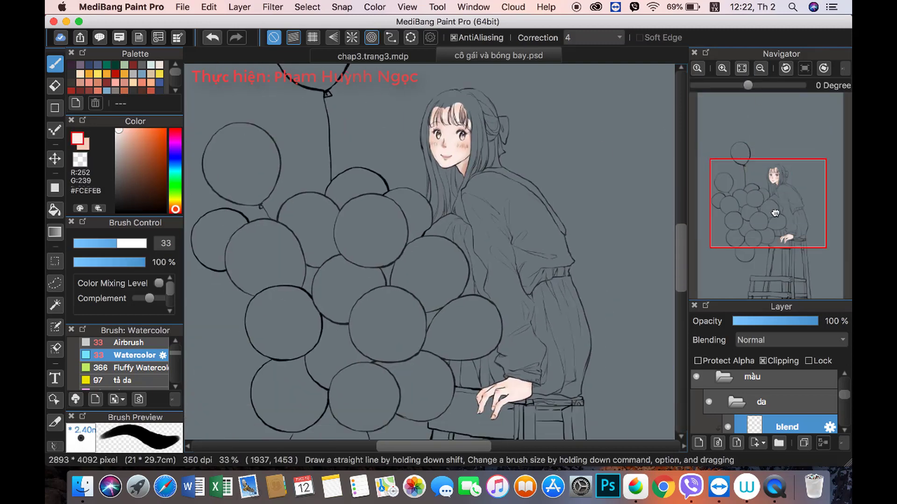
left_click_drag(776, 168, 790, 238)
scroll(790, 245, "up", 2)
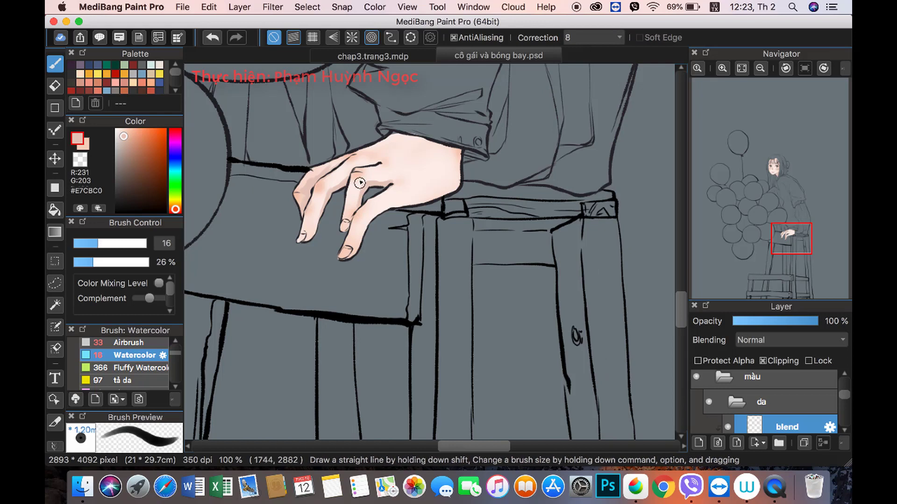
mouse_move(368, 182)
left_mouse_down()
mouse_move(401, 140)
mouse_move(429, 131)
mouse_move(370, 164)
left_mouse_up()
left_click_drag(421, 203, 374, 185)
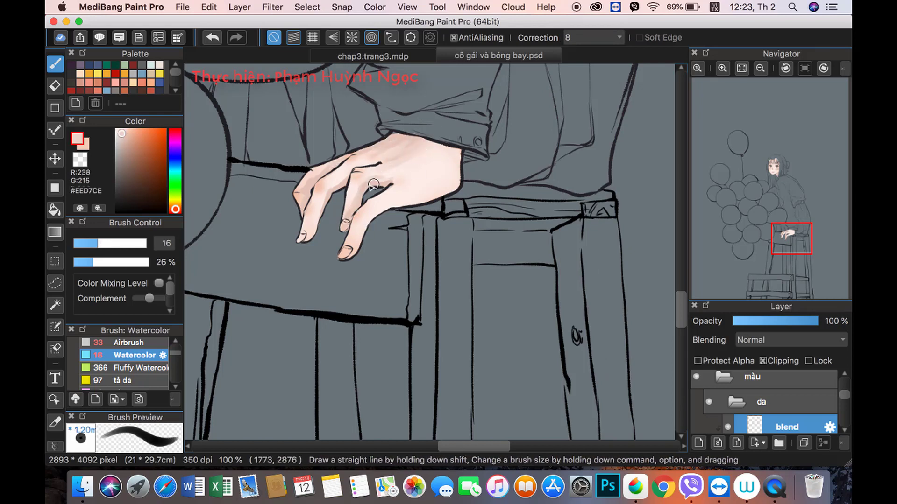
left_click_drag(372, 219, 463, 184)
Step: Pick darker rosy, then pinker fingertip tones with a smaller brush, and return the view to the face
left_click(126, 140)
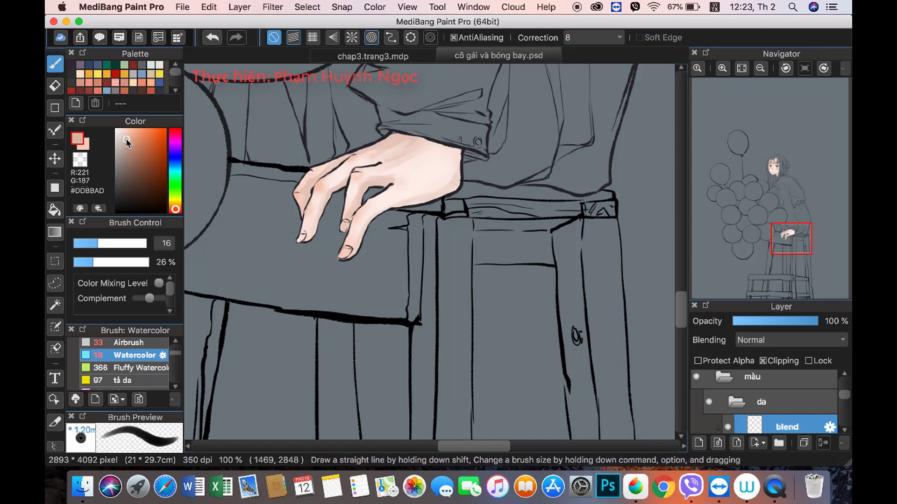
key("bracketleft")
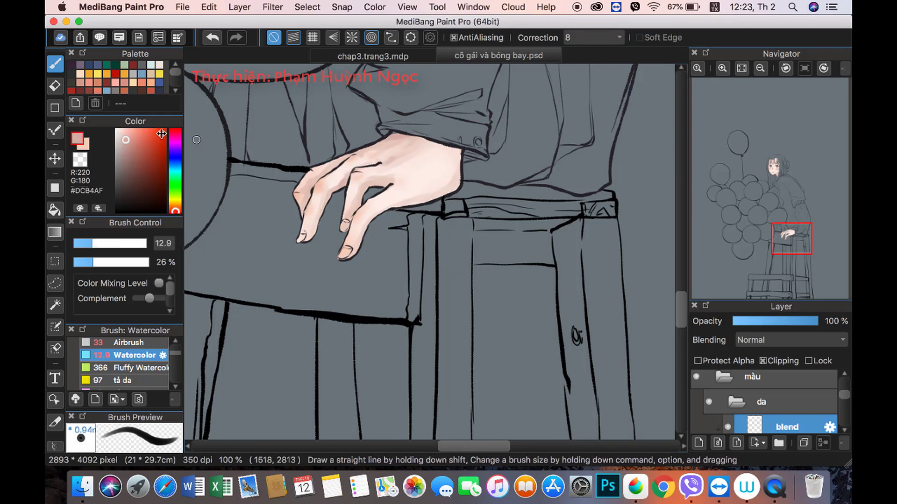
left_click(134, 142)
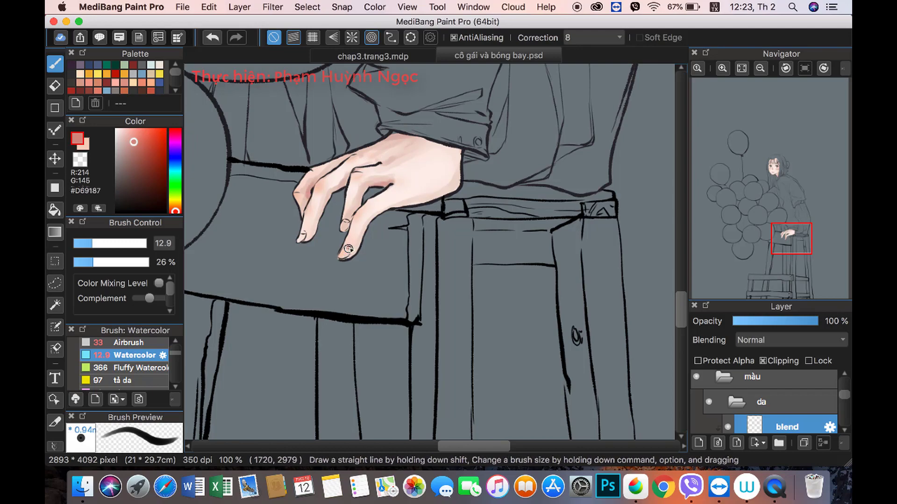
left_click(741, 69)
left_click_drag(791, 233, 772, 170)
scroll(774, 186, "up", 5)
scroll(772, 170, "up", 2)
Step: On a new layer, strengthen the left cheek's blush with an enlarged coral-pink airbrush
left_click(698, 442)
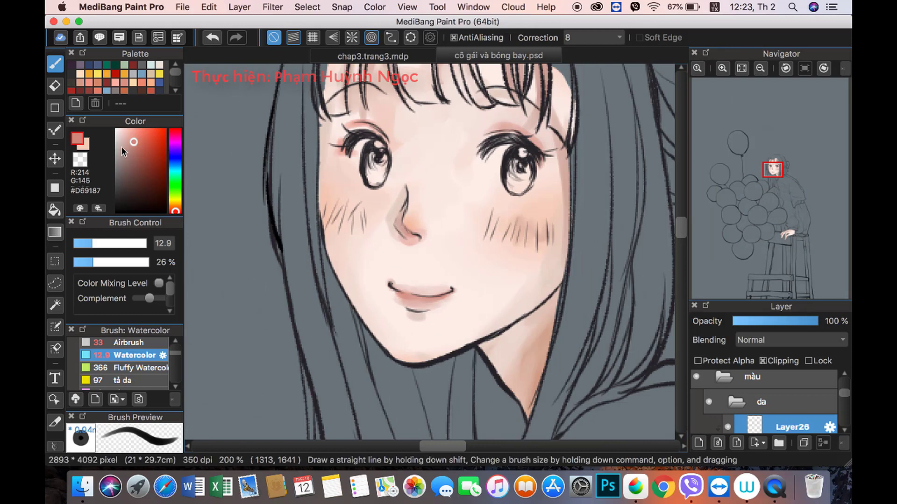
left_click(139, 137)
left_click(88, 242)
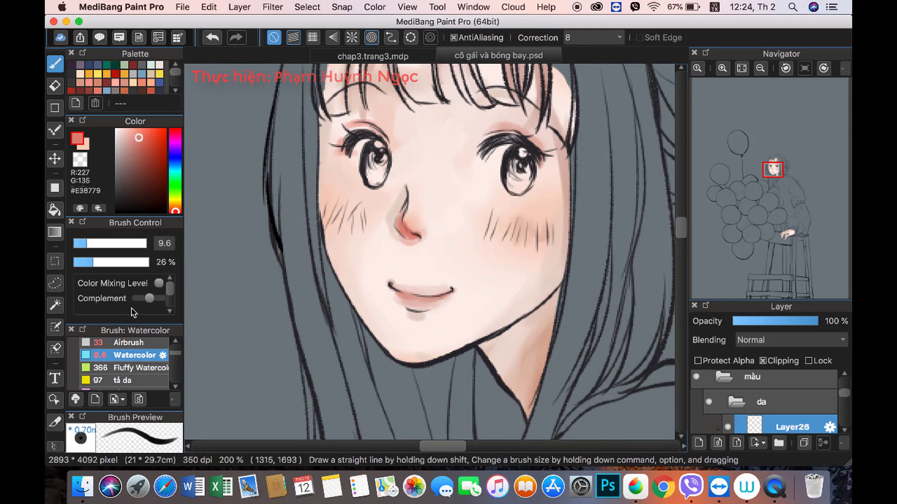
left_click(128, 342)
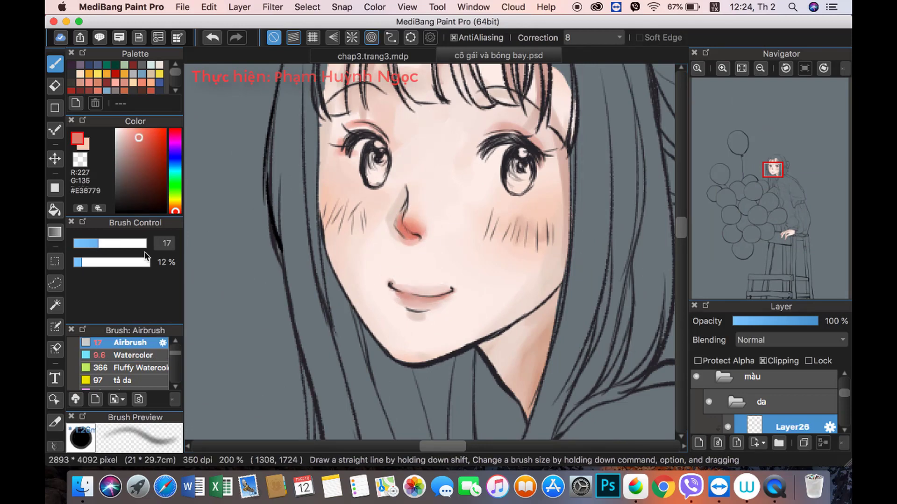
left_click_drag(427, 184, 541, 227)
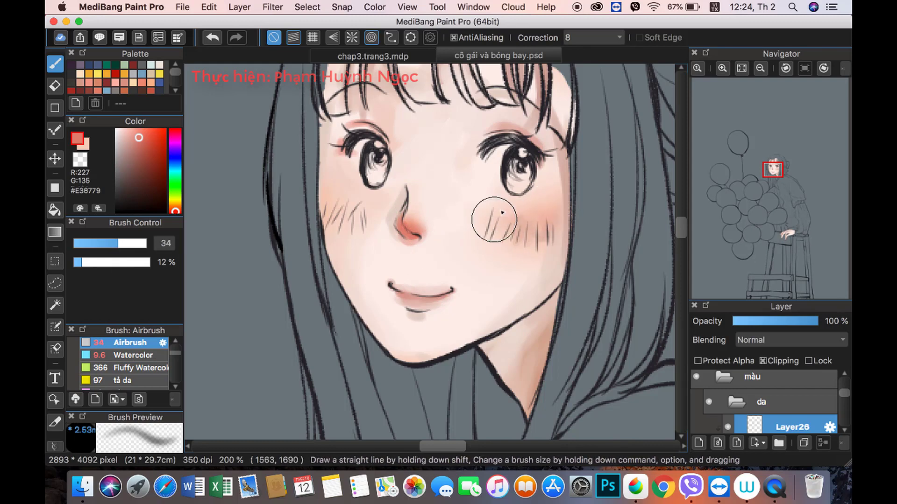
left_click_drag(320, 200, 351, 210)
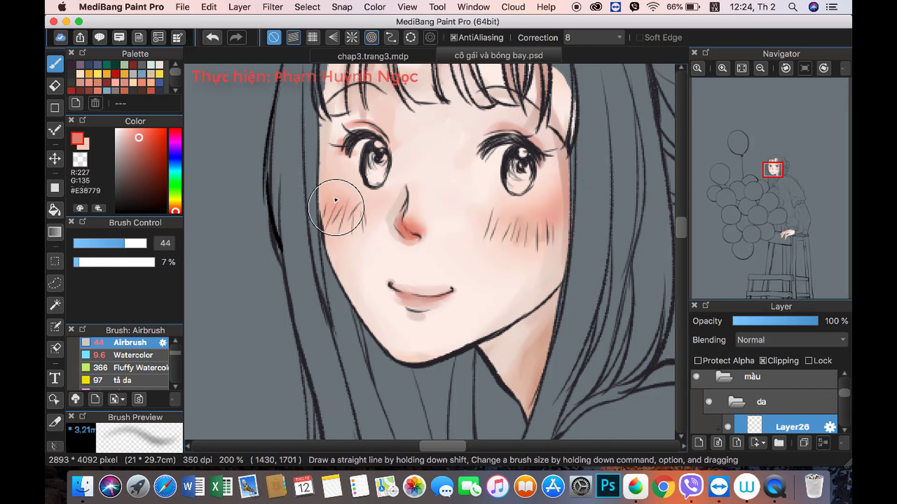
Step: Return to the watercolor brush and eyedrop the skin, cheek-blush and lip pinks
left_click(133, 355)
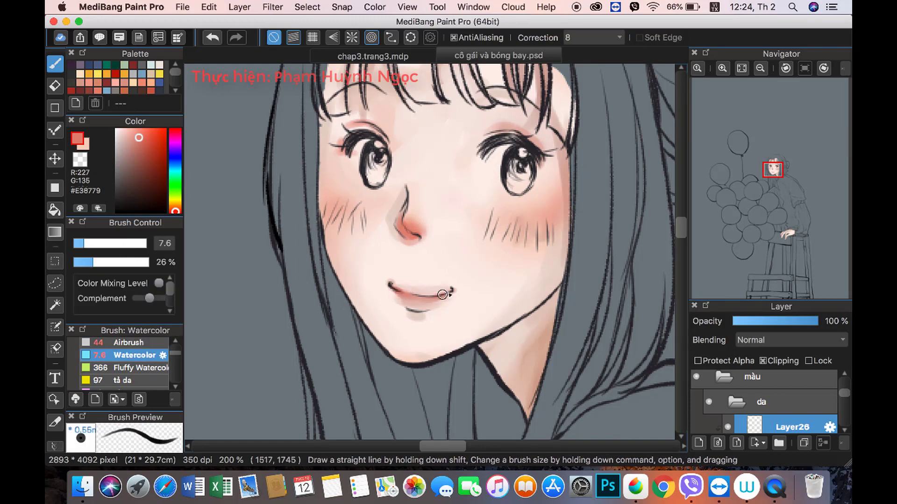
left_click(417, 302, "alt")
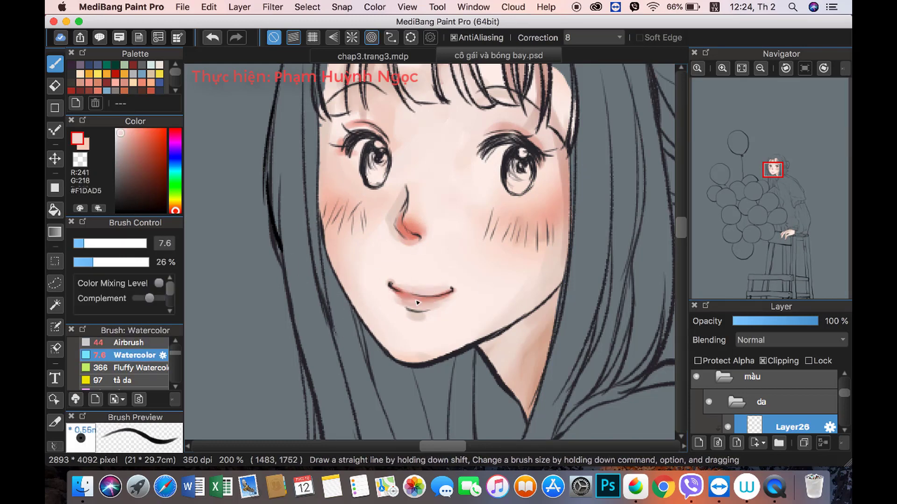
left_click(552, 211, "alt")
left_click(416, 290, "alt")
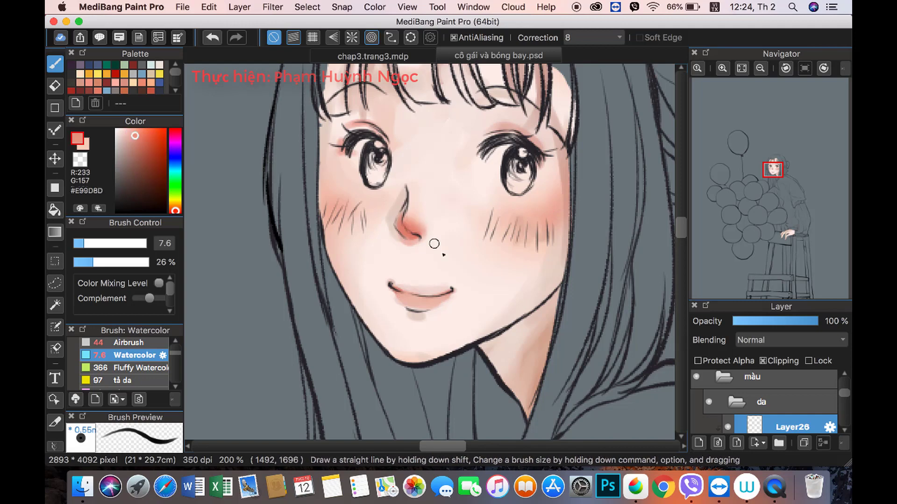
key("c")
key("c")
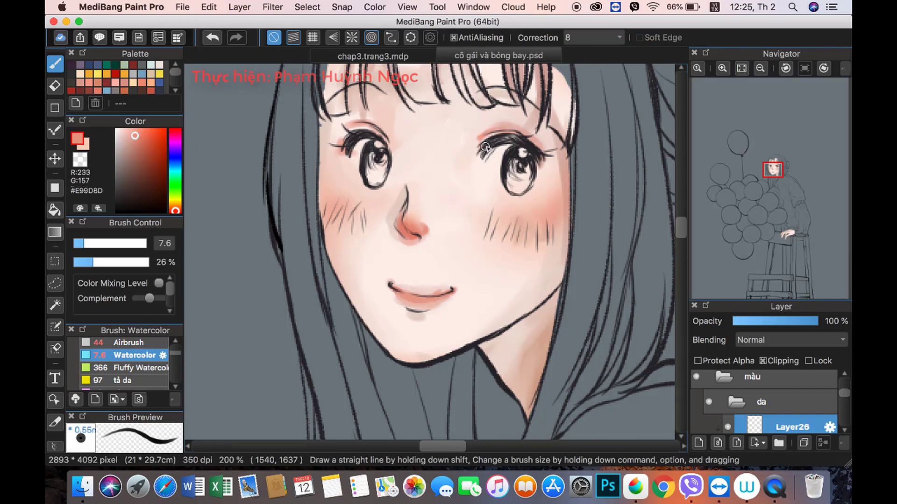
left_click(760, 68)
Step: Add a new face layer set to Add blending at lowered opacity
left_click(699, 444)
left_click(789, 340)
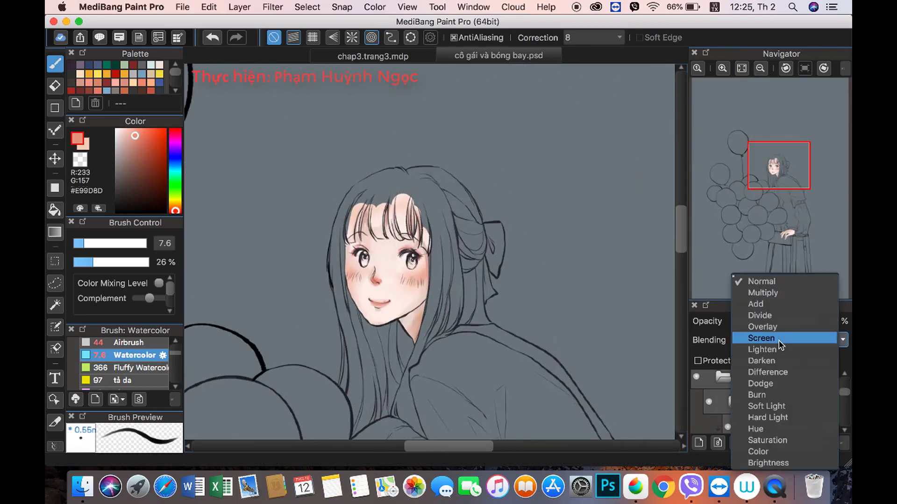
left_click(756, 308)
left_click_drag(818, 321, 761, 322)
left_click(722, 69)
left_click_drag(771, 180, 775, 171)
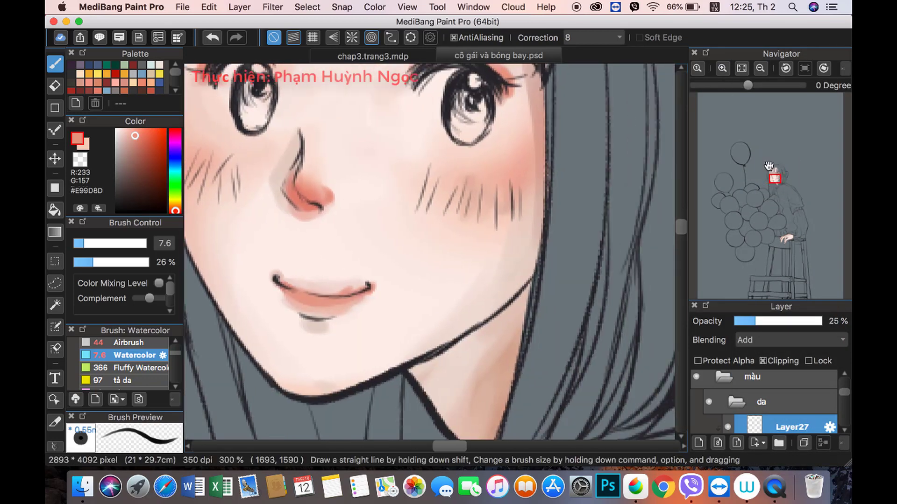
Step: Eyedrop the lip pink and shrink the Watercolor brush on Layer27 for lip shading
key("super+shift+n")
left_click(351, 288, "alt")
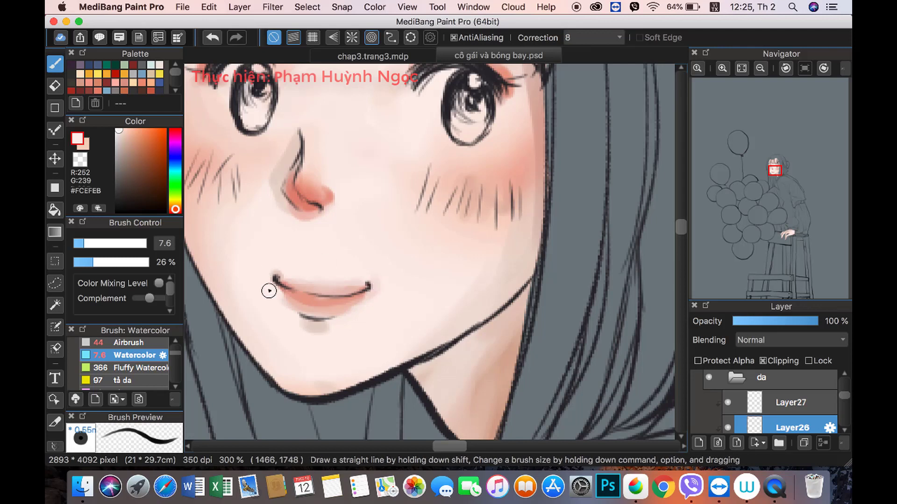
left_click(331, 287, "alt")
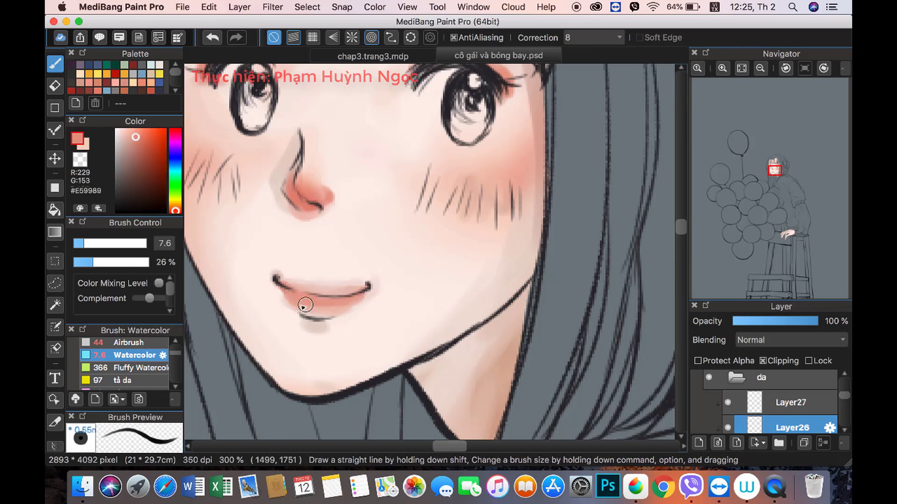
left_click(766, 395)
left_click(80, 244)
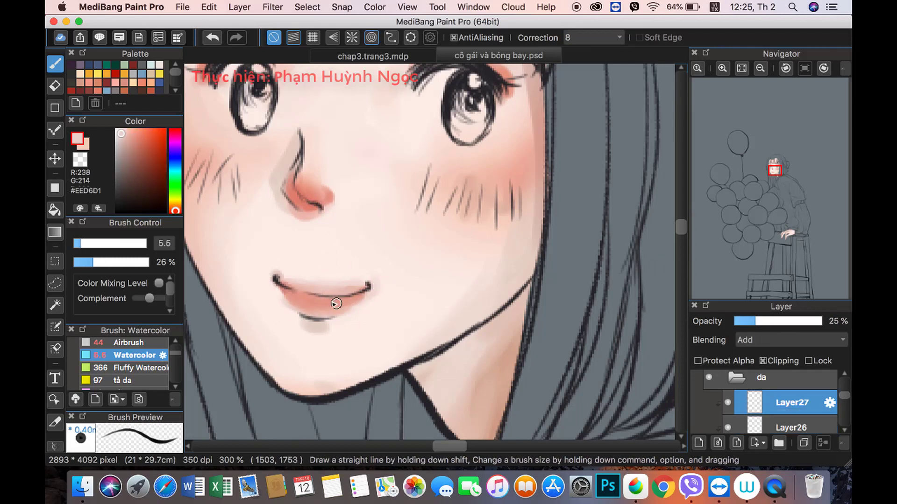
left_click(76, 243)
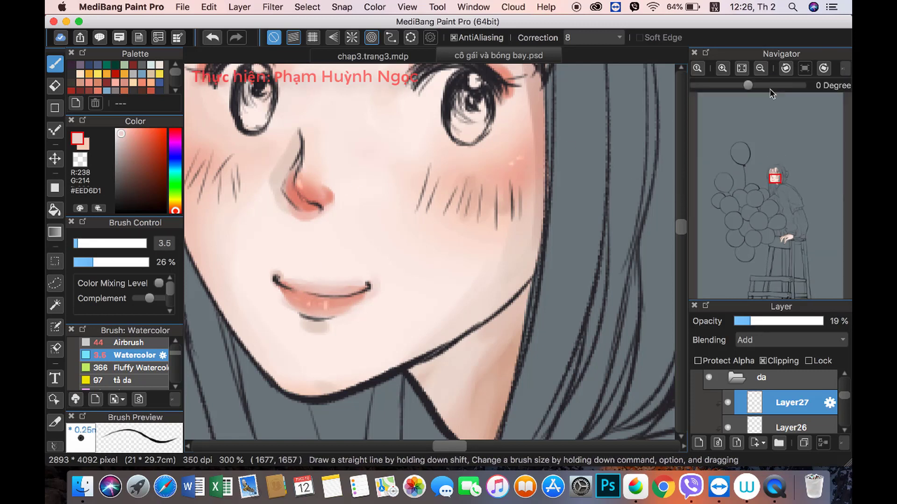
Step: Zoom out to the whole girl and select the da skin folder
scroll(521, 157, "down", 2)
scroll(392, 176, "up", 1)
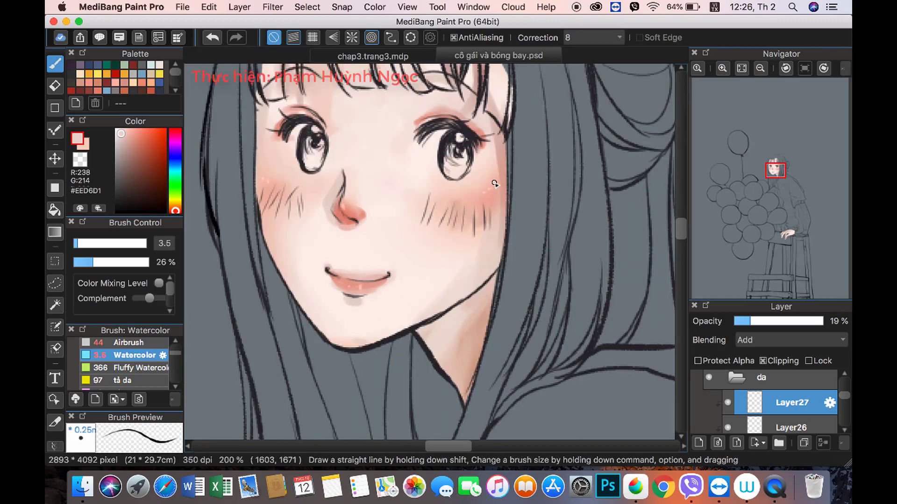
scroll(262, 176, "down", 10)
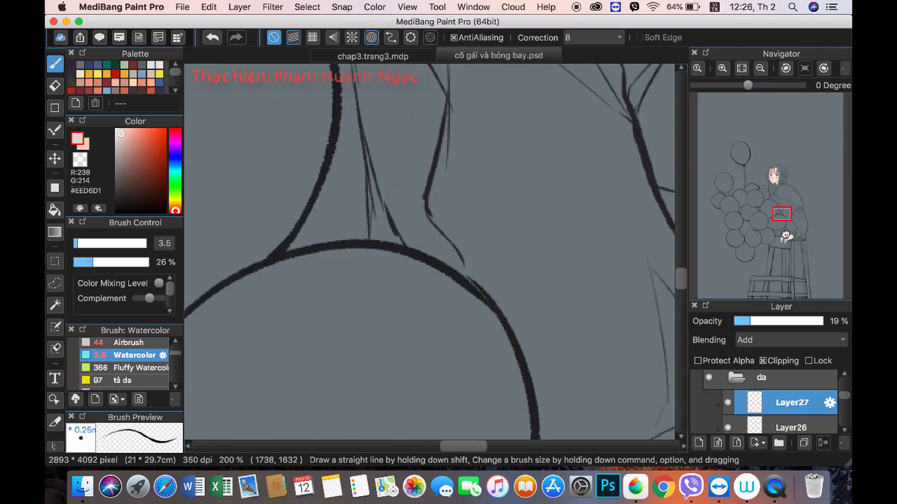
scroll(519, 153, "down", 5)
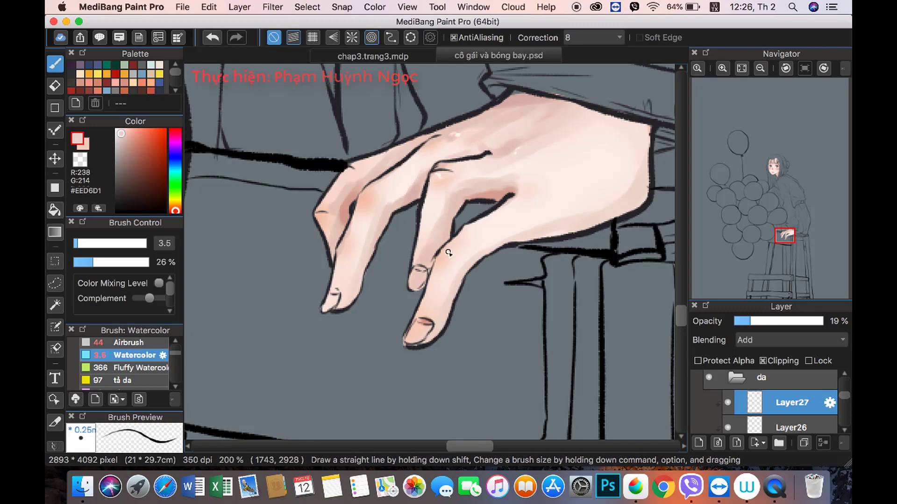
left_click(760, 68)
left_click(745, 388)
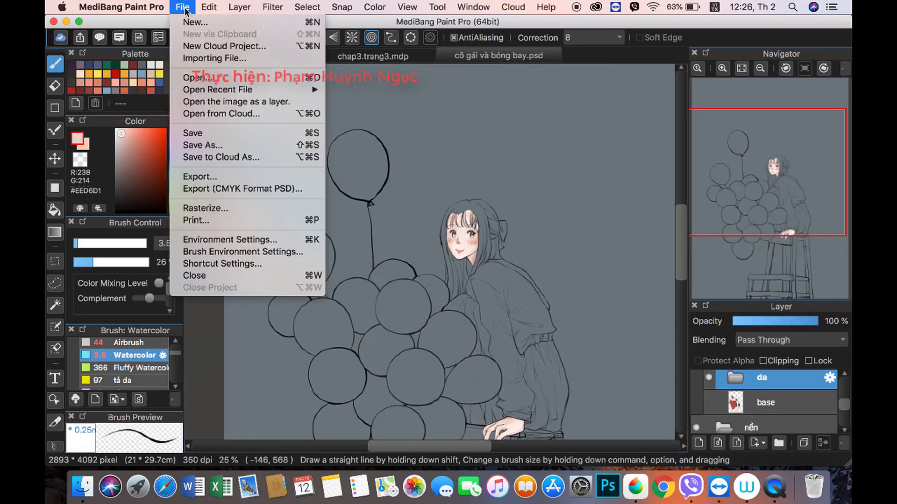
Step: Create a new layer folder above da named mắt
left_click(779, 443)
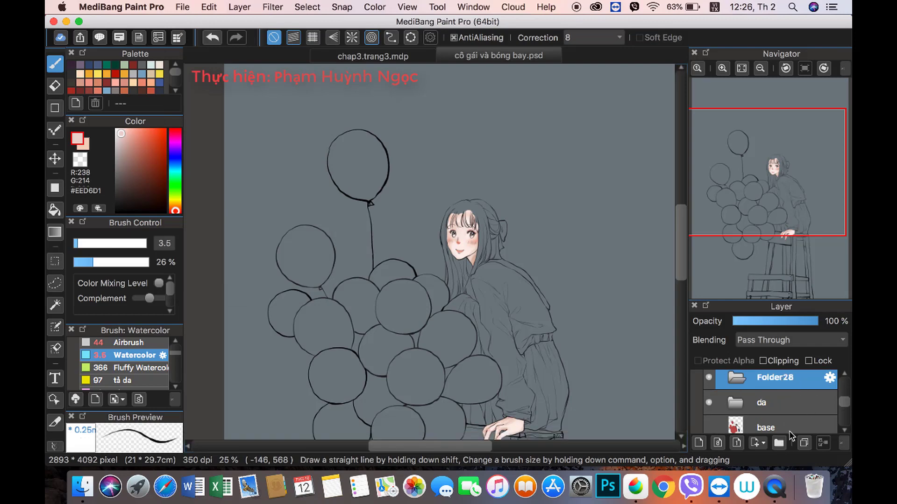
left_click(830, 377)
type("mắt")
key("Return")
left_click(723, 68)
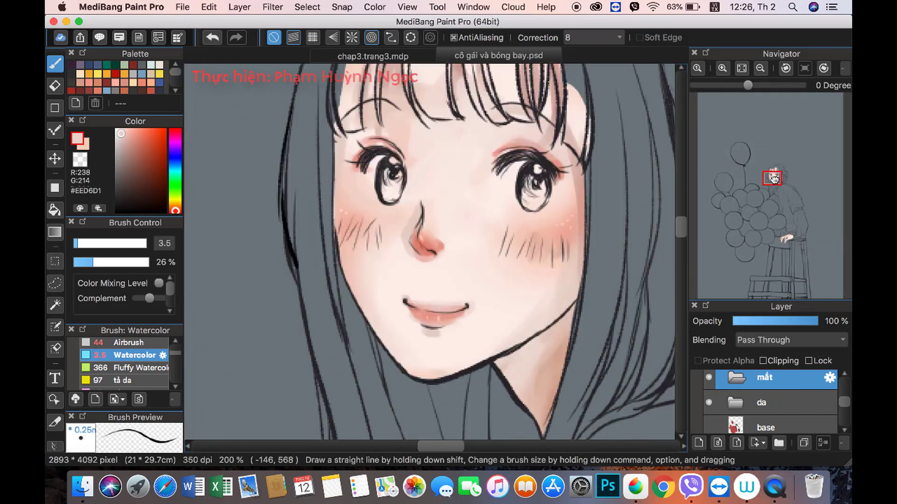
Step: Add a layer in mắt and paint both irises teal
left_click(177, 172)
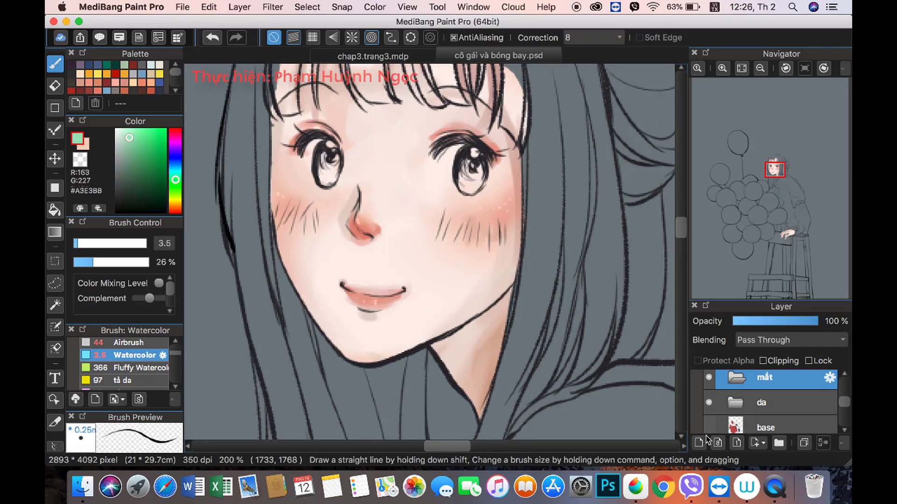
key("super+shift+n")
left_click_drag(323, 158, 329, 174)
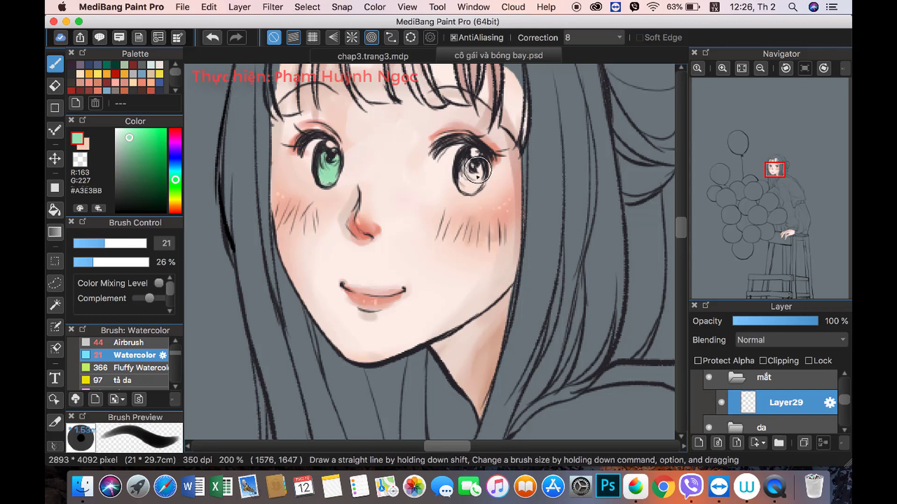
left_click_drag(463, 168, 472, 180)
left_click(760, 68)
left_click(759, 68)
Step: Add a hair folder named tóc and pick the dark hair colour from the base flats
left_click(778, 381)
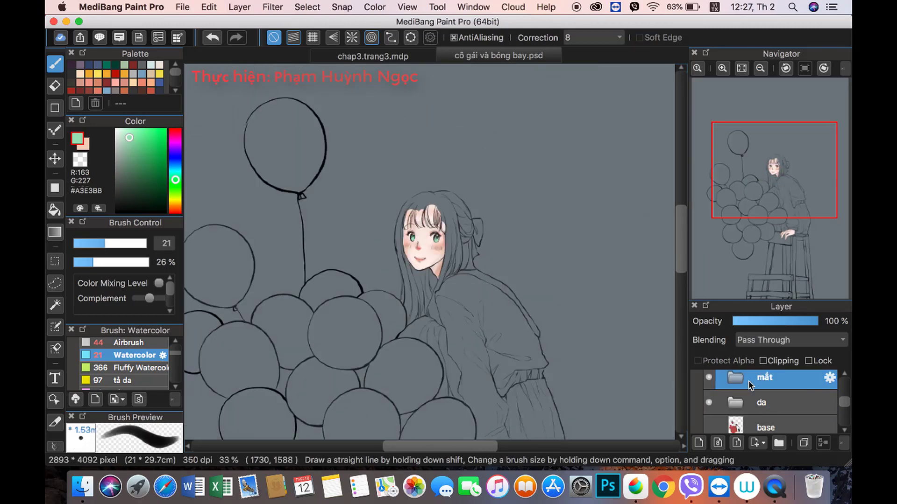
double_click(820, 404)
key("Escape")
scroll(770, 407, "down", 2)
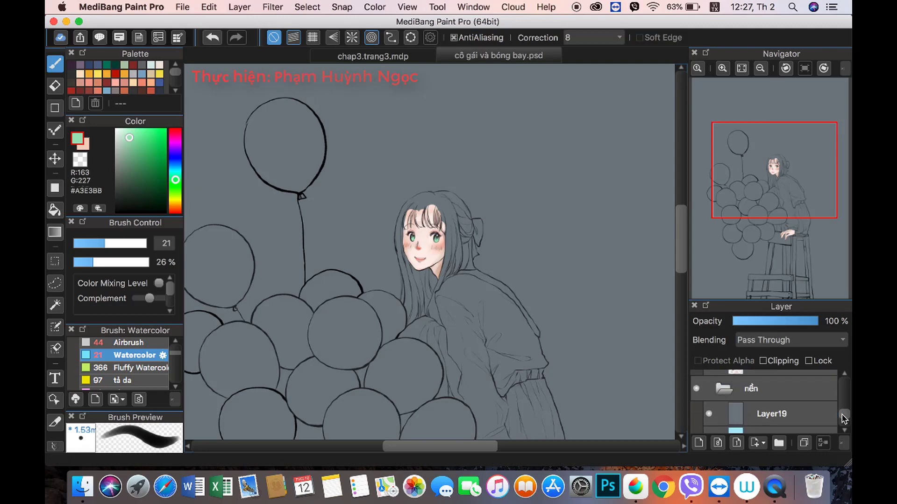
left_click(708, 411)
left_click(450, 219, "alt")
left_click(708, 410)
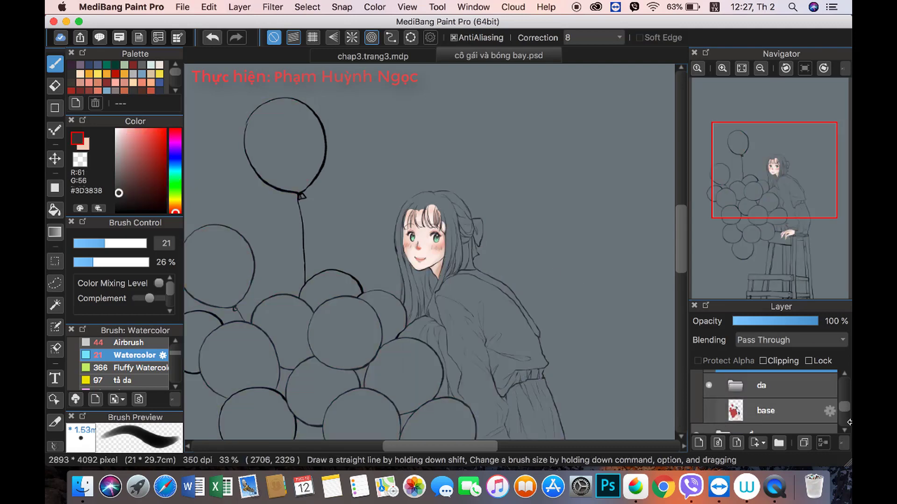
scroll(771, 401, "up", 2)
Step: Add a layer named base inside the tóc folder
left_click(785, 407)
left_click(830, 421)
type("base")
key("Return")
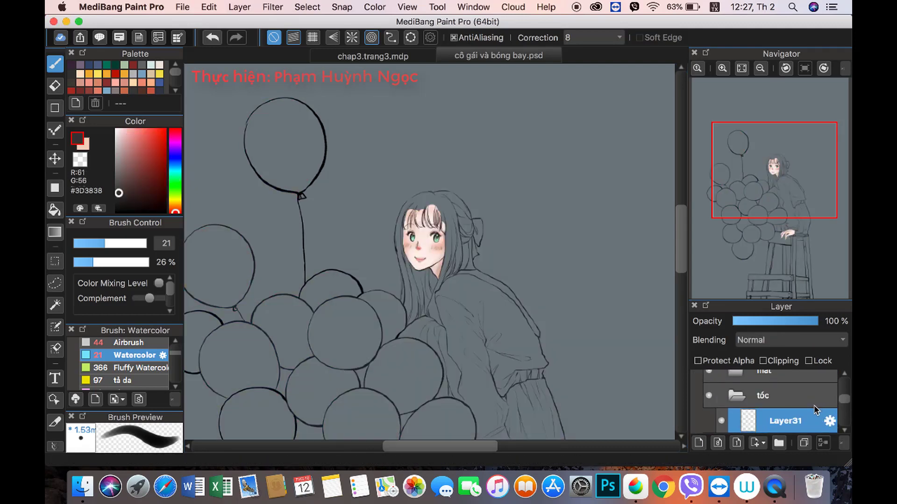
scroll(552, 93, "up", 5)
Step: Fill the top, sides and shoulder strands of the hair dark with a large opaque Pen
left_click_drag(467, 99, 405, 152)
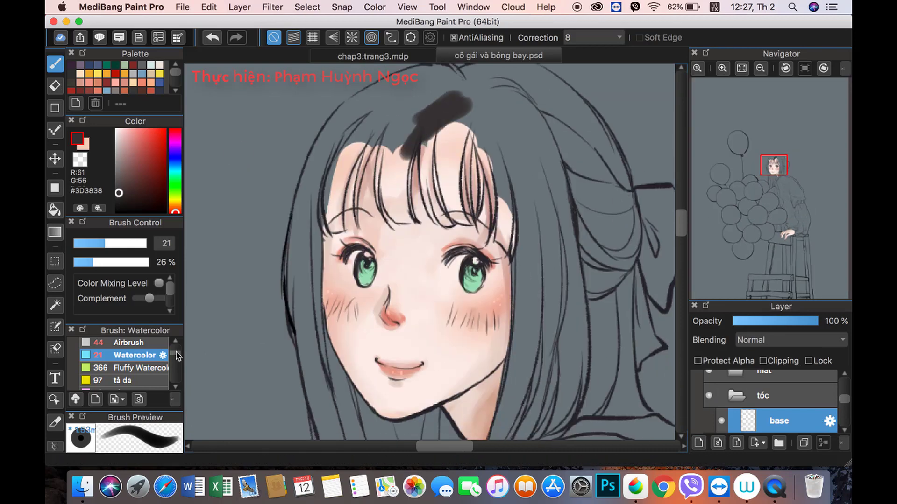
scroll(146, 369, "up", 3)
left_click(120, 354)
left_click_drag(131, 245, 133, 244)
key("super+minus")
mouse_move(467, 205)
left_mouse_down()
mouse_move(399, 225)
mouse_move(482, 262)
mouse_move(490, 298)
left_mouse_up()
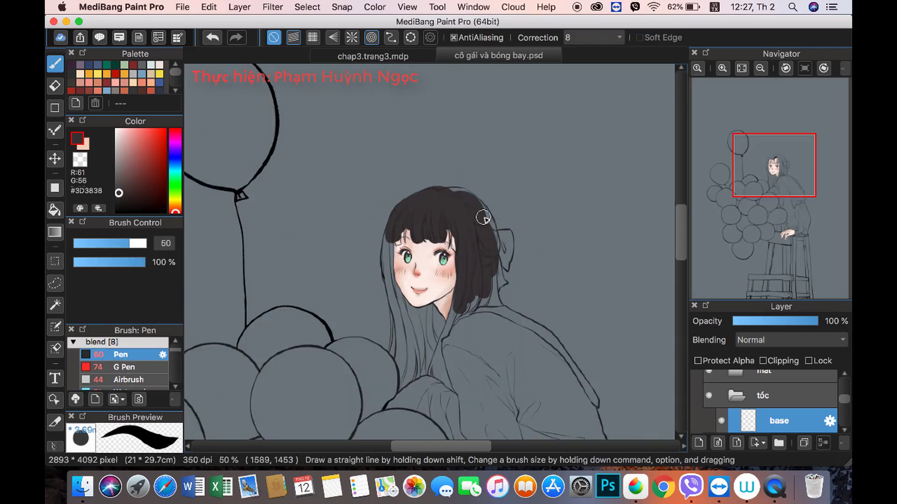
left_click_drag(495, 210, 449, 187)
mouse_move(390, 233)
left_mouse_down()
mouse_move(392, 279)
mouse_move(411, 327)
mouse_move(402, 367)
left_mouse_up()
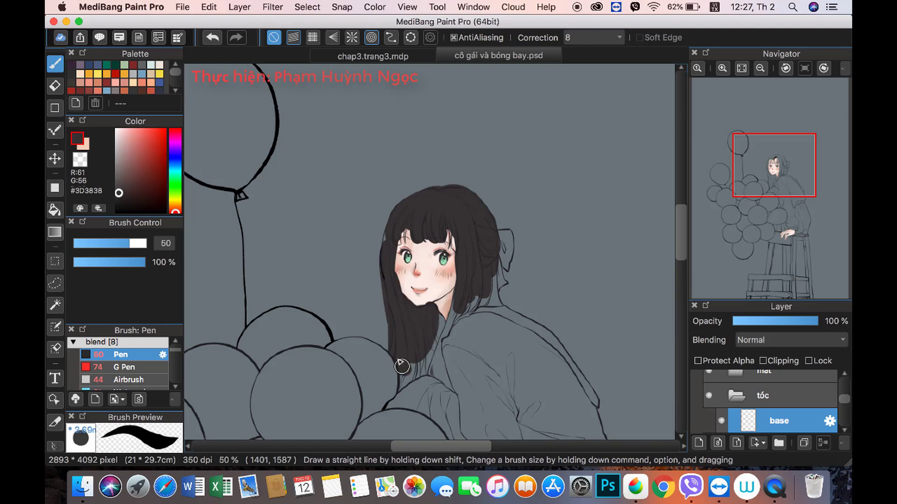
mouse_move(438, 327)
left_mouse_down()
mouse_move(437, 374)
mouse_move(495, 280)
mouse_move(458, 299)
left_mouse_up()
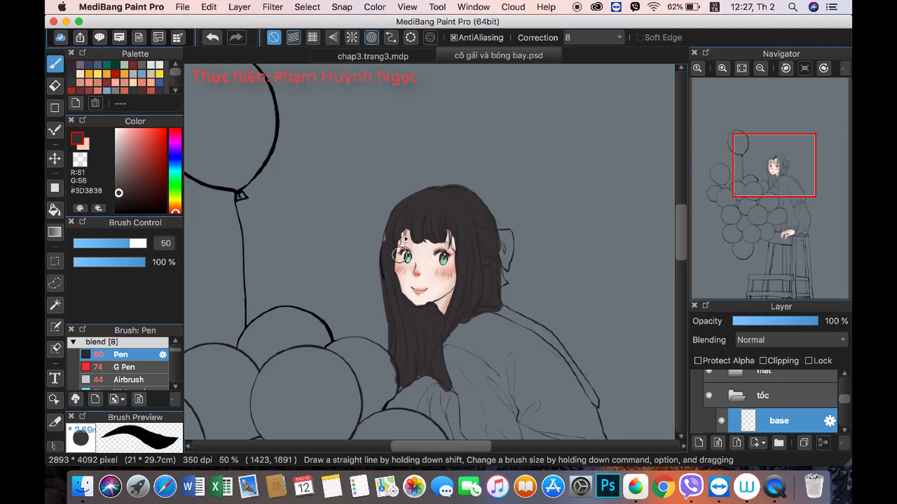
Step: Erase hair overlapping the left edge of the face with a smaller transparent-colour brush
scroll(452, 232, "down", 5)
scroll(770, 164, "up", 5)
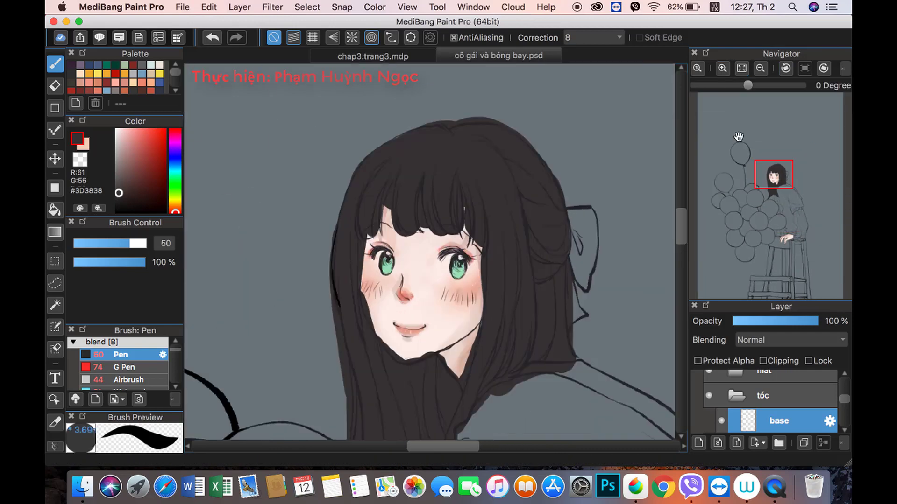
scroll(770, 165, "up", 2)
left_click_drag(129, 243, 95, 244)
left_click(80, 159)
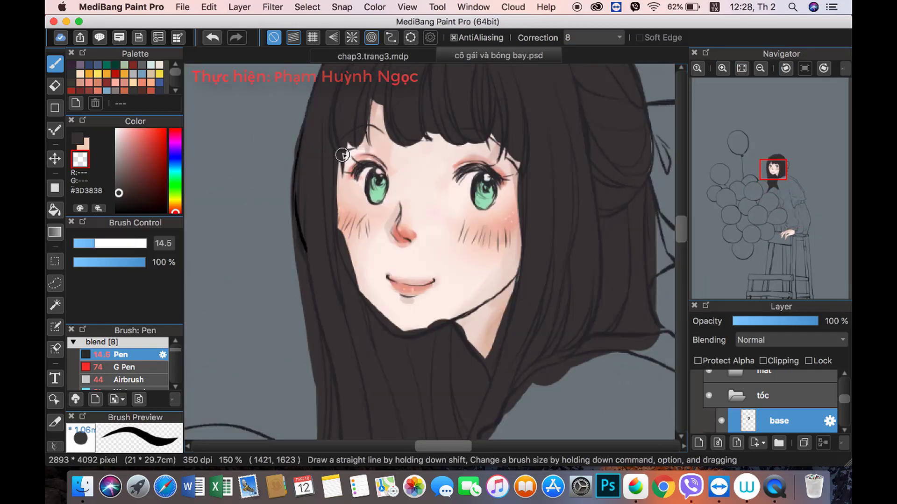
left_click_drag(343, 150, 352, 254)
scroll(770, 164, "down", 3)
Step: Drag the tóc folder above da and reselect the base hair layer
left_click(771, 395)
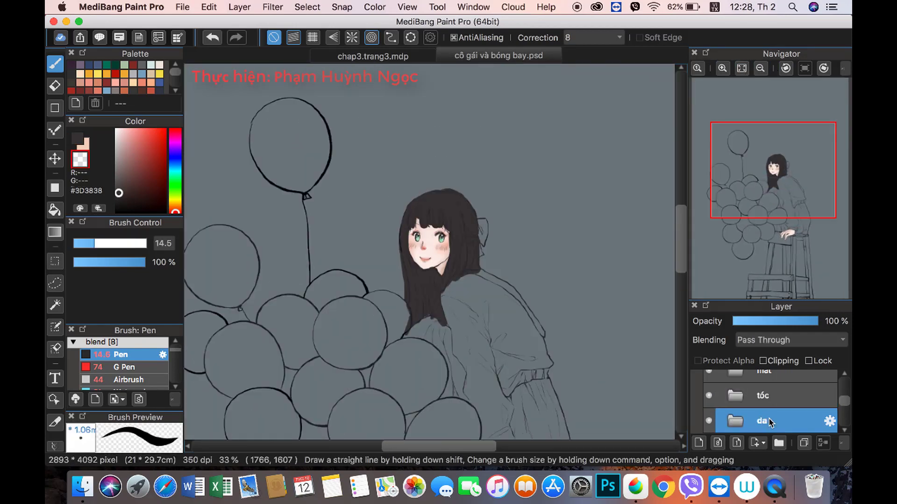
left_click_drag(776, 427, 776, 390)
scroll(773, 169, "up", 4)
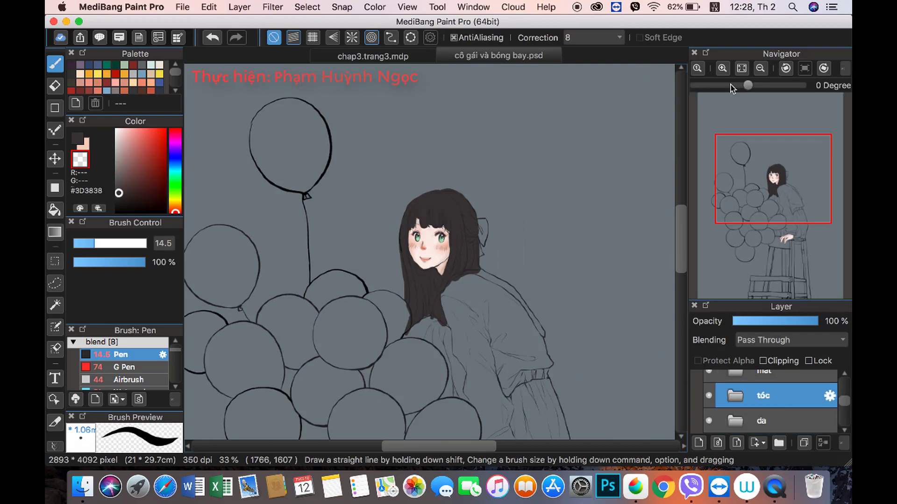
left_click(741, 390)
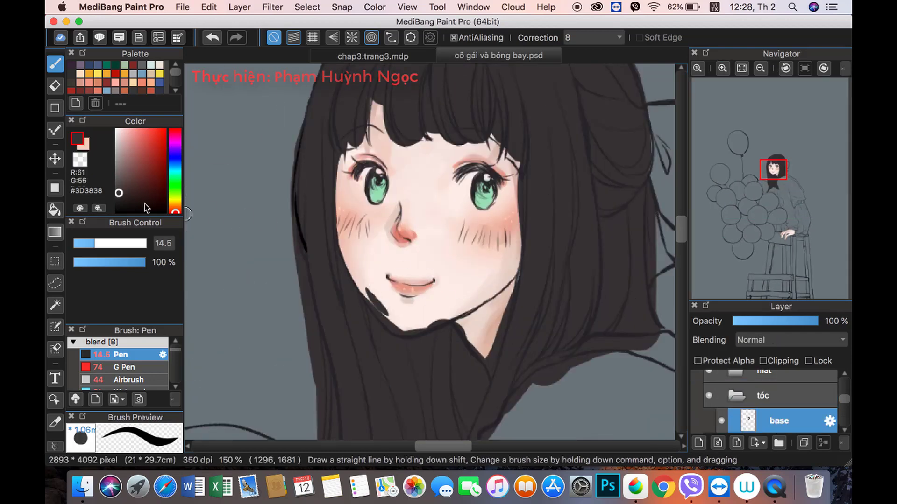
Step: Erase hair below the chin to reveal the neck and trim the right bang edge
mouse_move(383, 312)
left_mouse_down()
mouse_move(380, 320)
mouse_move(381, 311)
mouse_move(464, 314)
mouse_move(497, 328)
left_mouse_up()
scroll(432, 107, "right", 3)
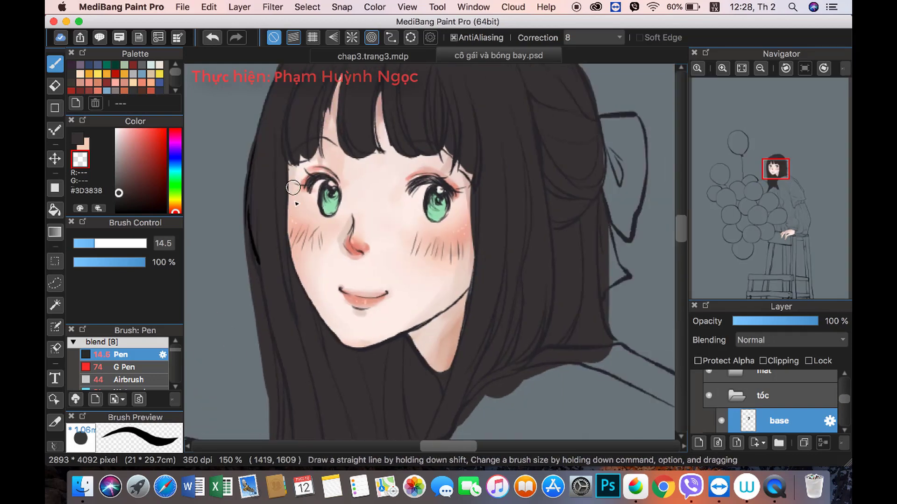
left_click_drag(450, 106, 461, 168)
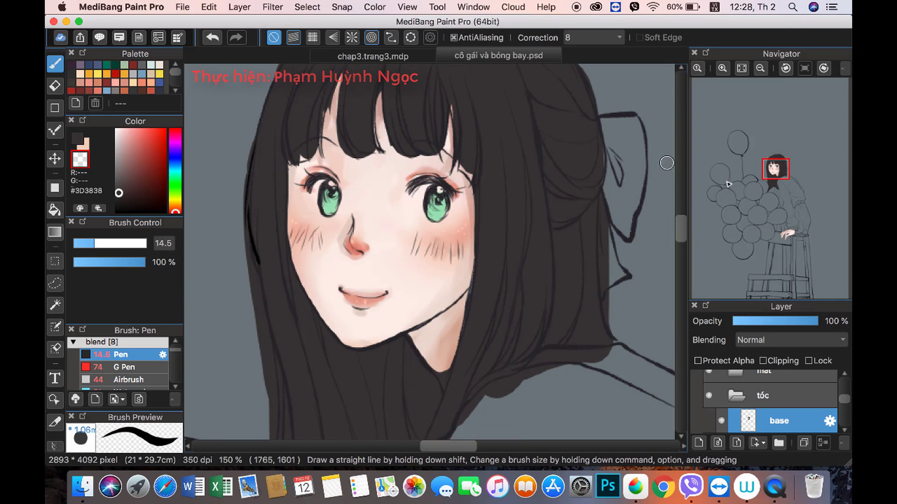
scroll(667, 163, "right", 3)
scroll(667, 163, "up", 2)
left_click(760, 373)
left_click(239, 6)
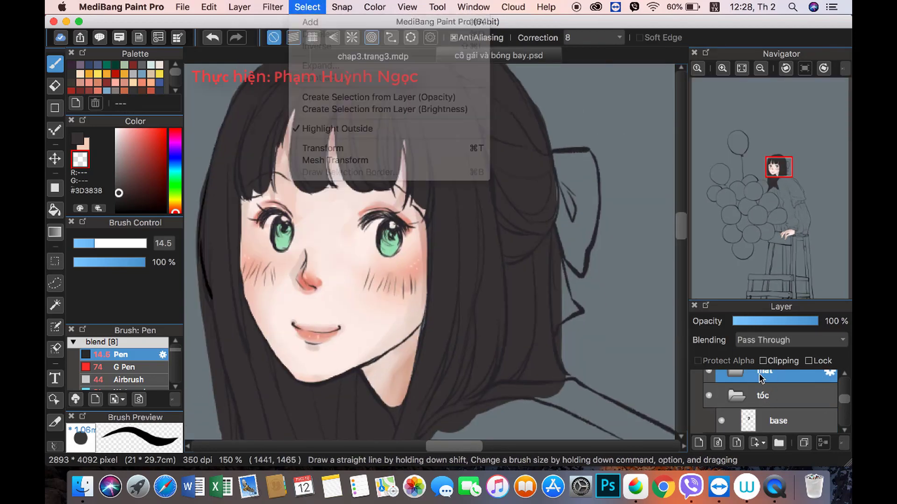
Step: Recolour Layer29's irises with Hue -134, Saturation +10, Brightness -16
key("super+shift+n")
left_click(273, 6)
left_click(353, 33)
left_click_drag(574, 96, 614, 109)
mouse_move(619, 158)
left_mouse_down()
mouse_move(634, 160)
mouse_move(529, 166)
left_mouse_up()
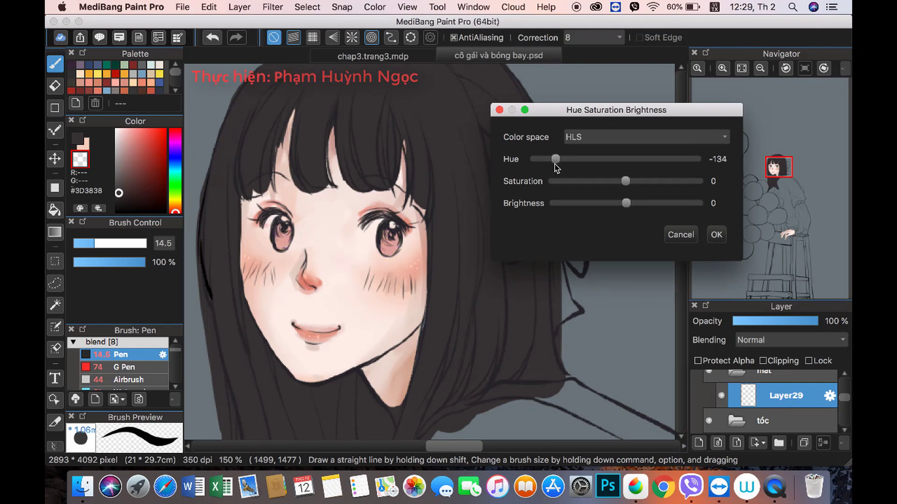
left_click_drag(626, 204, 615, 204)
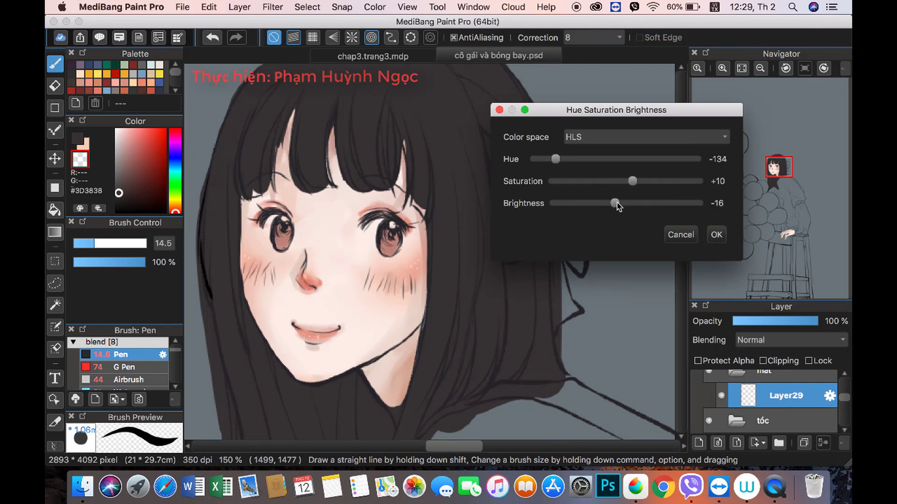
left_click(716, 235)
left_click(760, 68)
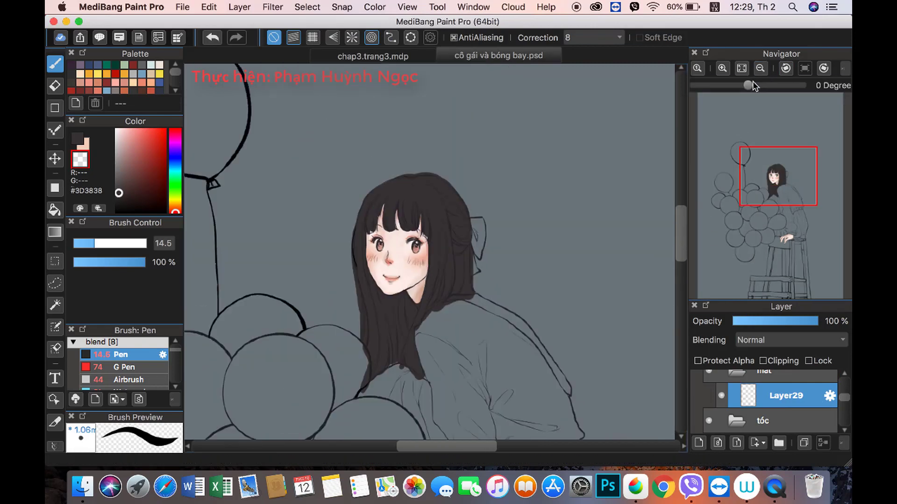
left_click(722, 68)
left_click(757, 421)
Step: Zoom in on the bangs with the tóc base hair layer selected
left_click(752, 393)
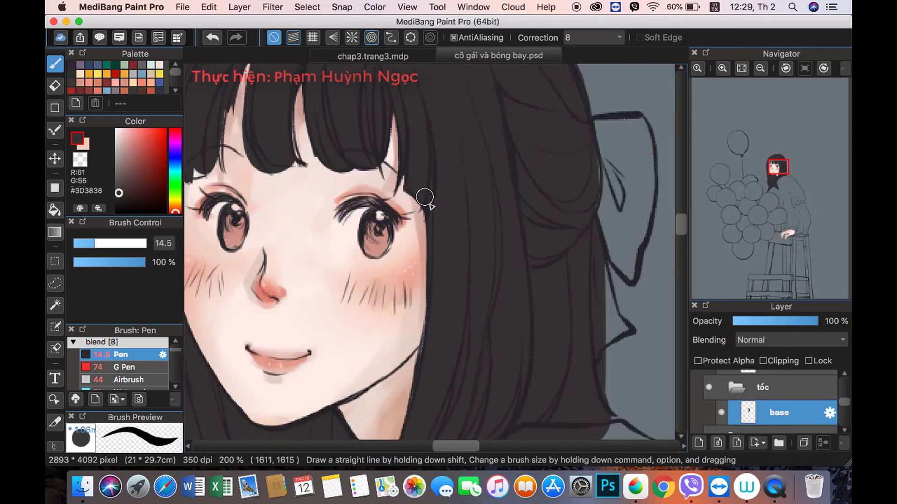
scroll(389, 142, "up", 5)
scroll(389, 141, "left", 4)
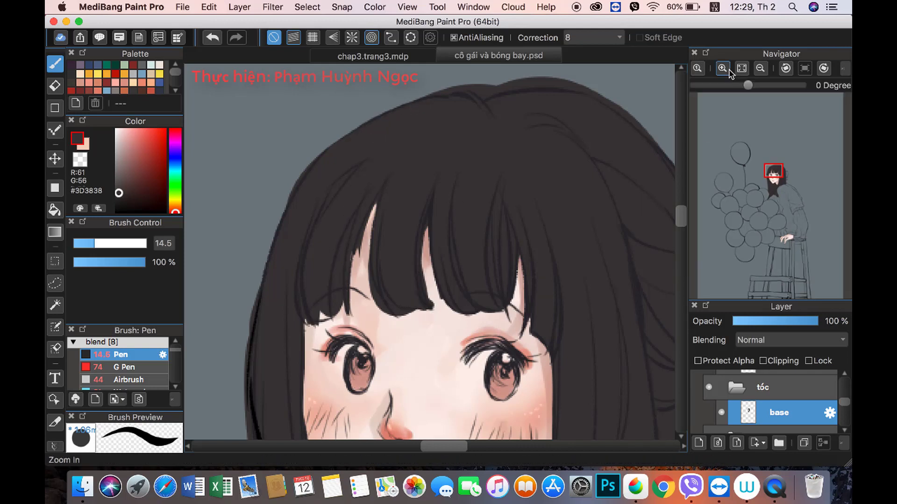
scroll(374, 210, "up", 2)
key("c")
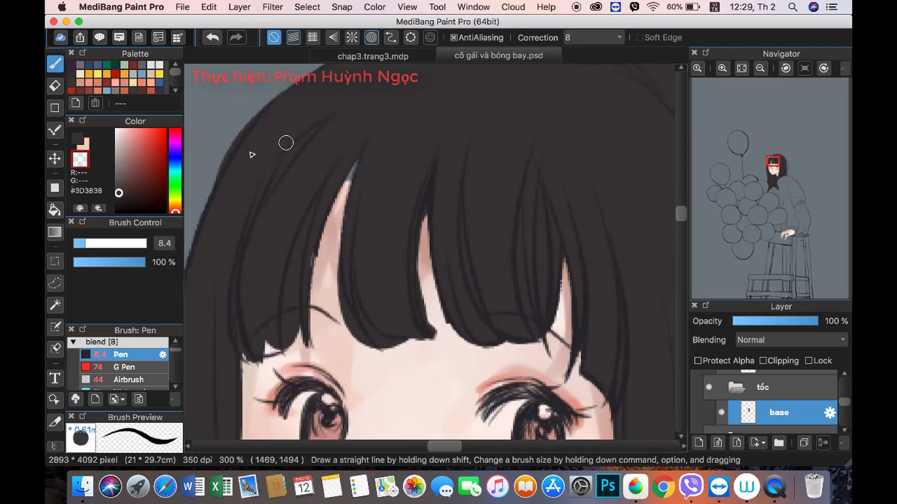
key("ctrl+shift+n")
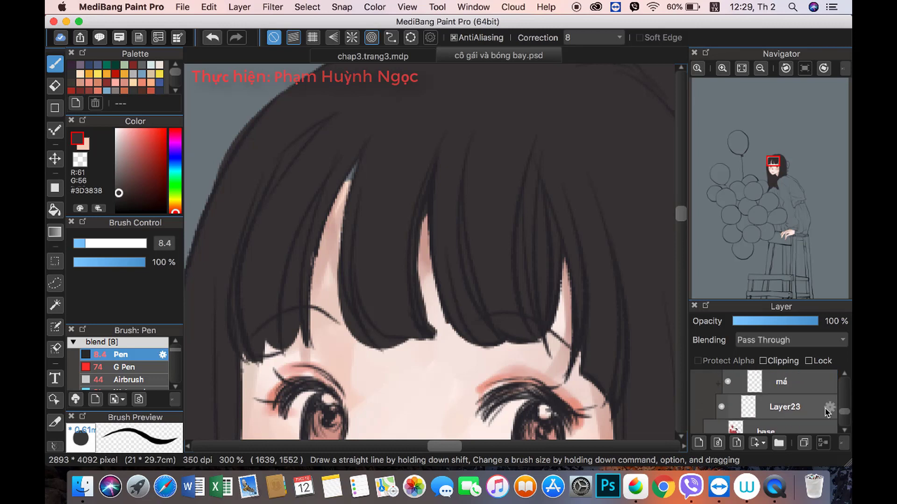
left_click(431, 178, "alt")
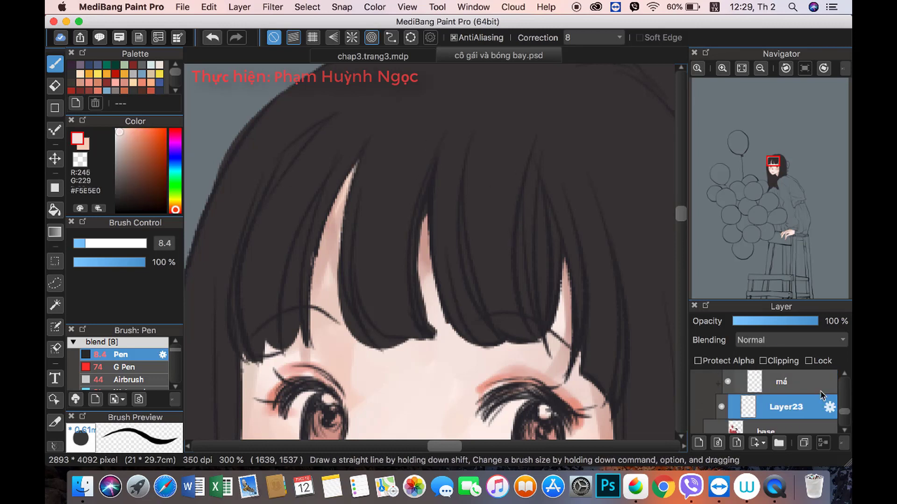
scroll(822, 396, "up", 2)
left_click(789, 411)
Step: Carve two light strand gaps into the bangs with transparent colour
left_click(310, 236, "alt")
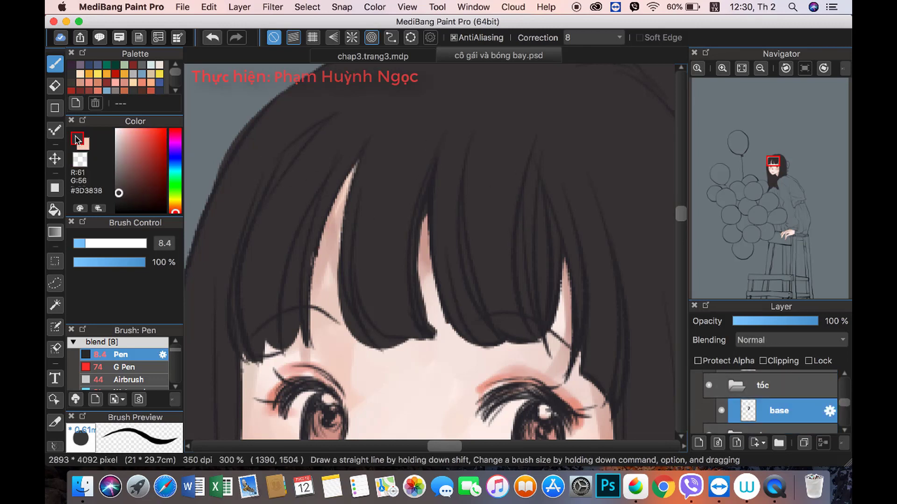
key("c")
left_click_drag(294, 250, 320, 193)
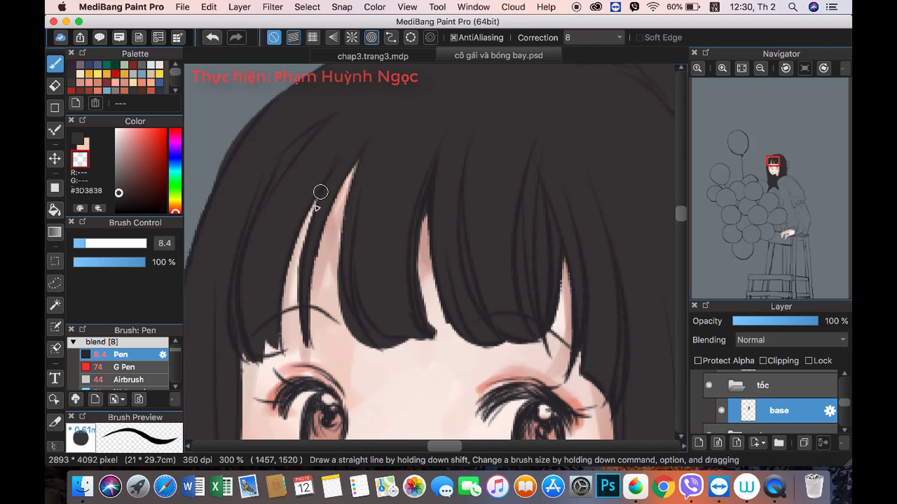
key("c")
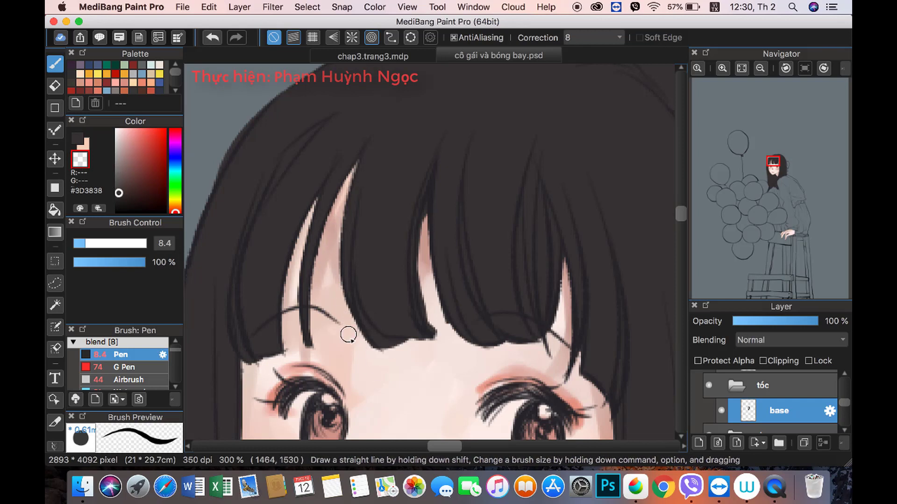
left_click_drag(422, 199, 436, 326)
Step: Add a thin dark edge to a strand and cut more light lines up through the bangs
key("c")
left_click(86, 243)
left_click_drag(414, 229, 418, 288)
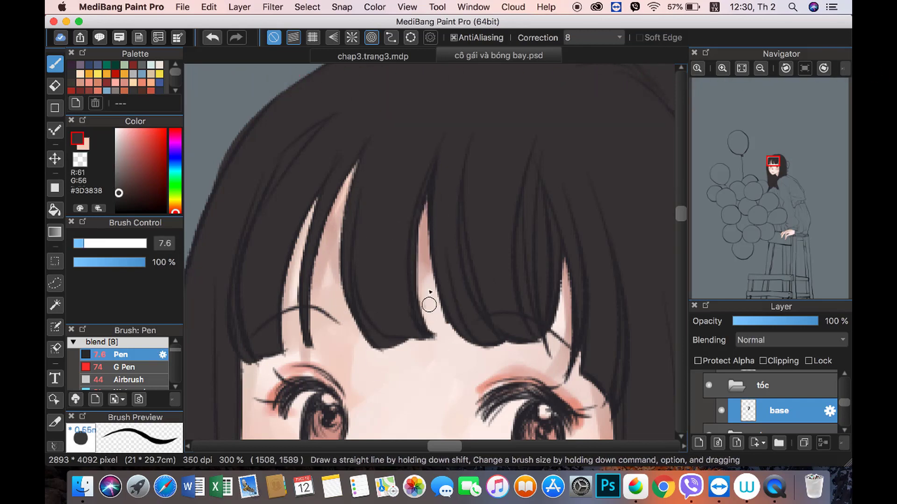
left_click_drag(351, 276, 355, 287)
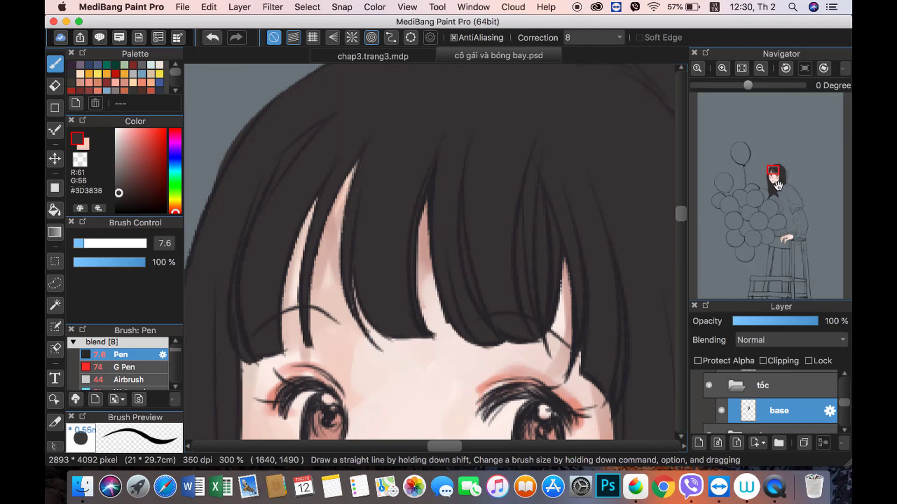
scroll(372, 314, "right", 5)
left_click_drag(355, 279, 346, 203)
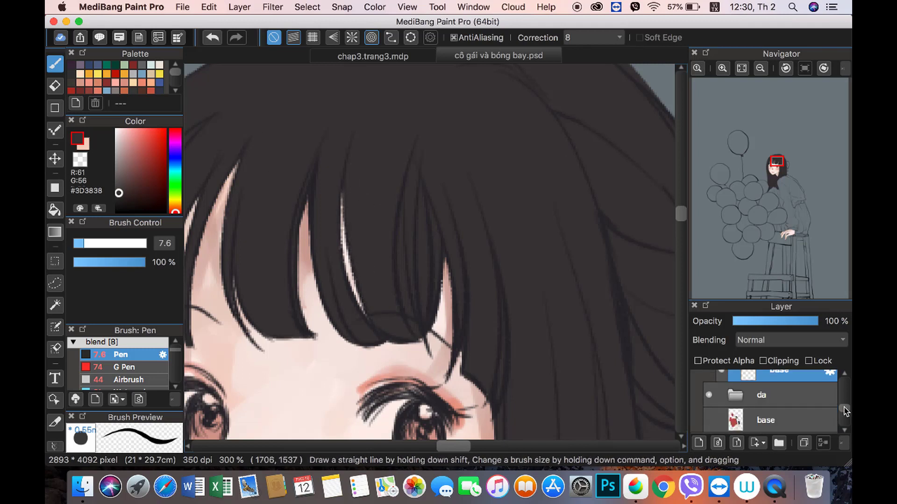
Step: Select the hair base layer and set the Pen to transparent colour
left_click(787, 402)
left_click(436, 362, "alt")
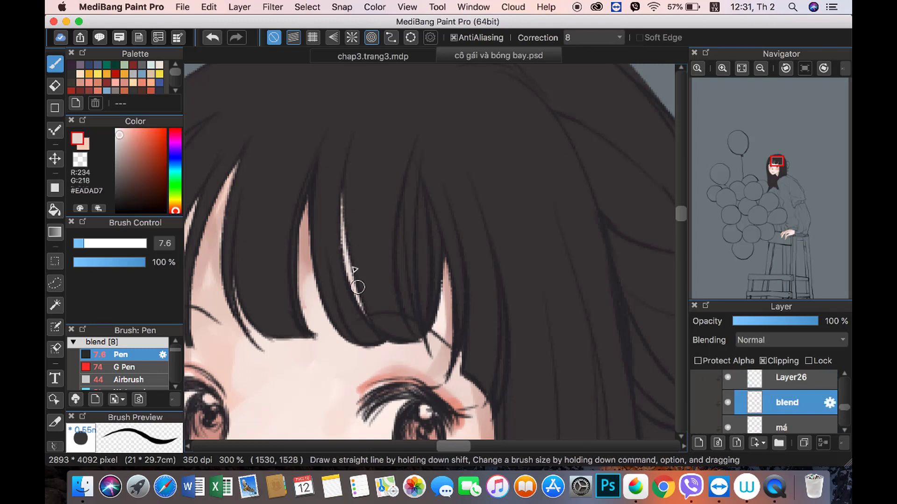
scroll(758, 392, "up", 3)
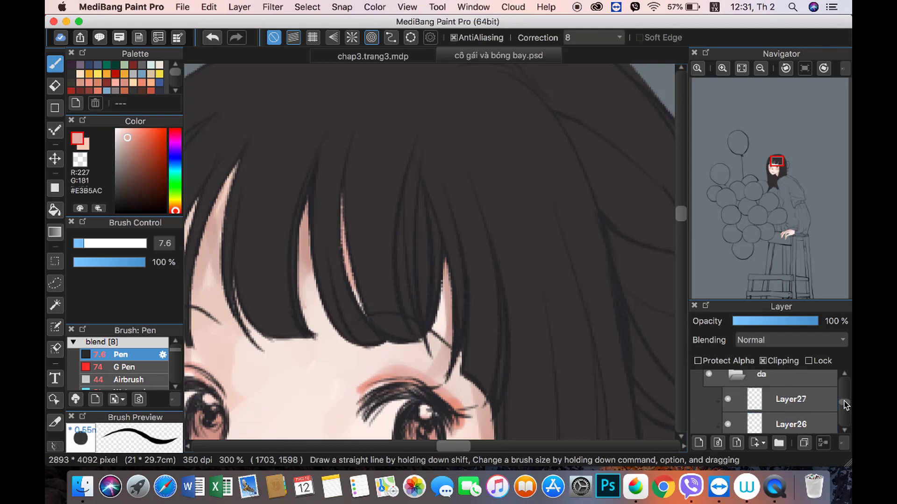
left_click(763, 390)
left_click(779, 414)
left_click(80, 159)
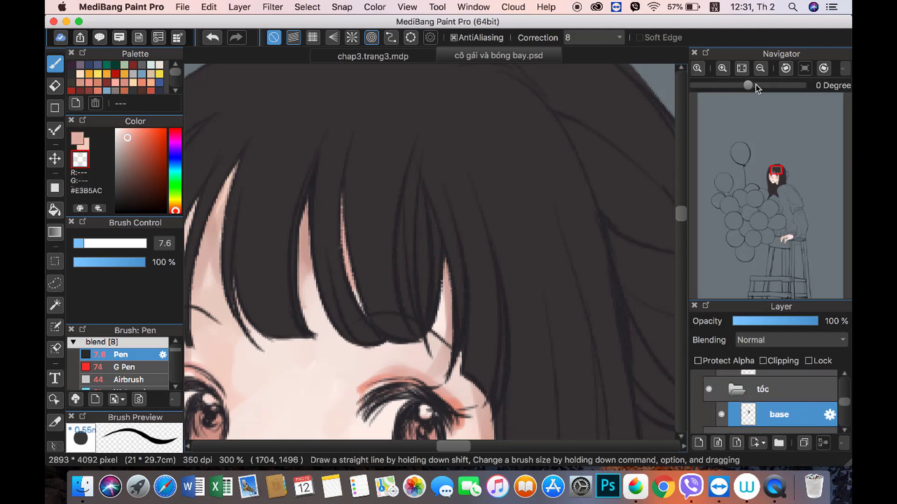
Step: Paint #3D3838 hair along the edge beside the right cheek and chin
left_click(759, 68)
left_click(723, 68)
left_click(641, 112, "alt")
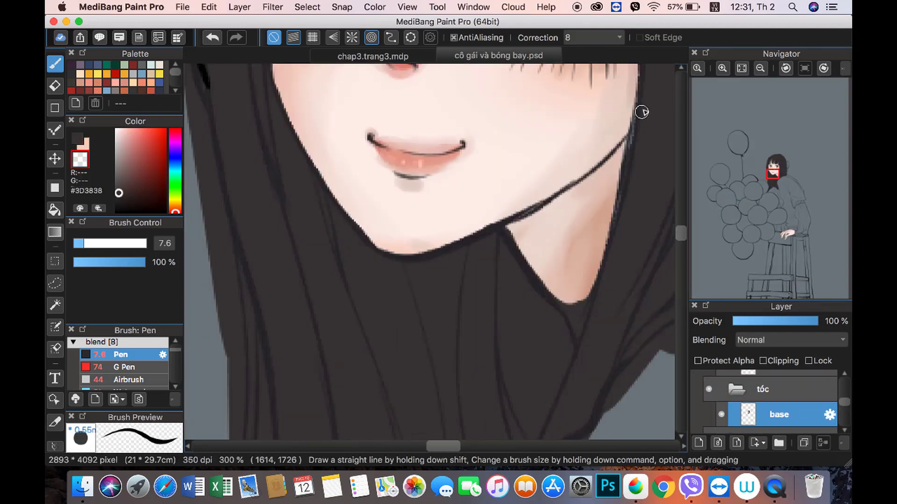
left_click(78, 139)
left_click_drag(627, 192, 641, 84)
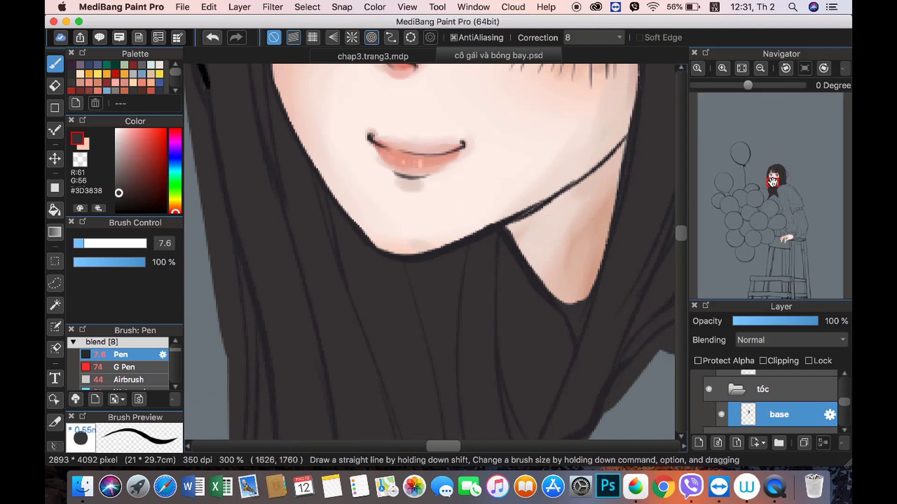
scroll(612, 244, "right", 5)
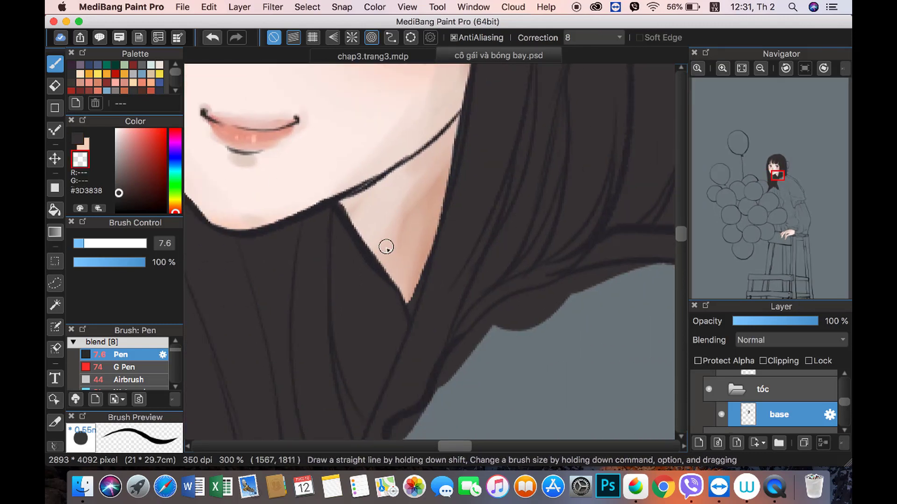
Step: Erase the hair's lower bulge and reshape its bottom edge to reveal more grey background
mouse_move(417, 277)
left_mouse_down()
mouse_move(461, 371)
mouse_move(437, 377)
mouse_move(561, 294)
left_mouse_up()
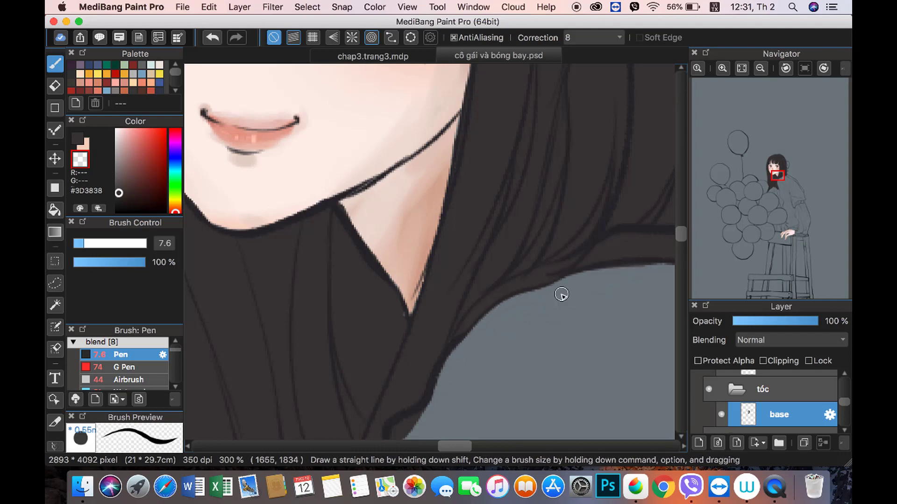
key("super+minus")
key("super+minus")
key("super+plus")
key("super+plus")
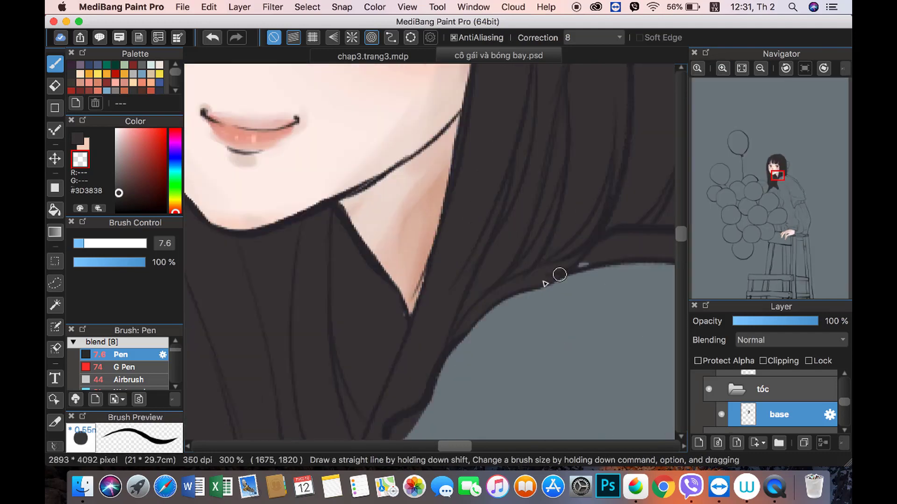
mouse_move(467, 337)
left_mouse_down()
mouse_move(559, 273)
mouse_move(633, 243)
left_mouse_up()
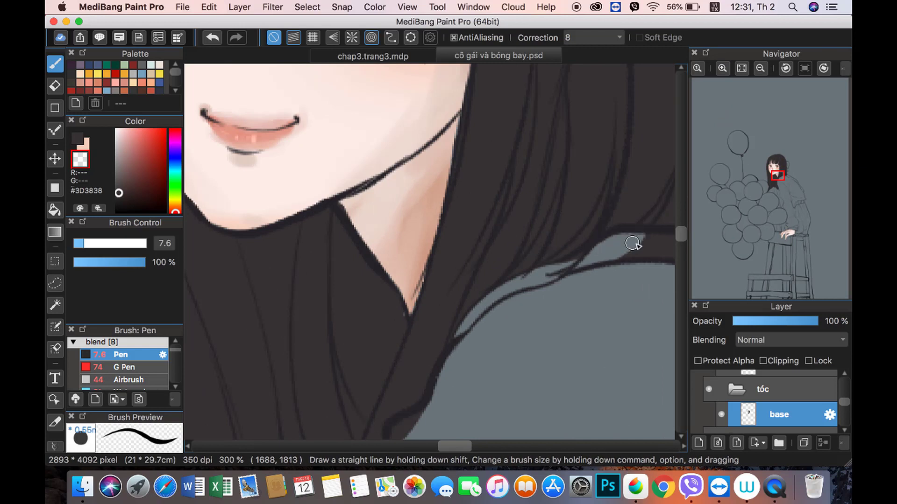
left_click_drag(844, 401, 841, 390)
Step: On the nhân vật nữ layer, erase a stray outline stub near the hair with a smaller brush
left_click(776, 380)
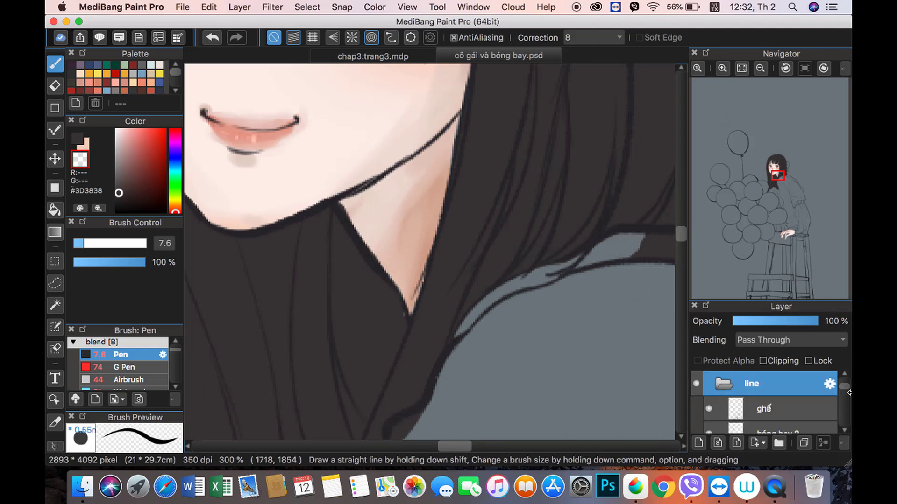
key("bracketleft")
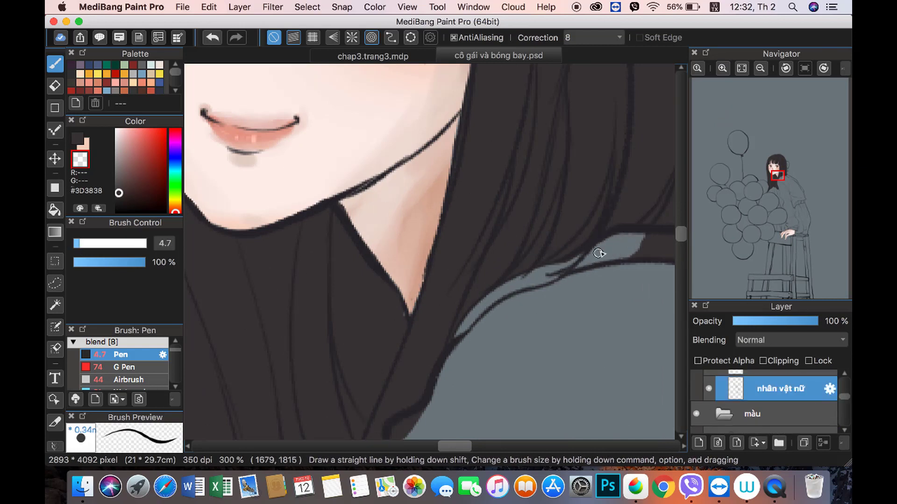
left_click_drag(599, 254, 551, 275)
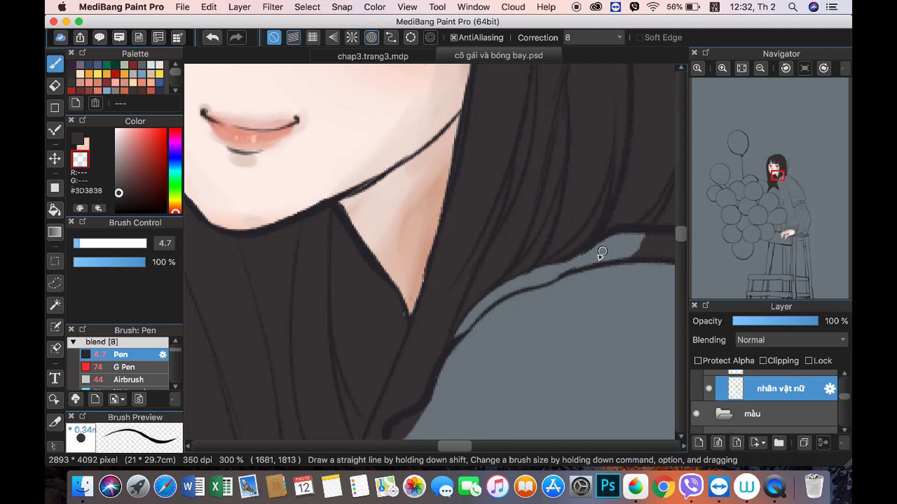
Step: Switch back to the #3D3838 hair colour on the hair base layer
key("x")
scroll(843, 393, "up", 2)
scroll(848, 393, "up", 2)
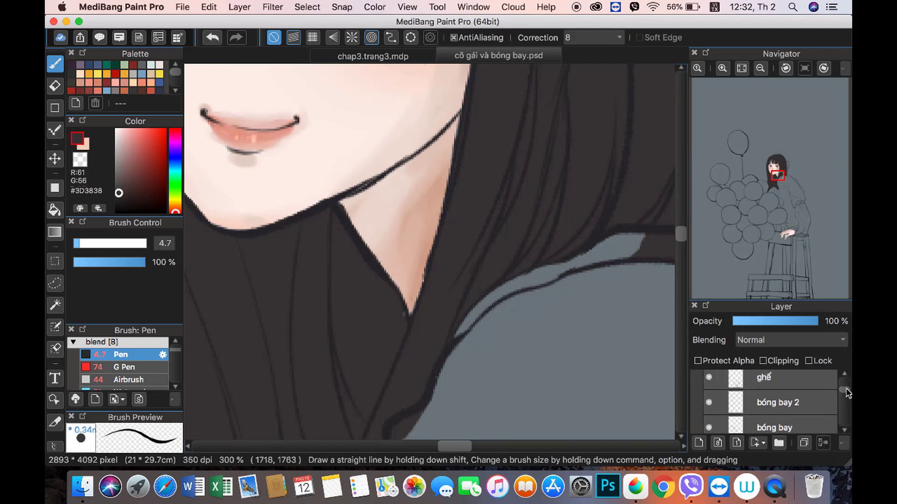
scroll(848, 393, "down", 2)
scroll(848, 394, "down", 2)
left_click(779, 415)
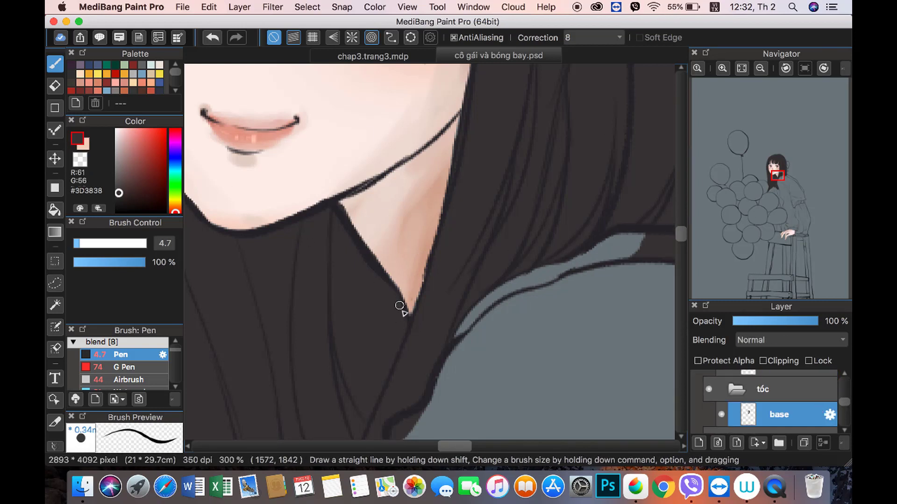
scroll(762, 160, "down", 2)
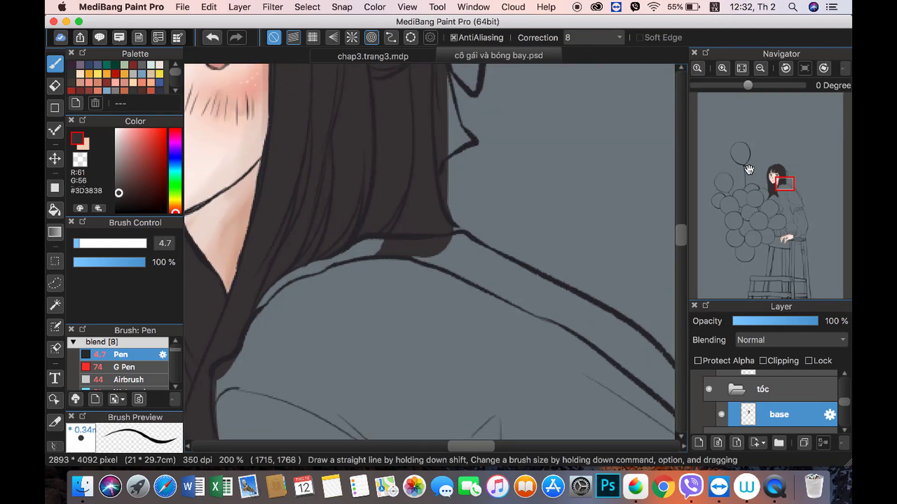
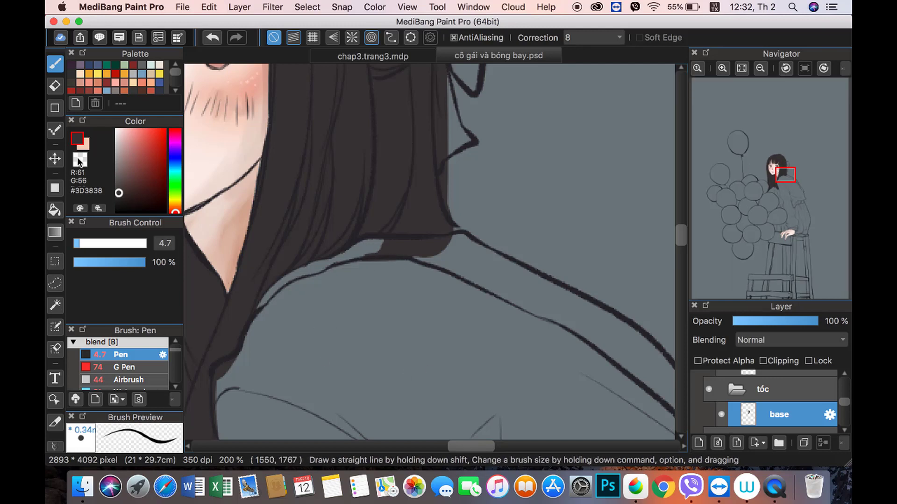
Step: Erase stray paint along the hair's lower edge with the transparent colour
key("c")
left_click_drag(364, 254, 421, 248)
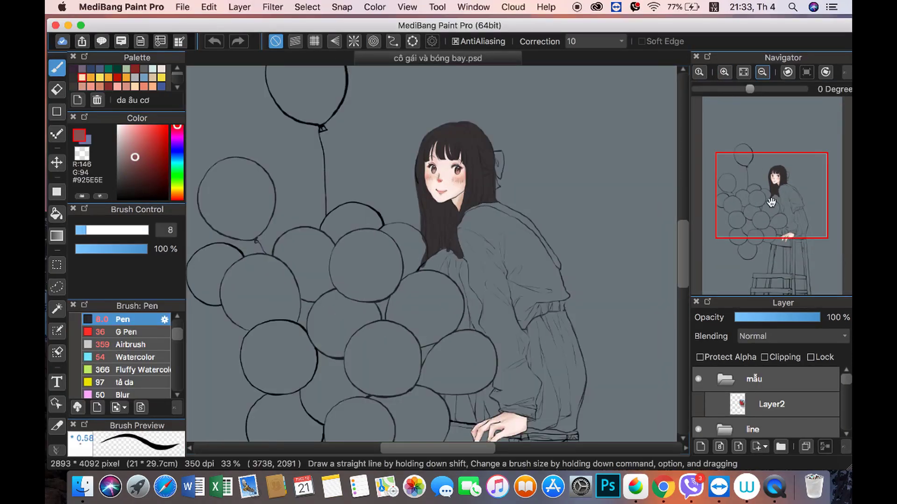
left_click_drag(845, 388, 845, 402)
Step: Make hair shadow layer Layer37 a clipped Multiply layer
left_click(794, 395)
left_click(792, 336)
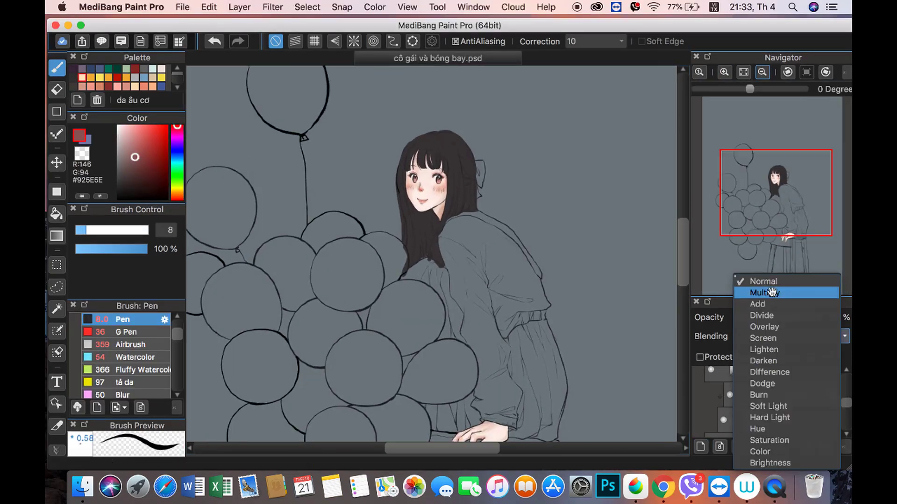
left_click(794, 306)
Step: Pick the dark hair colour #3D3838 and select the base hair layer
left_click(724, 72)
left_click(357, 132, "alt")
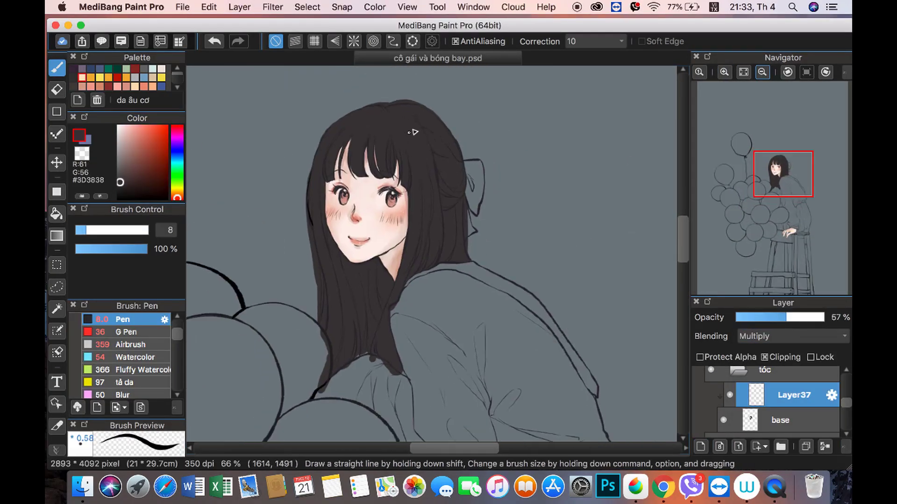
left_click(780, 420)
left_click(710, 70)
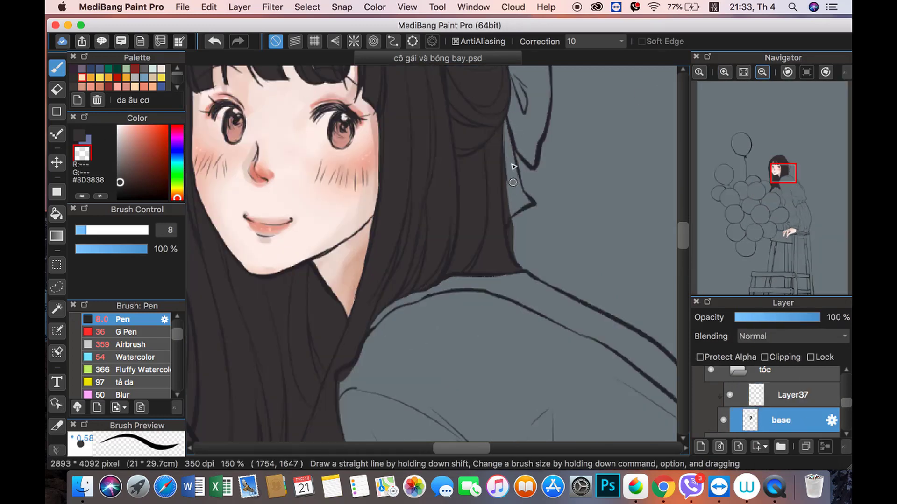
Step: Erase stray dark paint along the hair's left edge
scroll(513, 183, "up", 1)
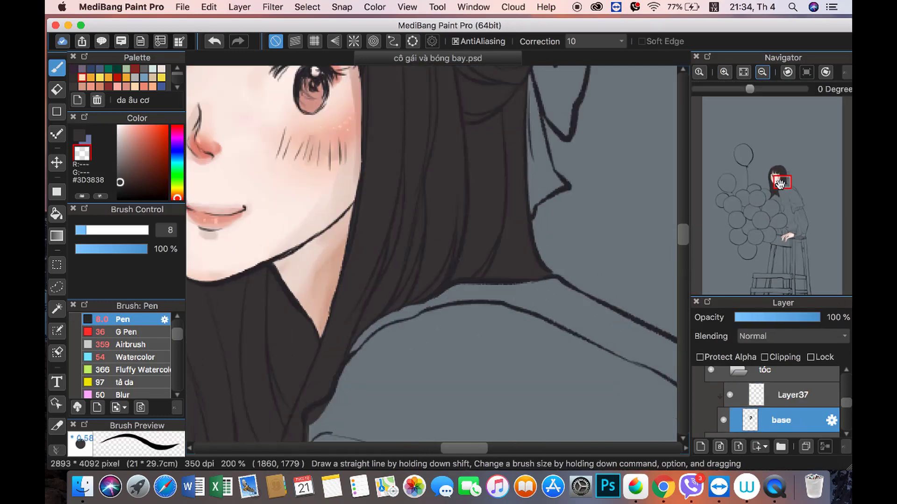
scroll(642, 102, "up", 5)
scroll(441, 103, "up", 1)
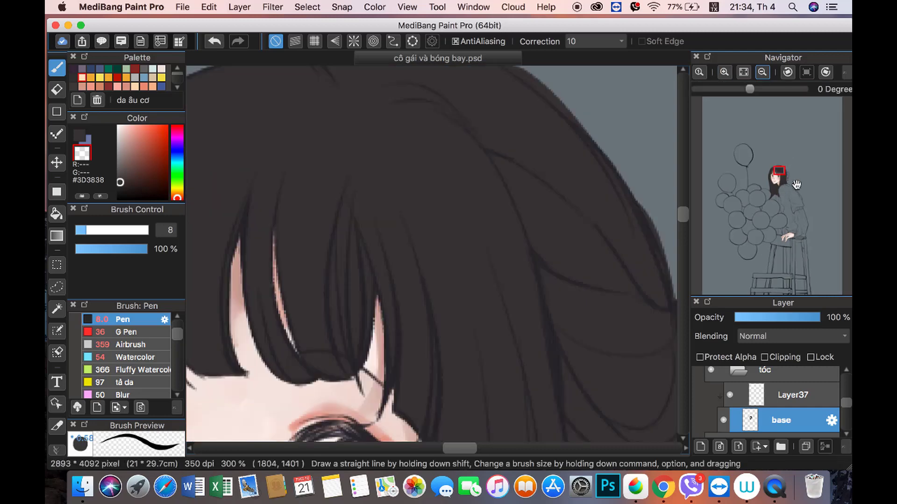
scroll(420, 131, "up", 1)
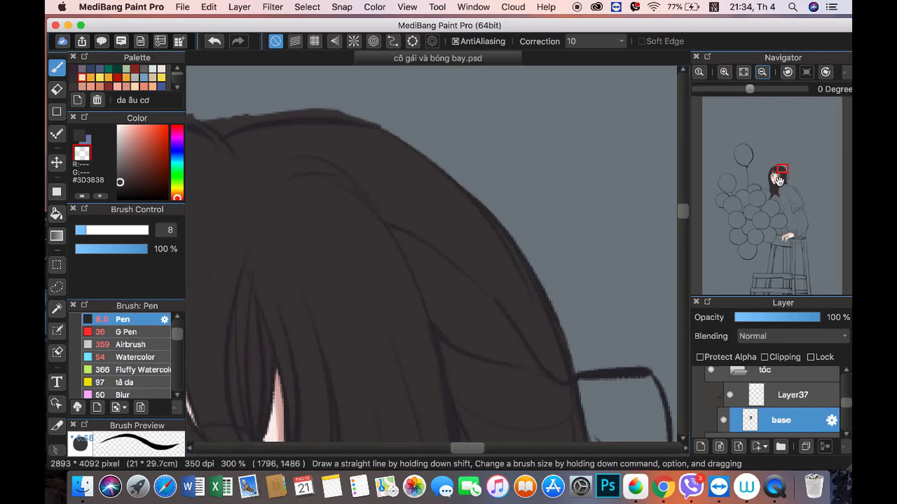
scroll(312, 174, "left", 3)
scroll(313, 174, "up", 2)
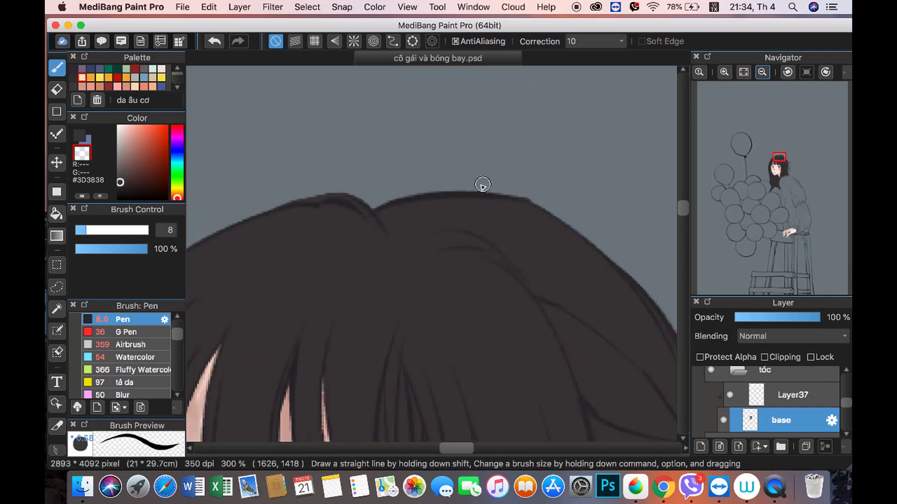
scroll(481, 184, "down", 3)
scroll(539, 97, "left", 5)
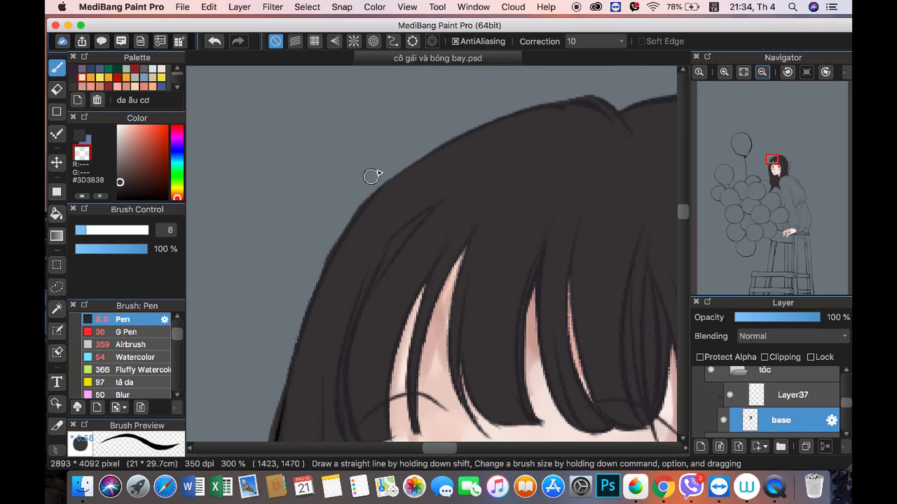
scroll(363, 188, "down", 5)
scroll(362, 140, "down", 2)
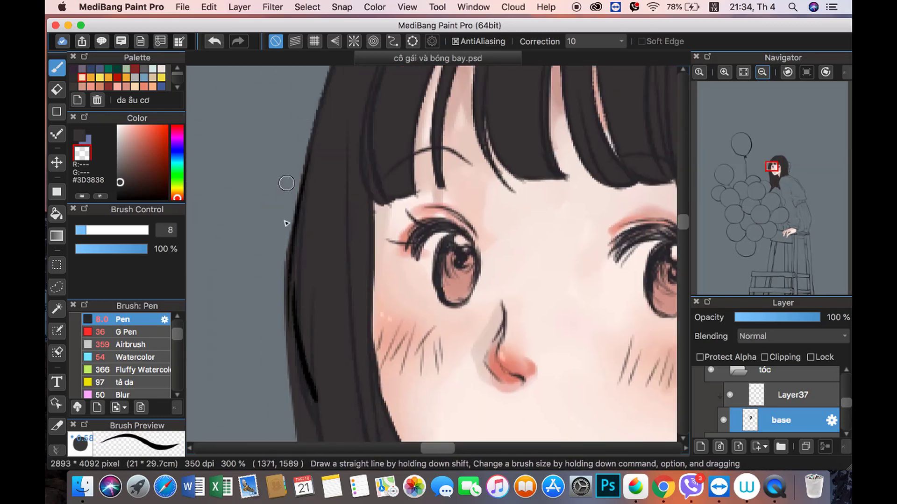
scroll(645, 194, "down", 5)
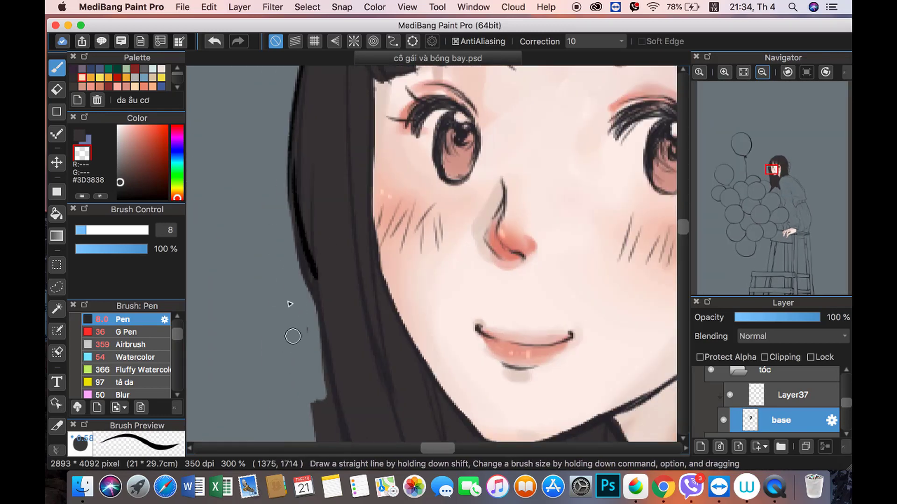
scroll(326, 394, "down", 5)
scroll(327, 394, "down", 5)
left_click_drag(346, 133, 365, 393)
Step: Erase more stray paint further down the hair's left edge
scroll(253, 225, "down", 5)
scroll(253, 225, "right", 5)
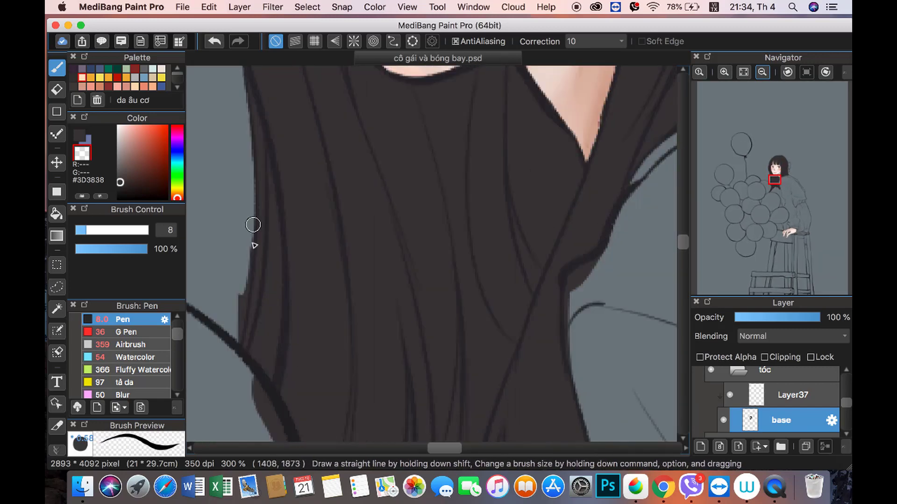
scroll(671, 203, "down", 5)
scroll(672, 203, "left", 2)
left_click_drag(323, 203, 369, 388)
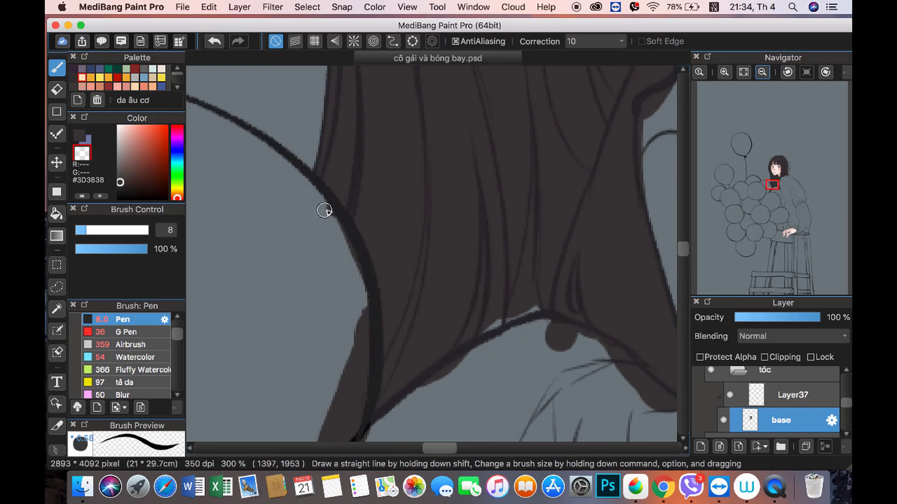
left_click_drag(418, 353, 477, 387)
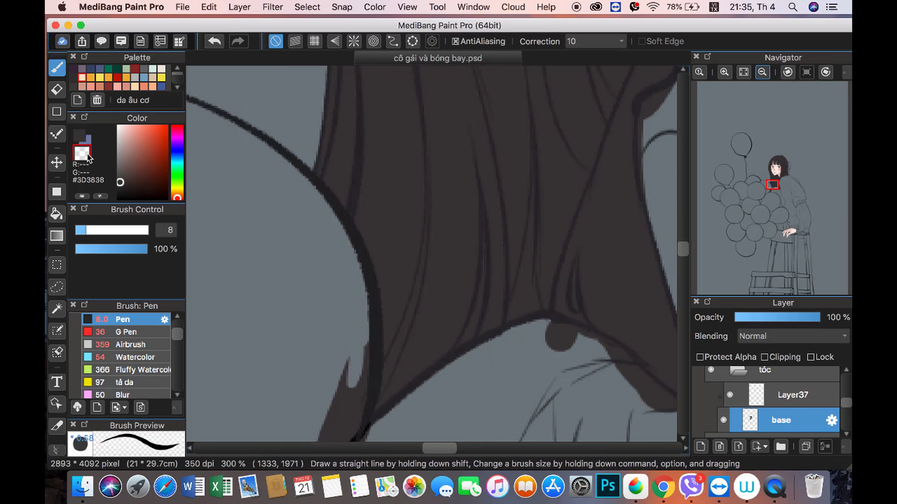
Step: Lighten and clean stray paint at the lower hair edge by the shoulder
left_click(771, 195)
left_click_drag(772, 196, 771, 189)
left_click_drag(417, 271, 412, 360)
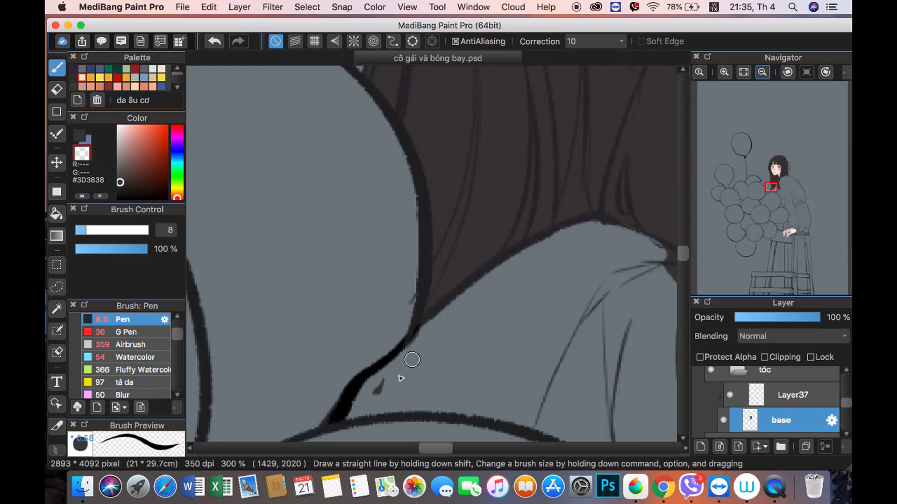
left_click_drag(772, 187, 777, 187)
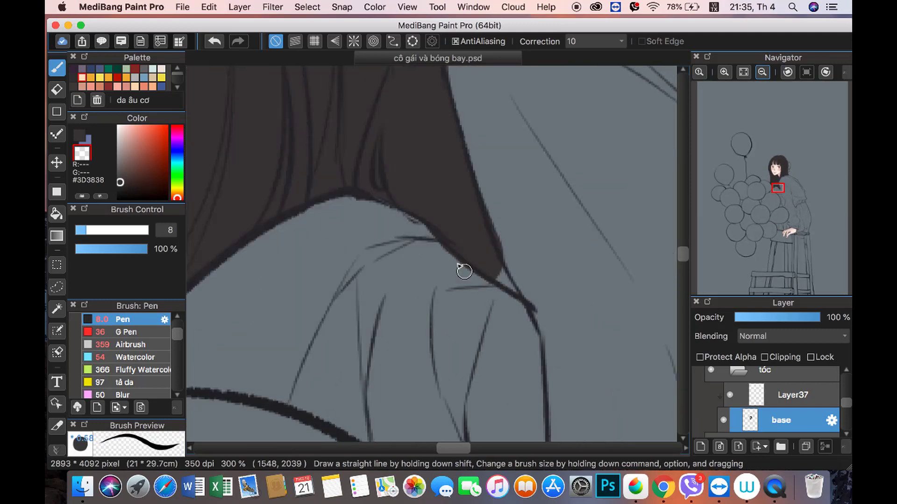
left_click_drag(428, 214, 509, 287)
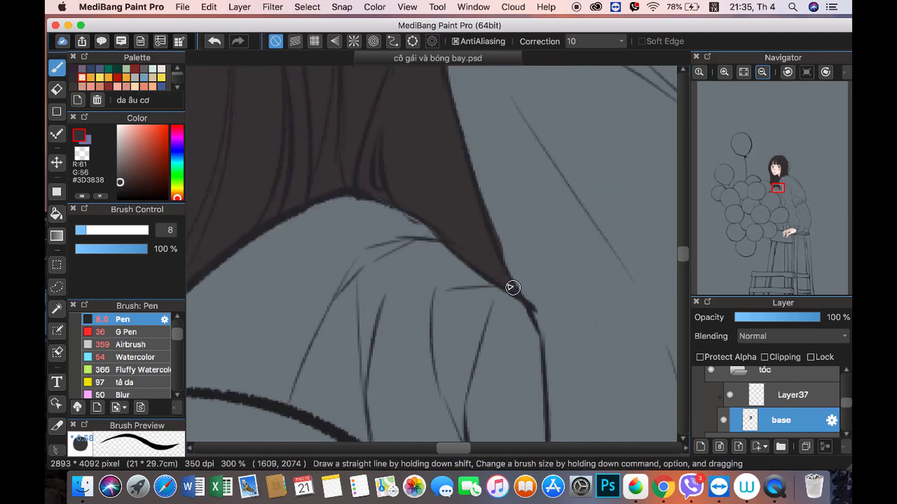
Step: Soften the hair tip strokes lying over the shoulder
left_click_drag(483, 196, 507, 260)
scroll(560, 164, "up", 5)
mouse_move(486, 138)
left_mouse_down()
mouse_move(455, 196)
mouse_move(458, 281)
left_mouse_up()
scroll(765, 90, "down", 2)
scroll(765, 90, "down", 2)
scroll(765, 90, "down", 2)
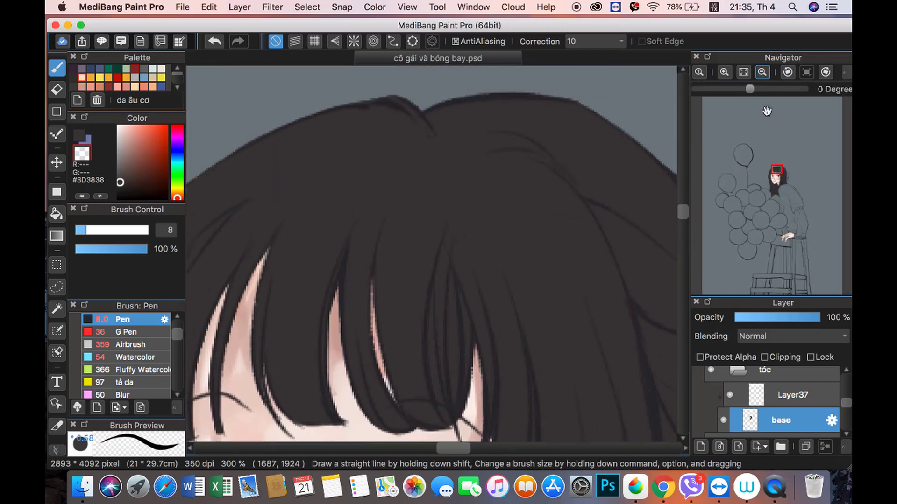
scroll(765, 90, "down", 2)
scroll(809, 374, "up", 2)
Step: In the line art folder, hide and then reshow the ghế chair line layer
scroll(809, 374, "up", 2)
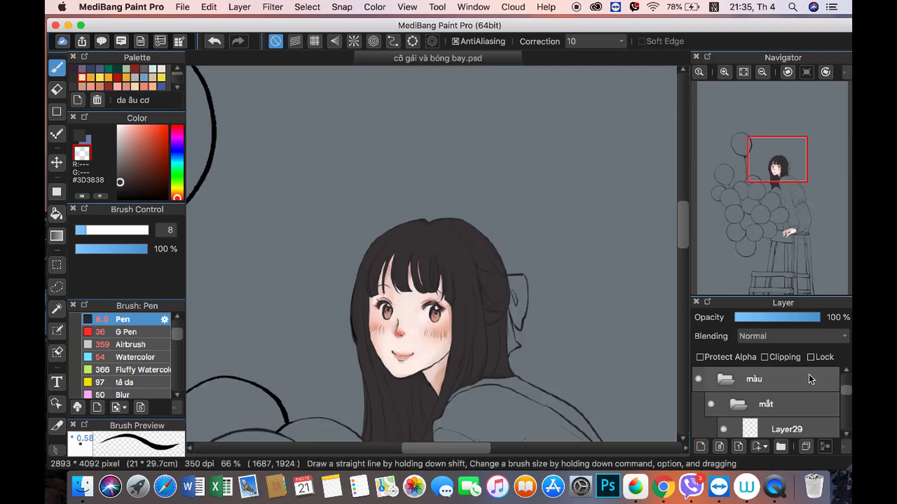
scroll(808, 374, "up", 2)
left_click(699, 410)
scroll(708, 428, "down", 1)
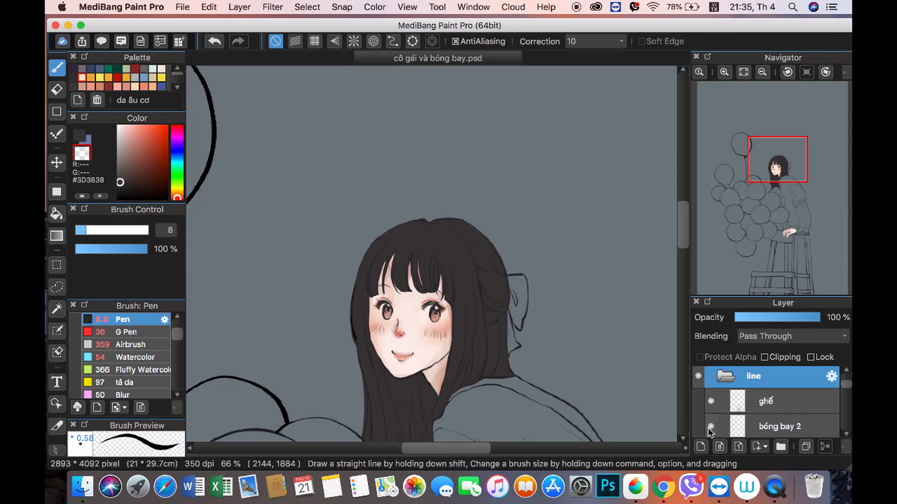
left_click(708, 403)
scroll(708, 403, "down", 1)
scroll(710, 403, "down", 1)
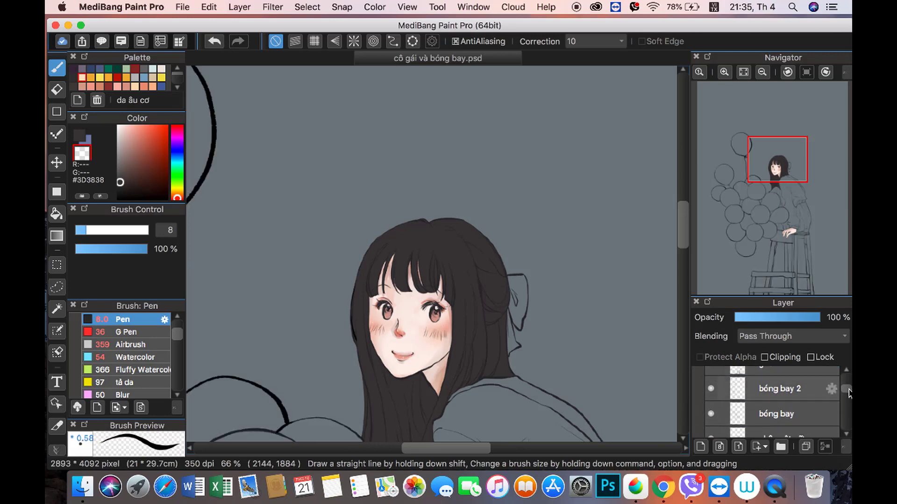
left_click(712, 401)
Step: On nhân vật nữ, undo the thick hair-edge stroke and pick #2A272C at size 3.5
left_click(747, 417)
left_click(724, 72)
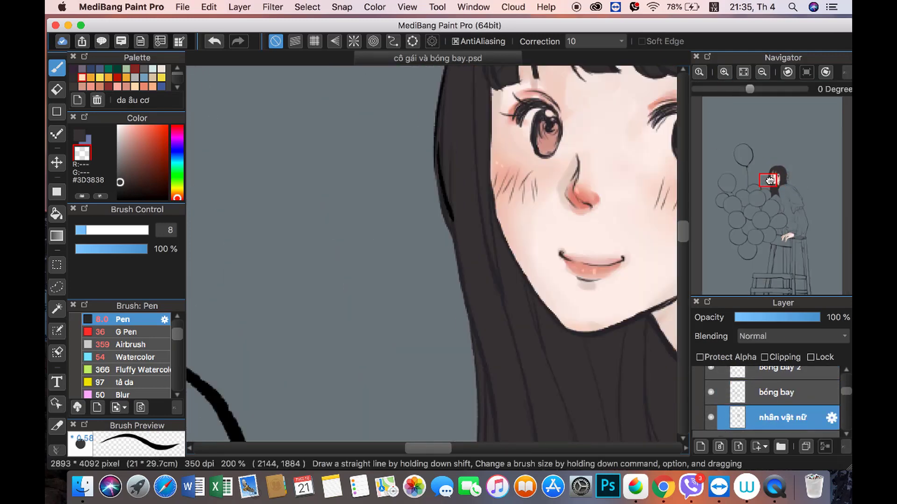
key("super+z")
left_click(421, 299, "alt")
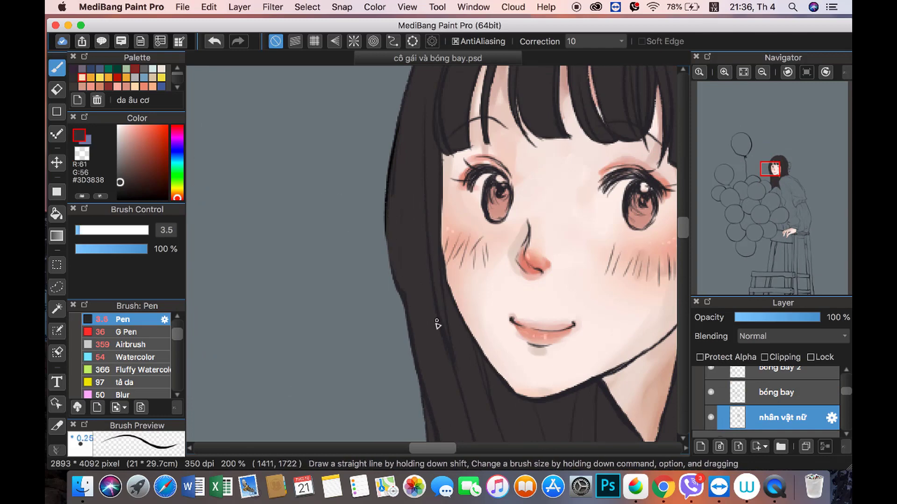
left_click(723, 71)
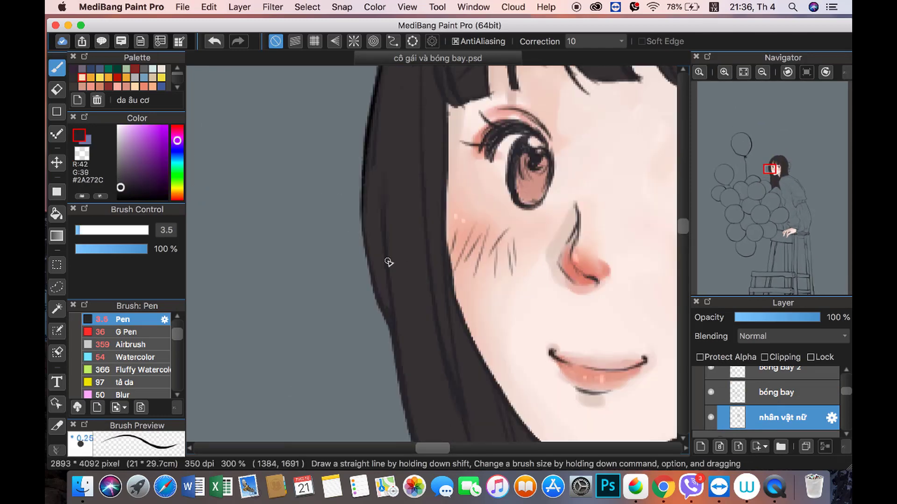
left_click(762, 72)
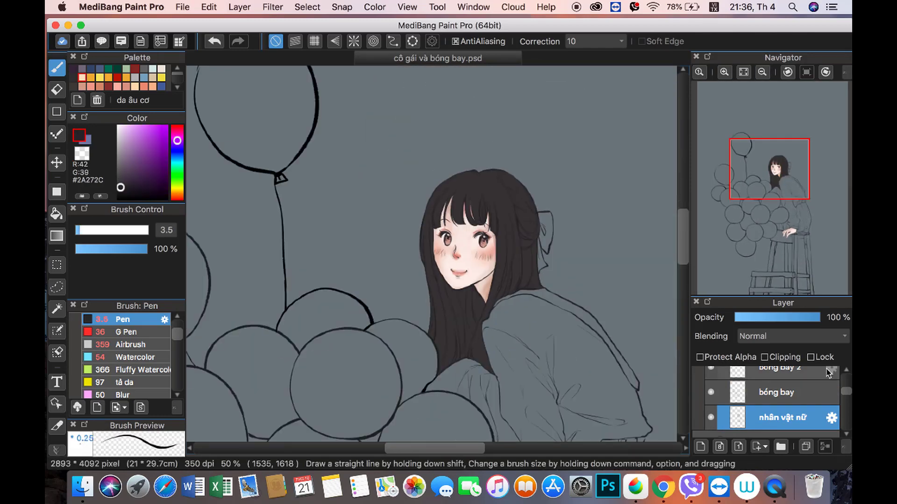
mouse_move(846, 393)
left_mouse_down()
mouse_move(847, 384)
mouse_move(846, 402)
left_mouse_up()
Step: Select Layer37 with the watercolour brush, try blending modes, and raise it to full opacity
left_click(795, 400)
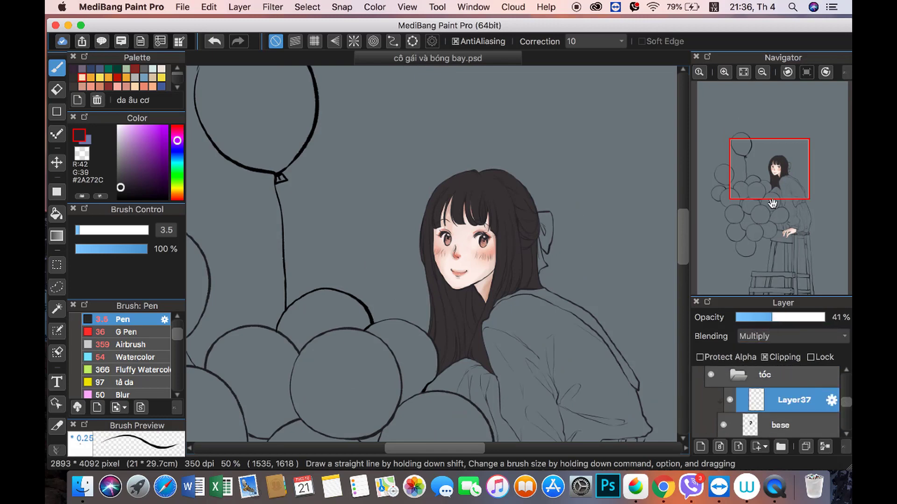
scroll(431, 259, "up", 2)
left_click(136, 357)
left_click(792, 336)
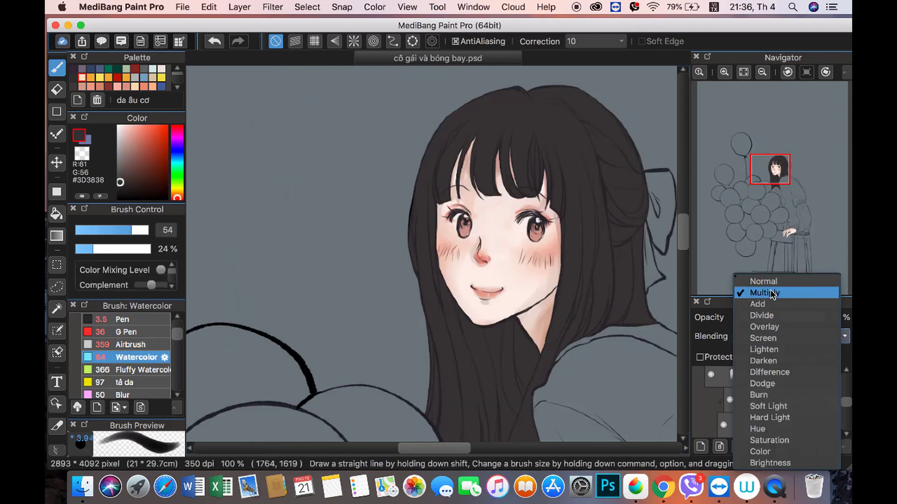
left_click(762, 319)
left_click(779, 275)
left_click(762, 71)
left_click(792, 336)
left_click(771, 279)
left_click(776, 171)
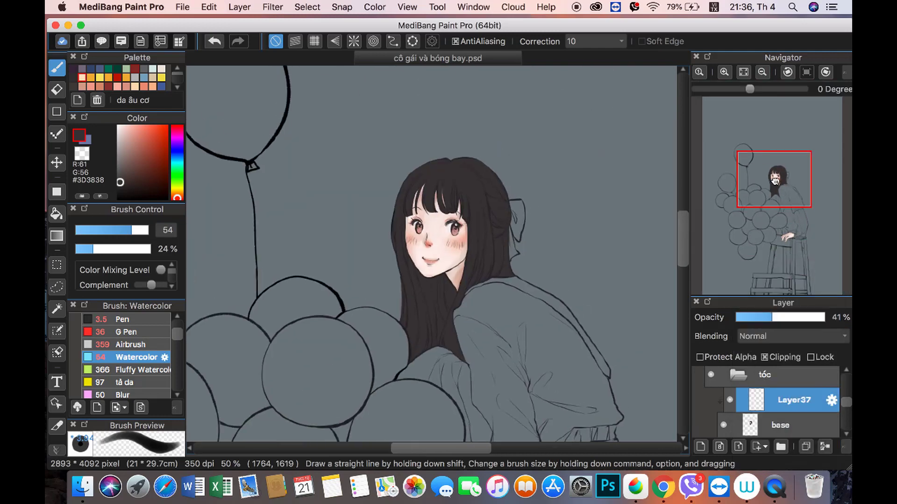
left_click_drag(775, 317, 827, 317)
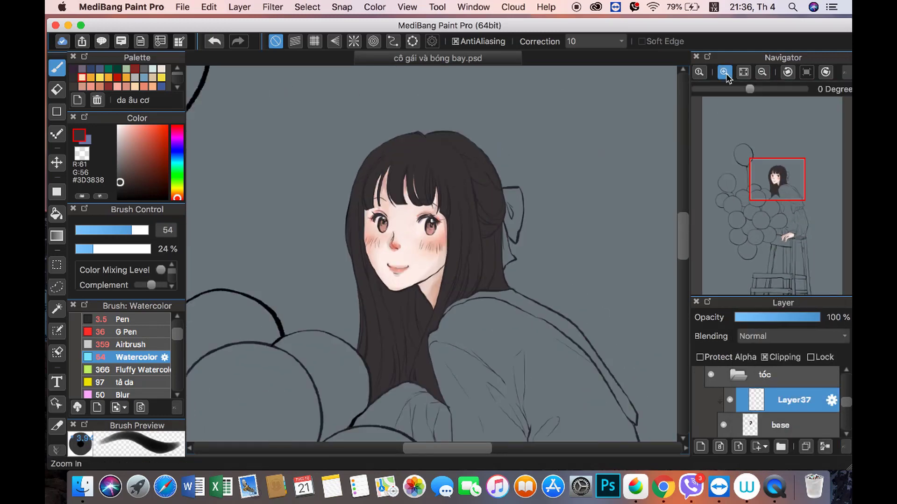
Step: Darken the hair at the upper left, crown, right of the face and below the chin
left_click(724, 72)
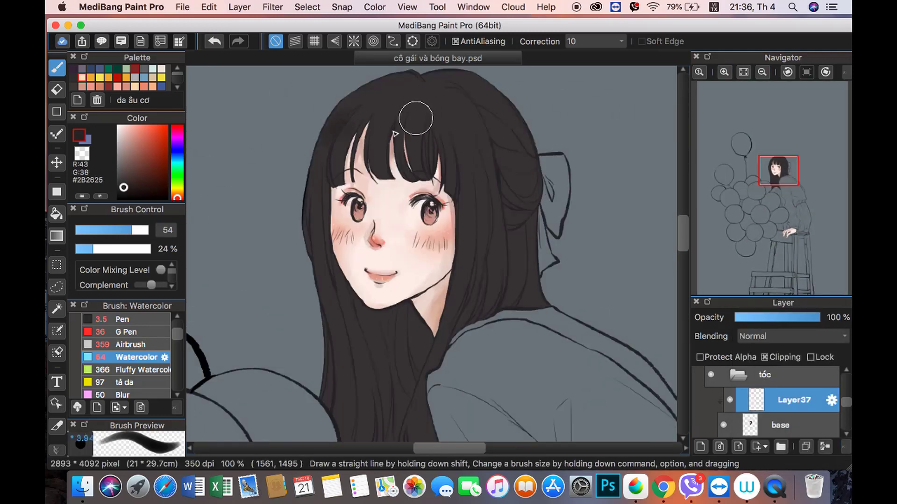
mouse_move(336, 112)
left_mouse_down()
mouse_move(465, 146)
mouse_move(476, 102)
left_mouse_up()
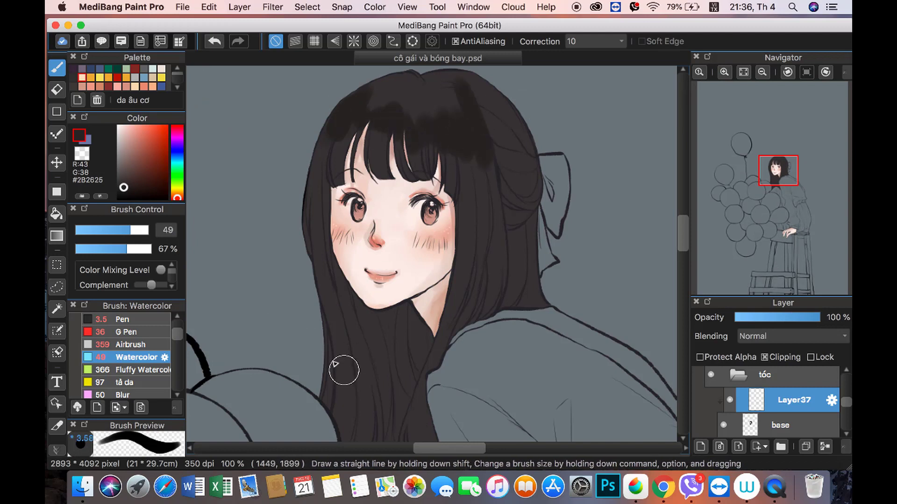
mouse_move(343, 366)
left_mouse_down()
mouse_move(386, 330)
mouse_move(420, 332)
left_mouse_up()
left_click_drag(477, 228, 502, 281)
key("super+minus")
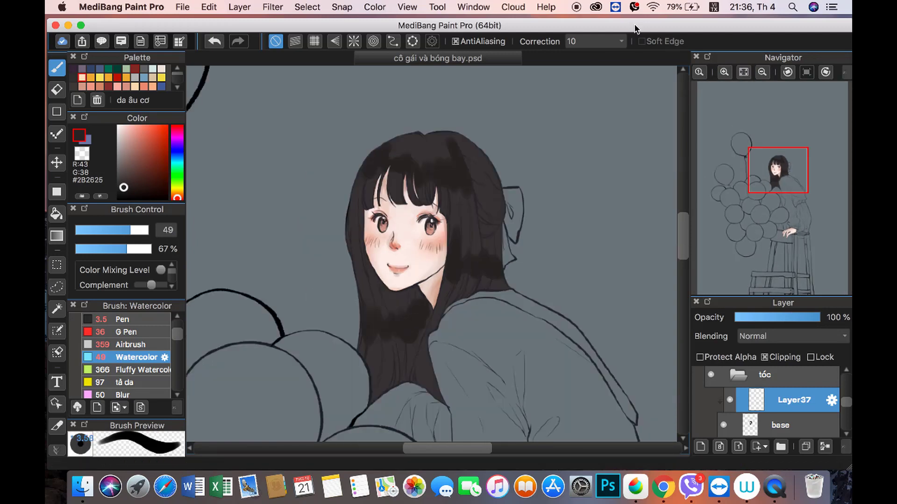
left_click_drag(371, 282, 411, 355)
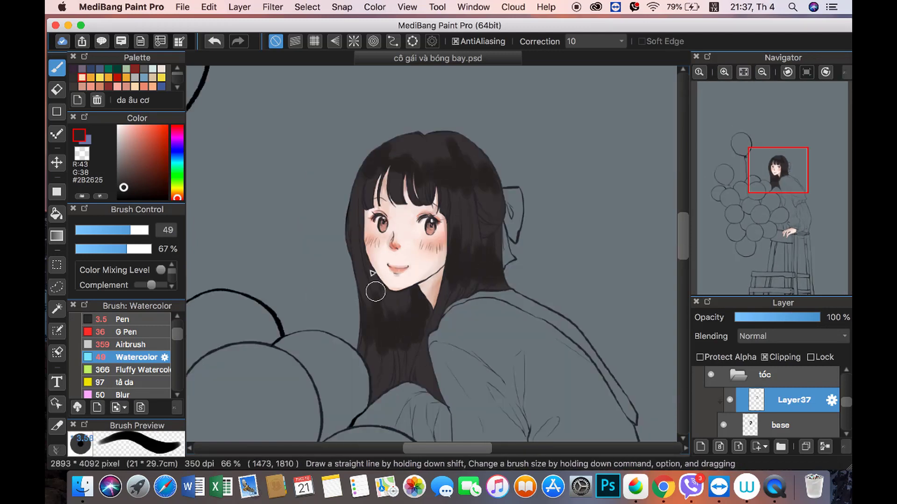
key("super+plus")
key("super+plus")
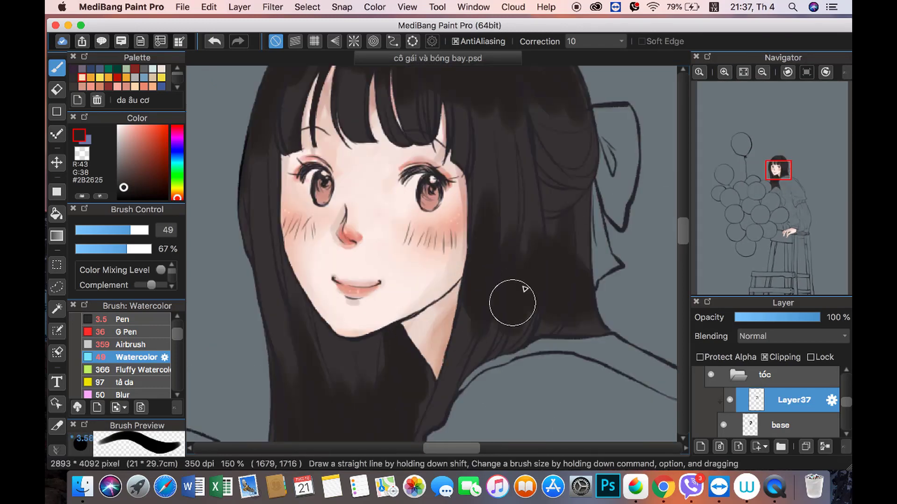
Step: Paint lighter brown highlights across the top of the hair
scroll(520, 220, "up", 2)
scroll(237, 217, "up", 3)
left_click(125, 161)
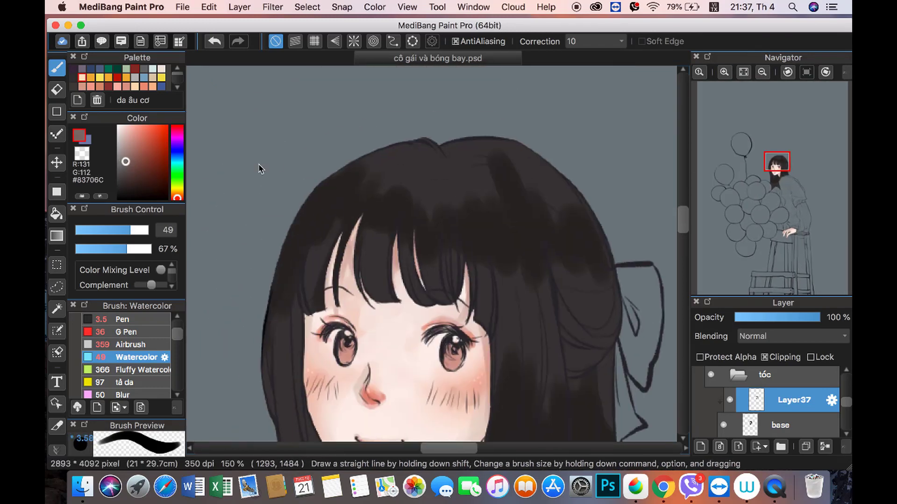
left_click_drag(383, 182, 598, 222)
left_click_drag(313, 210, 326, 226)
key("super+minus")
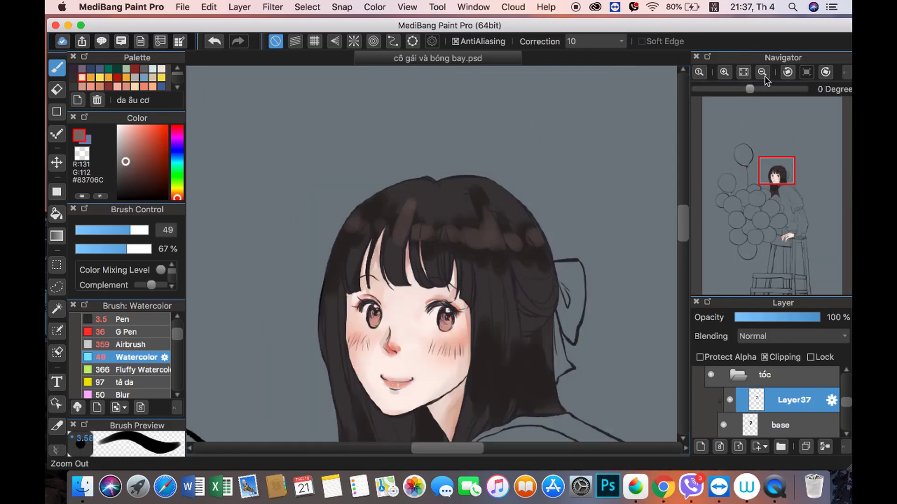
key("super+minus")
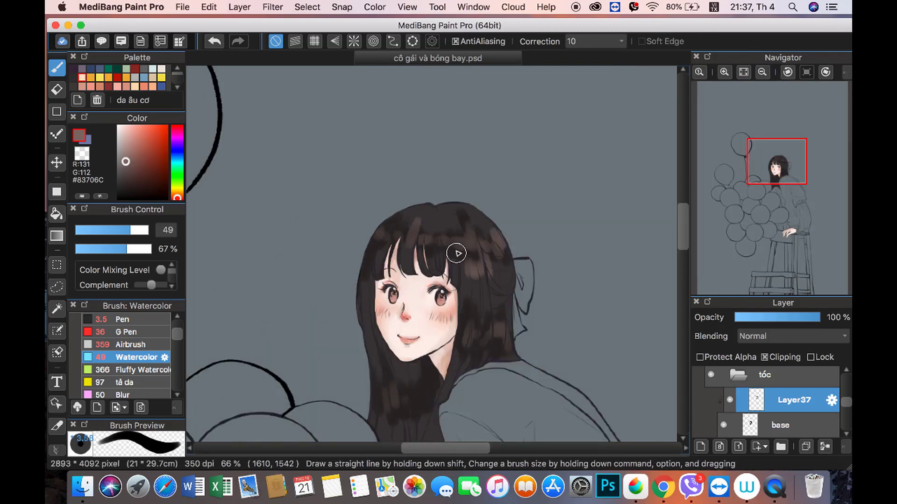
Step: Blend the bang strokes with transparent Watercolor (Wet), then raise brush opacity
left_click(456, 252, "alt")
left_click(725, 71)
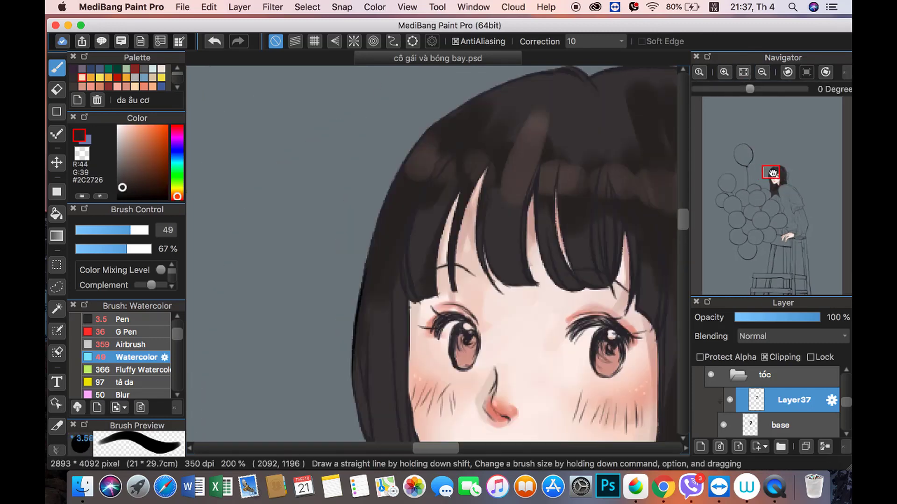
left_click(724, 71)
scroll(145, 383, "down", 3)
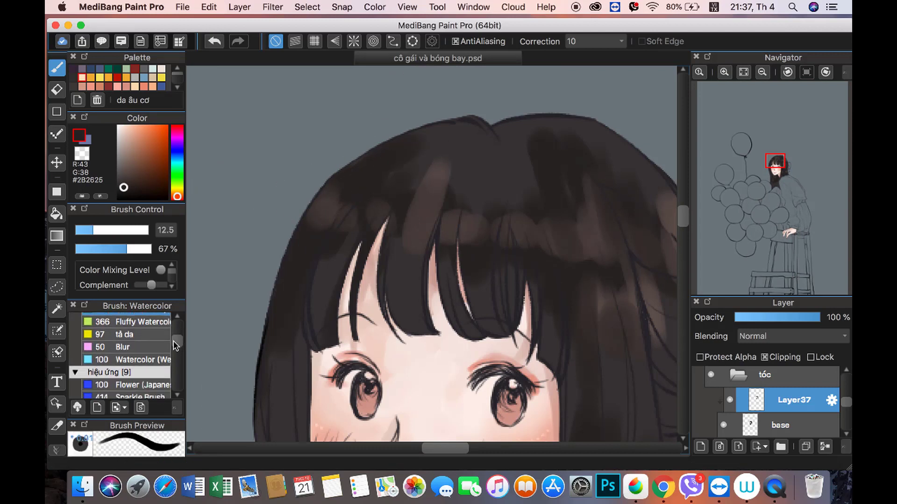
left_click(135, 360)
left_click(442, 139, "alt")
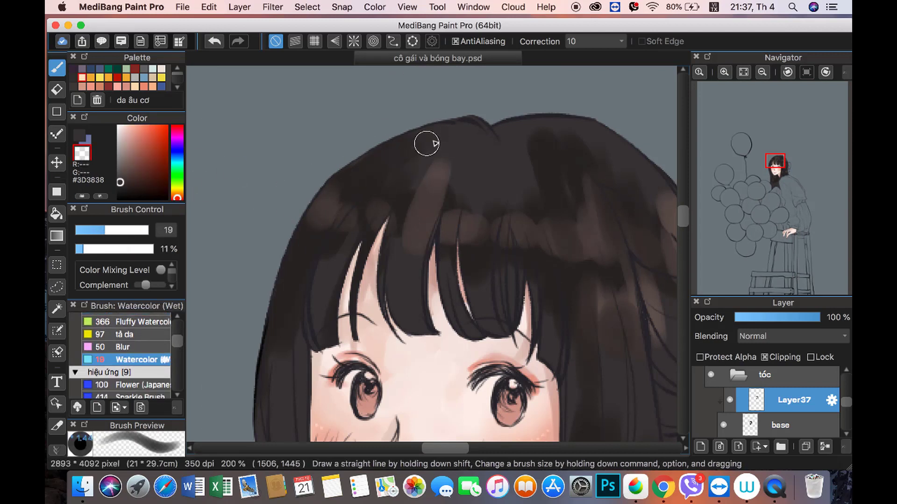
mouse_move(407, 187)
left_mouse_down()
mouse_move(467, 244)
mouse_move(424, 195)
left_mouse_up()
left_click(560, 164, "alt")
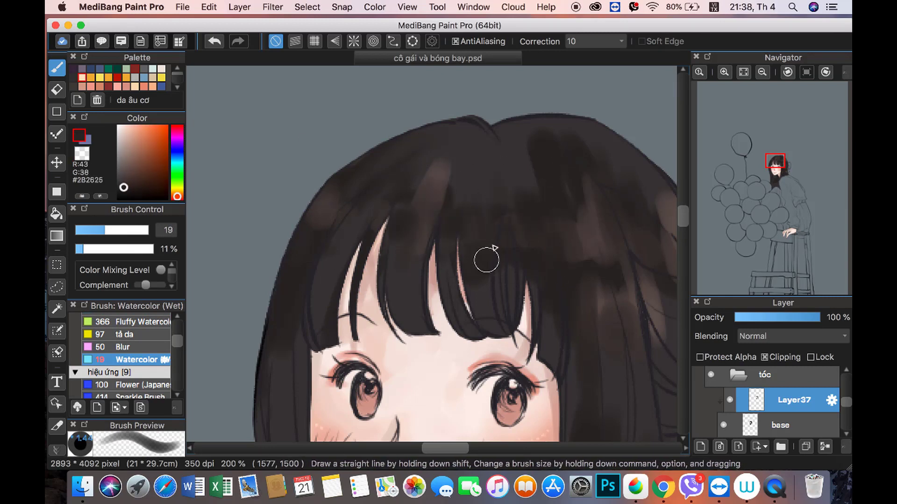
scroll(505, 256, "down", 2)
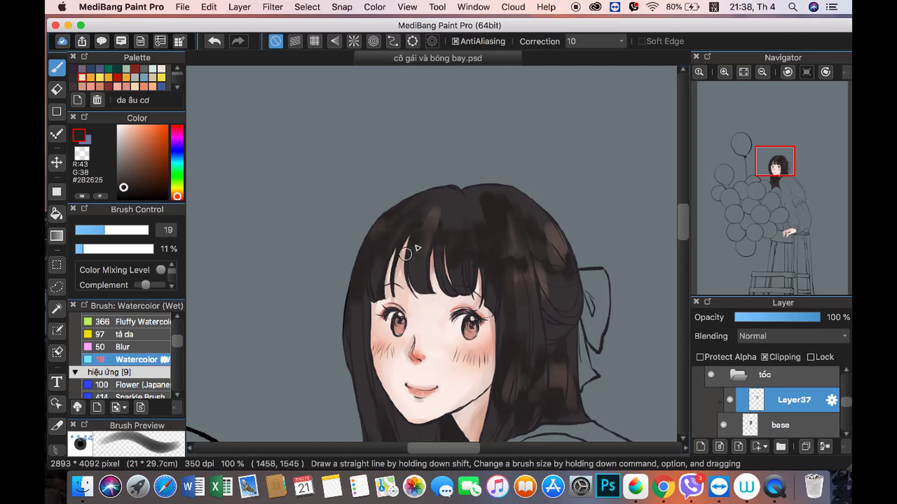
left_click_drag(531, 253, 537, 257)
Step: Sample several dark and lighter brown tones from the hair around the crown
left_click(420, 236, "alt")
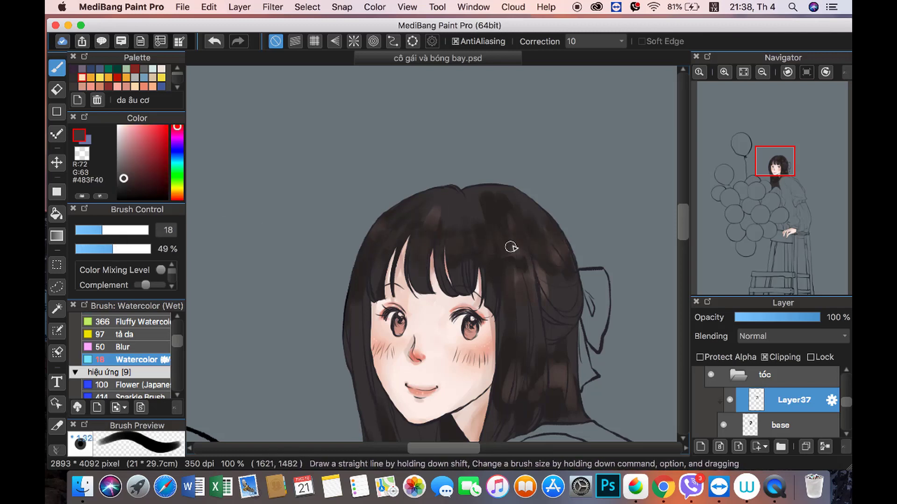
left_click(484, 212, "alt")
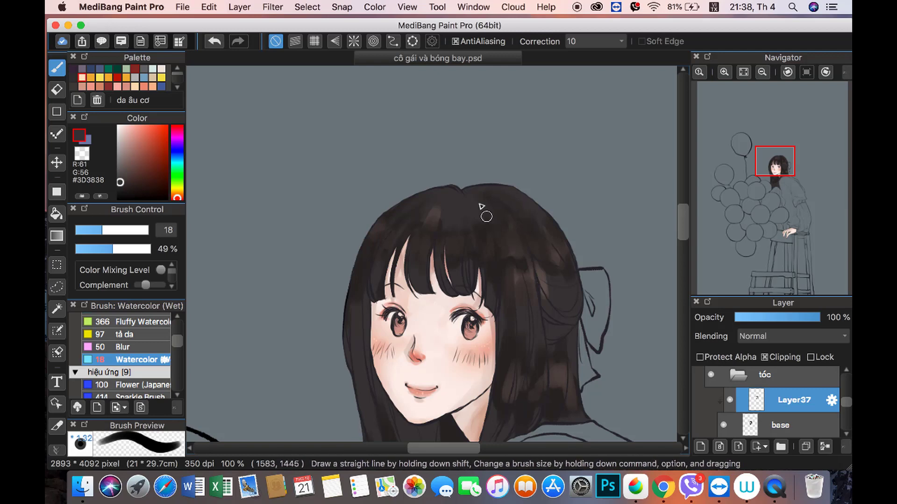
left_click(512, 241, "alt")
key("super+plus")
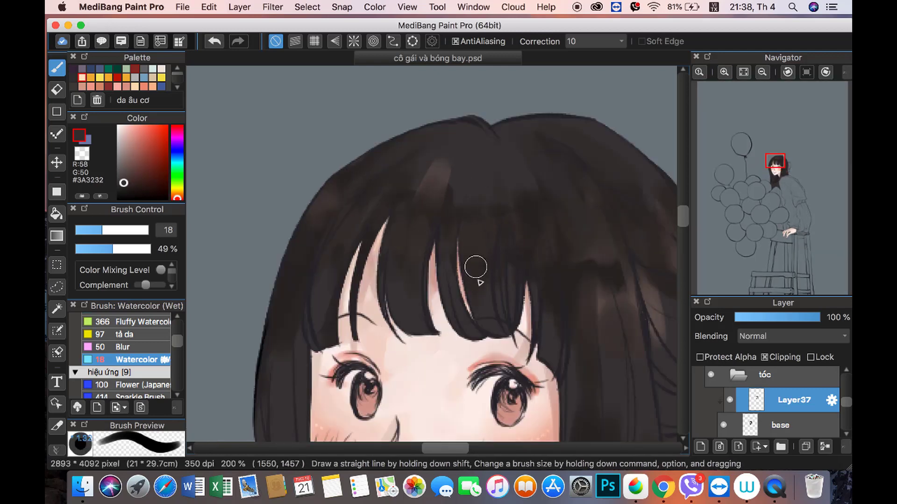
left_click(478, 185, "alt")
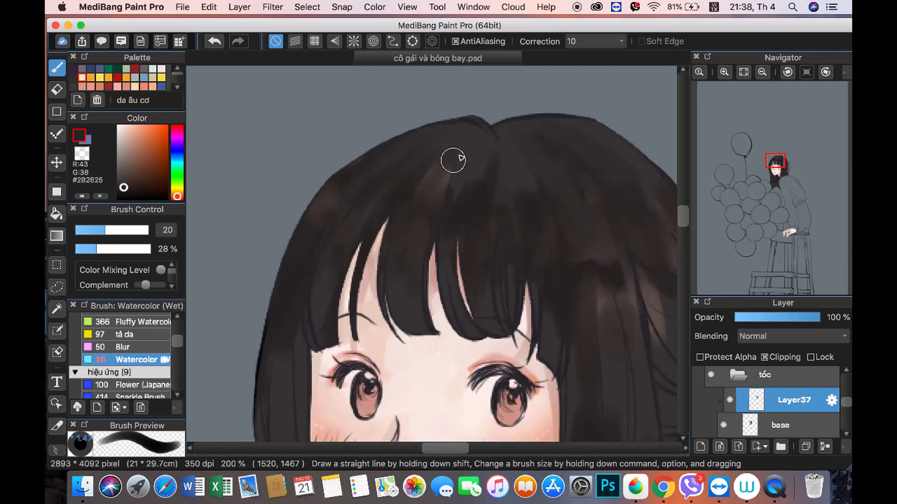
left_click(572, 290, "alt")
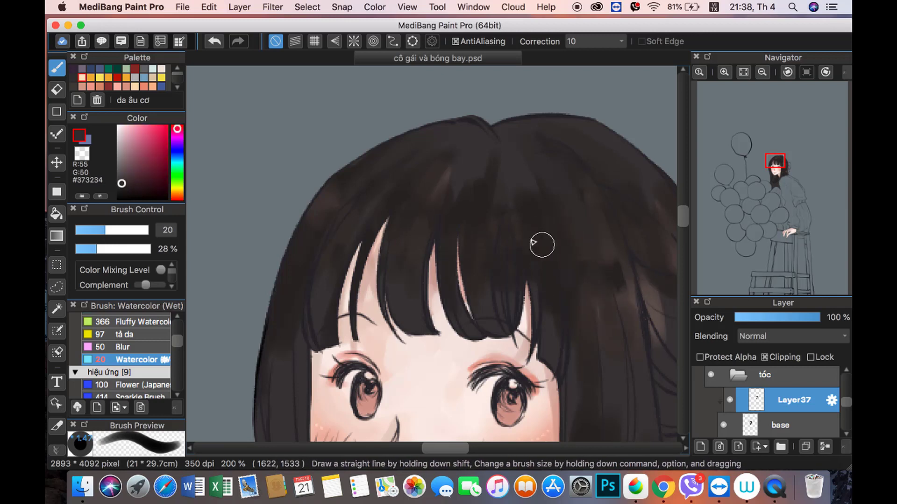
left_click(656, 252, "alt")
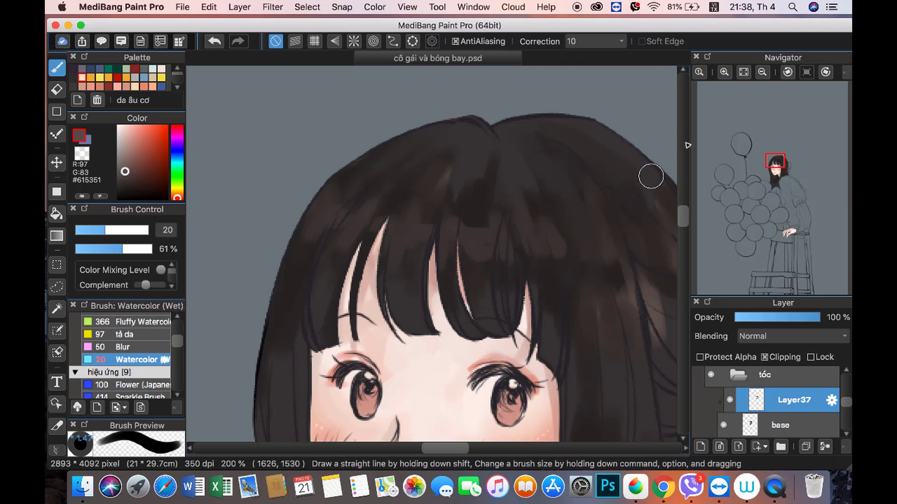
key("super+minus")
left_click(492, 242, "alt")
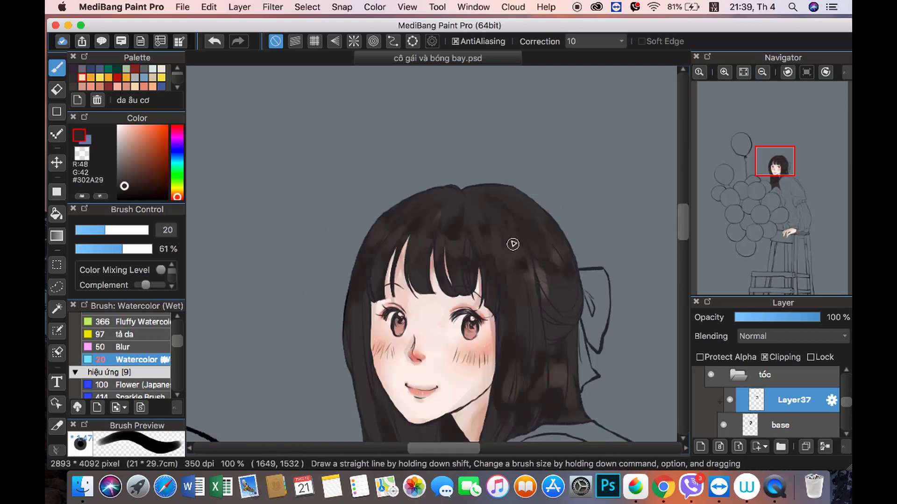
scroll(540, 258, "down", 5)
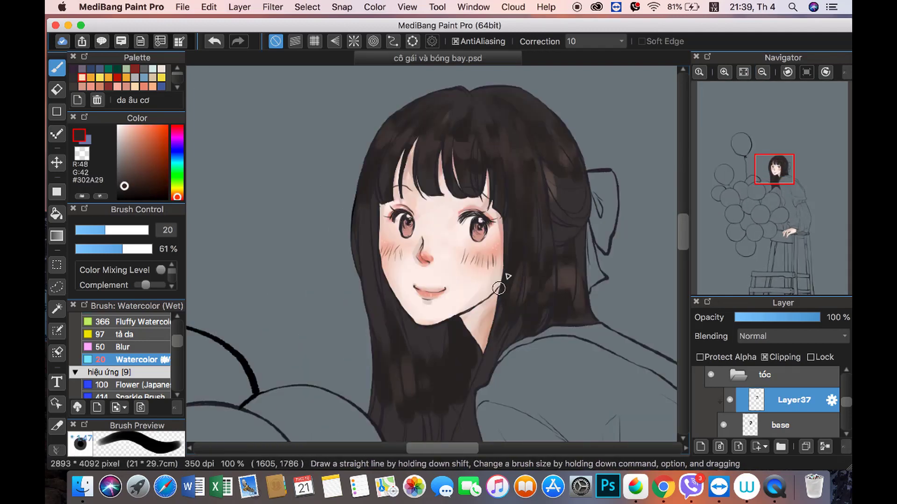
Step: Shrink the brush and darken the hair beside the right bangs with the darkest brown
left_click(514, 231, "alt")
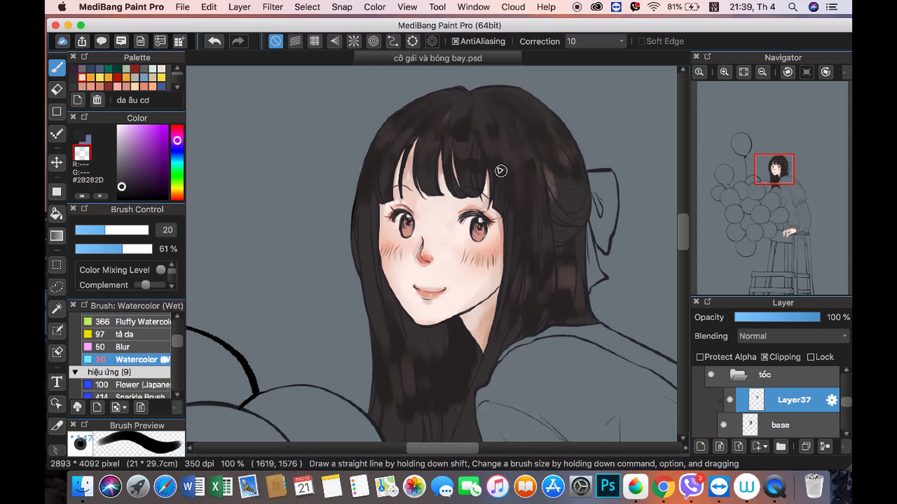
key("super+minus")
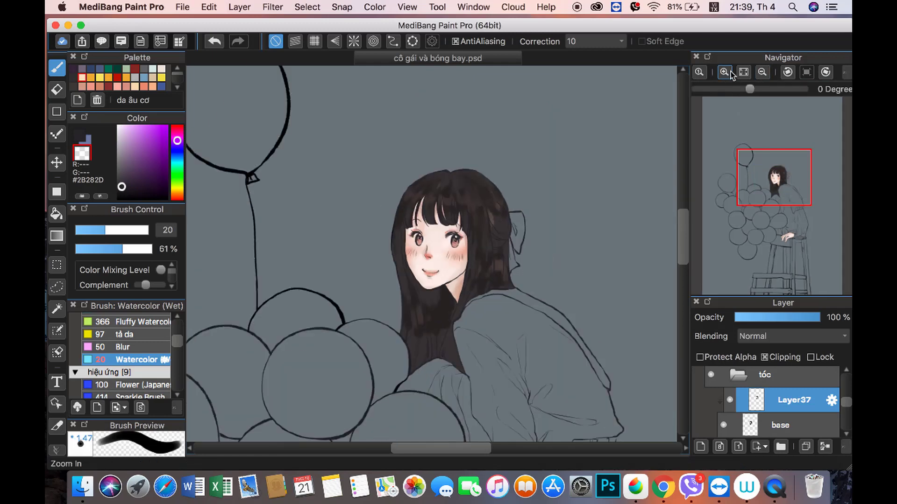
key("super+plus")
scroll(397, 149, "up", 6)
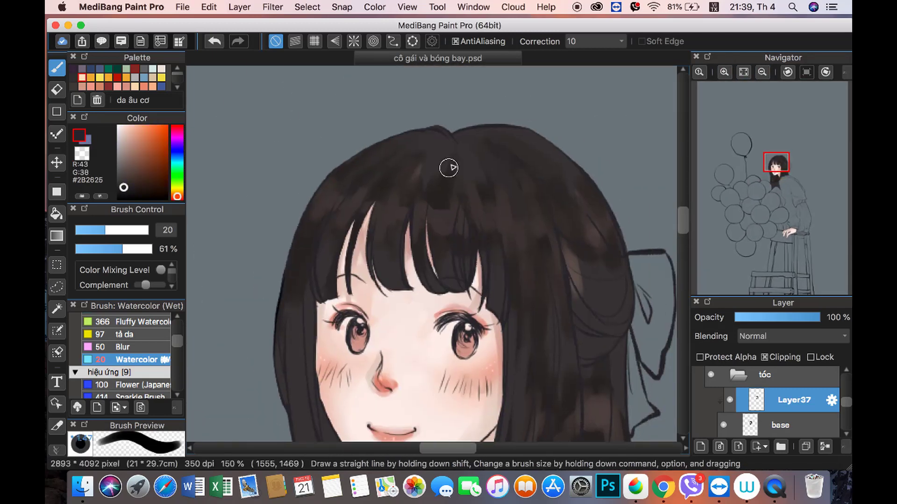
left_click(462, 140, "alt")
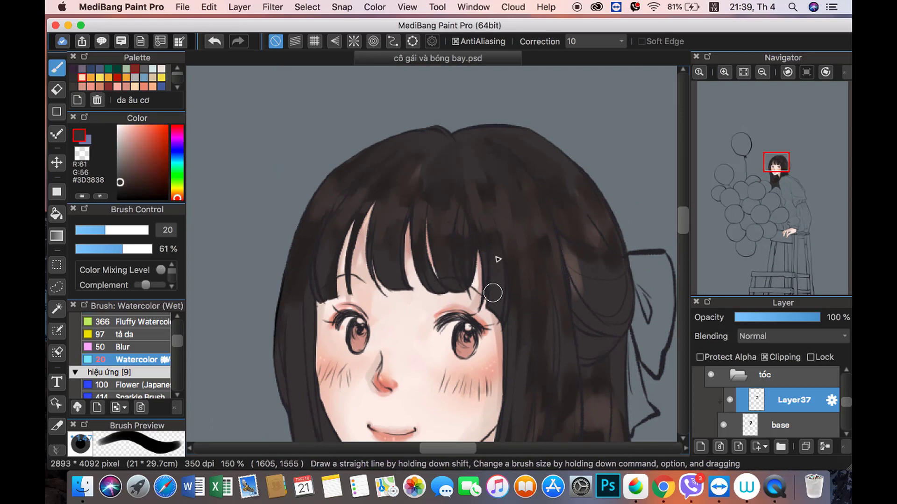
left_click(343, 234, "alt")
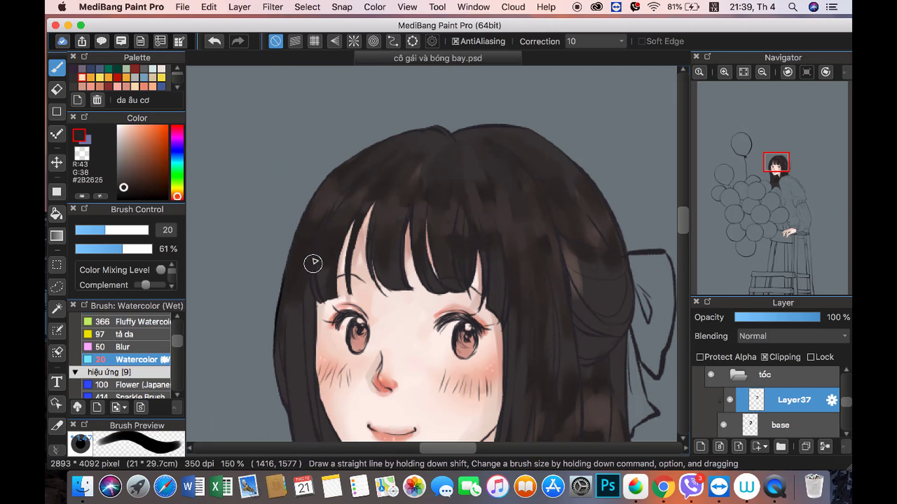
left_click_drag(513, 170, 434, 150)
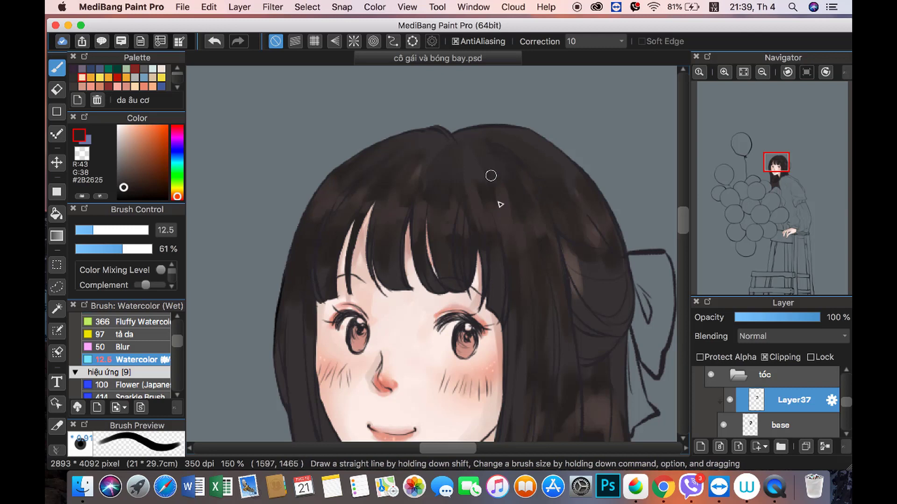
left_click_drag(586, 252, 569, 244)
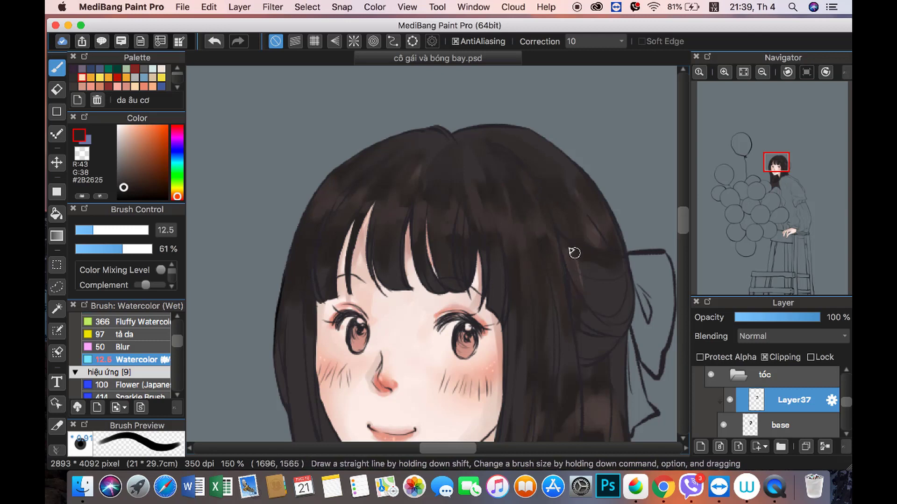
Step: Try lighter and darker brown hair tones, toggling transparent colour for blending
left_click(577, 259, "alt")
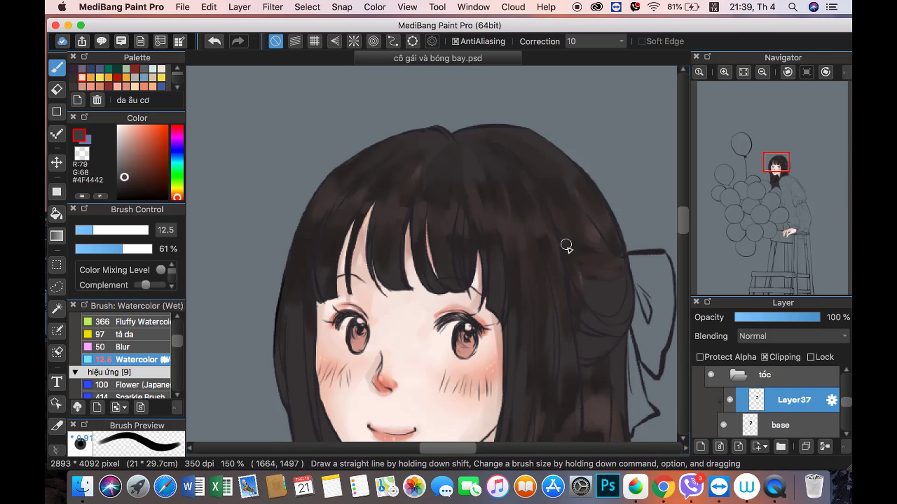
left_click(558, 211, "alt")
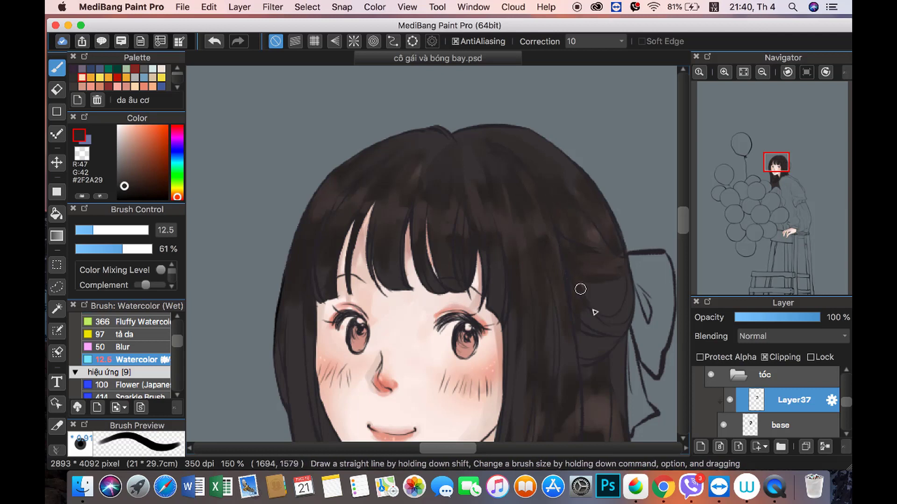
left_click(534, 227, "alt")
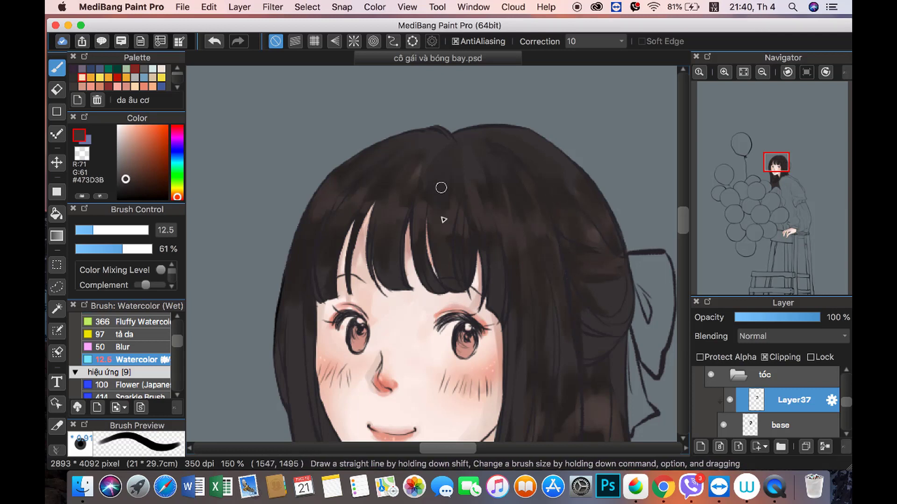
left_click(380, 186, "alt")
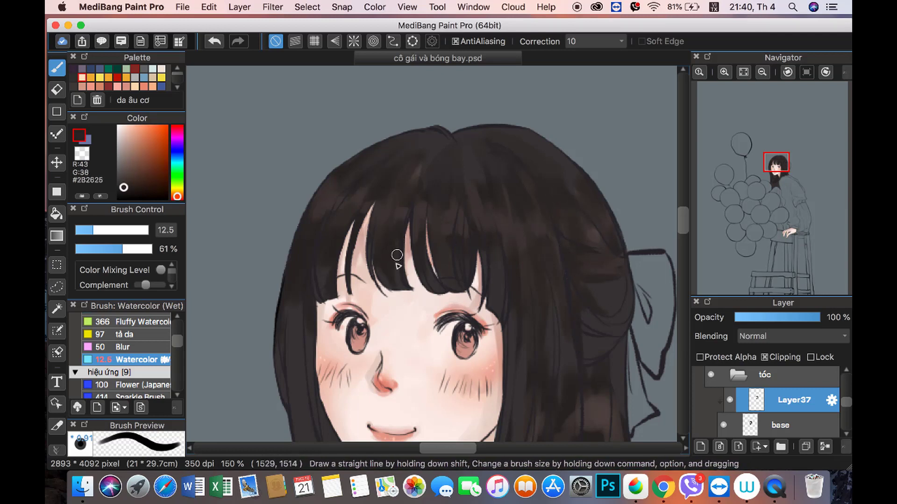
key("c")
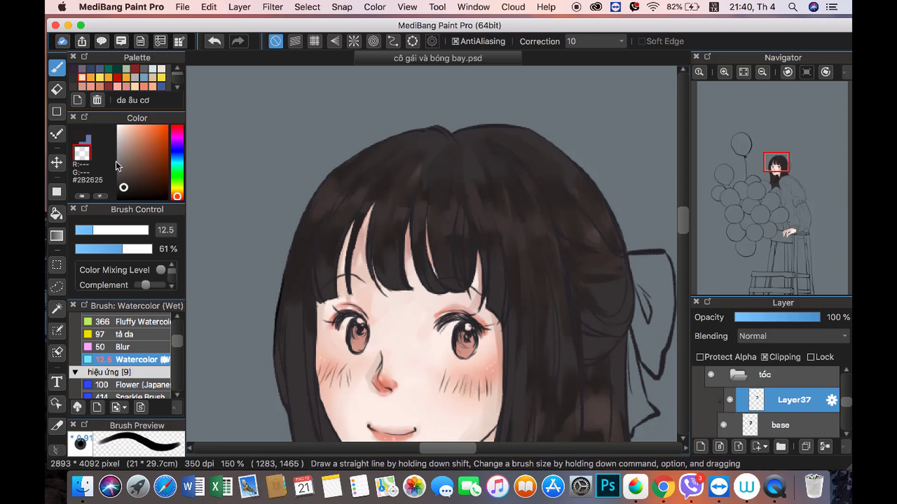
key("c")
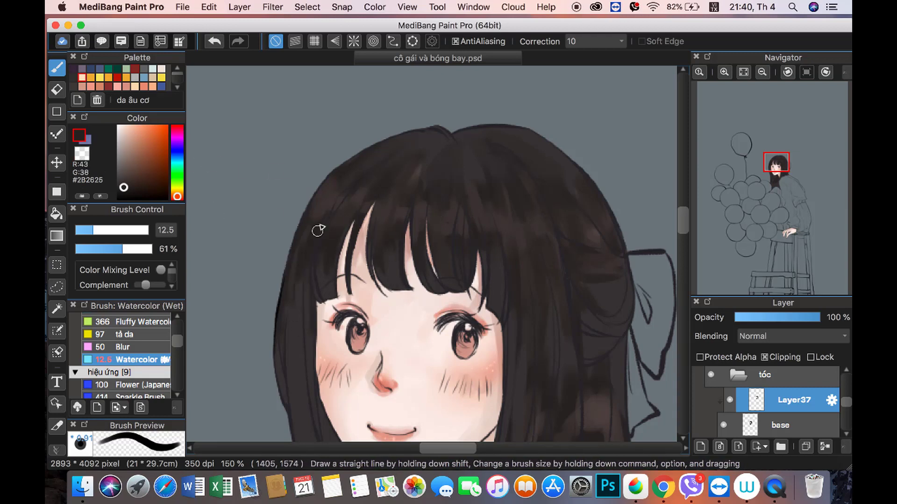
left_click(309, 236, "alt")
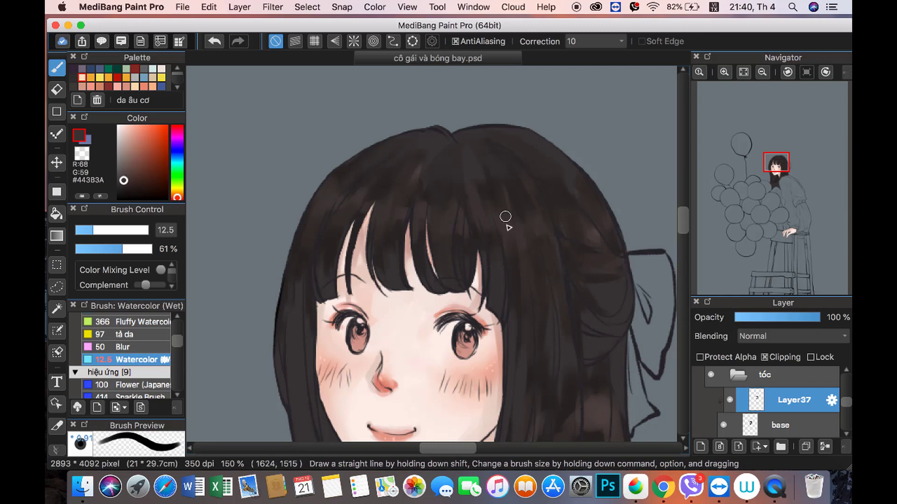
left_click(528, 226, "alt")
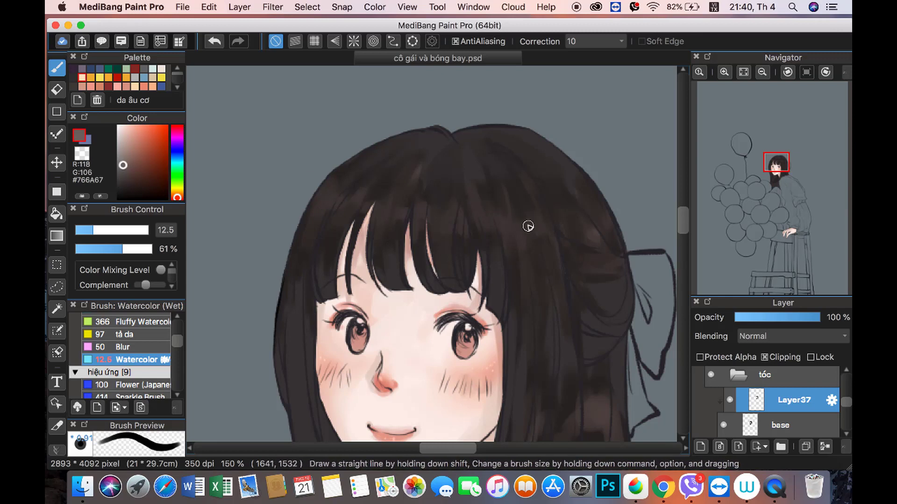
Step: With a bigger, more transparent brush, darken the hair on the right side of the head
left_click_drag(508, 224, 515, 249)
left_click(514, 249, "alt")
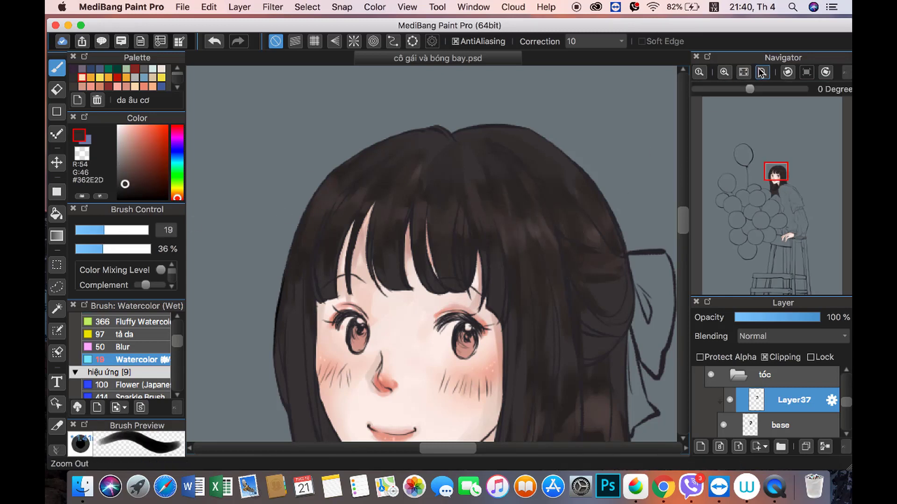
scroll(554, 261, "down", 3)
scroll(501, 137, "up", 3)
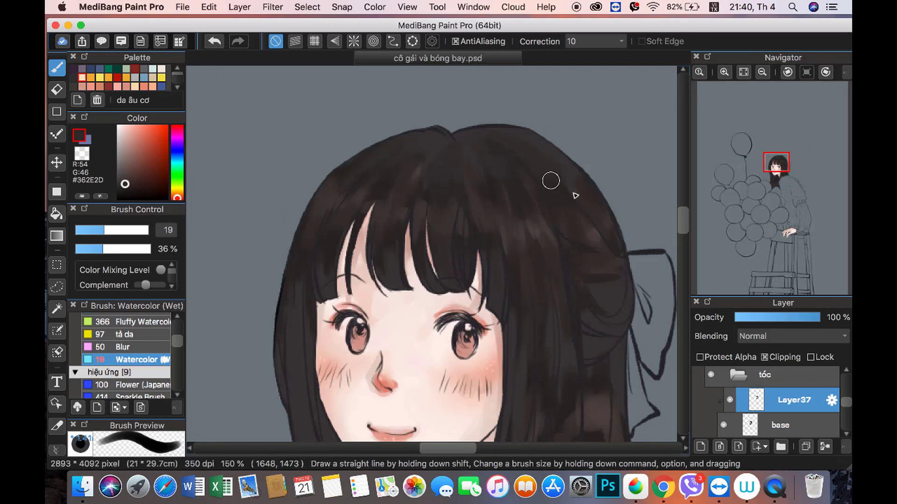
left_click_drag(579, 294, 617, 281)
left_click(555, 215, "alt")
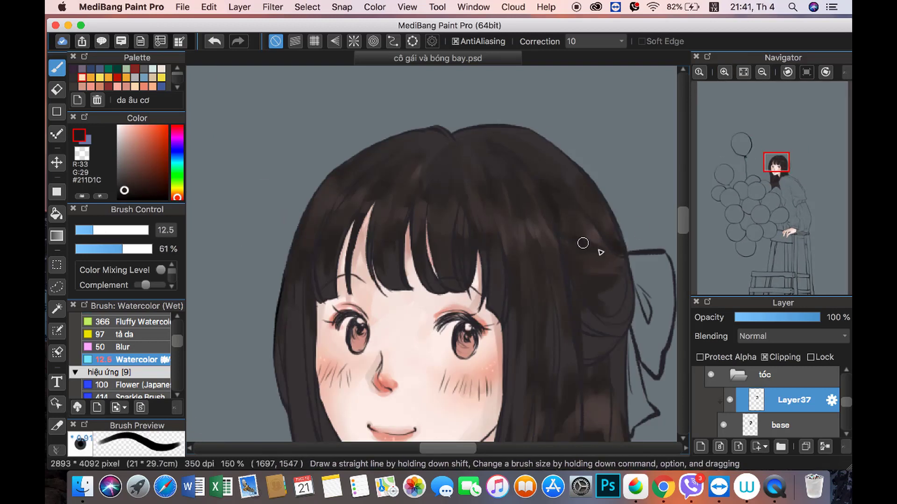
left_click(559, 189, "alt")
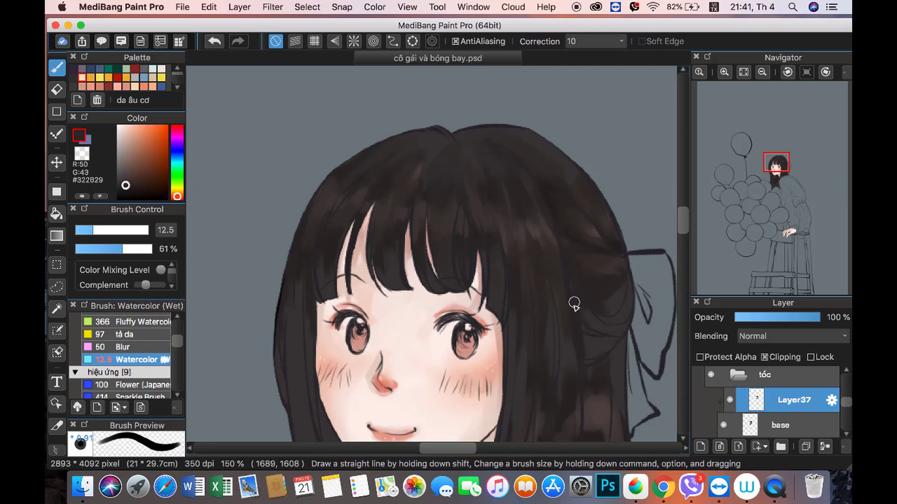
scroll(411, 290, "up", 2)
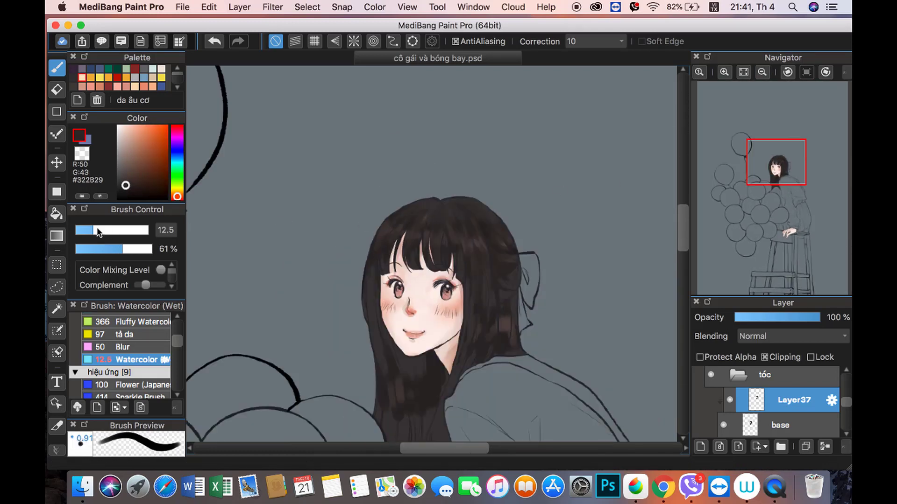
Step: Sample mid and light hair browns and shrink the brush for fine edge work
left_click_drag(369, 269, 383, 332)
left_click(374, 286, "alt")
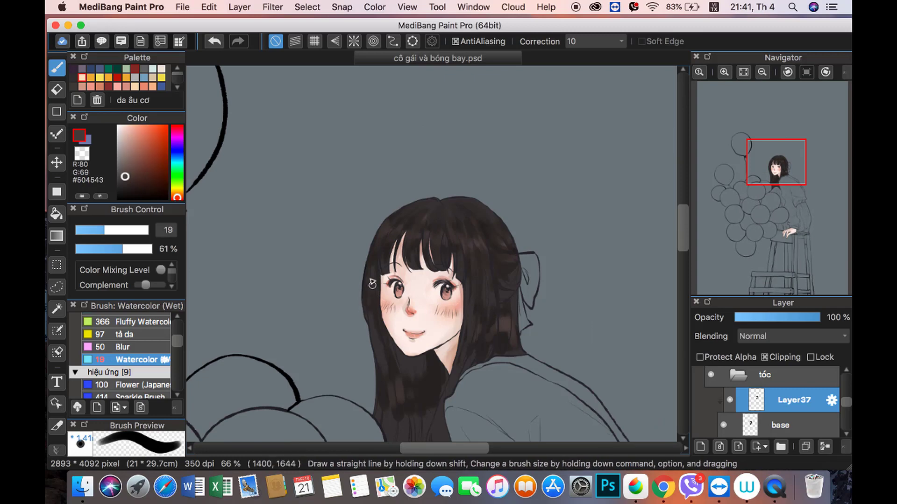
scroll(299, 393, "up", 2)
scroll(299, 394, "down", 5)
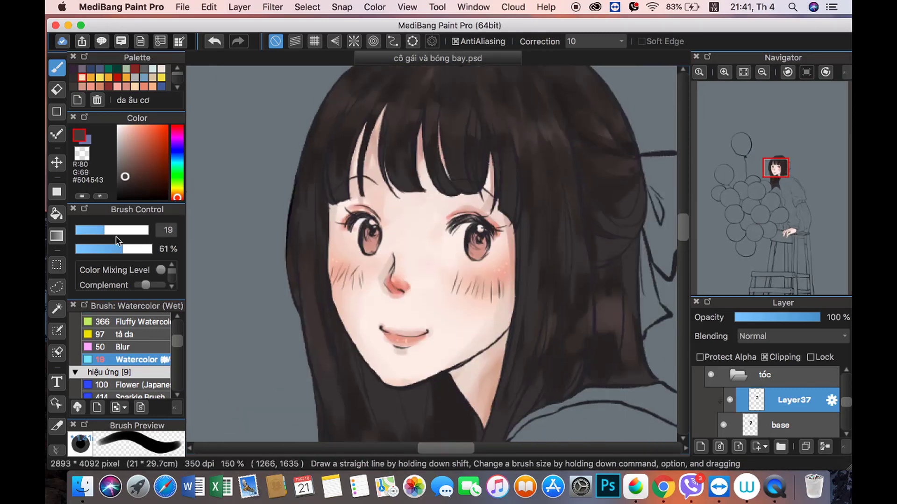
left_click(83, 230)
left_click(134, 249)
left_click(310, 276, "alt")
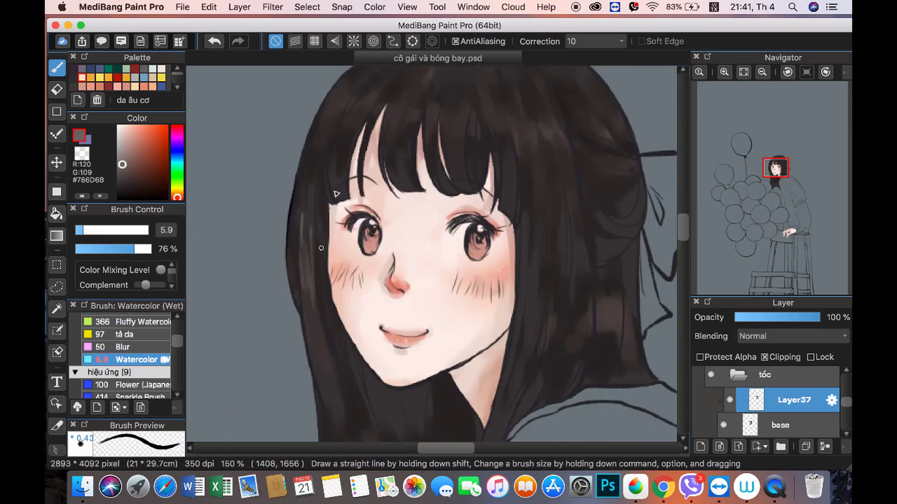
Step: Darken the hair's left outline with dark and near-black brown Watercolor strokes
left_click(308, 209, "alt")
left_click_drag(309, 212, 317, 311)
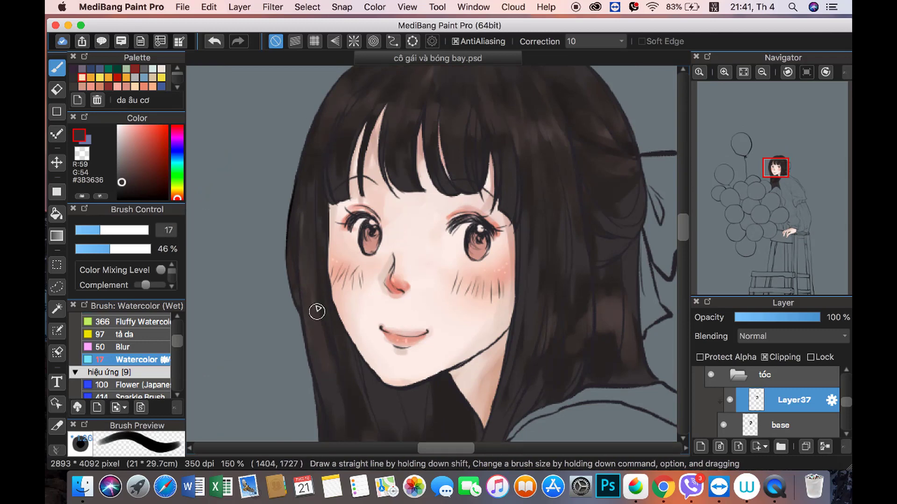
left_click(125, 191)
left_click_drag(322, 214, 330, 315)
left_click(311, 168, "alt")
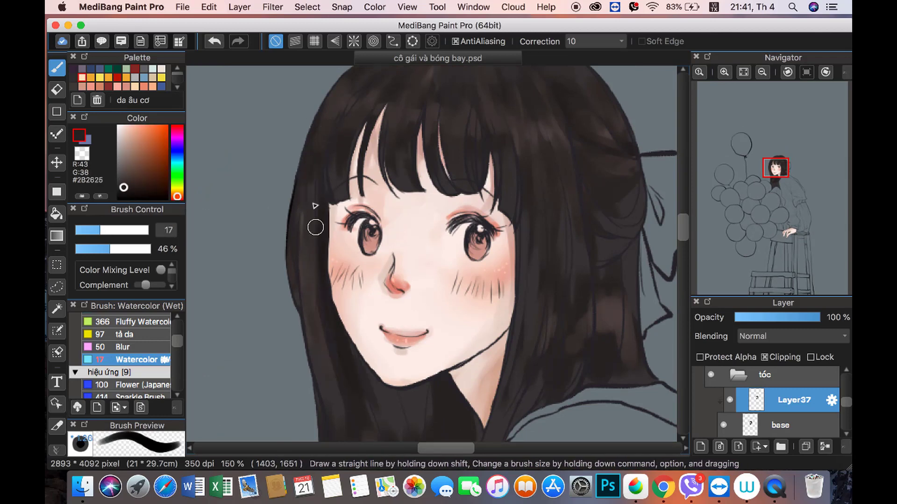
Step: Set the brush to size 17 at 46% opacity and sample lighter and darker crown hair tones
mouse_move(776, 167)
left_mouse_down()
mouse_move(781, 174)
mouse_move(784, 159)
left_mouse_up()
left_click(490, 214, "alt")
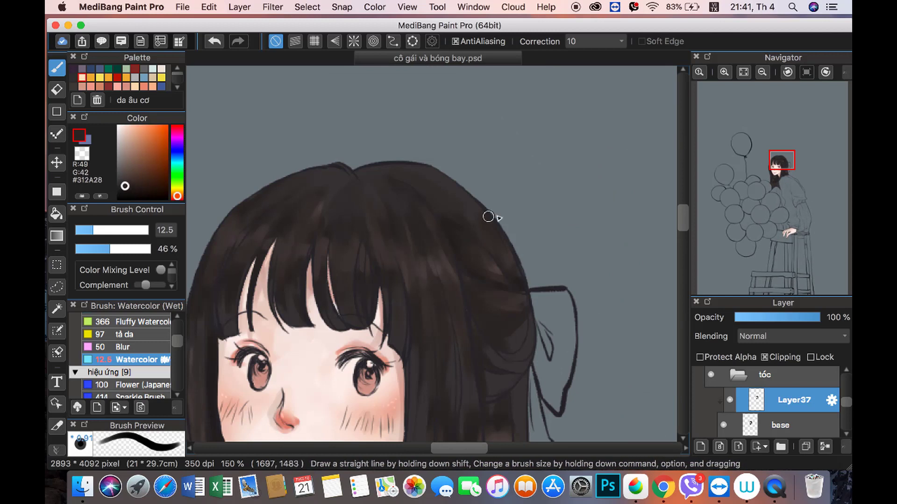
left_click(344, 243, "alt")
left_click(109, 236)
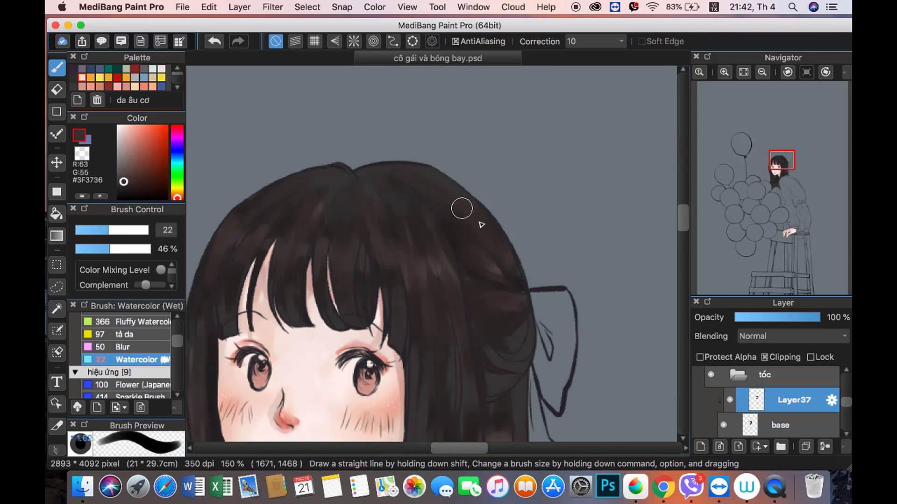
left_click(139, 249)
left_click(359, 264, "alt")
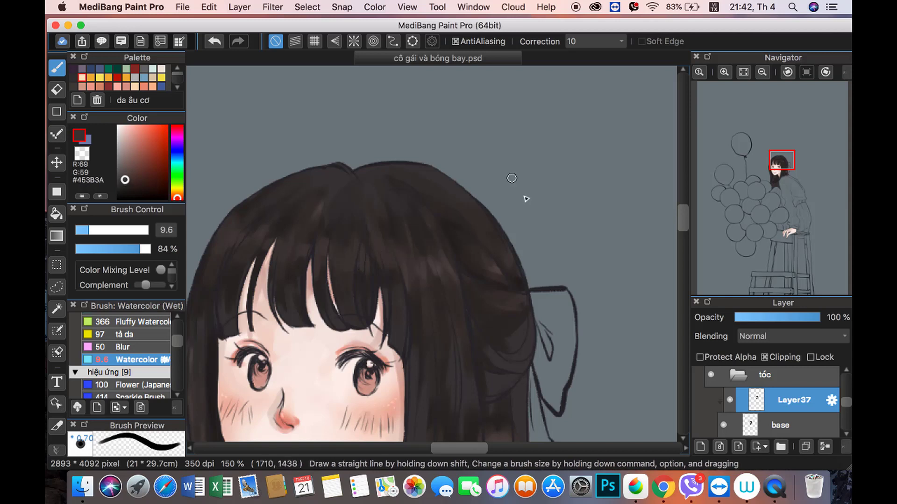
left_click(478, 225, "alt")
left_click(498, 243, "alt")
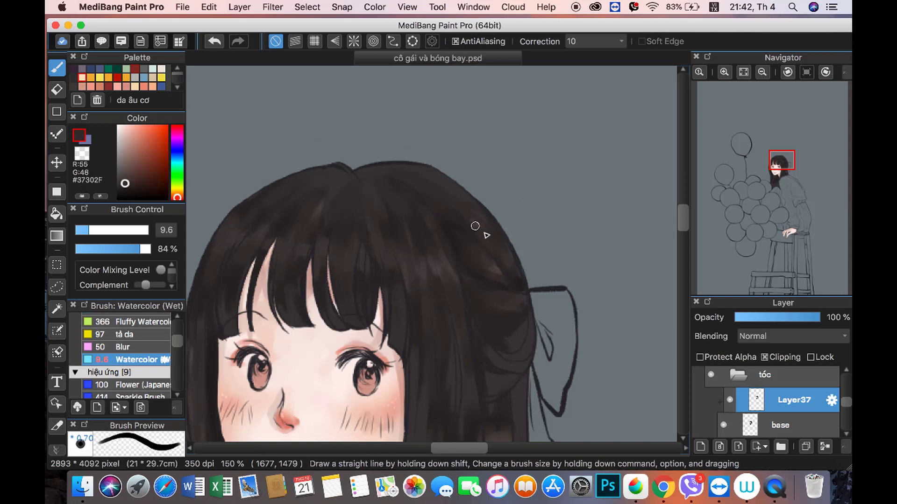
scroll(473, 294, "down", 3)
left_click(474, 289, "alt")
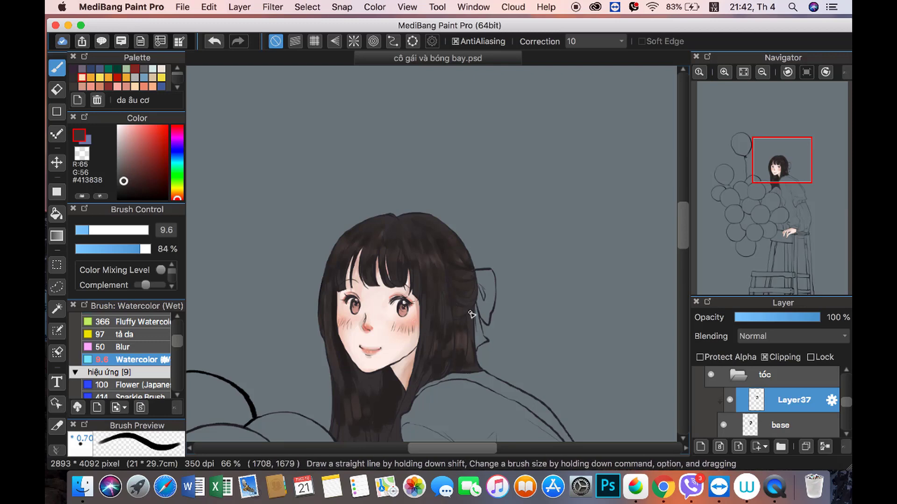
Step: Sample dark hair tones around the face and shrink the Watercolor (Wet) brush
left_click(451, 334, "alt")
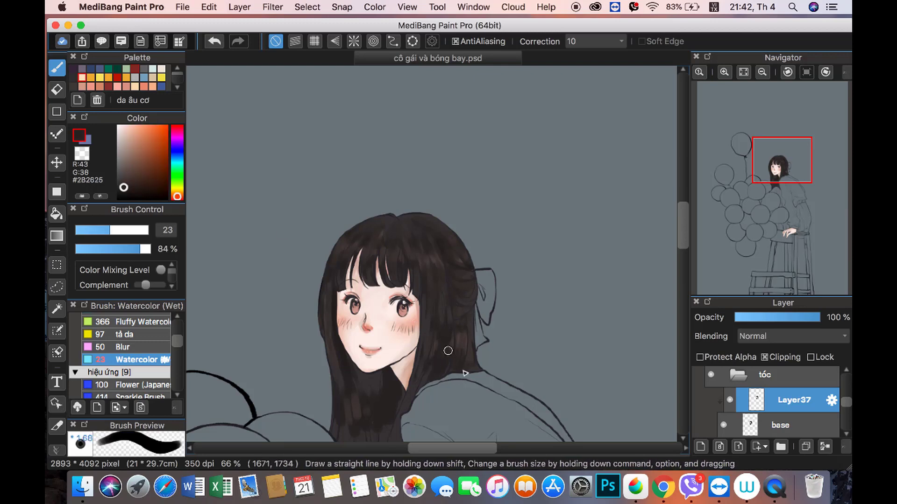
left_click(411, 369, "alt")
scroll(427, 264, "up", 4)
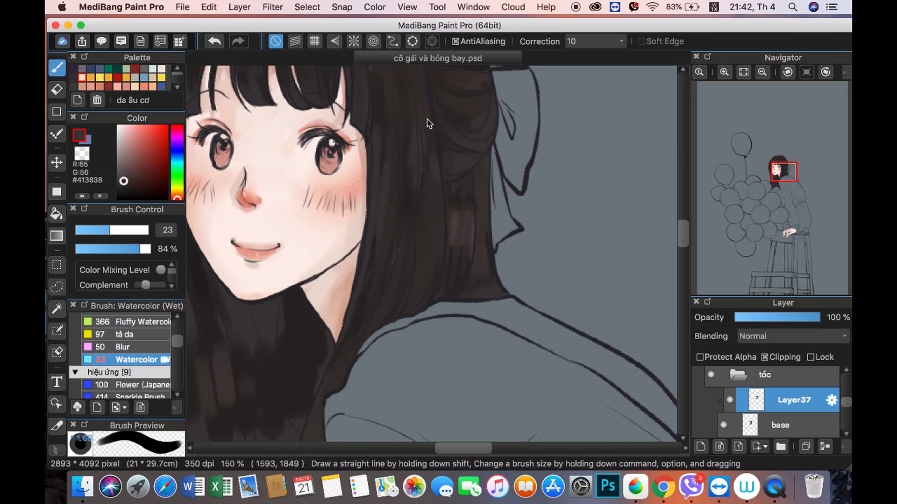
left_click(411, 222, "alt")
left_click(124, 185)
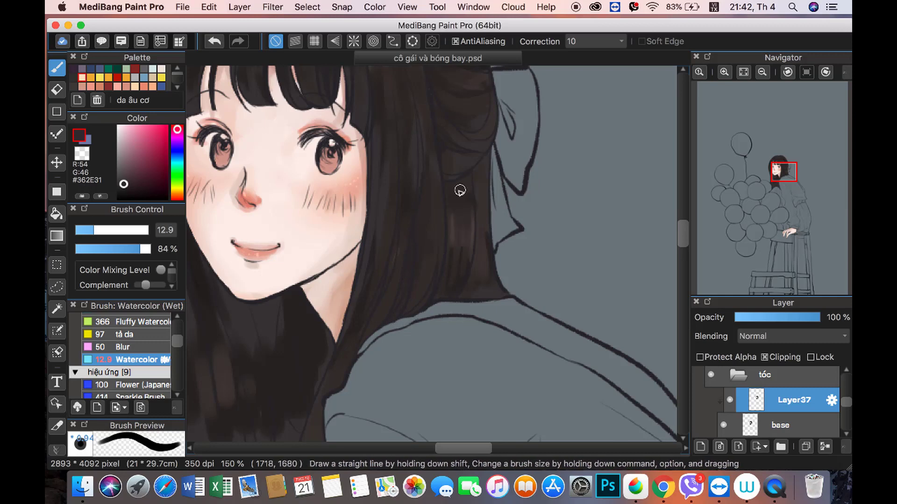
scroll(474, 303, "down", 1)
scroll(474, 302, "down", 1)
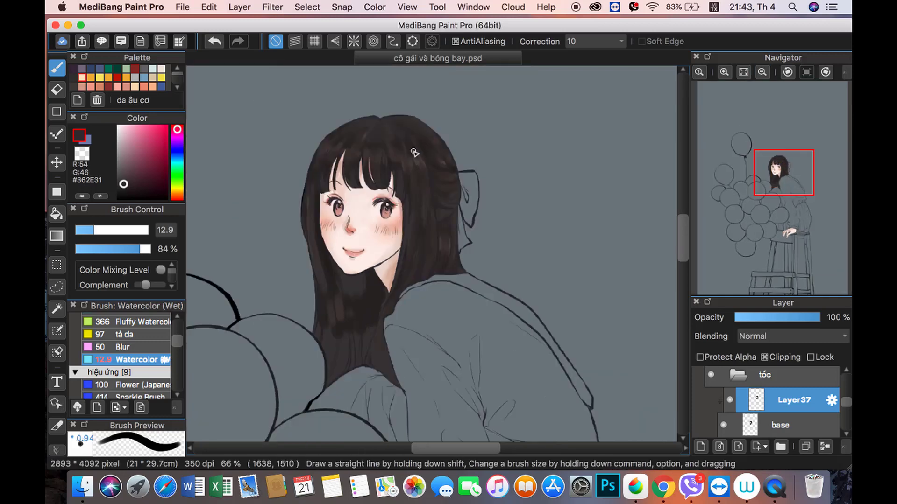
left_click(395, 295, "alt")
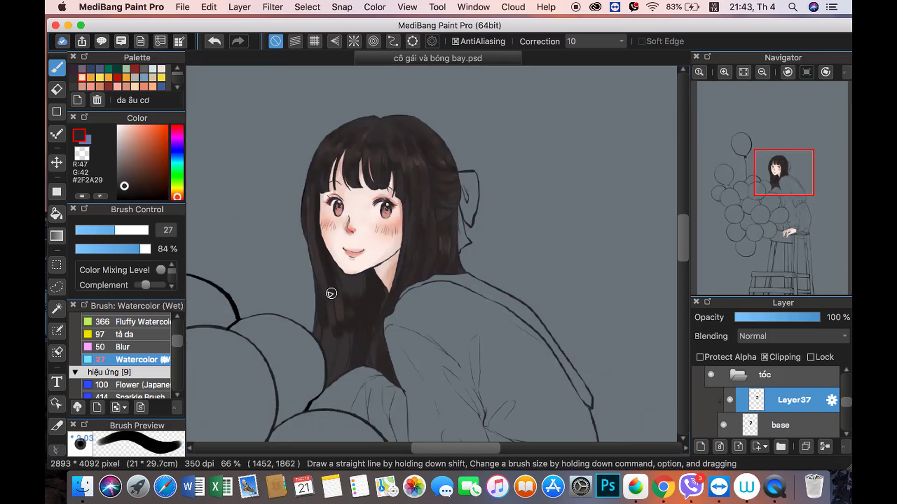
Step: Softly erase the hair below the chin with transparent colour, then return to colour
key("e")
key("b")
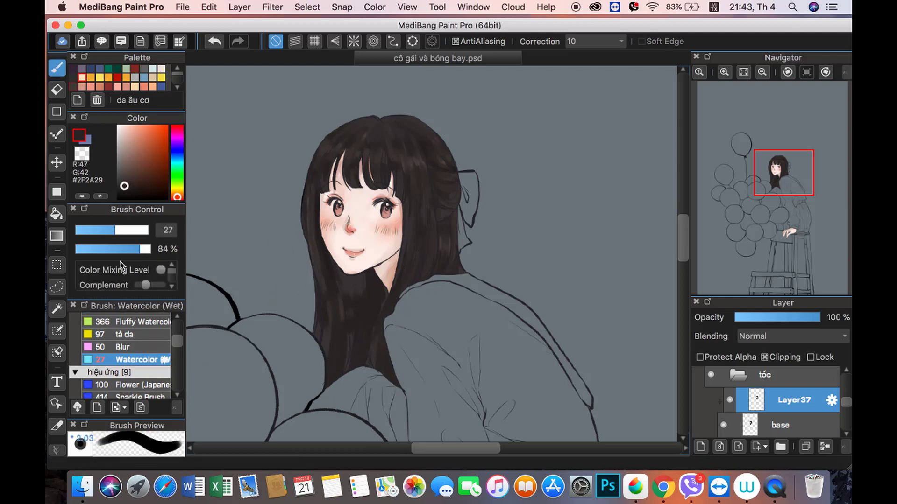
left_click_drag(366, 284, 365, 360)
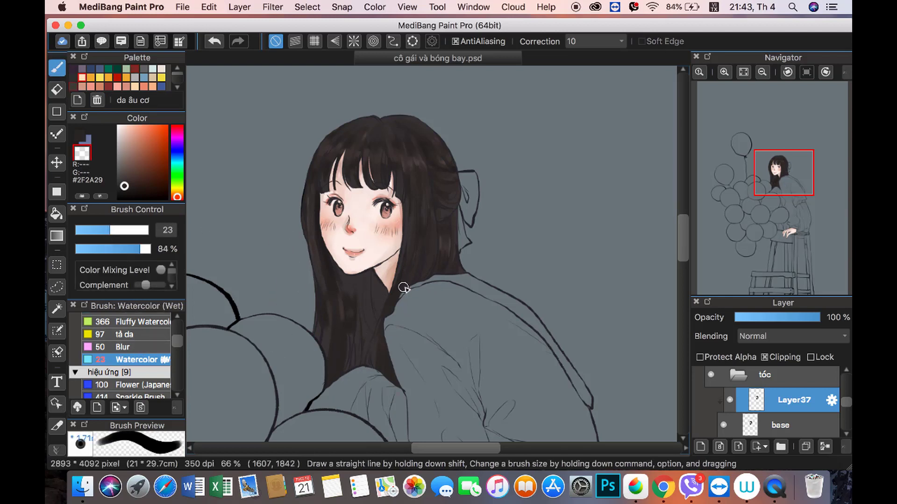
scroll(430, 256, "up", 1)
key("x")
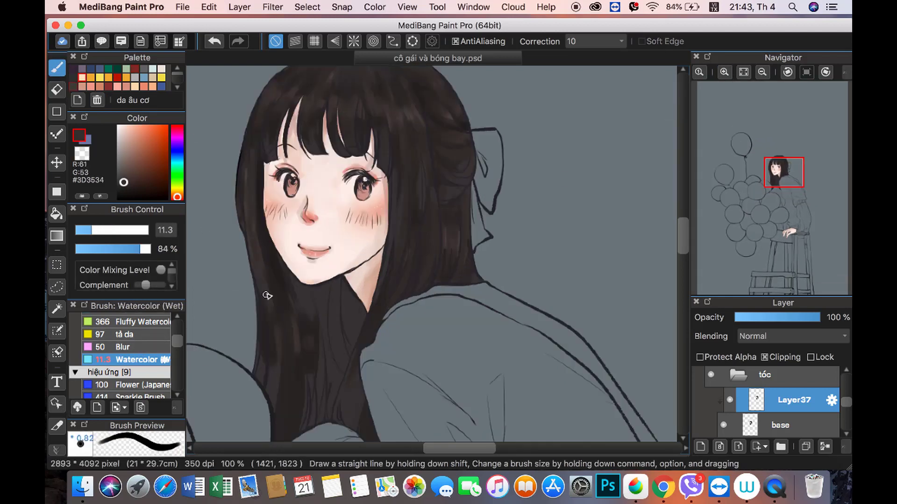
Step: Paint brown strands down the long hair using sampled dark, light and grey-brown tones
left_click(376, 123, "alt")
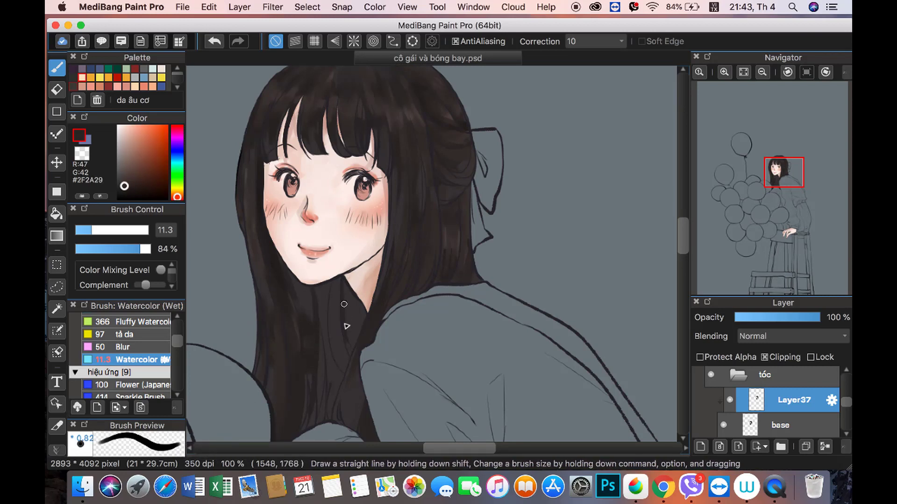
left_click_drag(344, 329, 304, 387)
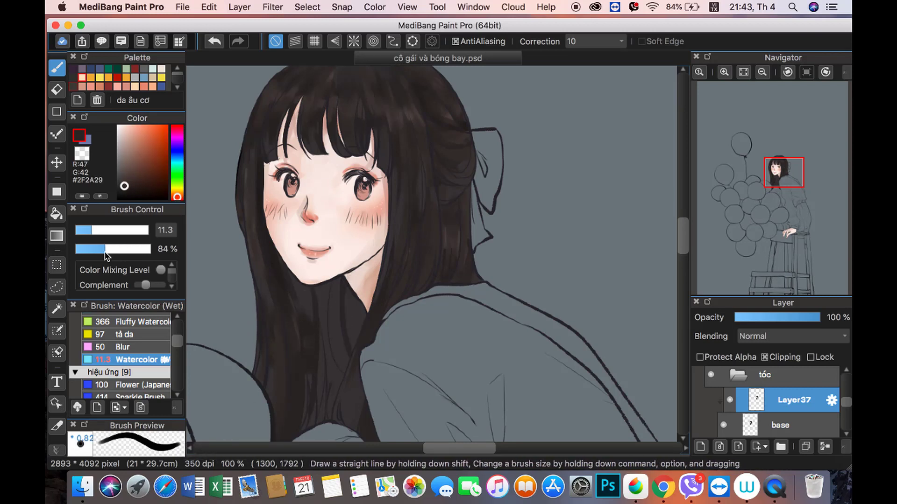
left_click(395, 107, "alt")
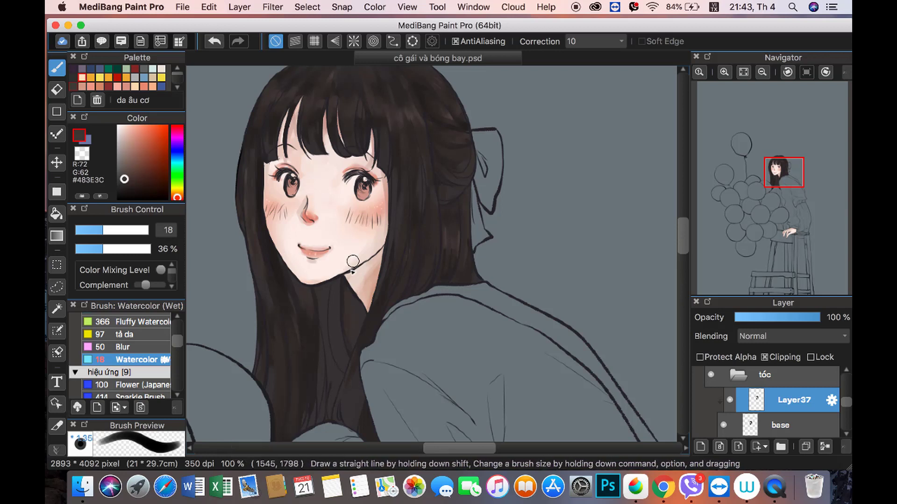
left_click(344, 341, "alt")
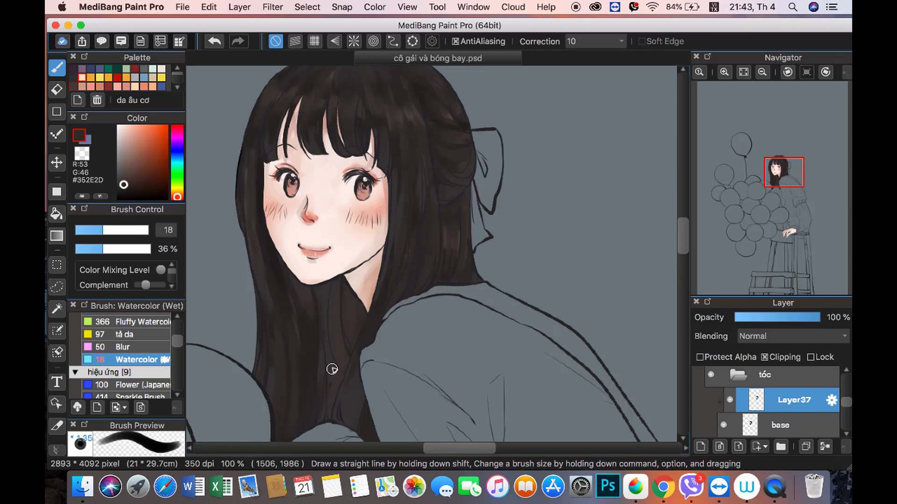
left_click(452, 167, "alt")
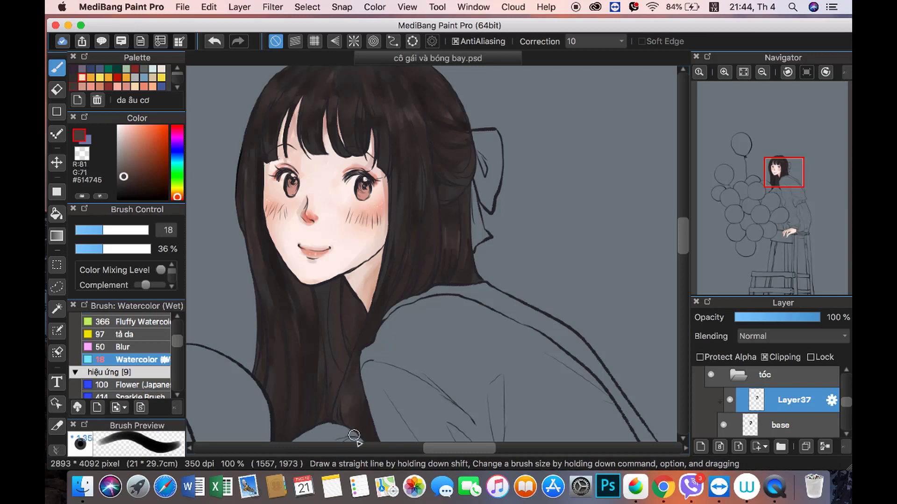
left_click(122, 167)
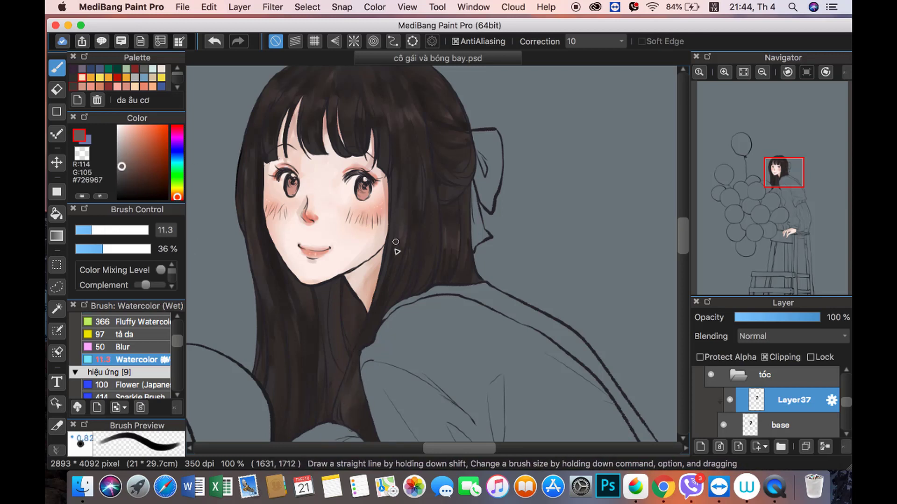
left_click(743, 72)
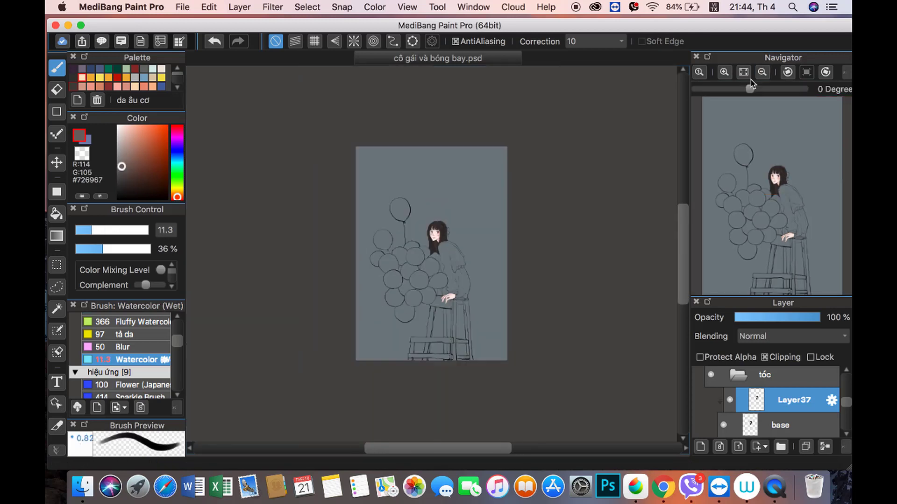
Step: Add Layer38 above Layer37 and switch to the Airbrush
left_click_drag(766, 196, 763, 159)
left_click(700, 446)
left_click(125, 145)
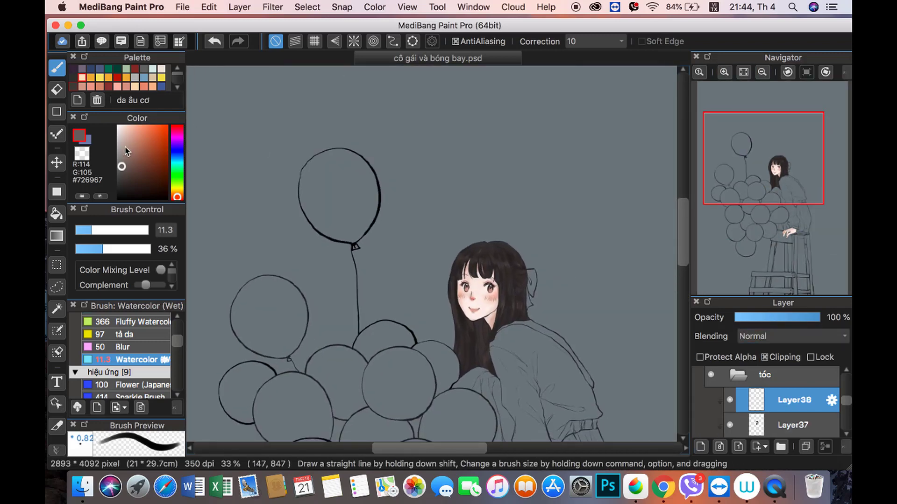
scroll(161, 334, "up", 4)
left_click(165, 342)
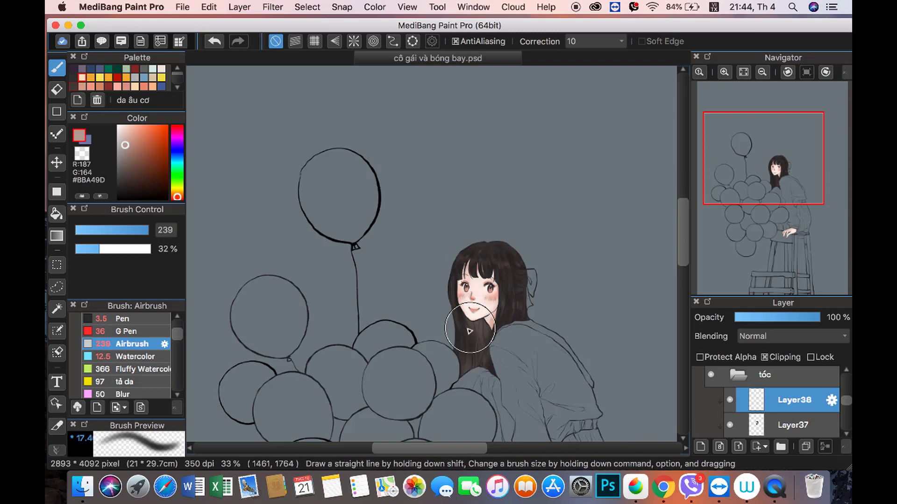
Step: Airbrush the hair with mid and deep brown tones, resizing the airbrush to a large soft tip
scroll(457, 232, "up", 2)
scroll(457, 232, "up", 1)
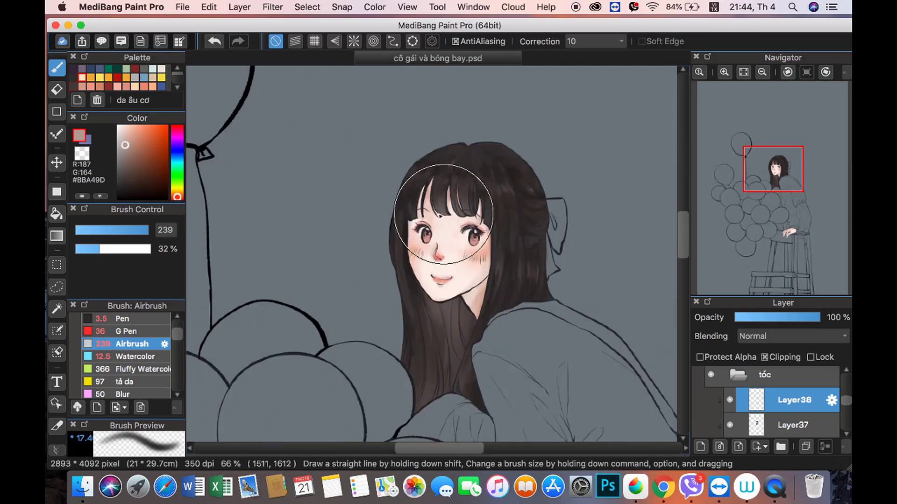
left_click_drag(147, 230, 139, 230)
left_click(127, 171)
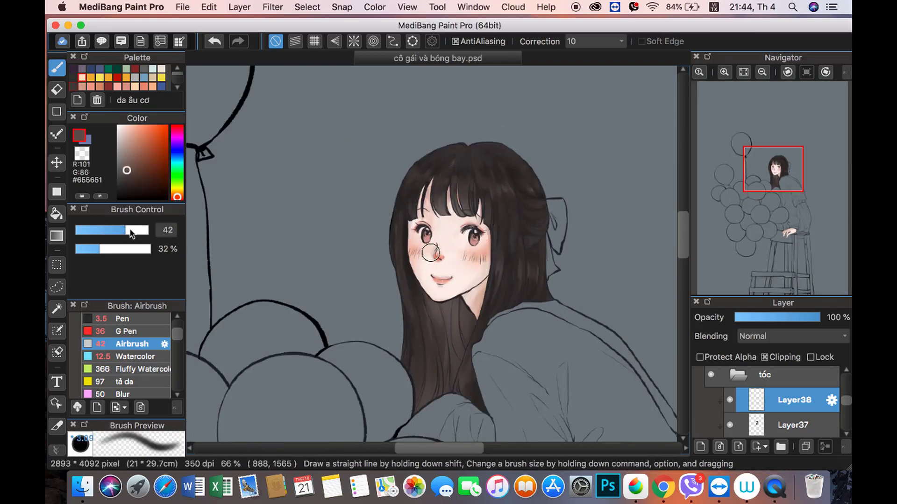
left_click_drag(483, 141, 509, 149)
left_click(135, 182)
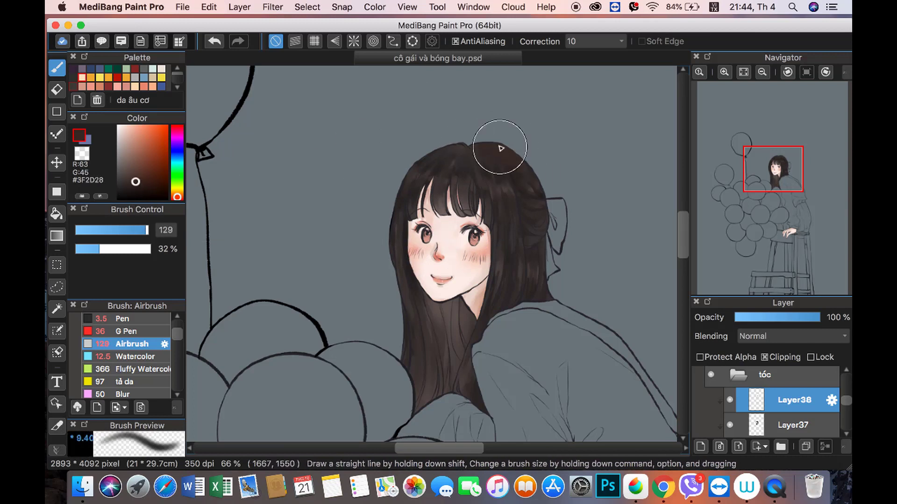
key("c")
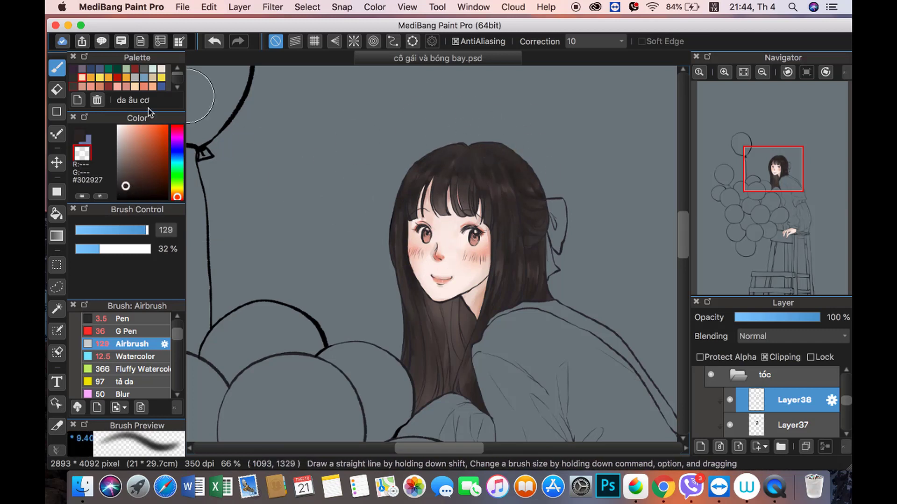
left_click(762, 72)
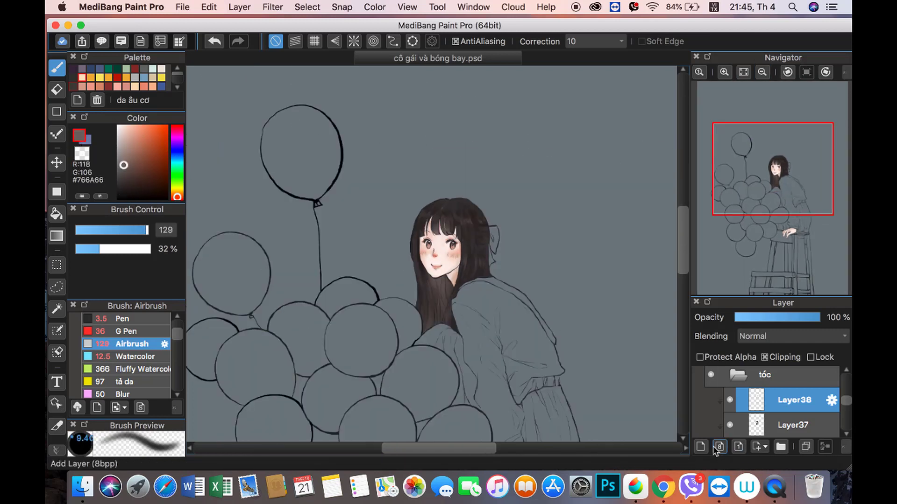
Step: Add a new layer named 'bs' with Dodge blending
left_click(700, 446)
left_click(826, 402)
type("bs")
key("Return")
scroll(360, 191, "up", 3)
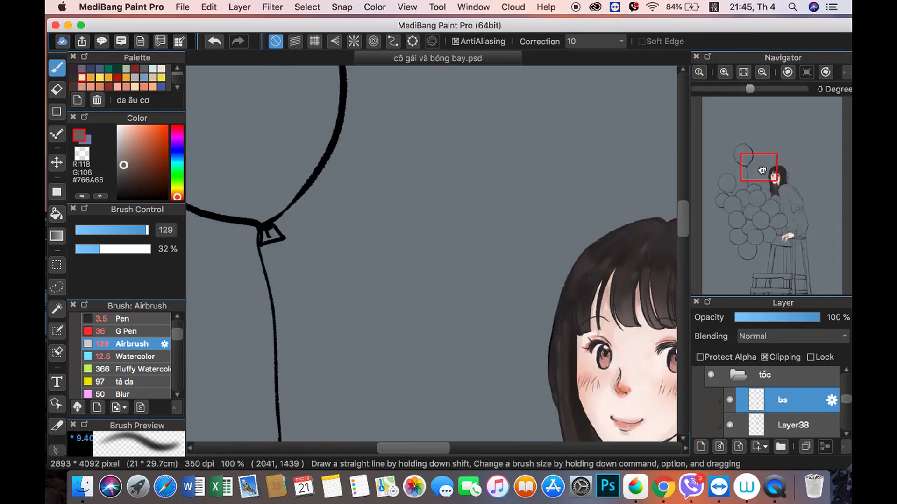
left_click(789, 336)
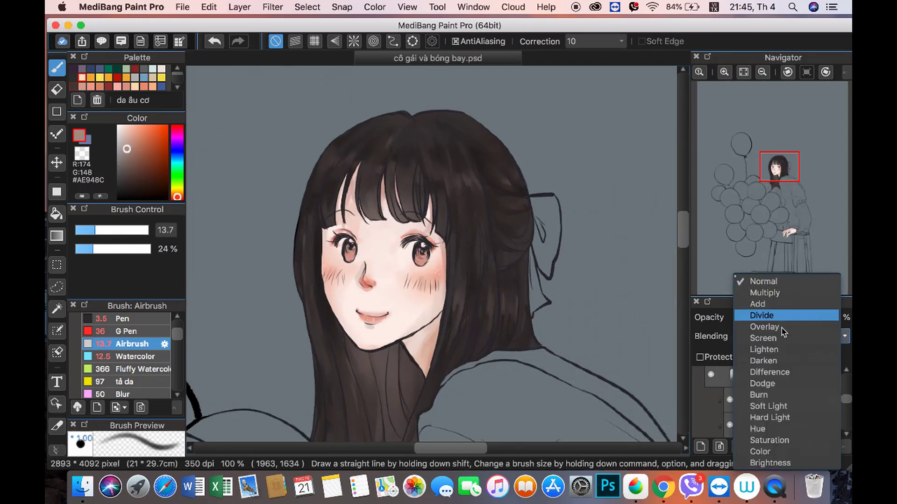
left_click(766, 383)
Step: Lower the bs layer opacity and paint warm Watercolor highlights across the top of the hair
scroll(355, 119, "up", 2)
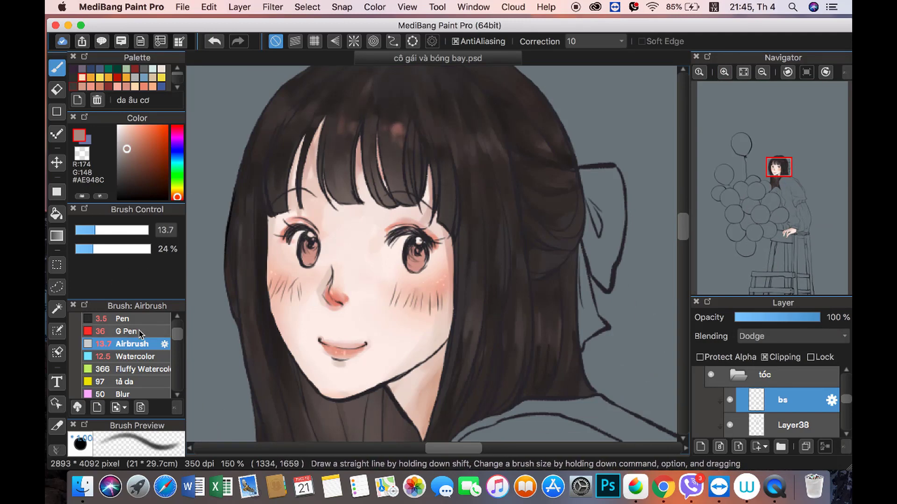
left_click(136, 356)
left_click(772, 317)
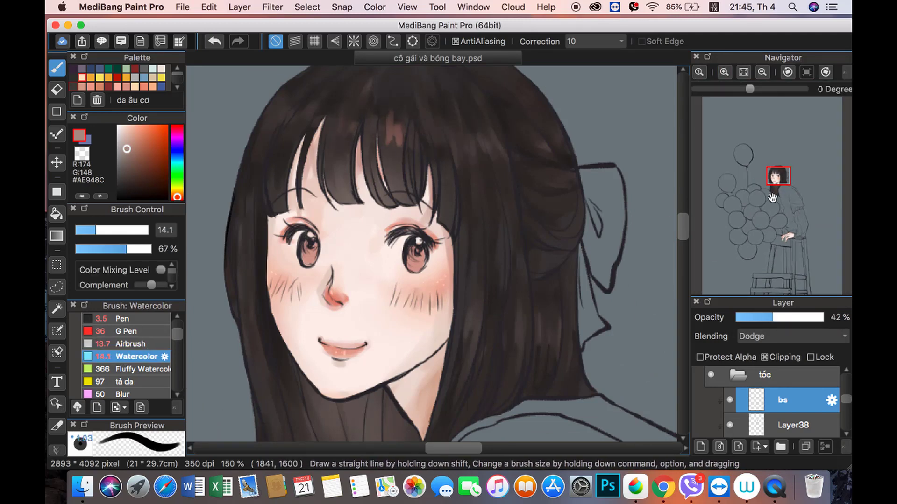
left_click_drag(773, 198, 768, 187)
mouse_move(374, 205)
left_mouse_down()
mouse_move(571, 200)
mouse_move(384, 168)
mouse_move(577, 201)
mouse_move(623, 188)
left_mouse_up()
Step: Erase excess highlight across the crown and bangs with a smaller transparent-colour brush
key("bracketleft")
key("bracketleft")
key("bracketleft")
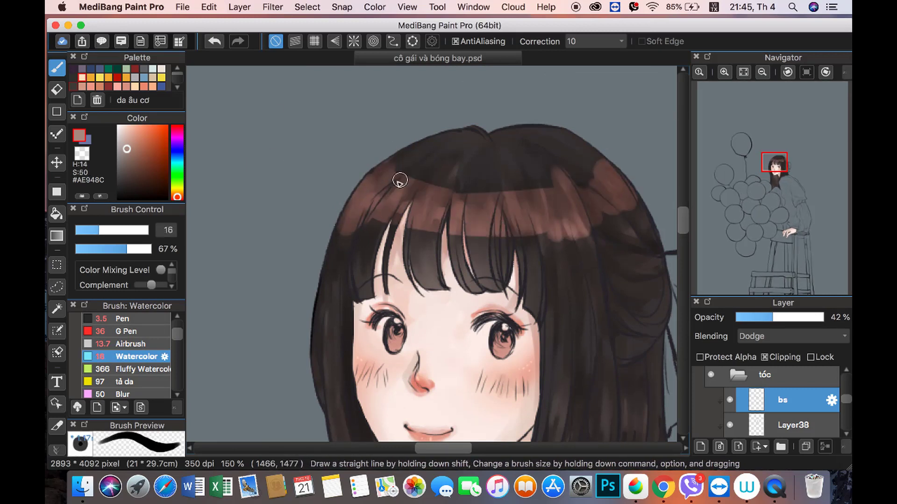
left_click(80, 154)
mouse_move(388, 173)
left_mouse_down()
mouse_move(373, 202)
mouse_move(440, 194)
mouse_move(428, 222)
mouse_move(471, 187)
mouse_move(468, 236)
mouse_move(493, 191)
left_mouse_up()
left_click_drag(512, 194, 493, 248)
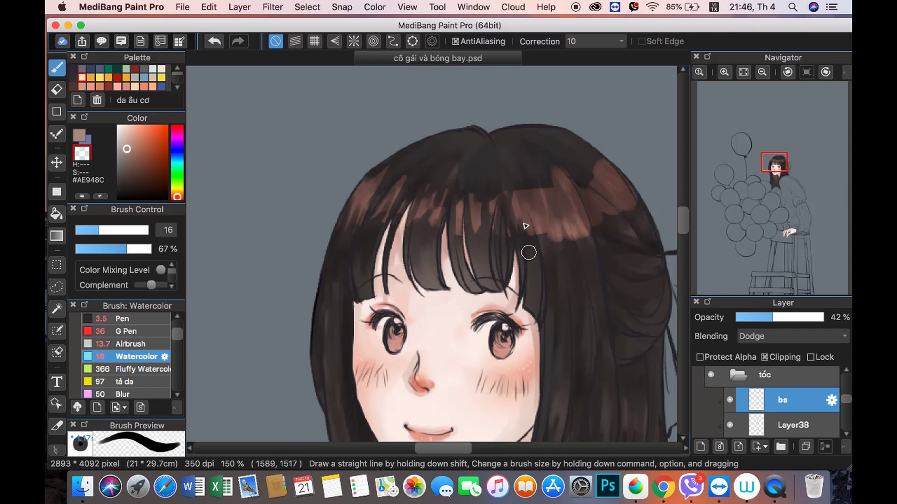
mouse_move(542, 182)
left_mouse_down()
mouse_move(520, 187)
mouse_move(540, 166)
mouse_move(561, 226)
mouse_move(615, 206)
mouse_move(625, 217)
left_mouse_up()
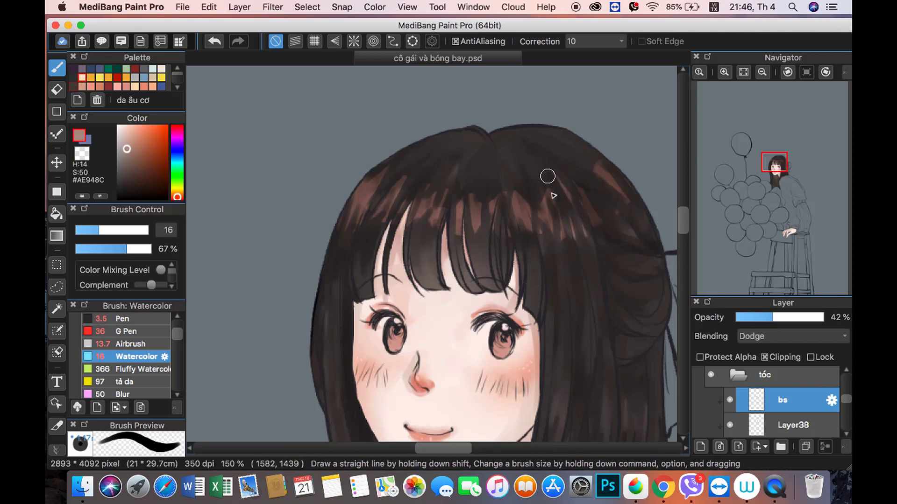
left_click(763, 73)
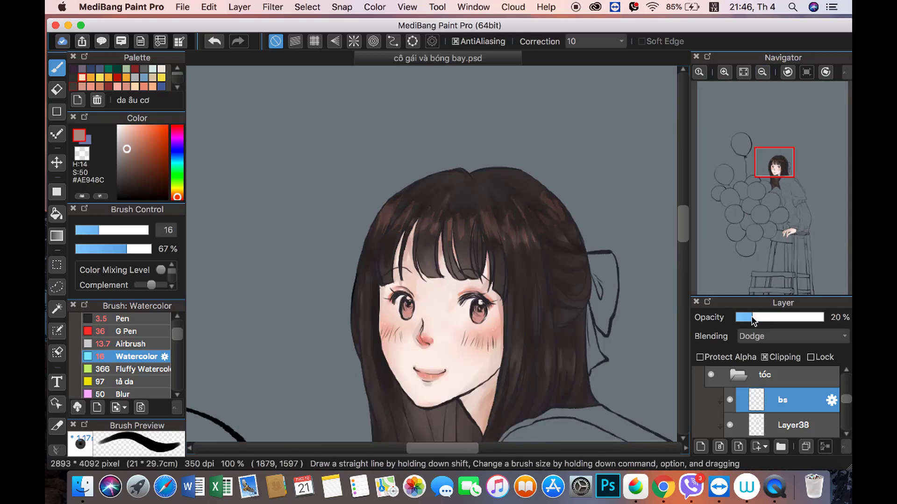
scroll(506, 241, "down", 5)
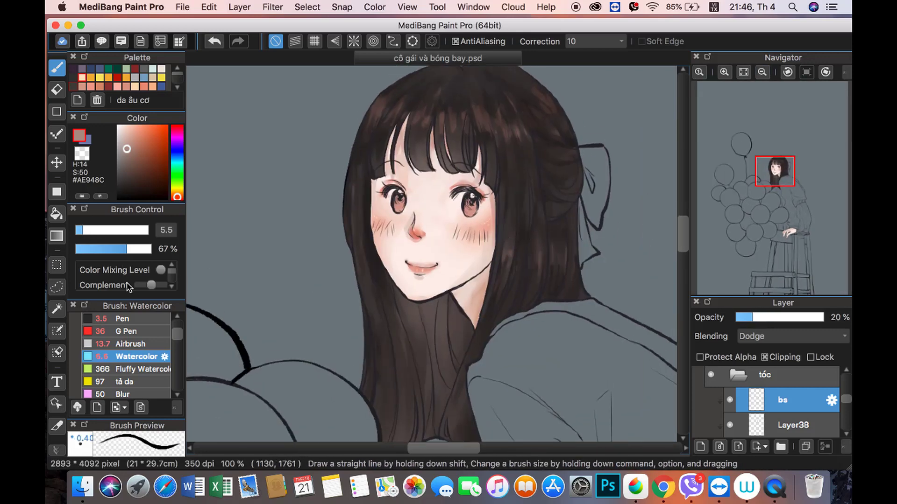
key("p")
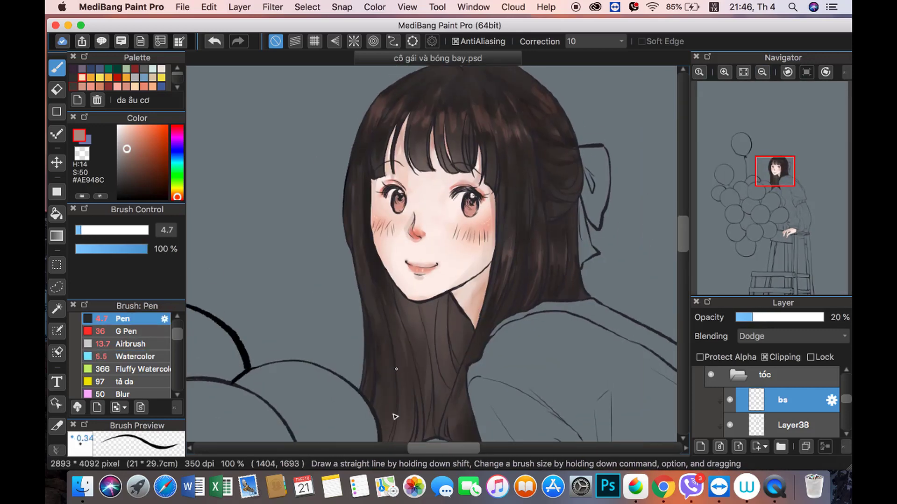
Step: Add a layer above bs, pick a near-black grey, and centre the girl's head
left_click(761, 72)
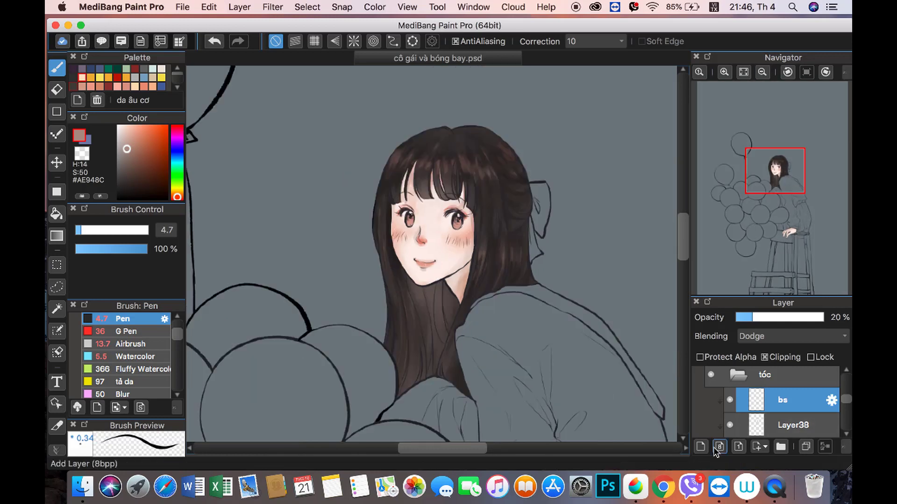
left_click(702, 447)
left_click(389, 257, "alt")
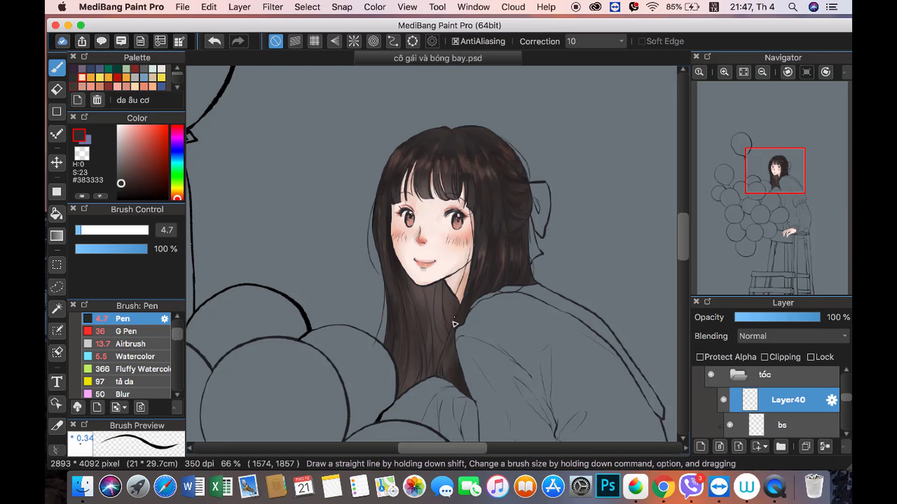
left_click_drag(775, 171, 782, 172)
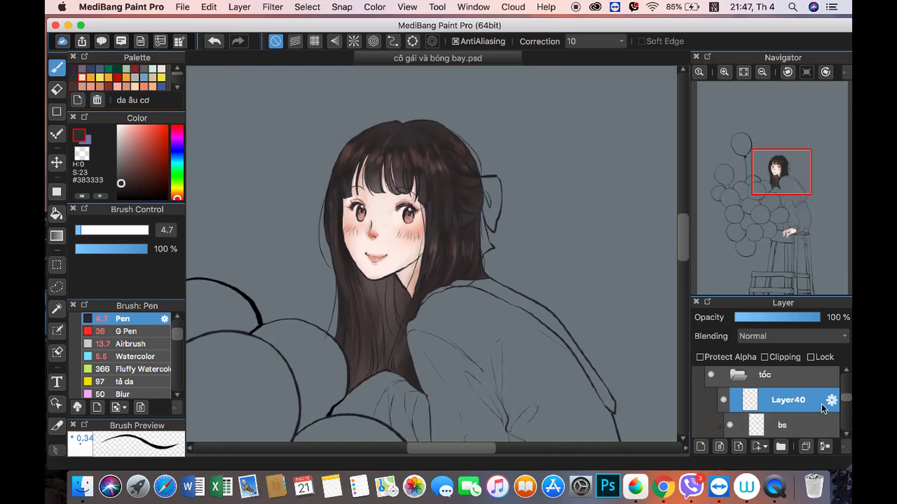
Step: Add another layer named 'nơ' for the bow and zoom in on it
left_click(701, 447)
left_click(831, 401)
type("nơ")
key("Return")
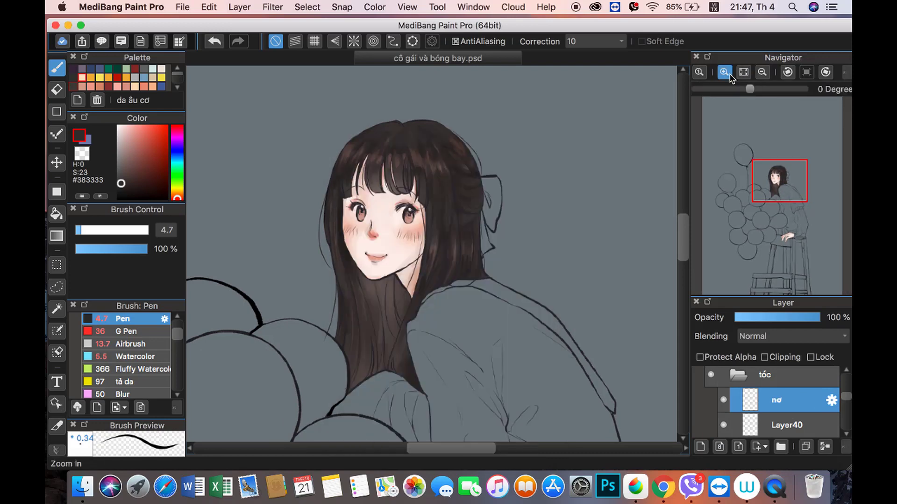
left_click(724, 72)
left_click_drag(790, 174, 784, 169)
Step: Fill the bow in soft yellow with a larger pen and move its layer below Layer40
left_click(175, 183)
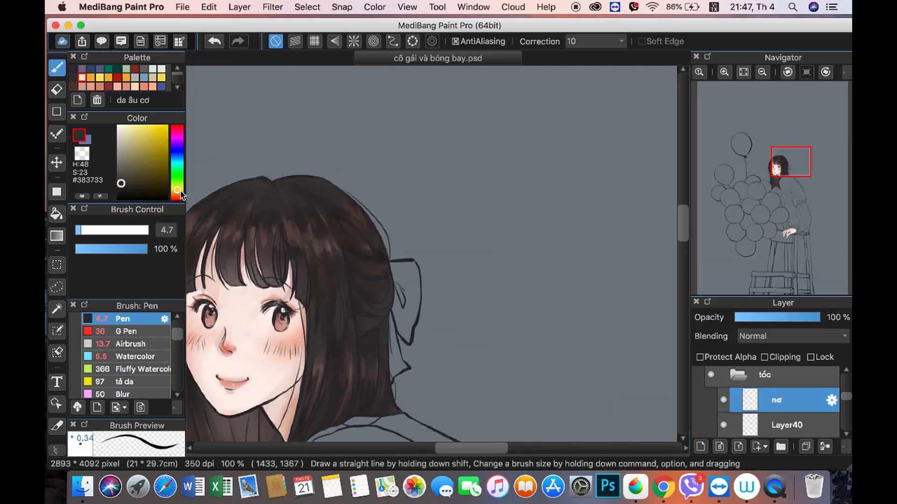
left_click(137, 128)
left_click(111, 229)
left_click_drag(410, 290, 410, 311)
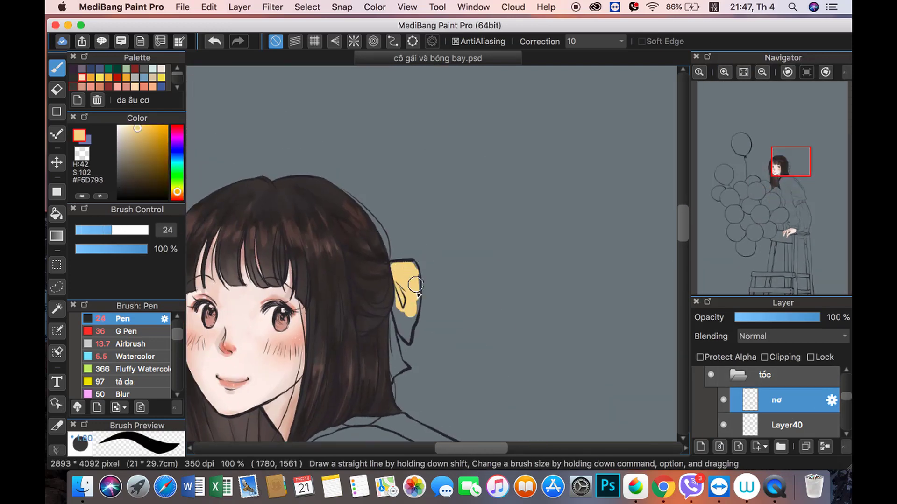
scroll(406, 326, "up", 5)
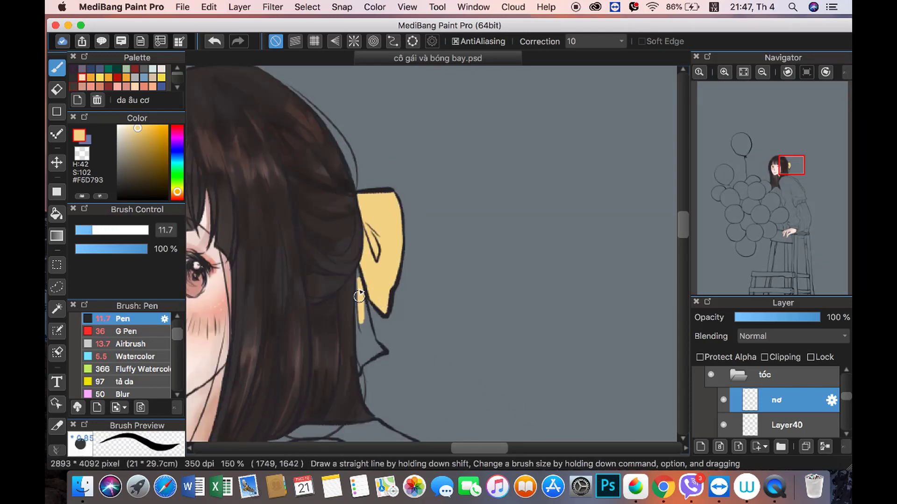
key("ctrl+Down")
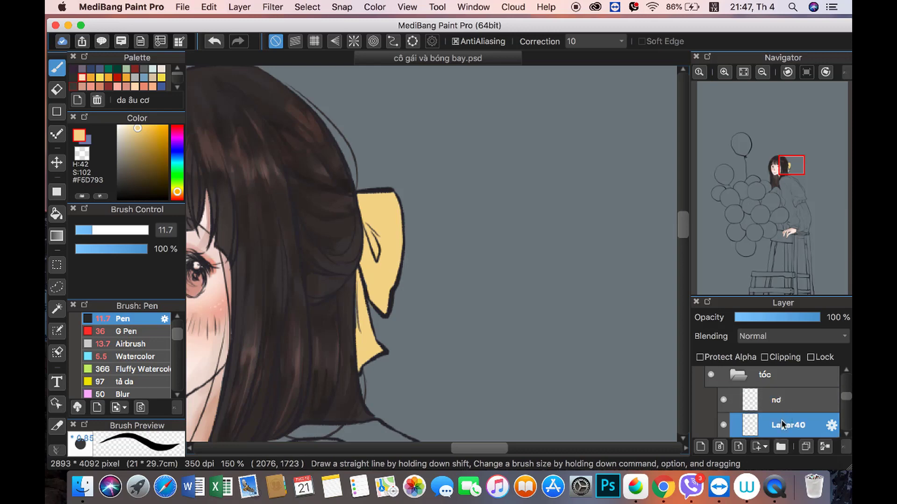
Step: Add a clipped layer above the bow and try beige and lighter yellow tones
left_click(743, 73)
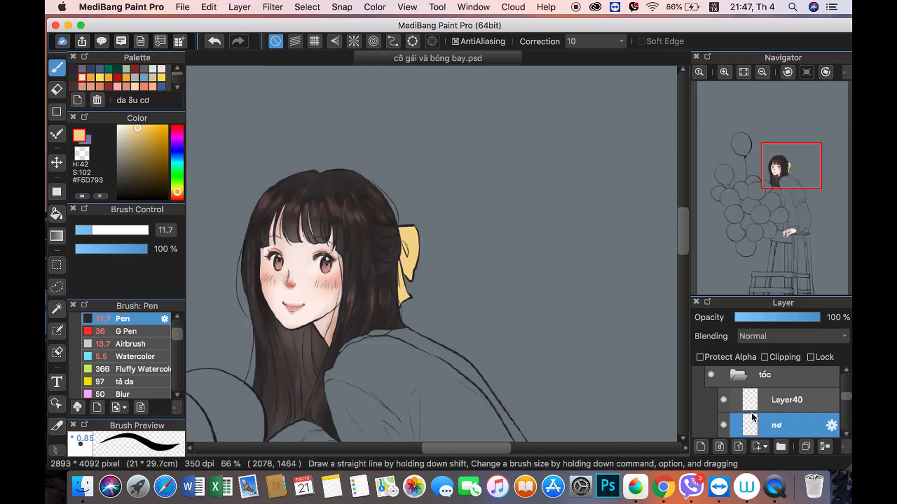
key("ctrl+shift+n")
left_click(744, 72)
left_click(126, 143)
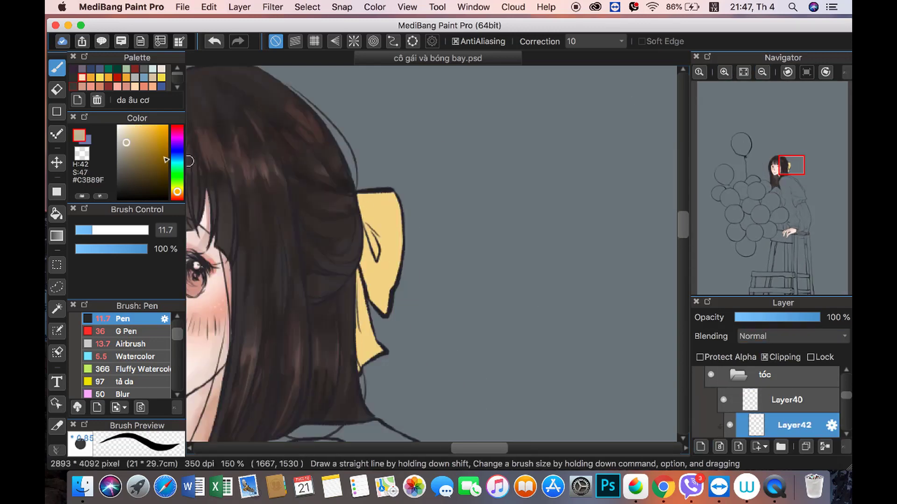
left_click(137, 129)
Step: Shade the bow folds with a darker tan (#8A7B5A) using the Watercolor brush at 5.9
left_click(144, 357)
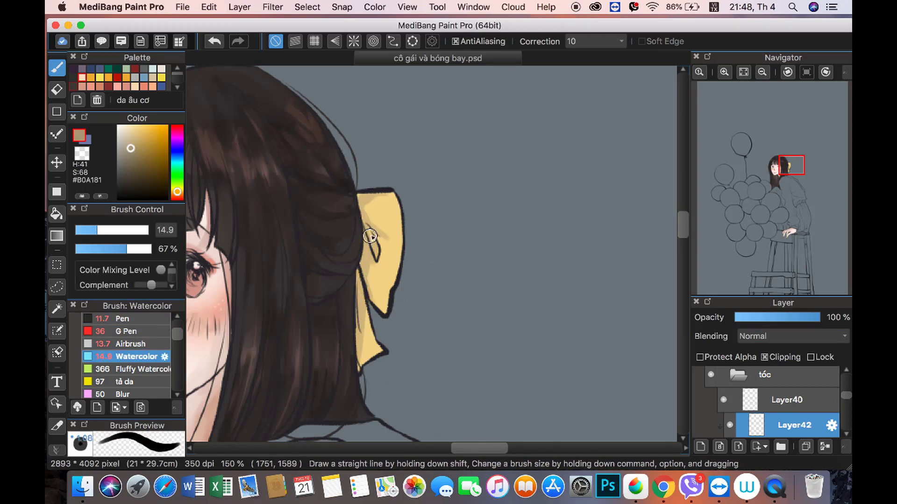
left_click(385, 236, "alt")
left_click_drag(392, 236, 386, 236)
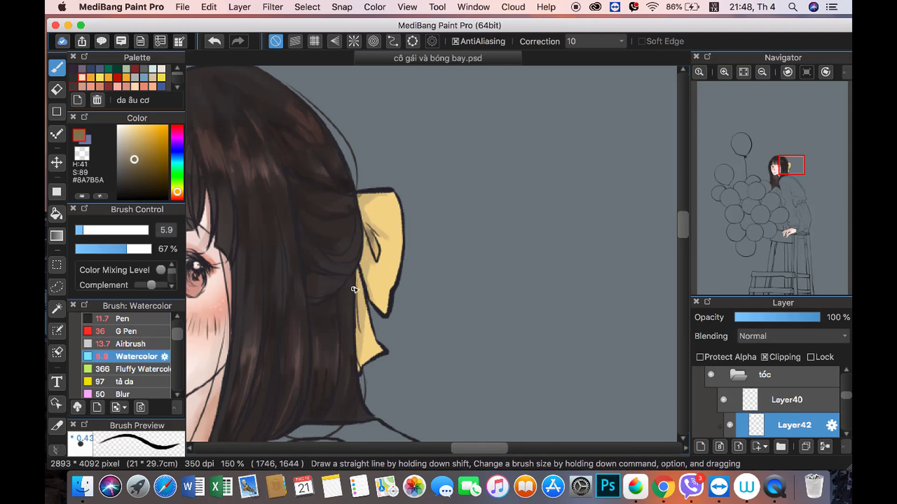
left_click(762, 72)
left_click(760, 182)
left_click(761, 72)
Step: Sample the shirt's off-white #FFFCF9 from the flat colour base layer, then select the base layer
left_click(765, 200)
left_click(741, 380)
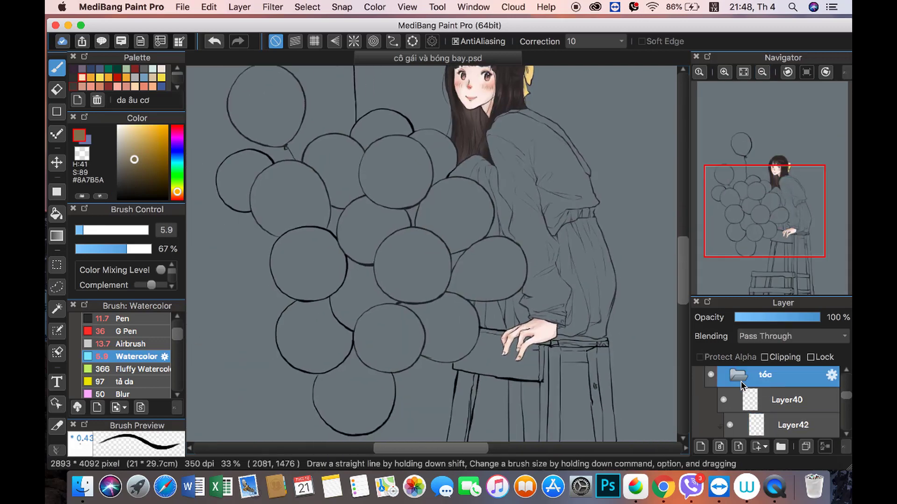
left_click(711, 425)
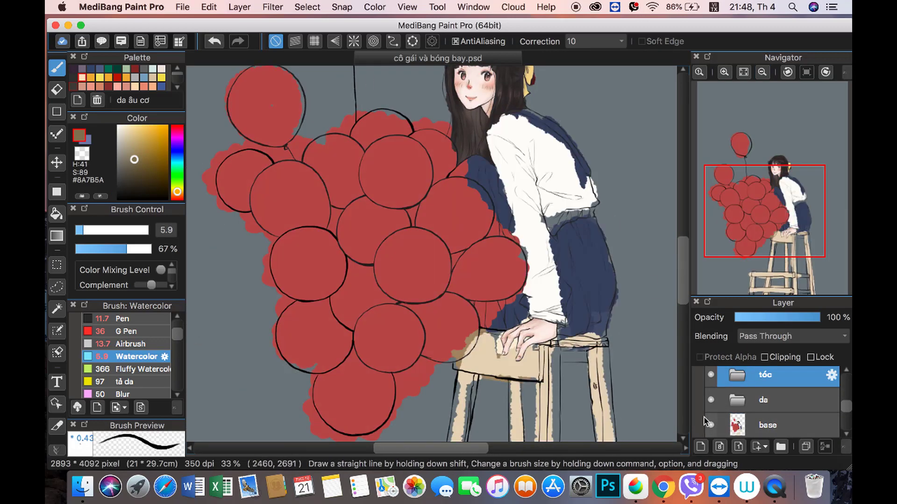
left_click(711, 399)
left_click(711, 425)
left_click(771, 425)
Step: Create a 'trang phục' folder above the base with an 'áo' subfolder inside it
left_click(711, 399)
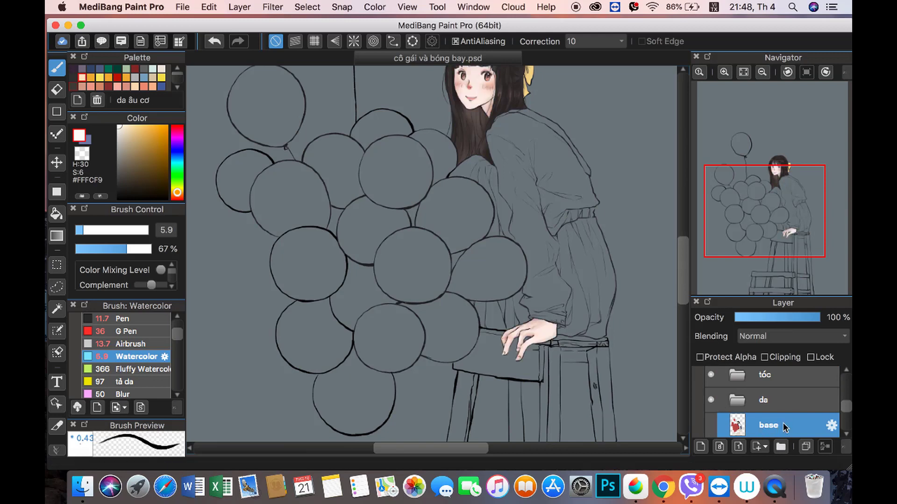
left_click(781, 447)
left_click(832, 401)
type("trang phuc")
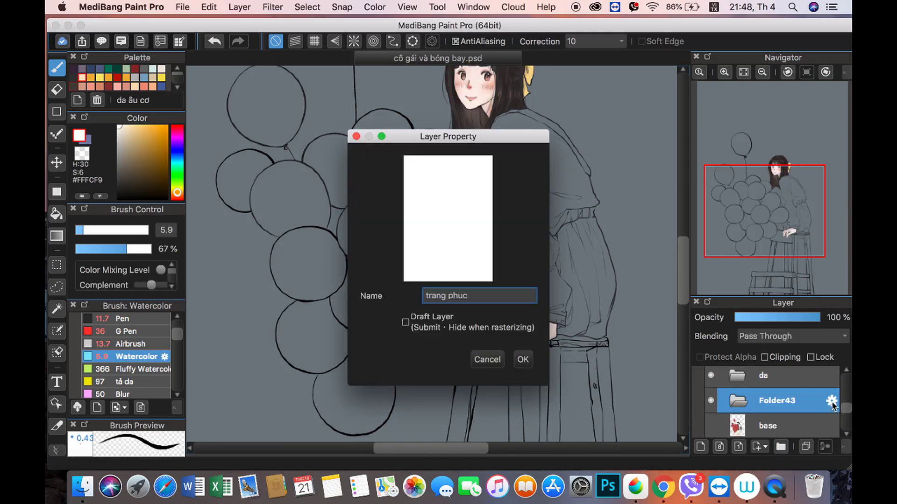
key("Return")
key("g")
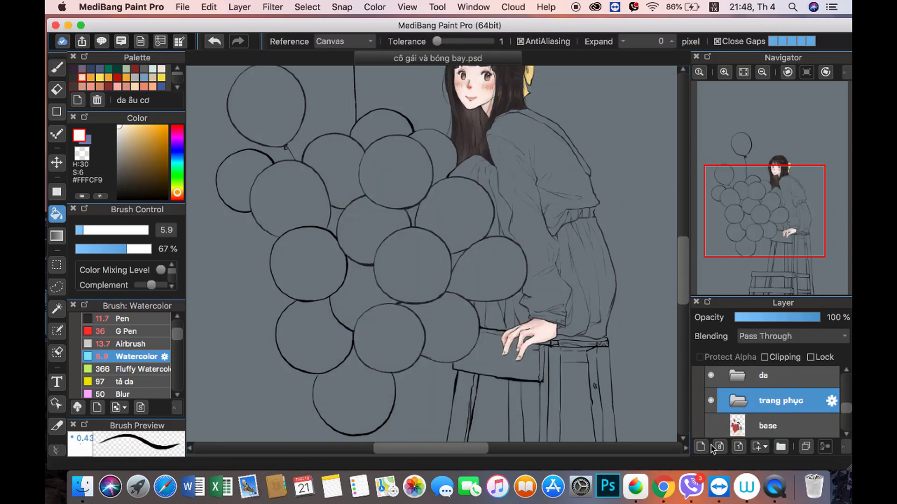
left_click(781, 447)
left_click_drag(794, 401, 794, 426)
left_click(832, 426)
type("áo")
key("Return")
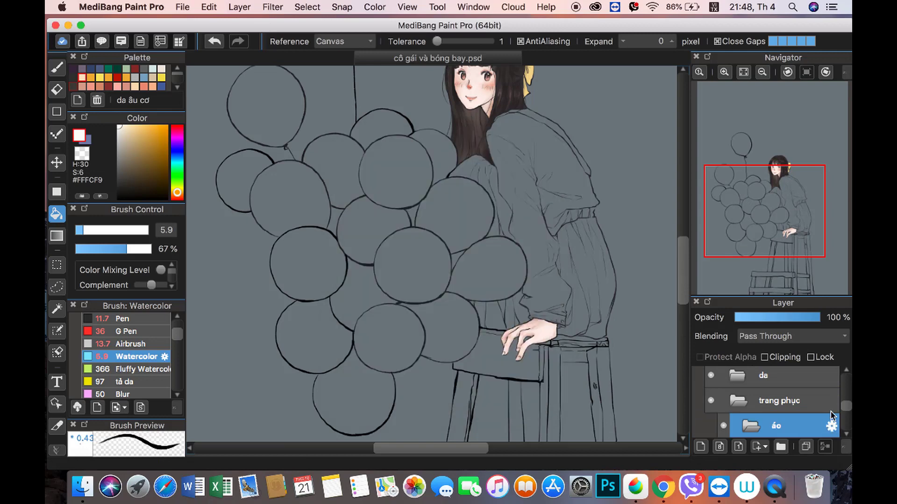
Step: Add a new layer in 'áo' and bucket-fill the shirt's sleeve, body and cuff with #FFFCF9
scroll(467, 234, "right", 5)
key("ctrl+shift+n")
left_click(465, 198)
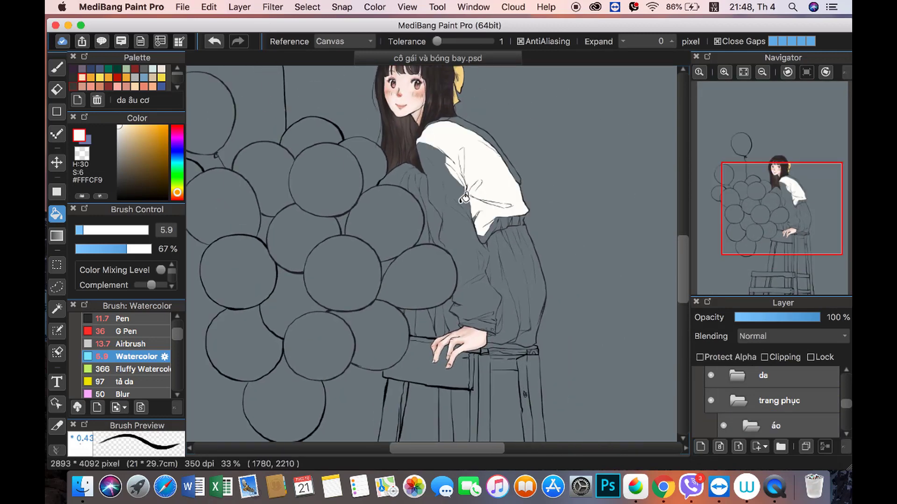
left_click(469, 234)
left_click(485, 285)
Step: Set up the Pen with transparent colour at size 21 and undo a stray white patch at the cuff
key("ctrl+plus")
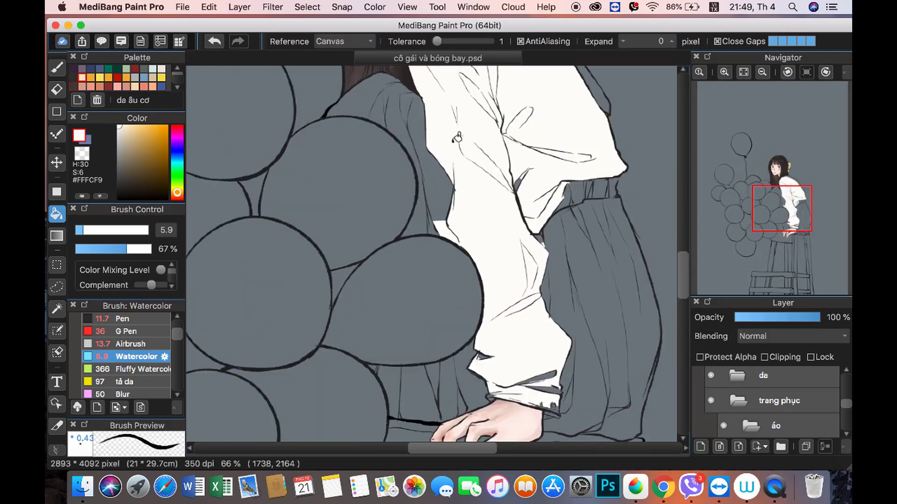
left_click(56, 68)
left_click(81, 154)
left_click(122, 318)
left_click(95, 230)
left_click_drag(94, 231, 106, 231)
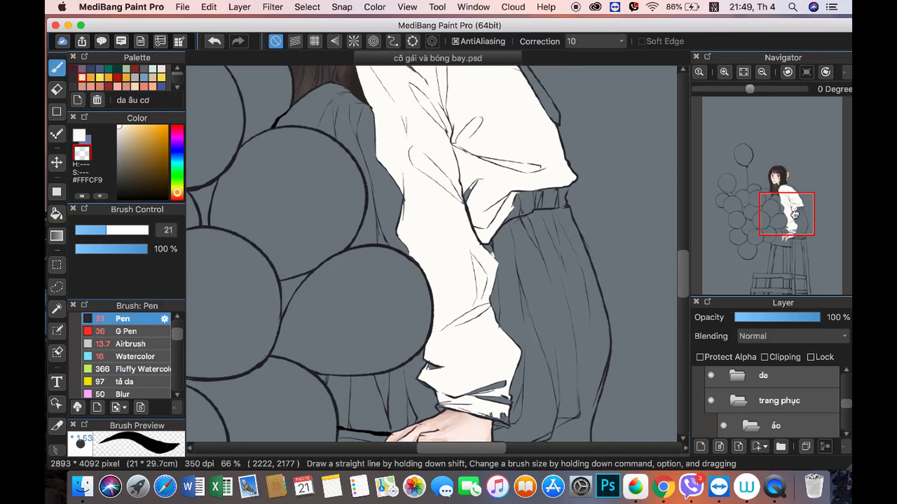
left_click_drag(454, 241, 331, 235)
key("x")
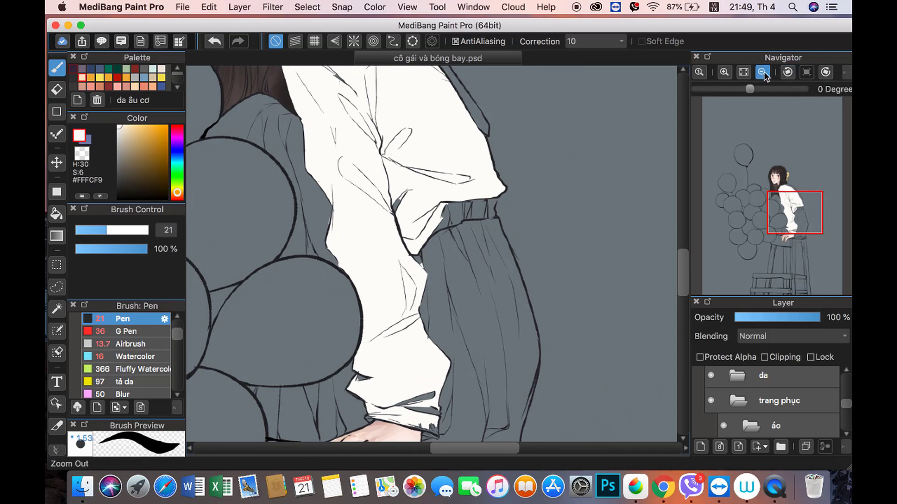
left_click(762, 72)
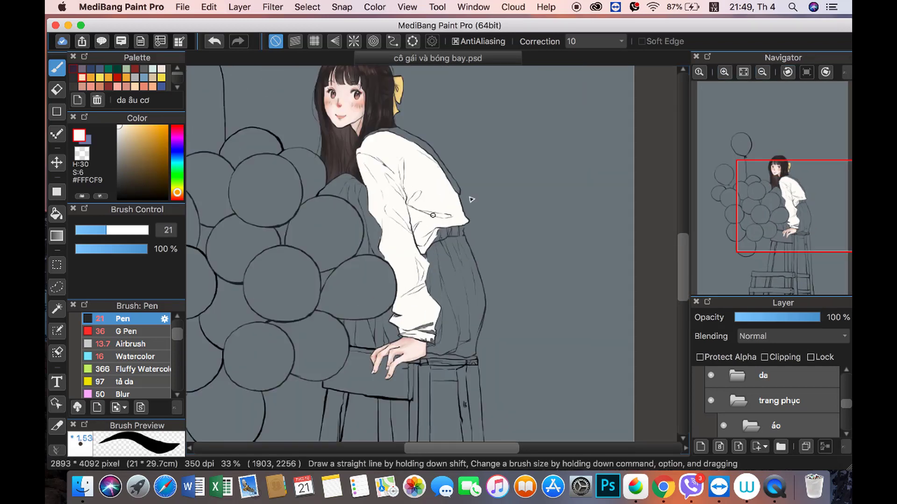
scroll(426, 218, "up", 2)
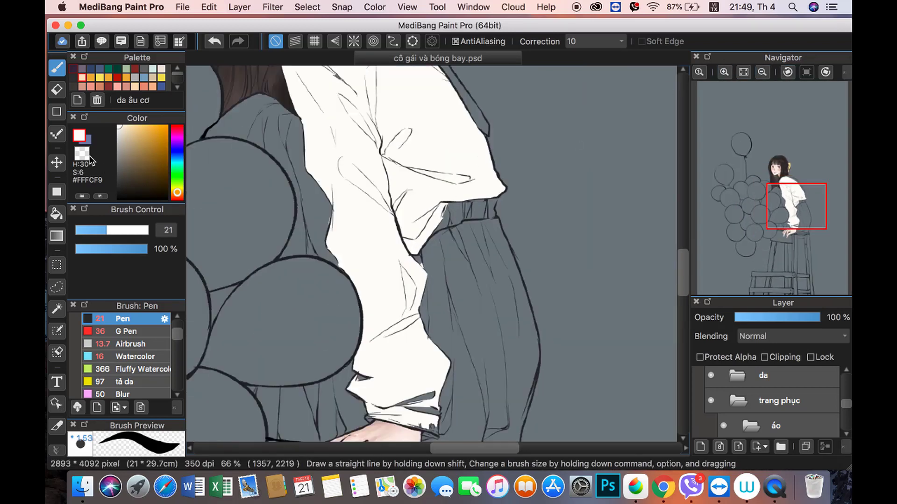
key("ctrl+z")
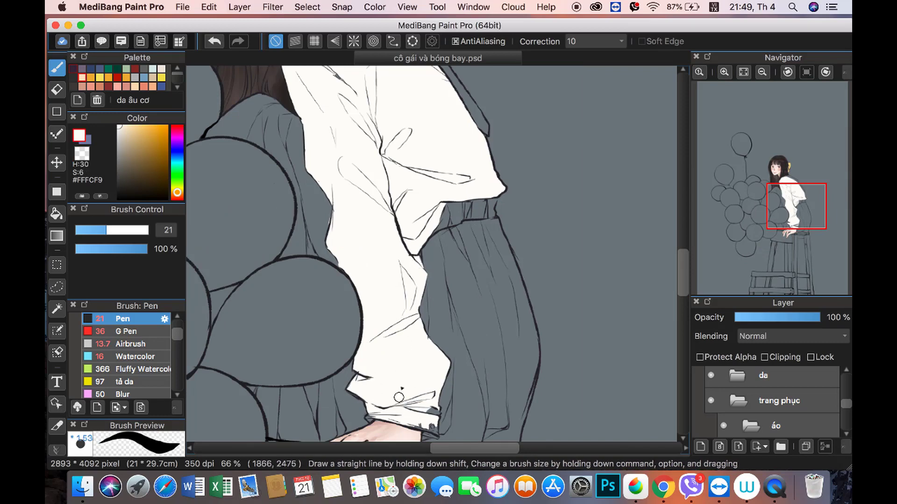
Step: Paint off-white along the shirt's shoulder outline to clean up its edge
scroll(399, 397, "up", 2)
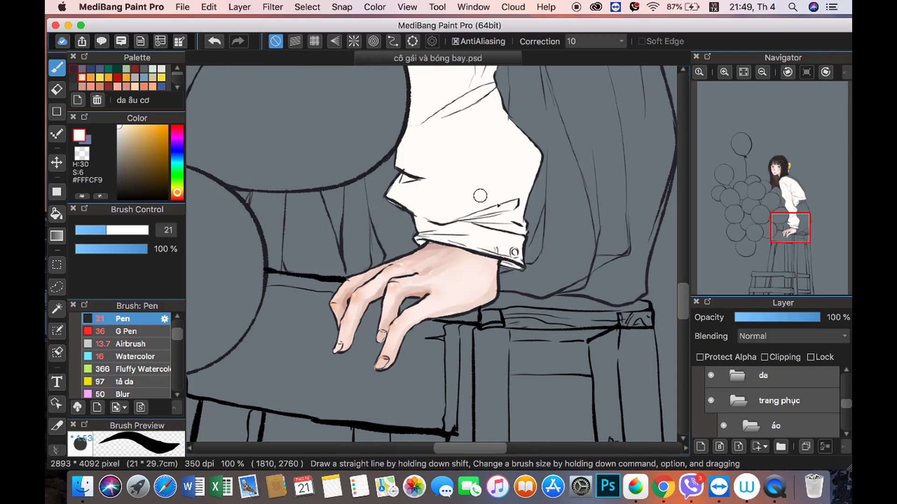
scroll(508, 125, "up", 5)
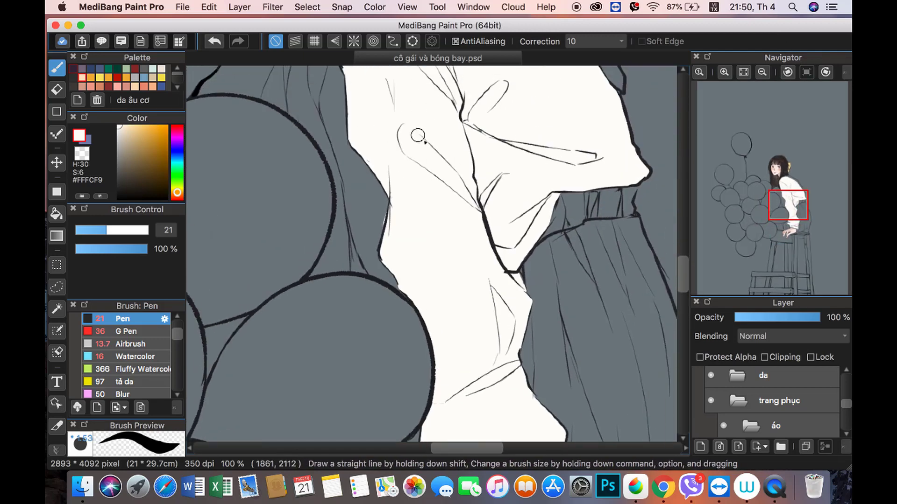
key("x")
scroll(376, 196, "up", 5)
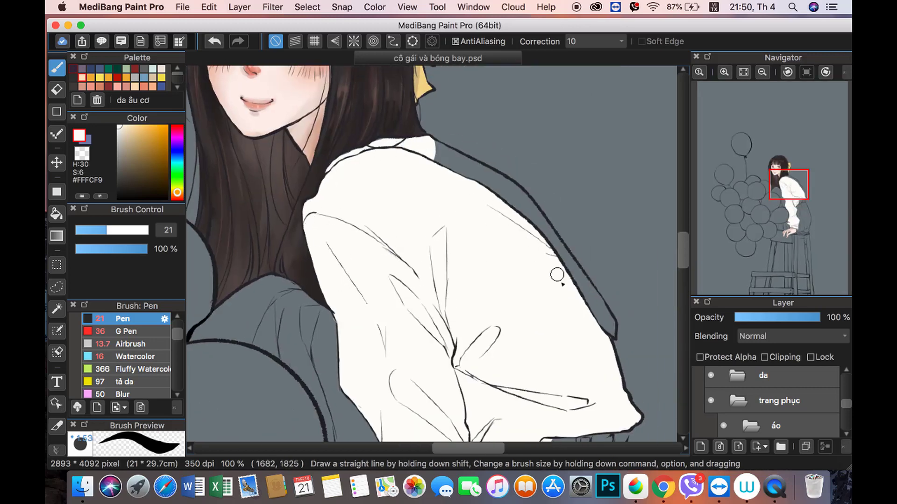
scroll(557, 275, "right", 5)
left_click_drag(311, 182, 414, 260)
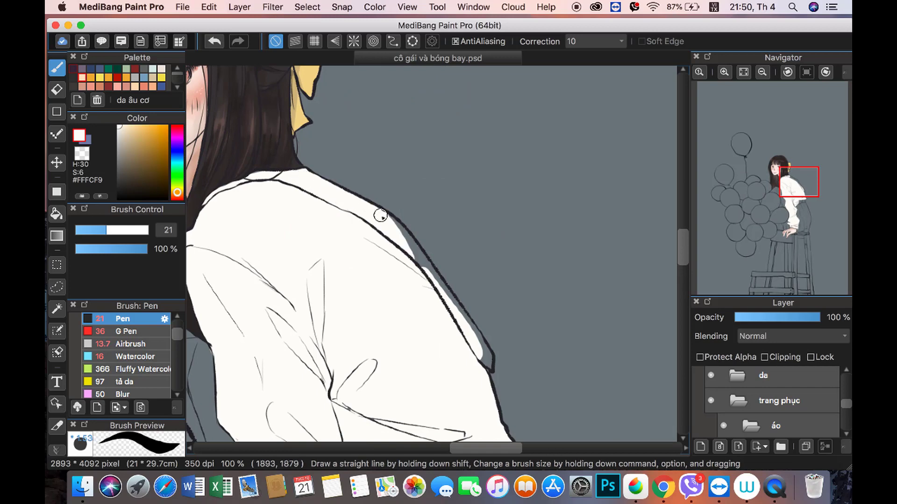
mouse_move(401, 216)
left_mouse_down()
mouse_move(436, 254)
mouse_move(485, 355)
left_mouse_up()
scroll(474, 320, "down", 5)
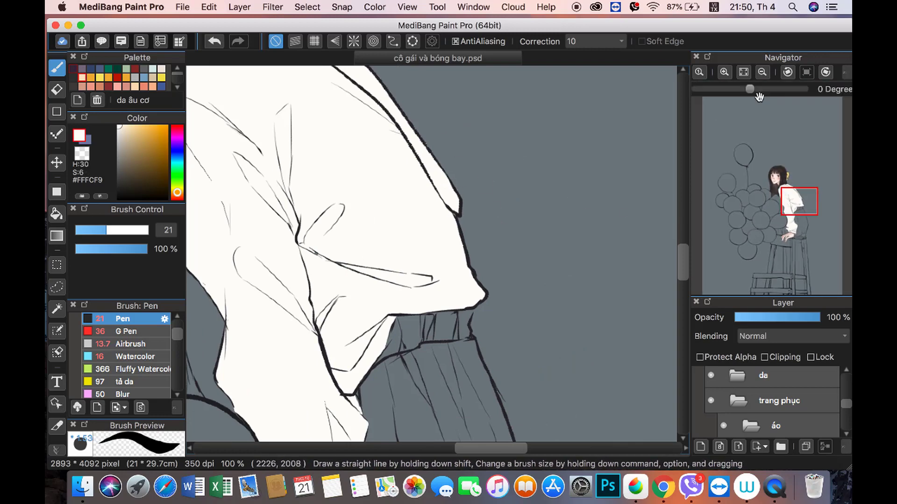
scroll(772, 245, "down", 5)
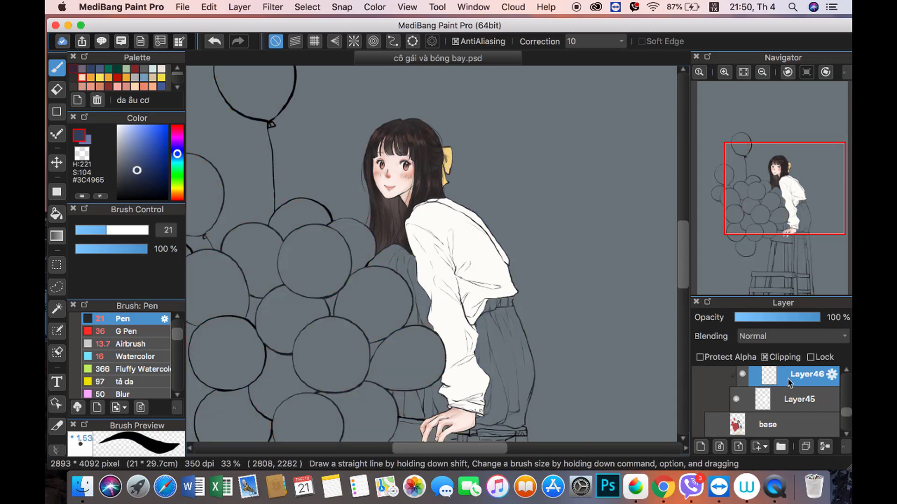
Step: Zoom in on the collar, resize the Pen, and trim the navy #3C4965 collar edge with transparent colour
left_click(124, 230)
left_click(724, 72)
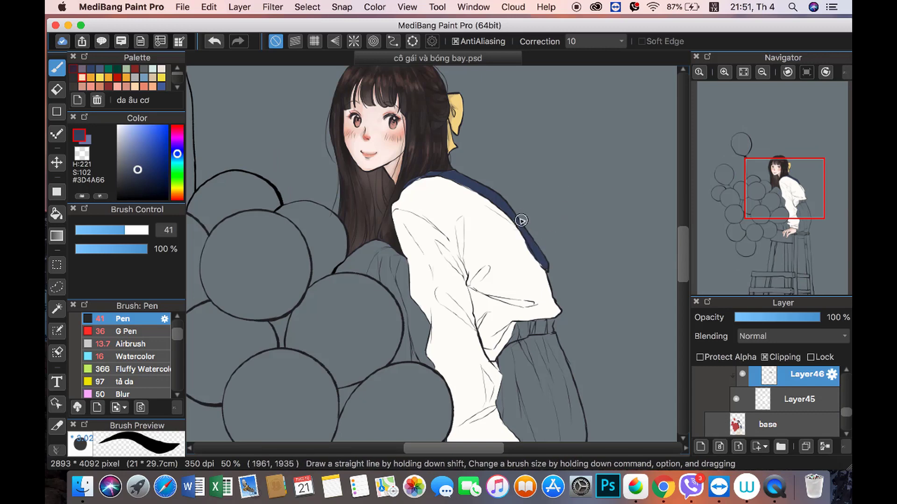
key("ctrl+plus")
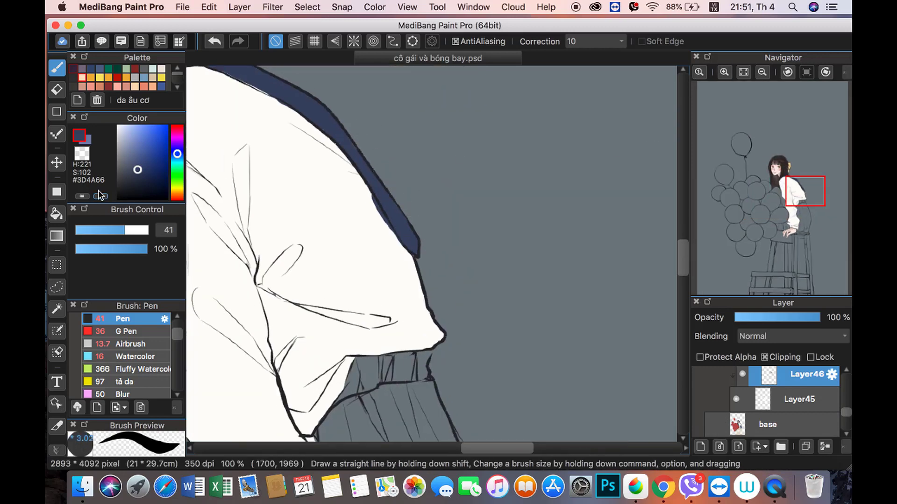
left_click(96, 229)
left_click(743, 72)
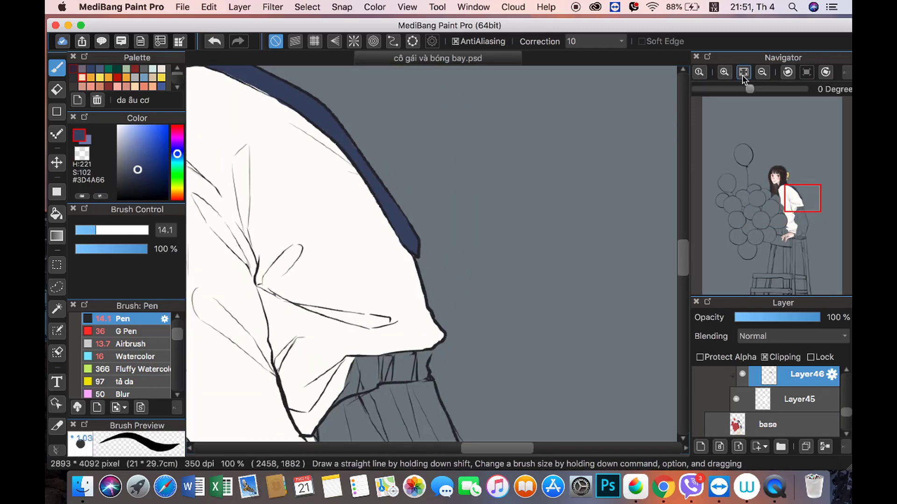
scroll(401, 260, "up", 2)
left_click(82, 153)
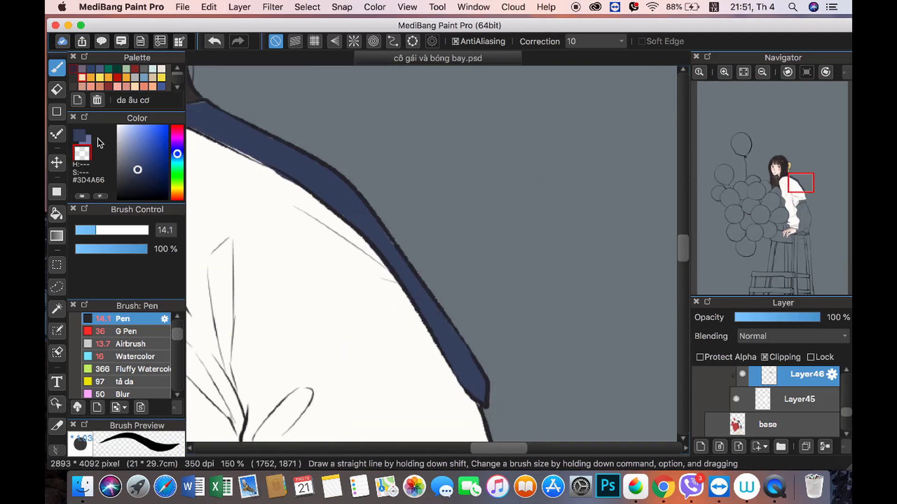
left_click(79, 136)
left_click(82, 153)
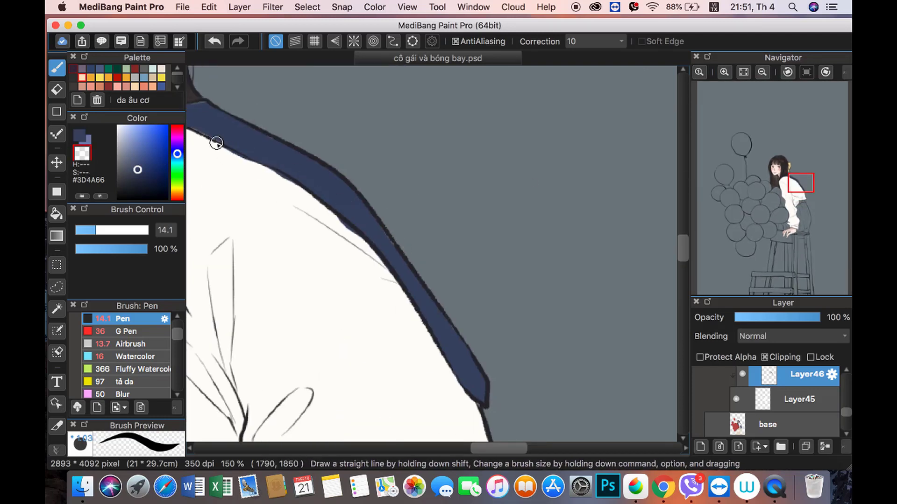
left_click_drag(290, 180, 309, 189)
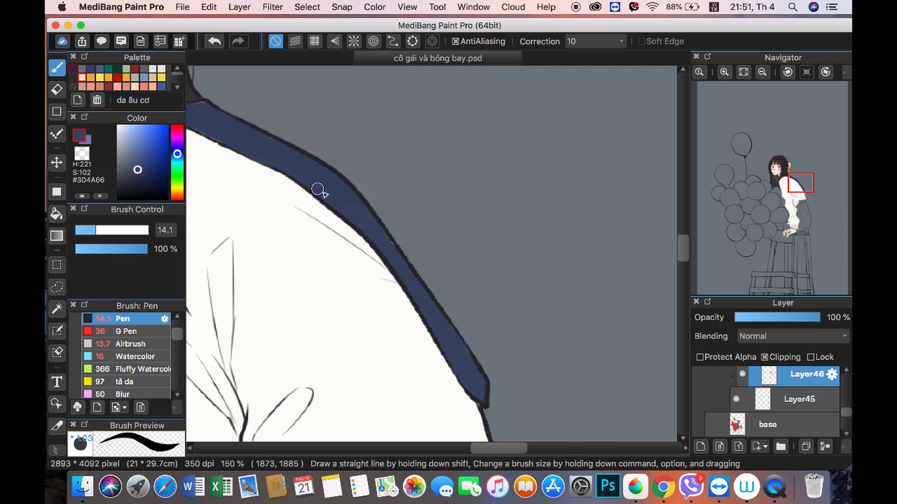
scroll(520, 191, "up", 3)
scroll(521, 191, "left", 4)
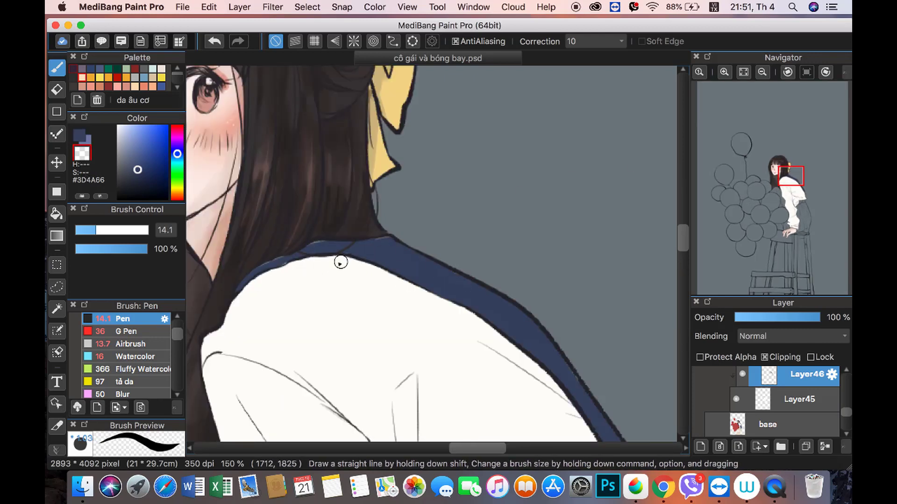
Step: Touch up the shirt's white fill on Layer45 in off-white, then return to transparent and zoom out
left_click(281, 293, "alt")
left_click_drag(281, 280, 281, 261)
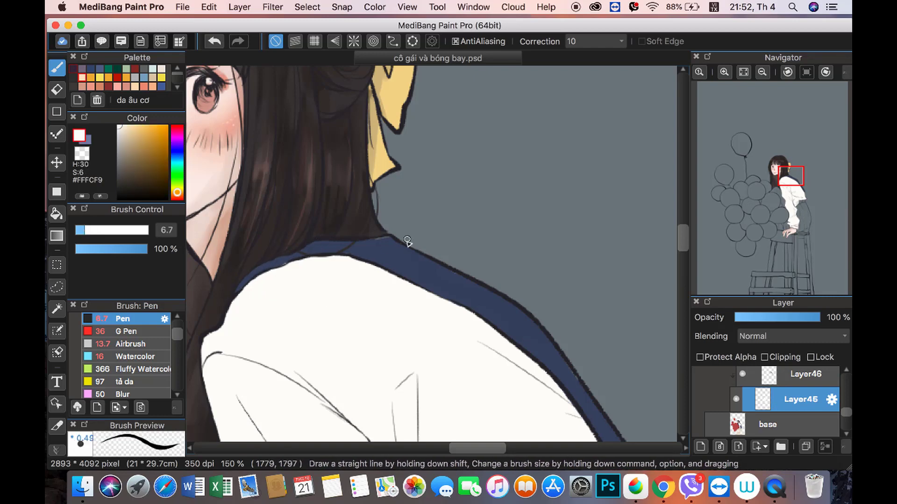
scroll(520, 120, "down", 5)
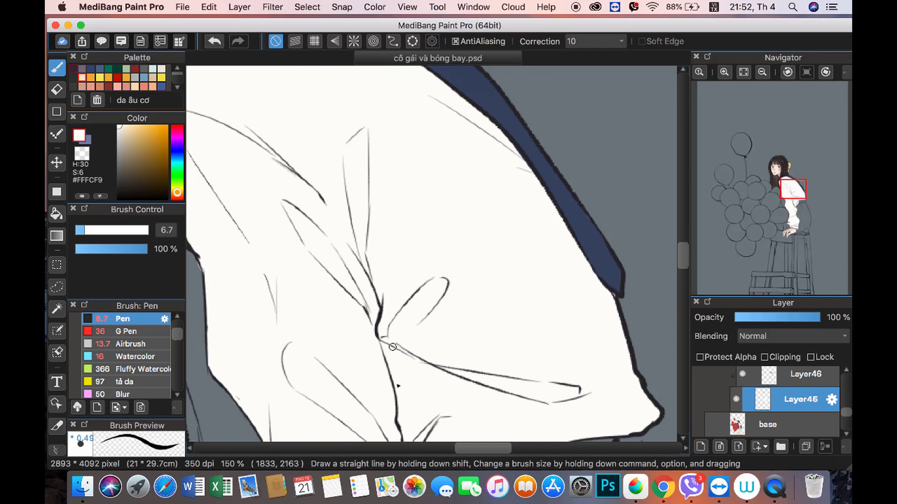
scroll(673, 229, "down", 2)
scroll(672, 228, "down", 2)
scroll(673, 228, "down", 1)
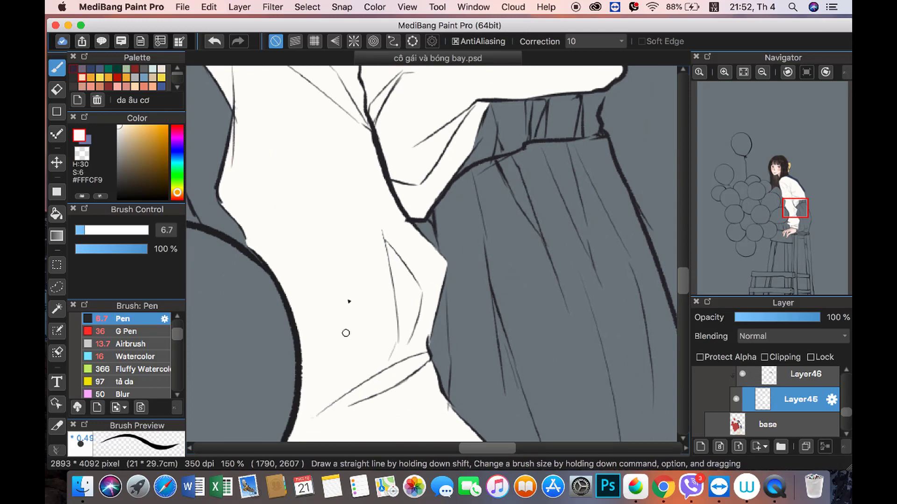
left_click(83, 154)
left_click_drag(745, 82, 729, 83)
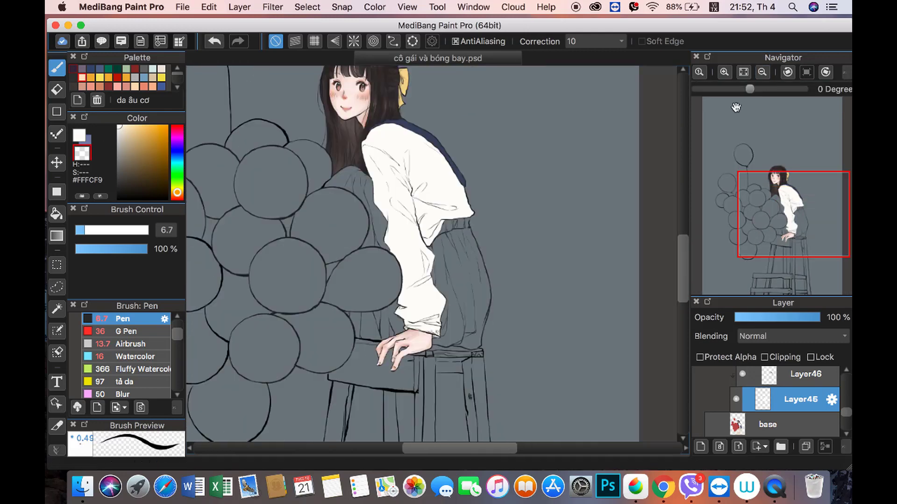
Step: Add a new shading layer and set up a pale cool grey Watercolor brush at low opacity
left_click(803, 374)
left_click(739, 447)
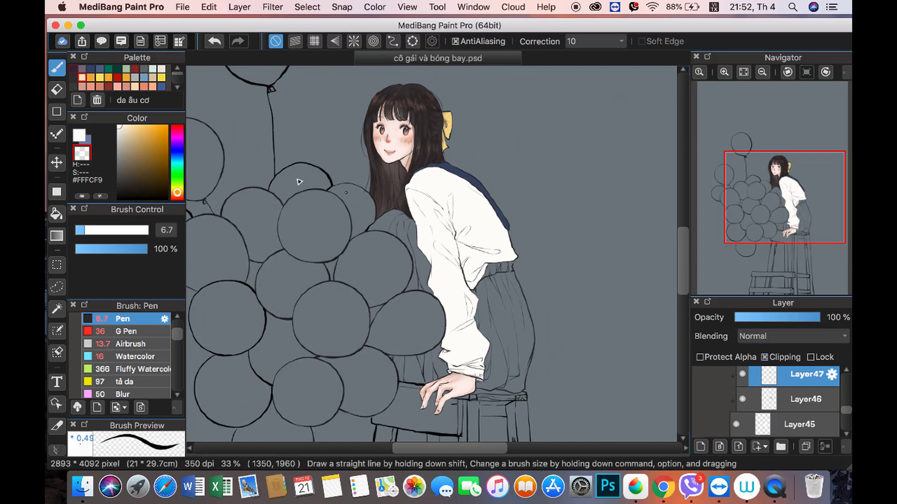
left_click(119, 140)
left_click(177, 159)
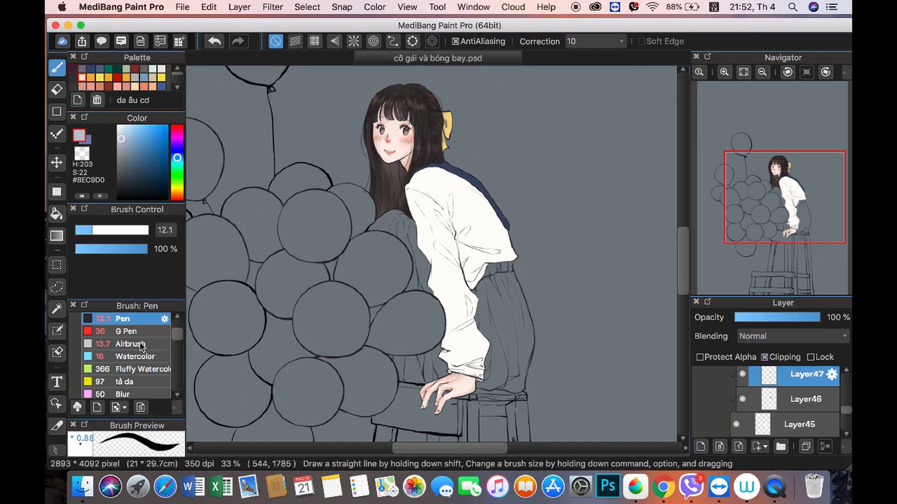
left_click(135, 357)
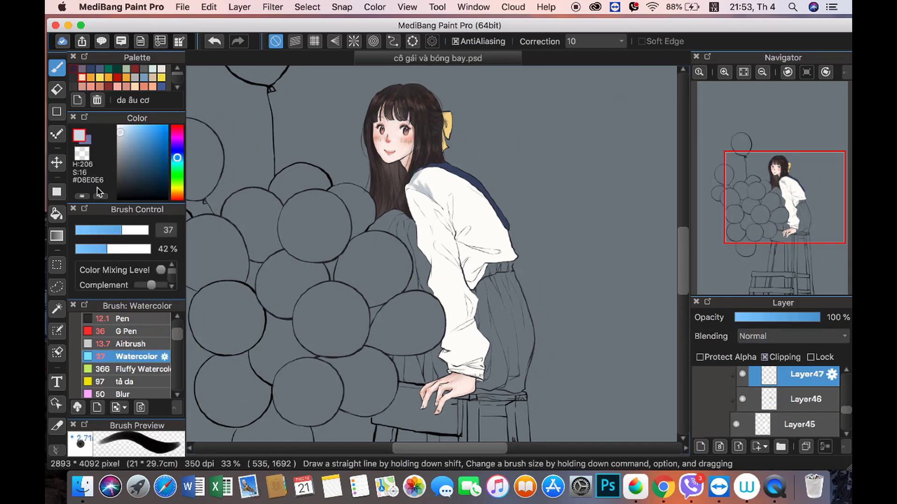
left_click(90, 249)
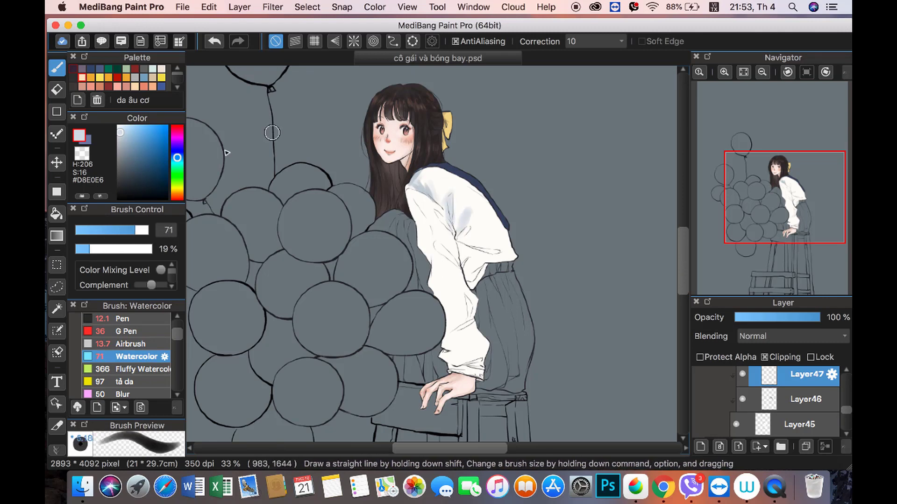
Step: Paint soft grey shading down the shirt shoulder and sleeve, then save the file
left_click(119, 138)
mouse_move(481, 199)
left_mouse_down()
mouse_move(470, 222)
mouse_move(481, 240)
left_mouse_up()
mouse_move(435, 168)
left_mouse_down()
mouse_move(420, 248)
mouse_move(436, 259)
mouse_move(448, 343)
left_mouse_up()
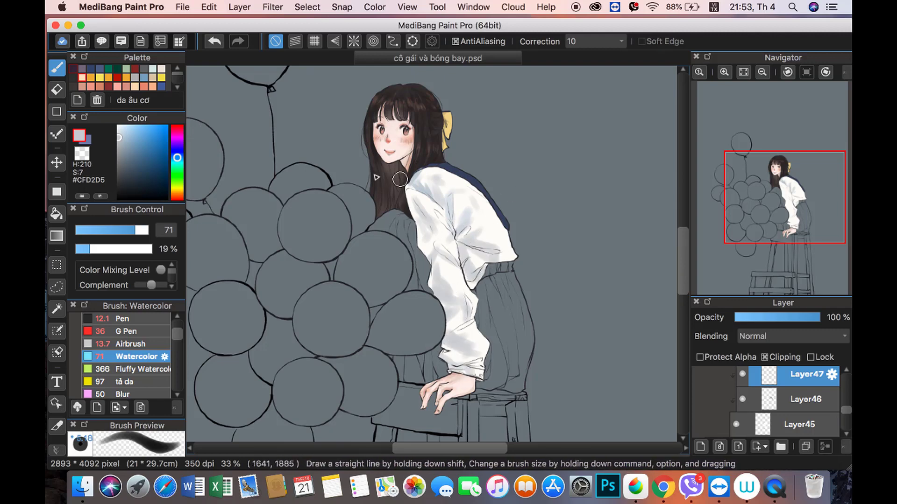
left_click(182, 7)
left_click(205, 131)
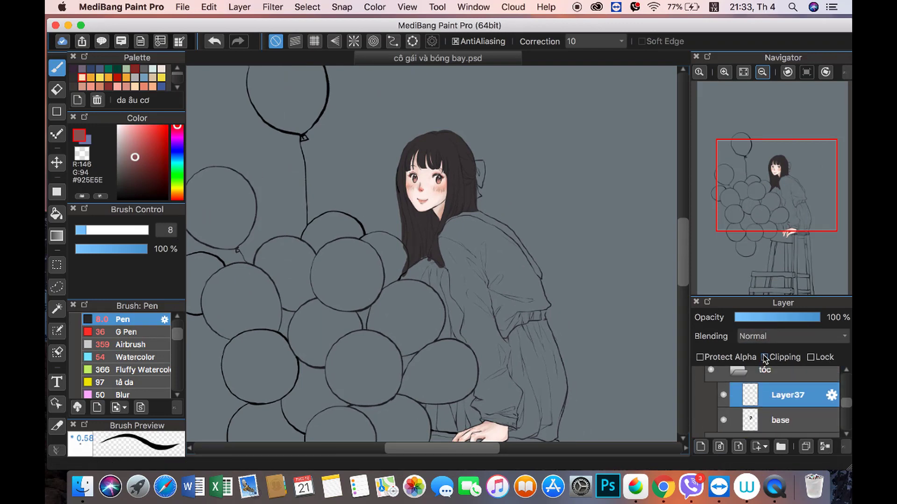
Step: Select the hair 'base' layer and zoom in around the top and sides of the hair
left_click(764, 357)
left_click(793, 336)
left_click(761, 290)
left_click(786, 317)
scroll(287, 153, "up", 2)
scroll(286, 153, "up", 2)
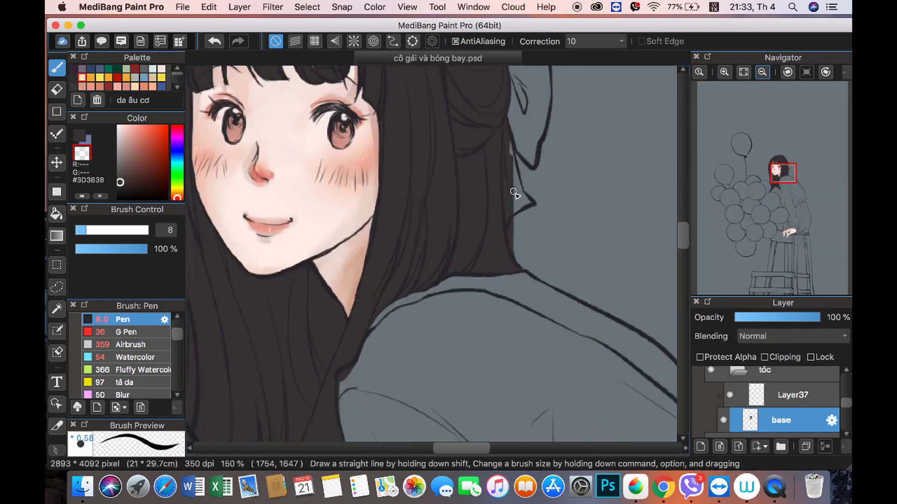
scroll(513, 154, "up", 1)
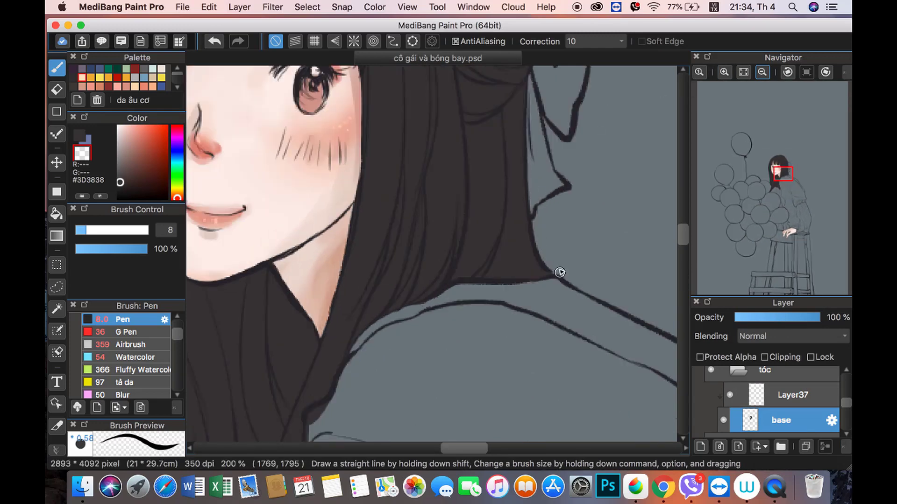
left_click_drag(768, 226, 777, 173)
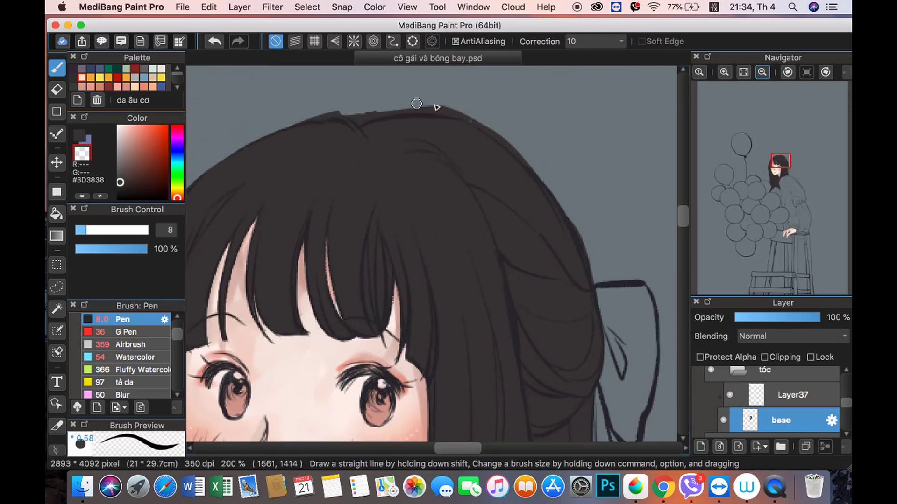
left_click(724, 73)
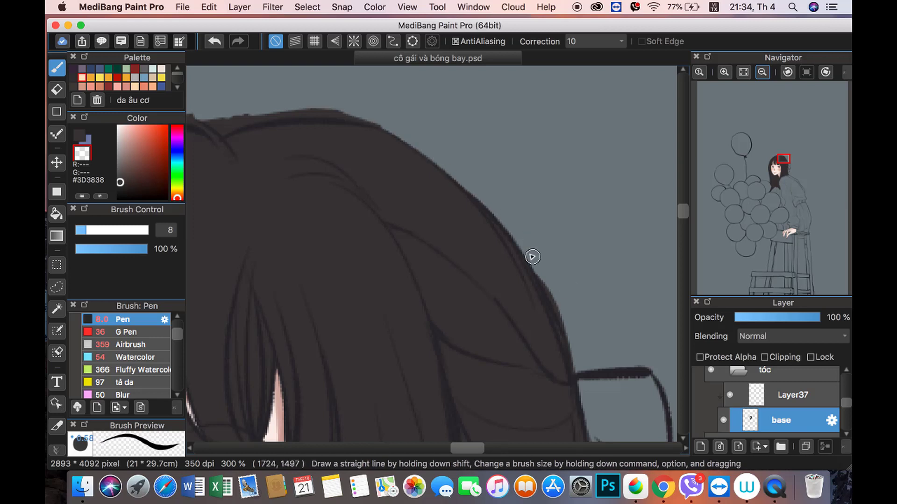
scroll(467, 271, "up", 3)
scroll(467, 271, "left", 5)
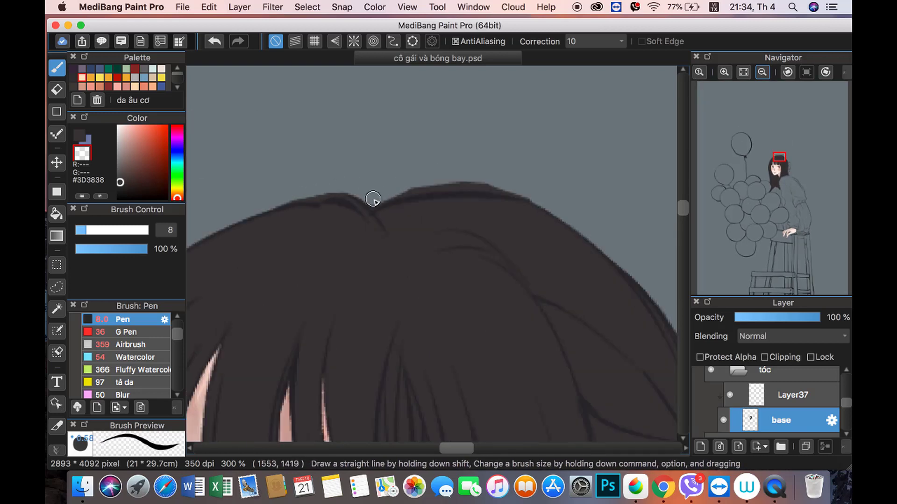
scroll(467, 187, "down", 3)
scroll(467, 186, "left", 5)
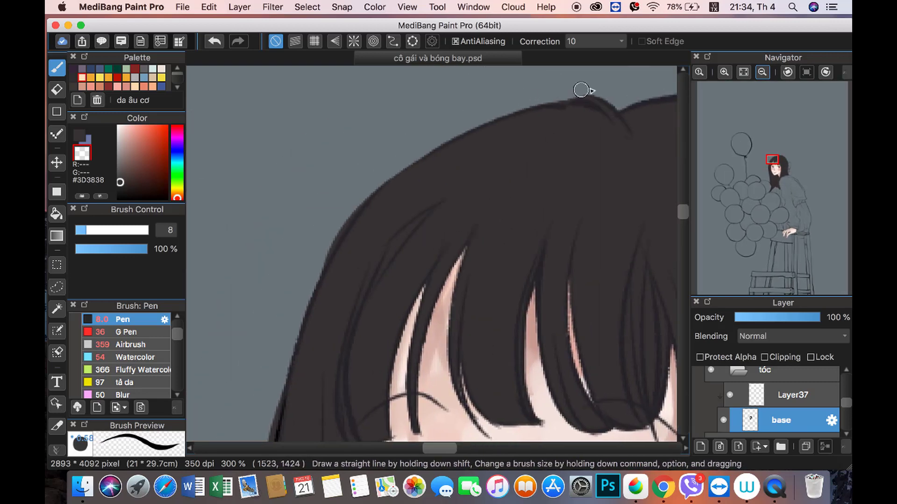
scroll(281, 262, "down", 5)
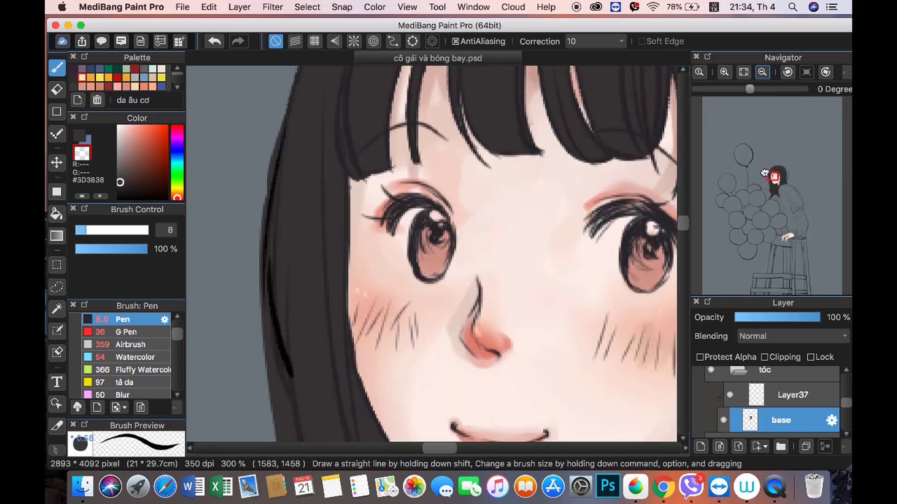
scroll(275, 263, "left", 2)
scroll(280, 281, "down", 3)
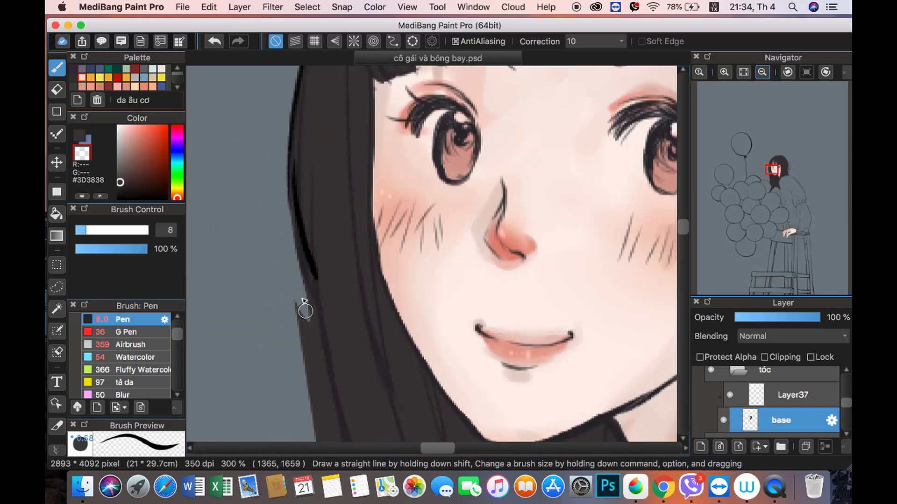
scroll(314, 321, "down", 3)
scroll(322, 280, "down", 2)
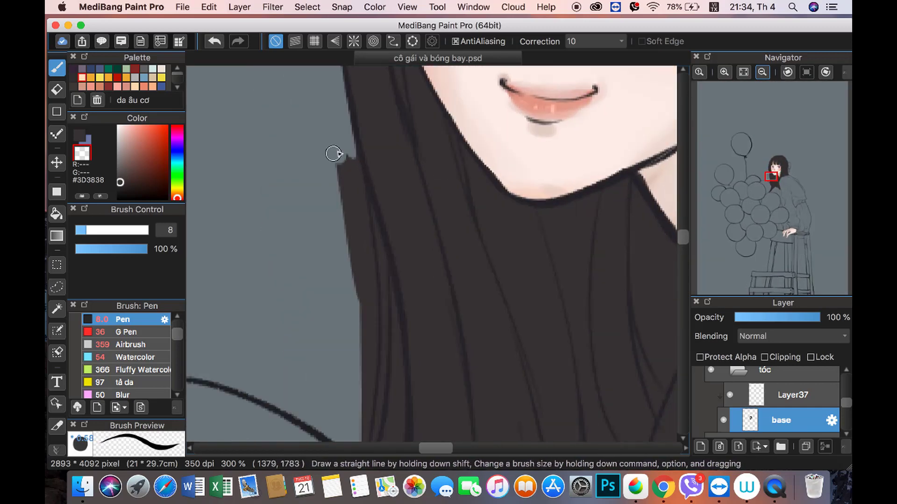
Step: Smooth the hair edges at the left notch, chin and shoulder using #3D3838 and transparent
left_click_drag(362, 397, 363, 371)
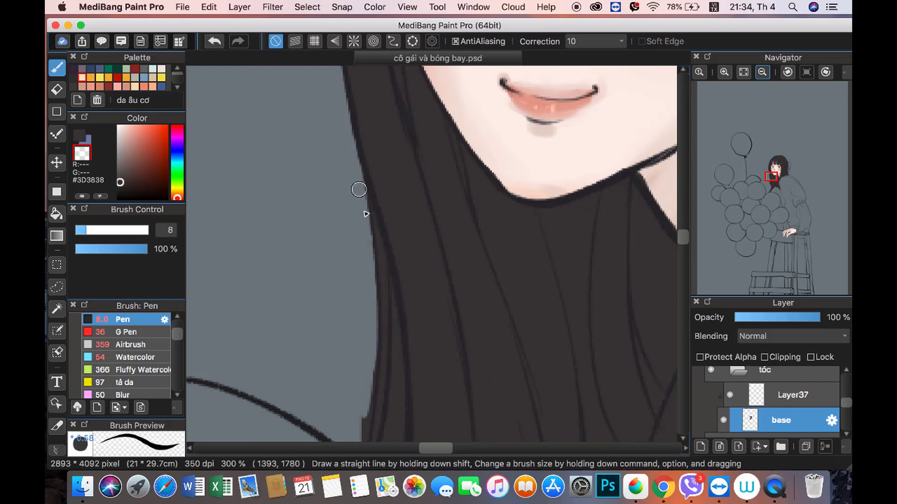
left_click_drag(771, 187, 773, 184)
mouse_move(327, 208)
left_mouse_down()
mouse_move(366, 388)
mouse_move(467, 354)
left_mouse_up()
key("x")
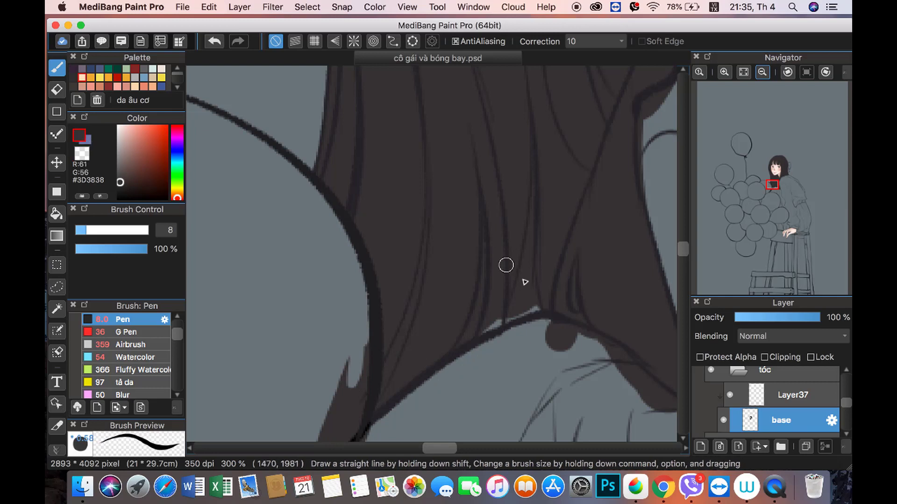
left_click(82, 153)
left_click_drag(773, 185, 770, 188)
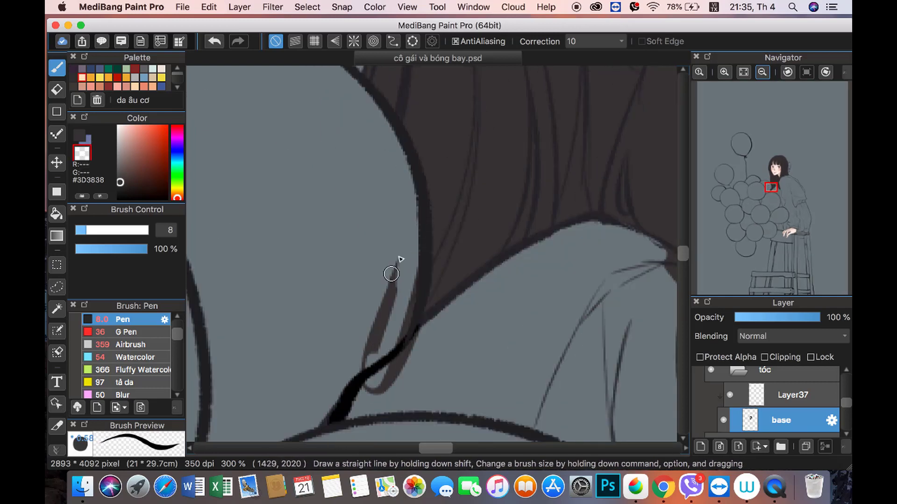
left_click_drag(394, 262, 382, 409)
scroll(405, 273, "right", 5)
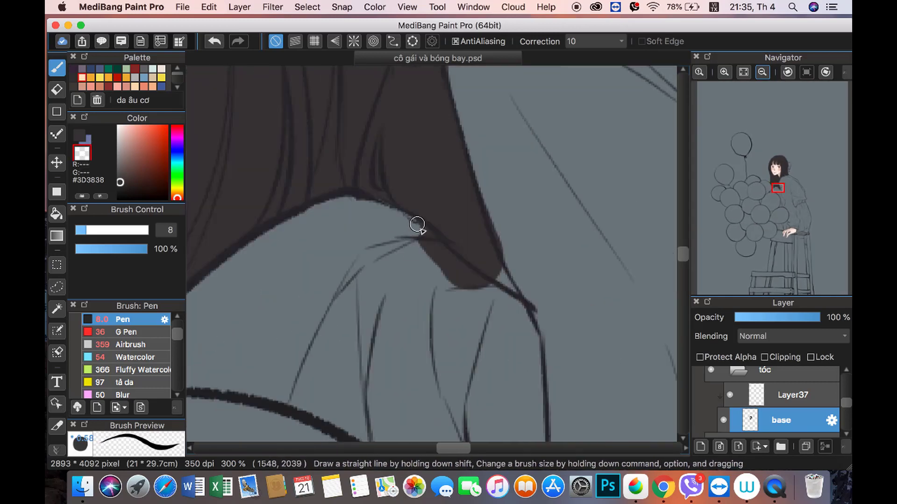
left_click_drag(427, 214, 497, 266)
Step: Erase and repaint the remaining hair edge near the shoulder, then zoom out to the face
key("x")
left_click(82, 158)
left_click_drag(488, 203, 516, 264)
scroll(517, 265, "up", 7)
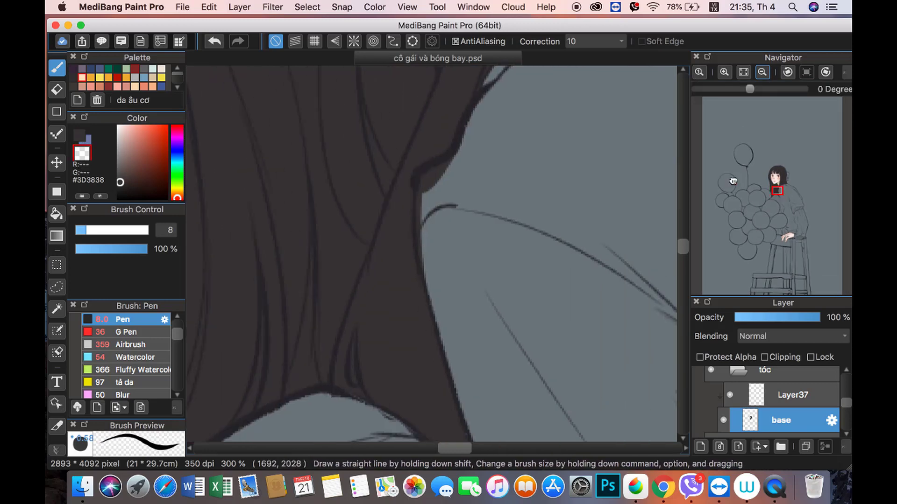
mouse_move(479, 152)
left_mouse_down()
mouse_move(452, 176)
mouse_move(448, 242)
left_mouse_up()
left_click_drag(777, 182, 777, 169)
left_click(762, 72)
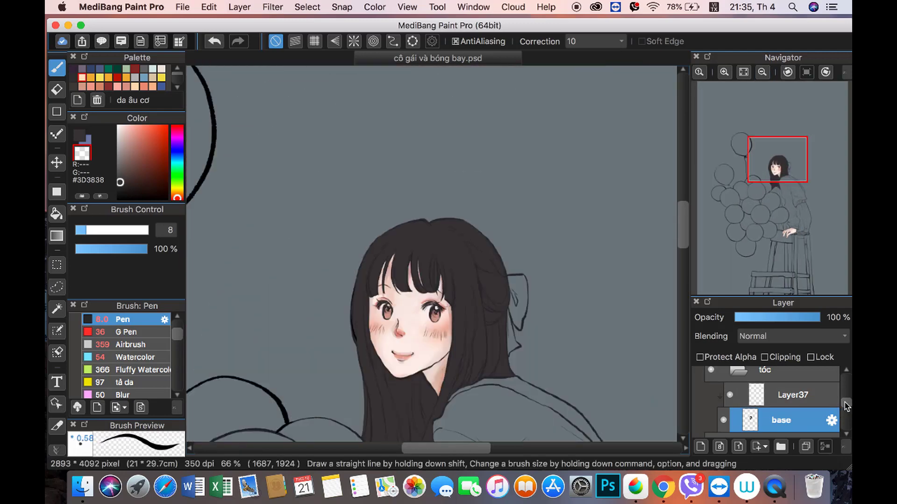
Step: Briefly hide and re-show the line art and 'bóng bay' balloons layers to check the drawing
left_click_drag(846, 406, 844, 383)
left_click(698, 409)
left_click(753, 409)
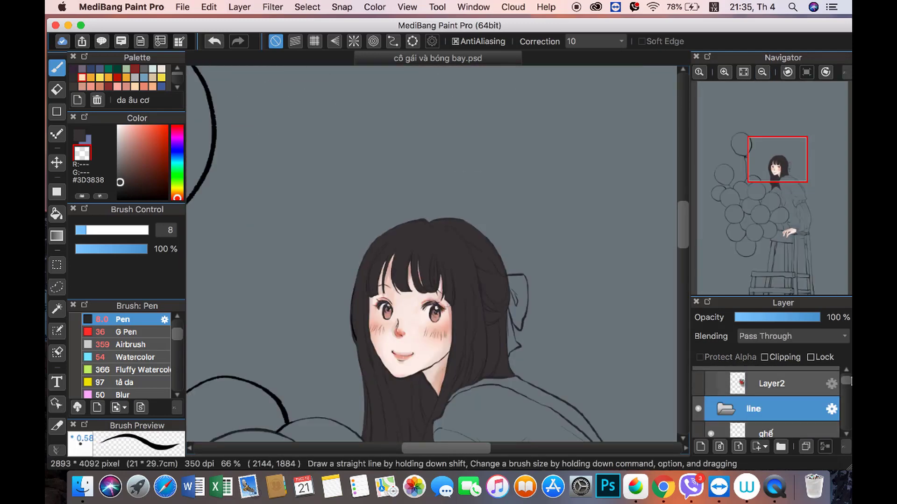
scroll(748, 402, "down", 2)
scroll(708, 403, "down", 1)
left_click(710, 413)
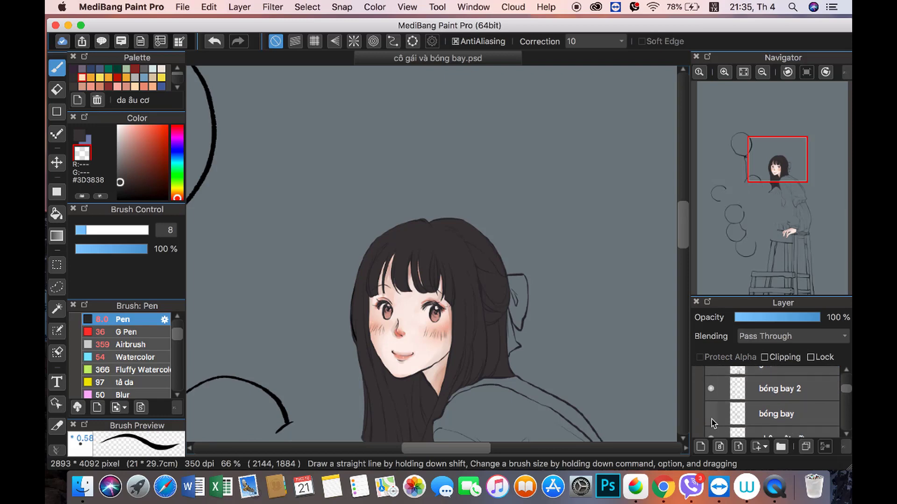
left_click(776, 414)
scroll(776, 411, "down", 1)
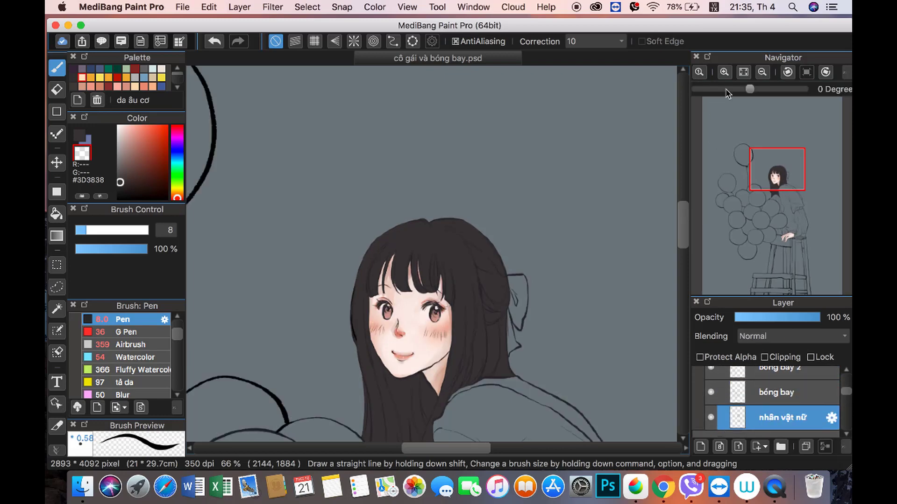
scroll(299, 420, "up", 5)
scroll(392, 206, "up", 3)
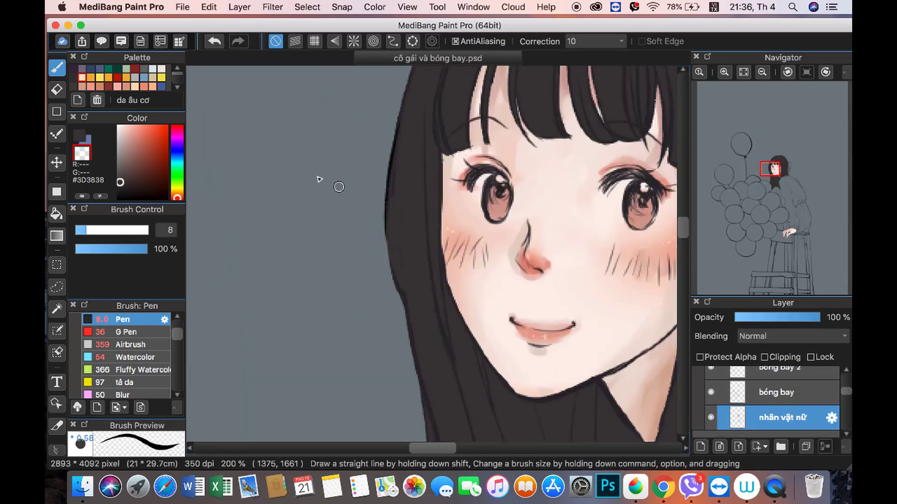
Step: Shrink the brush, pick a dark hair colour, and select the hair shading layer Layer37
left_click_drag(319, 179, 190, 208)
left_click(386, 216, "alt")
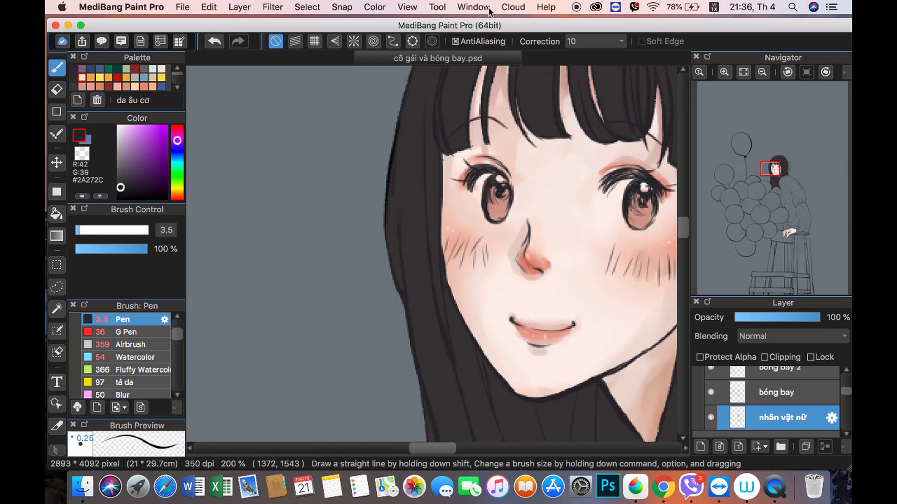
scroll(391, 260, "up", 1)
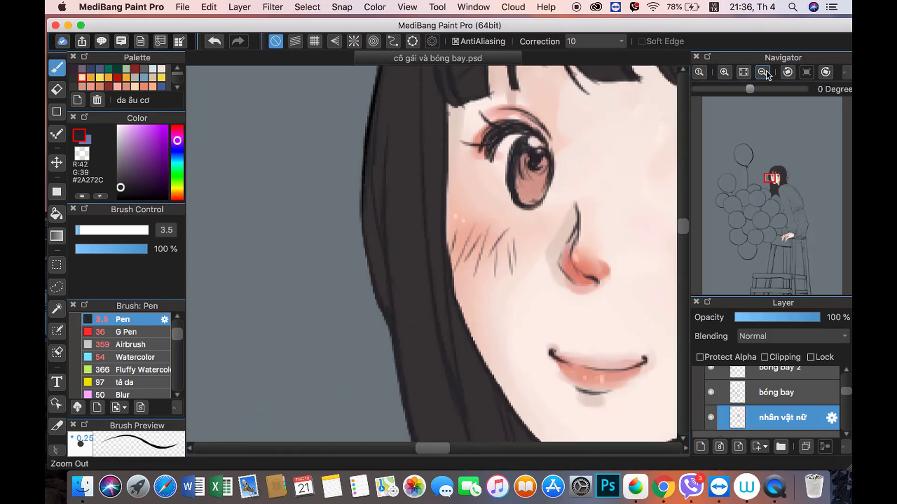
scroll(375, 170, "down", 5)
scroll(772, 393, "up", 3)
left_click(773, 392)
scroll(772, 397, "down", 3)
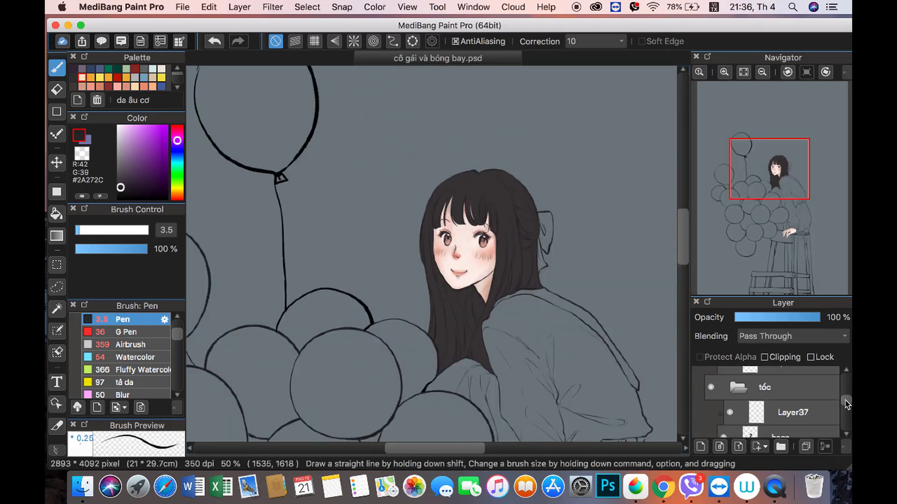
left_click(789, 397)
scroll(439, 257, "up", 2)
Step: Set Layer37 to Normal blending at 100% opacity with Watercolor, and sample the dark hair colour
left_click(136, 357)
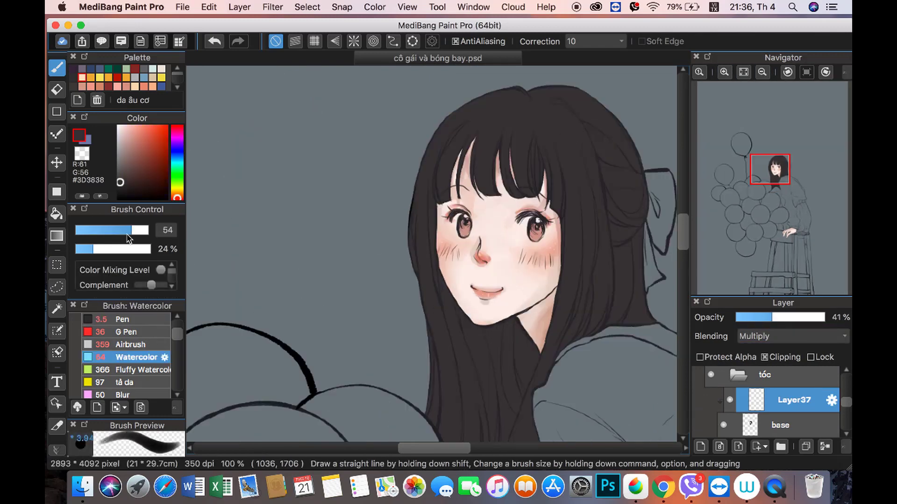
left_click(793, 337)
left_click(779, 275)
left_click(793, 336)
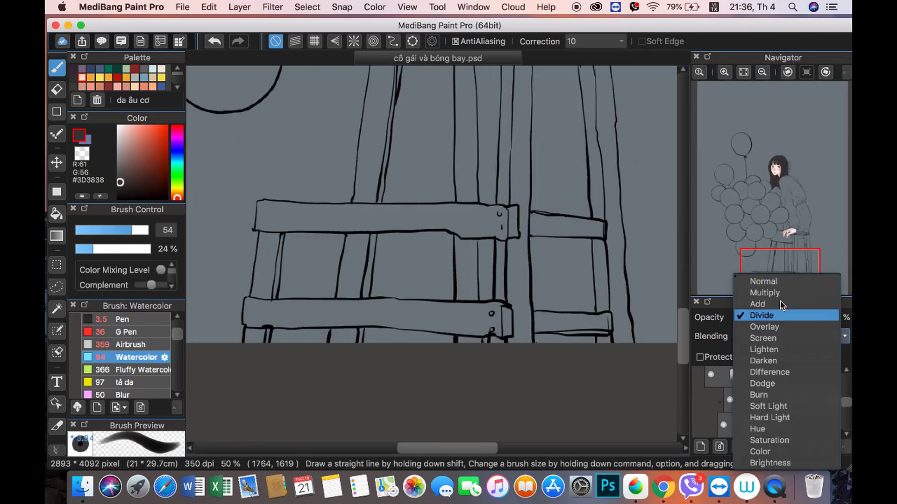
left_click(761, 278)
left_click(773, 173)
scroll(773, 173, "up", 1)
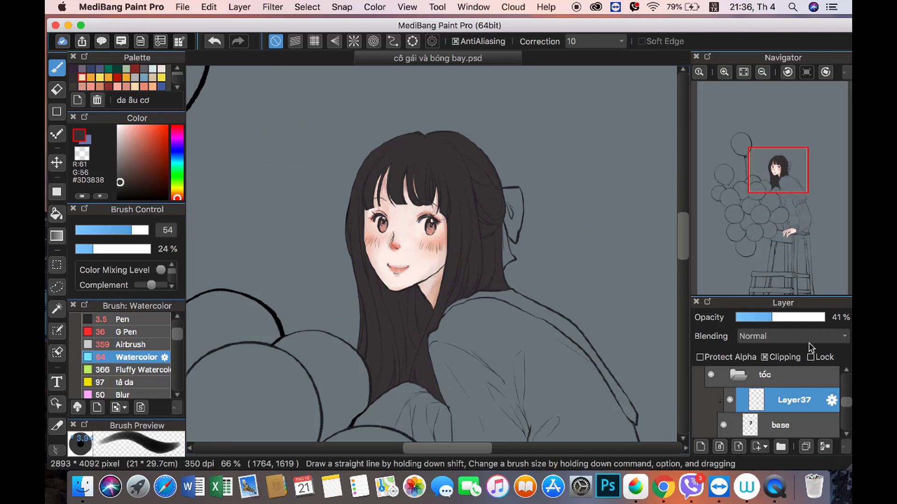
left_click_drag(794, 317, 838, 317)
left_click(724, 72)
left_click(420, 95, "alt")
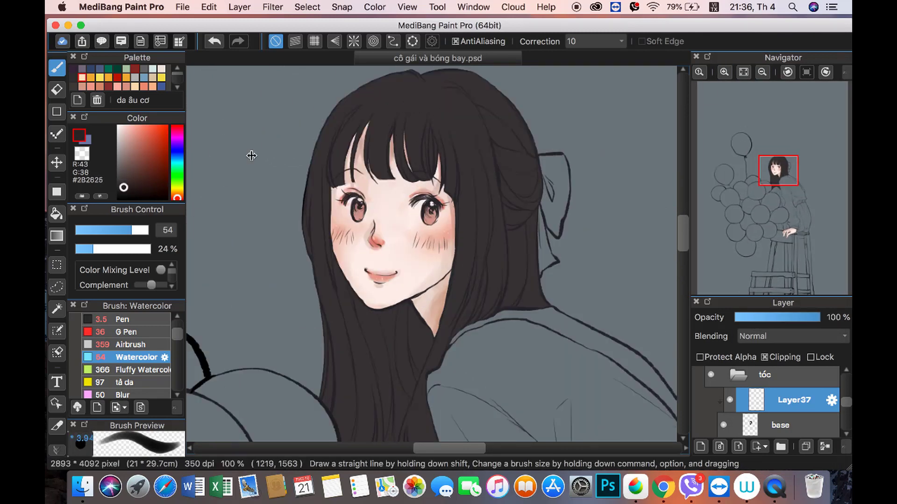
Step: Paint dark watercolour strokes over the upper-left hair, the lower hair band and beside the neck
mouse_move(378, 84)
left_mouse_down()
mouse_move(372, 129)
mouse_move(440, 107)
mouse_move(472, 126)
left_mouse_up()
mouse_move(339, 365)
left_mouse_down()
mouse_move(376, 371)
mouse_move(421, 351)
left_mouse_up()
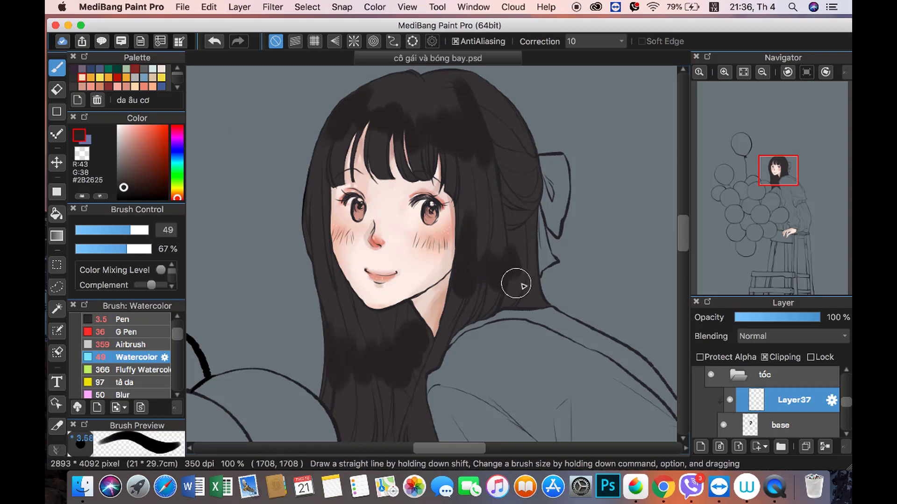
key("super+minus")
left_click_drag(498, 281, 508, 286)
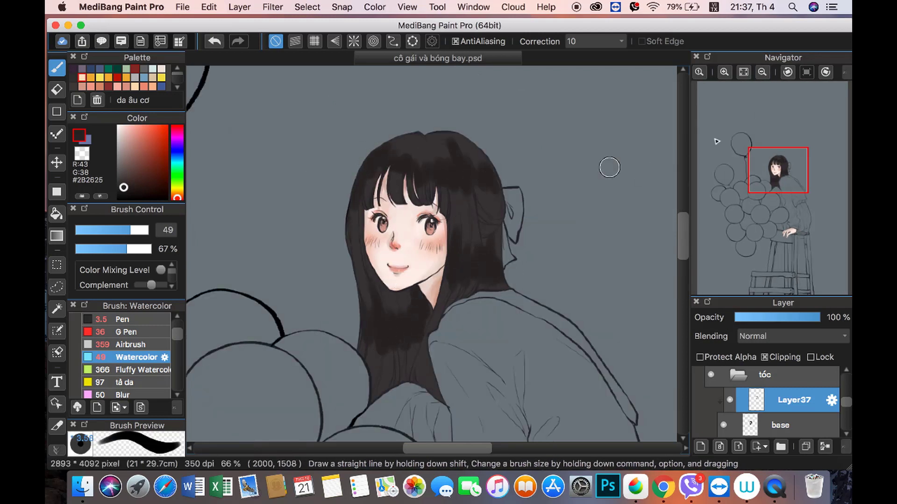
Step: Pick warm brown #83706C and brush strokes across the top of the hair
key("super+plus")
key("super+plus")
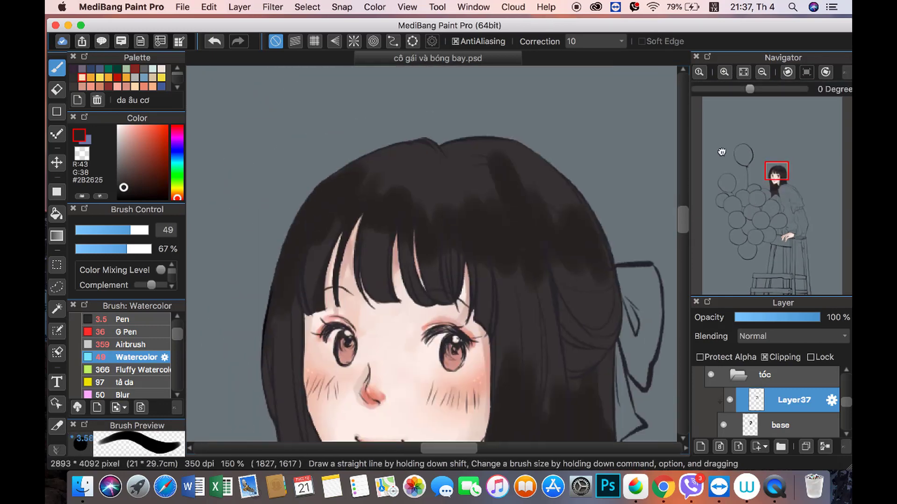
left_click(126, 161)
left_click_drag(381, 224, 584, 228)
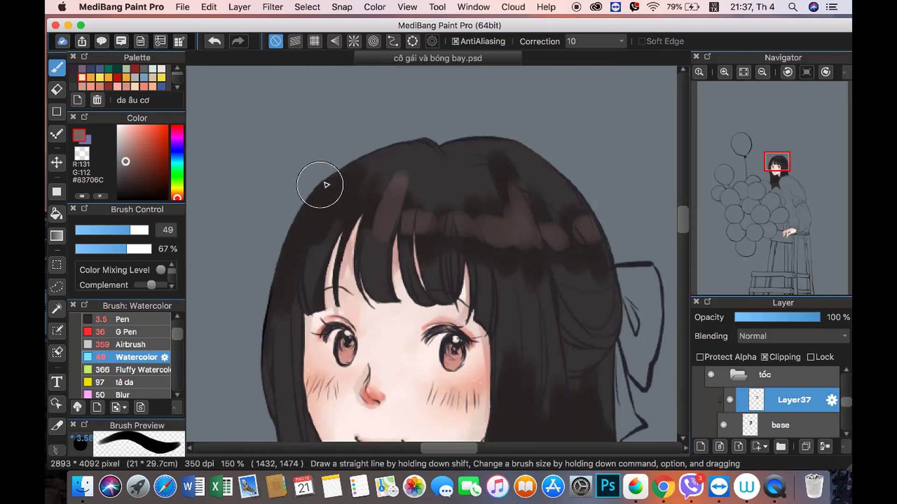
Step: Reload the brush with the dark hair colour and zoom in on the bangs and eyes
key("super+minus")
key("super+minus")
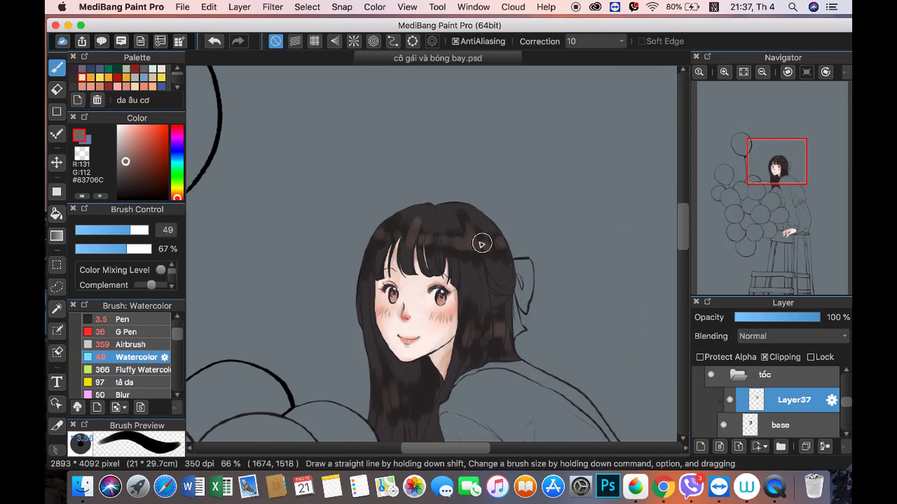
left_click(465, 262, "alt")
left_click(724, 73)
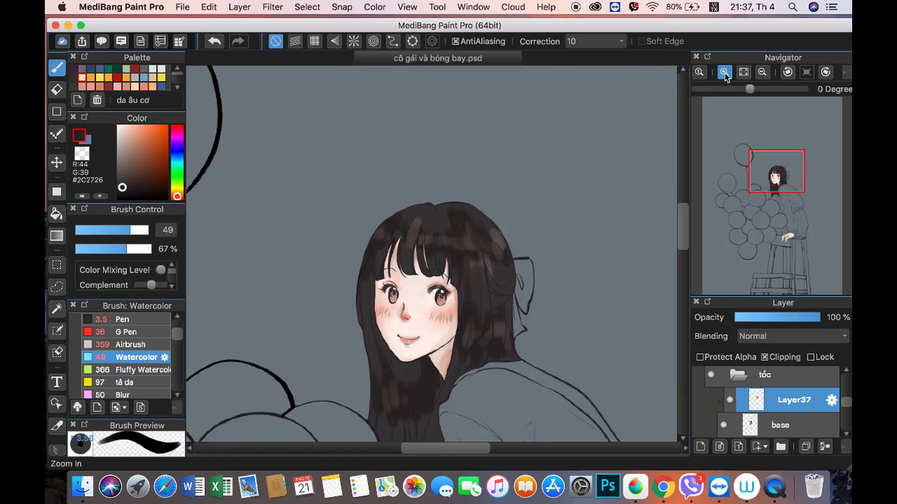
left_click(92, 230)
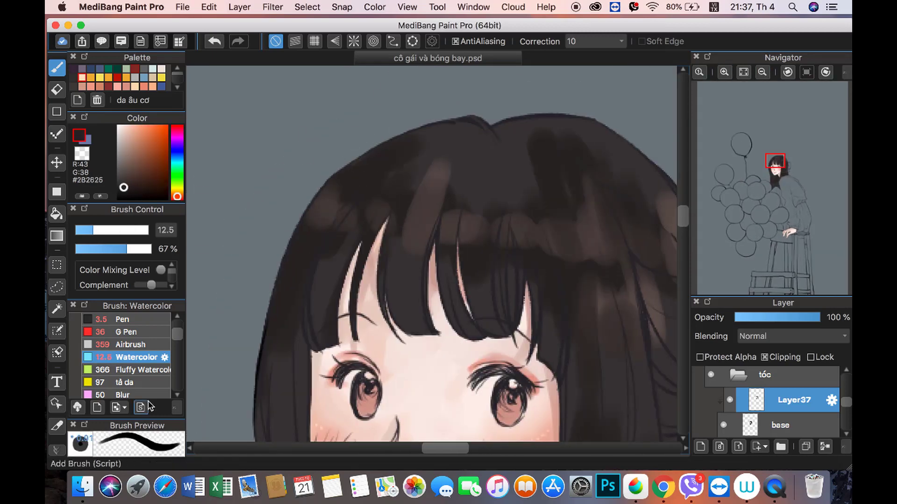
scroll(178, 338, "down", 3)
Step: Switch to the Watercolor (Wet) brush and alternate transparent colour with sampled hair tones for blending
left_click(140, 362)
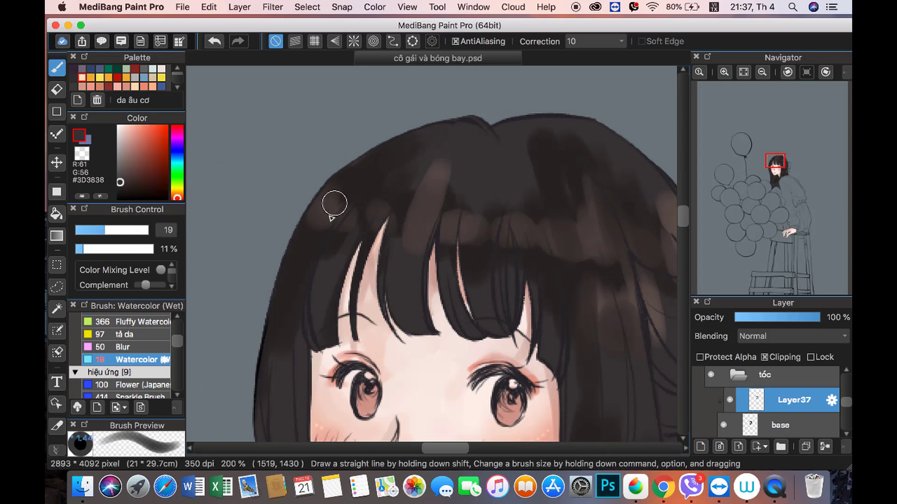
left_click(308, 236, "alt")
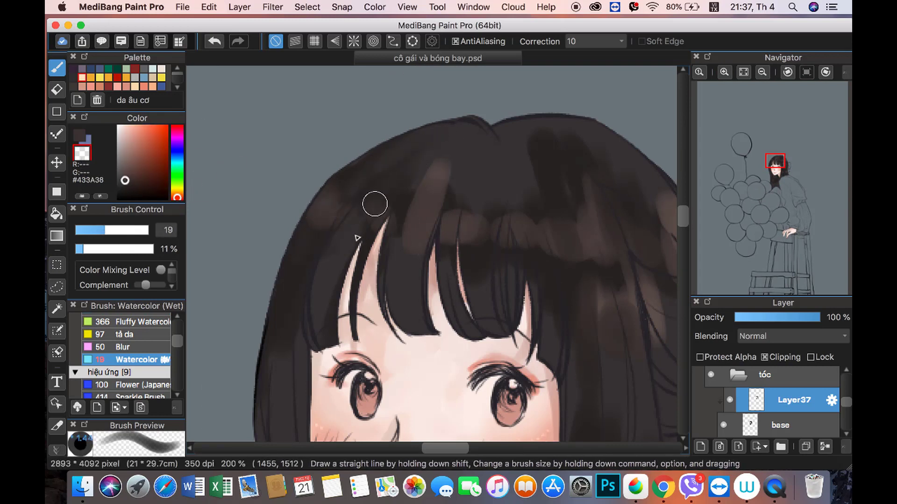
left_click(470, 160, "alt")
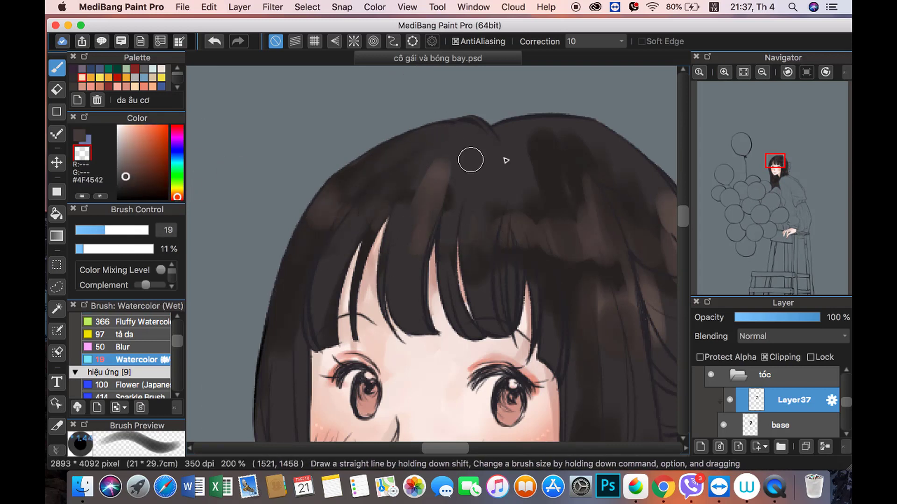
left_click(423, 194, "alt")
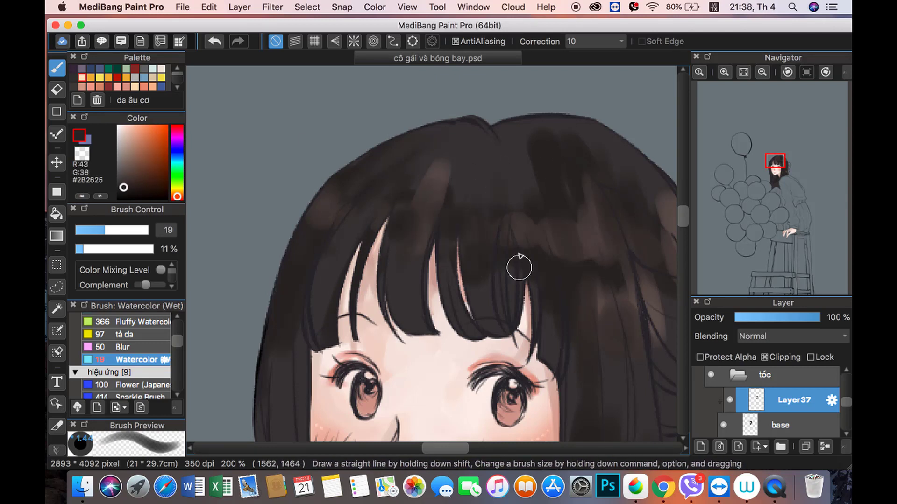
key("ctrl+minus")
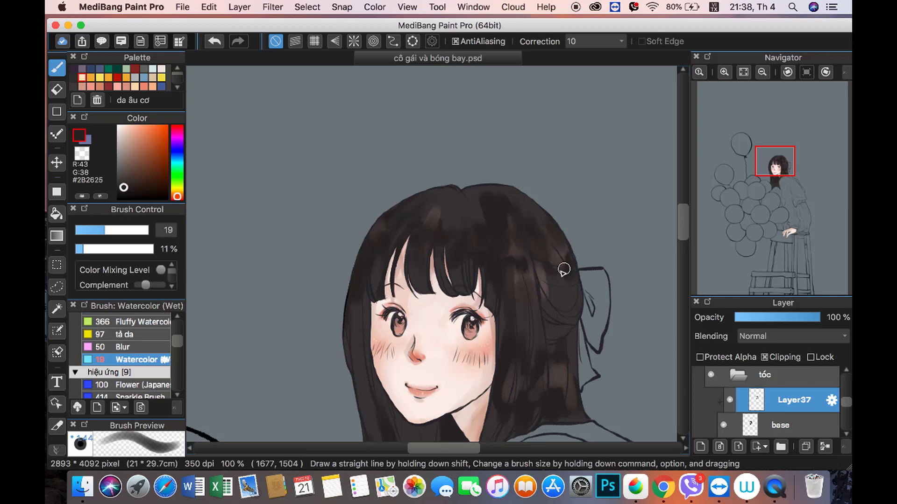
left_click(541, 276, "alt")
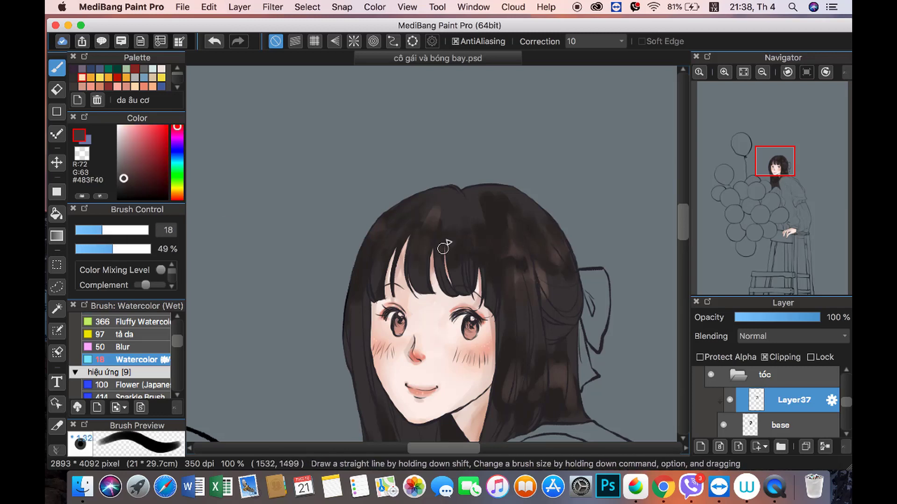
left_click(478, 187, "alt")
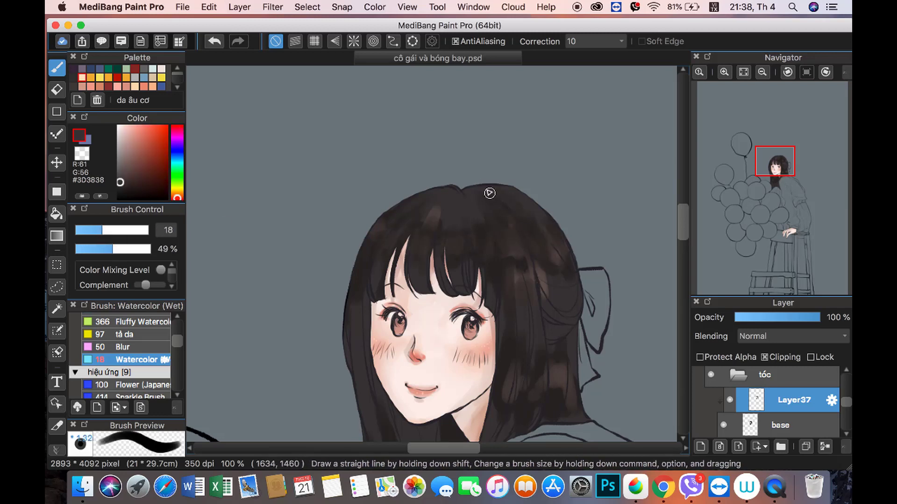
key("super+plus")
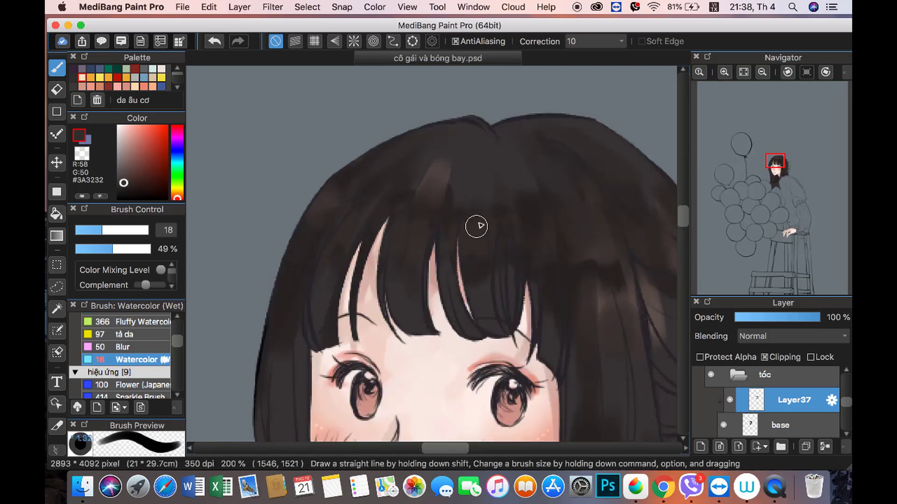
left_click(499, 185, "alt")
left_click_drag(467, 254, 465, 252)
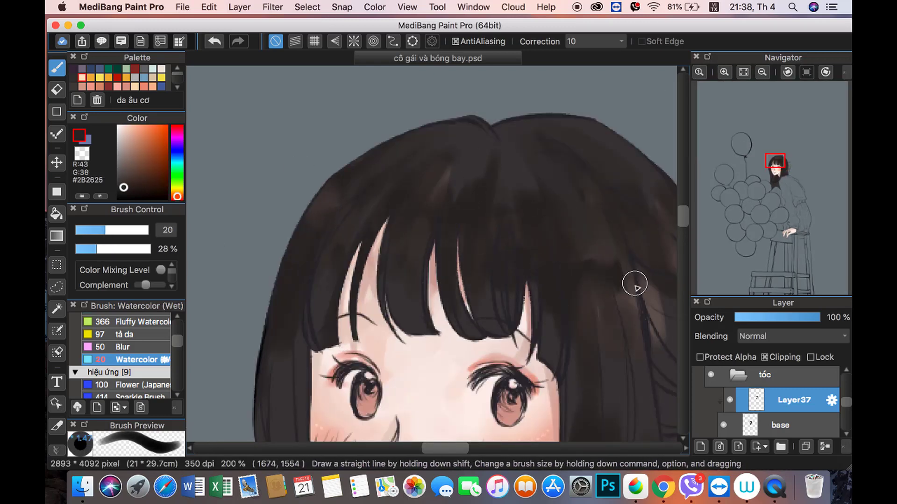
Step: Raise brush density to 61%, keep blending with sampled hair tones, and shrink the brush to 12.5
left_click(589, 248, "alt")
left_click(122, 249)
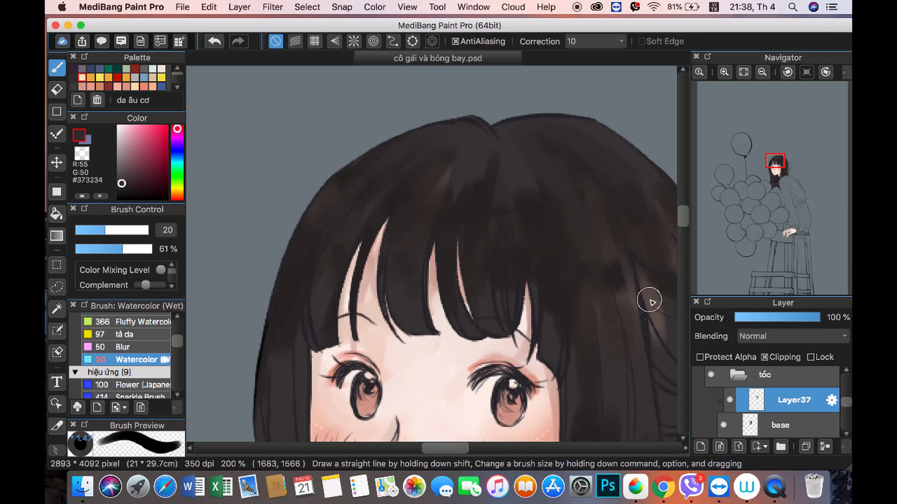
left_click(648, 299, "alt")
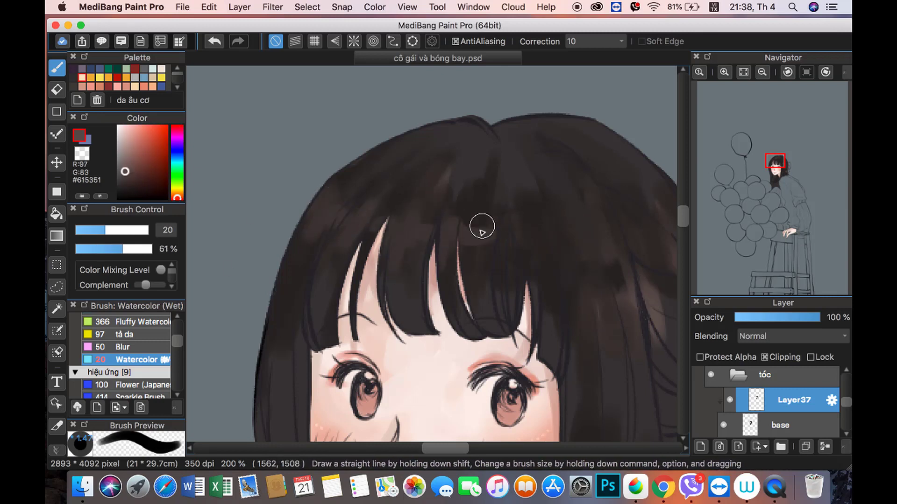
key("super+minus")
left_click(514, 267, "alt")
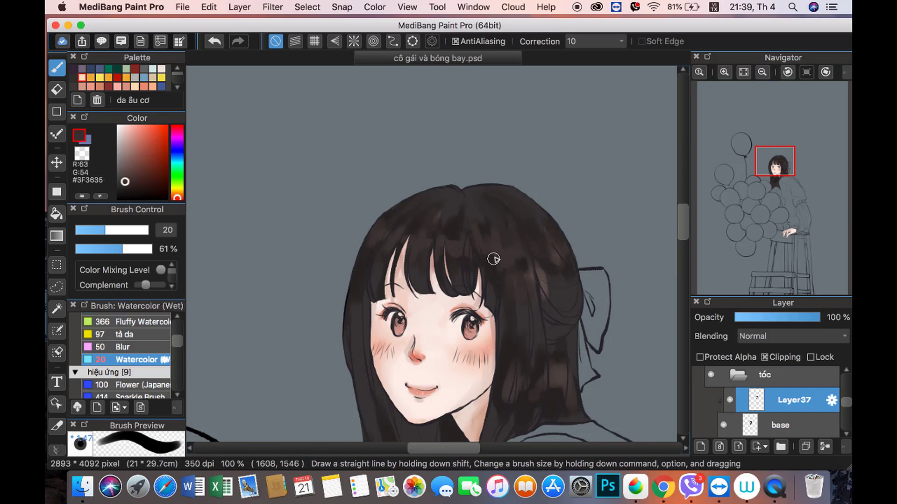
scroll(517, 275, "down", 4)
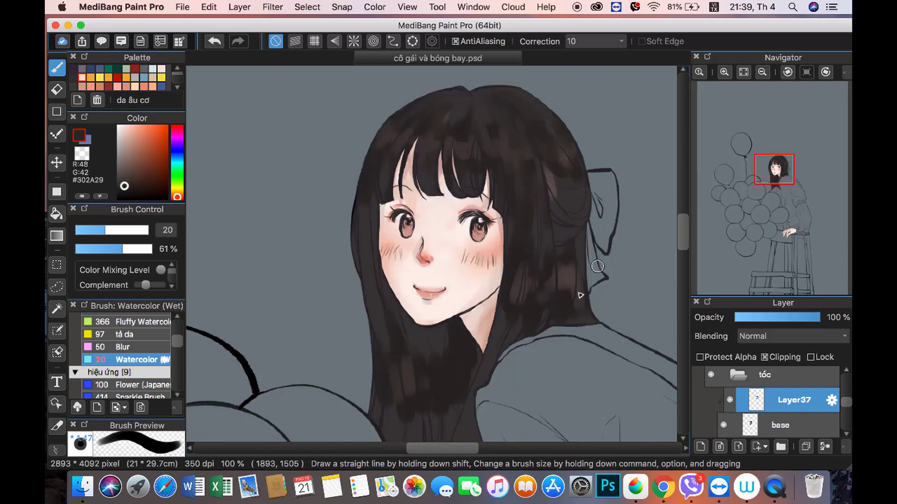
left_click(533, 235, "alt")
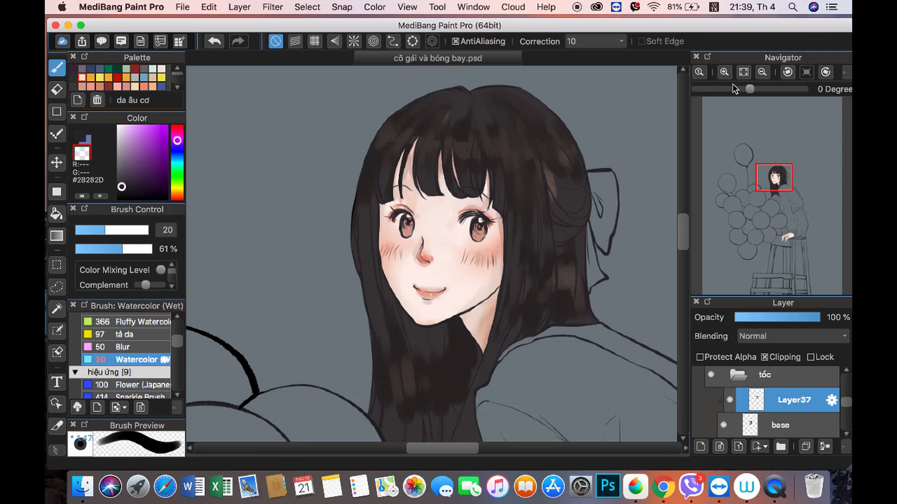
scroll(520, 233, "down", 3)
scroll(347, 162, "up", 4)
left_click(347, 163, "alt")
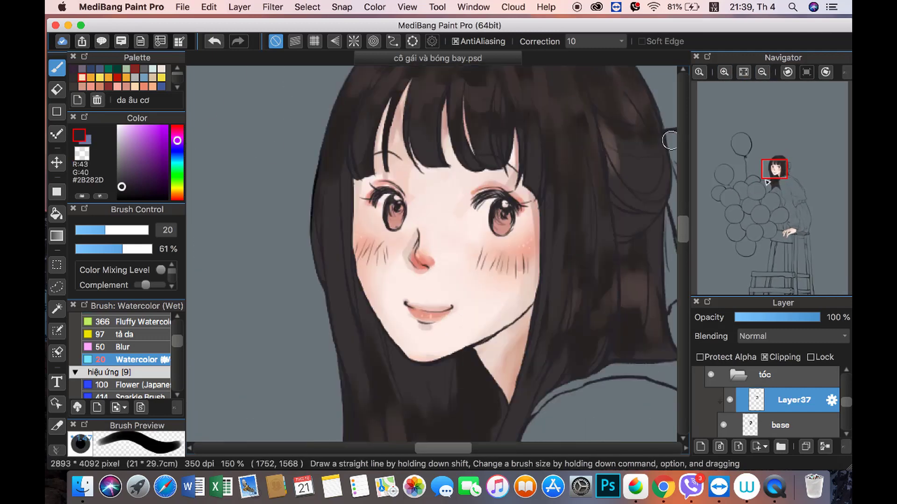
scroll(445, 183, "up", 5)
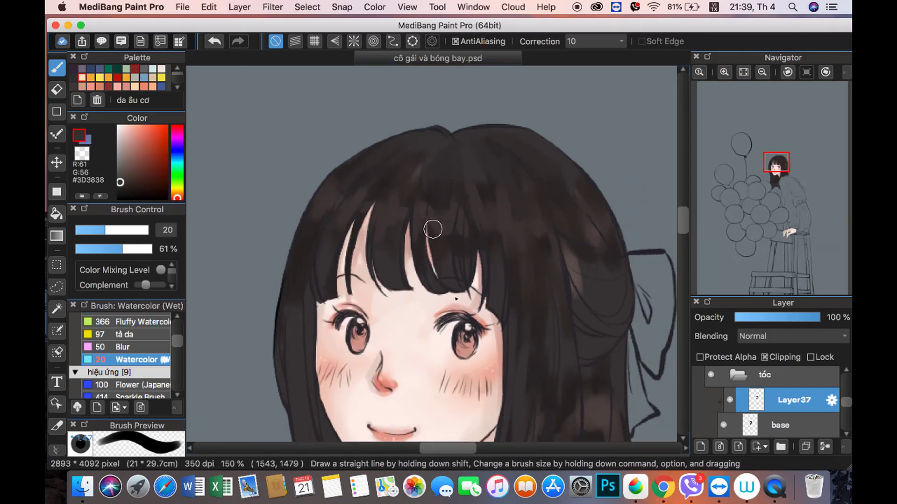
left_click(332, 235, "alt")
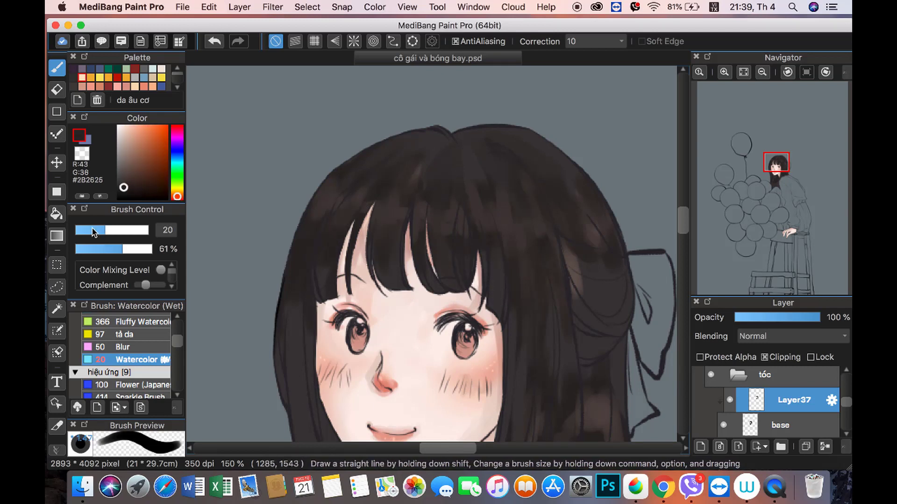
left_click(93, 230)
Step: Paint a dark stroke down the right hair, then resample hair tones and toggle transparent colour
left_click_drag(570, 255, 581, 297)
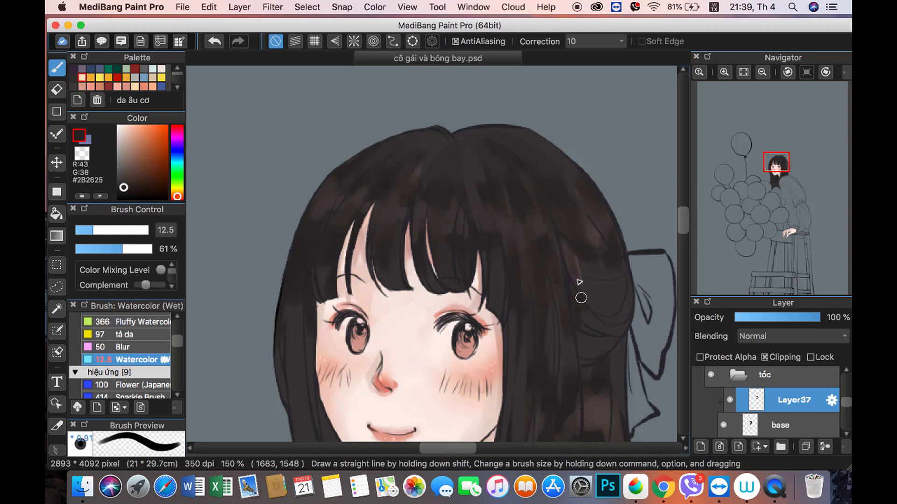
left_click(586, 229, "alt")
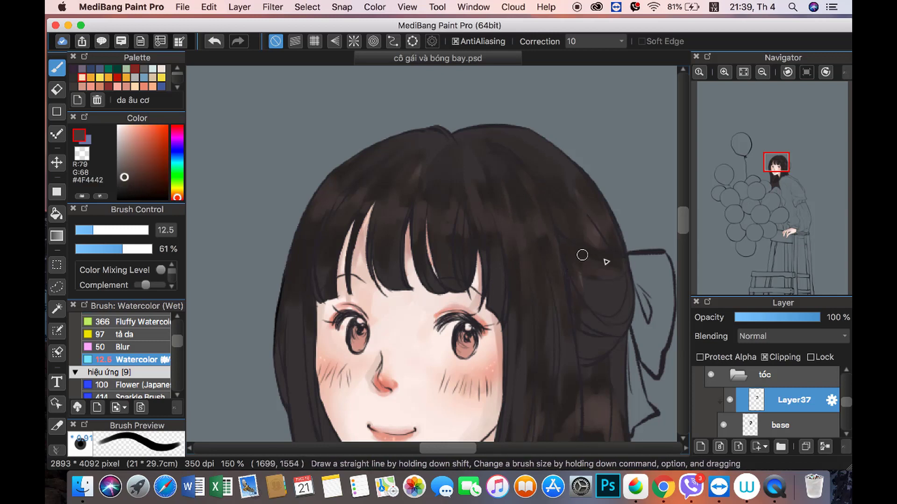
left_click(551, 186, "alt")
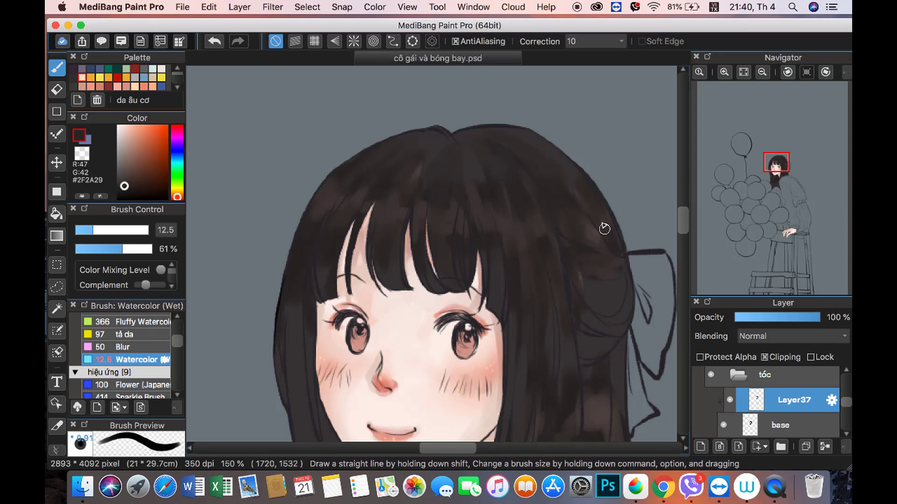
left_click(552, 265, "alt")
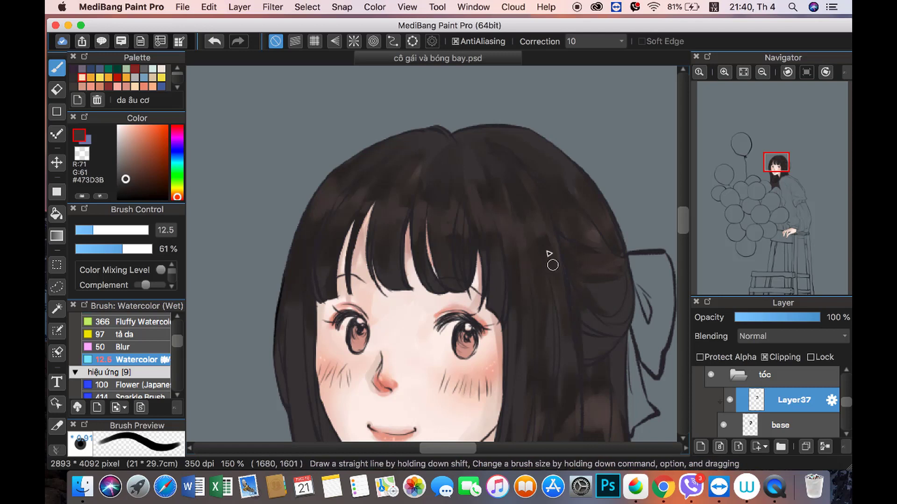
left_click(391, 181, "alt")
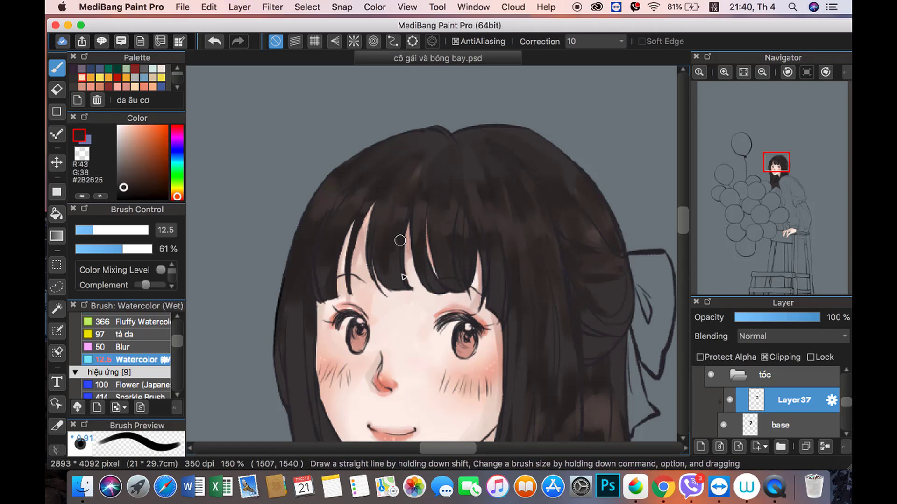
key("c")
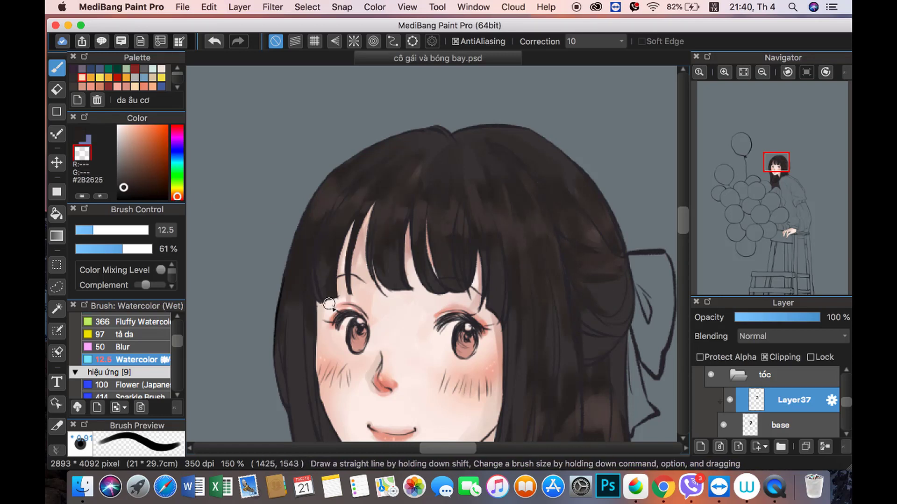
key("c")
key("c")
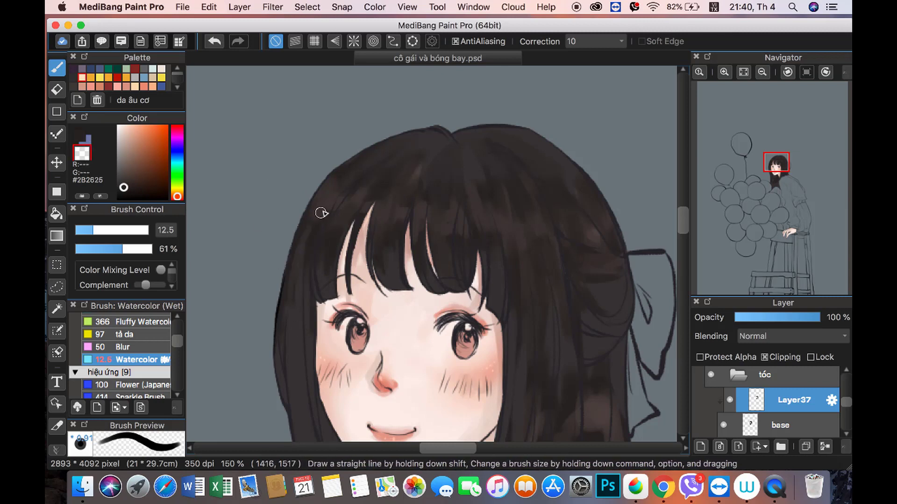
key("c")
left_click(331, 210, "alt")
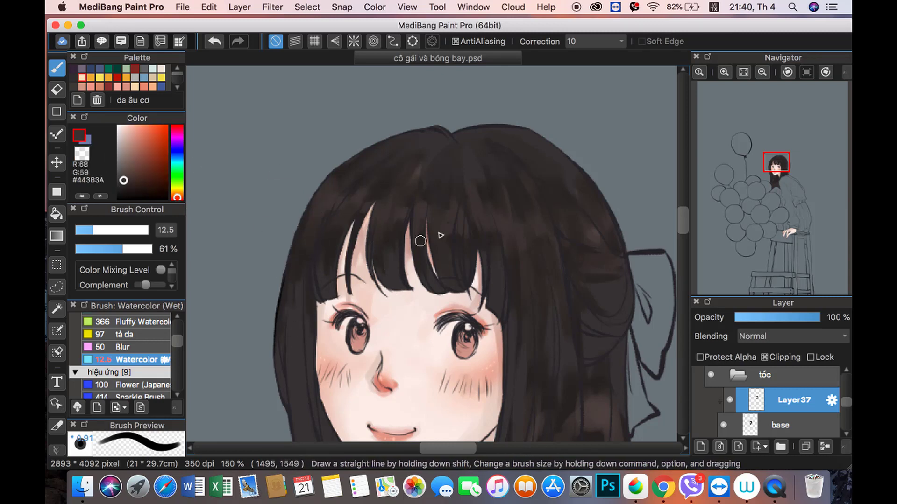
left_click(560, 228, "alt")
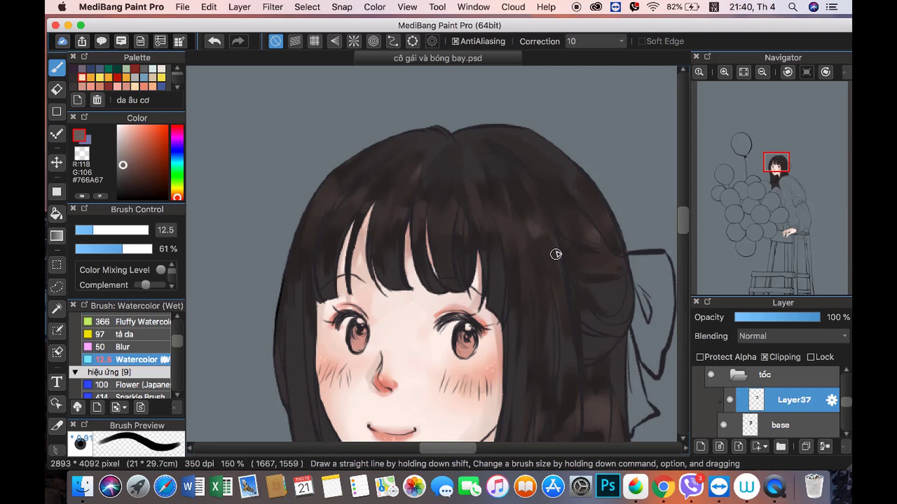
Step: Enlarge the brush, lower its opacity and sample dark through near-black hair tones
left_click(103, 230)
left_click(102, 248)
left_click(504, 200, "alt")
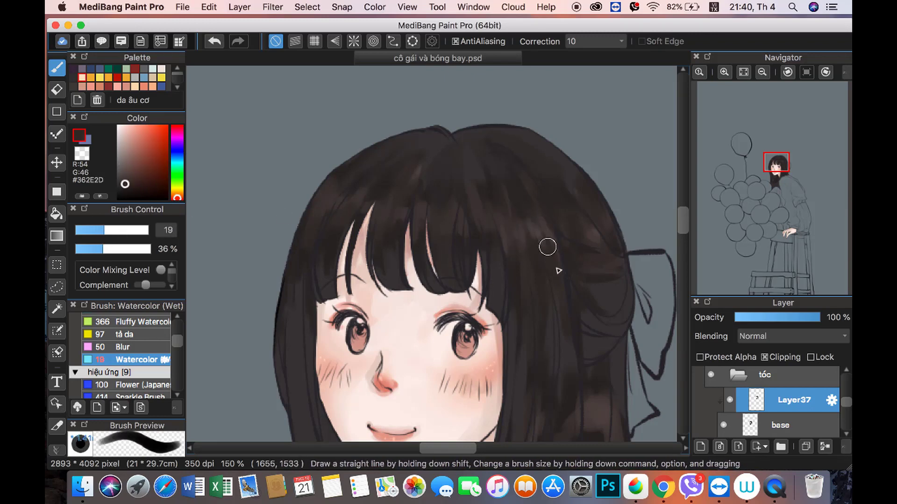
left_click(743, 72)
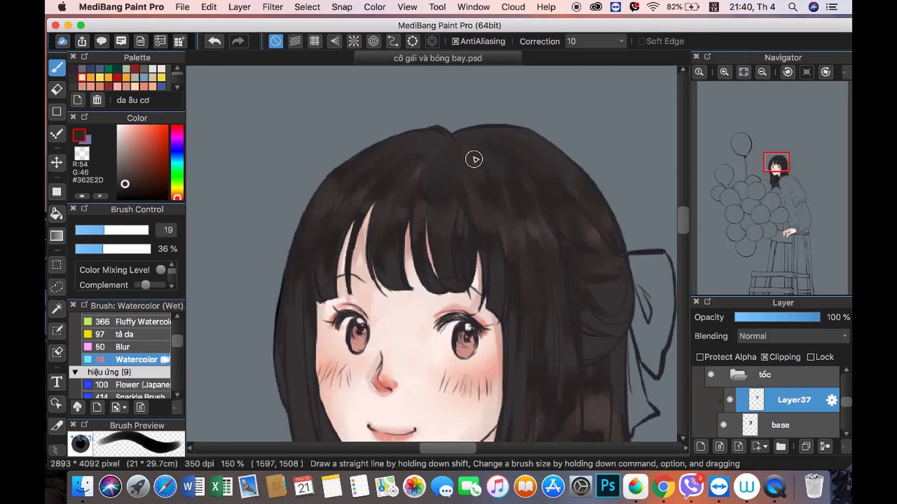
left_click(576, 316, "alt")
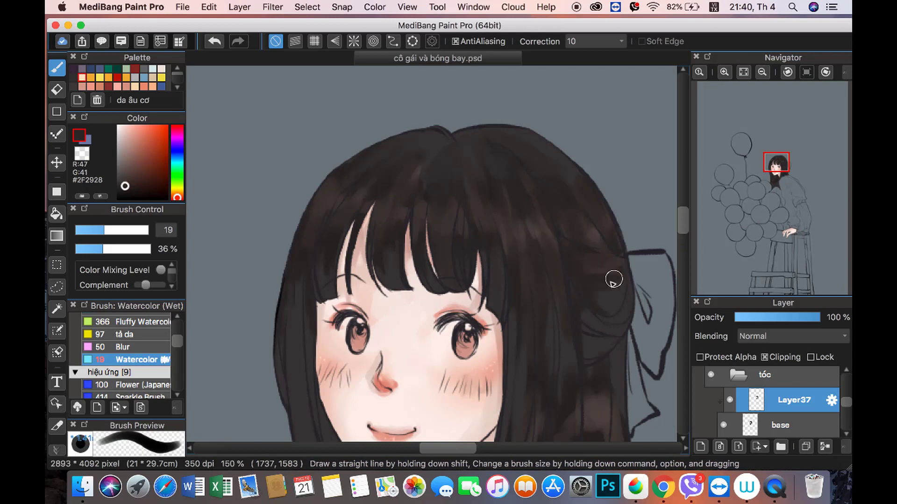
left_click(537, 192, "alt")
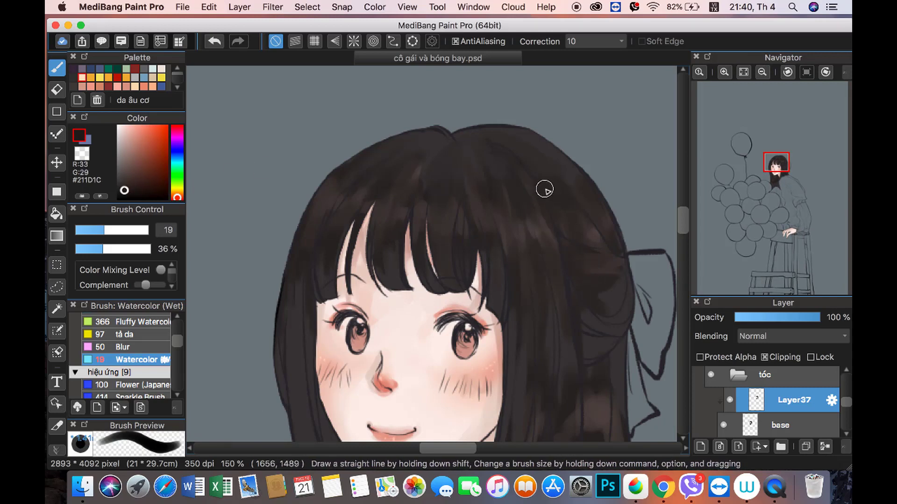
left_click(576, 216, "alt")
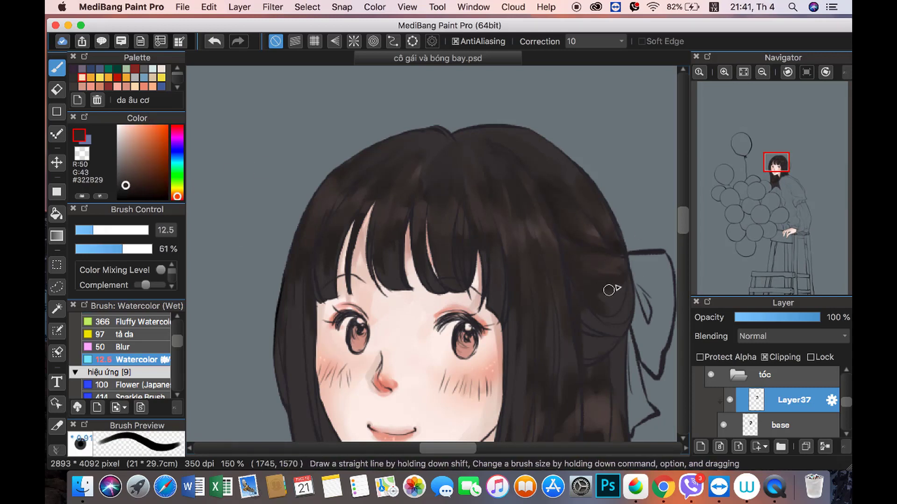
key("super+minus")
key("super+minus")
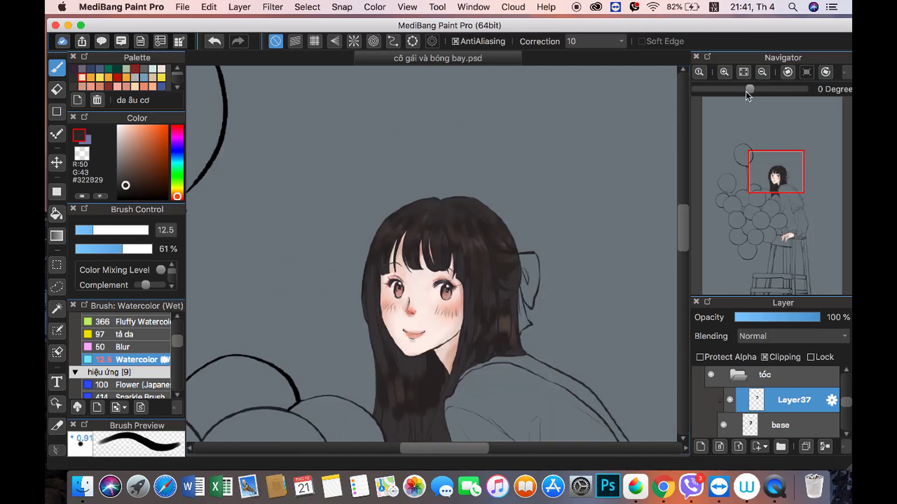
key("bracketright")
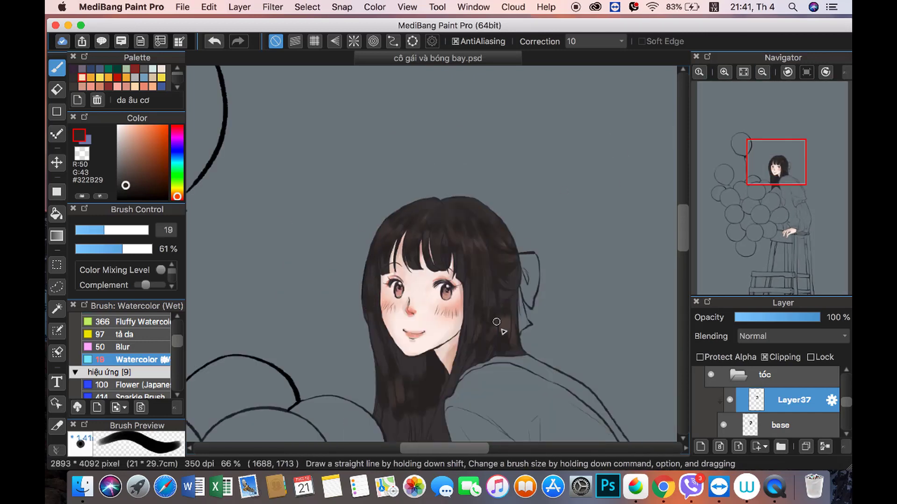
Step: Resize the brush while sampling lighter and darkest hair tones near the face
left_click(369, 310, "alt")
key("super+plus")
key("super+plus")
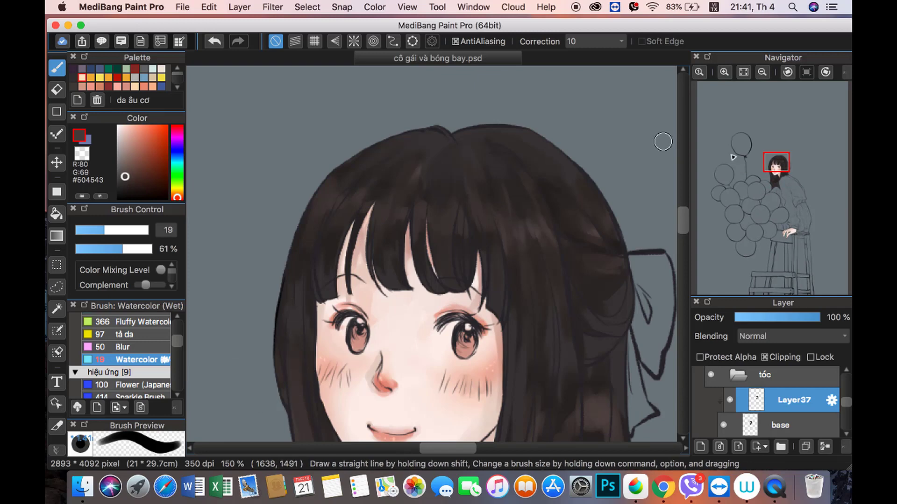
scroll(662, 141, "down", 3)
key("bracketleft")
key("bracketleft")
key("bracketleft")
left_click(303, 227, "alt")
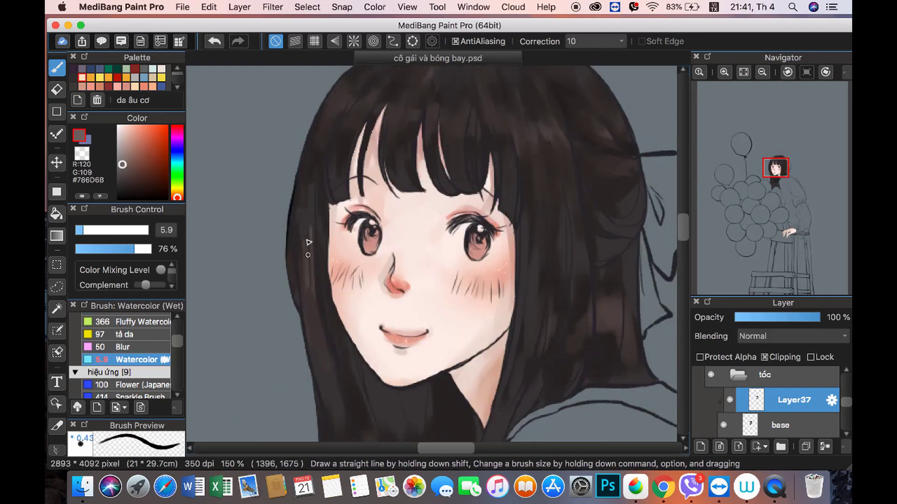
left_click(309, 200, "alt")
key("bracketright")
key("bracketright")
key("bracketright")
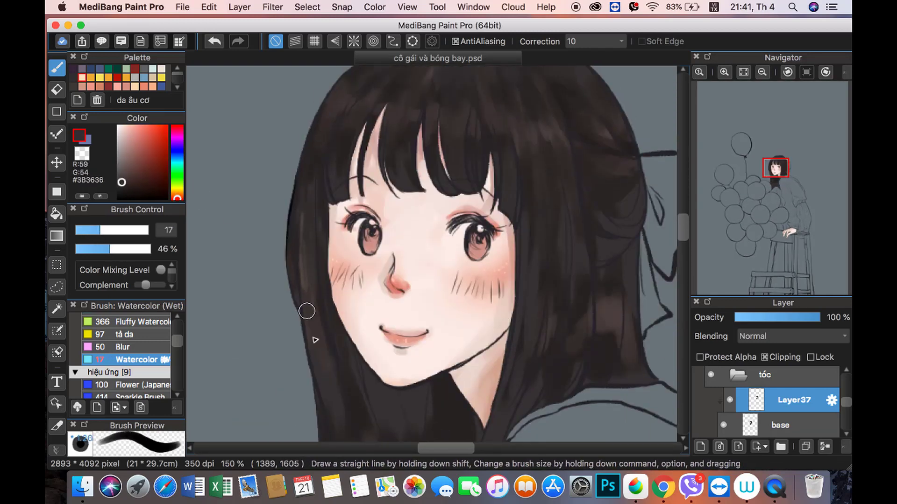
left_click(333, 193, "alt")
Step: Paint dark hair strands along the left jaw and beside the left cheek
mouse_move(322, 211)
left_mouse_down()
mouse_move(327, 313)
mouse_move(362, 411)
left_mouse_up()
left_click(321, 150, "alt")
left_click_drag(348, 338, 364, 400)
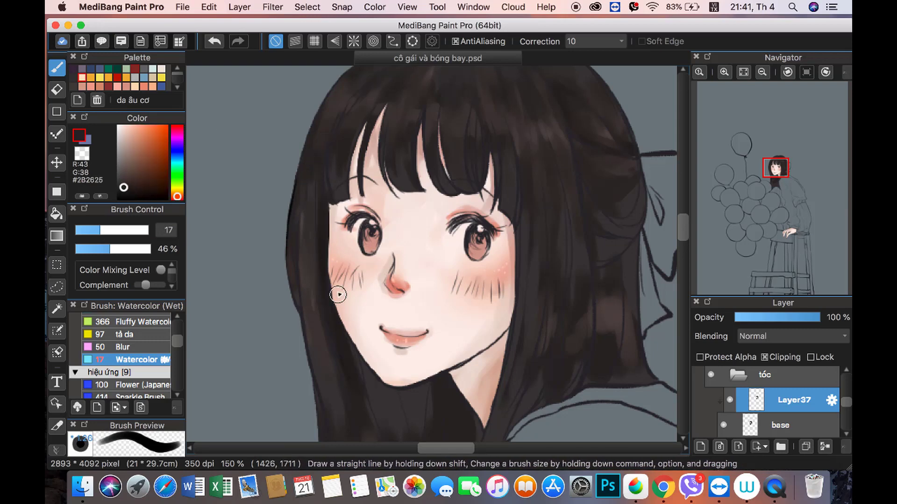
left_click_drag(365, 368, 376, 406)
key("bracketleft")
Step: Bring the crown into view, sample its tones and make the brush smaller and more opaque
left_click_drag(771, 178, 778, 160)
left_click(438, 204, "alt")
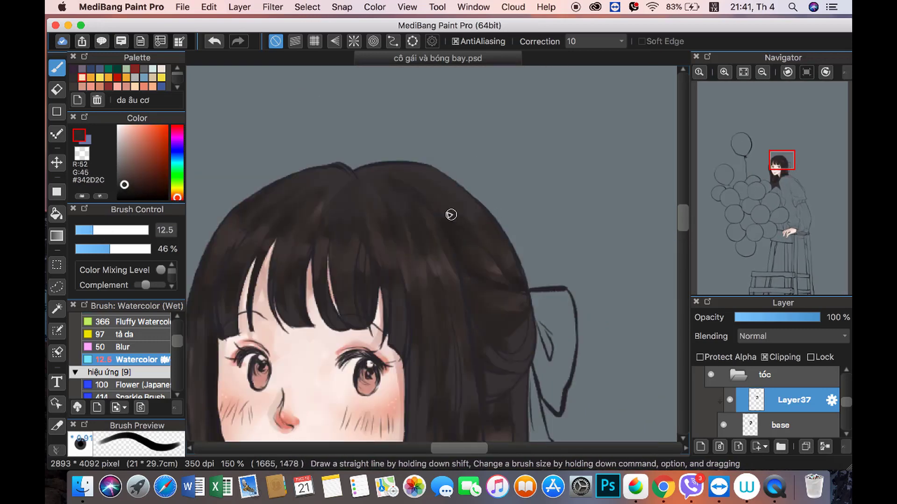
left_click(448, 187, "alt")
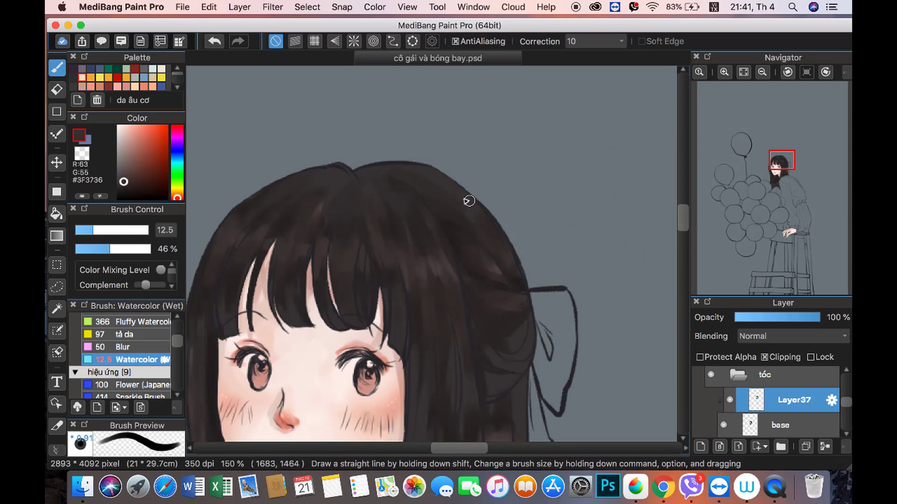
left_click(115, 229)
left_click_drag(213, 280, 488, 232)
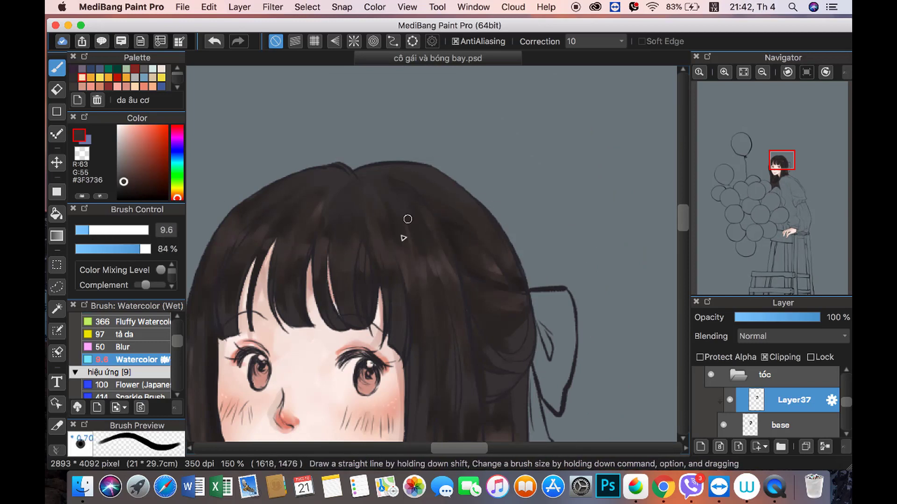
left_click(482, 196, "alt")
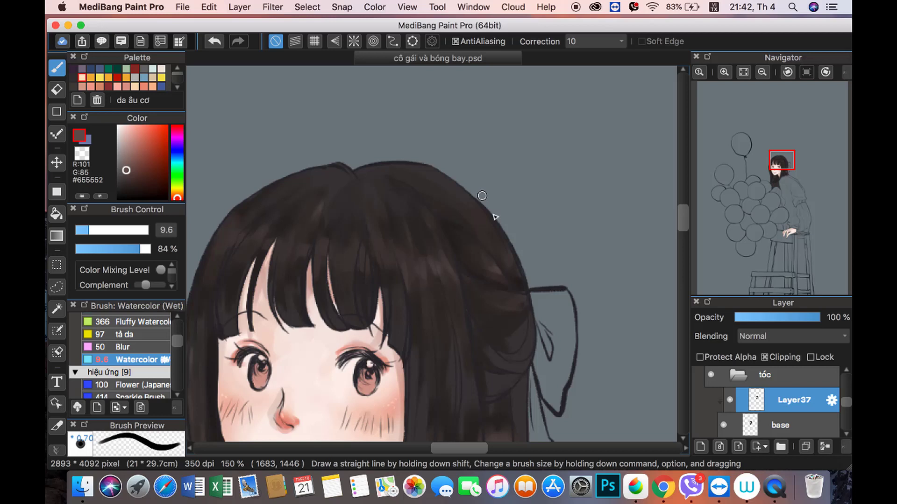
left_click(486, 230, "alt")
Step: Sample mid-dark and deep shadow hair tones and focus on the hair right of the face
scroll(481, 269, "down", 3)
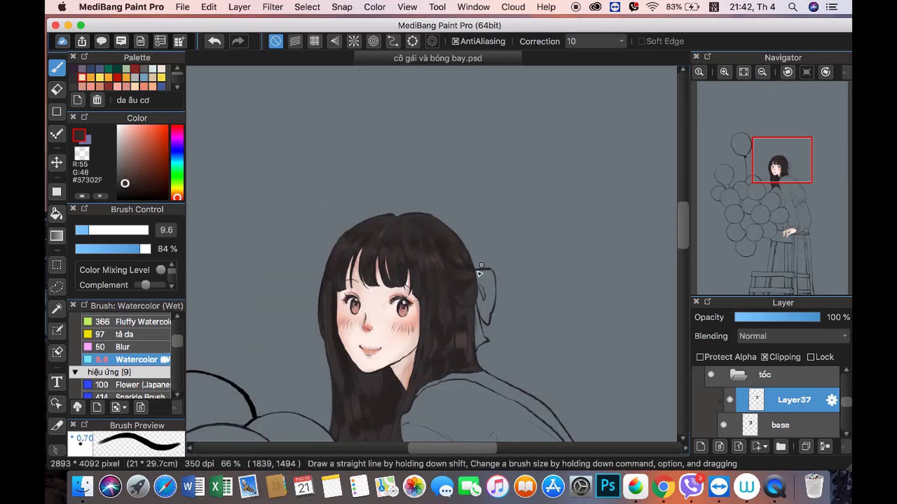
left_click(458, 285, "alt")
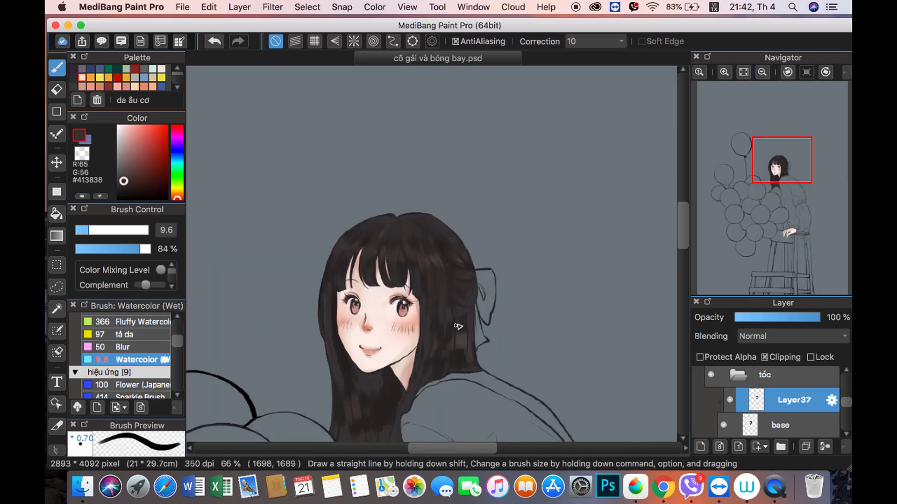
left_click(445, 338, "alt")
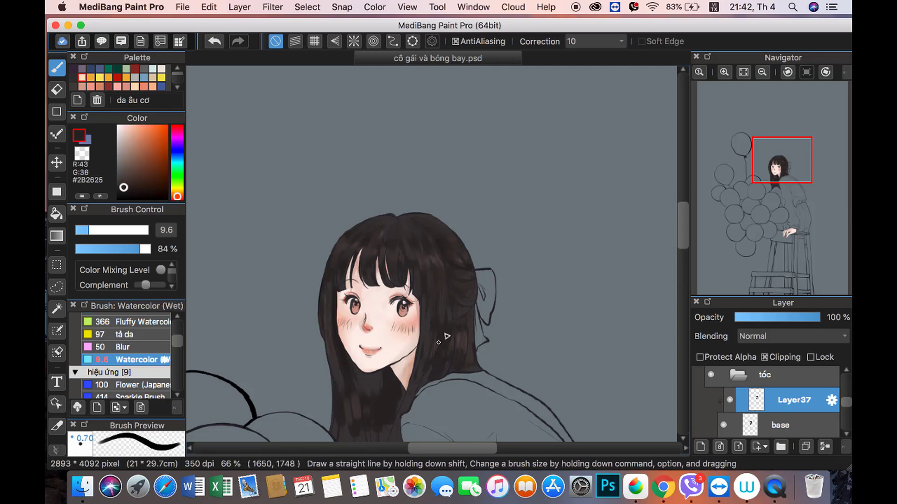
scroll(439, 327, "up", 4)
left_click(424, 260, "alt")
mouse_move(781, 173)
left_mouse_down()
mouse_move(781, 182)
mouse_move(784, 174)
left_mouse_up()
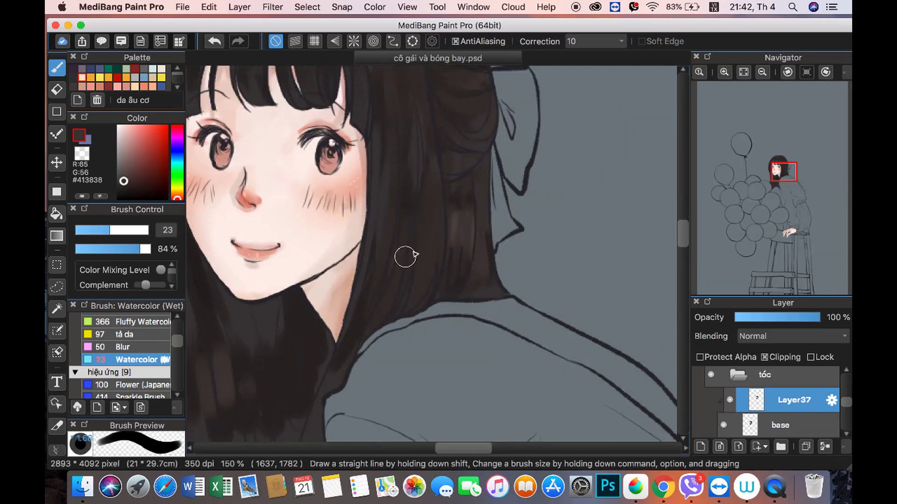
left_click(451, 90, "alt")
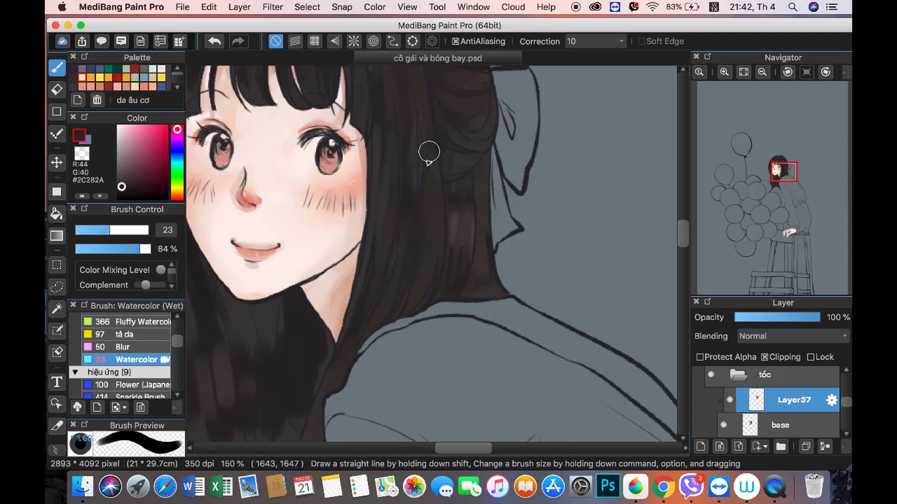
left_click_drag(429, 152, 139, 182)
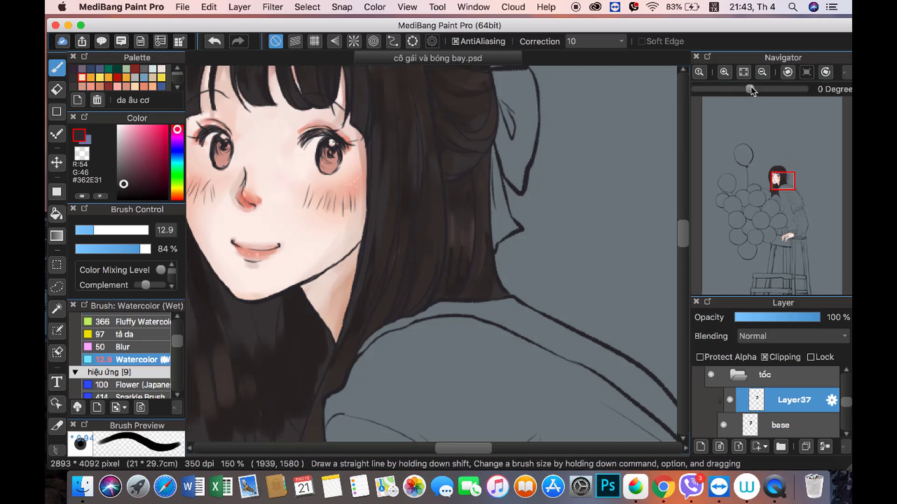
Step: Adjust the brush between broad and fine strand sizes and sample a dark hair tone
scroll(478, 293, "down", 4)
left_click(413, 154, "alt")
left_click_drag(374, 281, 400, 279)
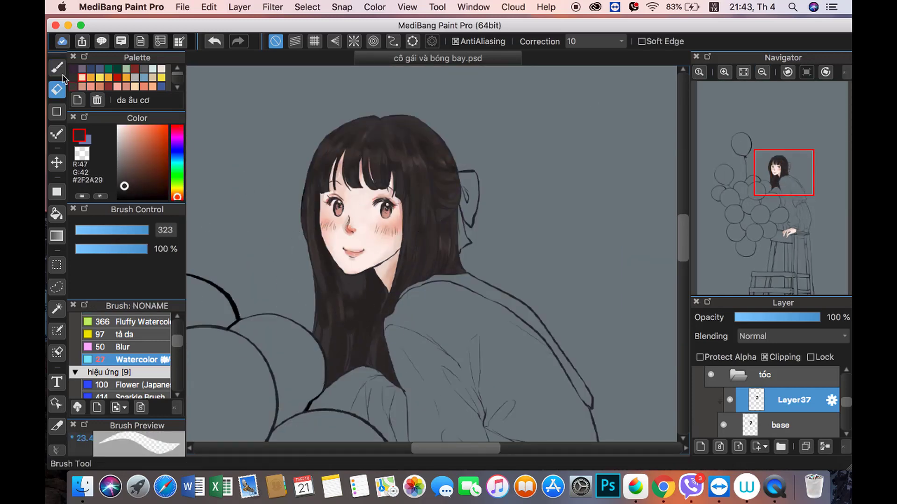
left_click(109, 229)
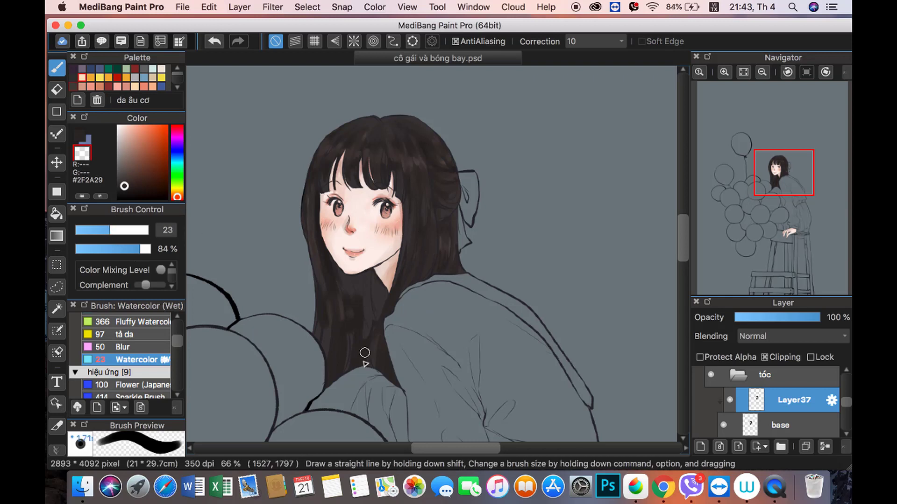
key("super+plus")
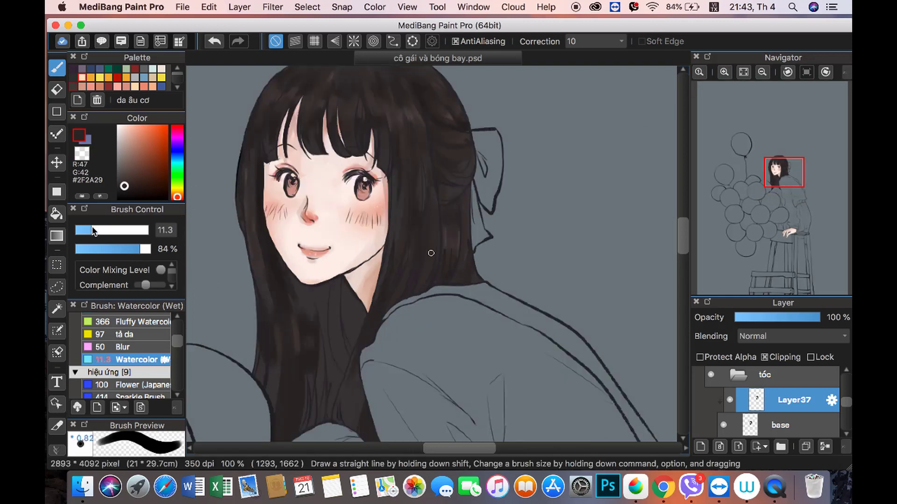
left_click(294, 353, "alt")
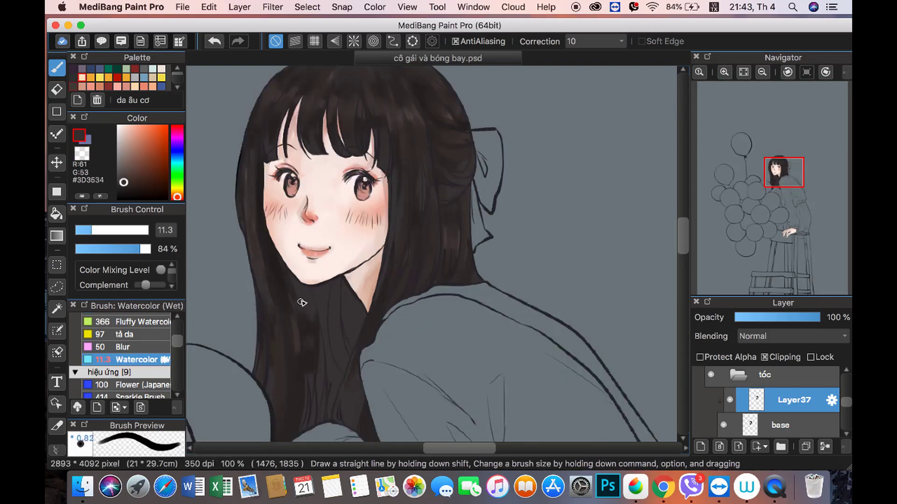
left_click(378, 133, "alt")
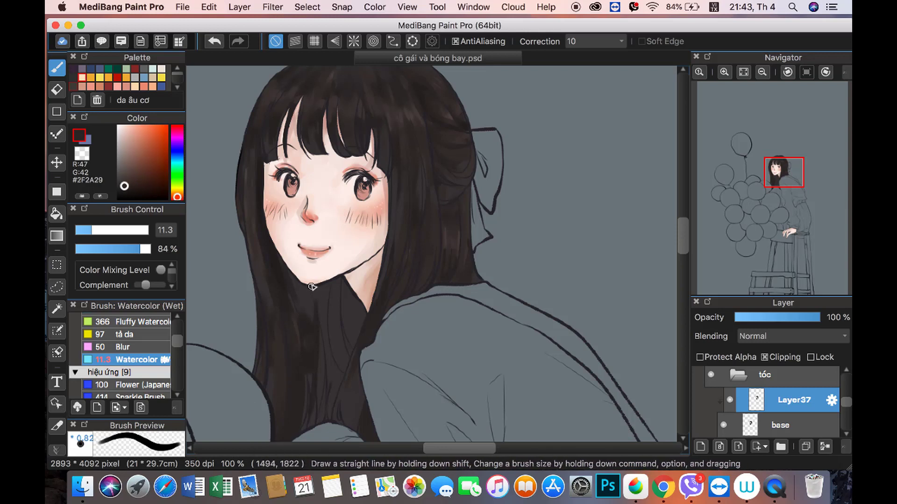
Step: Set a larger, more transparent brush and sample mid, dark, lighter and greyer hair browns
left_click_drag(126, 249, 103, 249)
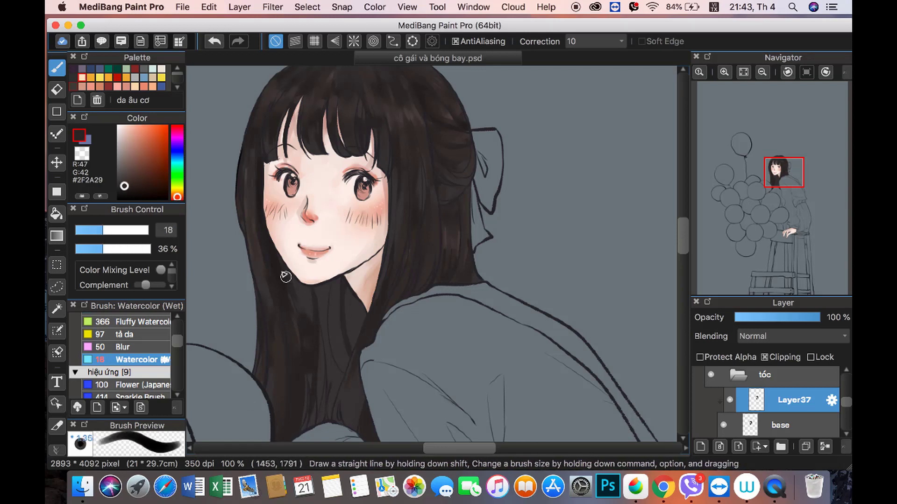
left_click(322, 295, "alt")
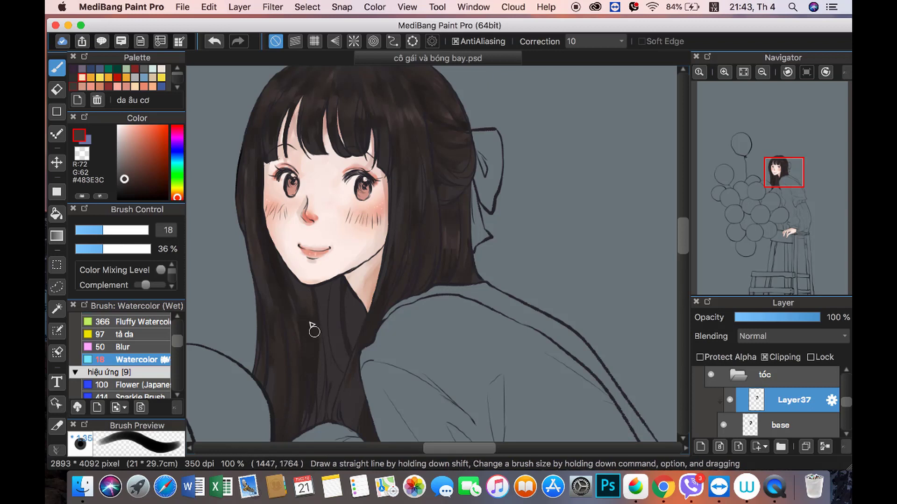
left_click(402, 271, "alt")
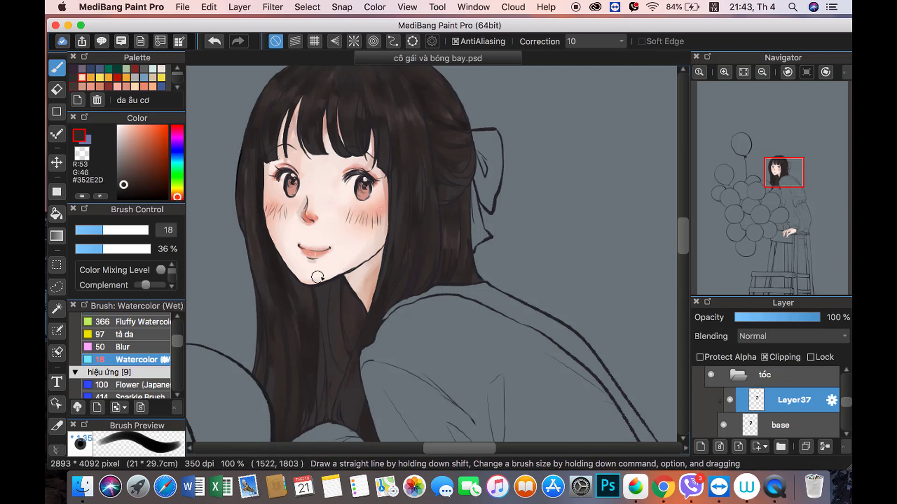
left_click(352, 418, "alt")
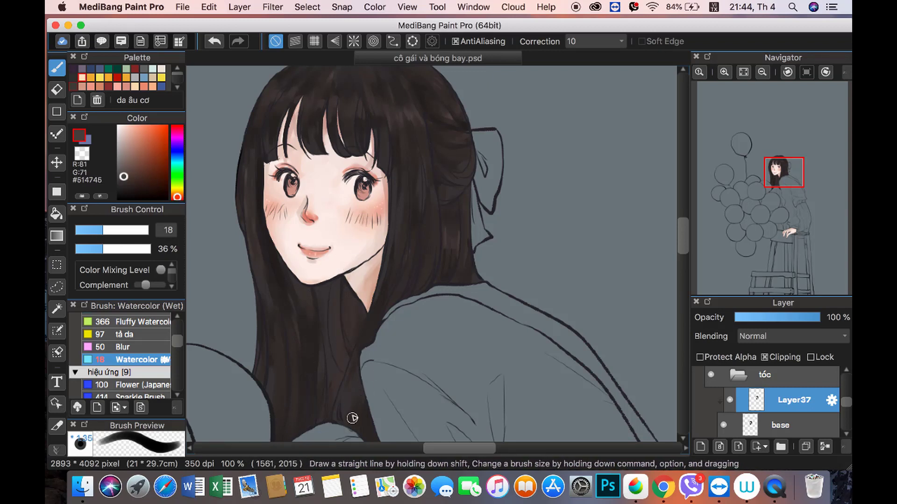
left_click_drag(406, 208, 401, 234)
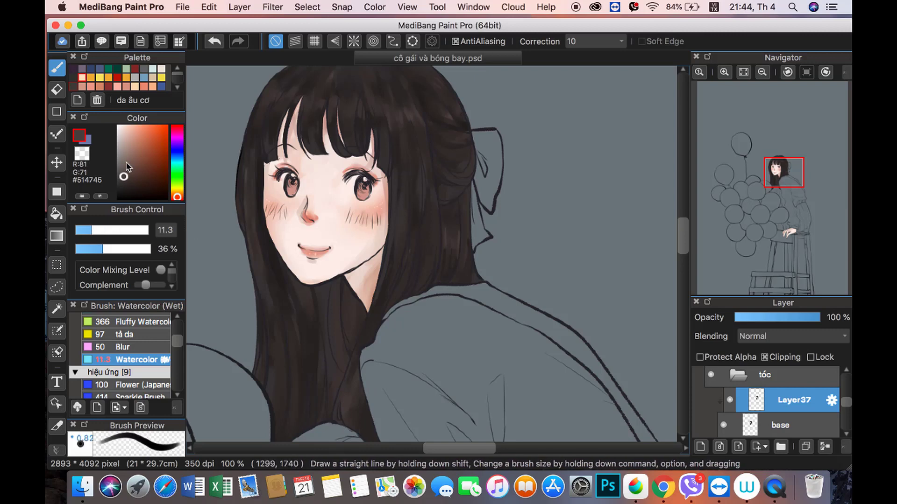
left_click(403, 241, "alt")
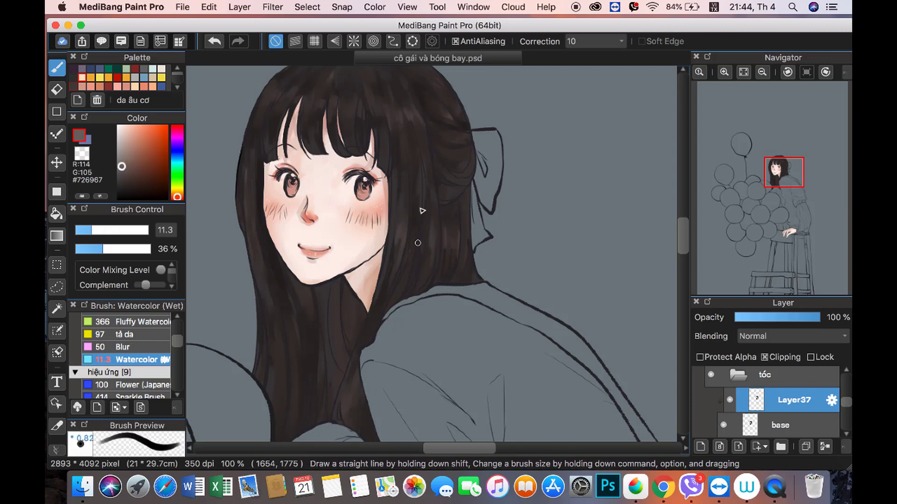
scroll(422, 211, "down", 5)
scroll(422, 211, "up", 3)
Step: Add a clipped layer above Layer37 and switch to the Airbrush with a light pinkish beige
left_click(700, 446)
left_click(764, 357)
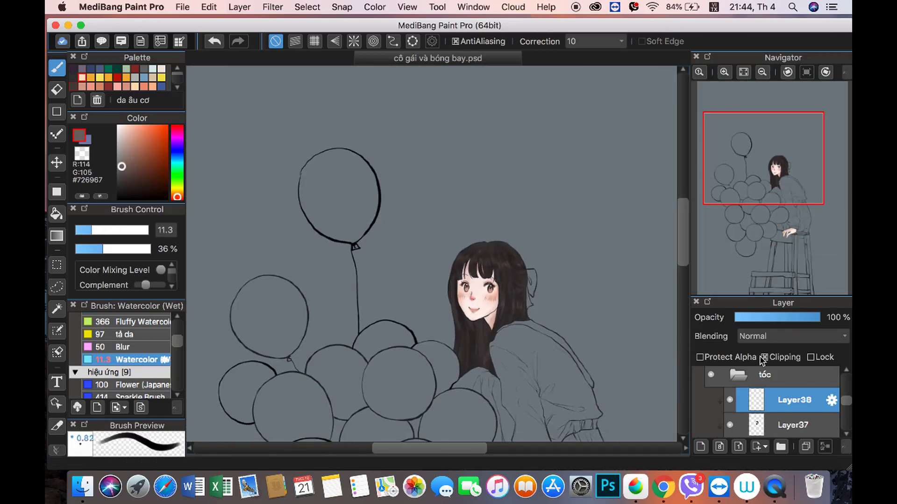
left_click(125, 145)
scroll(161, 336, "up", 1)
scroll(161, 335, "up", 3)
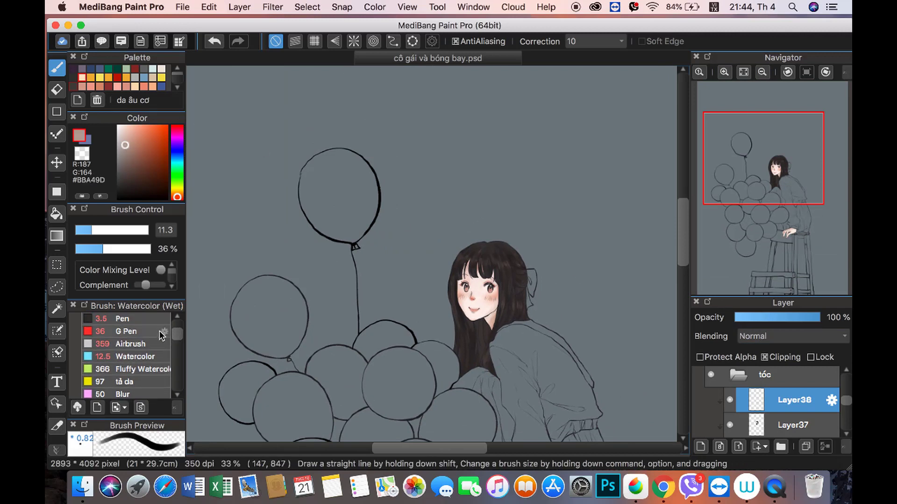
left_click(140, 344)
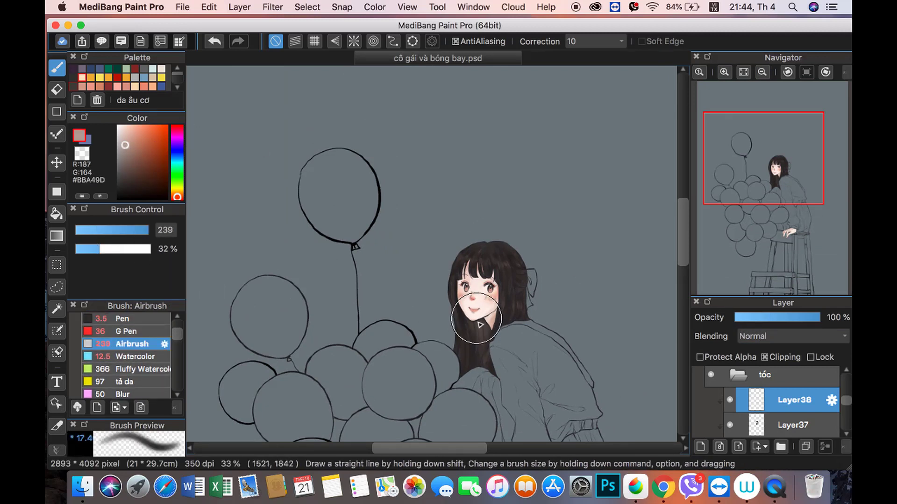
scroll(479, 323, "up", 2)
scroll(467, 261, "up", 3)
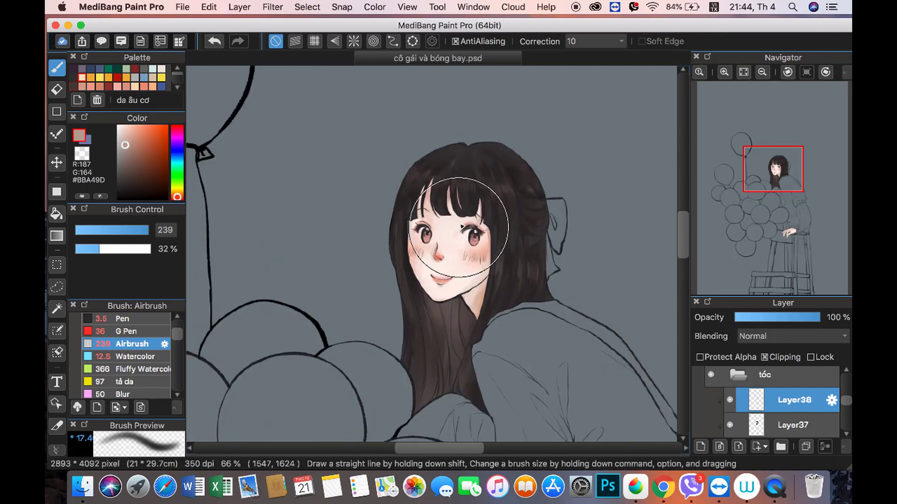
Step: Resize the airbrush and load it with the near-black dark hair colour
left_click(519, 154, "alt")
left_click_drag(551, 152, 520, 152)
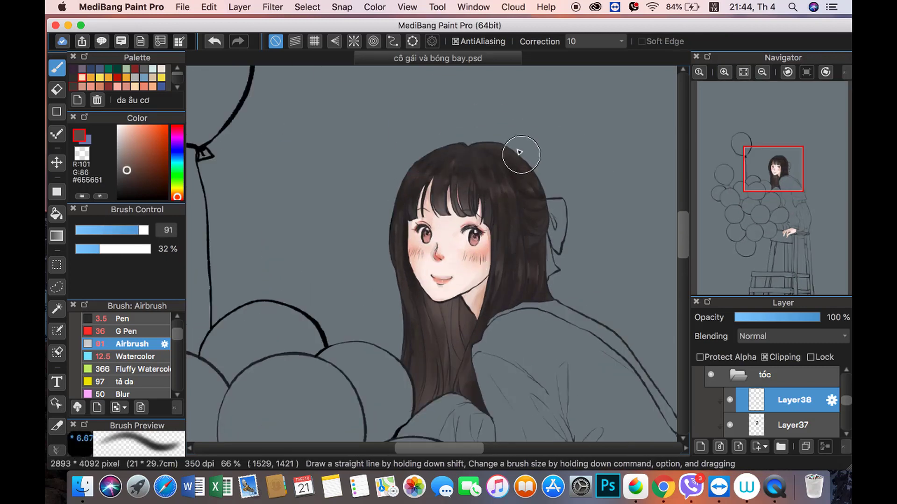
left_click(123, 193)
left_click_drag(138, 230, 146, 230)
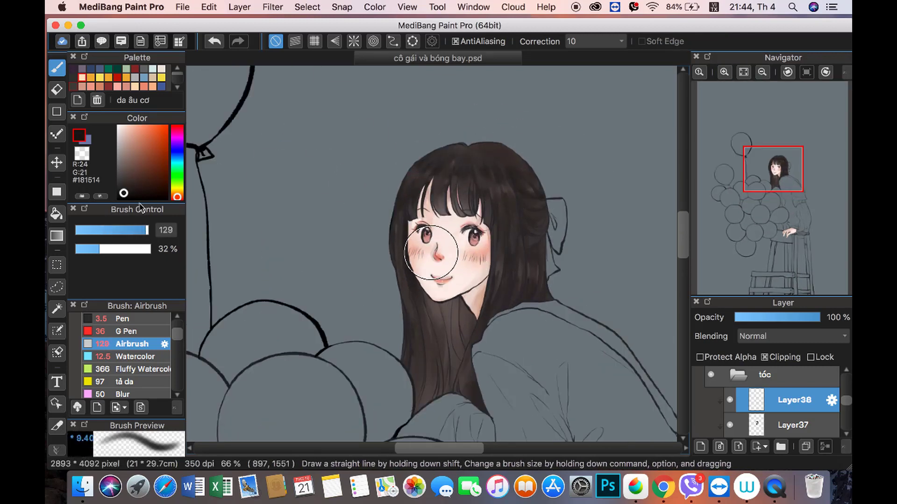
left_click(463, 149, "alt")
key("c")
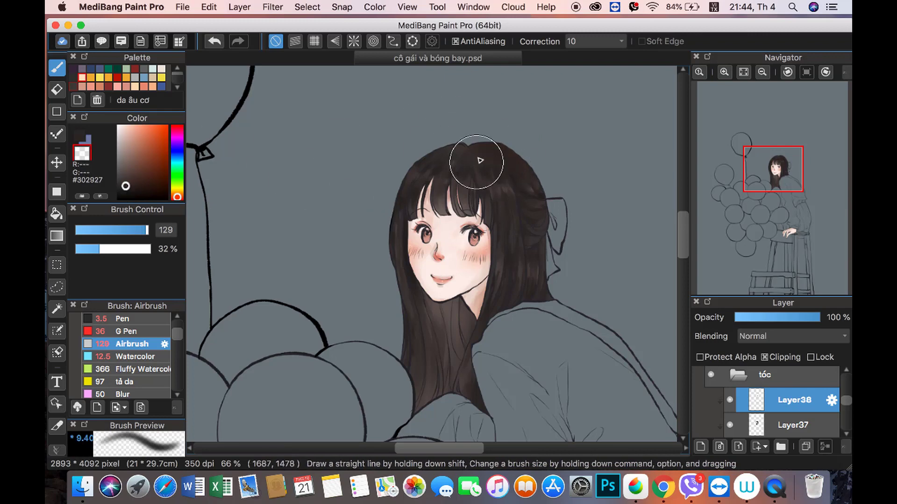
Step: Add a new layer above Layer38 and open its Layer Property for renaming
left_click(80, 135)
left_click(762, 73)
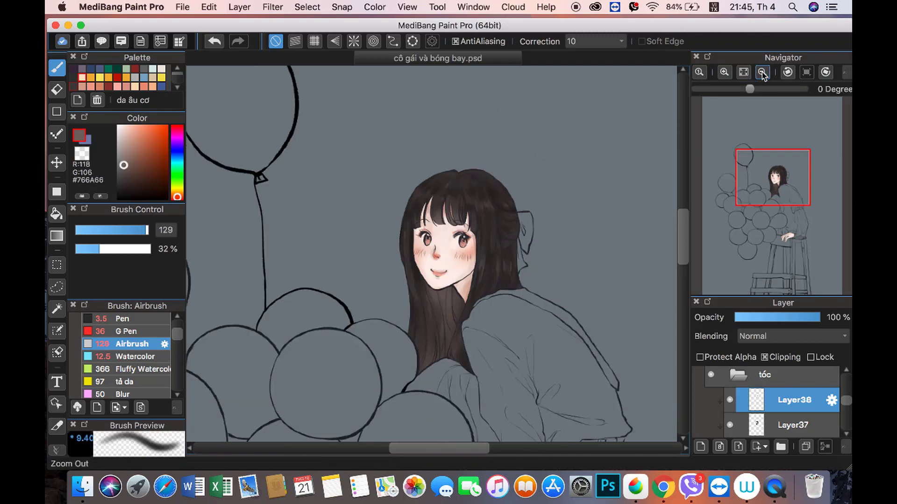
left_click(700, 446)
double_click(794, 400)
Step: Name the layer bs, set it to Dodge, and load a small warm light-brown watercolour brush
type("bs")
key("Return")
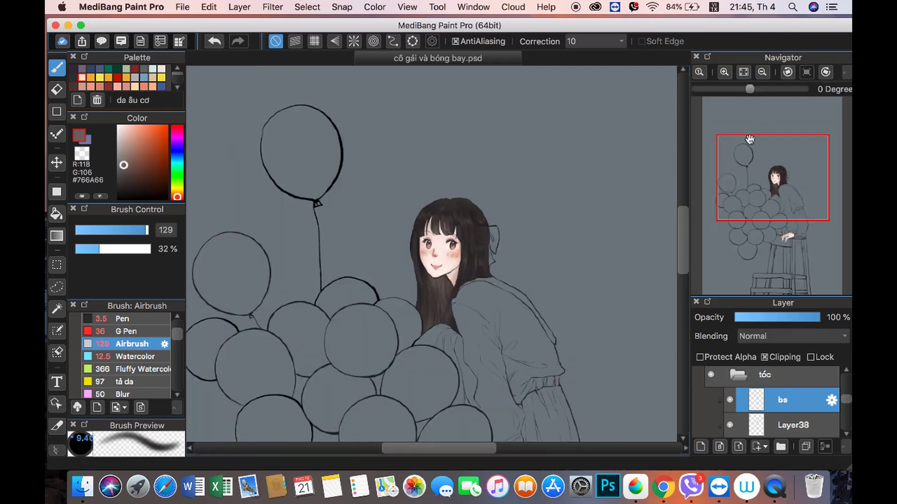
scroll(750, 139, "up", 3)
left_click(127, 149)
left_click(95, 230)
left_click(94, 249)
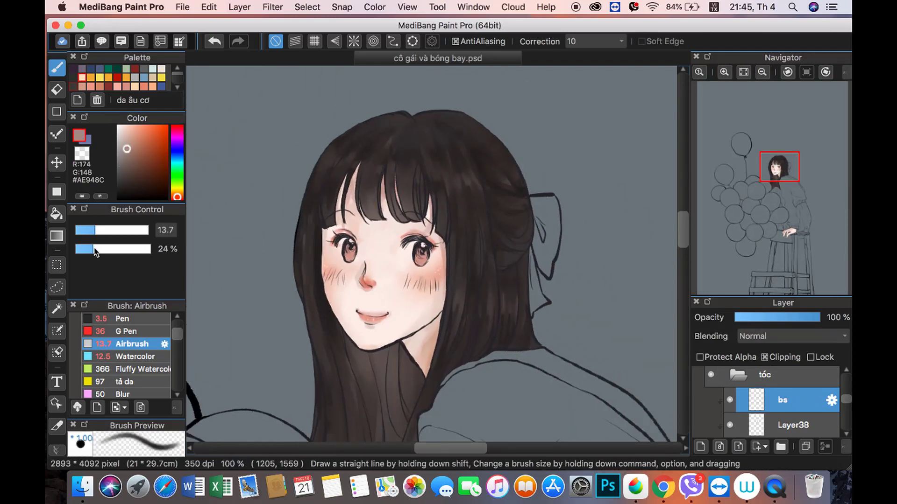
left_click(792, 336)
left_click(777, 381)
scroll(497, 108, "up", 1)
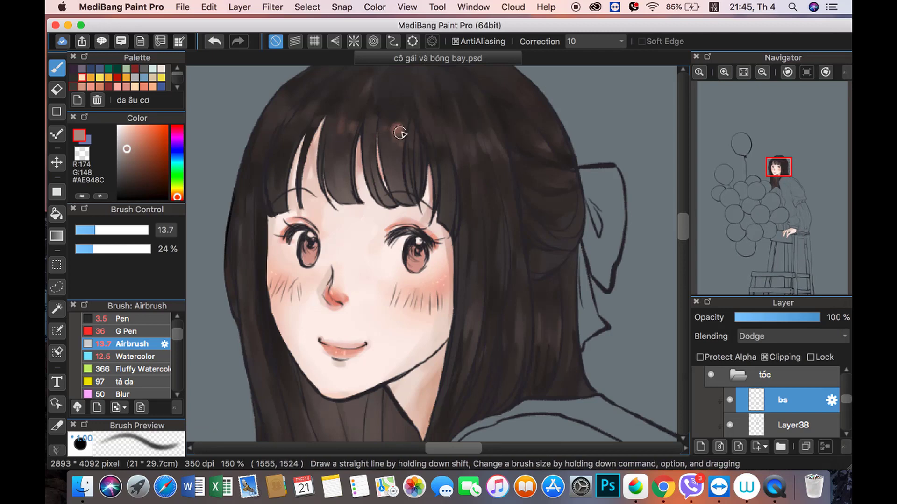
left_click(136, 357)
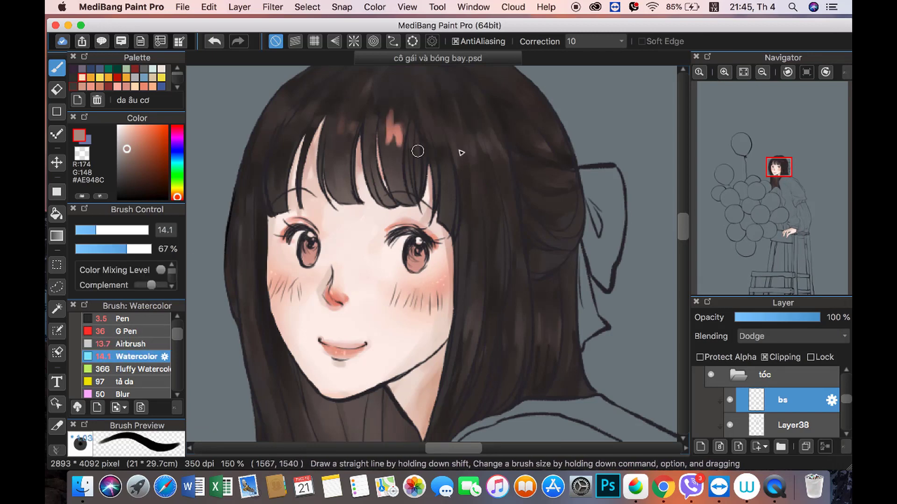
Step: Set bs to 42% opacity and erase excess highlights from the bangs and upper-right hair
left_click_drag(417, 150, 504, 240)
mouse_move(473, 206)
left_mouse_down()
mouse_move(500, 206)
mouse_move(360, 190)
mouse_move(596, 187)
mouse_move(606, 200)
mouse_move(628, 192)
left_mouse_up()
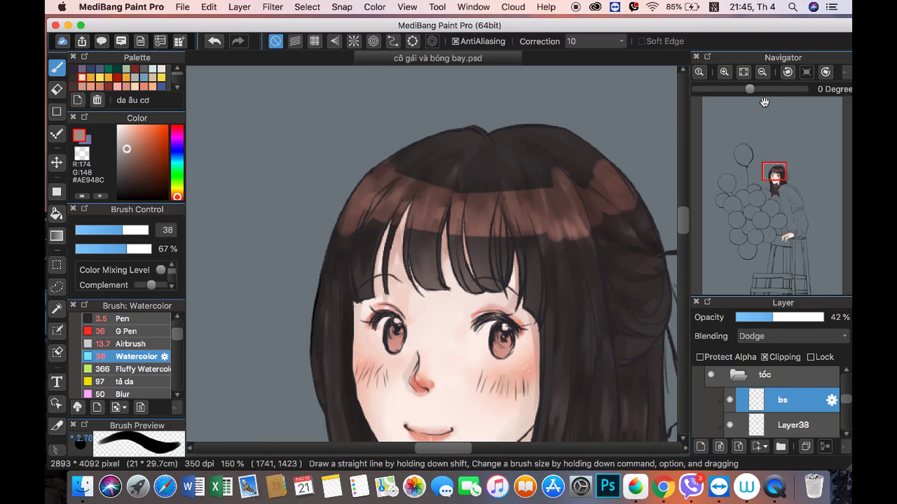
key("bracketleft")
key("bracketleft")
key("bracketleft")
left_click(82, 153)
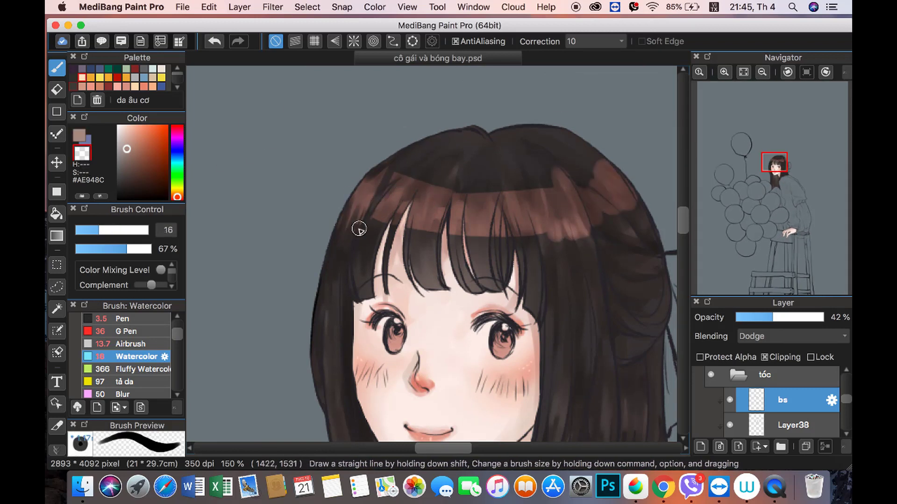
mouse_move(405, 209)
left_mouse_down()
mouse_move(411, 201)
mouse_move(411, 240)
left_mouse_up()
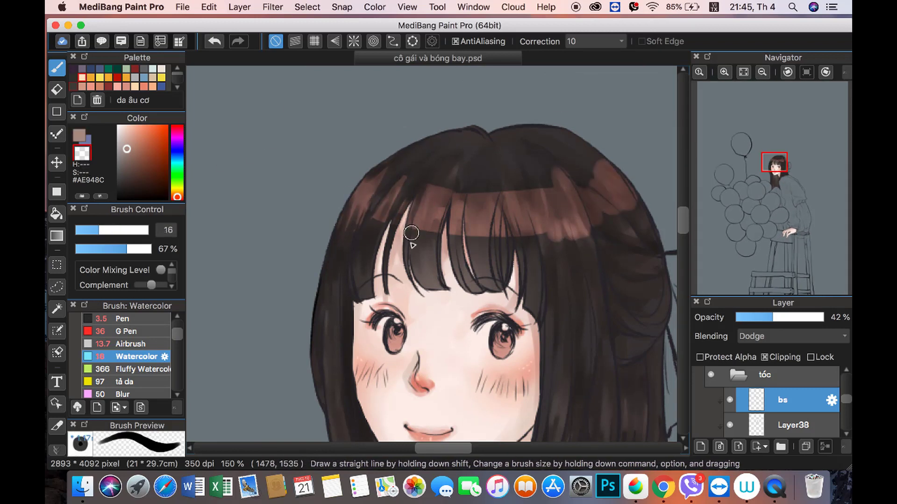
mouse_move(437, 176)
left_mouse_down()
mouse_move(445, 208)
mouse_move(456, 192)
mouse_move(472, 233)
mouse_move(475, 192)
mouse_move(515, 226)
mouse_move(536, 201)
left_mouse_up()
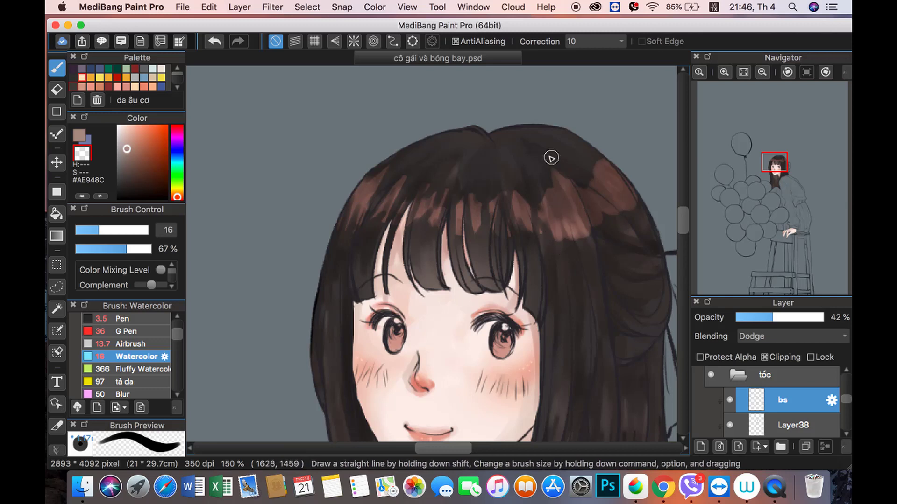
mouse_move(551, 157)
left_mouse_down()
mouse_move(551, 250)
mouse_move(581, 180)
mouse_move(610, 187)
left_mouse_up()
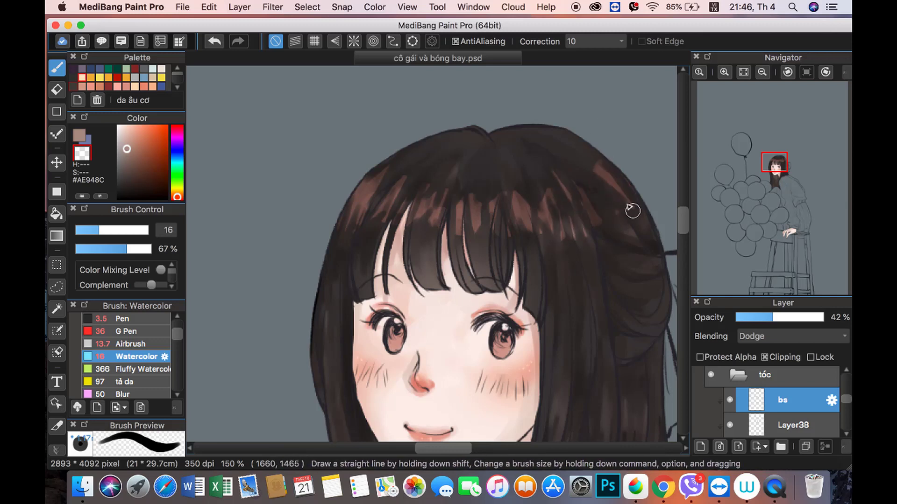
Step: Lower bs to 20% opacity and add Layer40 with Normal blending above it
left_click(762, 72)
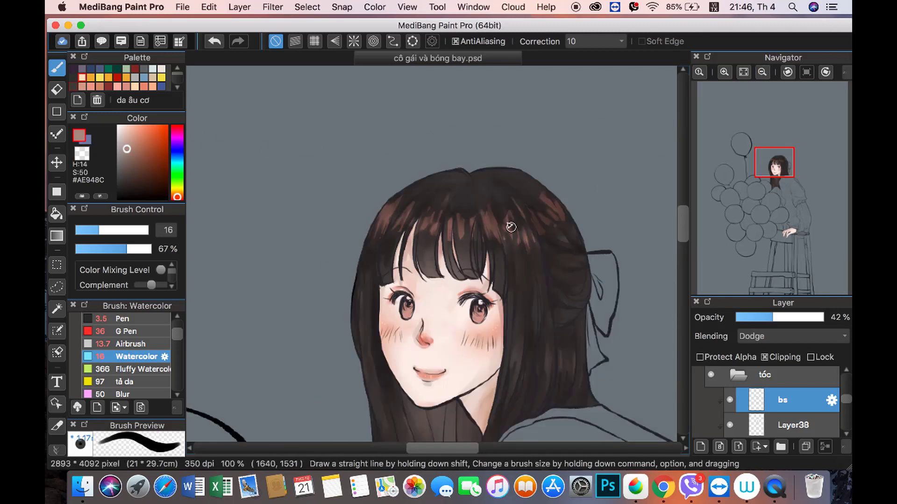
left_click(754, 318)
left_click_drag(754, 319, 751, 320)
scroll(510, 254, "down", 5)
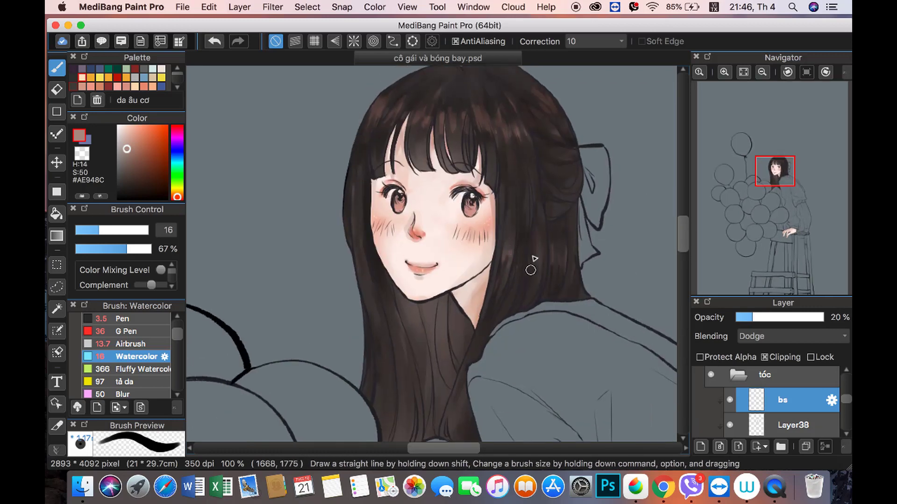
left_click(122, 319)
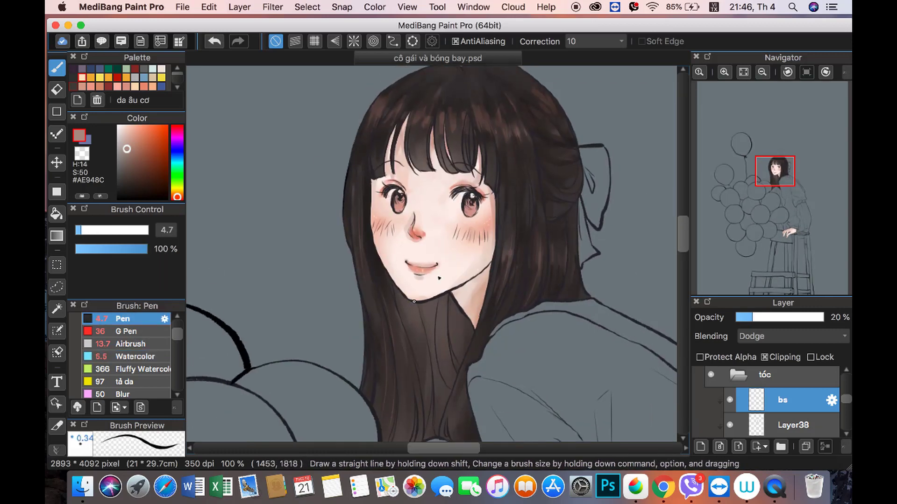
key("super+minus")
key("super+shift+n")
left_click(482, 132, "alt")
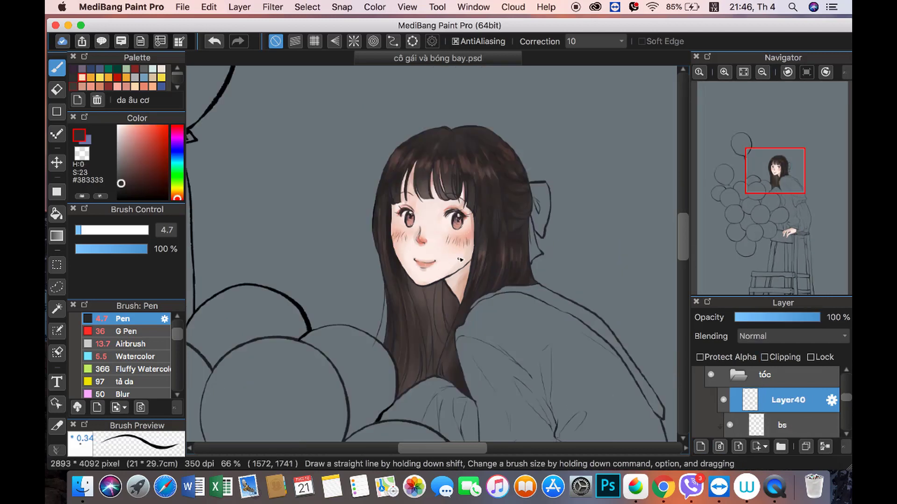
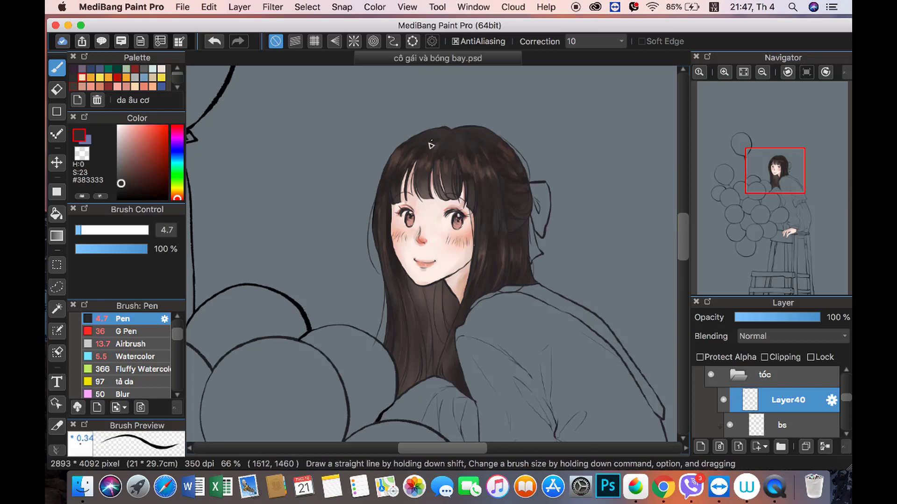
Step: Add a new layer for the bow and name it 'nơ'
left_click_drag(775, 172, 782, 173)
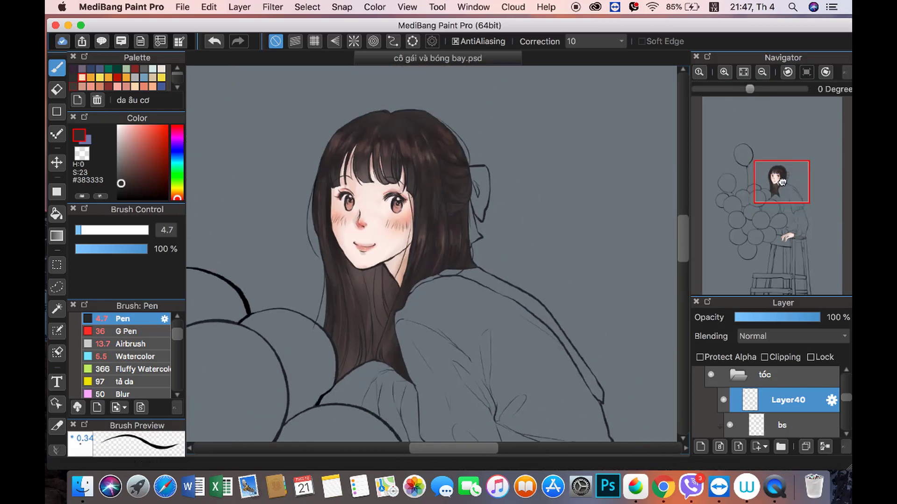
key("super+shift+n")
double_click(810, 410)
type("nơ")
key("Return")
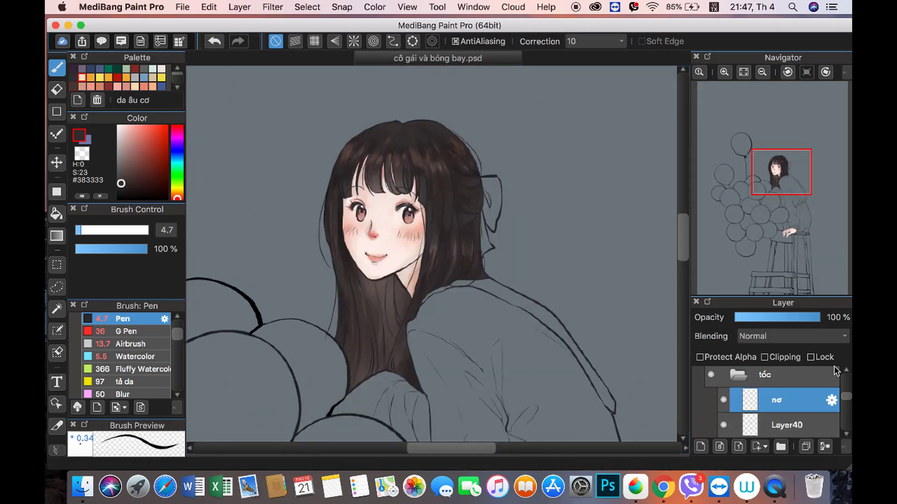
left_click(724, 72)
Step: Paint the bow pale yellow with an enlarged brush, including its lower loop
left_click(790, 175)
left_click_drag(791, 174, 790, 163)
left_click(177, 187)
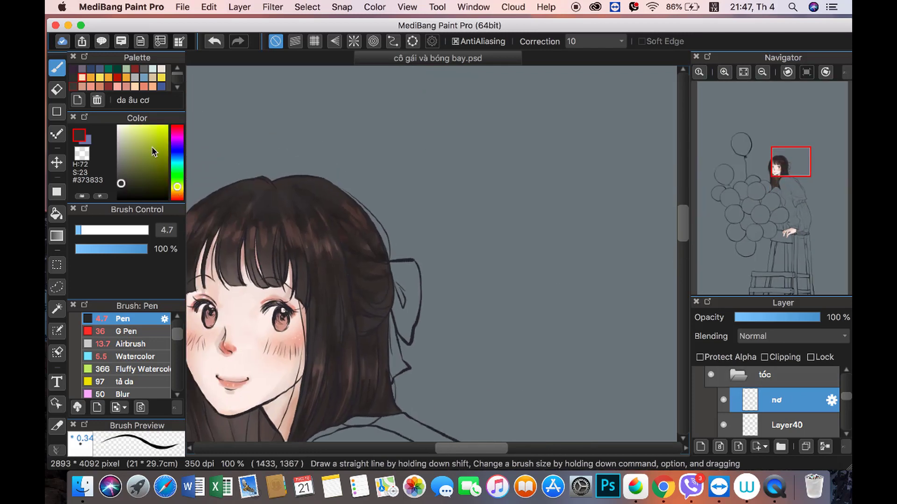
left_click_drag(156, 156, 138, 128)
left_click(111, 229)
left_click_drag(400, 297, 400, 281)
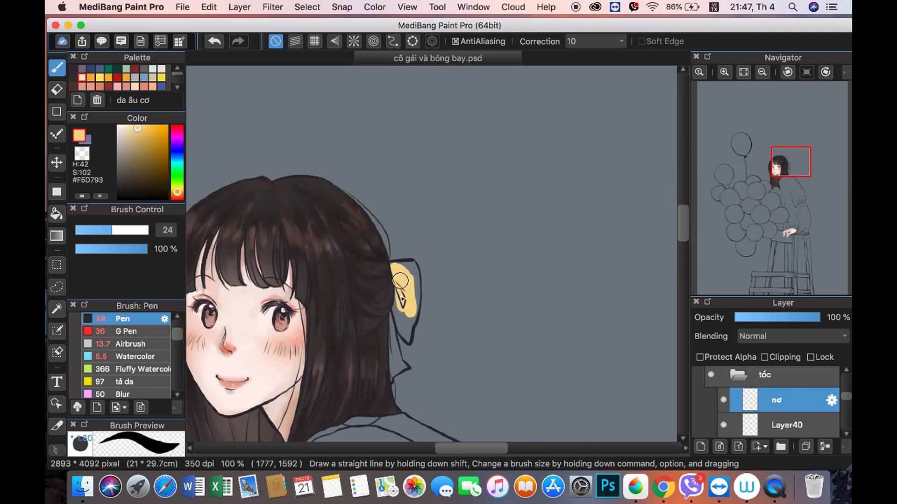
left_click_drag(403, 328, 405, 334)
scroll(403, 328, "up", 2)
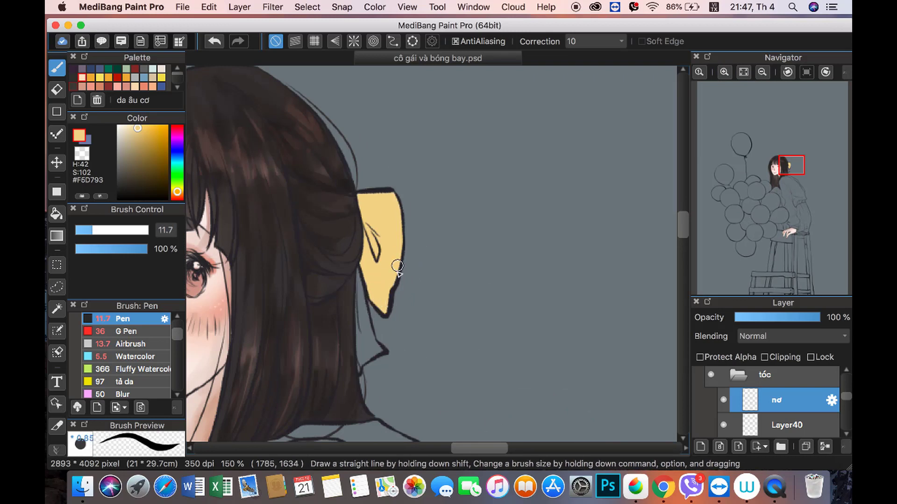
left_click_drag(362, 322, 363, 346)
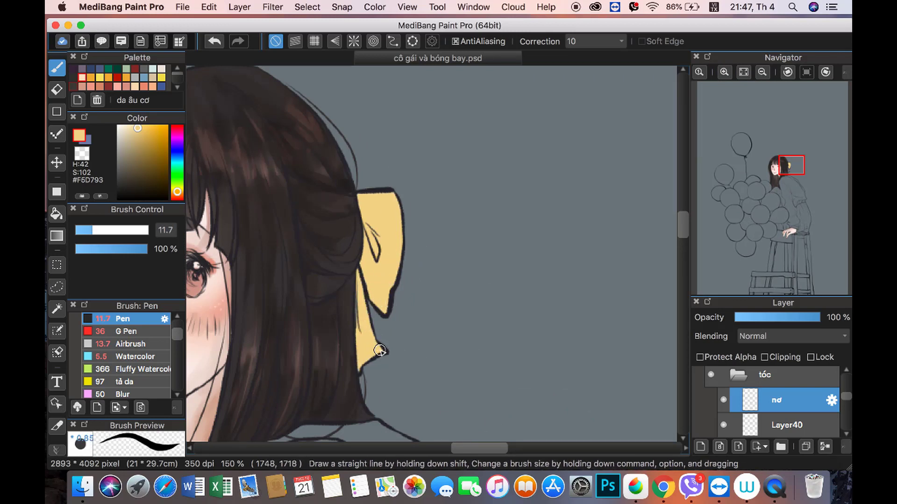
Step: Move the nơ layer beneath the hair layer and add a clipped layer above it
left_click_drag(775, 400, 776, 432)
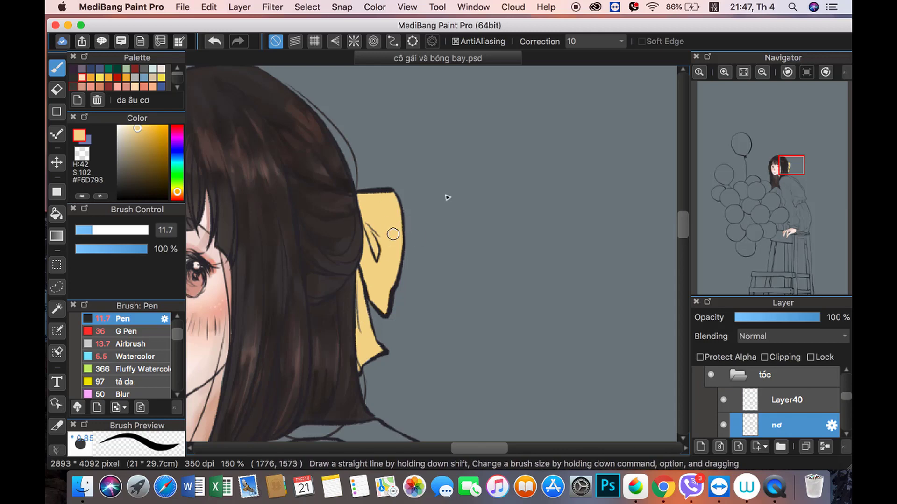
scroll(448, 197, "down", 2)
left_click(700, 446)
left_click(764, 357)
scroll(448, 197, "up", 2)
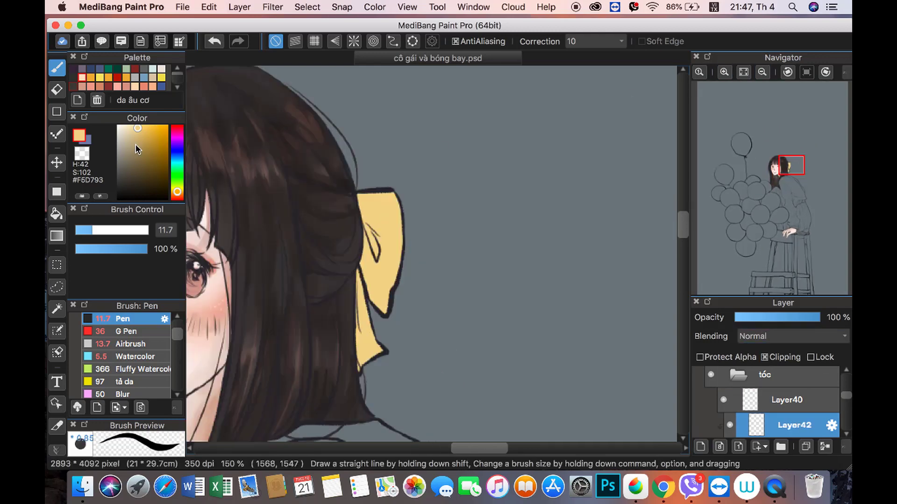
Step: Shade the bow's loops in darker beige and brown with the Watercolor brush
left_click(369, 202, "alt")
left_click(126, 357)
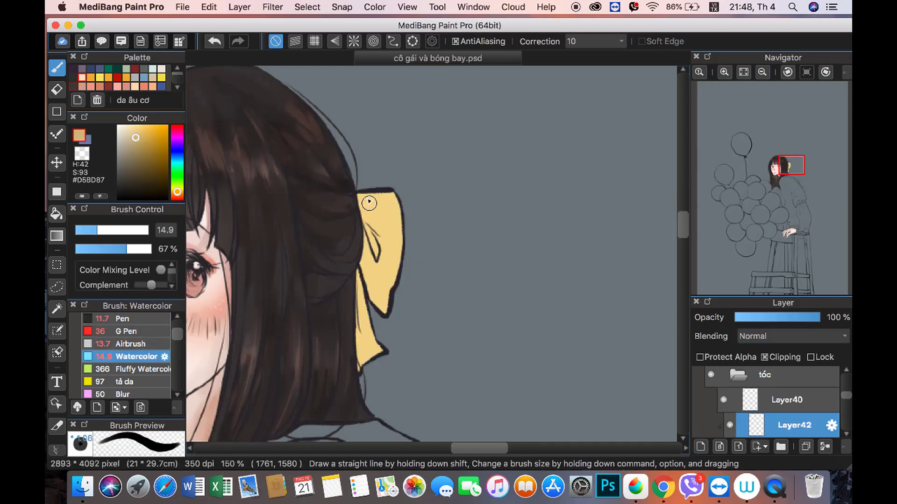
mouse_move(369, 202)
left_mouse_down()
mouse_move(358, 359)
mouse_move(352, 192)
mouse_move(229, 217)
left_mouse_up()
left_click(332, 213, "alt")
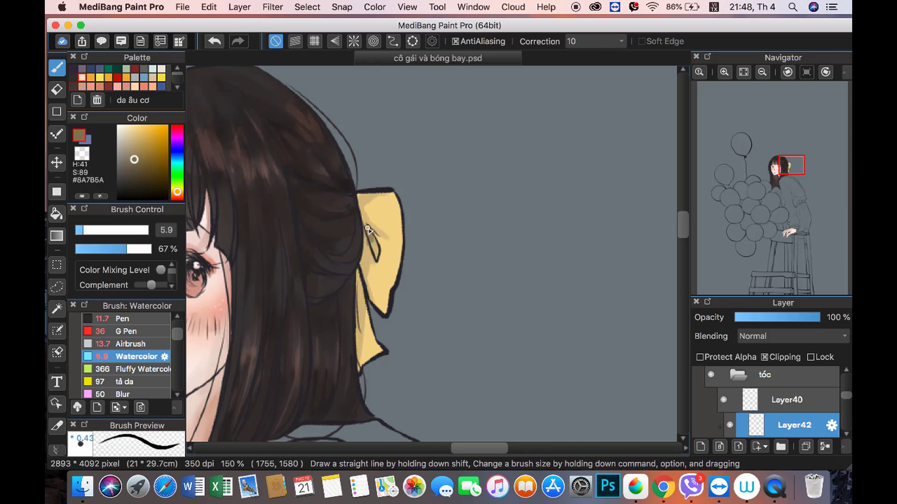
left_click(762, 73)
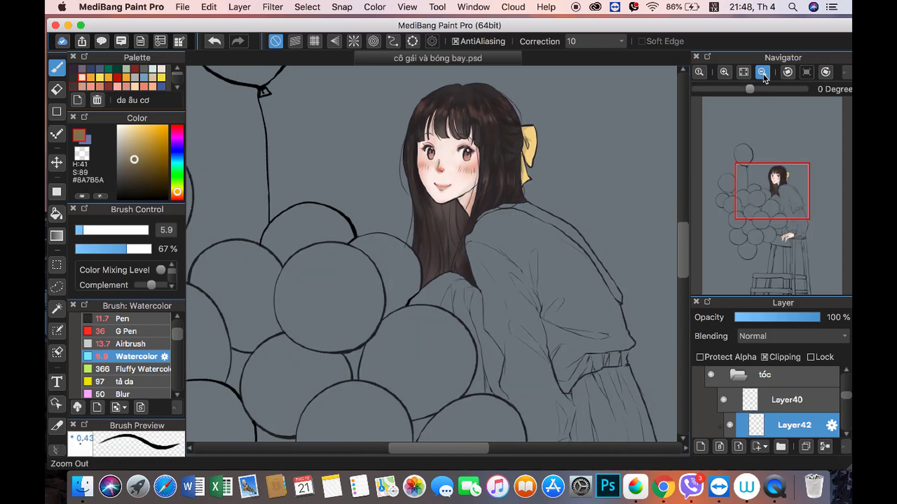
Step: Collapse the tóc folder, toggle the da and base layers, and select base
left_click(762, 72)
left_click(737, 375)
left_click(711, 425)
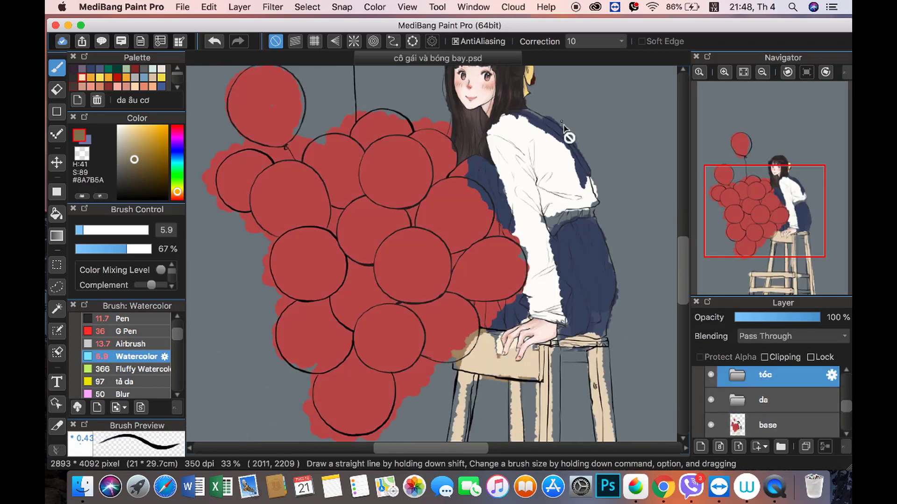
left_click(710, 400)
left_click(711, 425)
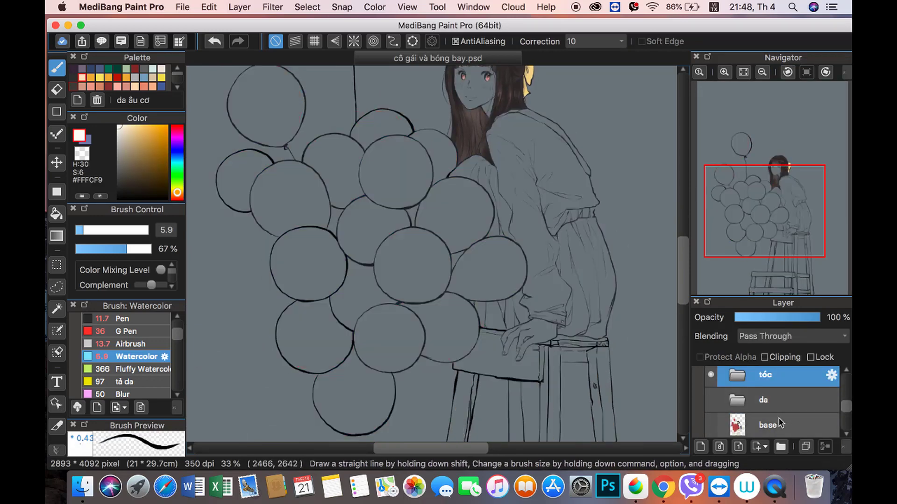
left_click(779, 423)
left_click(711, 400)
Step: Create a new folder above base named 'trang phục'
left_click(781, 447)
scroll(794, 420, "down", 1)
left_click(831, 401)
type("tran")
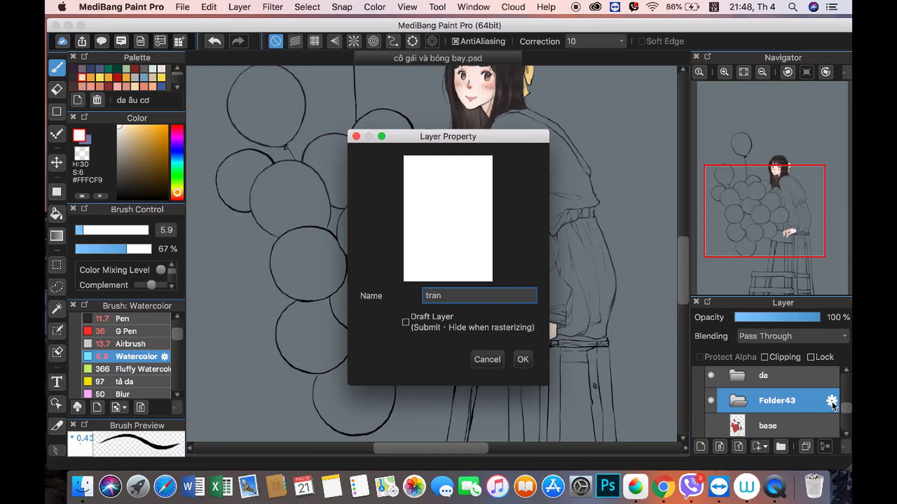
type("j")
key("Return")
Step: Add an 'áo' subfolder inside trang phục containing a new layer
key("g")
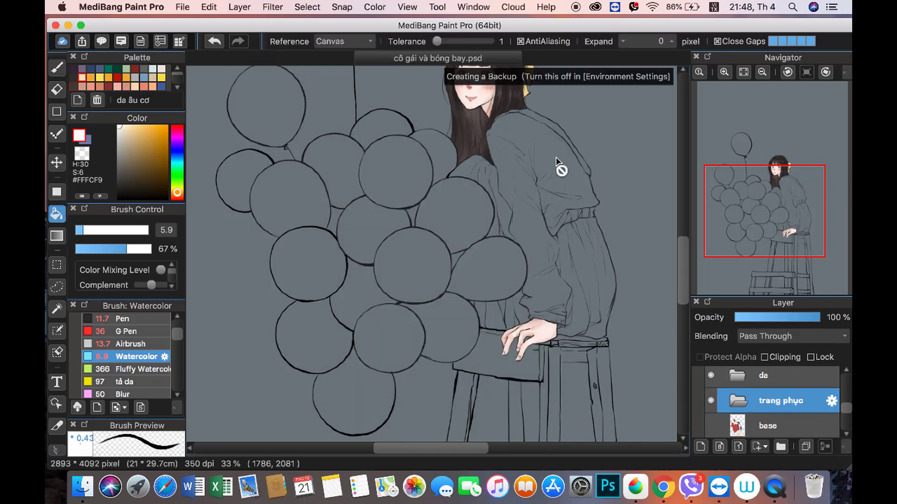
left_click(780, 447)
left_click(832, 426)
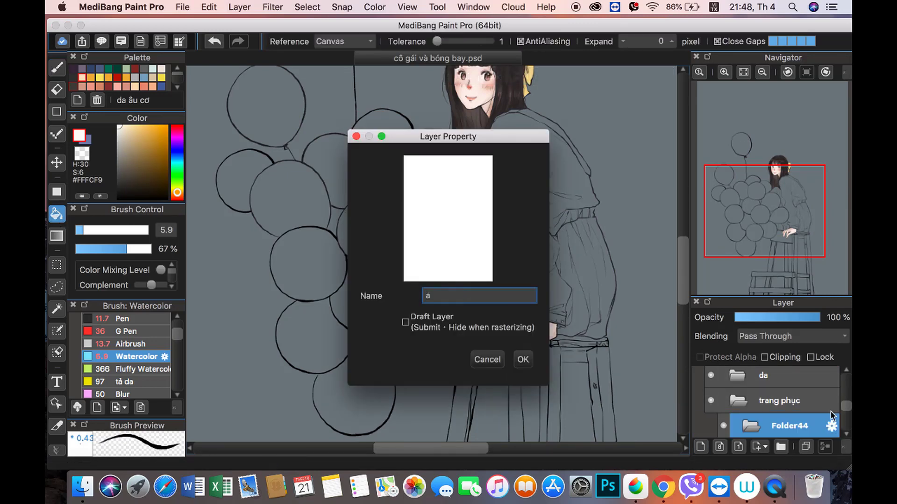
type("áo")
key("Return")
scroll(483, 198, "right", 3)
key("ctrl+shift+n")
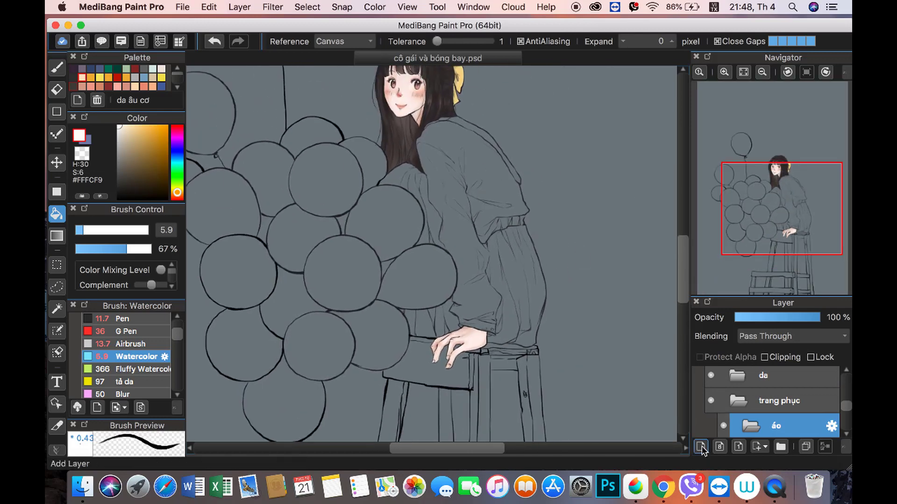
Step: Bucket-fill the blouse body, upper sleeve and cuff white
left_click(480, 191)
left_click(448, 163)
left_click(479, 280)
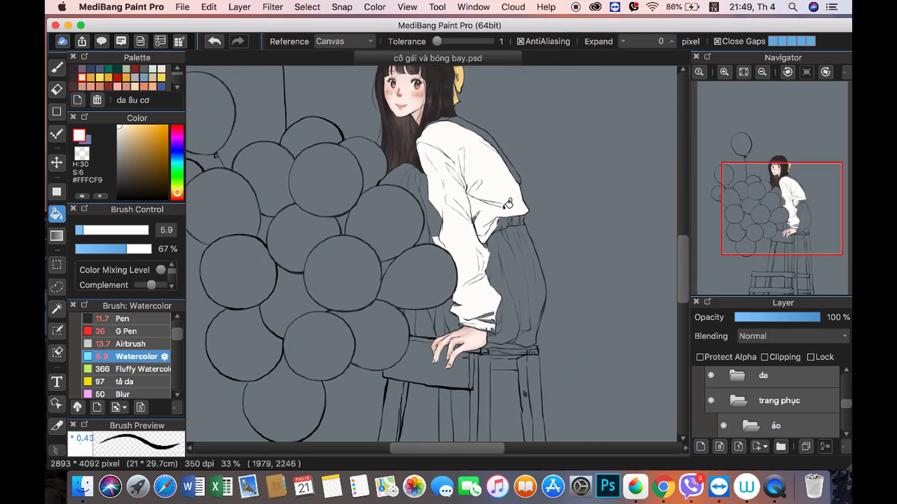
scroll(508, 204, "up", 2)
Step: Switch to a larger Pen brush and bring the sleeve and waist into view
left_click(56, 68)
left_click(122, 319)
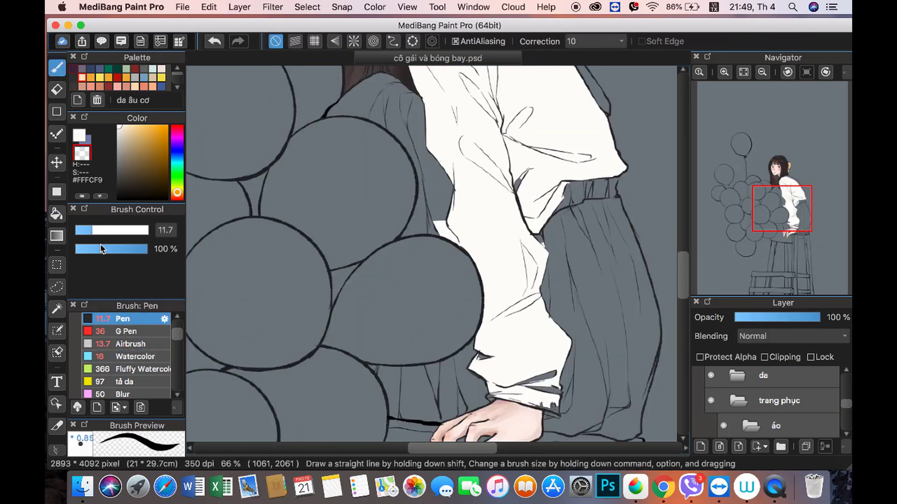
left_click(107, 230)
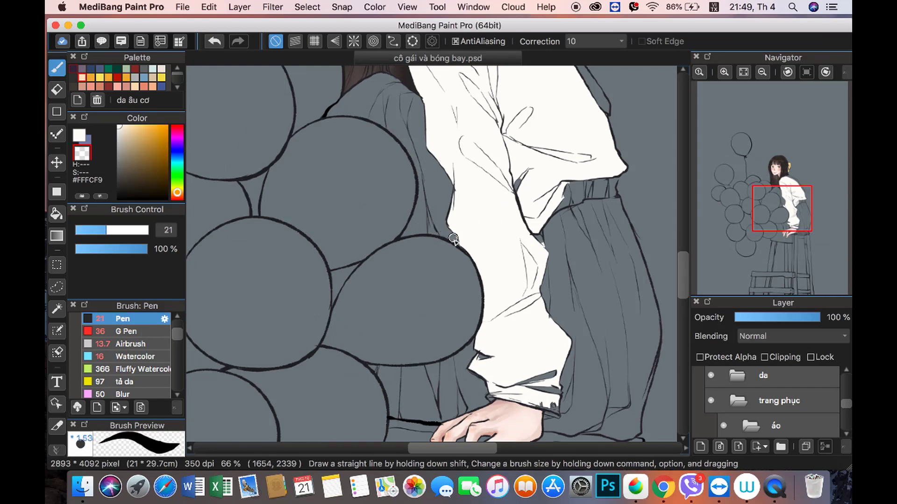
key("x")
left_click_drag(453, 240, 334, 223)
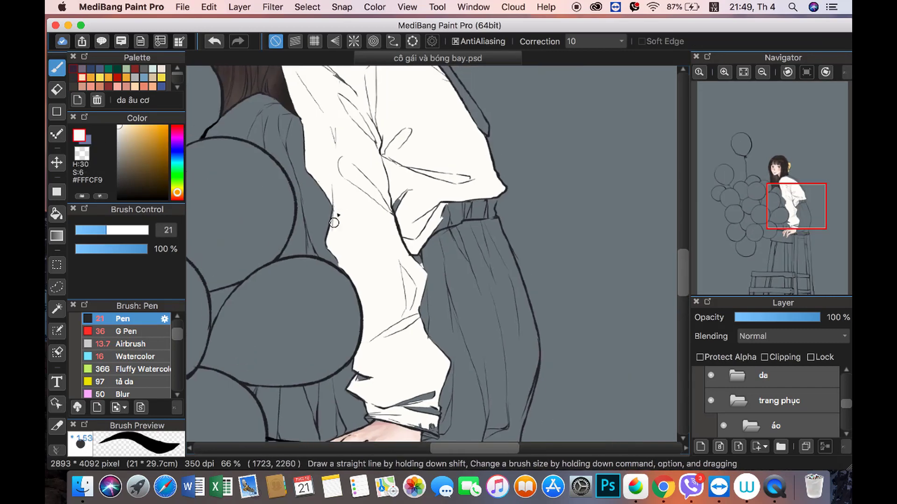
scroll(334, 222, "down", 2)
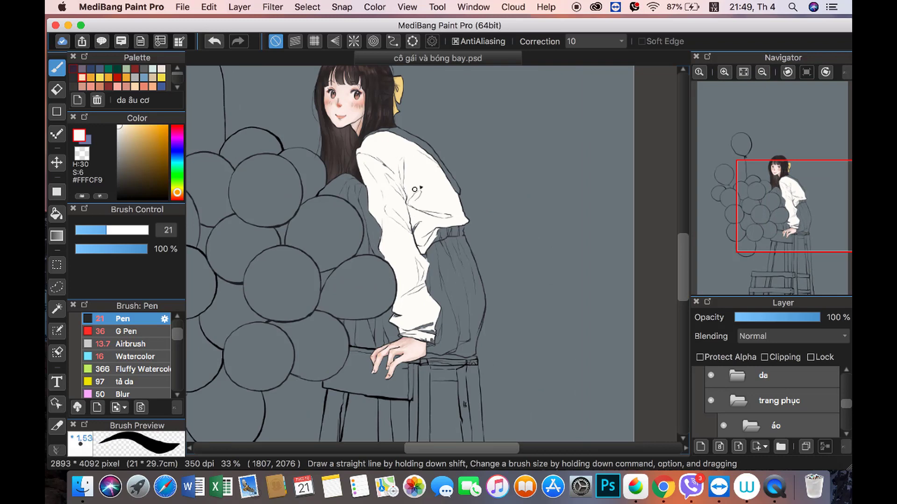
scroll(435, 228, "up", 2)
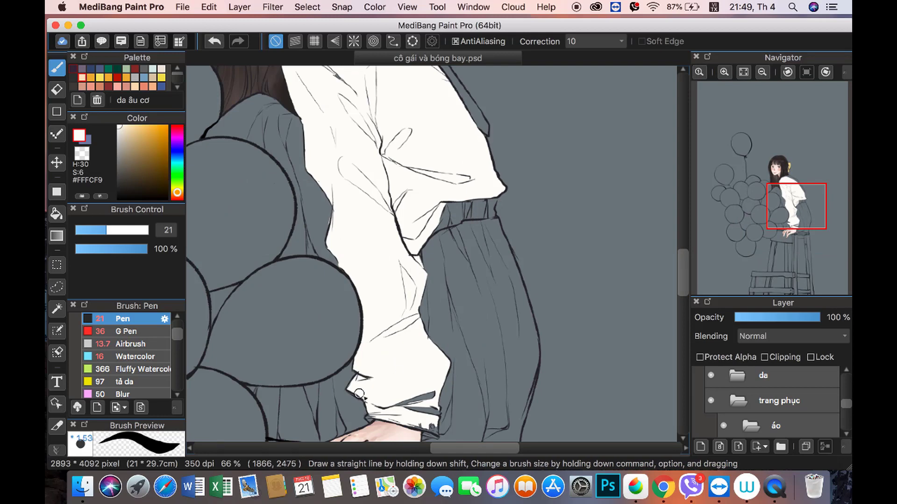
scroll(422, 409, "up", 2)
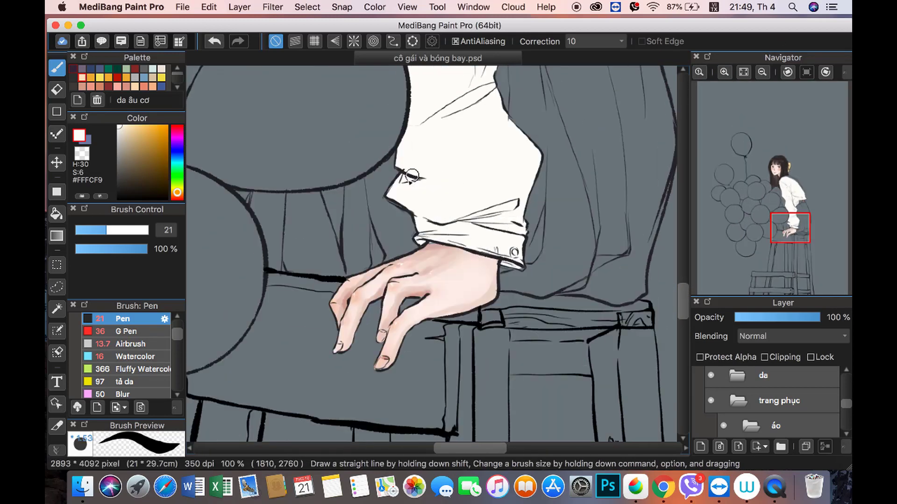
scroll(495, 87, "up", 4)
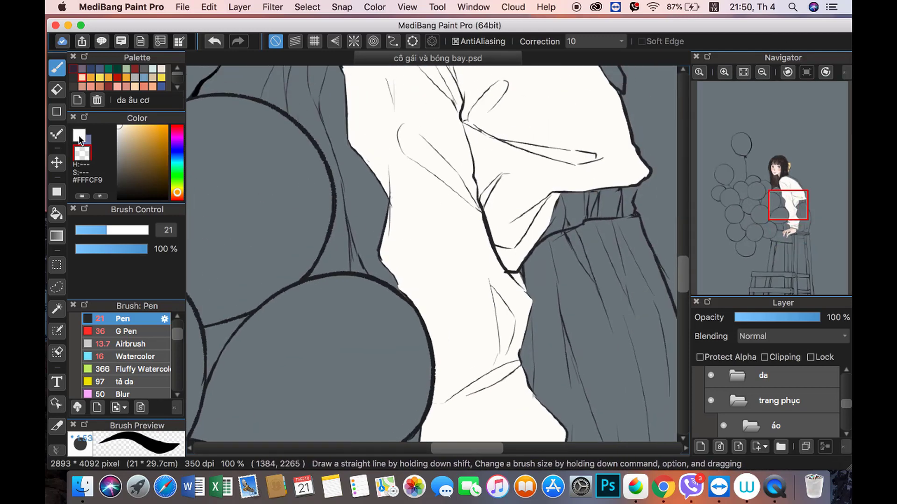
Step: Paint white along the shoulder and sleeve outlines to cover dark gaps
left_click(80, 136)
scroll(397, 188, "up", 4)
left_click_drag(388, 147, 426, 149)
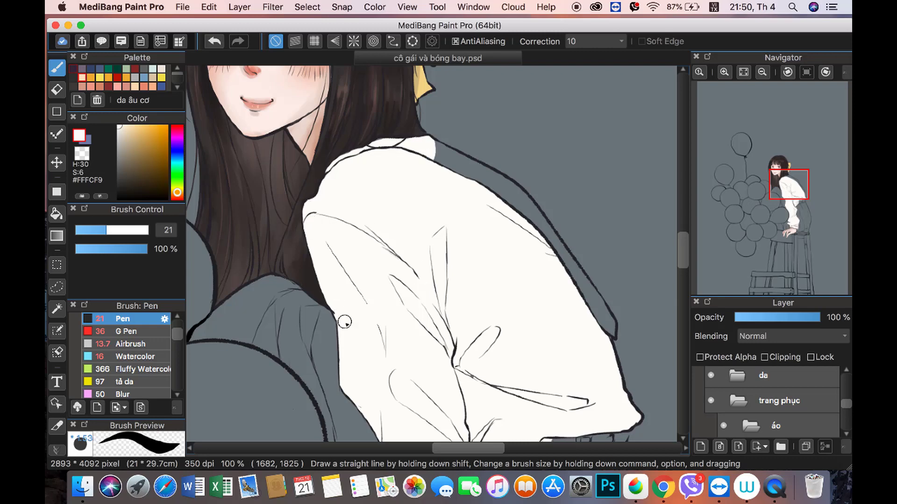
scroll(541, 255, "right", 3)
mouse_move(299, 174)
left_mouse_down()
mouse_move(402, 251)
mouse_move(488, 366)
left_mouse_up()
key("x")
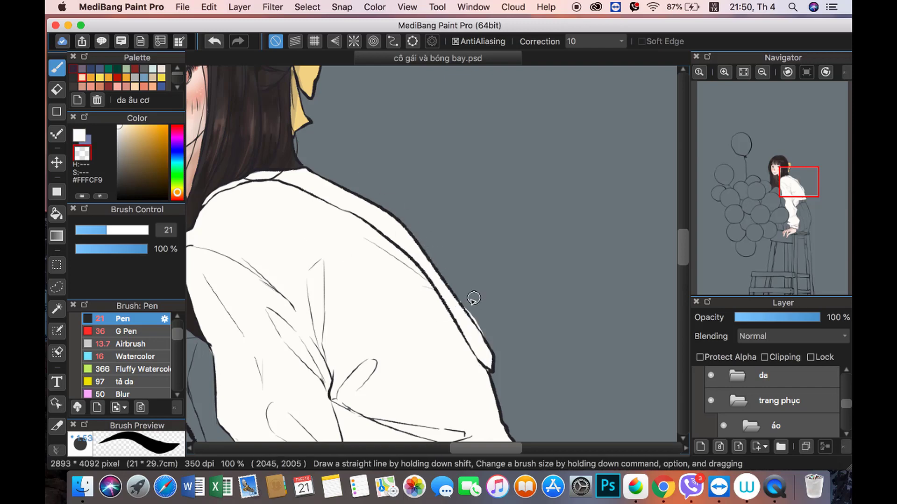
scroll(456, 213, "down", 5)
key("x")
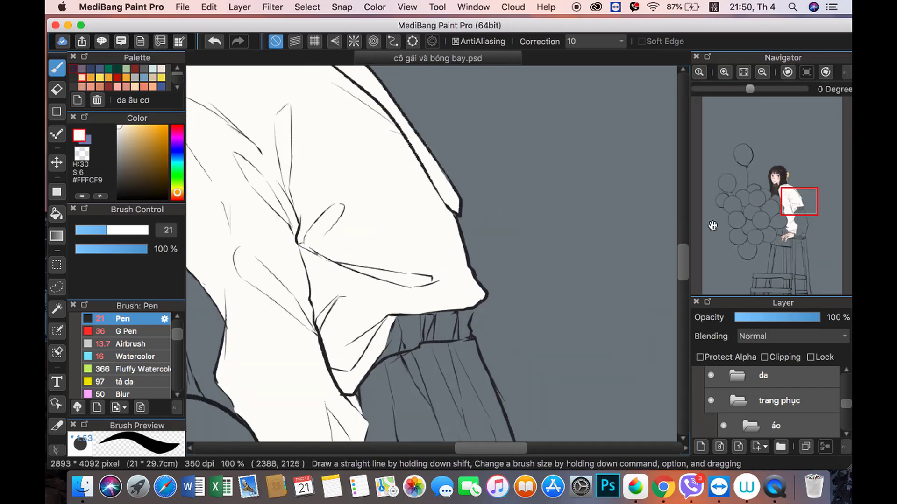
scroll(784, 198, "down", 5)
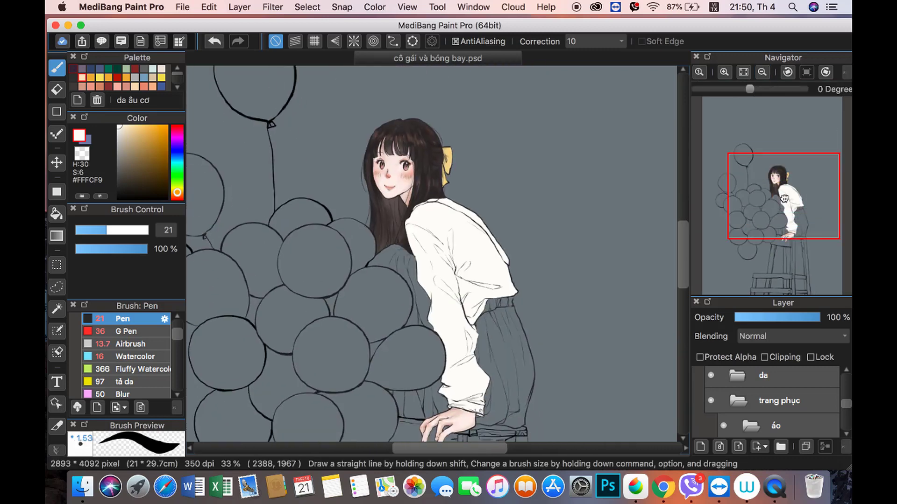
Step: Hide the base fills and paint the collar edge navy out to its tip
left_click(502, 336, "alt")
left_click(711, 424)
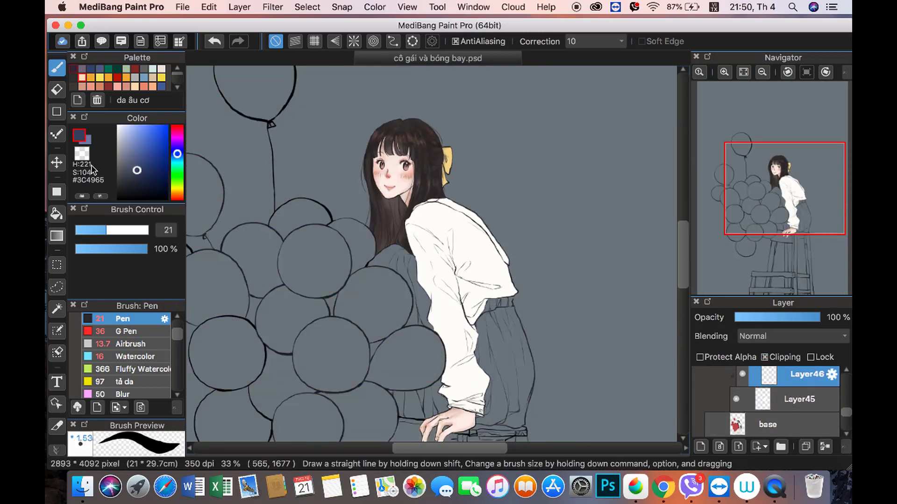
left_click(724, 72)
left_click_drag(501, 201, 520, 223)
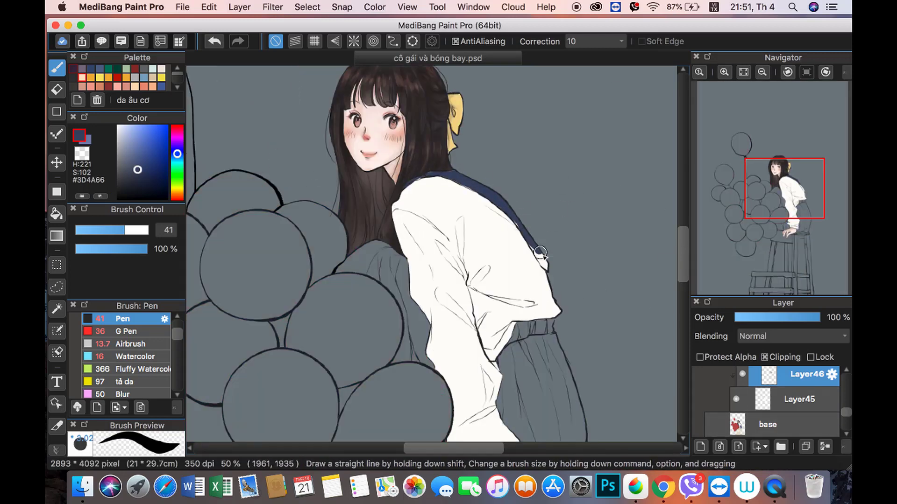
scroll(547, 265, "up", 2)
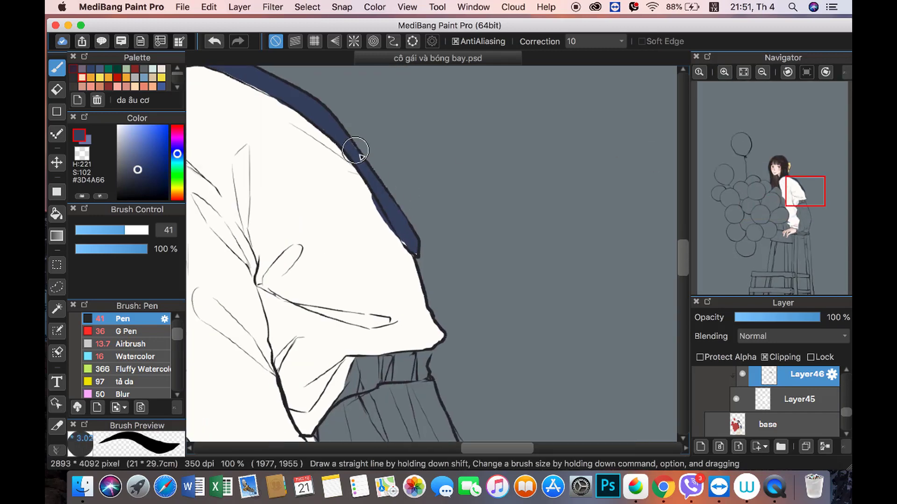
left_click_drag(357, 150, 416, 249)
left_click_drag(199, 158, 84, 156)
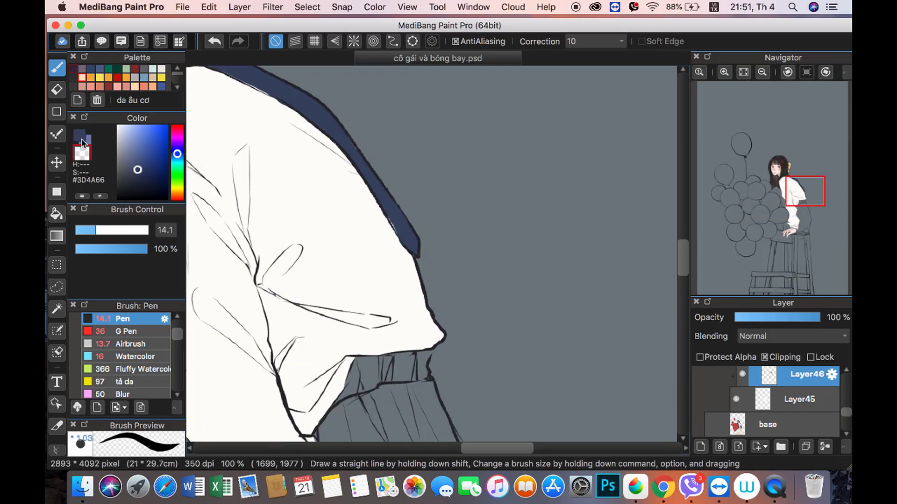
Step: Touch up the collar, alternating between navy and transparent erasing
key("x")
scroll(397, 262, "up", 2)
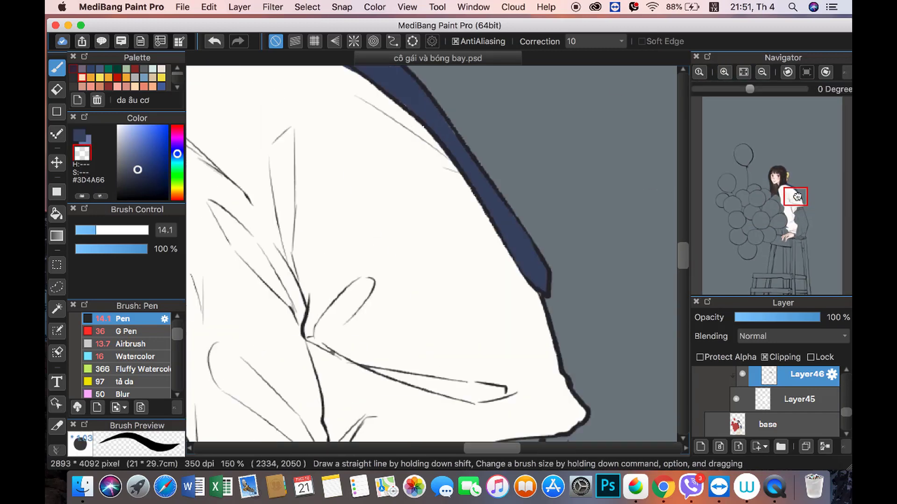
left_click(76, 141)
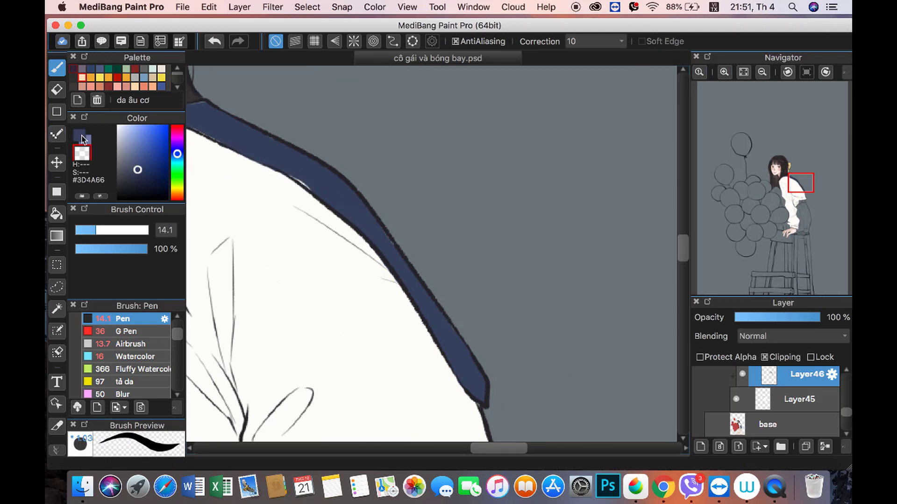
key("x")
scroll(306, 184, "up", 3)
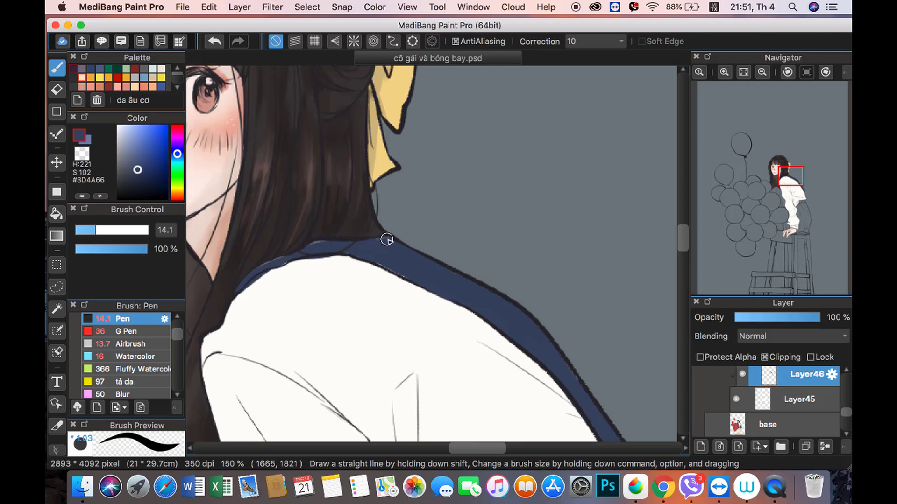
key("x")
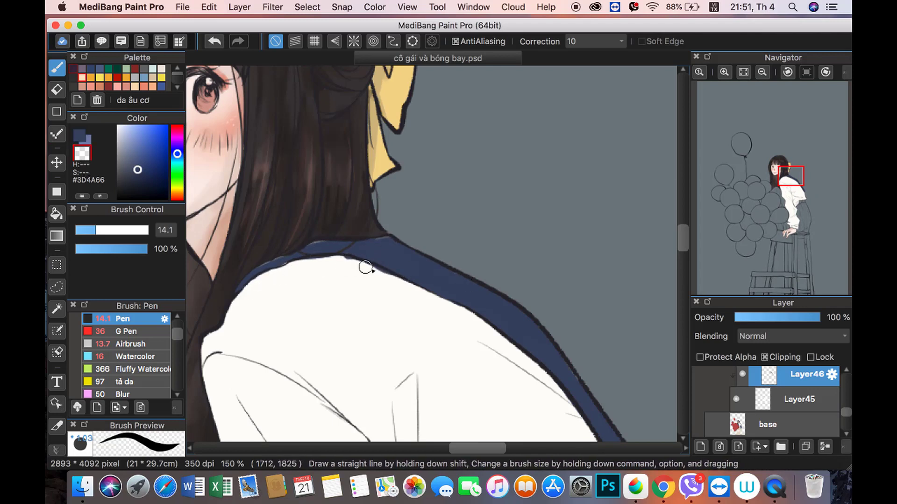
Step: On Layer45, trim the navy band's inner edge with shirt white using a thin brush
left_click(326, 295, "alt")
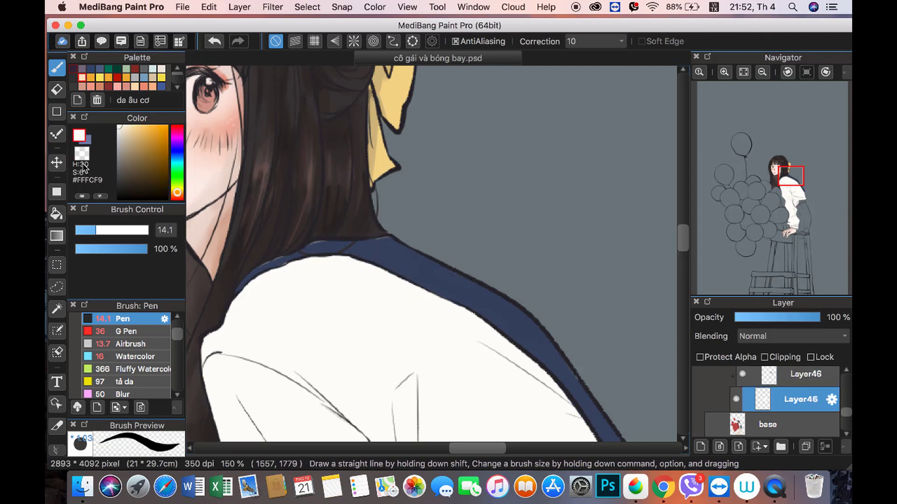
left_click_drag(326, 295, 264, 268)
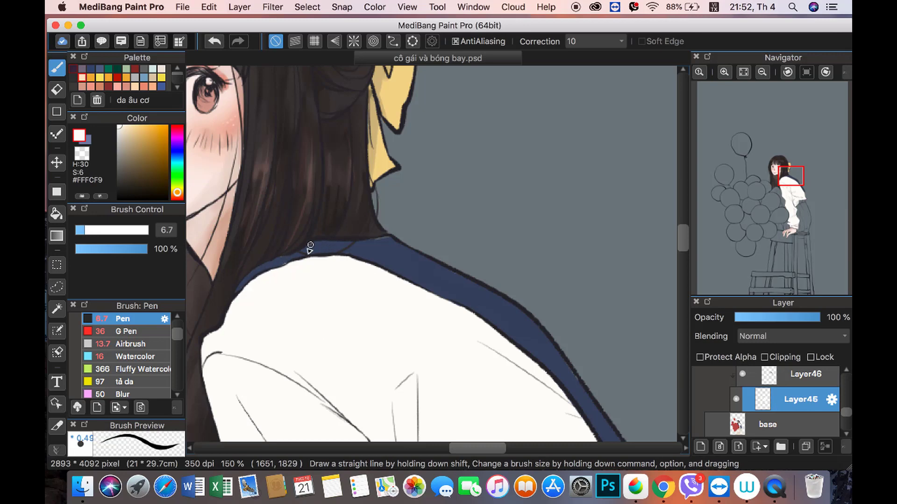
scroll(440, 265, "down", 5)
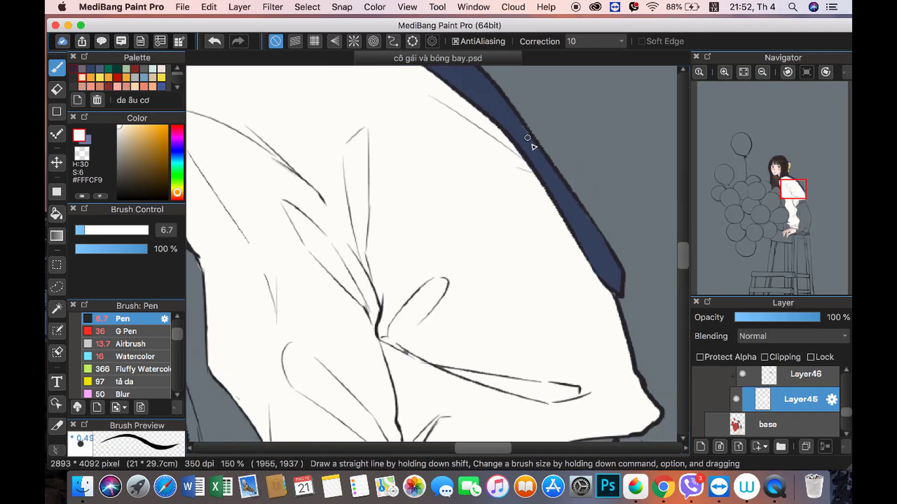
left_click_drag(488, 111, 612, 295)
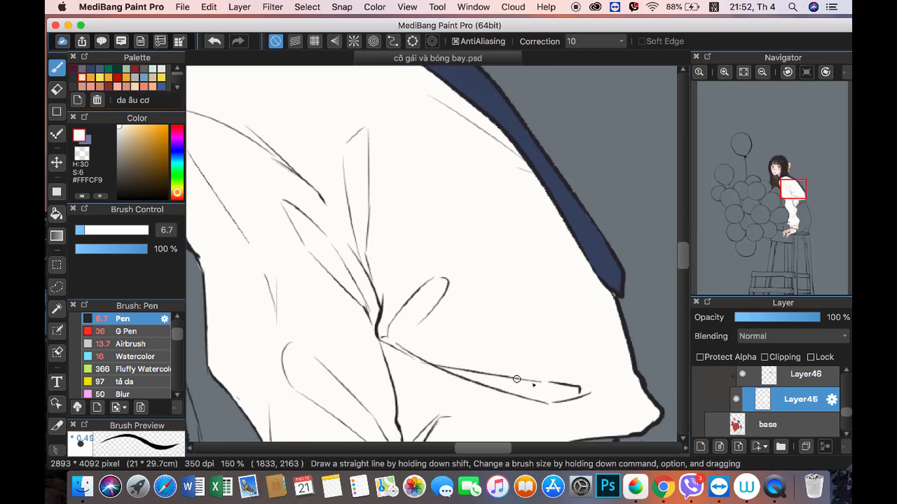
scroll(385, 341, "down", 3)
scroll(386, 341, "down", 2)
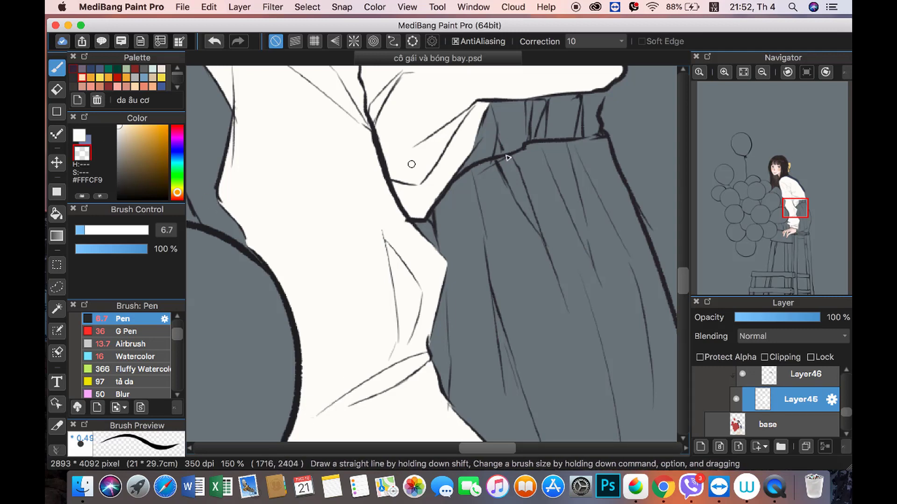
scroll(507, 158, "down", 5)
Step: Add a clipped layer and set a Watercolor brush with a pale blue-grey tone
left_click(700, 447)
left_click(764, 357)
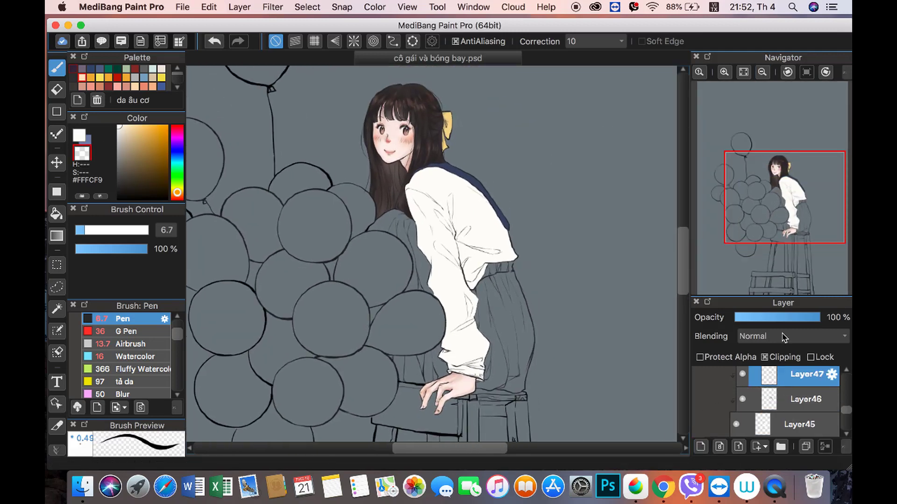
left_click(79, 136)
left_click(121, 143)
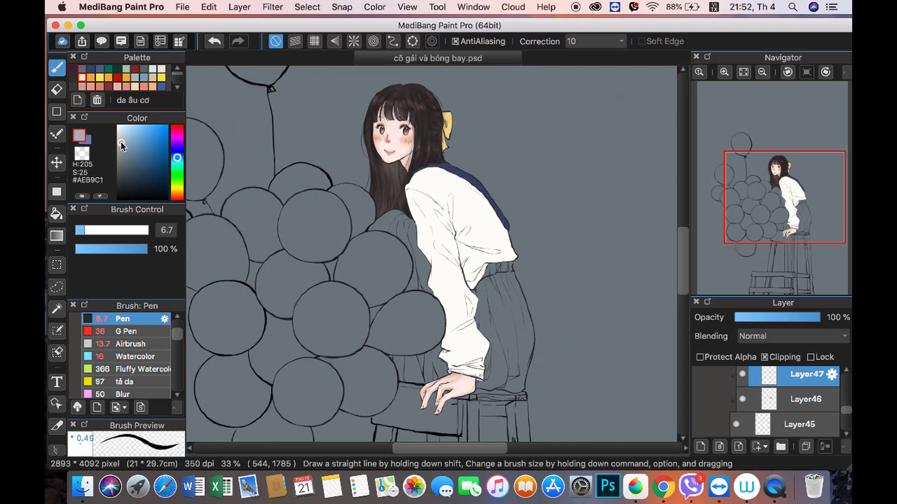
left_click(136, 356)
mouse_move(90, 235)
left_mouse_down()
mouse_move(135, 230)
mouse_move(89, 249)
left_mouse_up()
left_click(120, 133)
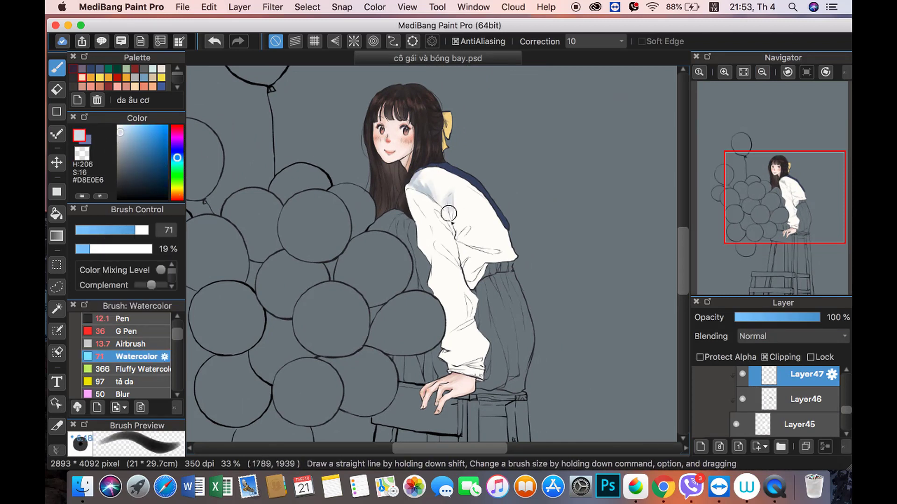
left_click(119, 137)
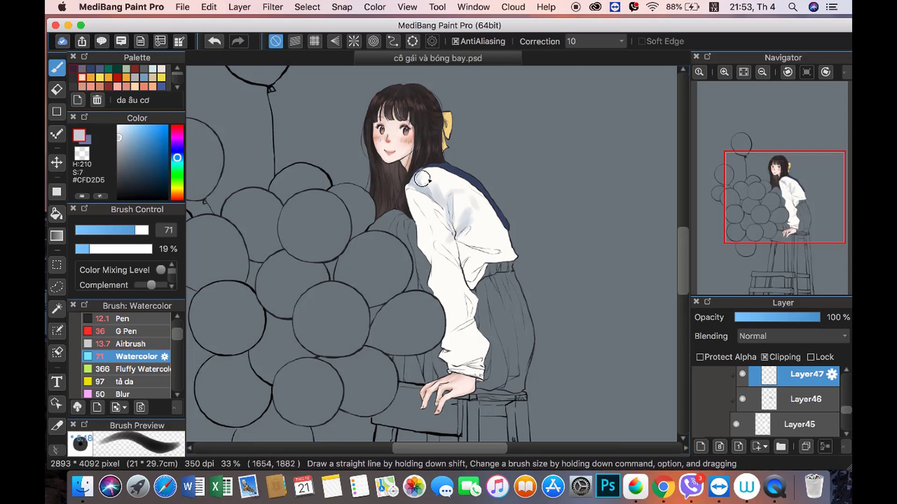
Step: Shade the white sleeve from shoulder to cuff in pale grey, then save the file
mouse_move(424, 217)
left_mouse_down()
mouse_move(466, 306)
mouse_move(443, 359)
left_mouse_up()
mouse_move(471, 225)
left_mouse_down()
mouse_move(476, 266)
mouse_move(486, 243)
mouse_move(471, 252)
left_mouse_up()
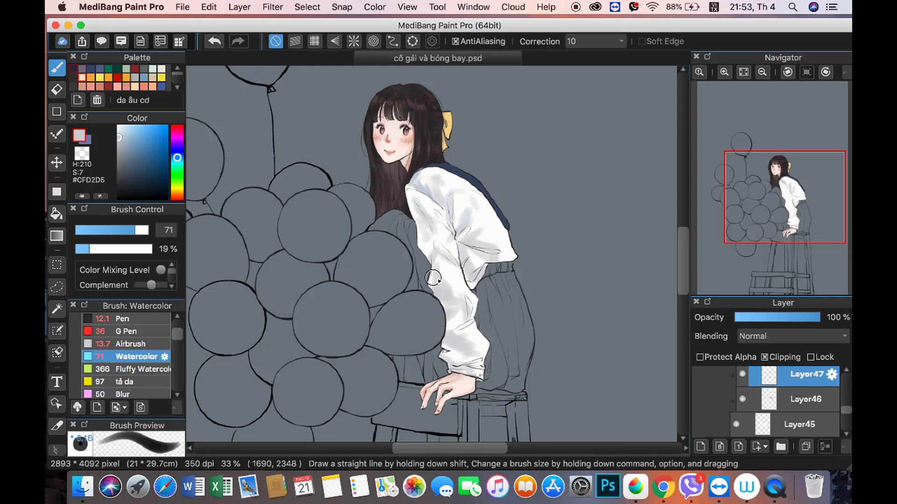
left_click(182, 6)
left_click(197, 133)
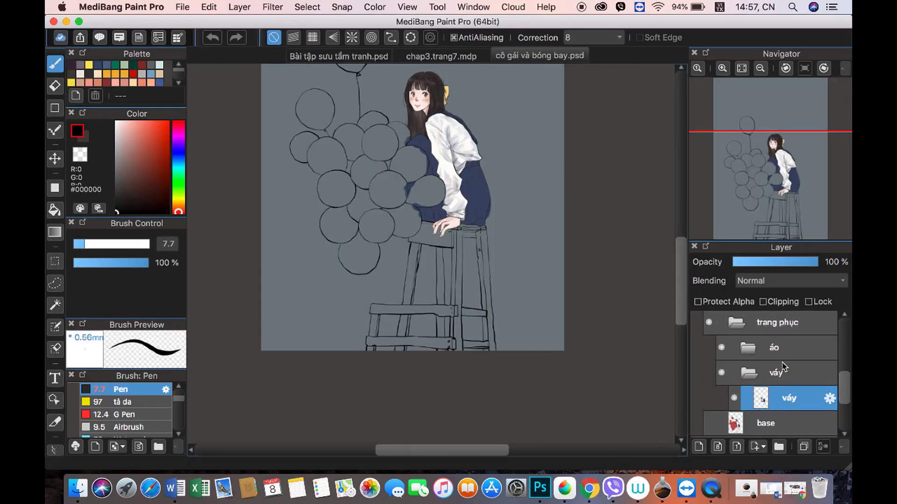
Step: Sample the skirt's navy and enlarge the brush for edge touch-ups
scroll(505, 225, "up", 5)
scroll(504, 224, "up", 3)
key("x")
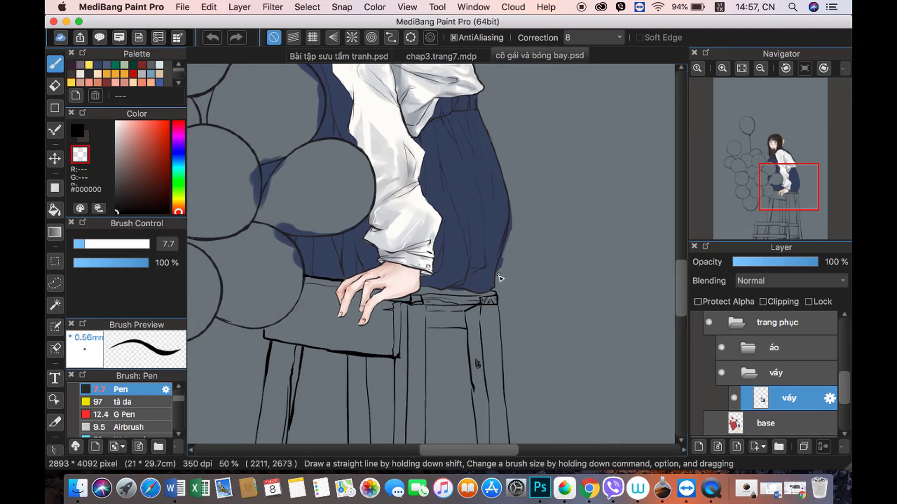
scroll(499, 278, "up", 3)
scroll(489, 153, "up", 2)
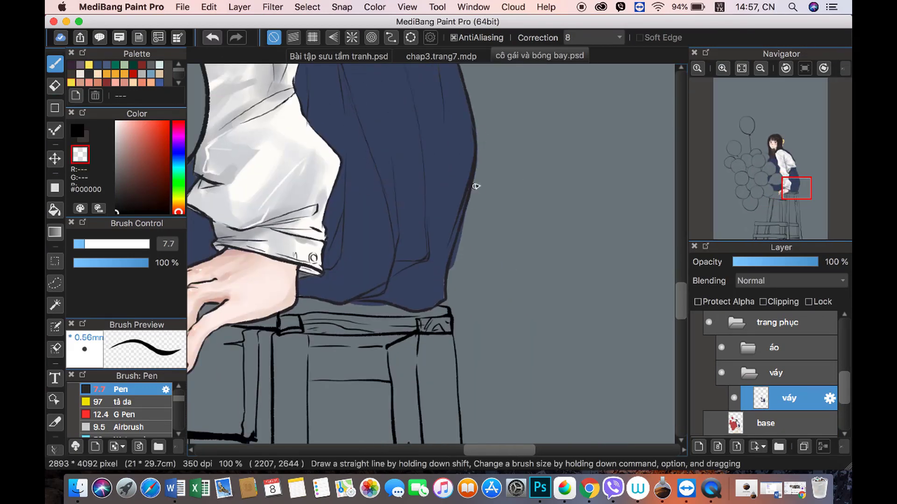
left_click(441, 226, "alt")
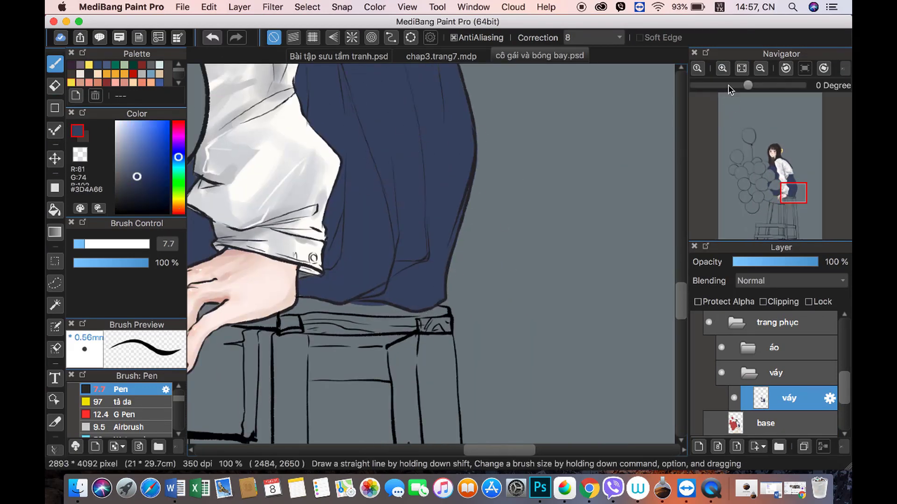
scroll(430, 261, "up", 2)
key("x")
scroll(285, 354, "left", 10)
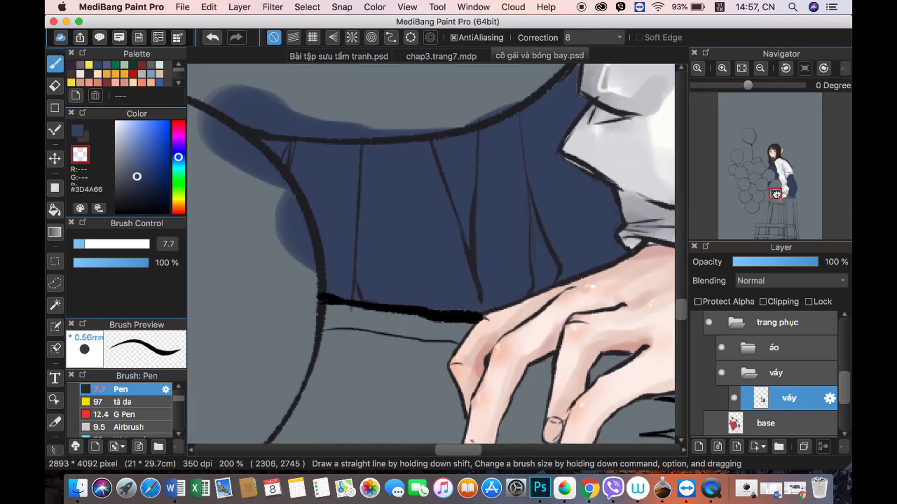
key("x")
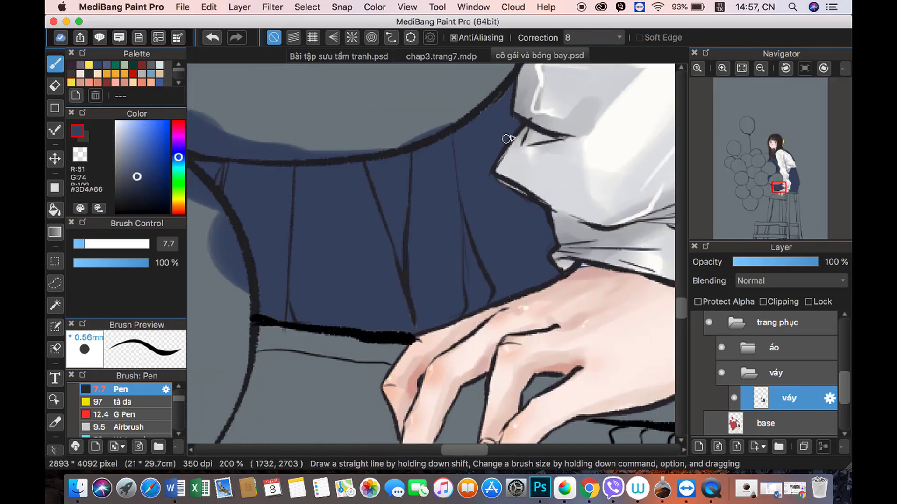
left_click_drag(200, 230, 234, 260)
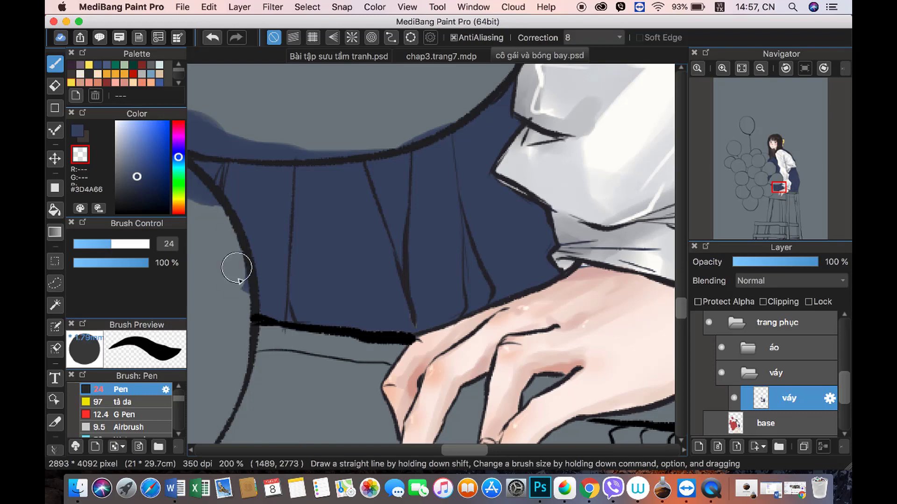
Step: Erase navy spill above the skirt's top and outside its outlines
scroll(344, 316, "left", 5)
scroll(344, 316, "up", 3)
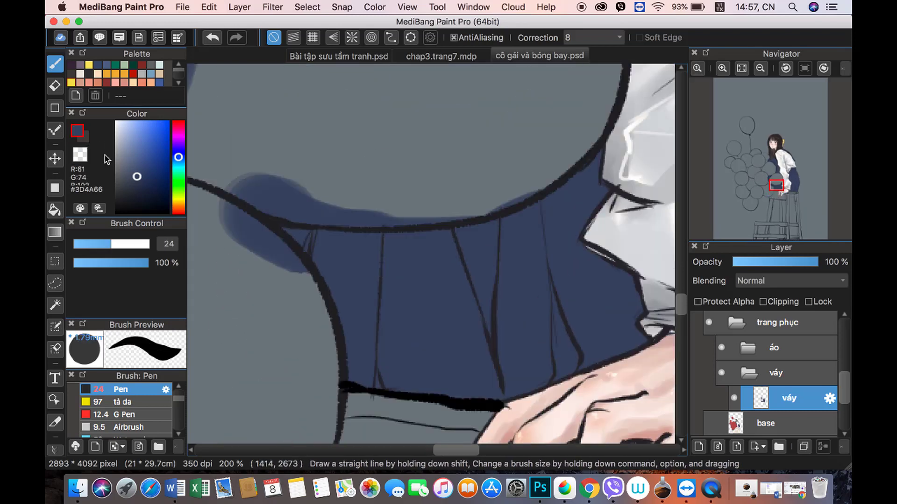
key("x")
mouse_move(282, 276)
left_mouse_down()
mouse_move(240, 184)
mouse_move(391, 198)
mouse_move(306, 210)
mouse_move(432, 206)
left_mouse_up()
scroll(346, 171, "up", 3)
scroll(346, 171, "left", 4)
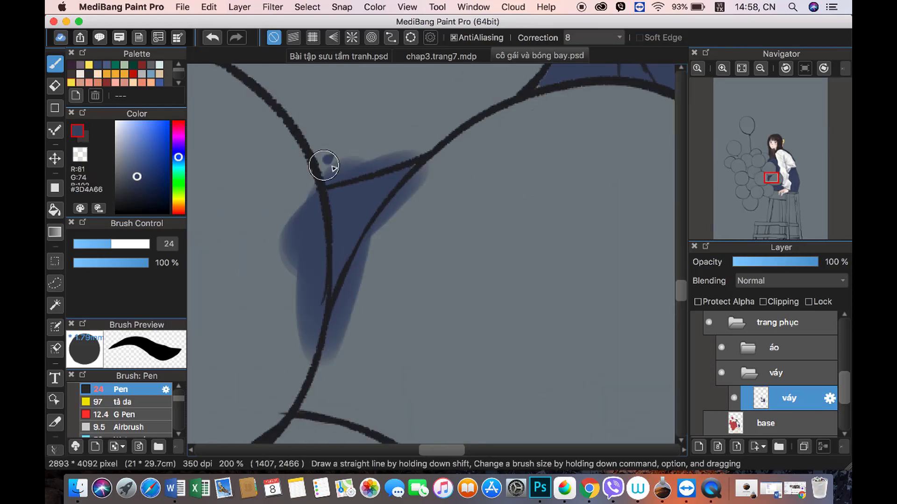
mouse_move(435, 129)
left_mouse_down()
mouse_move(336, 156)
mouse_move(305, 187)
mouse_move(318, 383)
mouse_move(461, 152)
left_mouse_up()
scroll(458, 150, "up", 3)
scroll(420, 196, "right", 3)
key("x")
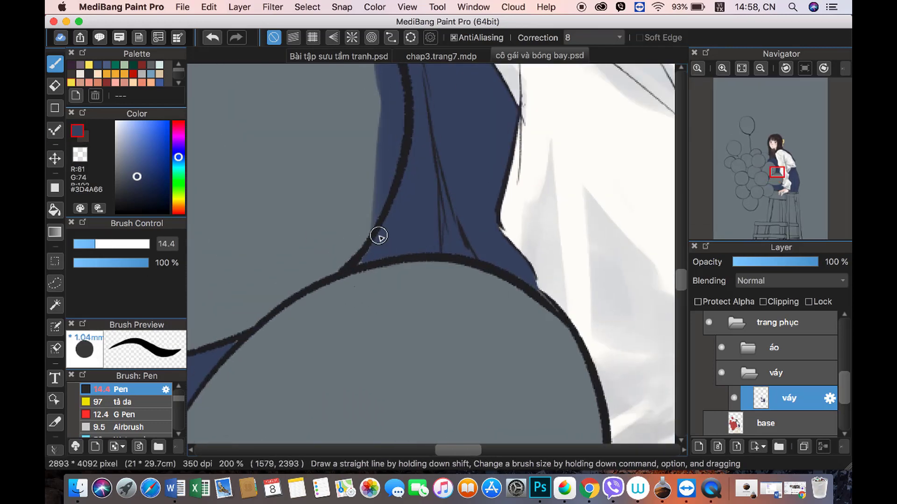
key("x")
Step: Erase remaining navy spill left of the skirt outline and near the hair
left_click_drag(385, 104, 362, 260)
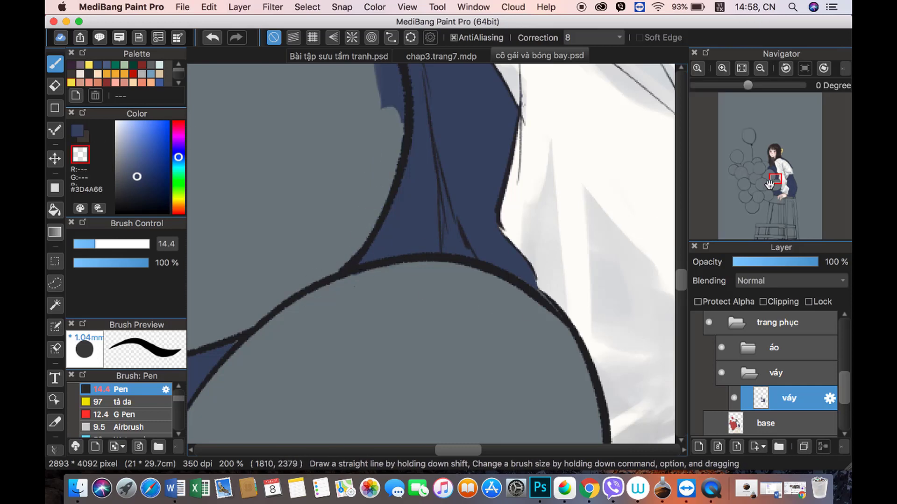
scroll(282, 234, "up", 3)
mouse_move(282, 234)
left_mouse_down()
mouse_move(277, 286)
mouse_move(336, 345)
left_mouse_up()
scroll(336, 345, "left", 5)
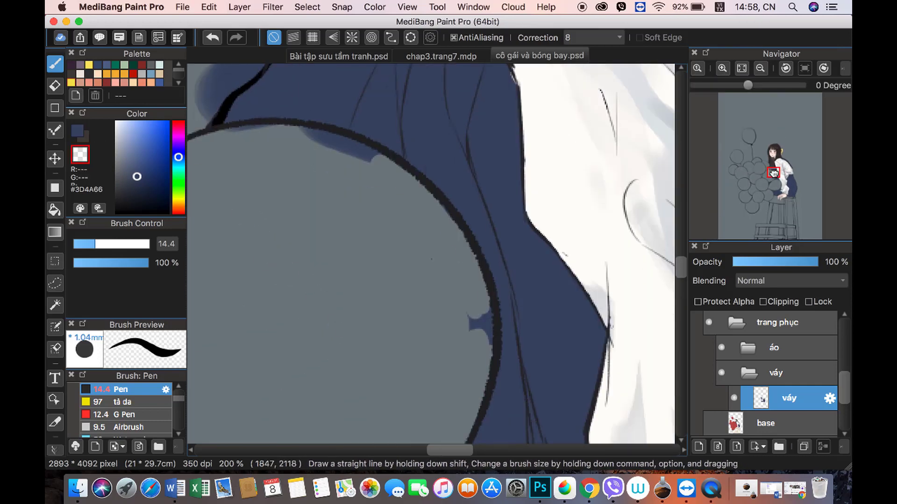
left_click_drag(472, 303, 482, 357)
scroll(482, 358, "up", 3)
scroll(514, 257, "left", 3)
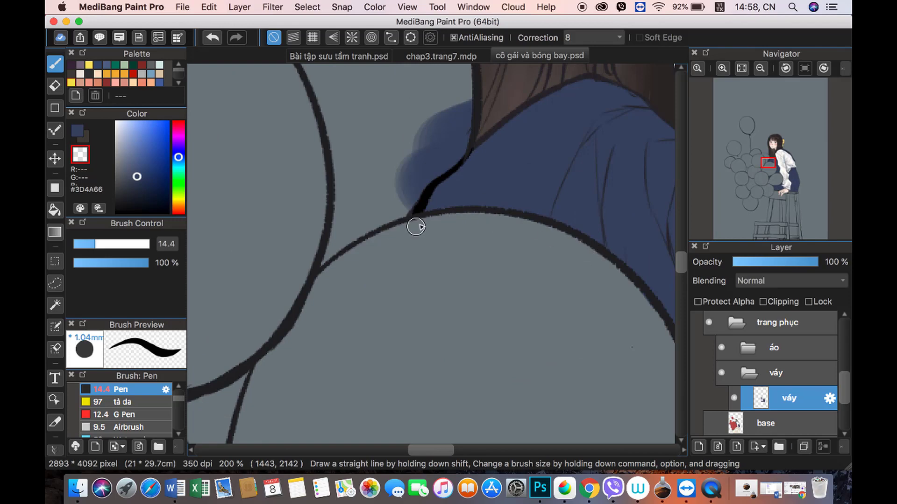
mouse_move(415, 205)
left_mouse_down()
mouse_move(445, 147)
mouse_move(400, 216)
left_mouse_up()
Step: Zoom out to check the cleaned skirt edge and add a new layer above váy
left_click(760, 68)
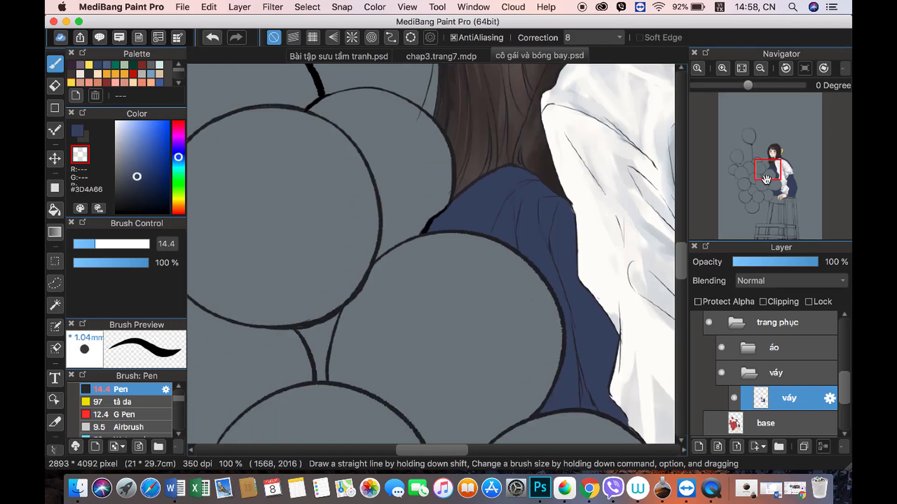
left_click(722, 68)
key("x")
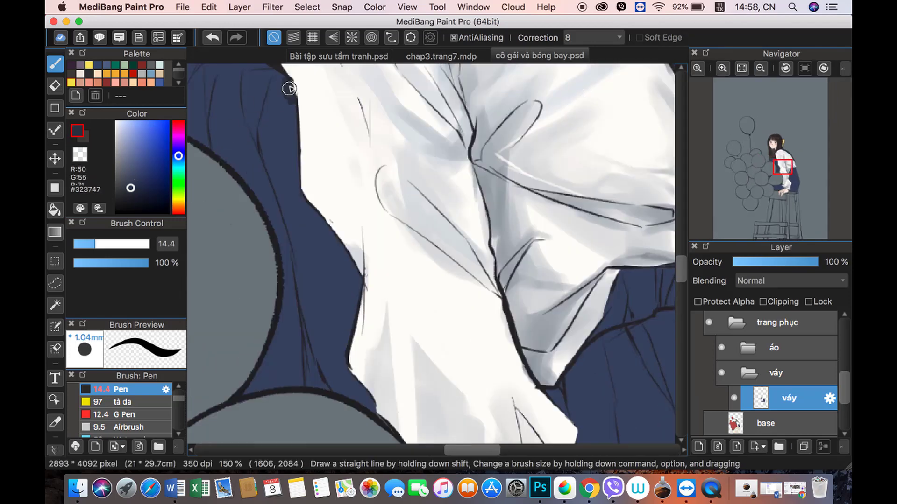
left_click(760, 68)
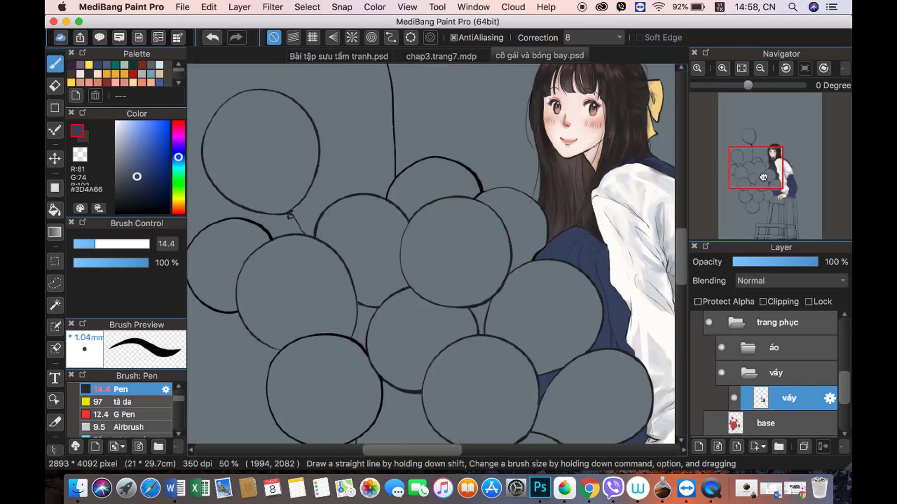
left_click_drag(779, 181, 779, 171)
key("ctrl+shift+n")
Step: Clip the new layer to the skirt and paint darker navy watercolour shading by the vest and cuff
left_click(763, 302)
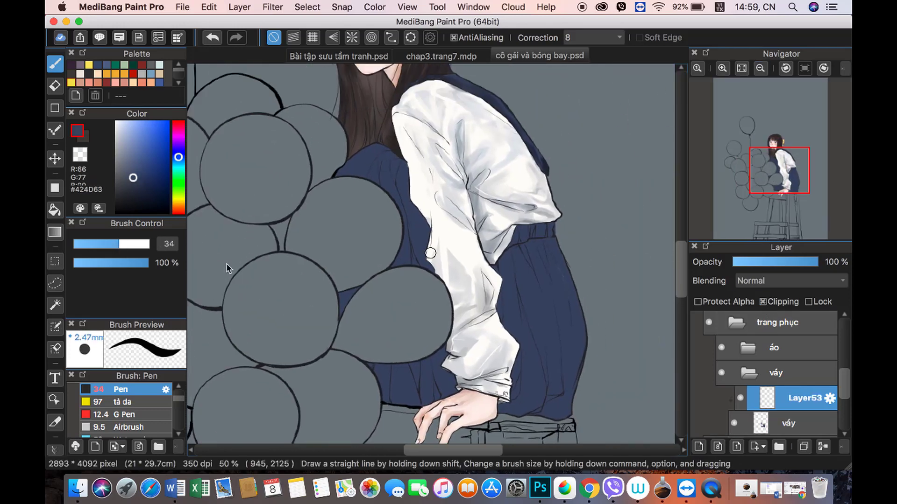
scroll(177, 413, "down", 2)
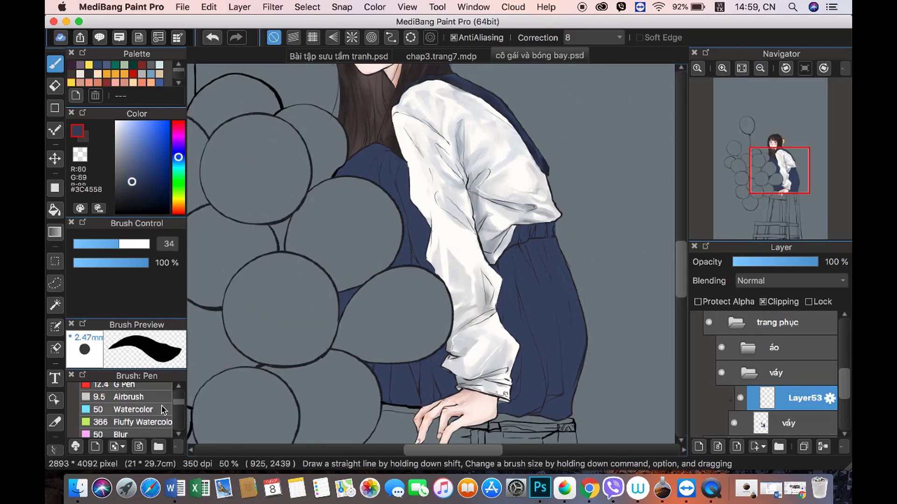
left_click(135, 410)
left_click(407, 205, "alt")
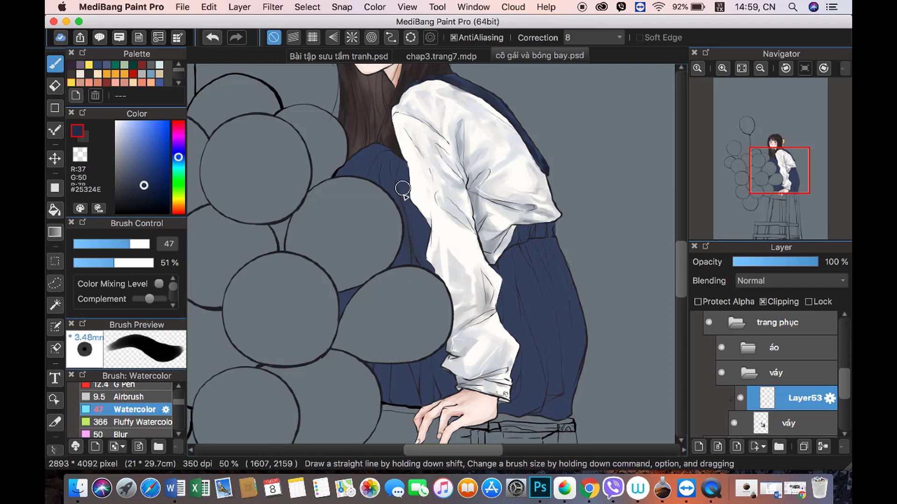
left_click_drag(372, 172, 392, 149)
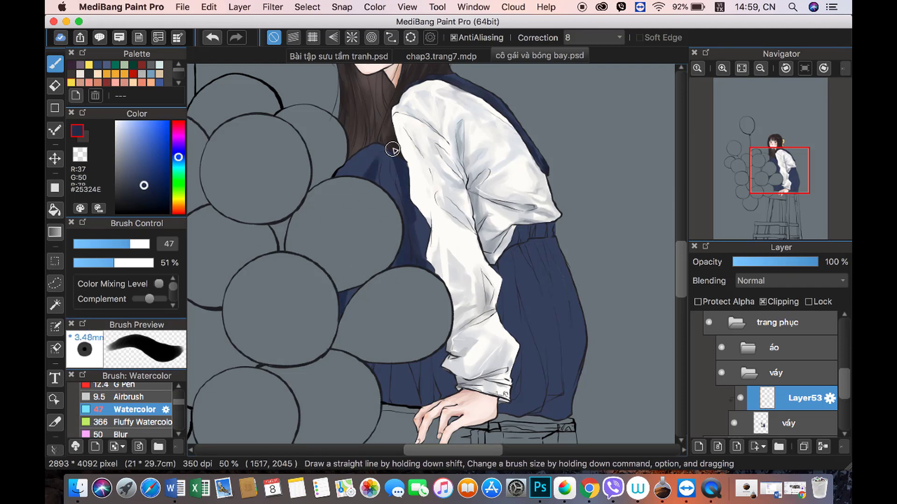
mouse_move(395, 367)
left_mouse_down()
mouse_move(388, 404)
mouse_move(441, 389)
left_mouse_up()
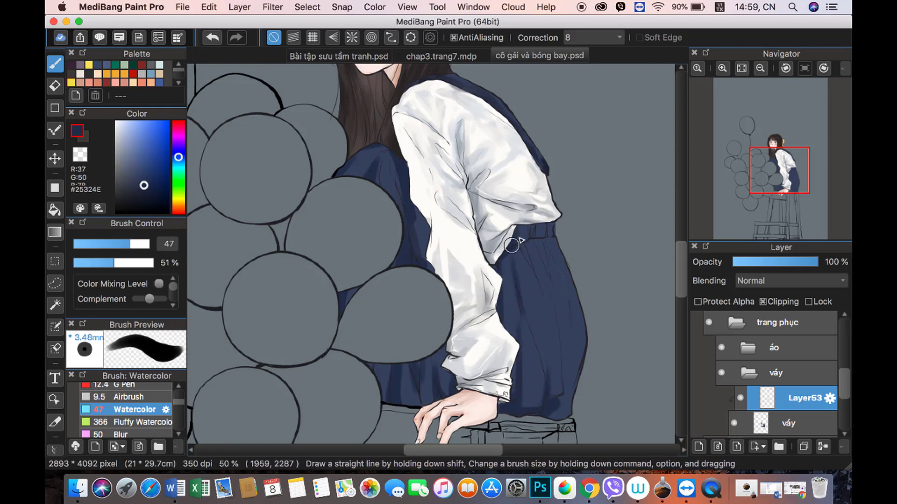
Step: Check the whole figure, then select the skirt's base layer váy
mouse_move(760, 77)
left_click(760, 69)
left_click(722, 68)
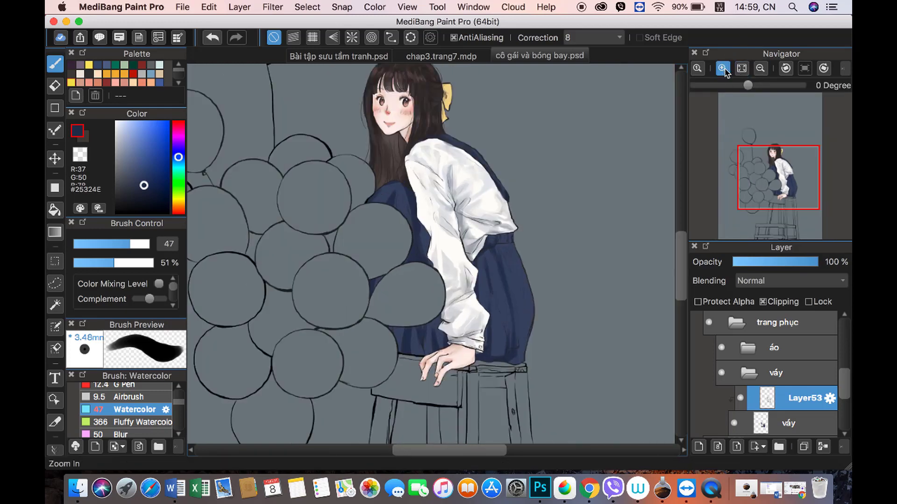
left_click(789, 423)
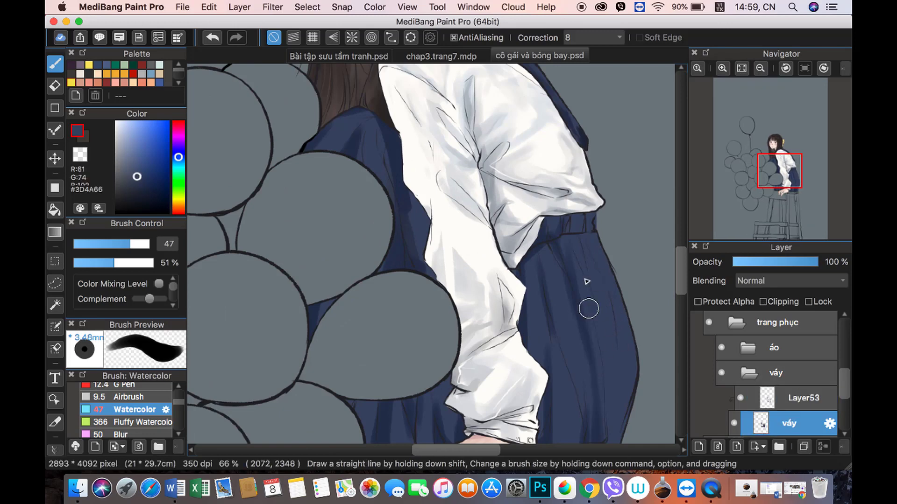
scroll(586, 306, "up", 3)
scroll(539, 234, "up", 2)
Step: Return to the skirt shading layer and paint watercolour shading near the skirt waistband
left_click(164, 387)
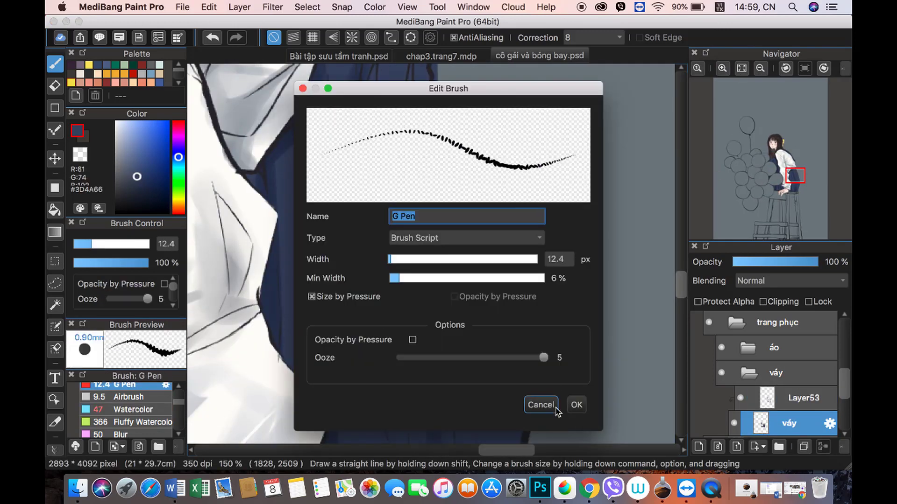
left_click(539, 402)
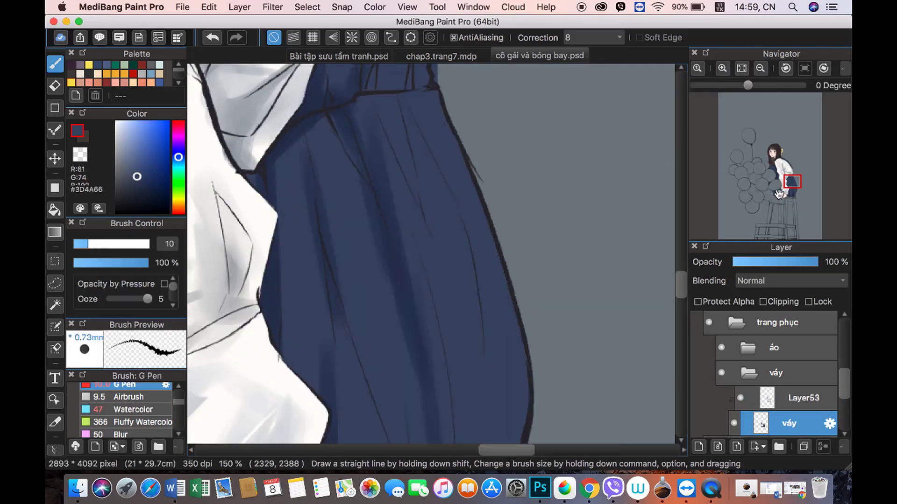
left_click_drag(461, 208, 535, 251)
key("c")
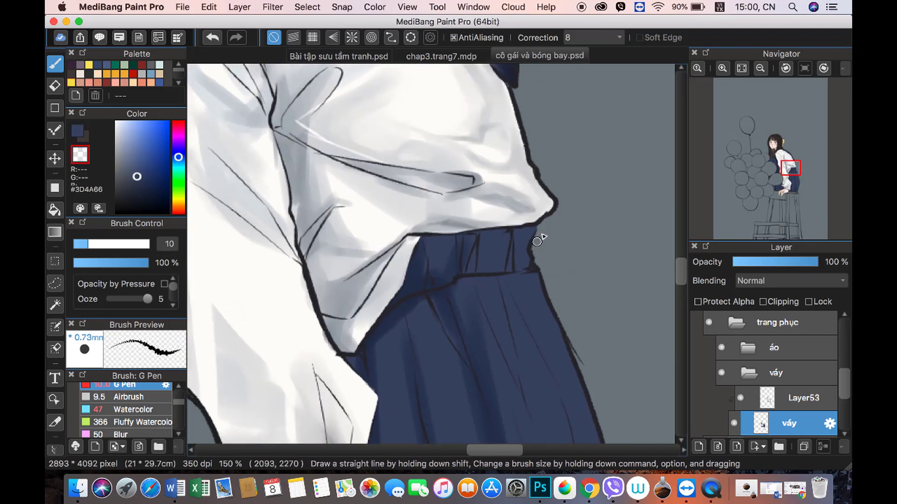
left_click(462, 307, "alt")
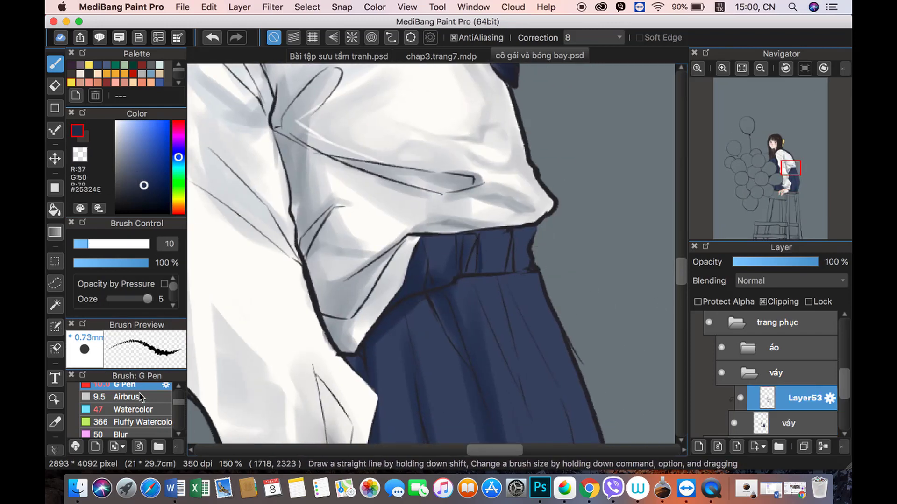
left_click(133, 410)
left_click_drag(525, 241, 493, 264)
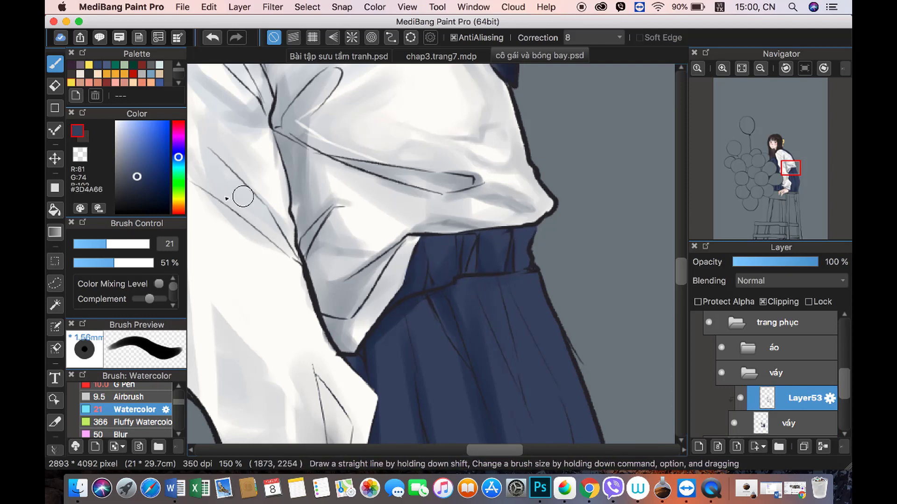
Step: Shrink the brush and sample dark waistband and skirt navies, moving down to the lower skirt
left_click_drag(243, 196, 138, 179)
left_click(399, 307, "alt")
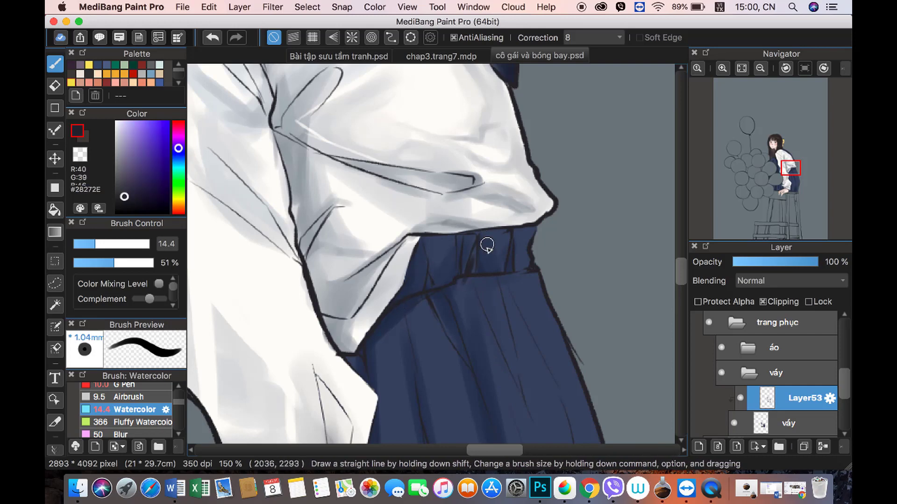
left_click(487, 246, "alt")
left_click(426, 283, "alt")
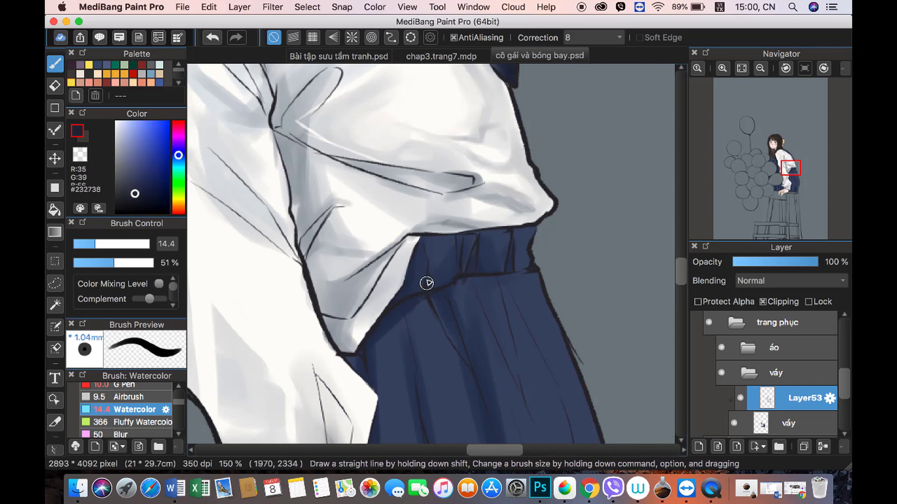
scroll(429, 285, "down", 2)
scroll(373, 234, "down", 5)
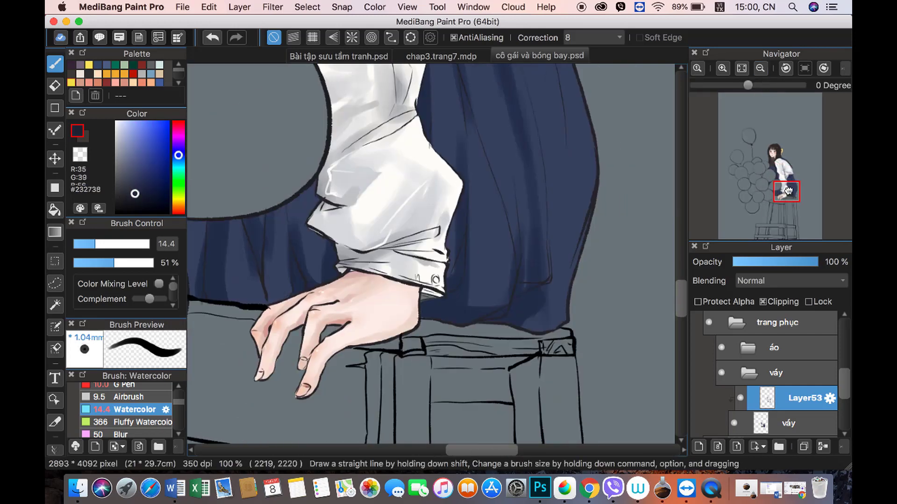
scroll(373, 234, "up", 5)
left_click(354, 240, "alt")
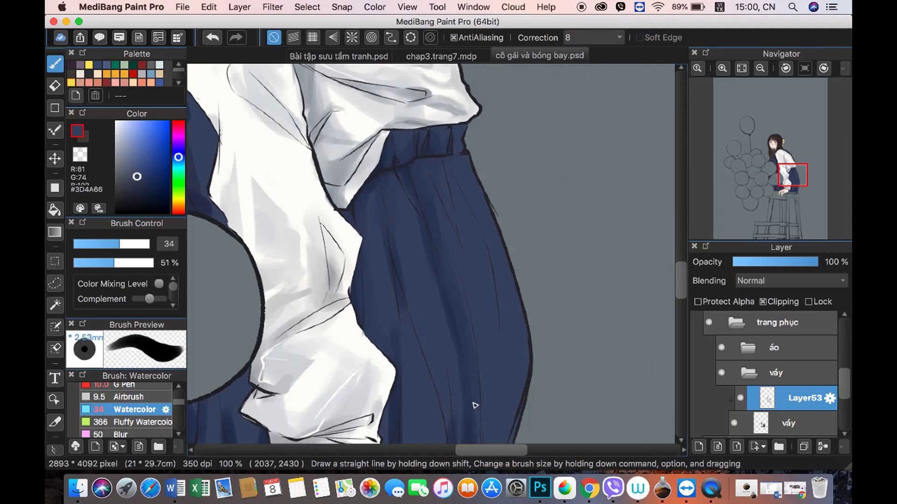
left_click(435, 140, "alt")
left_click_drag(434, 140, 457, 184)
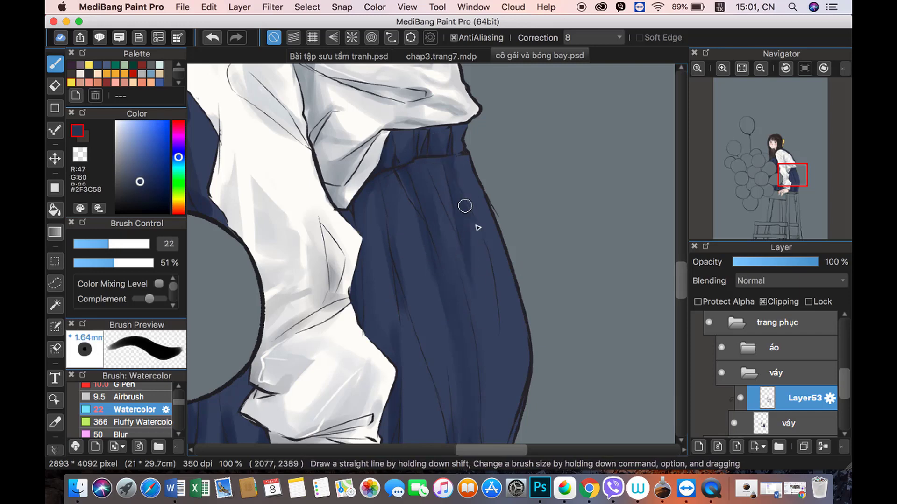
Step: Paint soft dark navy shading on the skirt beside the cuff using sampled navies
left_click(761, 68)
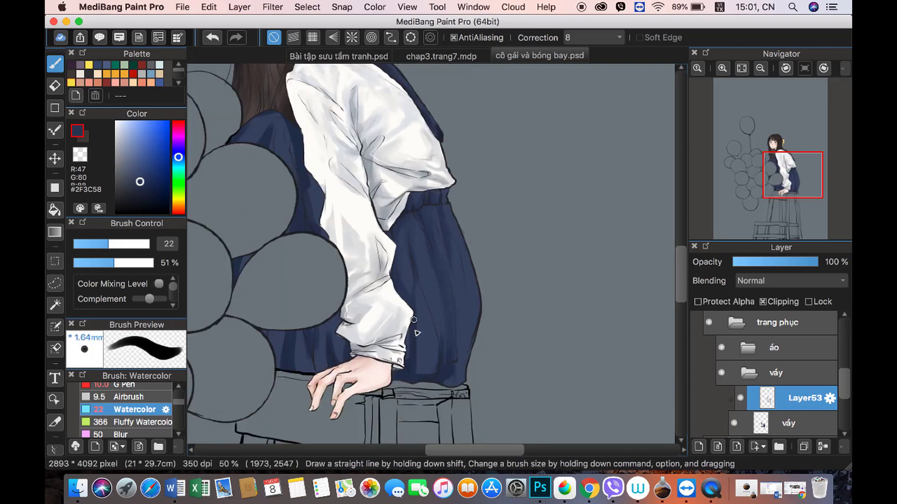
left_click(429, 344, "alt")
left_click_drag(429, 343, 448, 355)
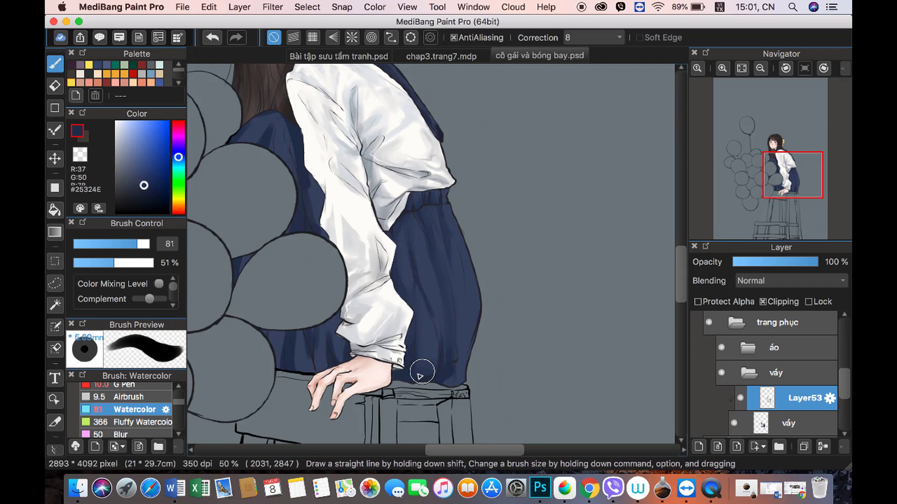
left_click(452, 364, "alt")
left_click(140, 244)
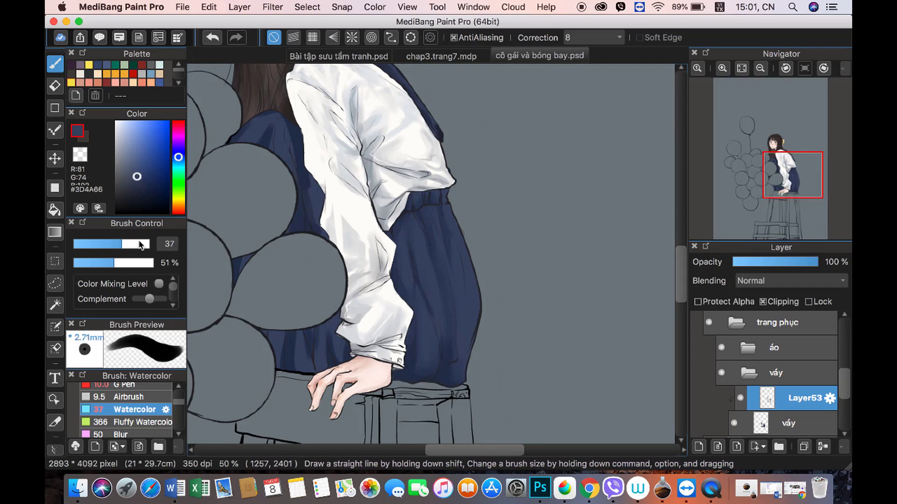
left_click(407, 372, "alt")
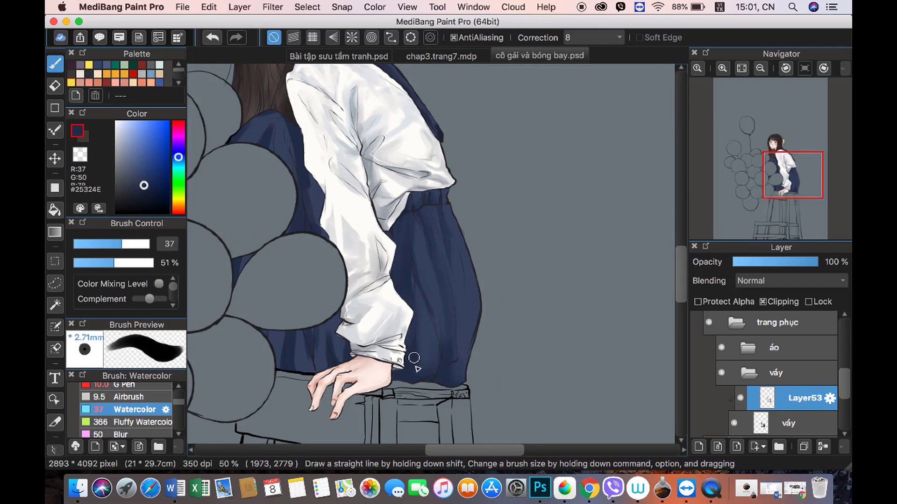
left_click(436, 336, "alt")
left_click(292, 132, "alt")
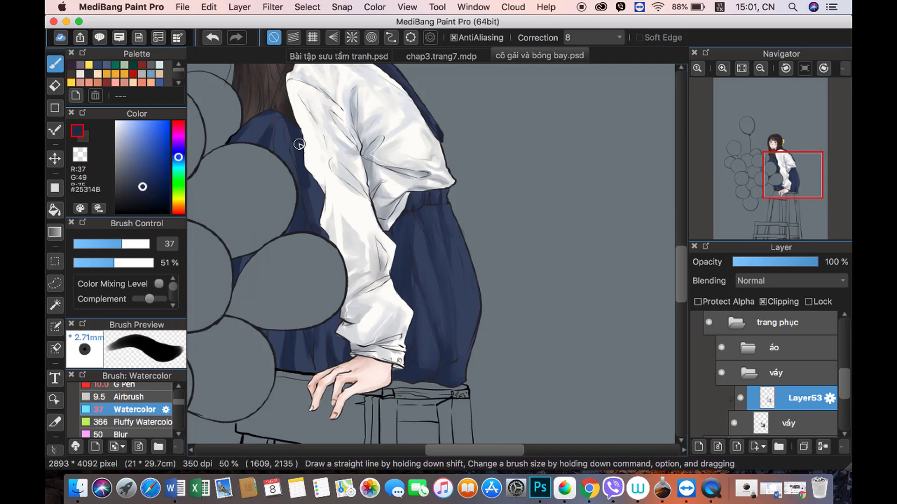
left_click(311, 184, "alt")
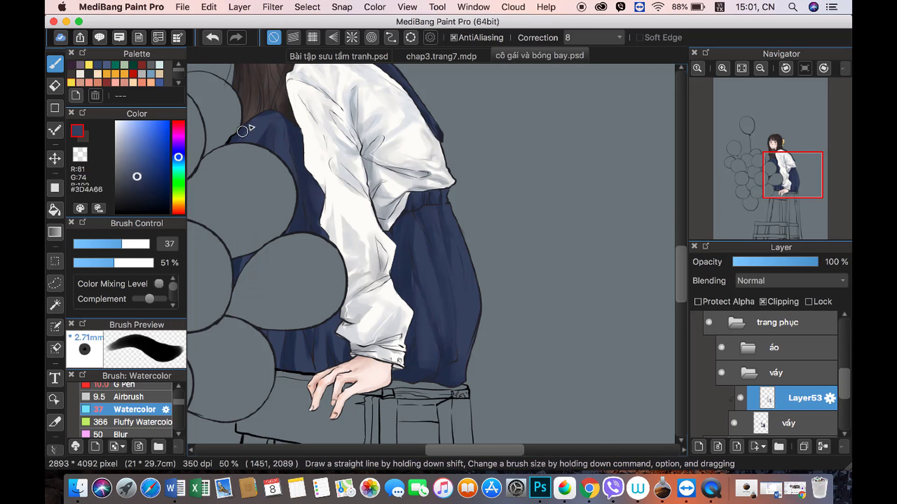
left_click(336, 340, "alt")
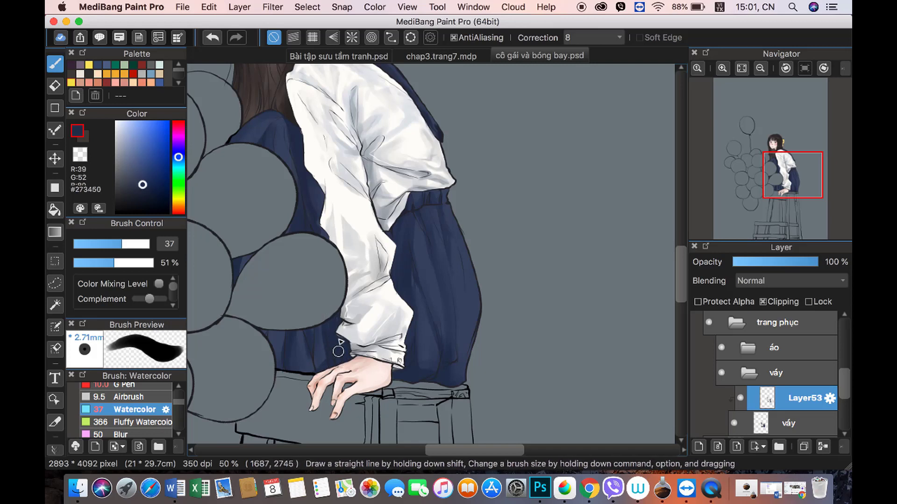
left_click_drag(294, 326, 326, 339)
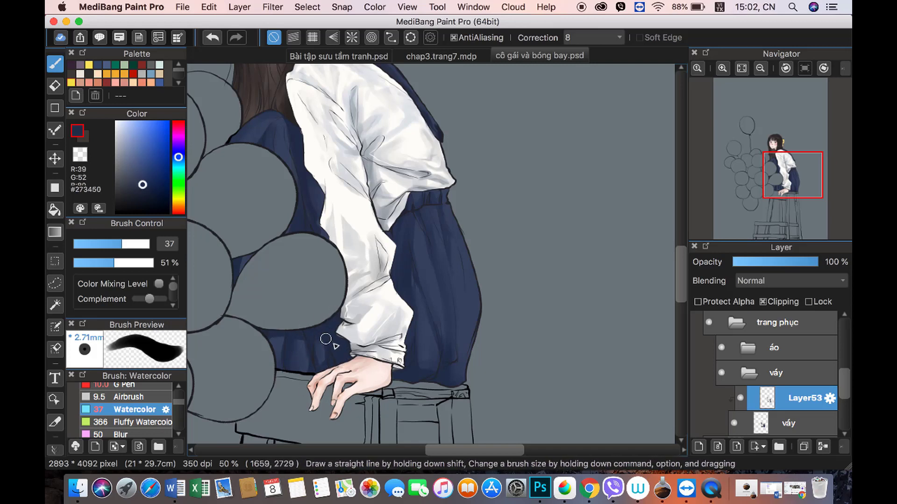
Step: Sample more skirt navies with a slightly larger brush and zoom out
left_click(301, 346, "alt")
left_click(129, 244)
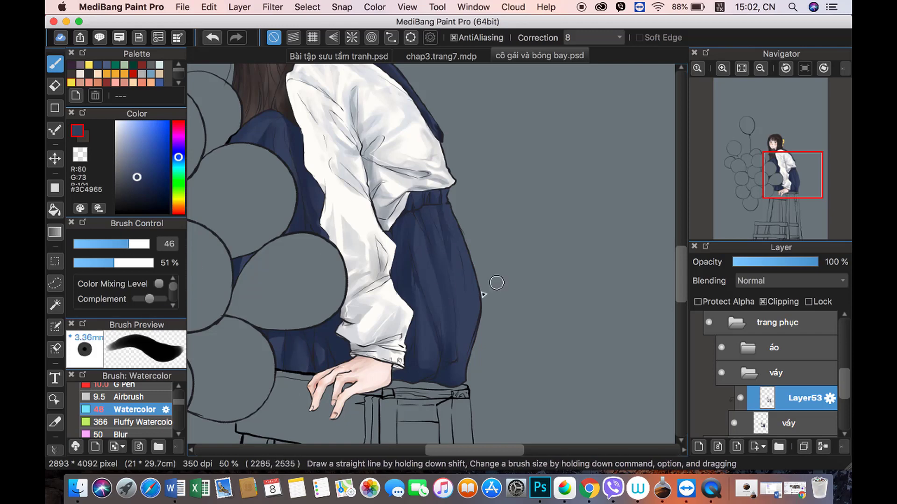
left_click(433, 220, "alt")
left_click(760, 69)
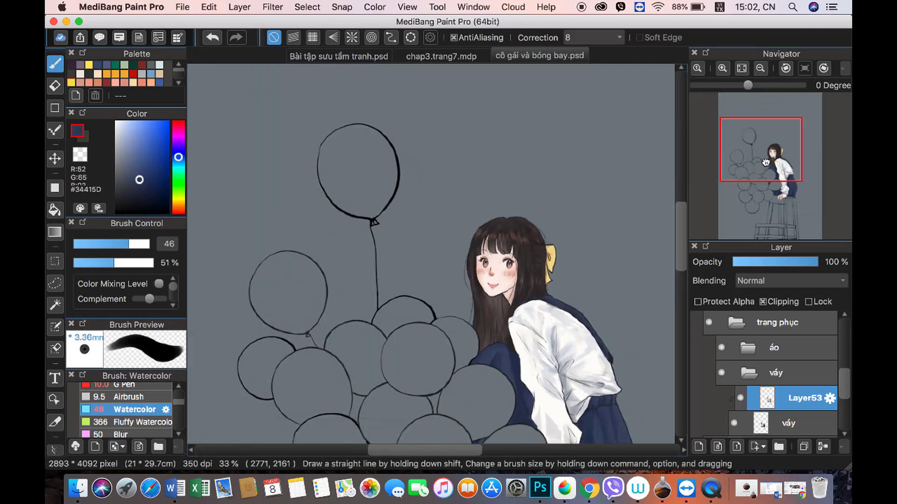
left_click(760, 68)
Step: Add a new layer set to Multiply blending at 60% opacity
left_click(717, 447)
left_click(791, 280)
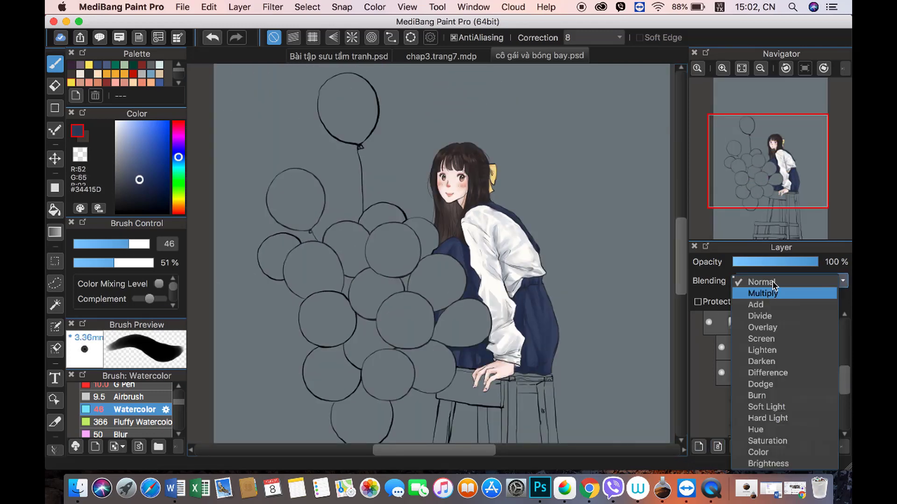
left_click(762, 293)
left_click(787, 262)
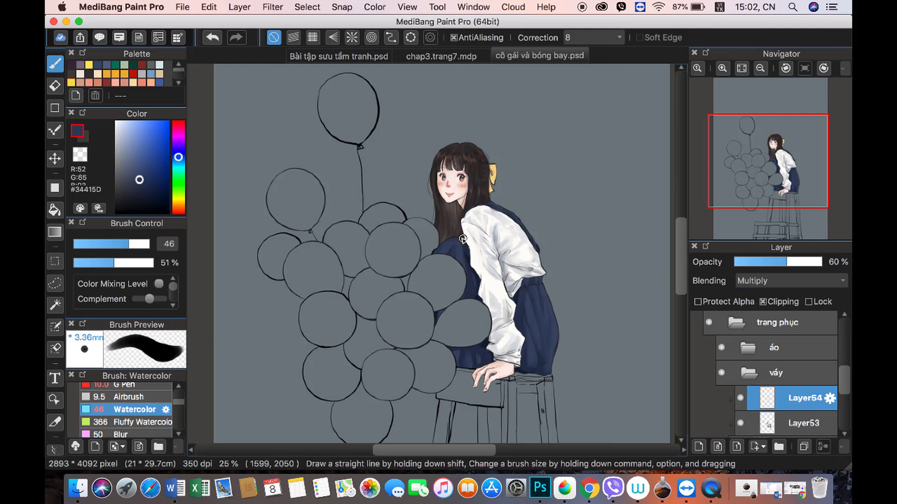
Step: Collapse the váy folder and add a new folder above áo named 'bongd bay'
left_click(776, 373)
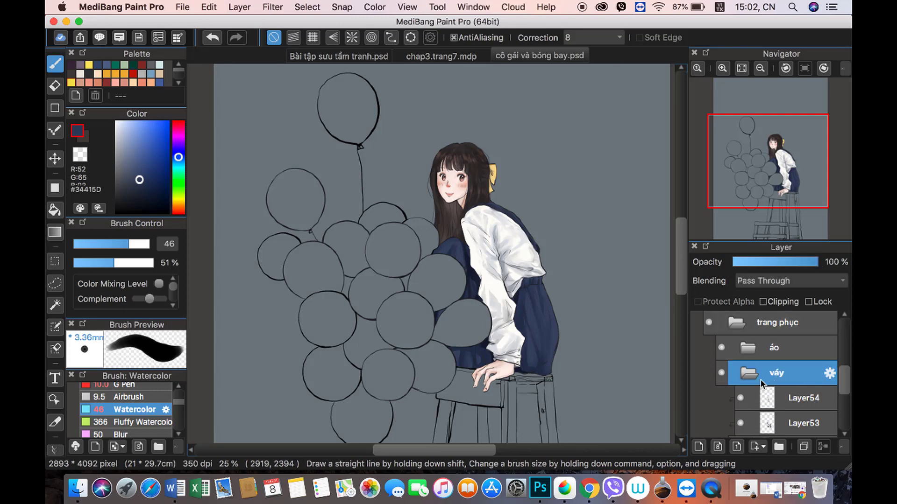
left_click(748, 373)
left_click(775, 347)
left_click(778, 447)
left_click(829, 348)
type("bongd bay")
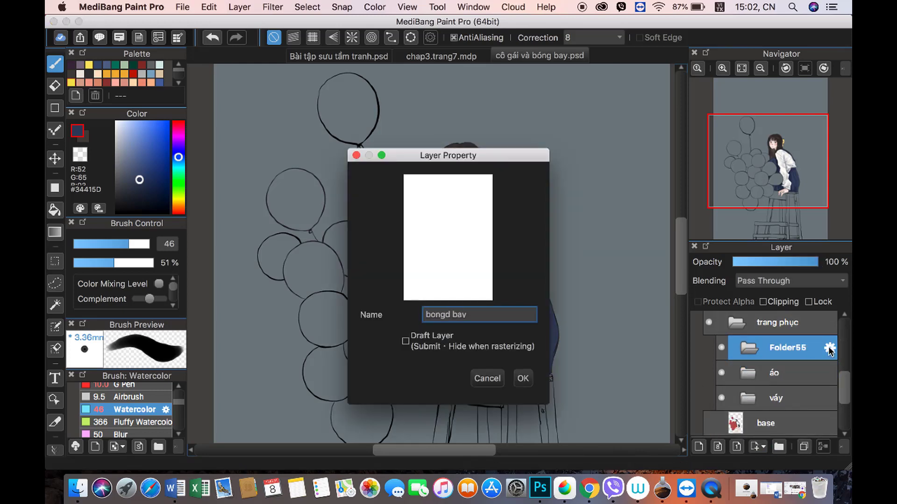
key("Return")
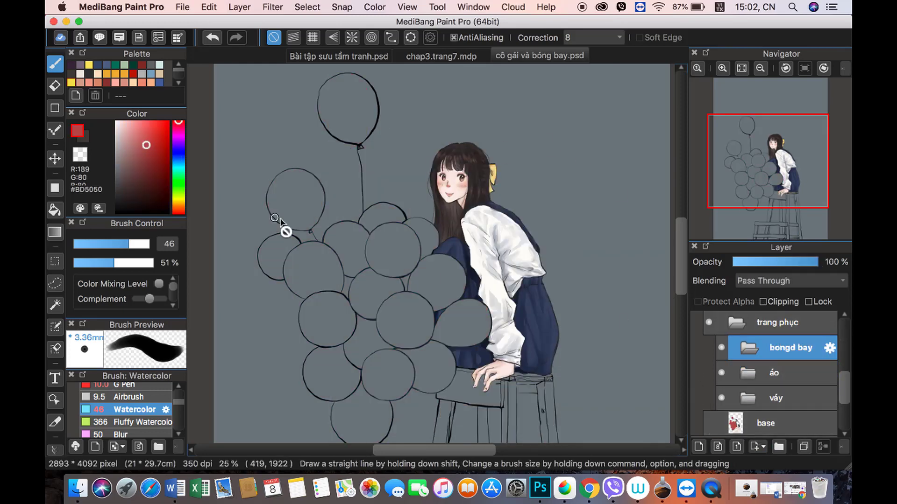
Step: Bucket-fill the eleven grey balloons red and zoom in on the cluster
key("g")
left_click(348, 107)
left_click(295, 200)
left_click(393, 250)
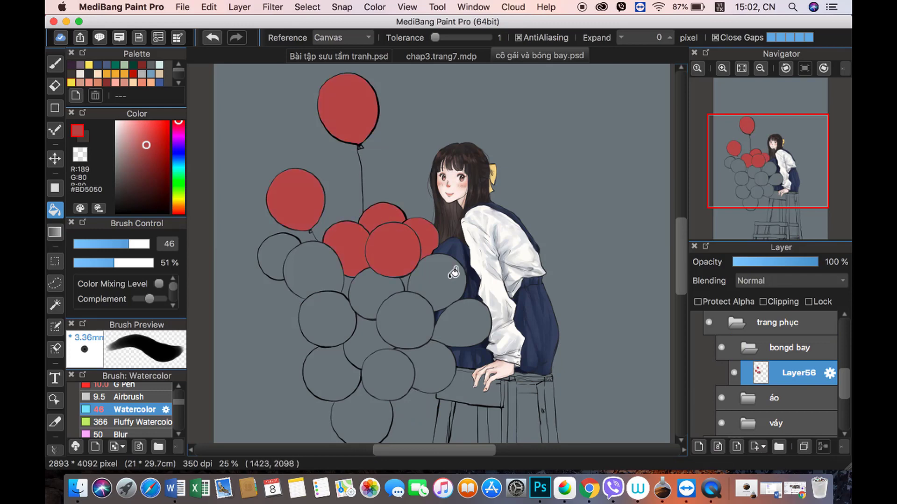
left_click(436, 280)
left_click(405, 320)
left_click(327, 320)
left_click(313, 271)
left_click(279, 258)
left_click(332, 373)
left_click(387, 373)
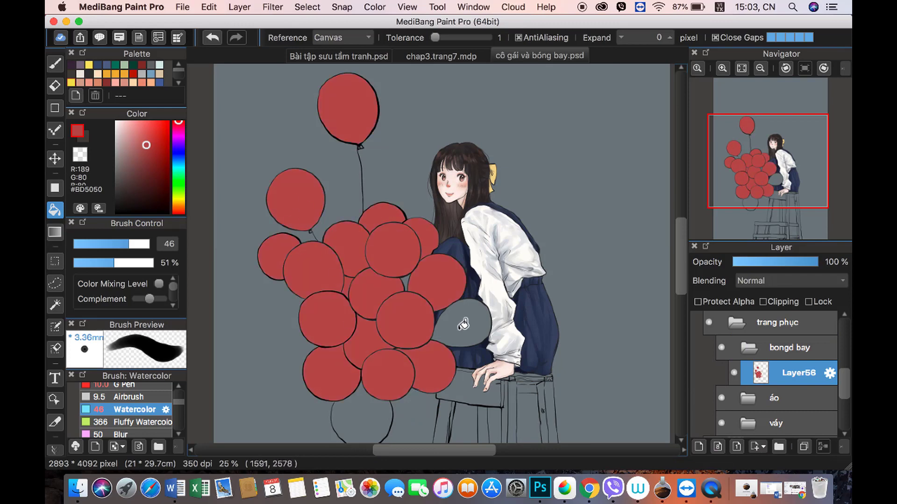
left_click(362, 415)
left_click(722, 68)
Step: Paint red into the grey gap between balloons, then zoom in with a finer brush
key("b")
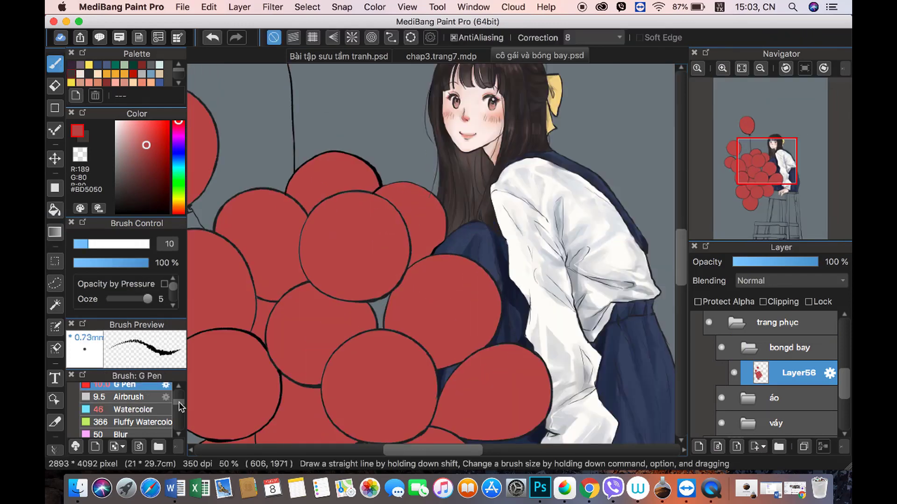
left_click_drag(132, 245, 147, 244)
left_click_drag(369, 304, 379, 319)
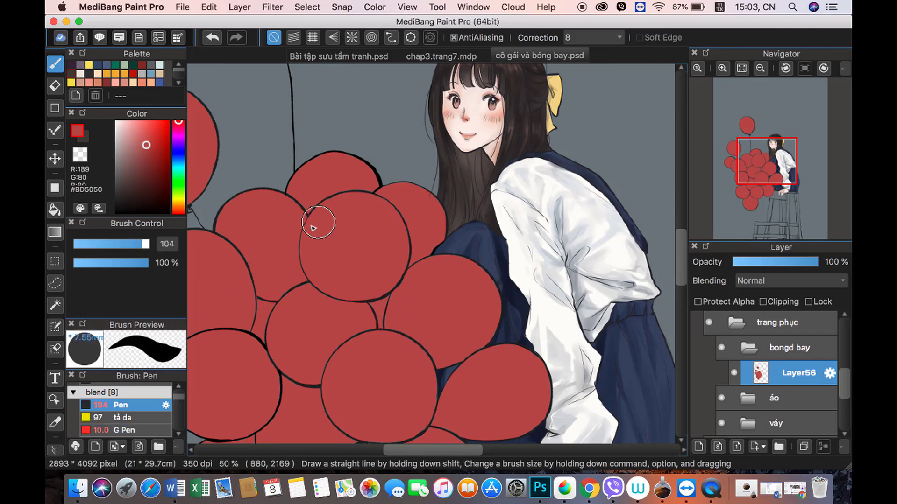
scroll(414, 334, "down", 8)
scroll(410, 291, "down", 1)
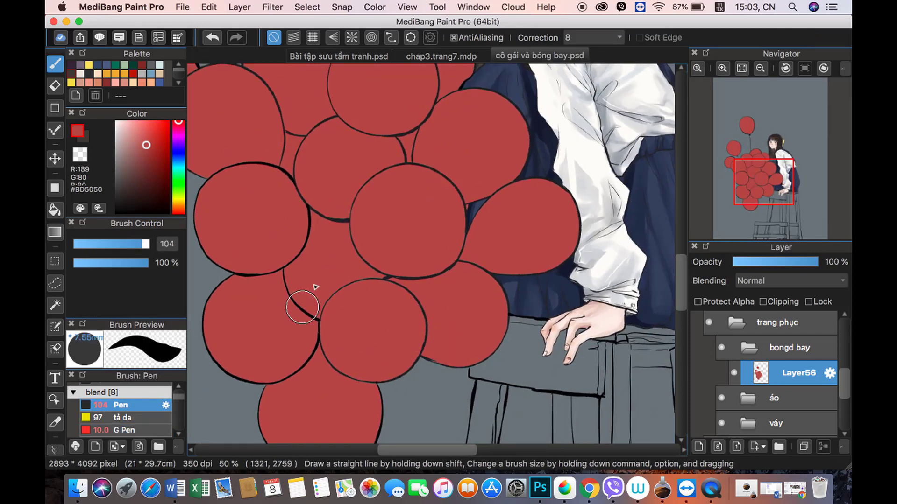
scroll(286, 402, "up", 3)
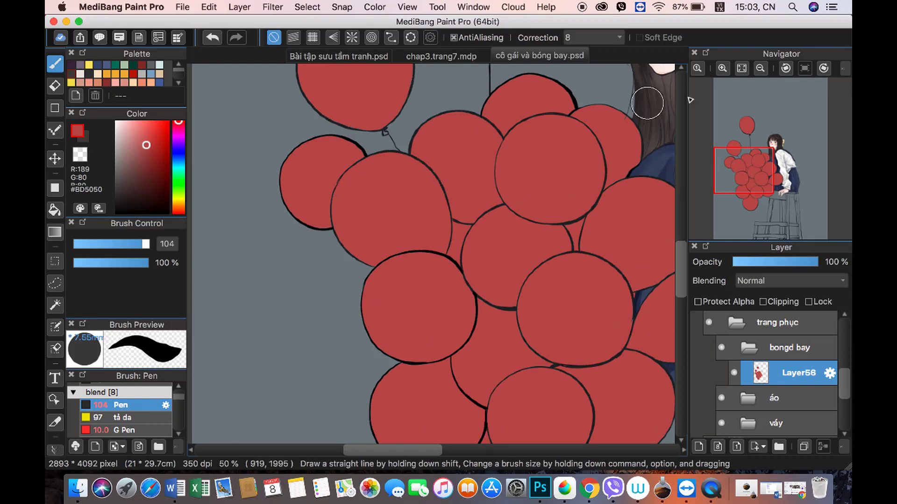
key("ctrl+plus")
scroll(701, 169, "up", 5)
left_click_drag(644, 168, 410, 256)
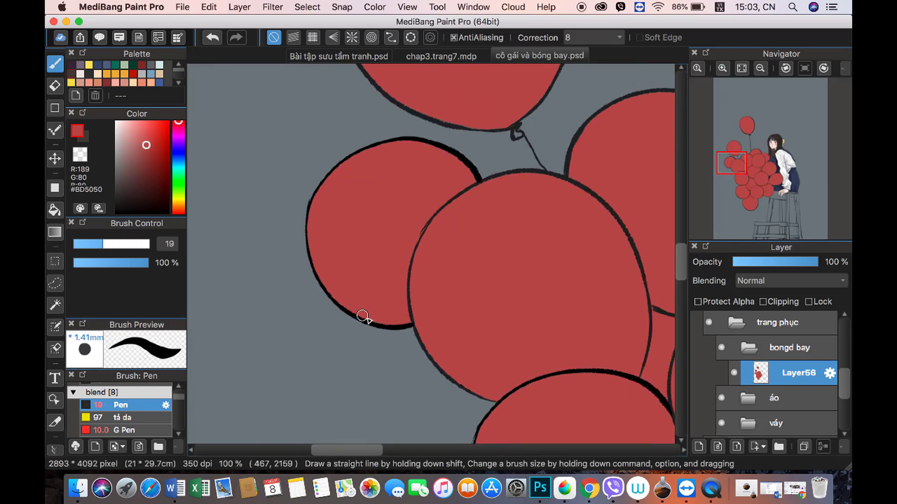
scroll(303, 280, "up", 5)
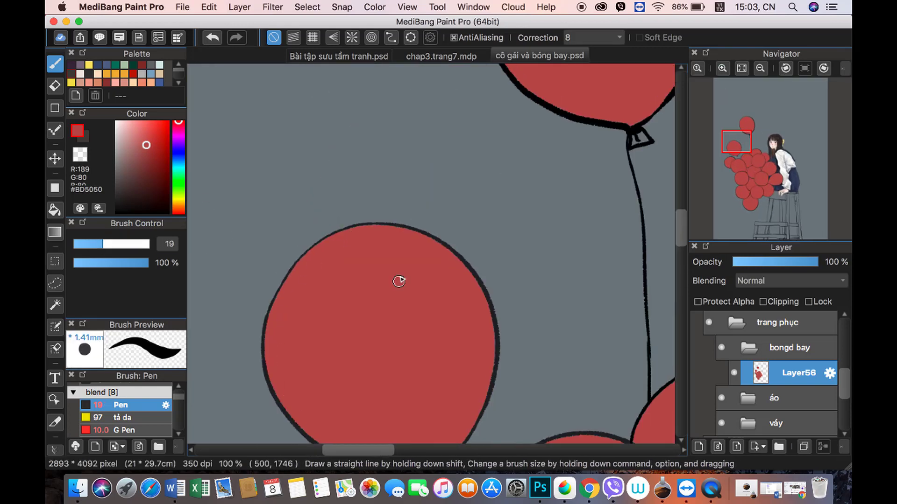
scroll(399, 281, "up", 5)
scroll(399, 281, "right", 4)
scroll(434, 133, "up", 5)
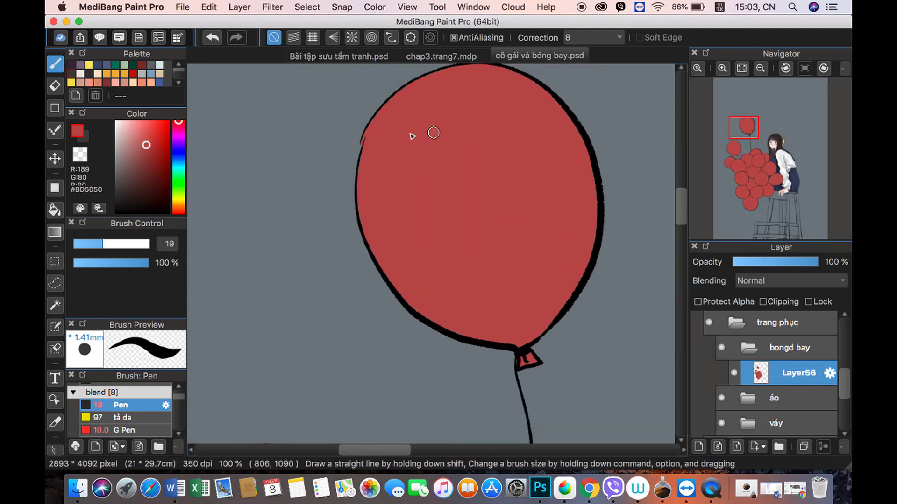
Step: Touch up the remaining balloon edges in red and transparency, then zoom out to the whole picture
left_click(80, 155)
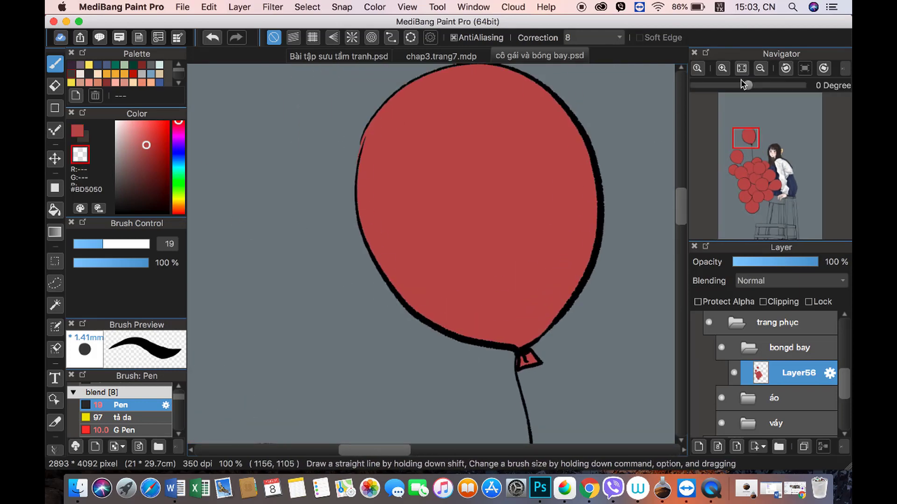
scroll(420, 233, "down", 10)
scroll(513, 210, "down", 3)
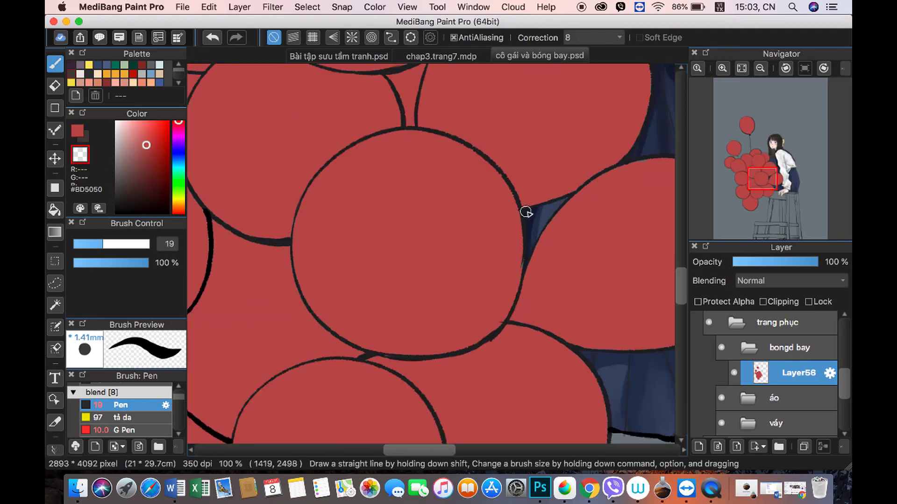
key("c")
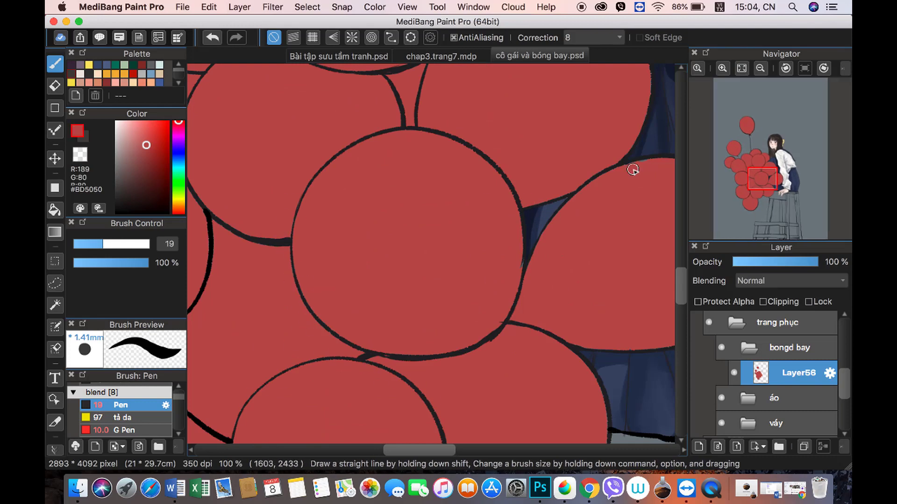
scroll(626, 172, "right", 5)
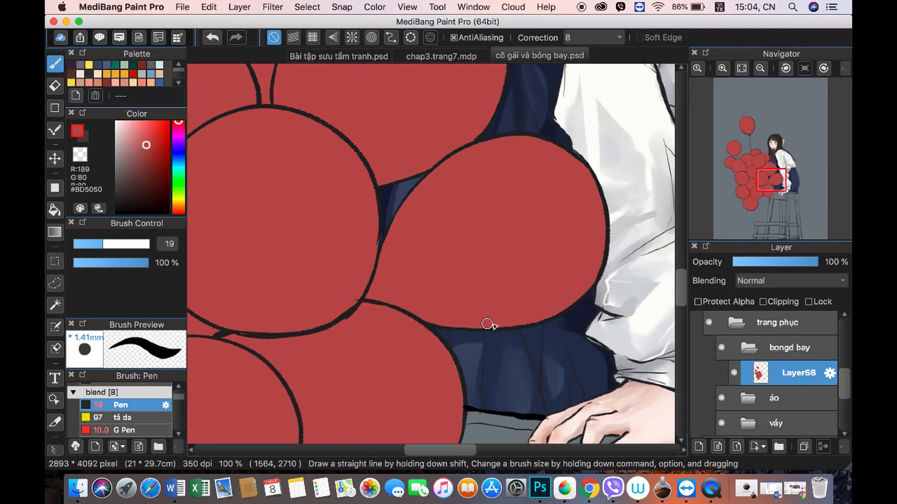
scroll(589, 192, "down", 5)
scroll(401, 251, "left", 3)
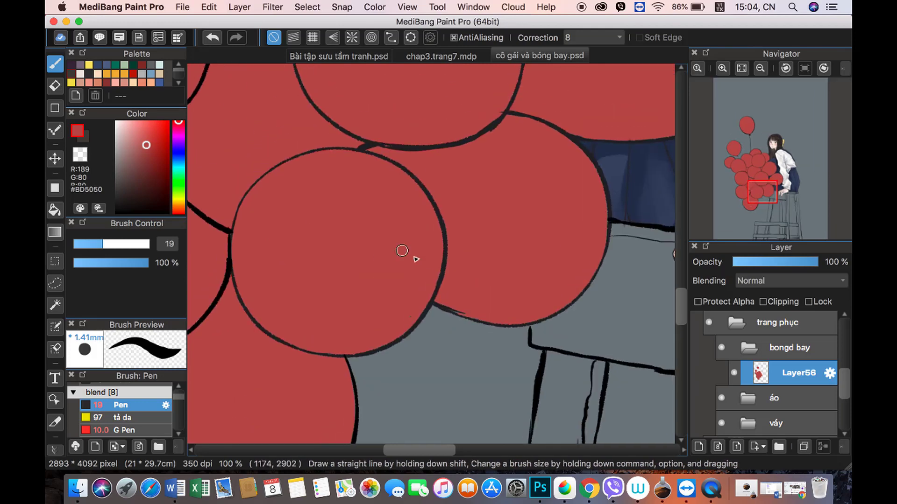
left_click(743, 183)
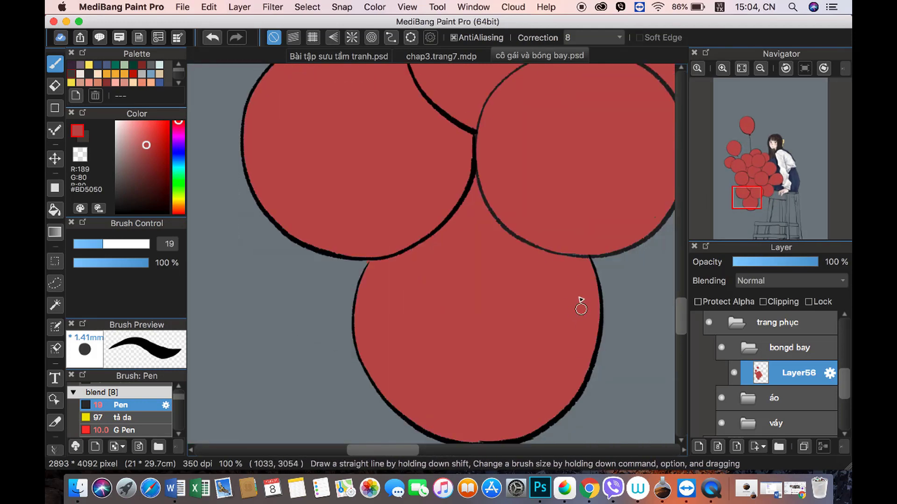
left_click(749, 187)
mouse_move(749, 187)
left_mouse_down()
mouse_move(753, 174)
mouse_move(731, 184)
left_mouse_up()
left_click_drag(491, 240, 519, 240)
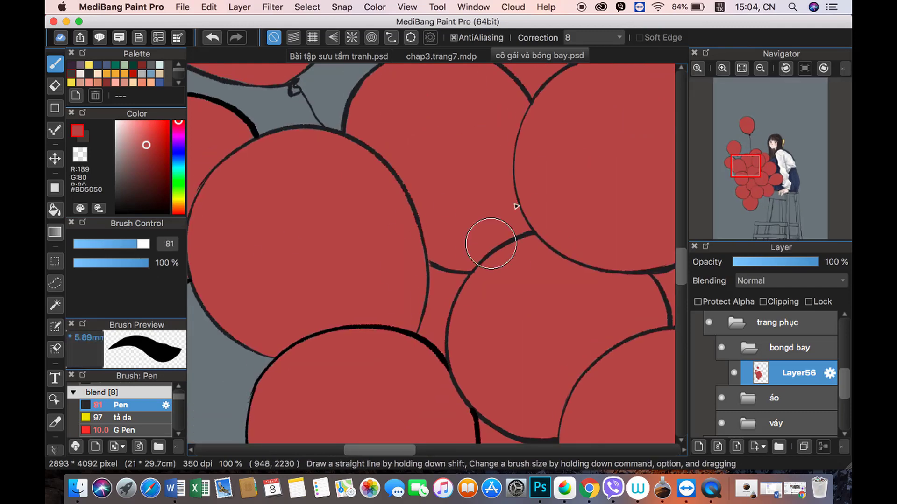
scroll(561, 219, "up", 5)
left_click(760, 69)
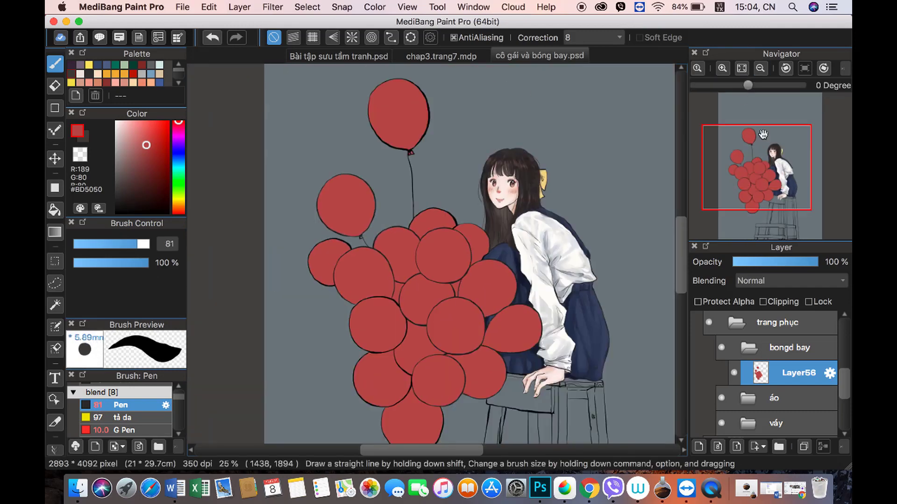
Step: Add a layer clipped to the balloons and shade the top balloon with darker red watercolour
left_click(760, 68)
left_click(699, 447)
left_click(762, 302)
left_click(147, 154)
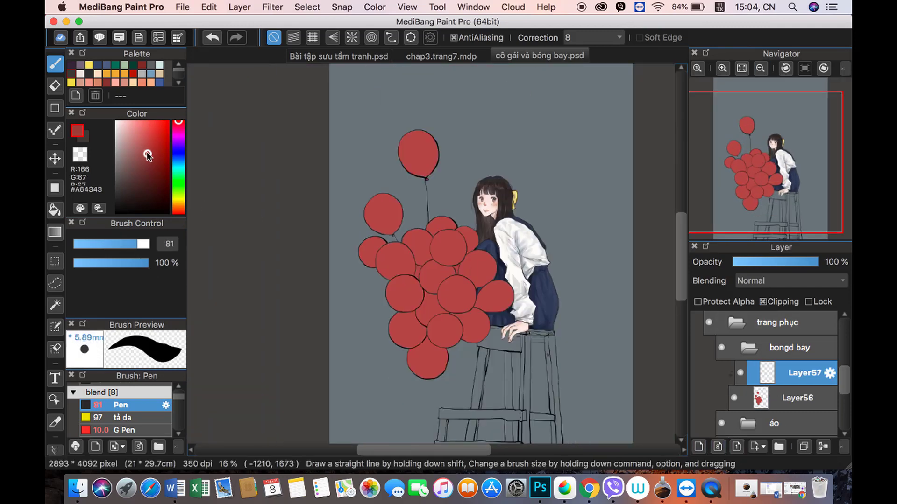
scroll(126, 411, "up", 5)
left_click(134, 400)
left_click(141, 244)
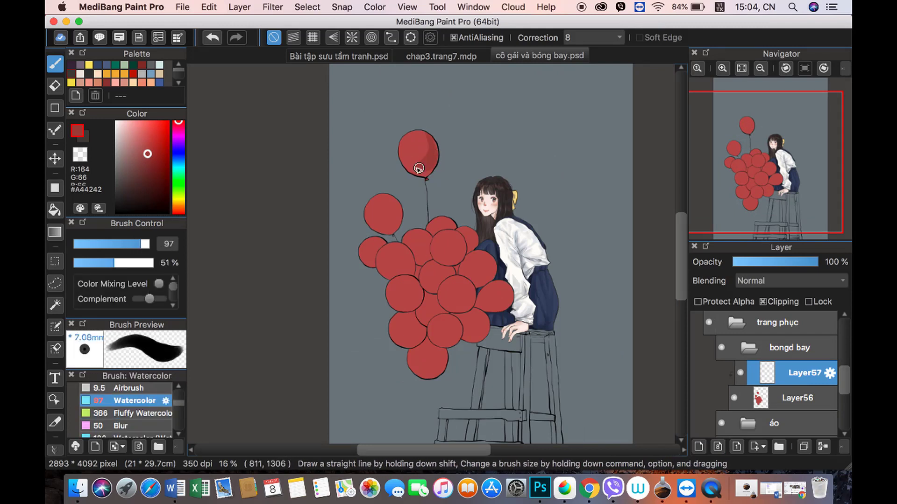
left_click_drag(447, 235, 455, 272)
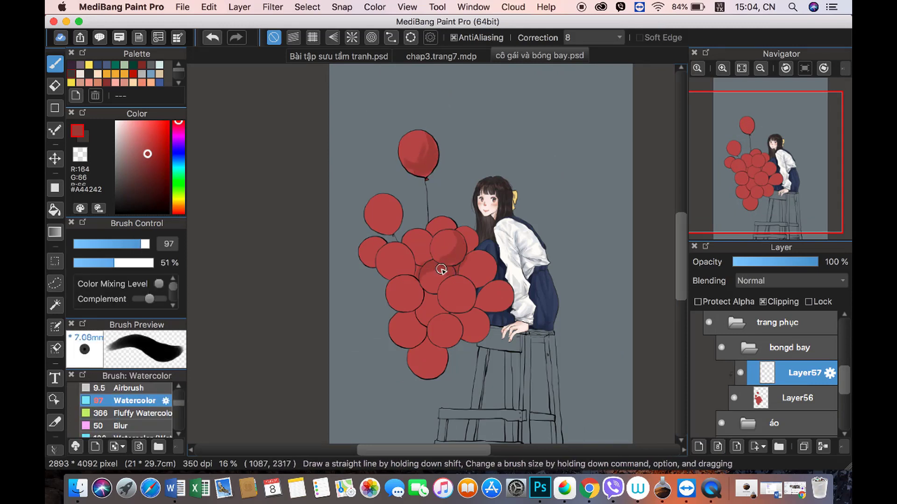
Step: Reposition the reference photo, then reselect the balloon shading layer and enlarge the brush
scroll(823, 367, "up", 5)
left_click(696, 324)
key("v")
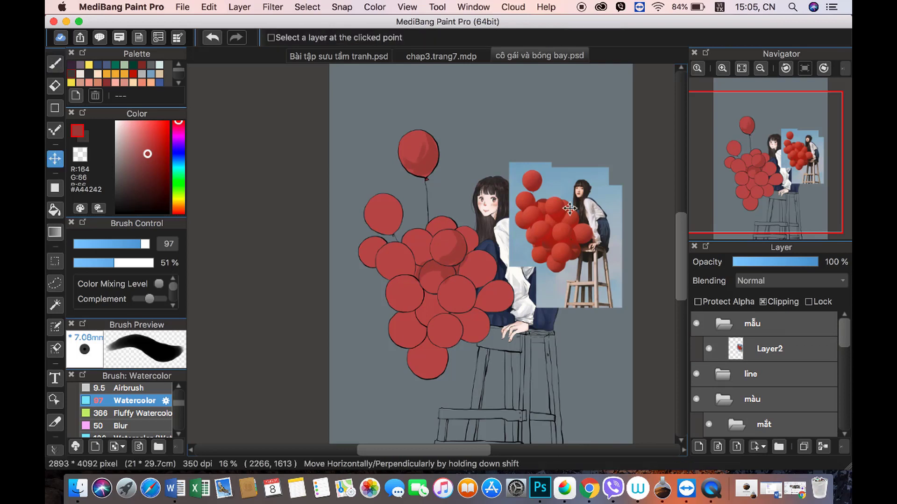
left_click_drag(345, 95, 358, 61)
left_click_drag(843, 334, 839, 386)
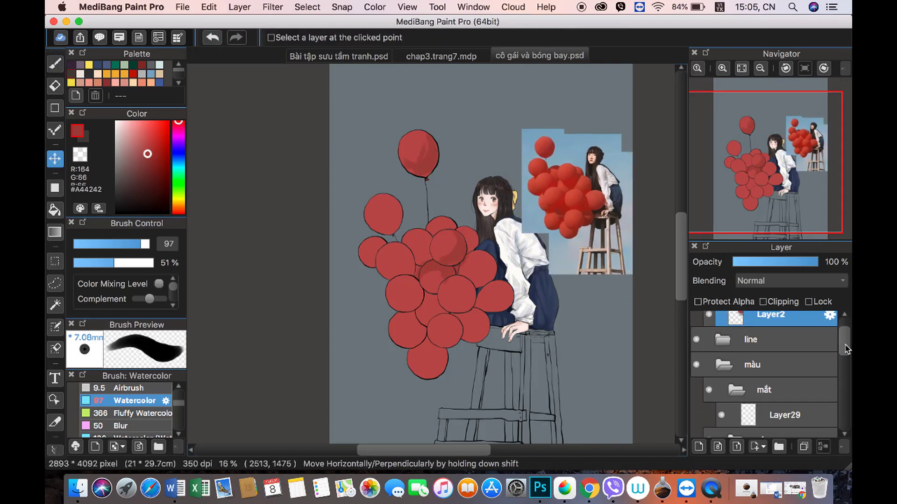
left_click(803, 348)
key("b")
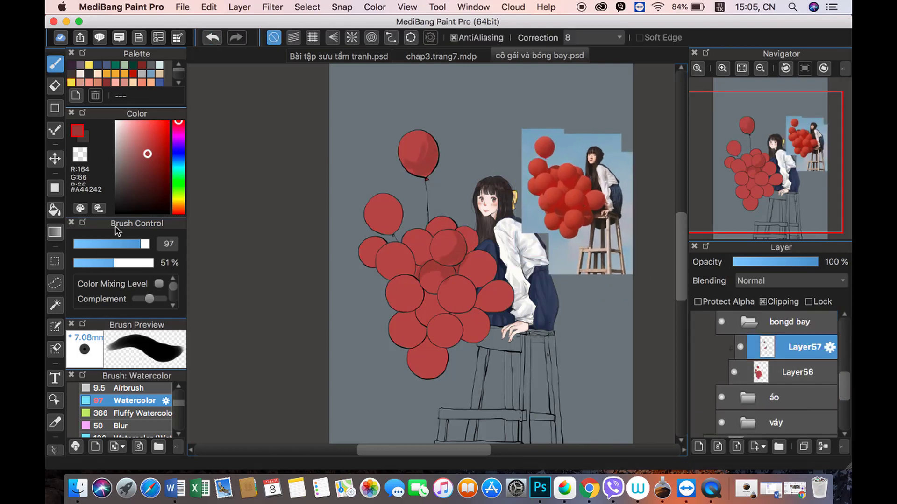
left_click(139, 244)
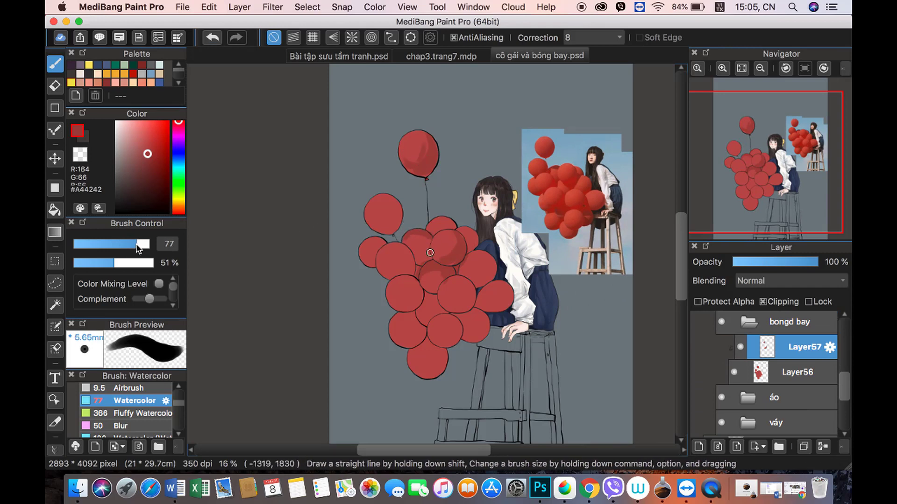
left_click(144, 243)
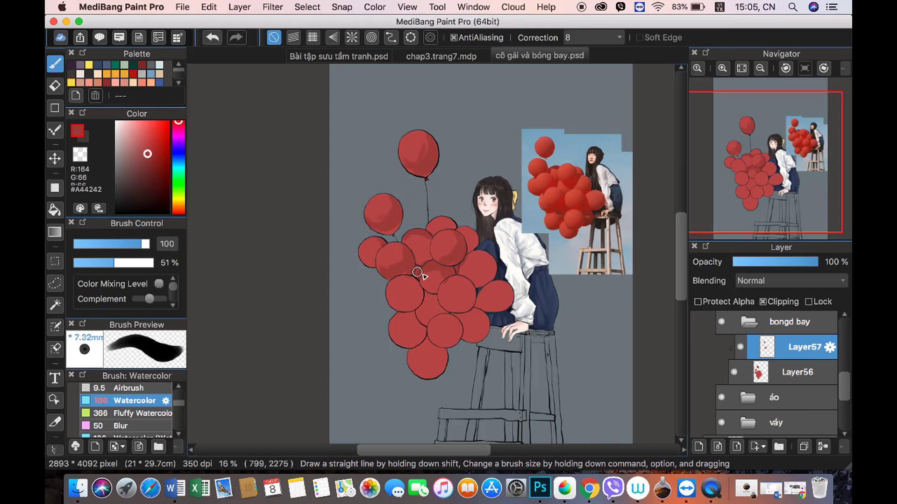
Step: Shade the right-hand and lower balloons darker red, then sample lighter and deeper reds
left_click_drag(459, 279, 474, 304)
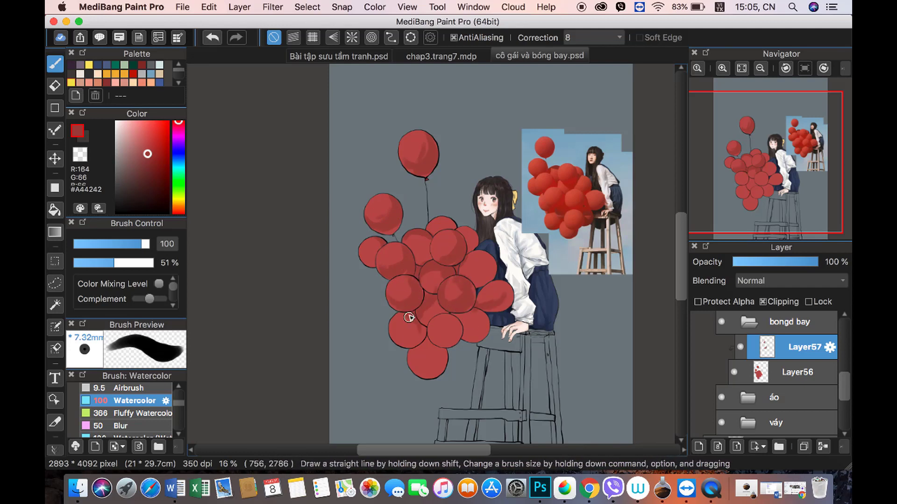
left_click_drag(439, 343, 443, 358)
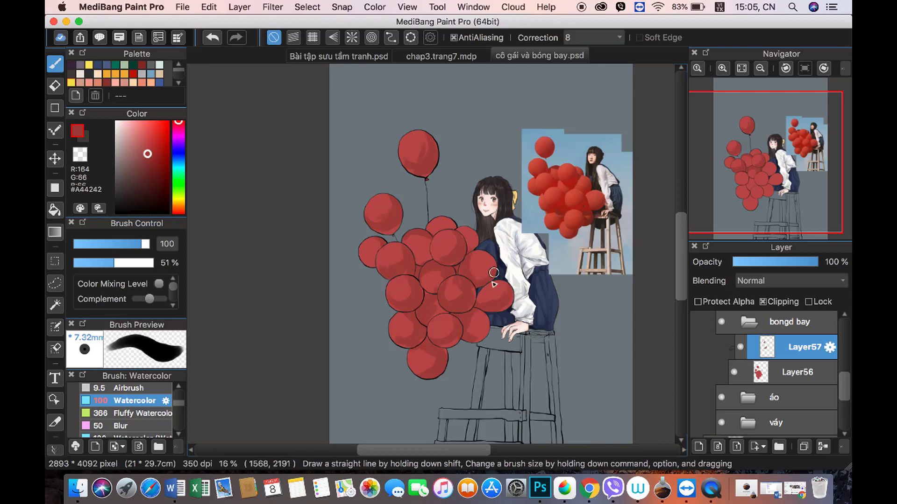
left_click(590, 191, "alt")
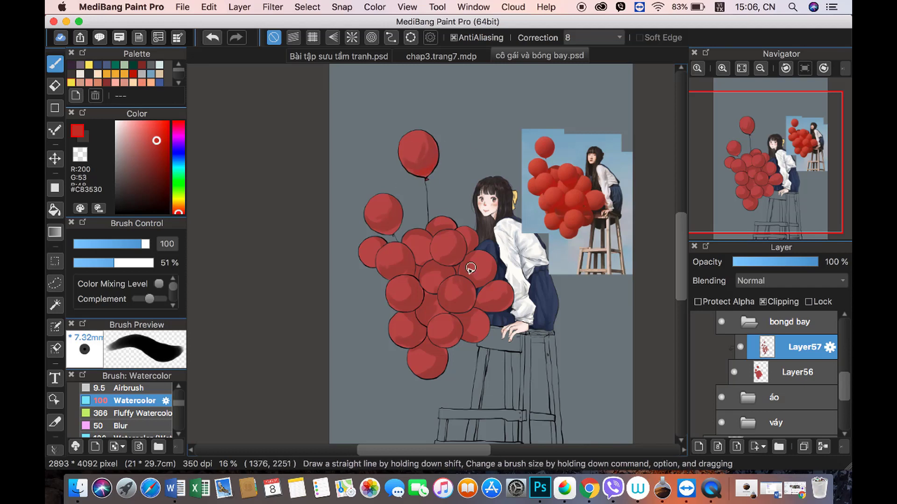
left_click(430, 249, "alt")
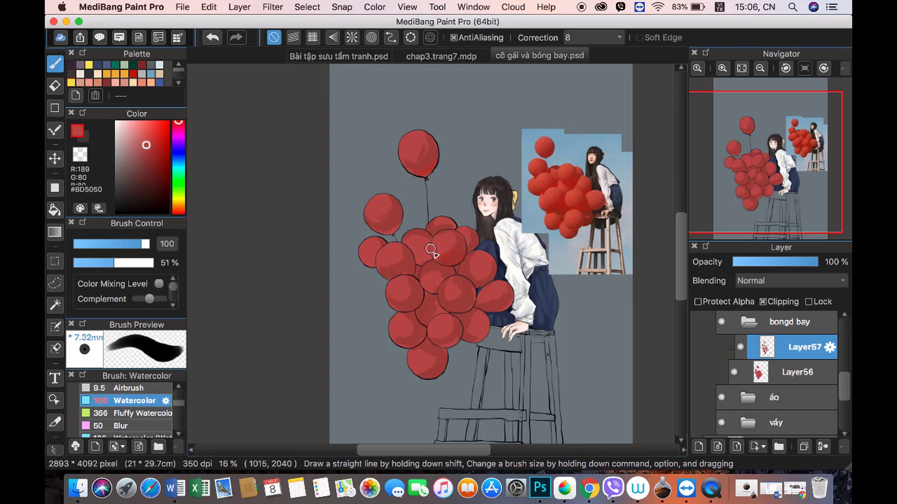
left_click(499, 267, "alt")
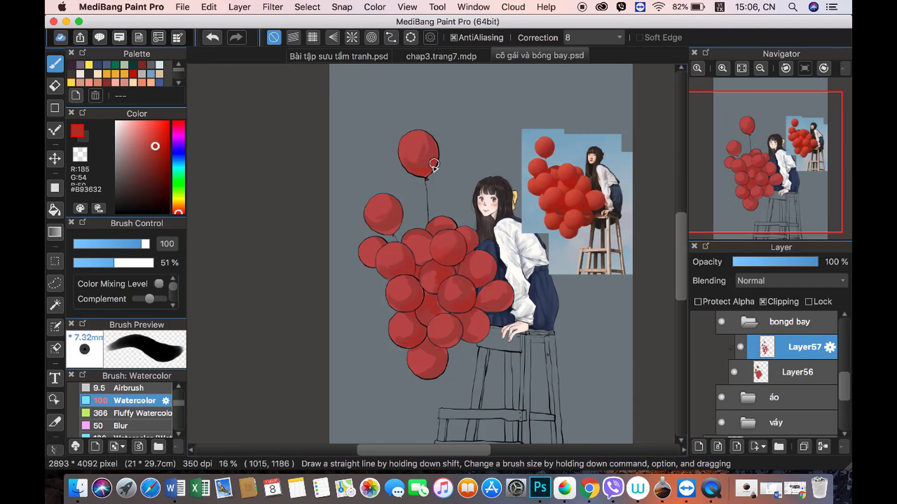
Step: Sample the lone top balloon's red with a smaller brush for detail blending
left_click(760, 68)
left_click(722, 68)
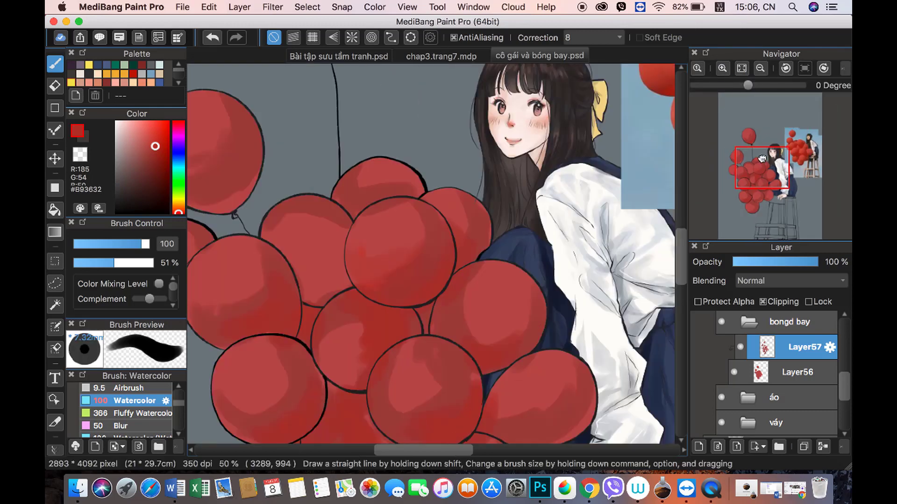
left_click_drag(762, 158, 756, 124)
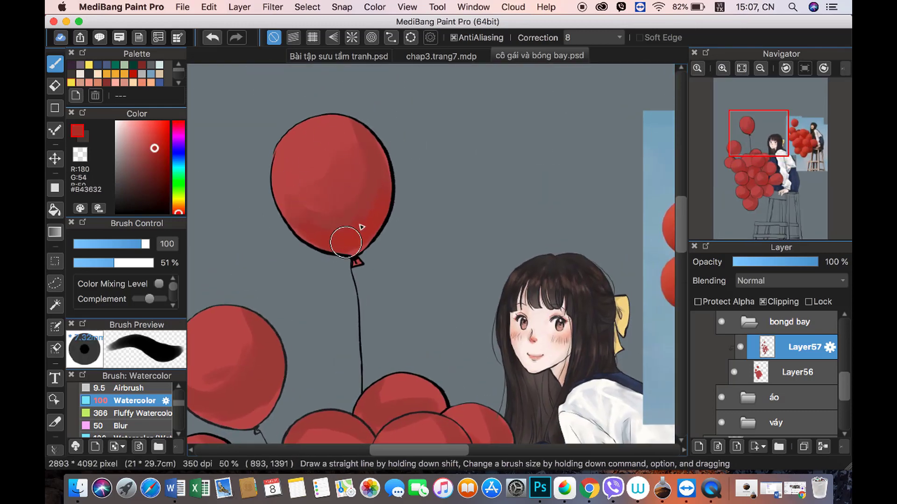
left_click(310, 139, "alt")
mouse_move(310, 139)
left_mouse_down()
mouse_move(352, 249)
mouse_move(370, 231)
mouse_move(385, 235)
left_mouse_up()
left_click(385, 176, "alt")
left_click(741, 68)
Step: Blend the balloon shading with sampled light, mid and dark reds at full brush opacity
left_click(387, 227, "alt")
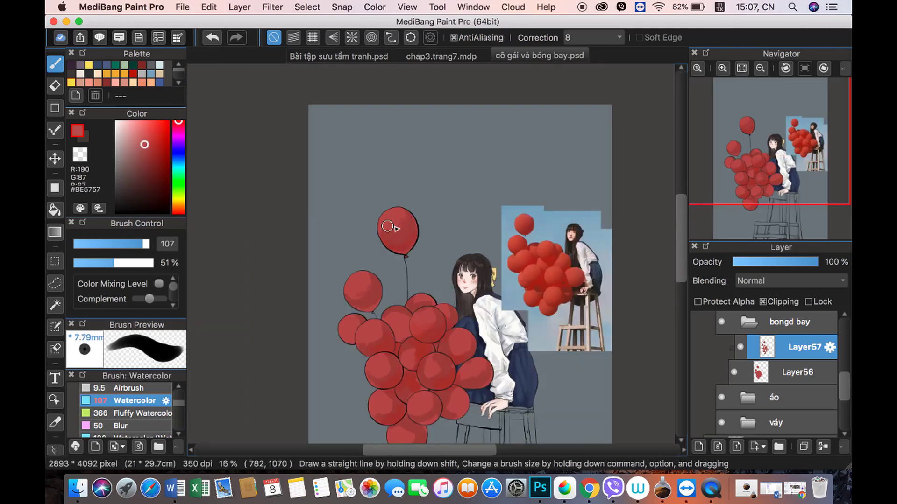
left_click(407, 243, "alt")
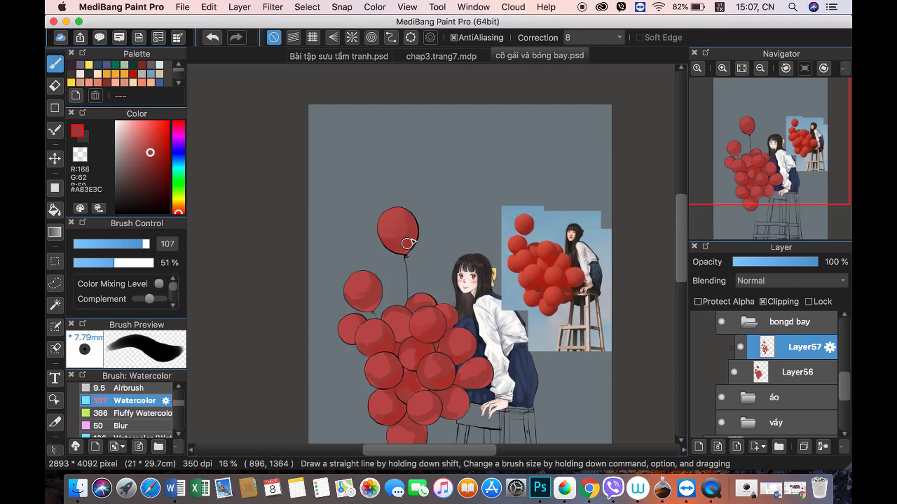
left_click(429, 317, "alt")
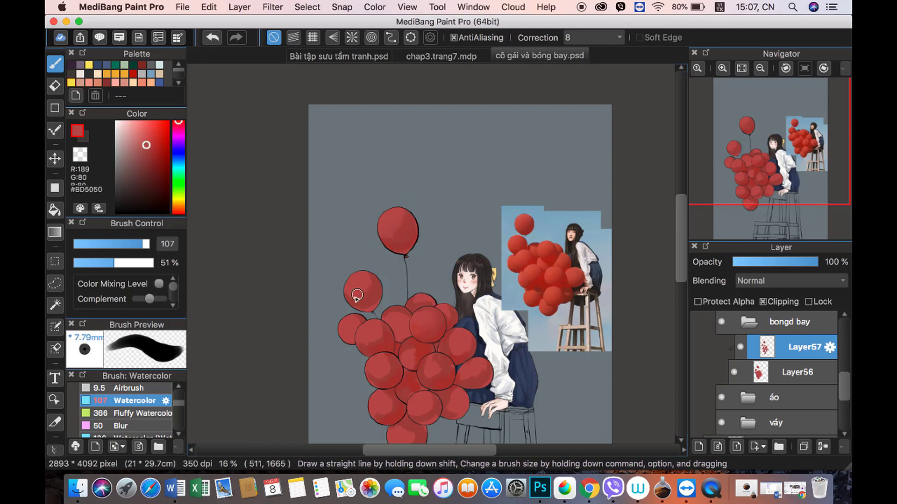
left_click(419, 348, "alt")
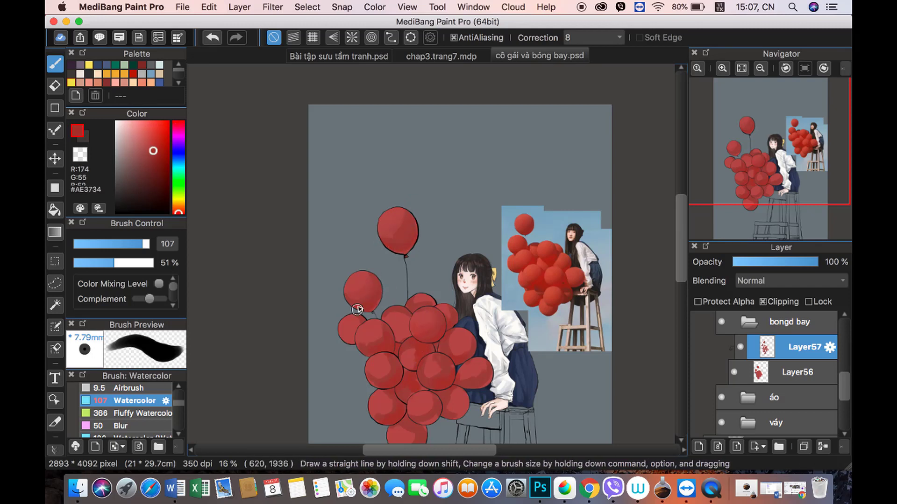
left_click(385, 317, "alt")
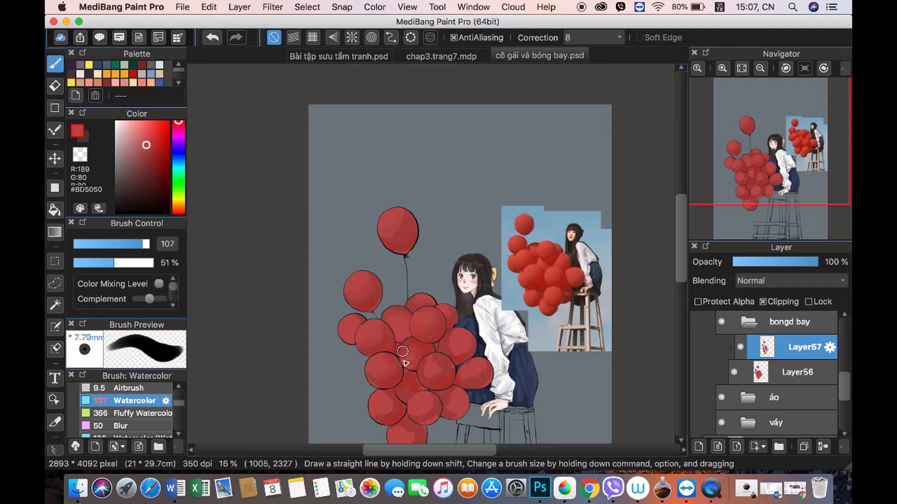
left_click(436, 363, "alt")
left_click(445, 356, "alt")
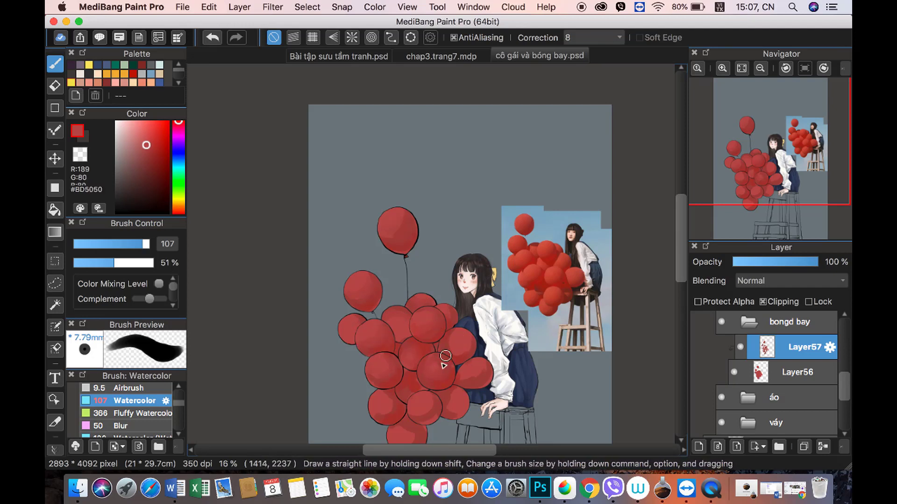
key("0")
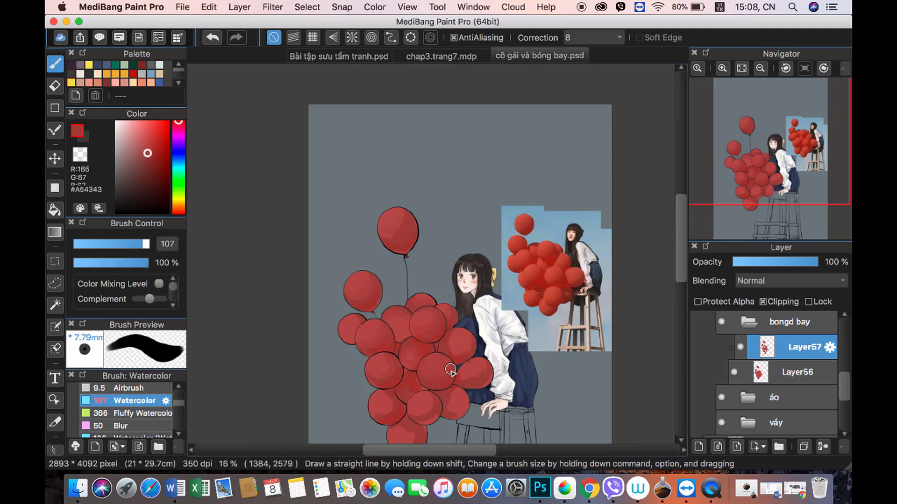
Step: Blend the lower balloons near the stool with sampled darker and mid reds
left_click(486, 370, "alt")
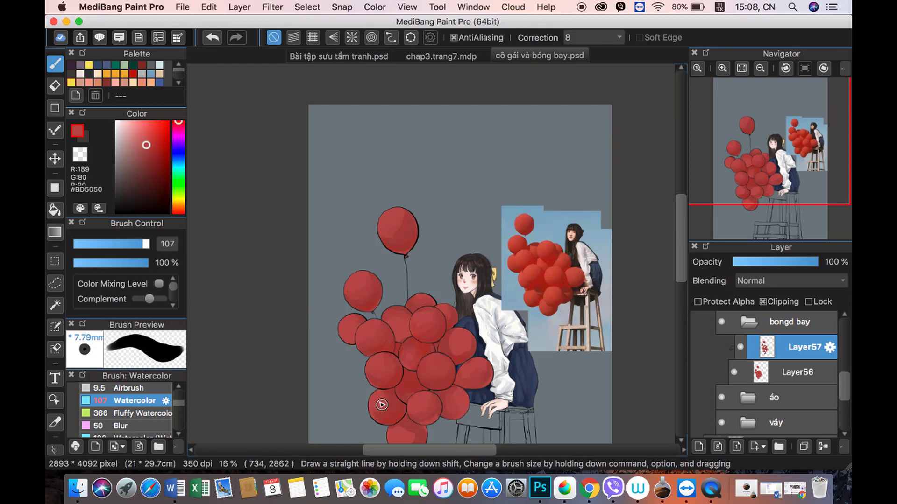
left_click(758, 188)
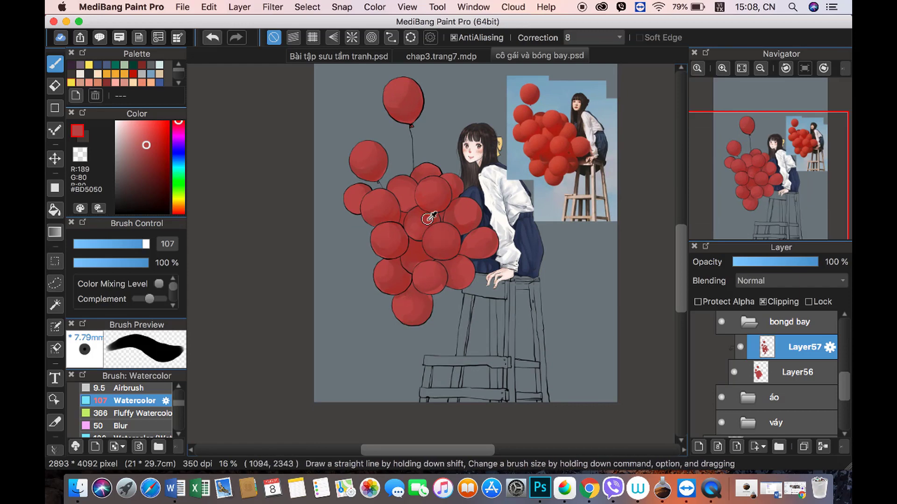
left_click(414, 303, "alt")
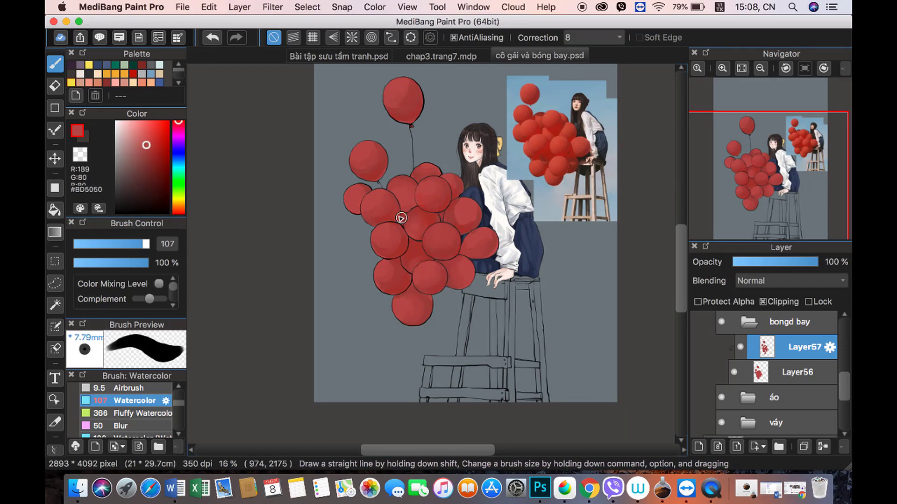
left_click(409, 192, "alt")
left_click(783, 191)
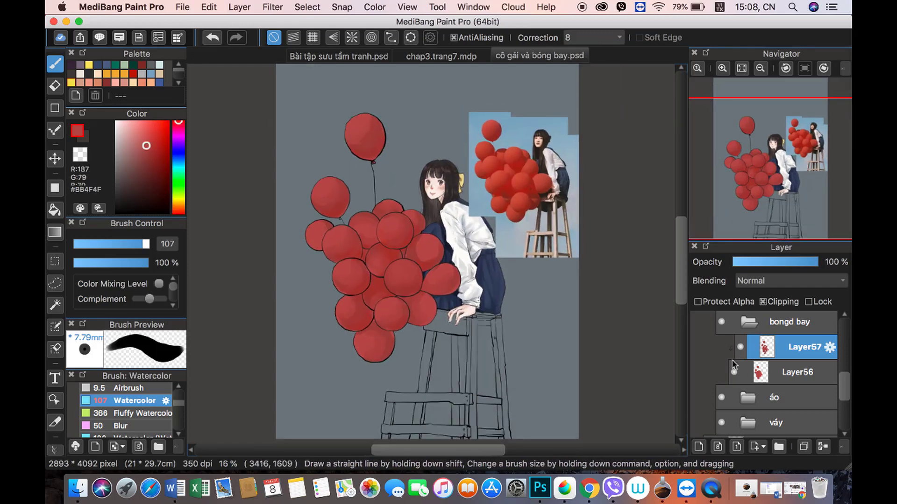
Step: Add a clipped layer above the balloon paint set to Multiply at 40% opacity
left_click(699, 447)
left_click(789, 281)
left_click(752, 299)
left_click(768, 262)
left_click(388, 291, "alt")
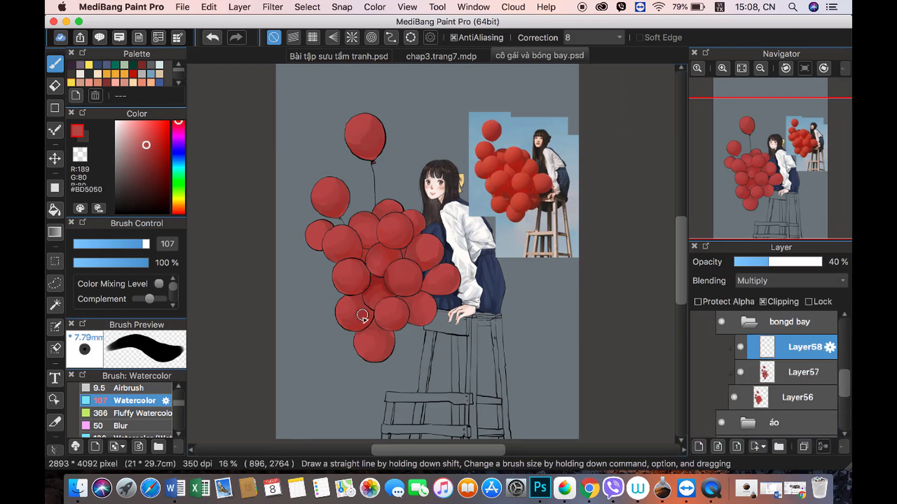
Step: Set the Watercolor brush to size 84 and 45% opacity with a sampled dark balloon red
key("p")
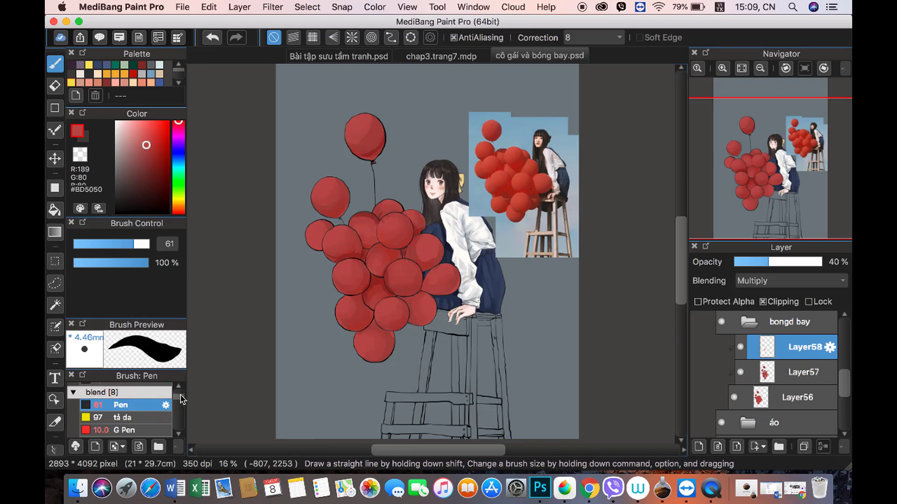
left_click(135, 427)
left_click_drag(146, 247, 138, 244)
left_click(109, 263)
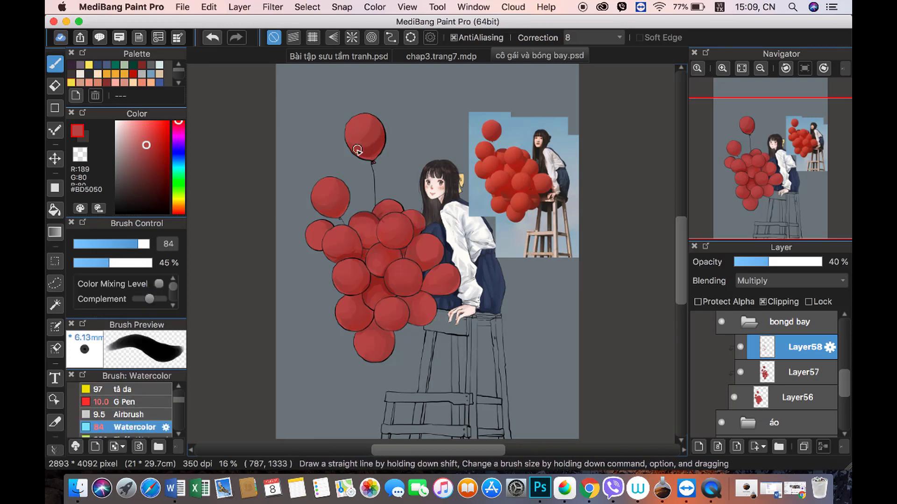
left_click(375, 147, "alt")
key("c")
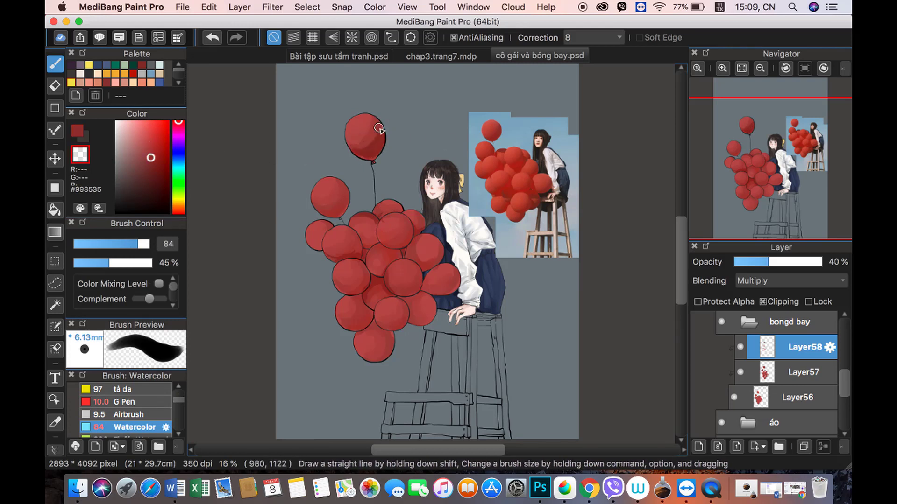
key("c")
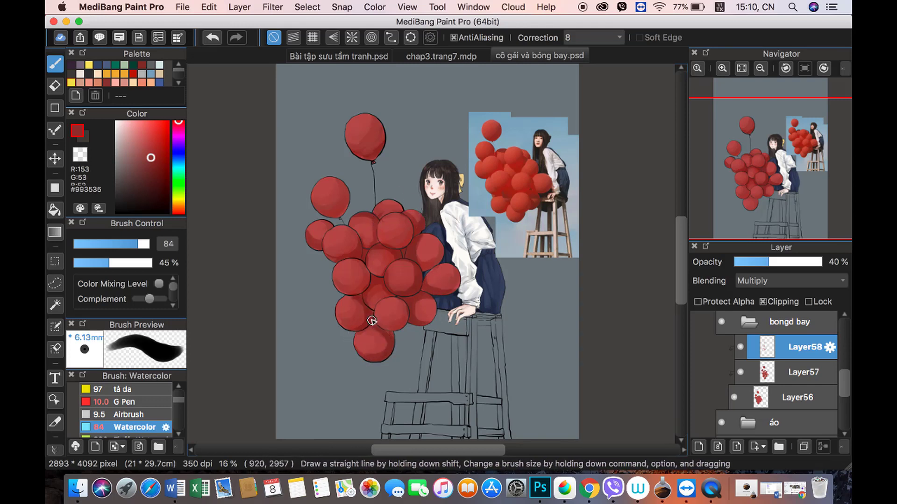
Step: Hide the reference photo layer
left_click_drag(776, 159, 770, 151)
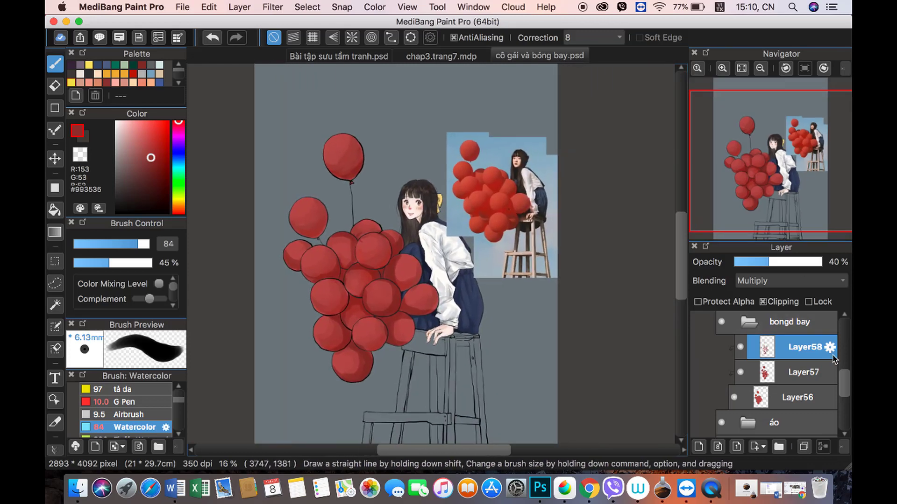
scroll(807, 318, "up", 5)
left_click(709, 349)
Step: Add a new layer inside the da skin folder and set it to Multiply 48%
scroll(771, 374, "down", 5)
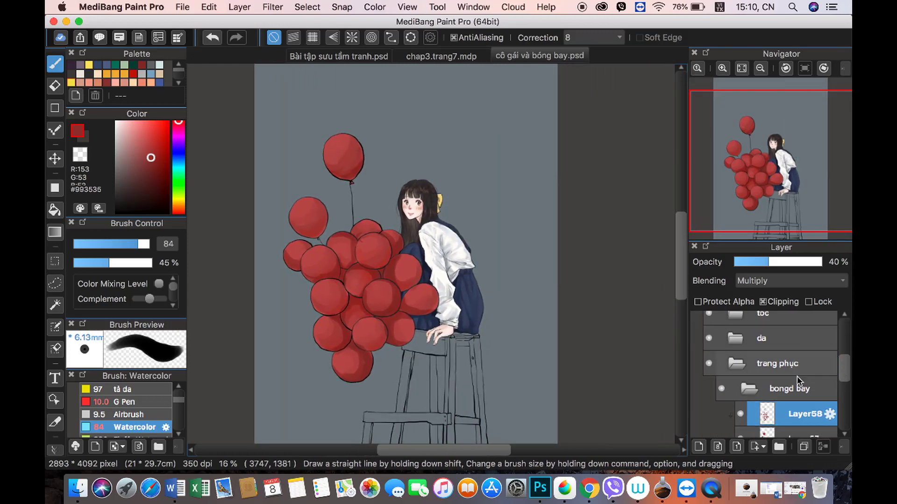
left_click(776, 338)
left_click(789, 363)
scroll(412, 205, "up", 5)
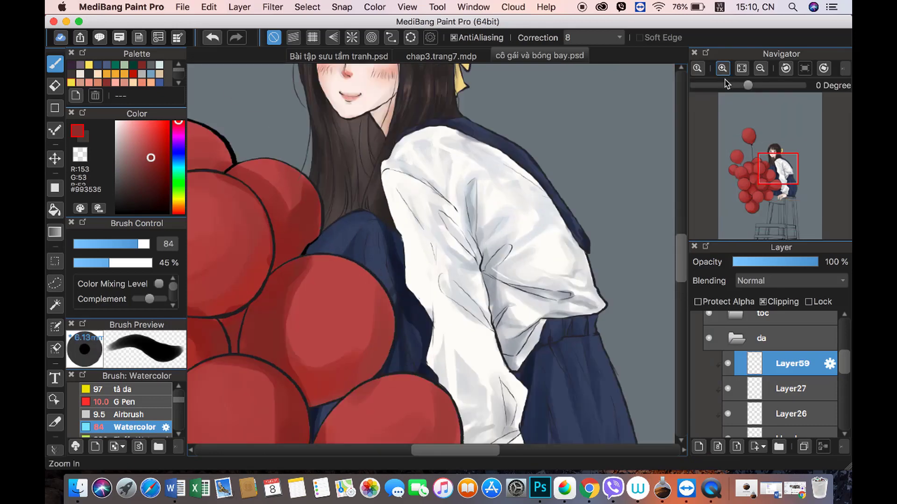
left_click(776, 281)
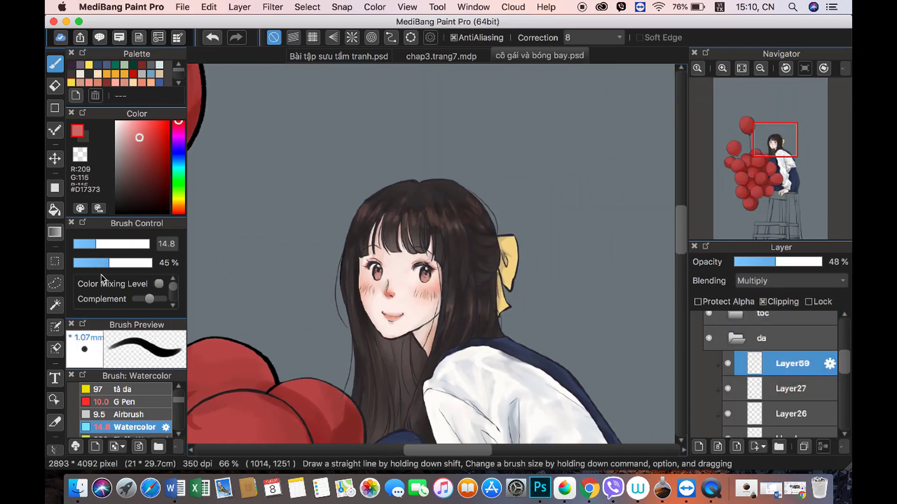
scroll(168, 402, "up", 3)
Step: With the Pen at size 37, paint pink touches on the face and hand
left_click(140, 397)
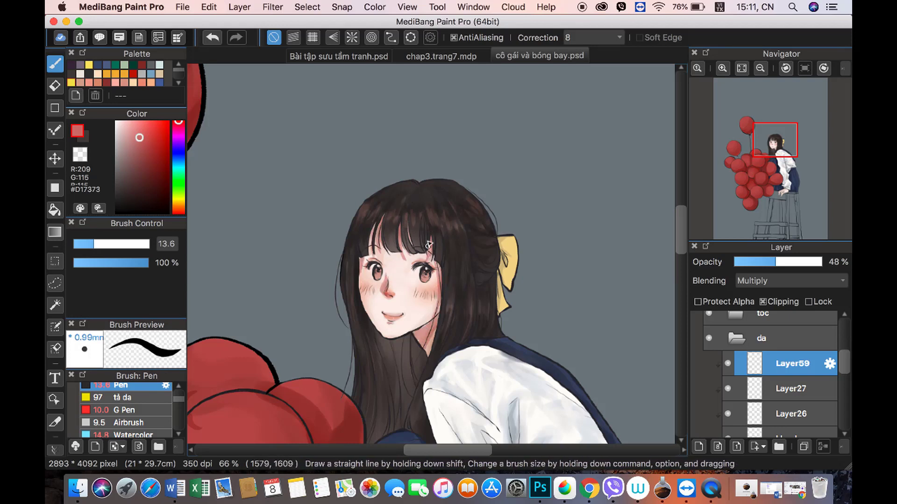
left_click(760, 68)
left_click_drag(776, 140, 781, 168)
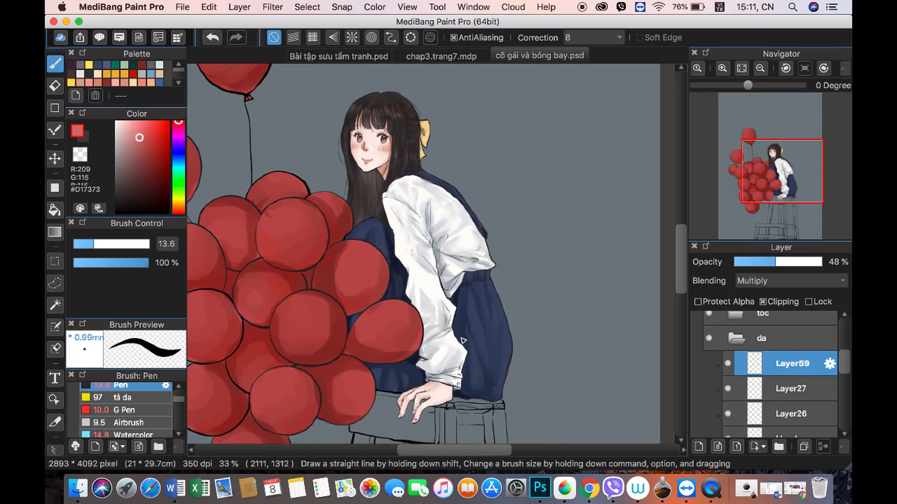
left_click(723, 68)
left_click(790, 194)
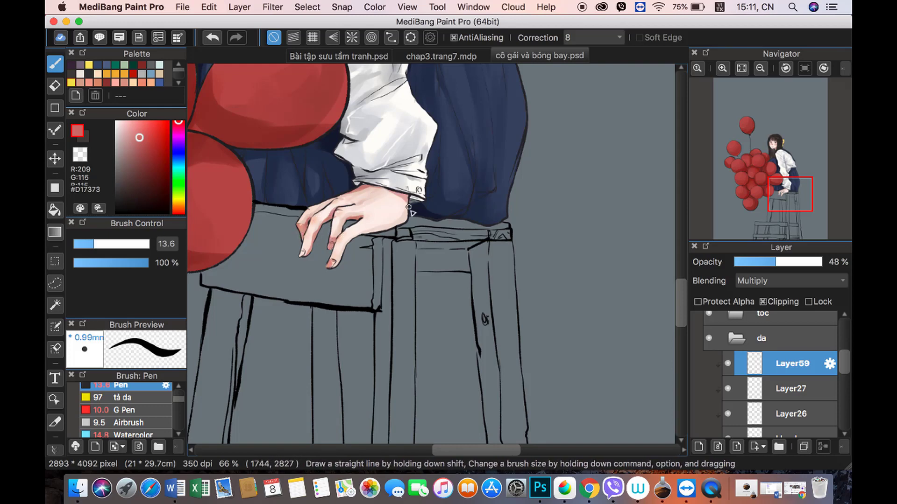
left_click_drag(223, 221, 410, 192)
left_click(760, 67)
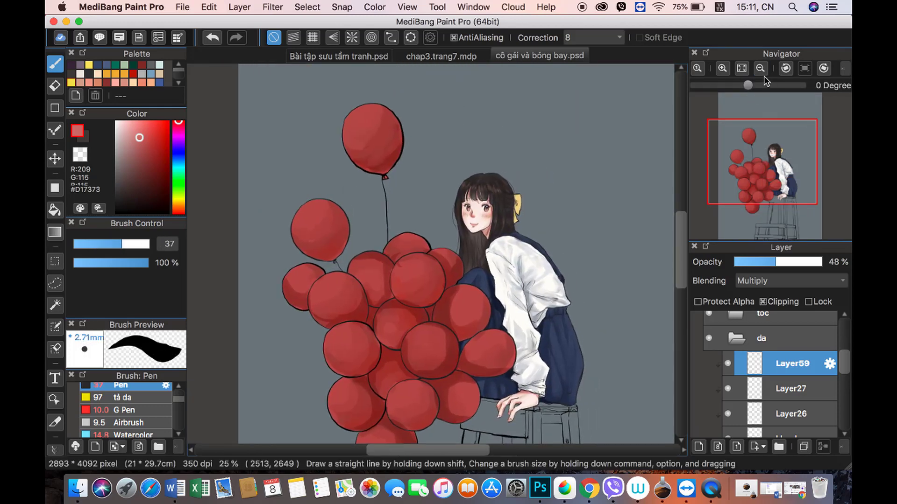
left_click(760, 68)
left_click(834, 338)
scroll(841, 364, "up", 3)
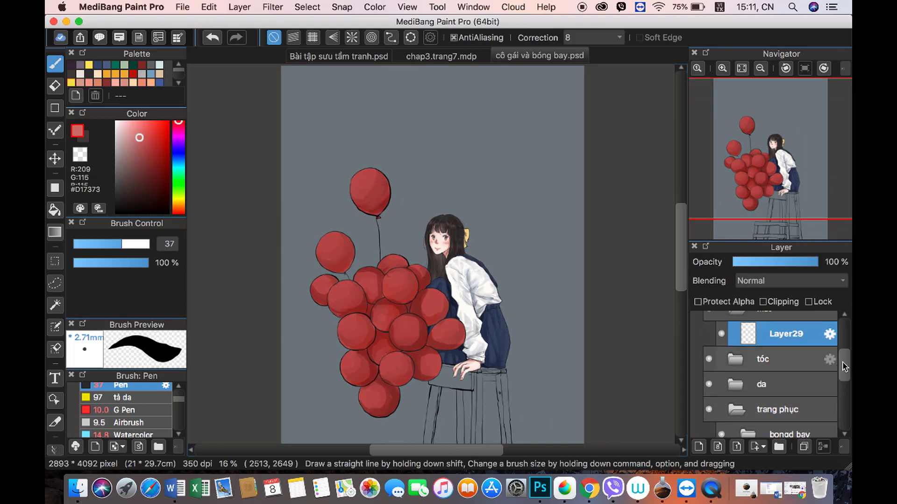
scroll(841, 373, "down", 3)
left_click(749, 342)
left_click(803, 368)
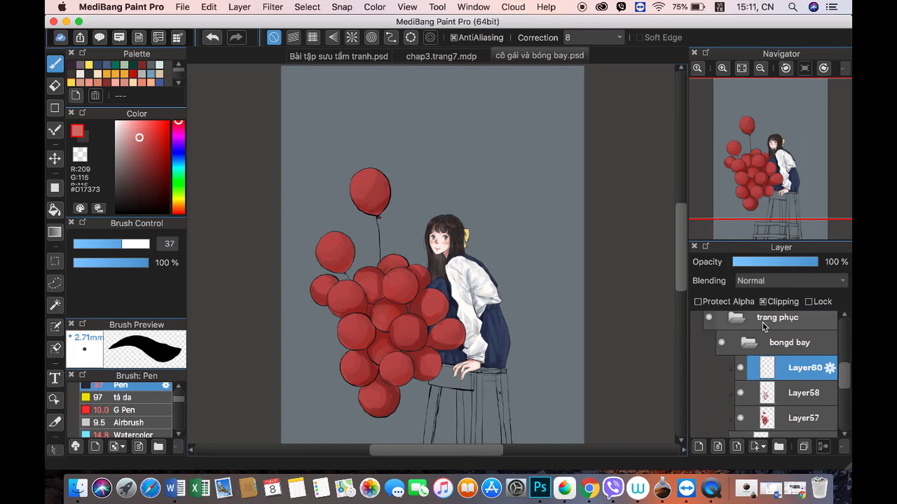
left_click(723, 68)
left_click(126, 125)
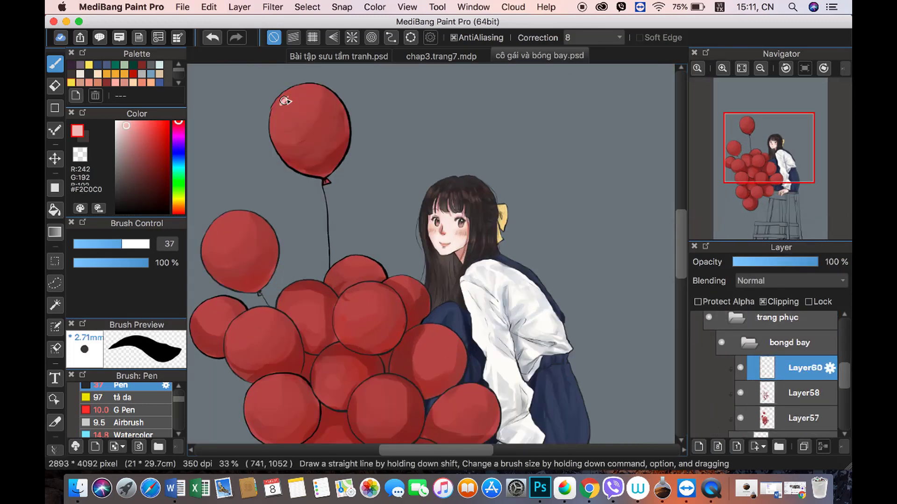
left_click(760, 68)
left_click(116, 263)
left_click_drag(123, 246, 136, 245)
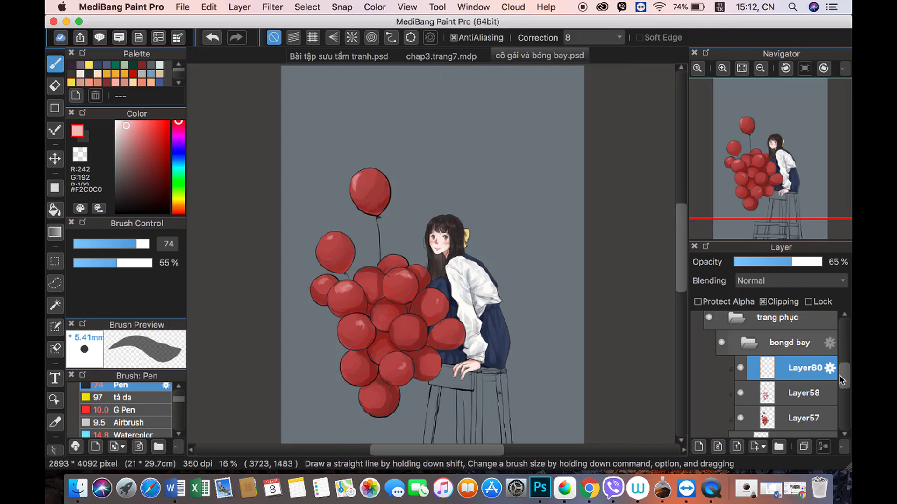
scroll(839, 374, "down", 3)
left_click(794, 392)
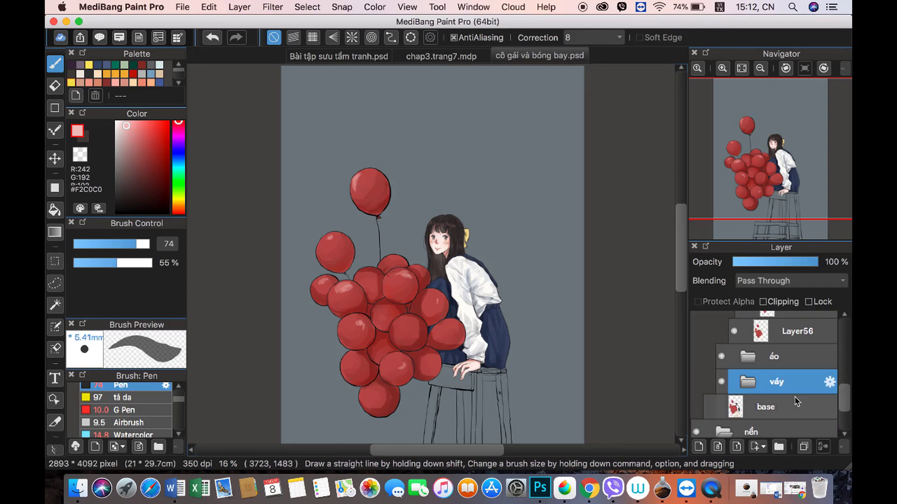
Step: Create a new folder below the váy folder and name it ghế
left_click(778, 447)
left_click_drag(790, 381, 790, 407)
left_click(830, 408)
type("ghê")
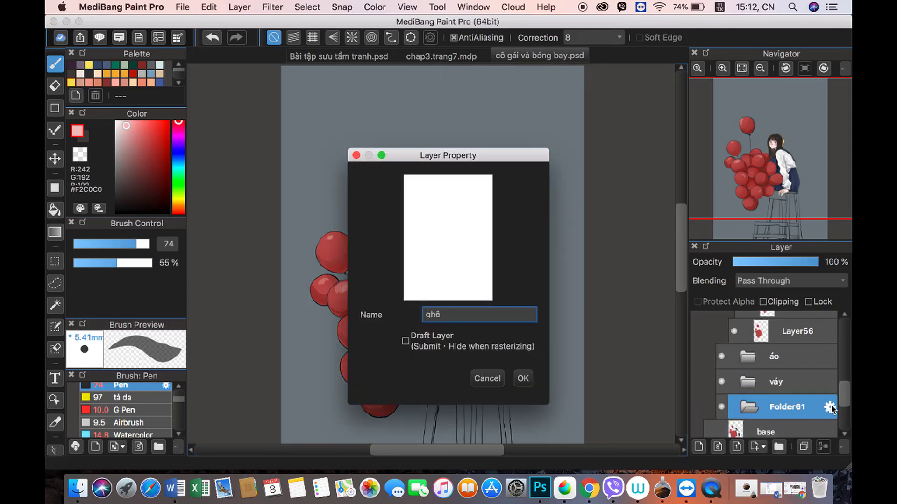
key("Return")
Step: Add a layer in ghế, bucket-fill the stool seat, legs and slats beige, and save
scroll(839, 361, "up", 5)
scroll(831, 361, "up", 5)
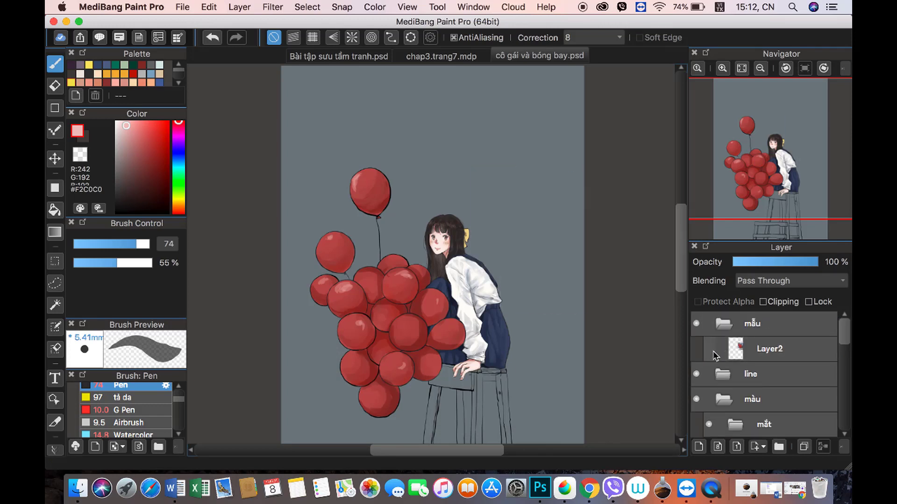
scroll(714, 355, "down", 5)
left_click(699, 447)
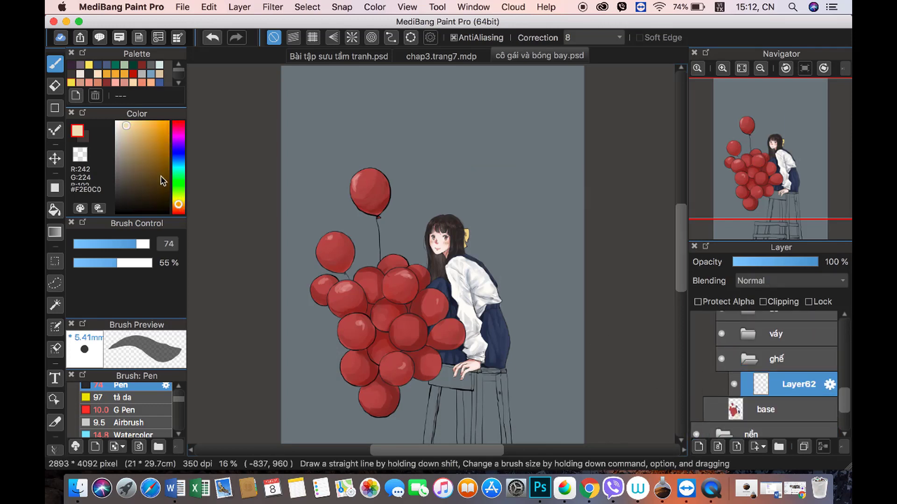
left_click(55, 209)
scroll(442, 285, "down", 5)
left_click(439, 304)
left_click(458, 273)
left_click(486, 309)
left_click(514, 327)
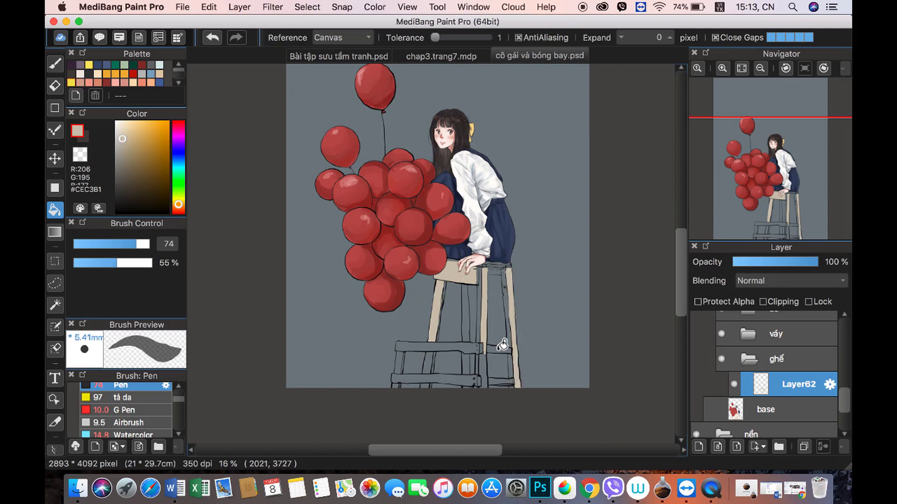
left_click(501, 350)
left_click(472, 369)
left_click(470, 318)
left_click(435, 381)
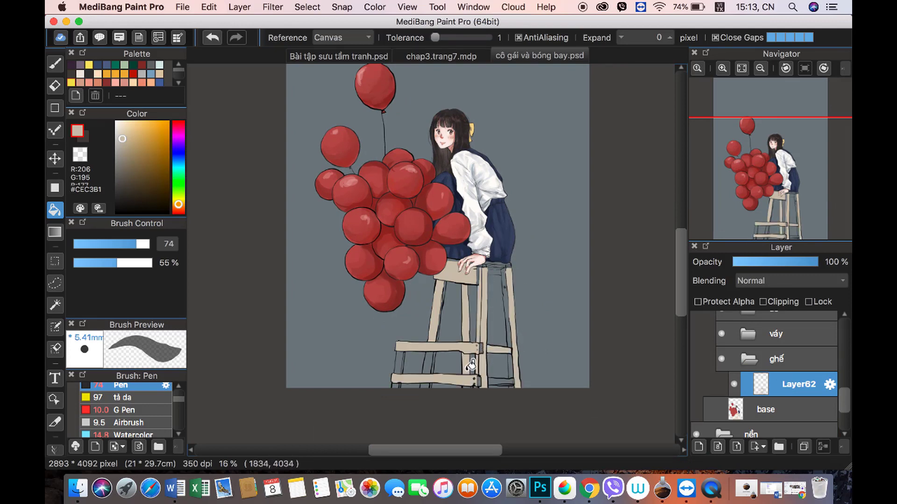
left_click(431, 362)
left_click(402, 359)
left_click(401, 381)
left_click(438, 374)
left_click(509, 374)
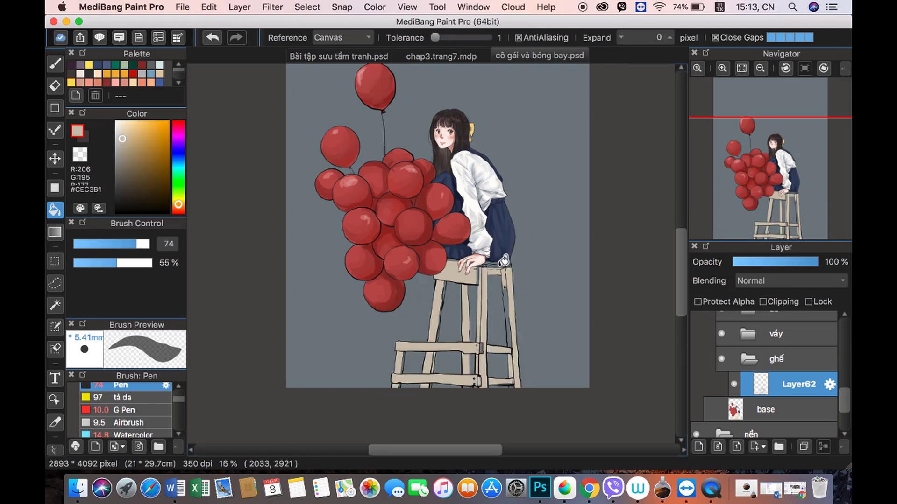
key("ctrl+s")
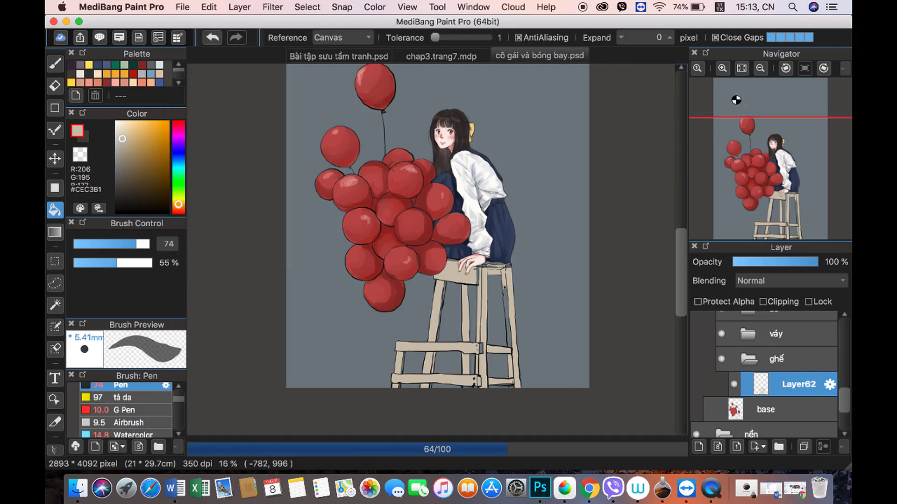
Step: Touch up the stool legs and crossbar gaps in beige with a smaller Pen
left_click(723, 69)
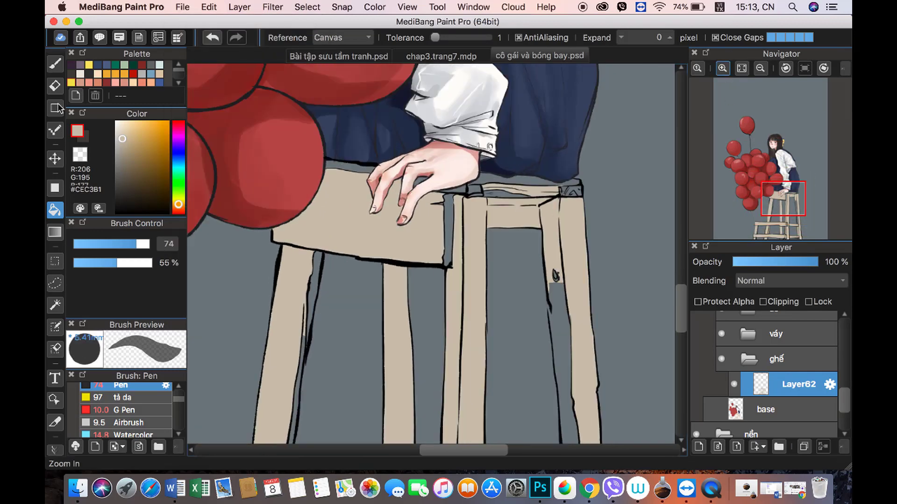
key("b")
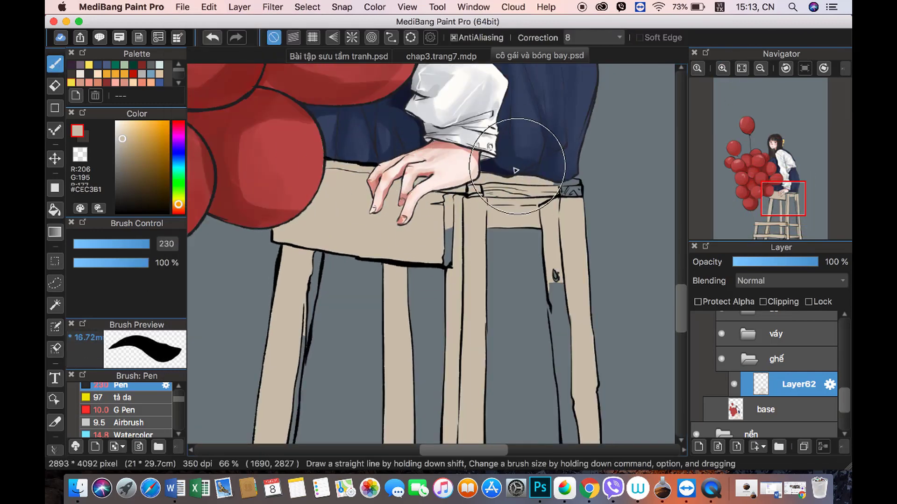
key("[")
mouse_move(565, 355)
left_mouse_down()
mouse_move(555, 271)
mouse_move(580, 374)
left_mouse_up()
scroll(581, 374, "down", 5)
scroll(470, 234, "down", 1)
mouse_move(460, 337)
left_mouse_down()
mouse_move(450, 244)
mouse_move(470, 397)
left_mouse_up()
scroll(467, 383, "down", 3)
scroll(411, 271, "down", 2)
left_click_drag(406, 344, 402, 374)
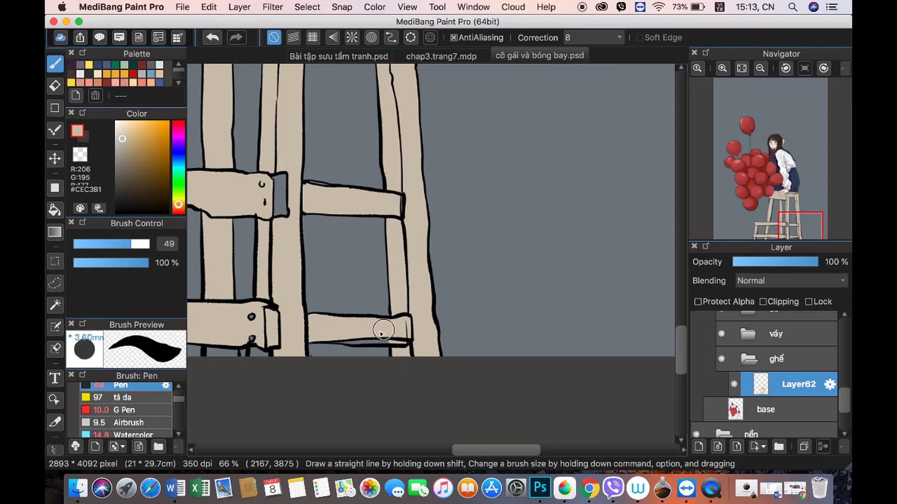
left_click_drag(383, 332, 343, 341)
scroll(514, 178, "left", 5)
scroll(514, 177, "down", 1)
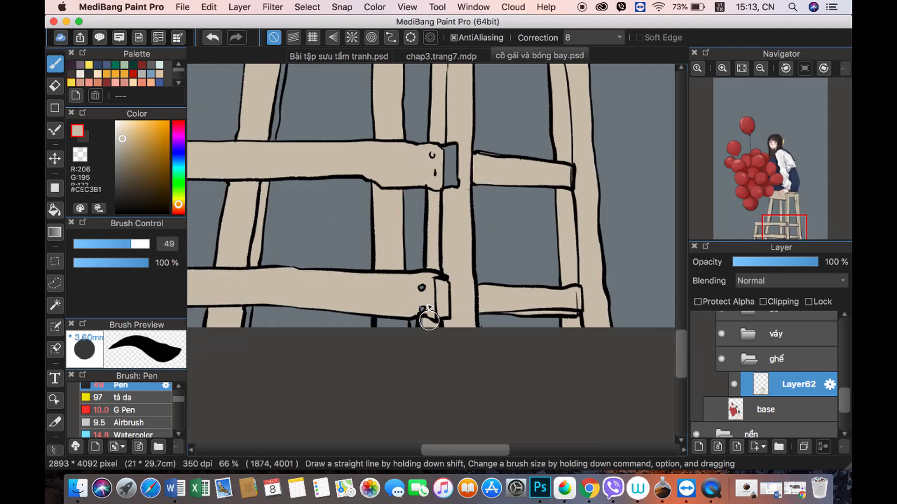
mouse_move(448, 184)
left_mouse_down()
mouse_move(434, 136)
mouse_move(507, 153)
left_mouse_up()
Step: Tidy the left stool leg's right edge, alternating beige paint and transparent erasing
key("c")
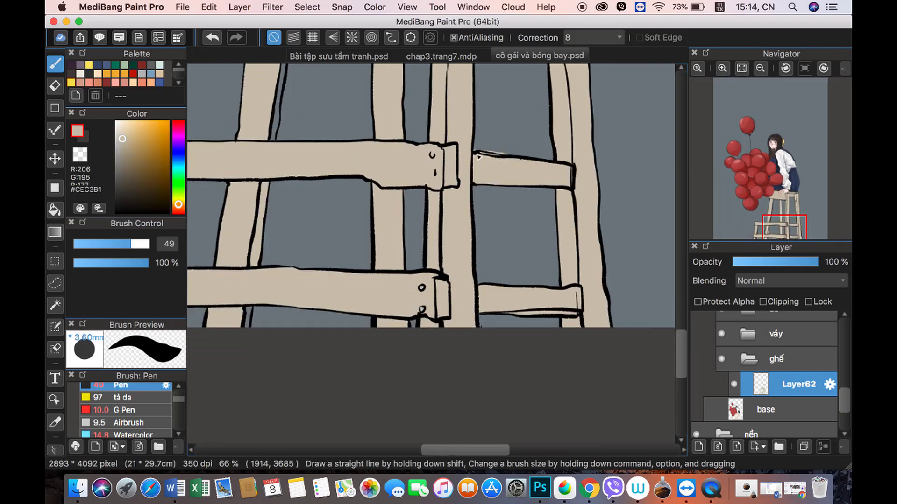
left_click(78, 132)
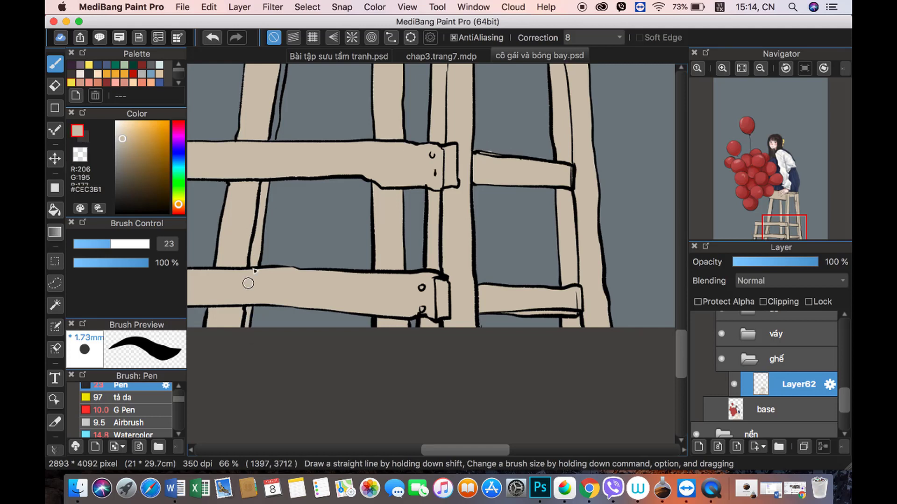
left_click_drag(762, 230, 734, 230)
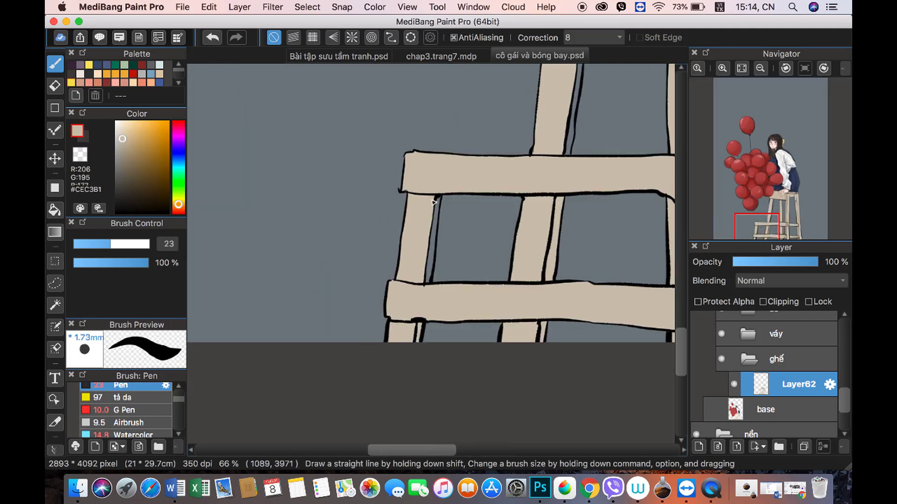
left_click_drag(433, 202, 426, 280)
key("c")
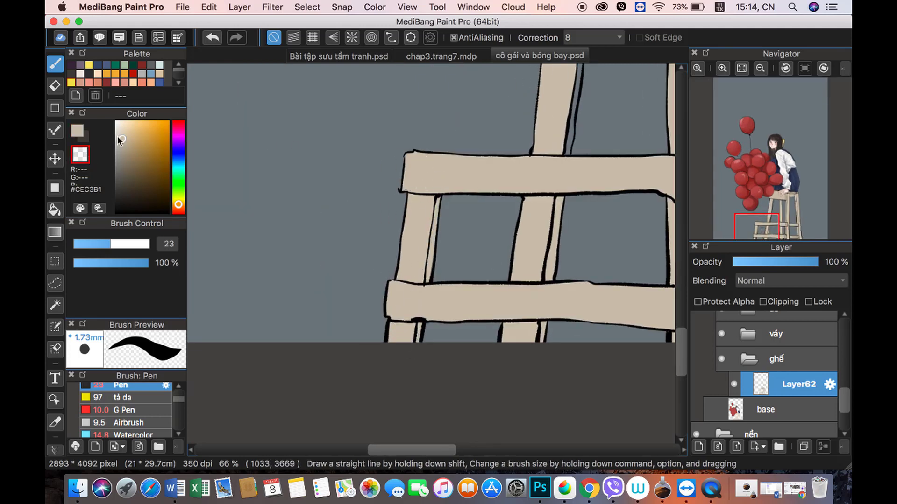
key("c")
left_click_drag(574, 181, 446, 377)
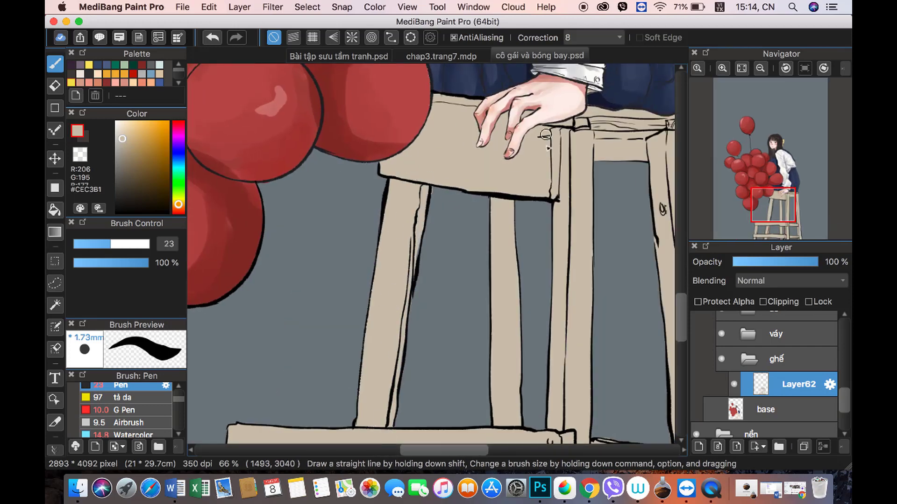
left_click_drag(773, 201, 780, 188)
scroll(842, 377, "down", 2)
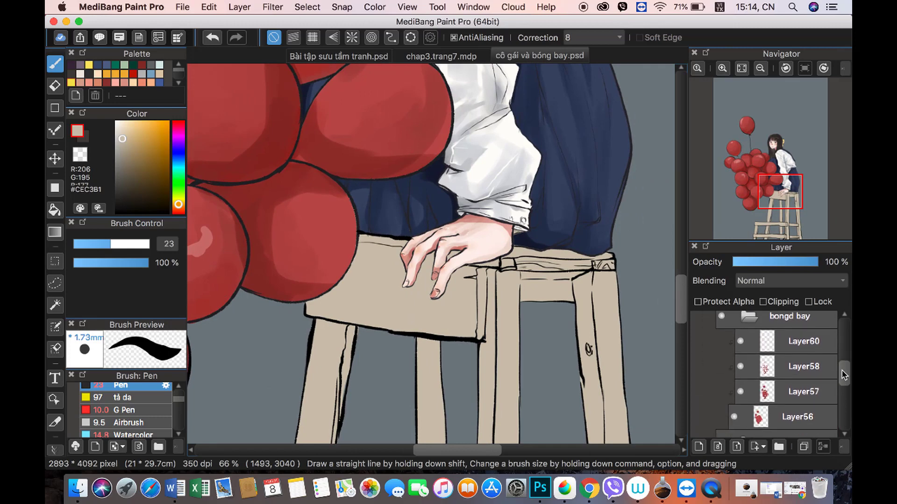
Step: Add a clipped layer above Layer59 in the da skin folder
left_click_drag(844, 404, 845, 344)
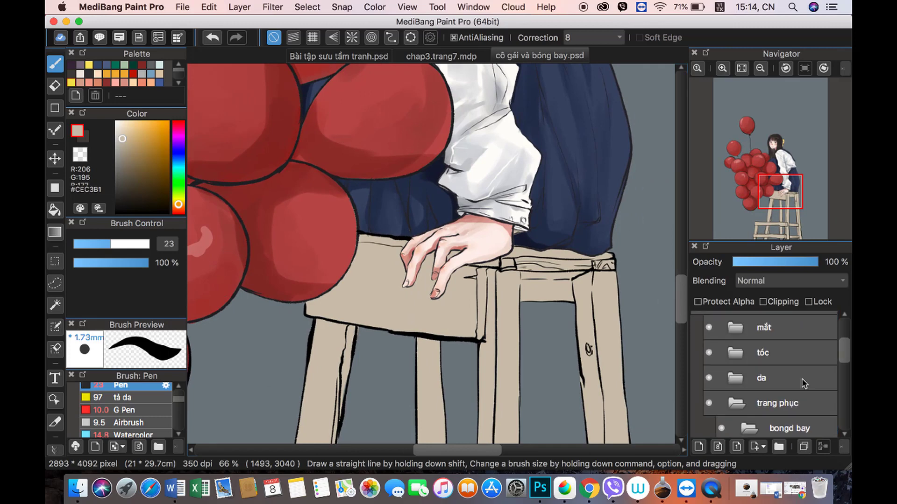
left_click(789, 403)
left_click(699, 447)
left_click(722, 68)
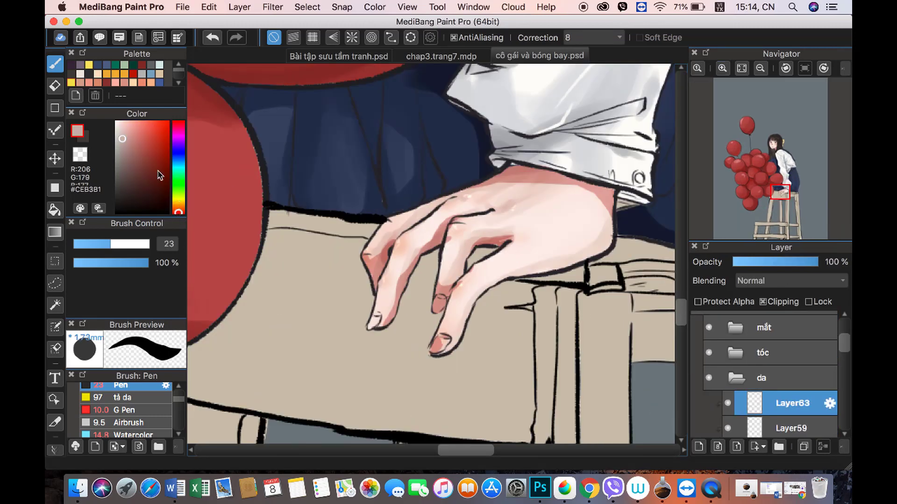
Step: Cover the dark fingernail marks with sampled skin pink using a smaller brush
left_click(429, 252, "alt")
left_click_drag(111, 244, 90, 245)
left_click(398, 288, "alt")
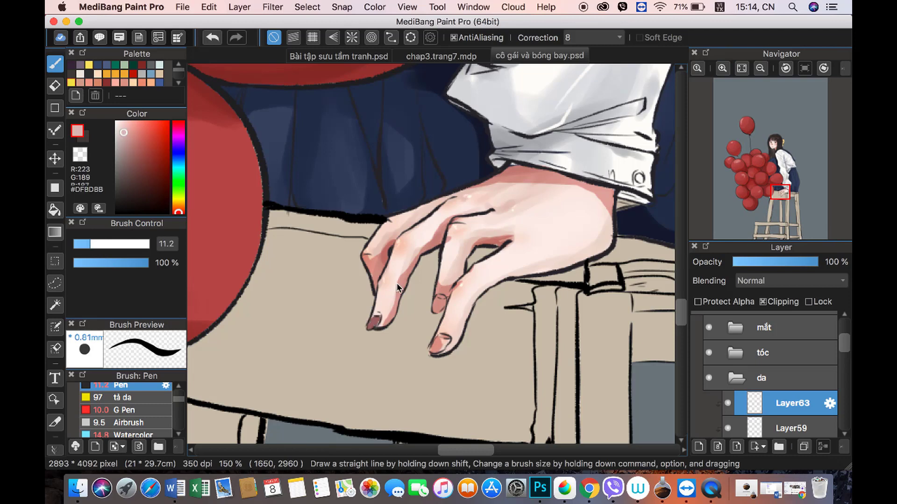
left_click_drag(370, 326, 375, 319)
left_click_drag(440, 307, 440, 352)
left_click(438, 340, "alt")
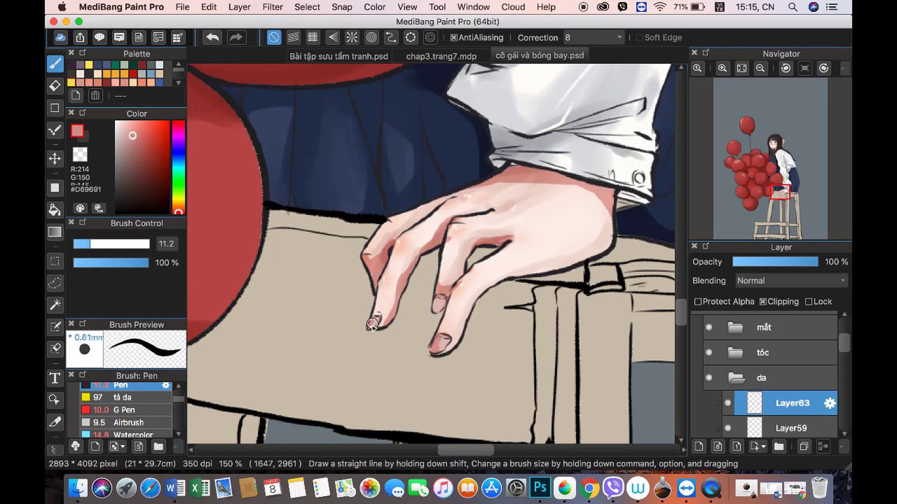
Step: Select the stool's beige fill layer Layer62 in the ghế folder
left_click(760, 68)
left_click_drag(766, 187, 766, 213)
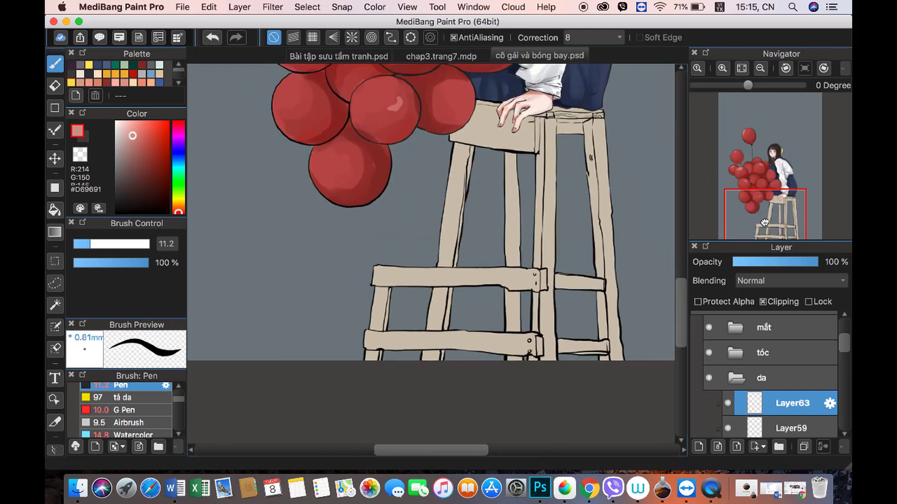
scroll(823, 355, "down", 3)
scroll(824, 355, "down", 2)
left_click(759, 355)
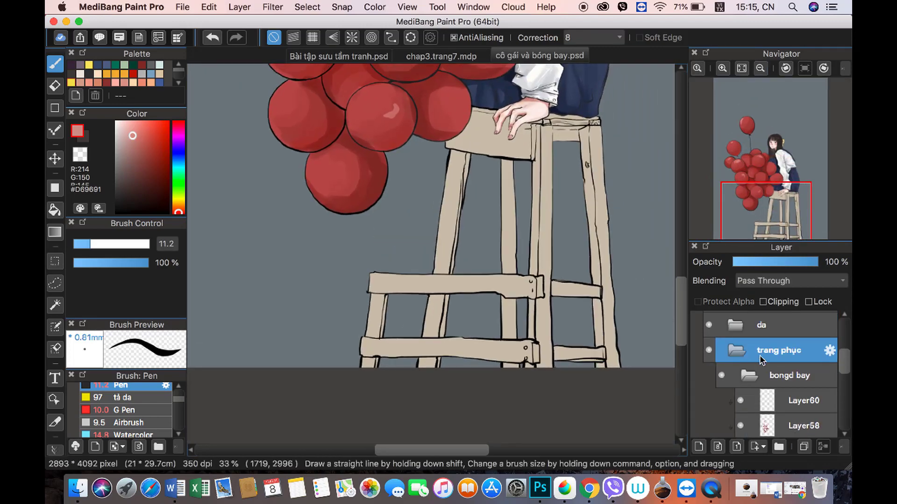
scroll(828, 380, "down", 3)
left_click(794, 358)
left_click_drag(767, 182, 778, 165)
Step: Add a layer clipped to the stool fill and pick a beige shading colour
left_click(699, 447)
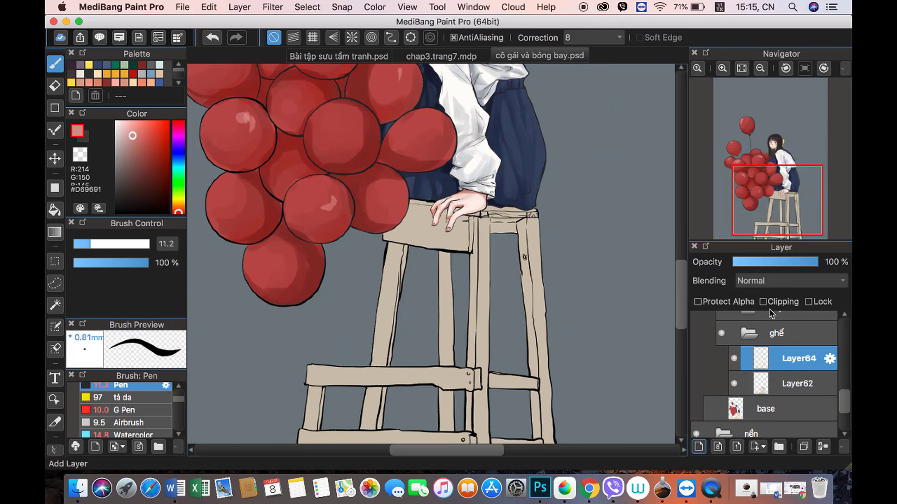
left_click(763, 302)
left_click_drag(777, 201, 766, 201)
left_click(513, 202, "alt")
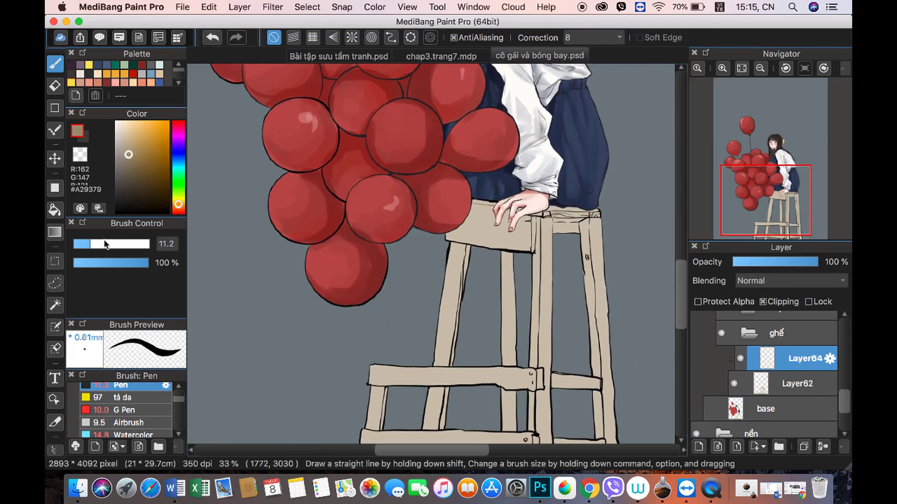
left_click(489, 201, "alt")
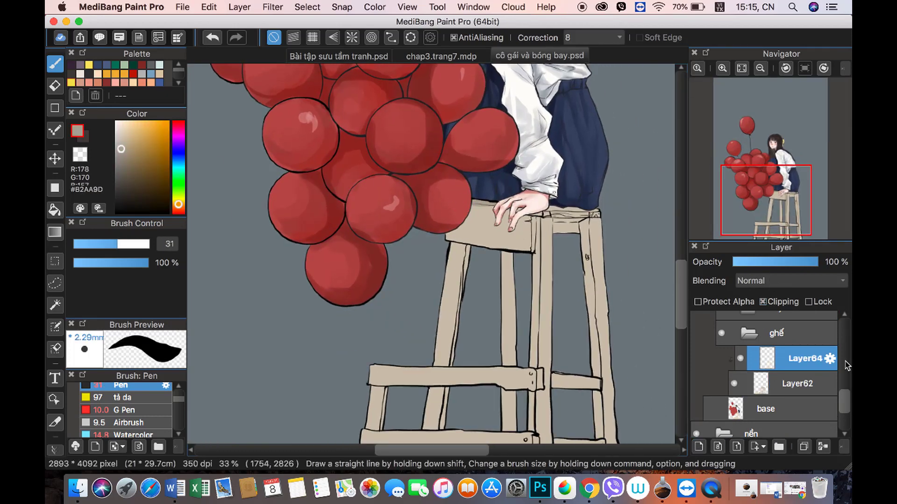
Step: Move the reference photo Layer2 to the canvas left, then reselect Layer64
scroll(836, 369, "down", 2)
scroll(834, 401, "down", 3)
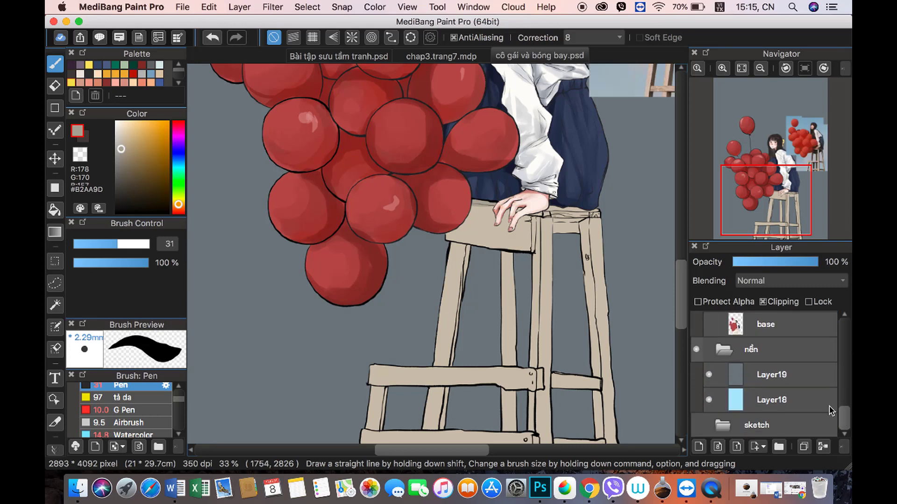
scroll(830, 411, "down", 3)
left_click(794, 349)
key("v")
left_click_drag(607, 84, 231, 350)
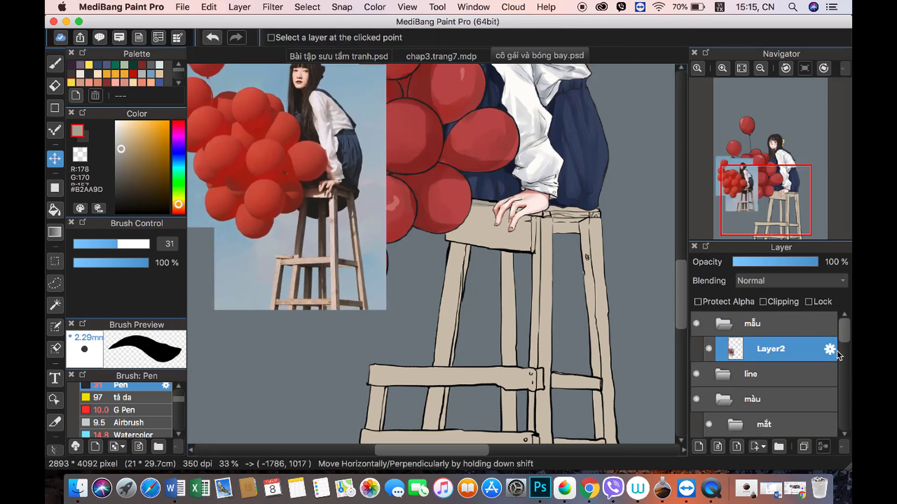
scroll(794, 374, "up", 3)
scroll(794, 374, "up", 2)
left_click(803, 391)
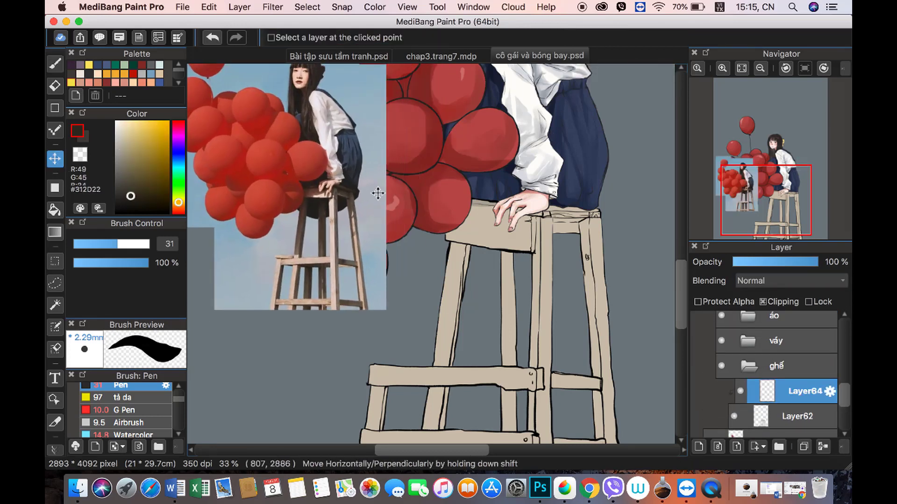
Step: At 55% layer opacity, shade the stool legs and seat front edge with a brown Pen
key("b")
left_click(308, 179, "alt")
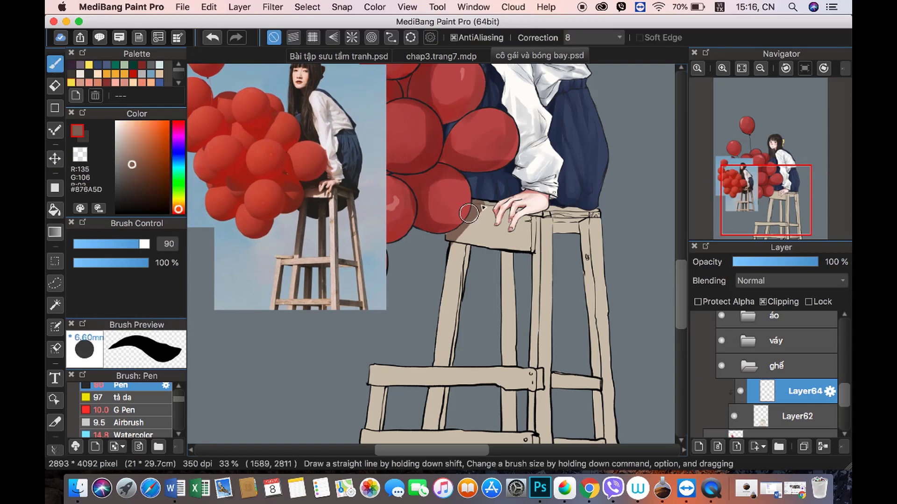
key("5")
key("5")
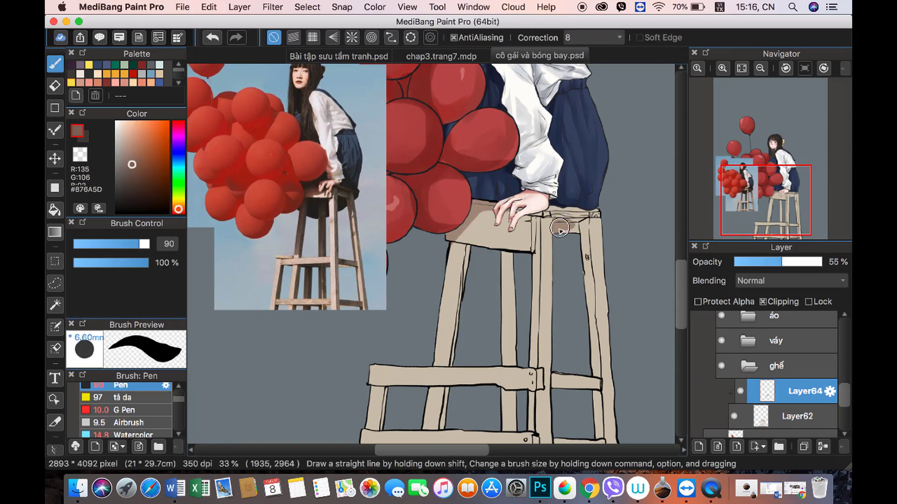
mouse_move(581, 218)
left_mouse_down()
mouse_move(586, 266)
mouse_move(552, 227)
mouse_move(541, 444)
left_mouse_up()
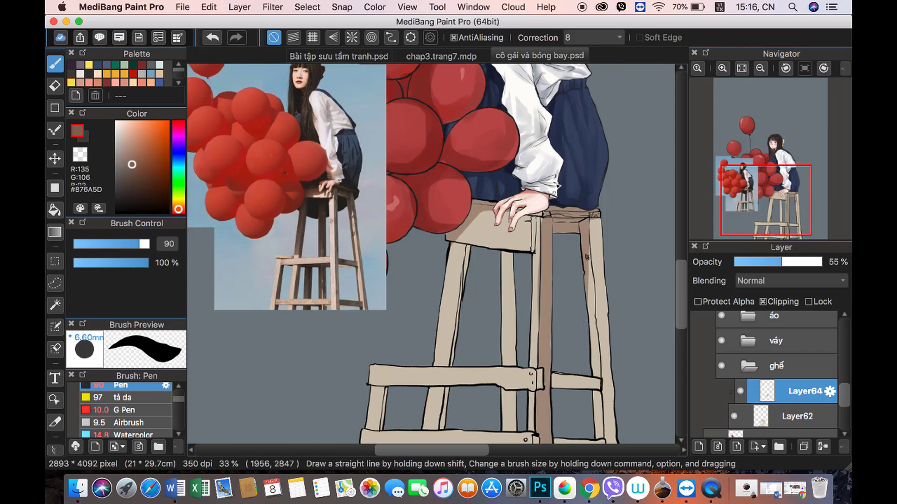
left_click_drag(537, 210, 518, 231)
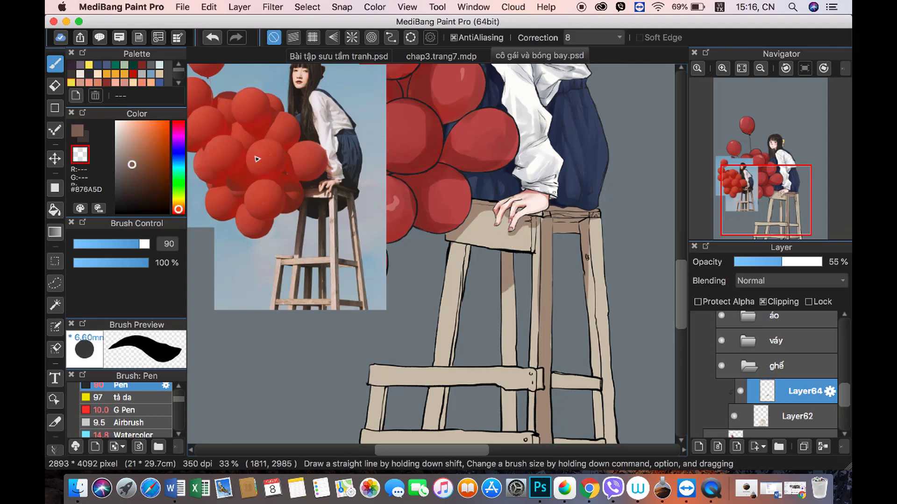
Step: Shade down the stool's left and right legs and the lower rail
left_click(773, 201)
left_click_drag(772, 200, 769, 205)
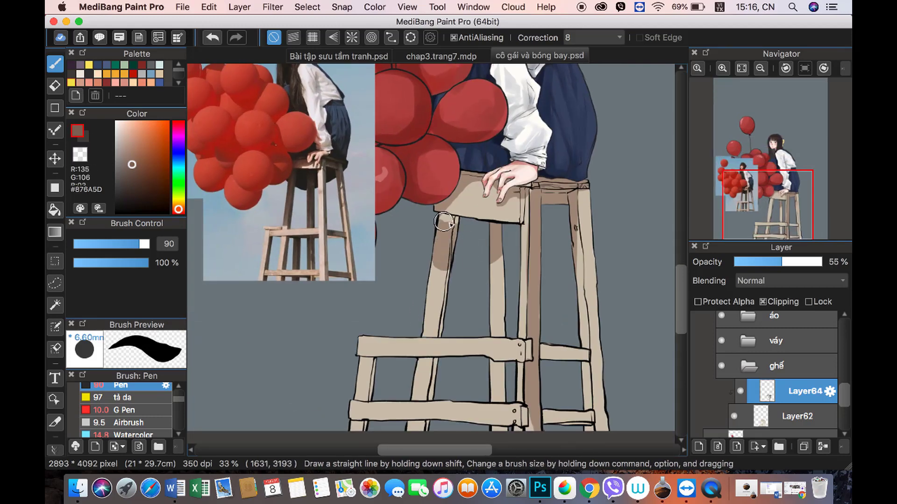
left_click_drag(446, 215, 442, 368)
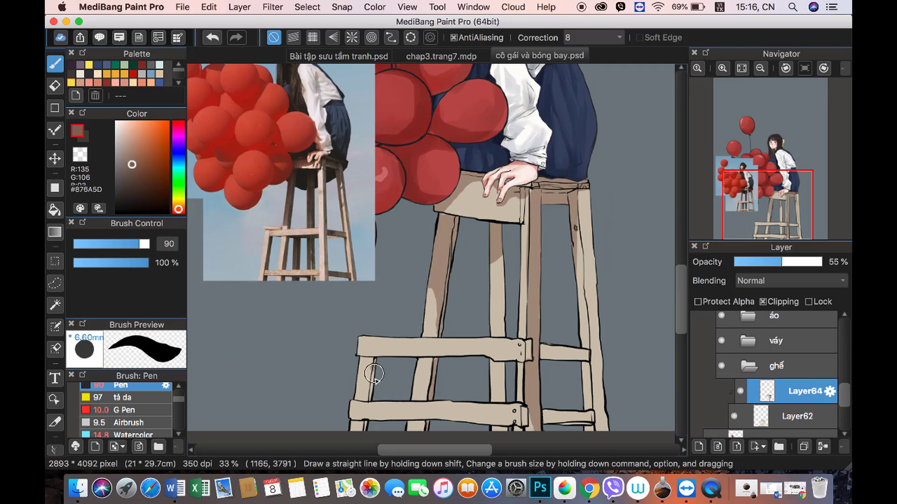
left_click_drag(372, 357, 373, 404)
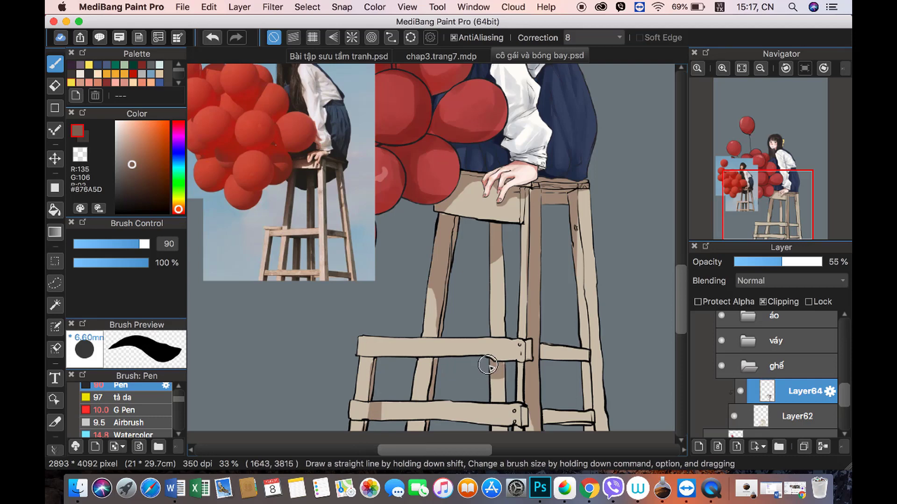
left_click_drag(488, 357, 490, 376)
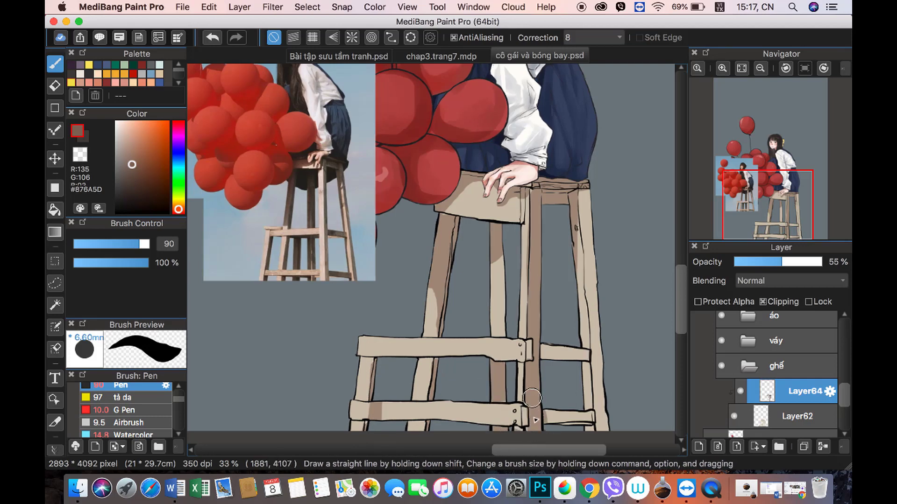
left_click_drag(496, 259, 499, 330)
scroll(503, 274, "down", 3)
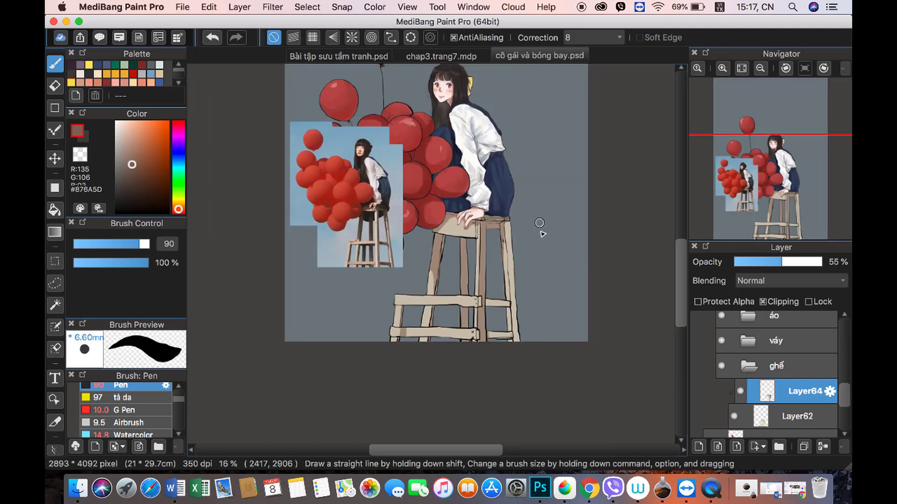
left_click_drag(512, 223, 511, 332)
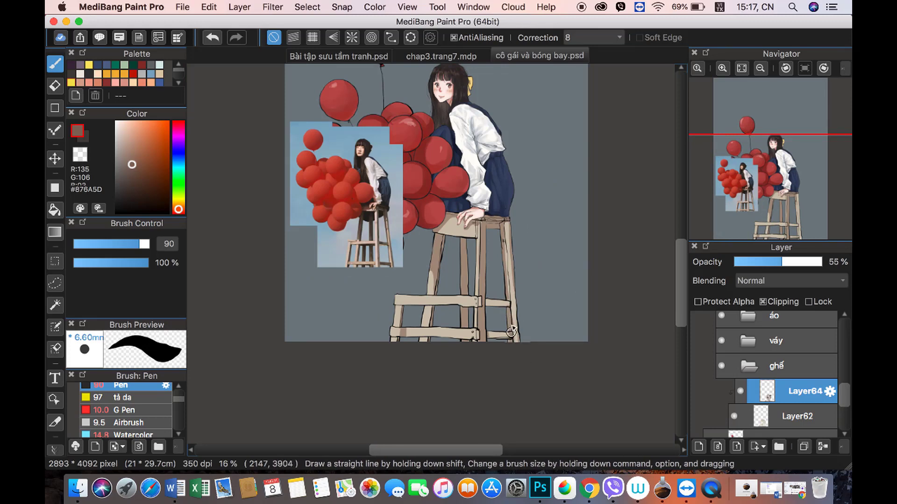
Step: Add a Multiply layer above Layer64 and sample the stool's light beige
left_click(699, 446)
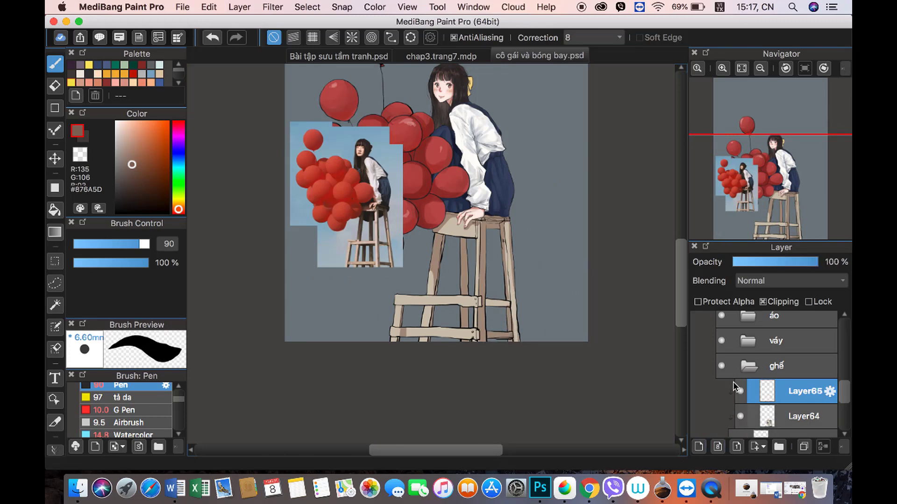
left_click(791, 281)
left_click(757, 308)
left_click(769, 262)
scroll(510, 177, "up", 3)
left_click(512, 180, "alt")
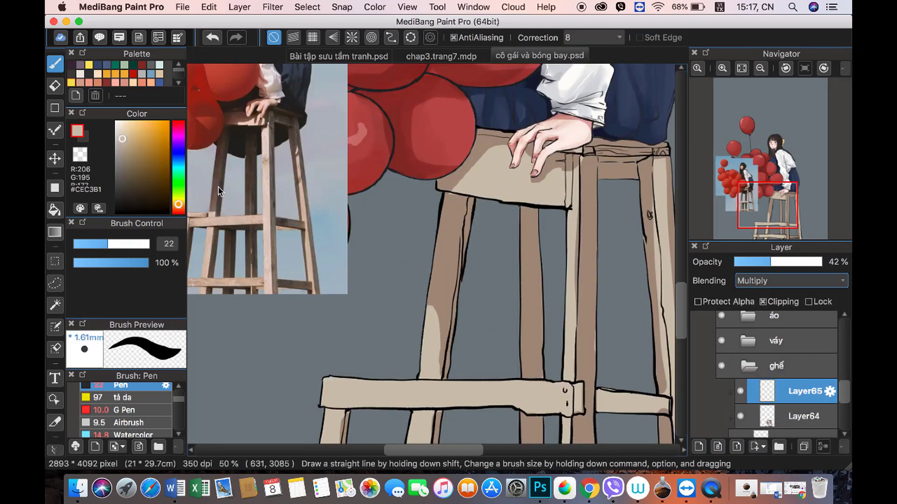
key("super+z")
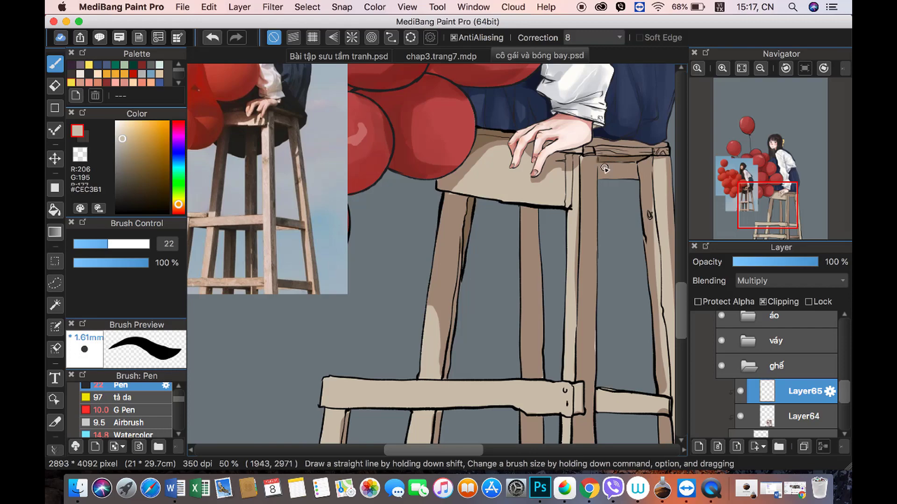
Step: Paint shadow along the stool's crossbar with a larger brush, then add Layer66
left_click(760, 68)
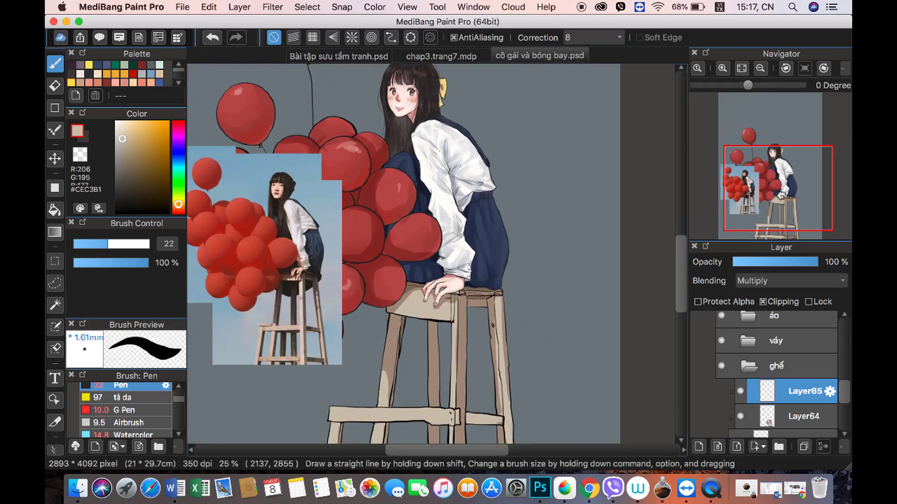
left_click(722, 68)
left_click_drag(760, 190, 765, 196)
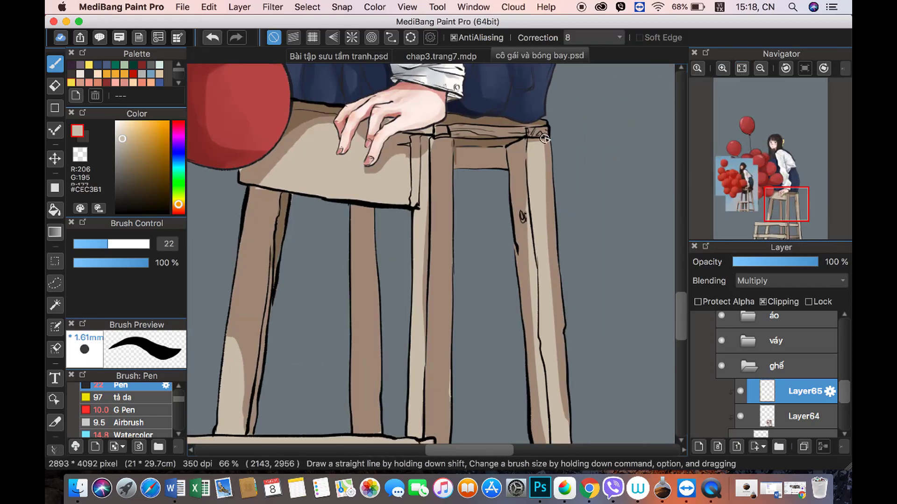
left_click(149, 244)
left_click(760, 69)
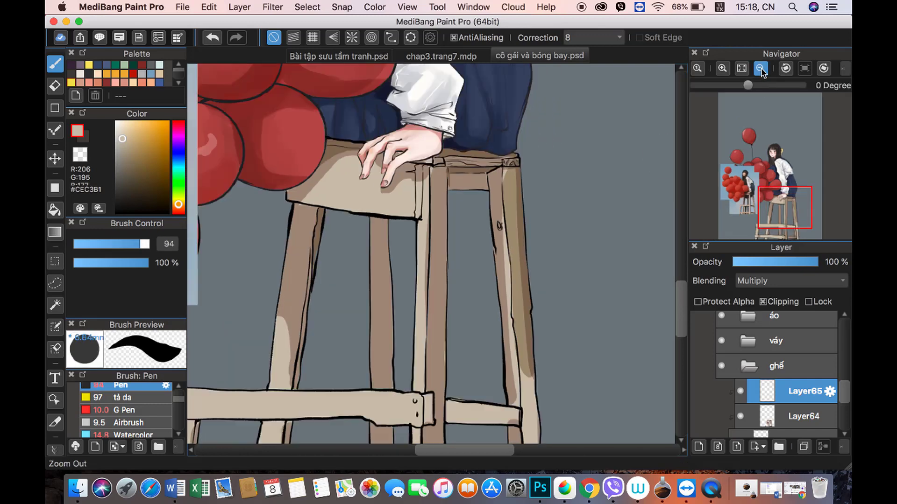
left_click(80, 155)
key("x")
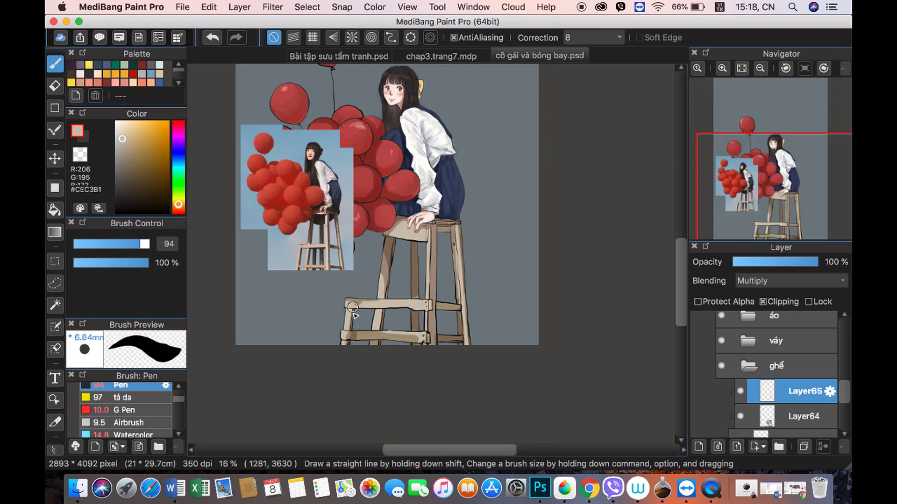
mouse_move(353, 308)
left_mouse_down()
mouse_move(420, 303)
mouse_move(382, 314)
left_mouse_up()
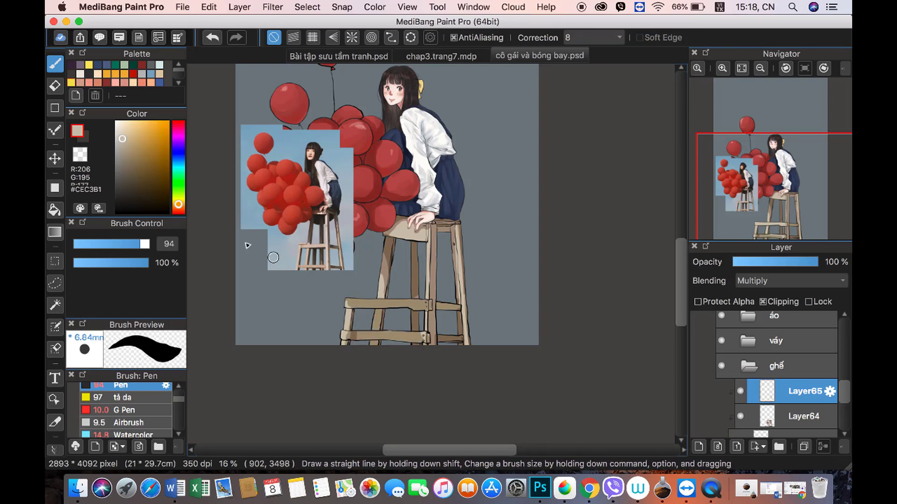
key("x")
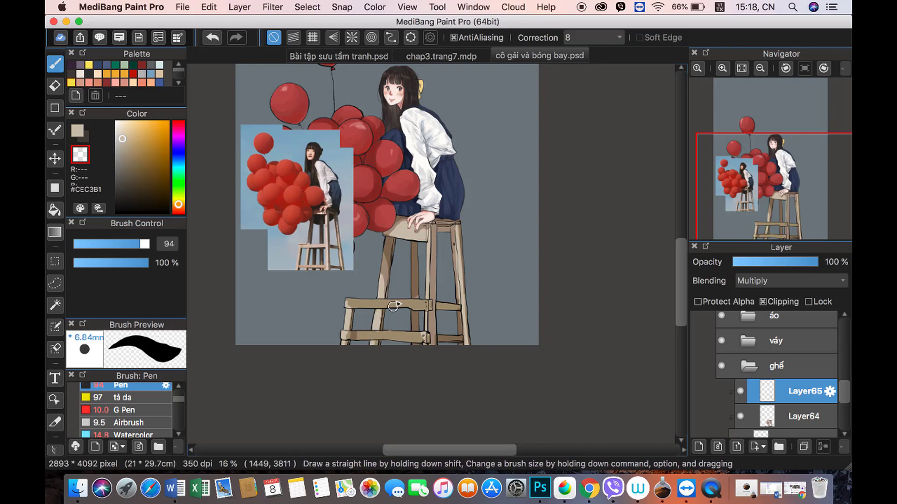
key("ctrl+shift+n")
key("ctrl+plus")
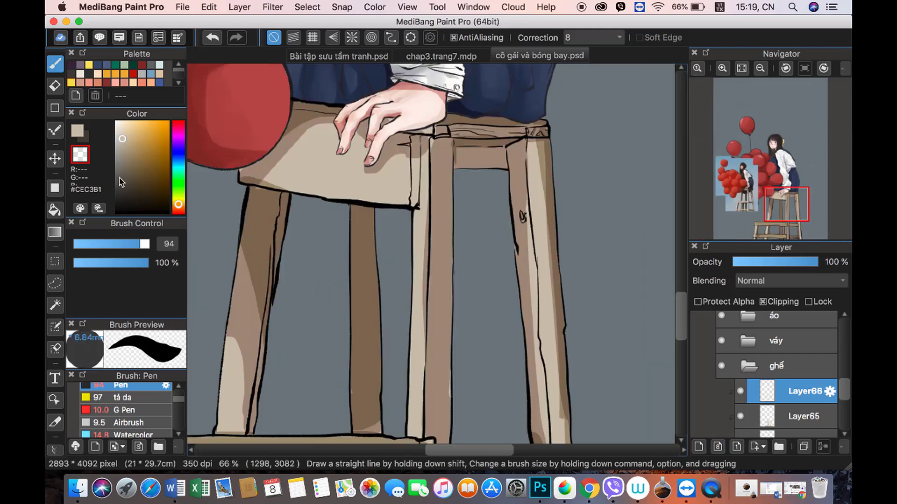
Step: Sample a stool brown with a very thin pen and set Layer66 to Multiply at 23%
left_click(120, 168)
left_click(89, 242)
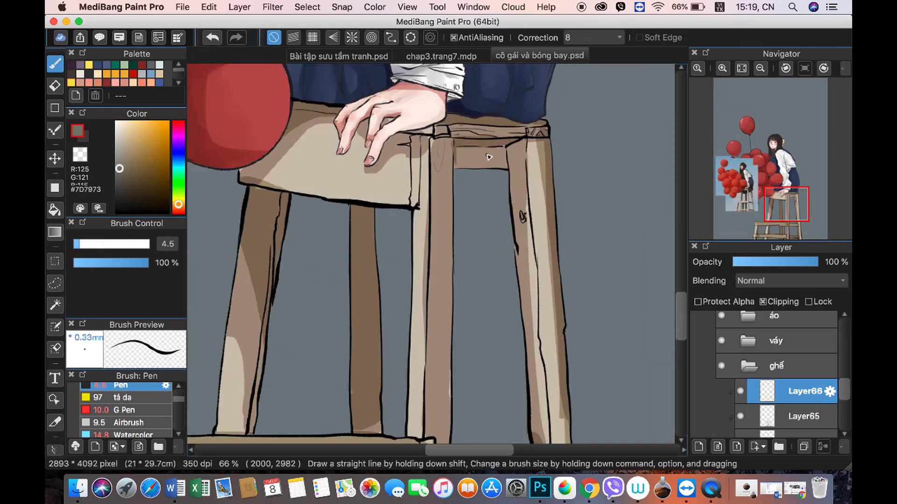
left_click(445, 158, "alt")
left_click(790, 281)
left_click(770, 294)
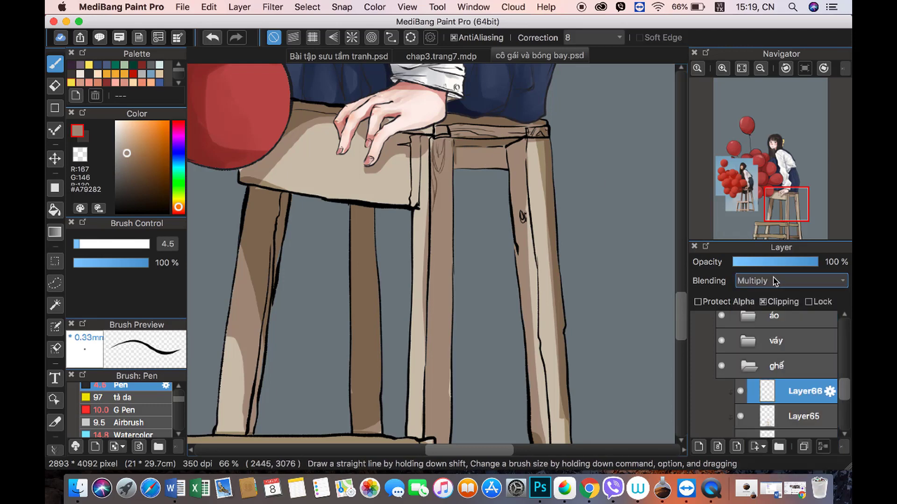
left_click(754, 262)
Step: Slightly enlarge the pen and zoom out to see more of the stool
left_click_drag(289, 151, 278, 170)
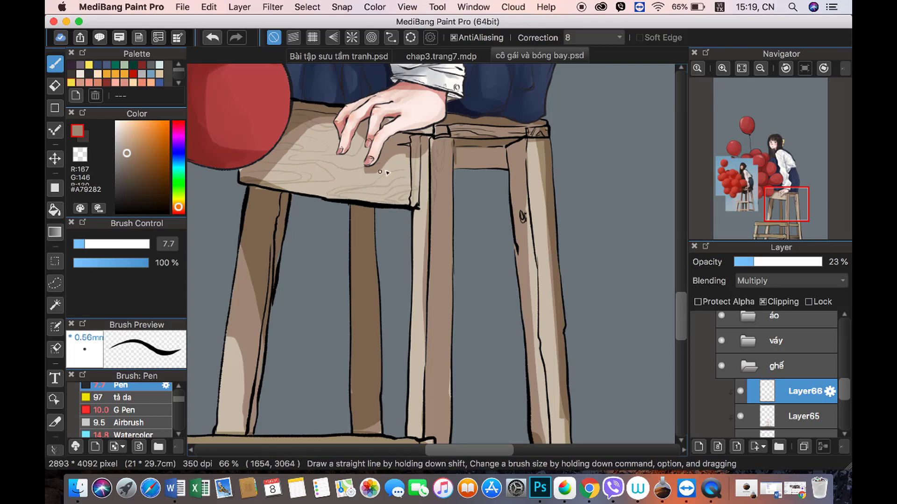
key("super+minus")
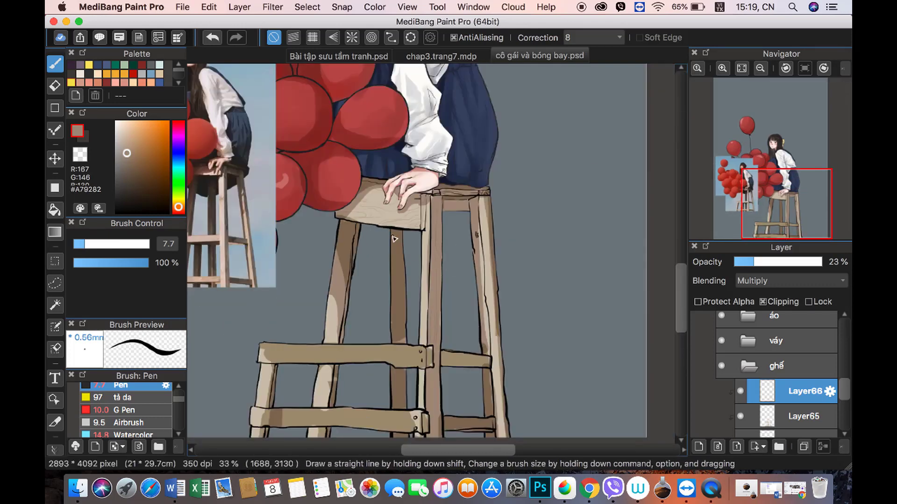
scroll(406, 282, "down", 3)
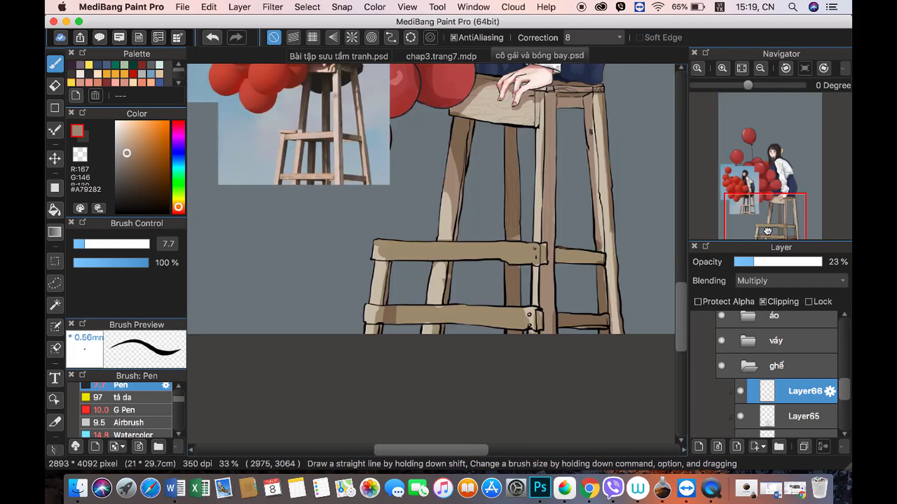
scroll(467, 257, "down", 2)
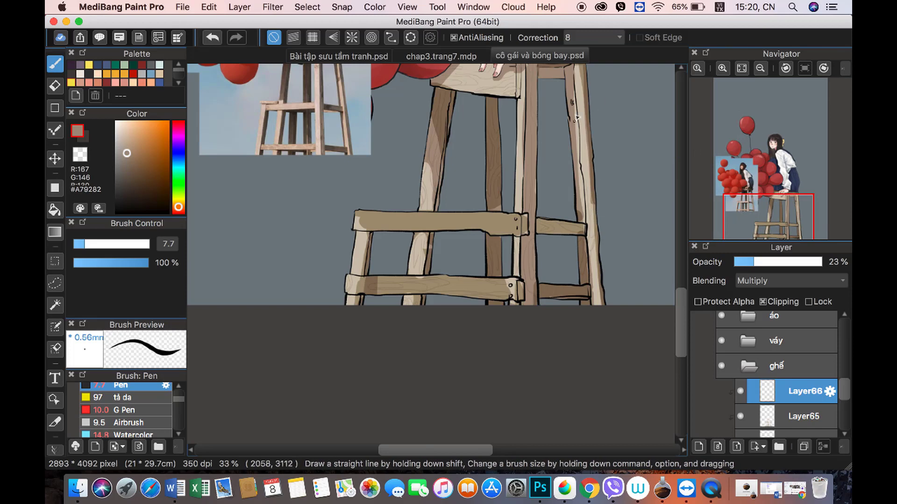
scroll(538, 82, "down", 5)
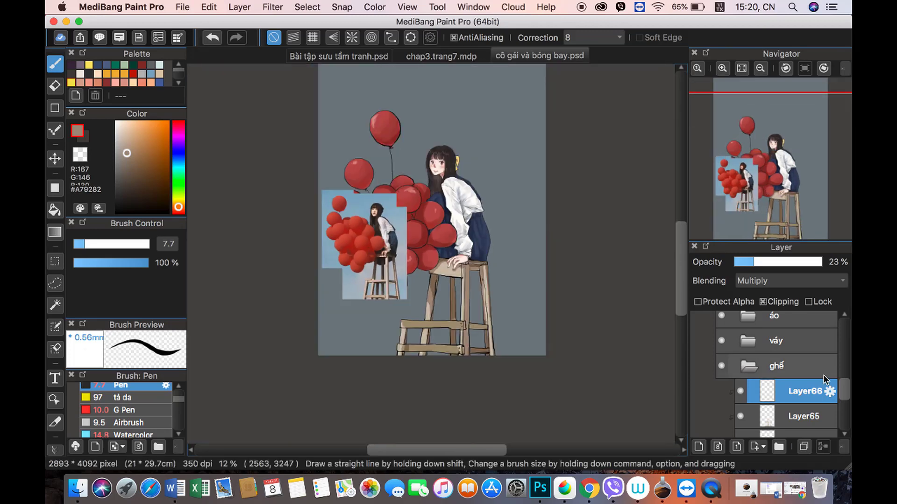
Step: Zoom out to the whole picture and delete the light blue Layer18 background
mouse_move(844, 390)
left_mouse_down()
mouse_move(841, 335)
mouse_move(843, 419)
left_mouse_up()
left_click(709, 375)
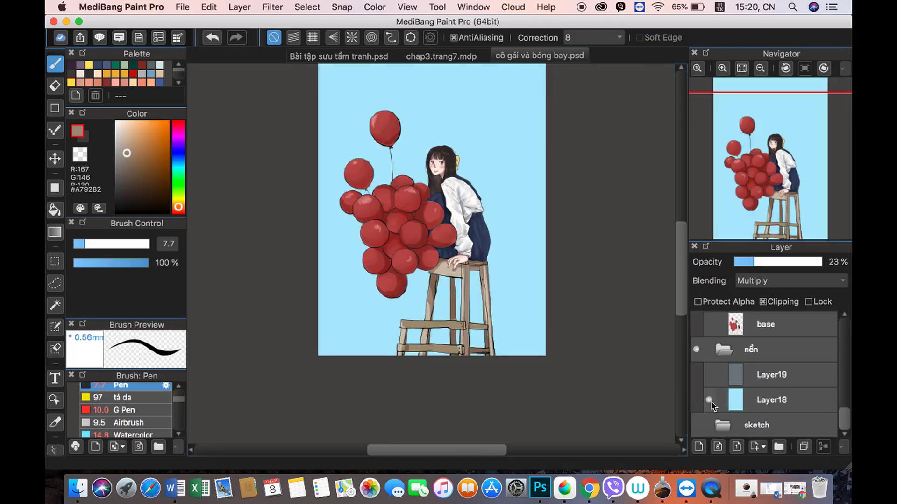
left_click(709, 400)
left_click(708, 375)
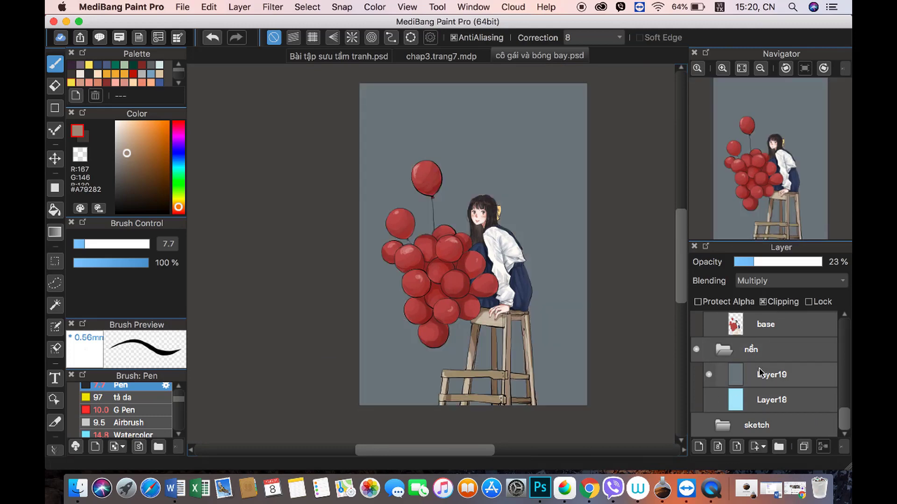
left_click(759, 373)
left_click(827, 400)
left_click(844, 447)
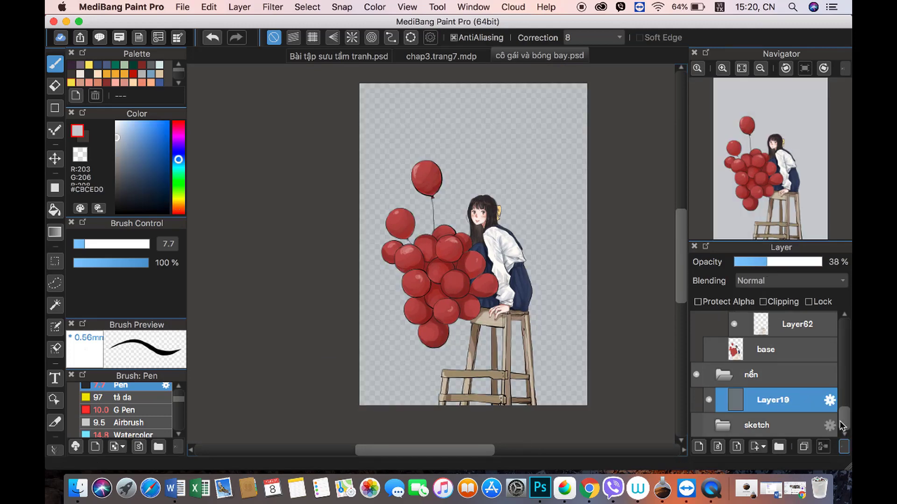
left_click_drag(843, 426, 839, 423)
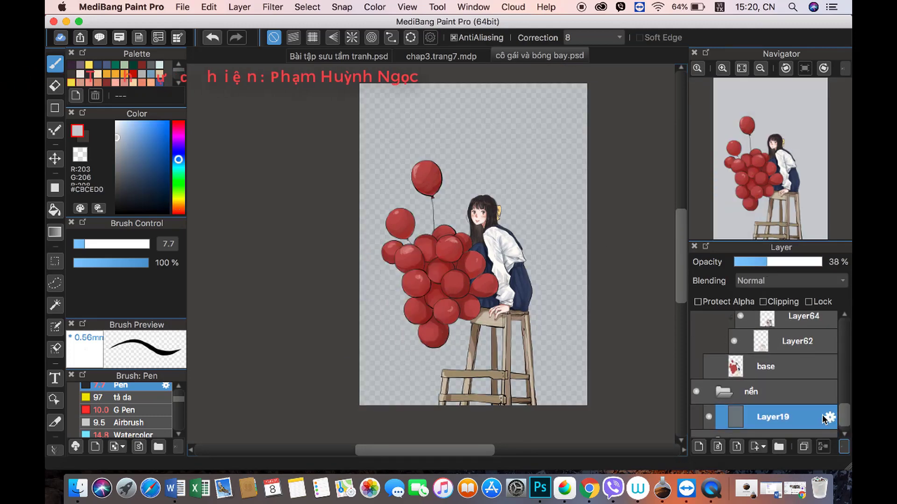
Step: Fill Layer19 with a trial gradient, pale peach at top to light blue at bottom
left_click(55, 232)
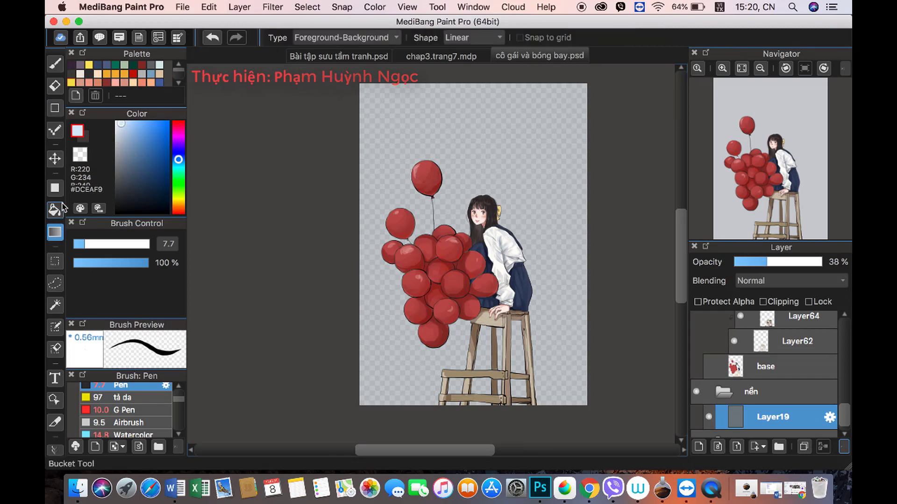
left_click(72, 74)
left_click_drag(364, 110, 369, 383)
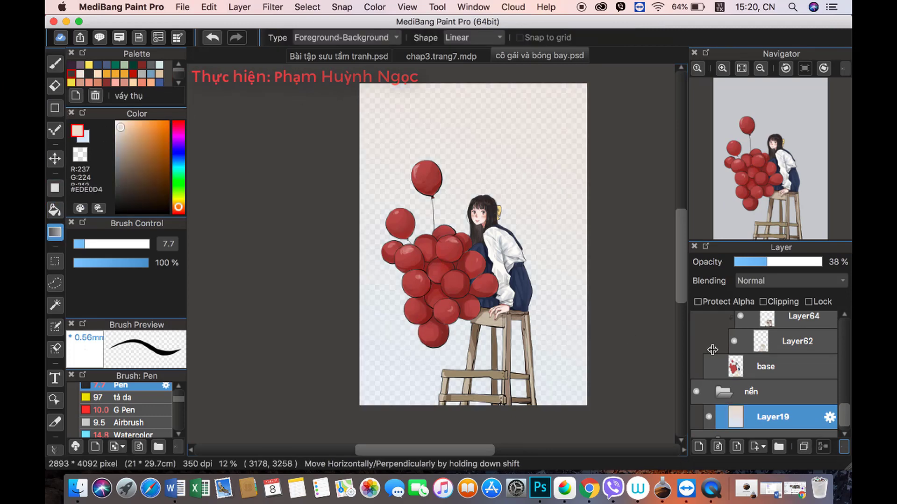
left_click(820, 262)
left_click_drag(750, 177, 787, 177)
left_click(178, 159)
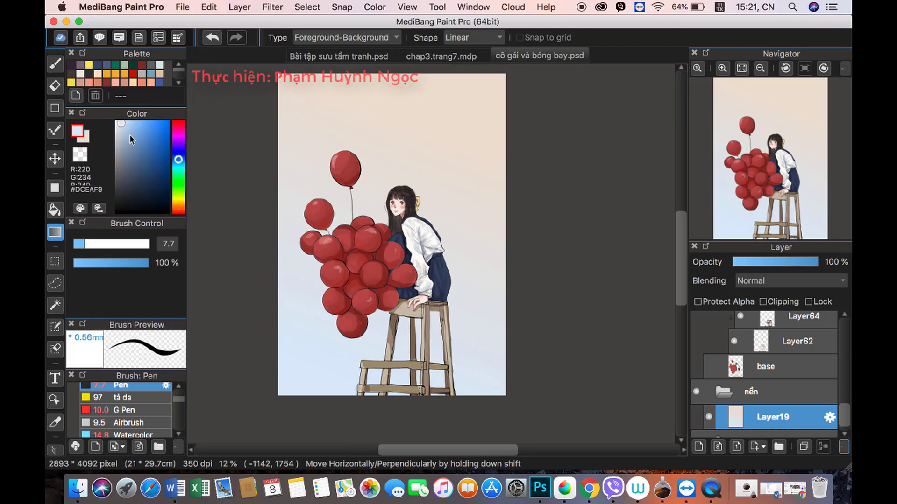
left_click(89, 142)
left_click_drag(374, 93, 315, 366)
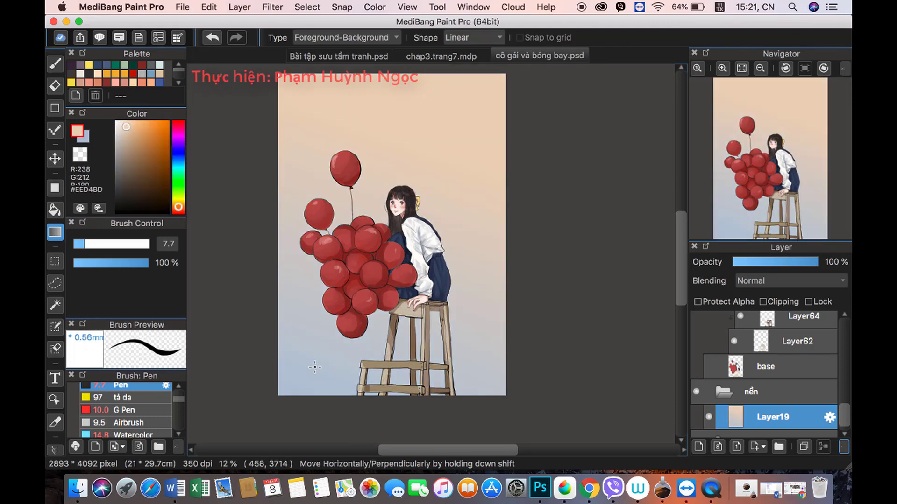
left_click_drag(752, 201, 766, 198)
Step: Redraw the gradient peach top-right to dusty blue-purple bottom-left, then add a new layer
left_click(89, 142)
left_click(178, 154)
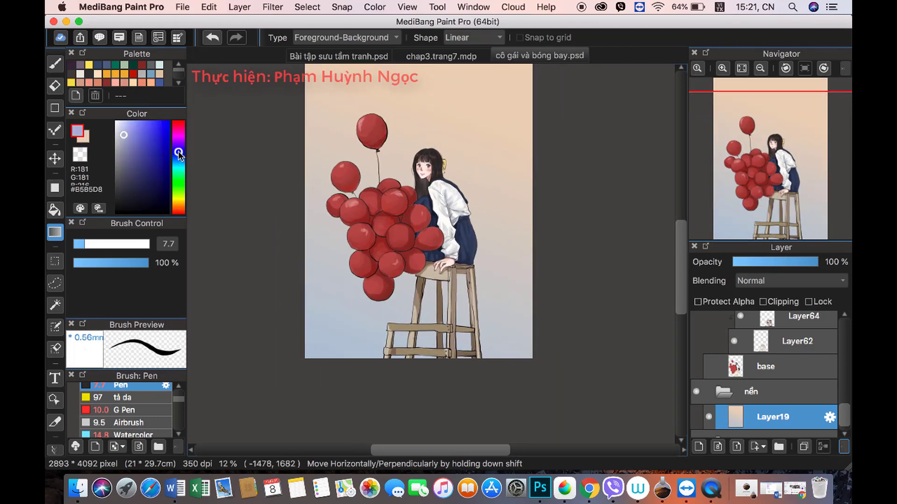
left_click(128, 148)
left_click(90, 142)
left_click_drag(468, 136, 355, 345)
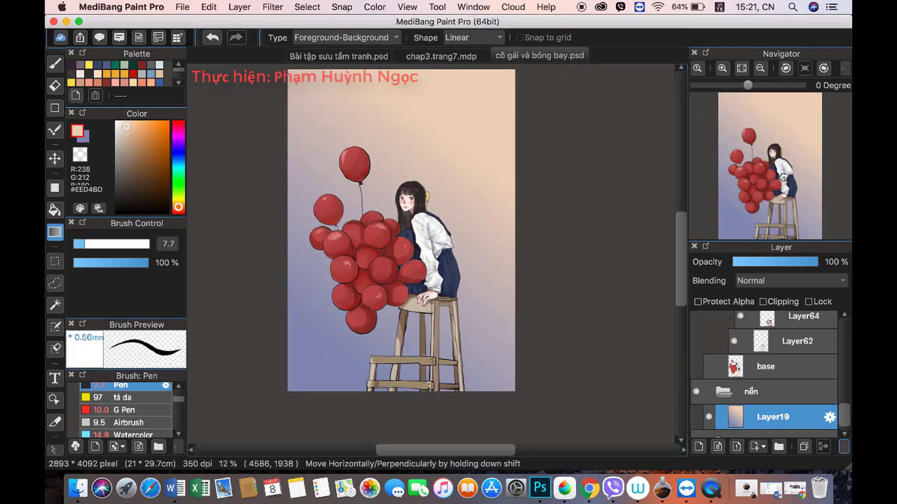
left_click(699, 447)
scroll(121, 411, "down", 5)
Step: Sketch trial pink and orange flowers with the Rotation Symmetry brush
left_click(124, 407)
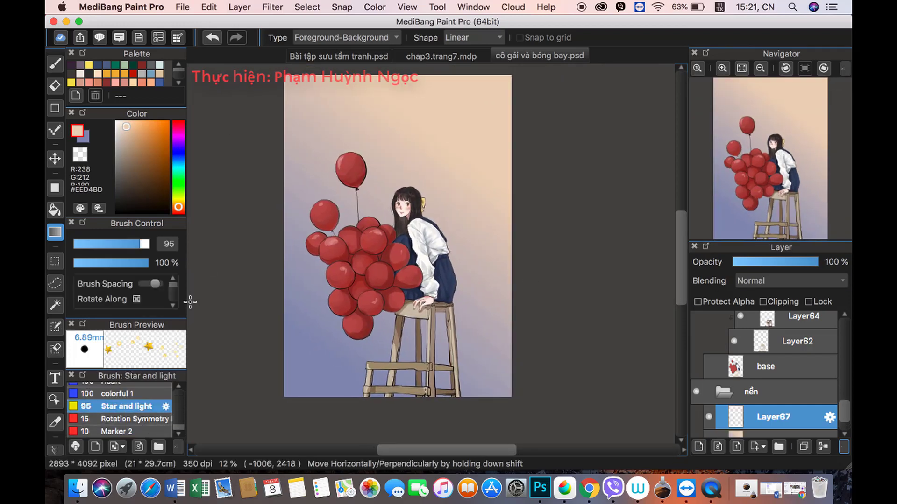
left_click_drag(319, 198, 380, 156)
key("ctrl+z")
key("b")
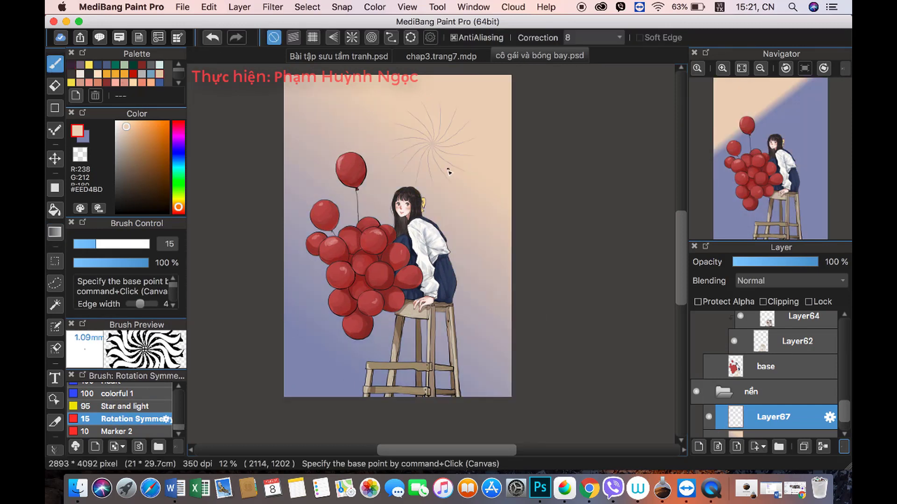
mouse_move(323, 308)
left_mouse_down()
mouse_move(348, 362)
mouse_move(337, 394)
left_mouse_up()
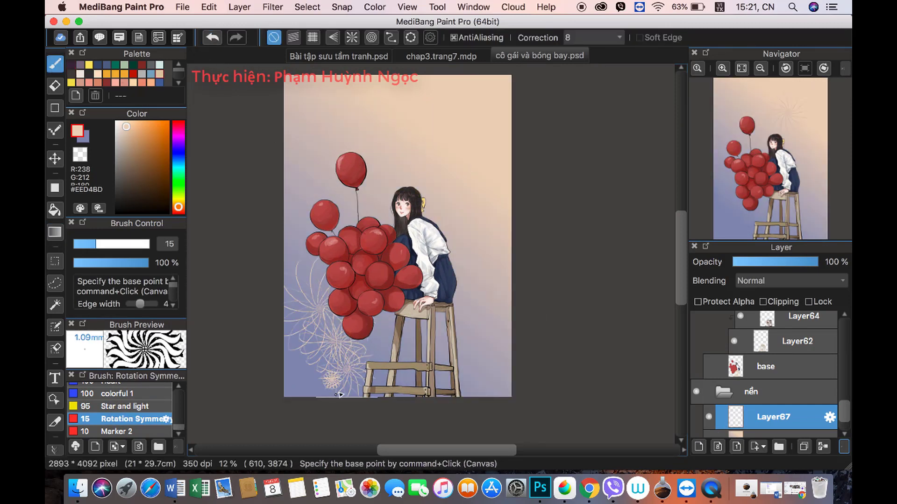
left_click(150, 136)
left_click_drag(446, 220, 476, 224)
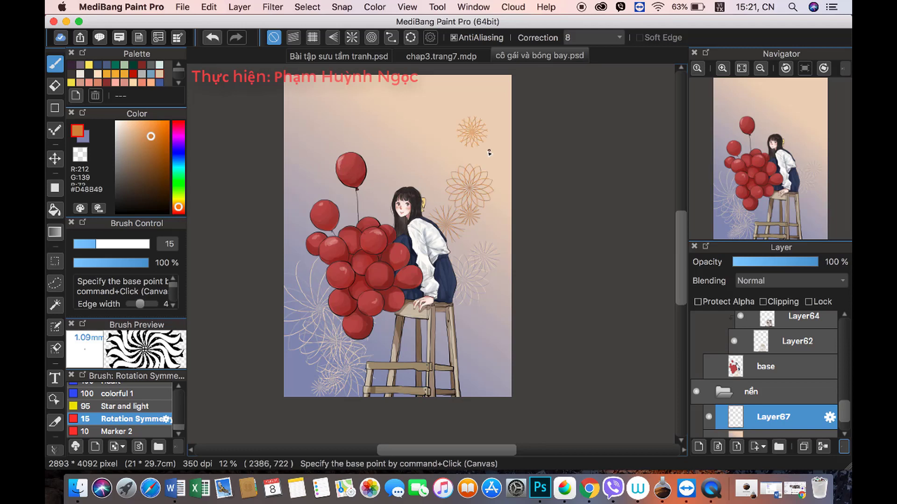
Step: Erase the trial flowers and set Layer67 to Multiply at 44% opacity
key("e")
left_click_drag(472, 131, 461, 211)
left_click_drag(374, 271, 341, 391)
left_click_drag(327, 327, 317, 344)
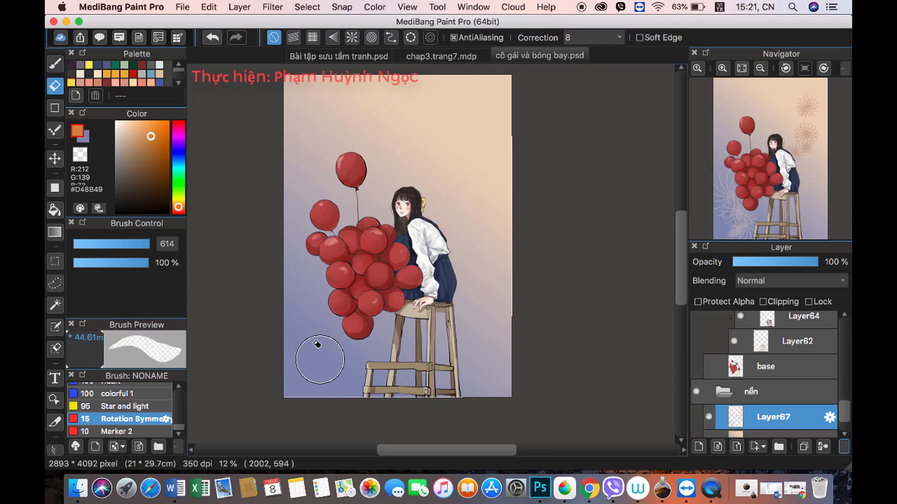
left_click(789, 281)
left_click_drag(771, 263, 773, 265)
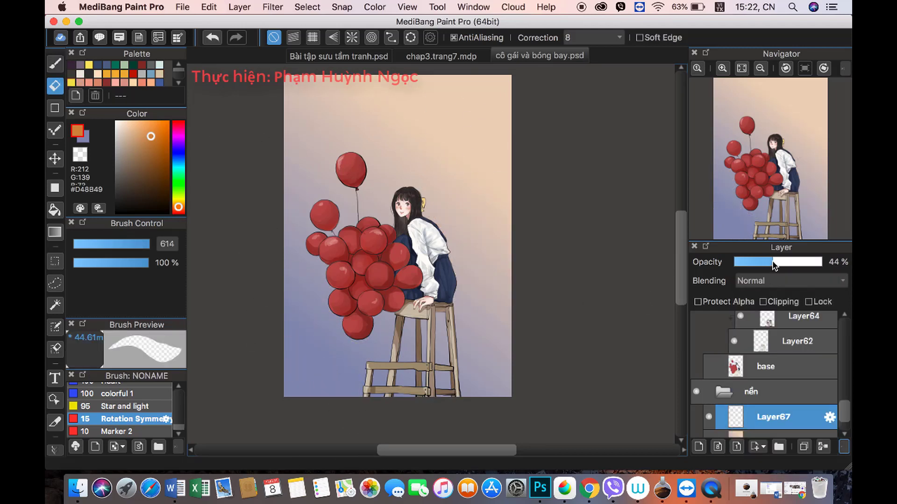
left_click(789, 280)
left_click(790, 292)
left_click(179, 126)
Step: Paint pink shadow strokes below and left of the balloons with the Pen brush
left_click(131, 142)
key("b")
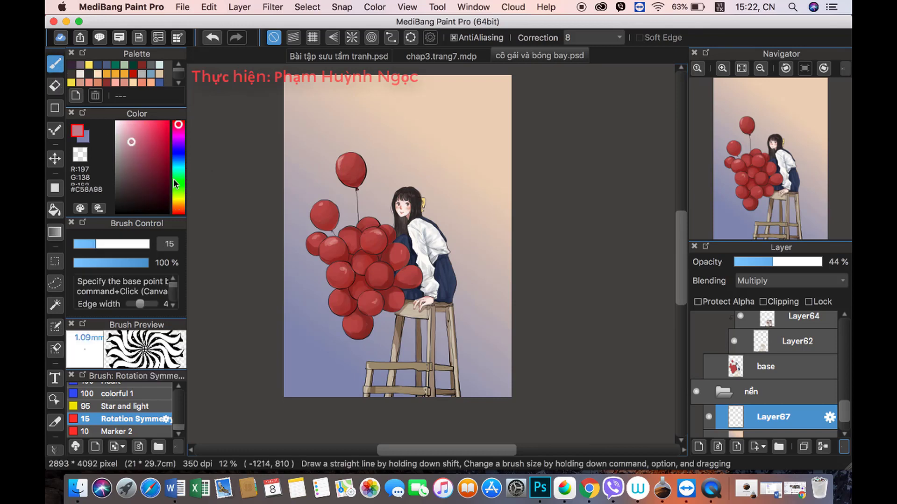
scroll(131, 411, "up", 5)
left_click(121, 403)
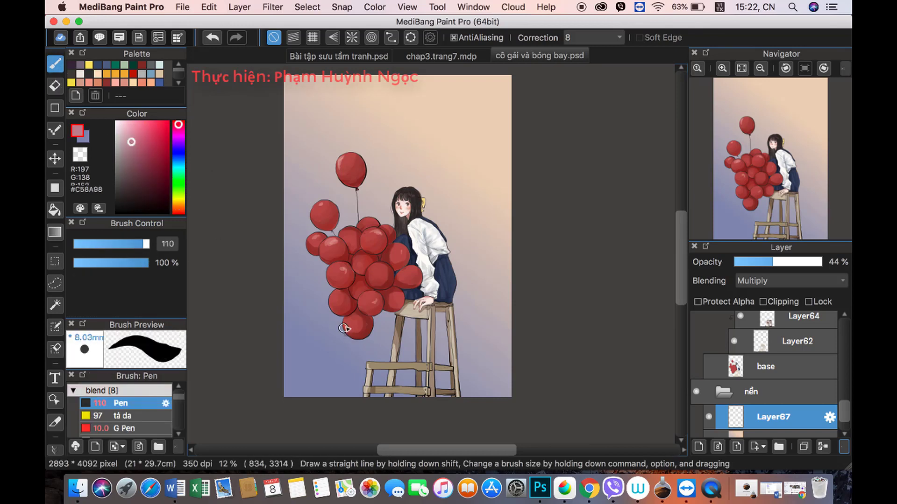
mouse_move(345, 329)
left_mouse_down()
mouse_move(355, 327)
mouse_move(309, 374)
mouse_move(315, 358)
mouse_move(304, 327)
mouse_move(352, 378)
mouse_move(399, 298)
left_mouse_up()
left_click_drag(312, 325, 301, 285)
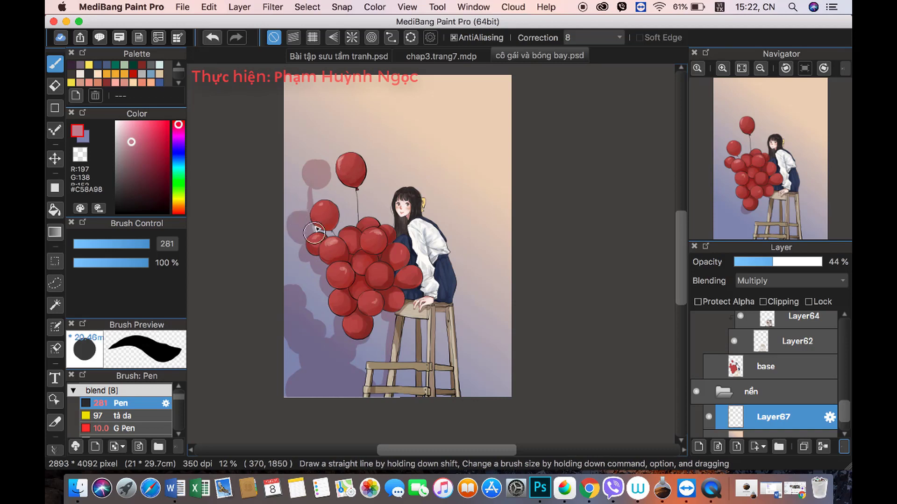
mouse_move(304, 172)
left_mouse_down()
mouse_move(321, 168)
mouse_move(328, 188)
left_mouse_up()
Step: Try larger pinkish clouds with Pen and Fluffy Watercolor, then erase them
left_click(113, 246)
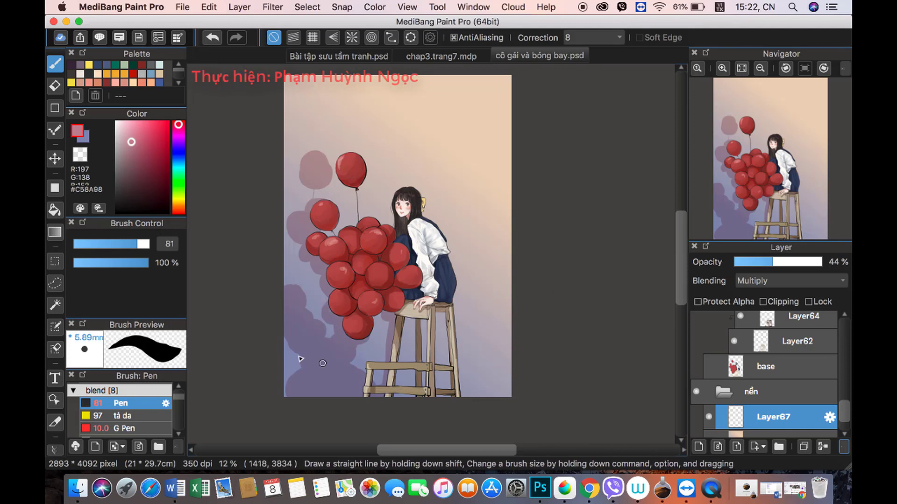
left_click_drag(300, 358, 510, 355)
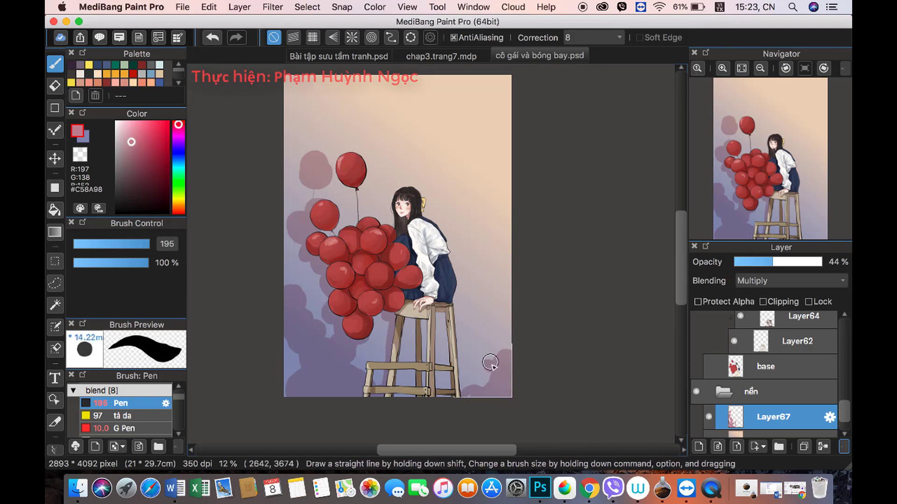
left_click_drag(503, 295, 470, 280)
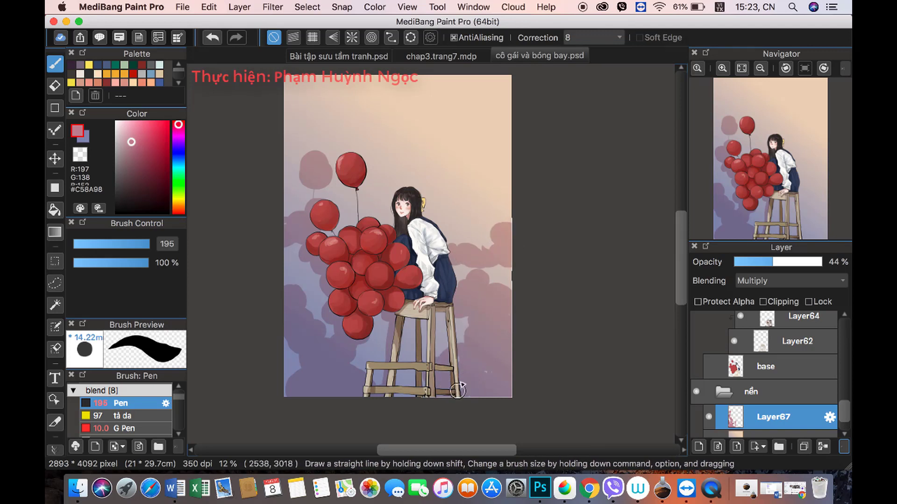
scroll(126, 411, "down", 3)
left_click(131, 410)
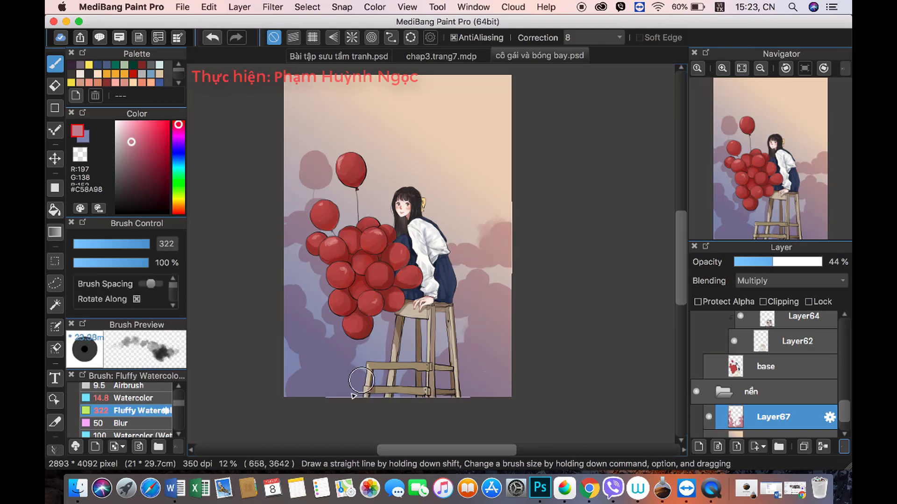
left_click_drag(441, 210, 429, 173)
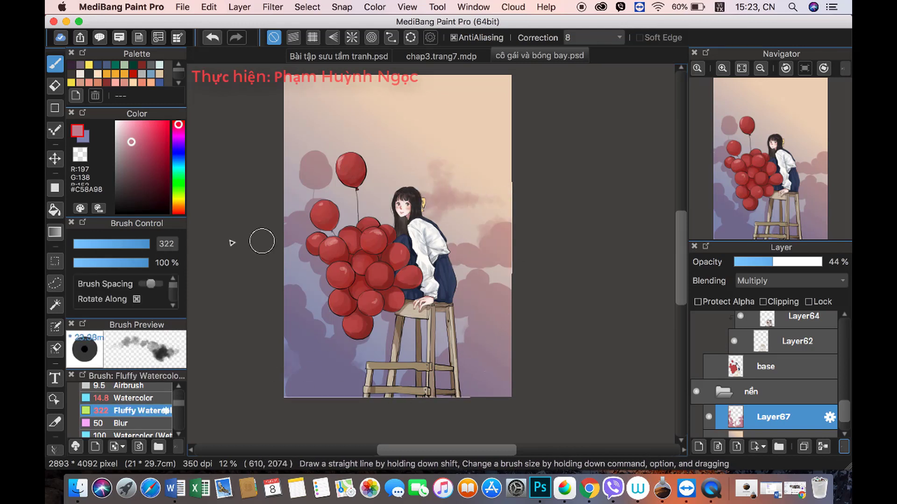
key("e")
mouse_move(457, 296)
left_mouse_down()
mouse_move(354, 427)
mouse_move(375, 276)
mouse_move(295, 220)
left_mouse_up()
Step: Paint G Pen clouds along the bottom corners, right edge and between the stool legs
key("b")
scroll(179, 402, "up", 5)
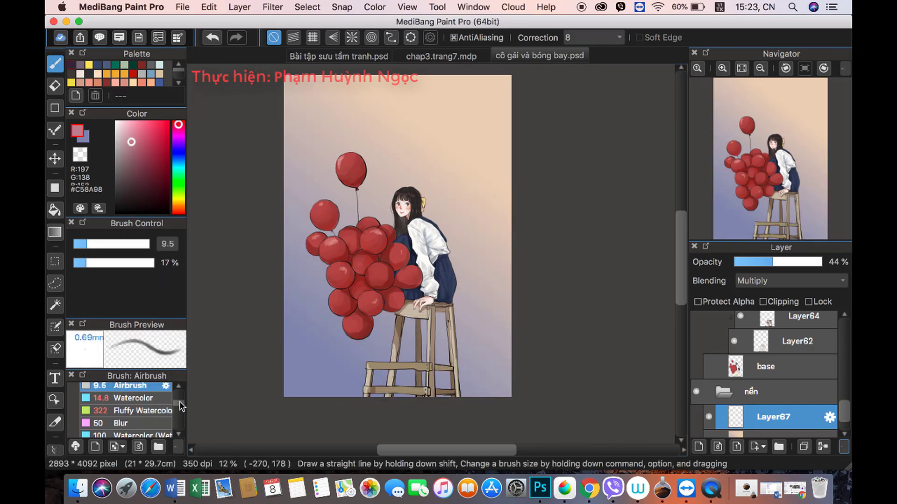
left_click(149, 394)
left_click_drag(134, 248, 150, 245)
mouse_move(500, 357)
left_mouse_down()
mouse_move(501, 400)
mouse_move(490, 364)
mouse_move(504, 349)
left_mouse_up()
mouse_move(304, 327)
left_mouse_down()
mouse_move(291, 317)
mouse_move(325, 345)
mouse_move(290, 391)
mouse_move(361, 386)
mouse_move(374, 394)
left_mouse_up()
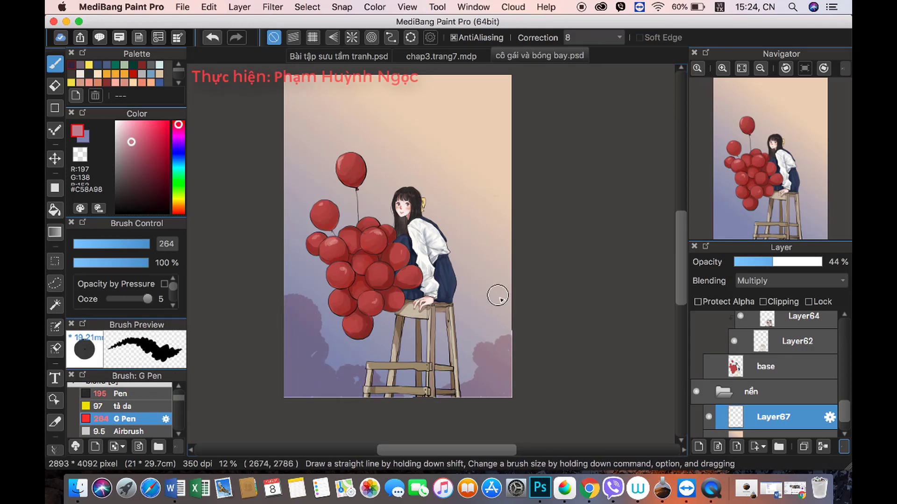
left_click_drag(497, 295, 514, 332)
left_click_drag(411, 365, 434, 375)
Step: Add Layer68 set to Multiply at 28% opacity
left_click(698, 447)
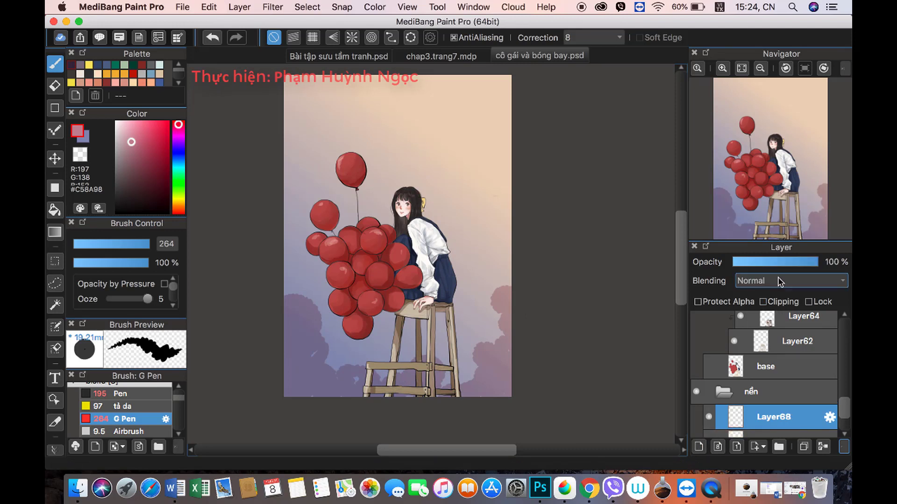
left_click(790, 281)
left_click(766, 299)
left_click_drag(494, 280, 506, 276)
left_click(756, 263)
mouse_move(468, 324)
left_mouse_down()
mouse_move(443, 341)
mouse_move(504, 301)
mouse_move(502, 366)
left_mouse_up()
Step: Paint faint clouds rising behind the girl and balloons, trimming edges with transparent colour
mouse_move(411, 365)
left_mouse_down()
mouse_move(402, 336)
mouse_move(399, 385)
mouse_move(296, 345)
mouse_move(350, 378)
mouse_move(320, 330)
mouse_move(325, 277)
mouse_move(298, 228)
left_mouse_up()
mouse_move(510, 235)
left_mouse_down()
mouse_move(460, 259)
mouse_move(436, 219)
mouse_move(444, 173)
mouse_move(468, 216)
left_mouse_up()
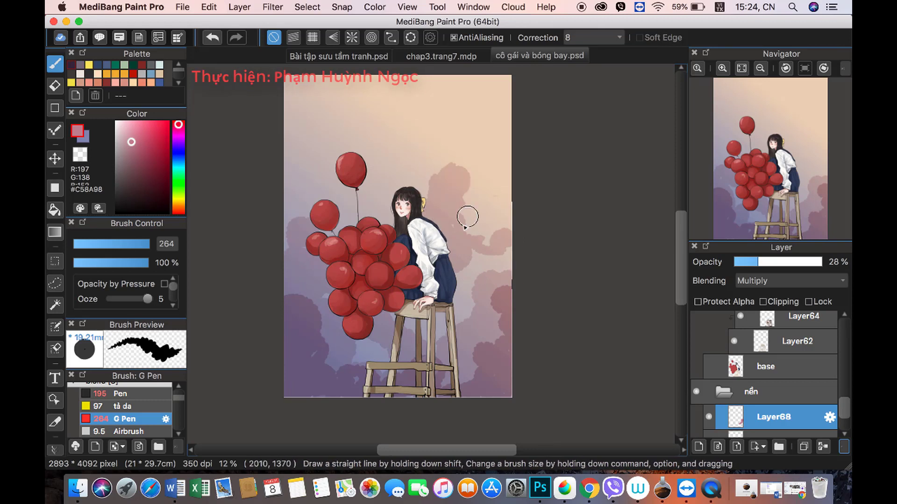
mouse_move(458, 259)
left_mouse_down()
mouse_move(407, 196)
mouse_move(365, 186)
mouse_move(314, 210)
mouse_move(301, 183)
left_mouse_up()
key("c")
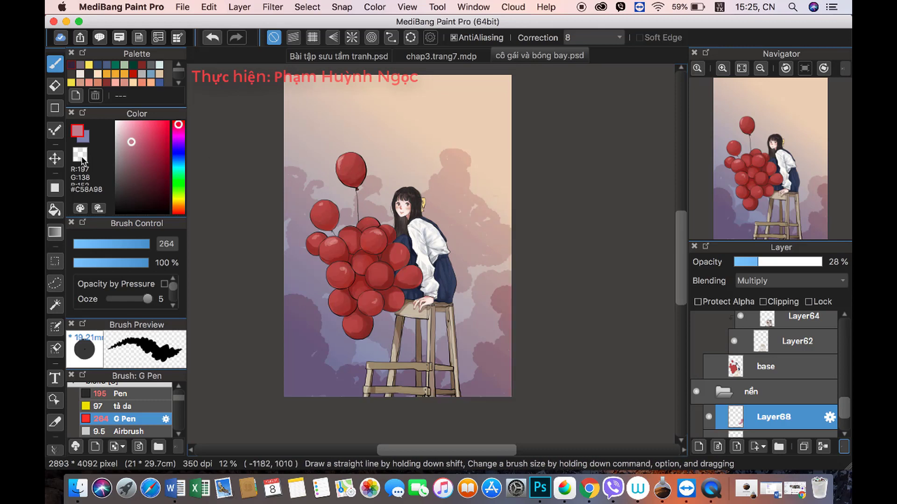
left_click_drag(462, 181, 458, 220)
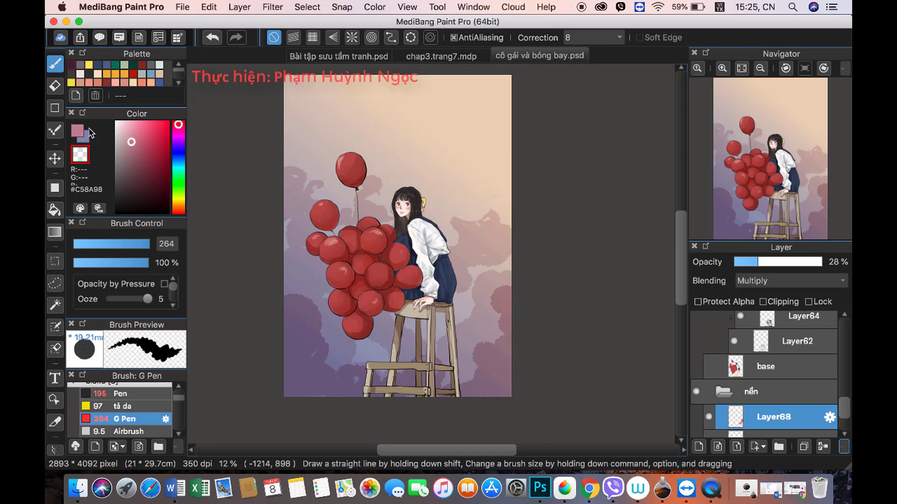
key("c")
left_click_drag(299, 161, 318, 191)
key("c")
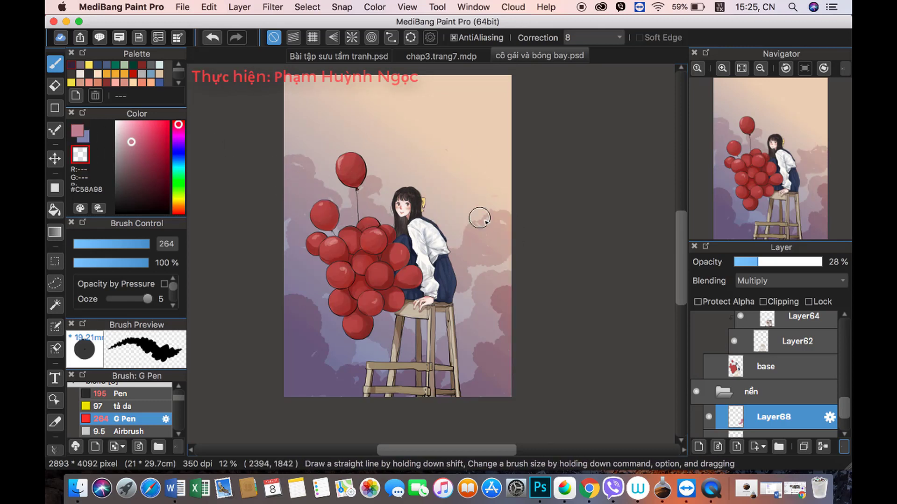
key("c")
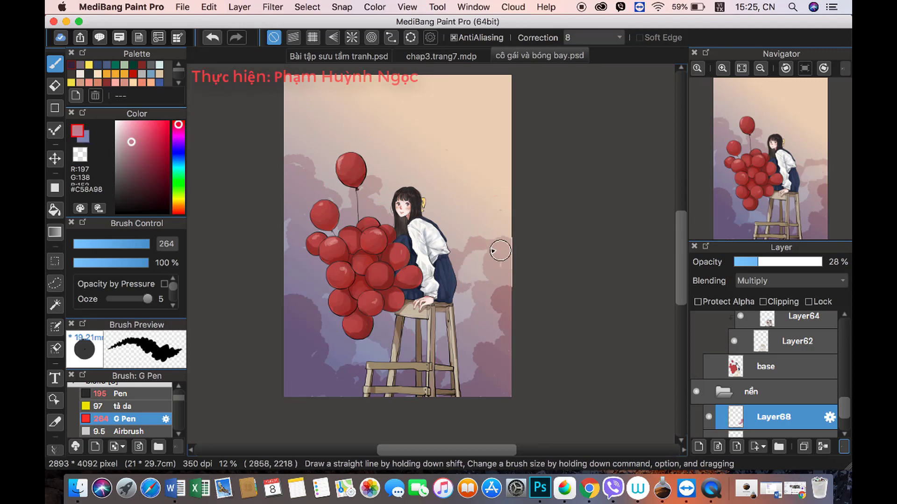
Step: Add Layer69 as a clipped Multiply layer
left_click(699, 447)
left_click(762, 301)
left_click(766, 281)
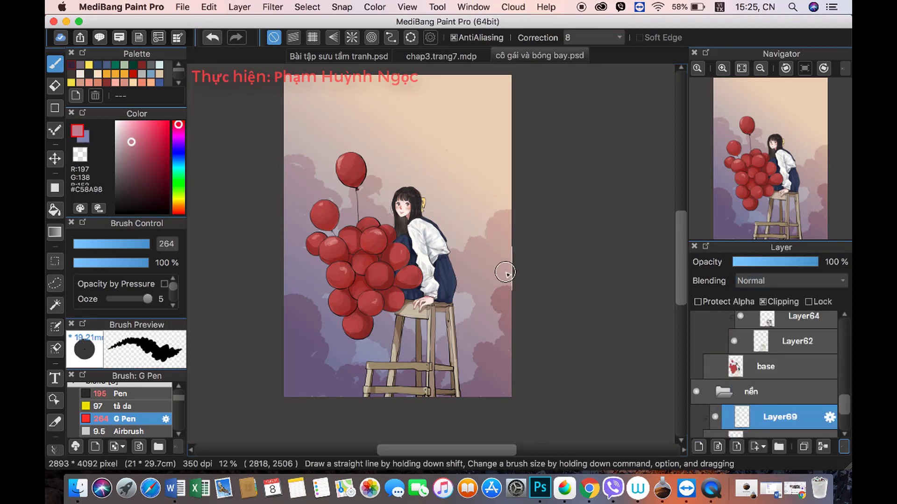
key("Down")
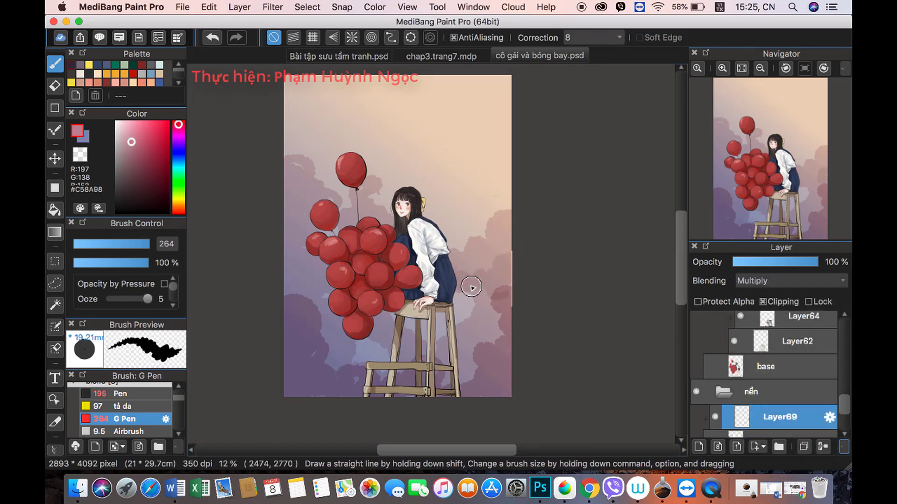
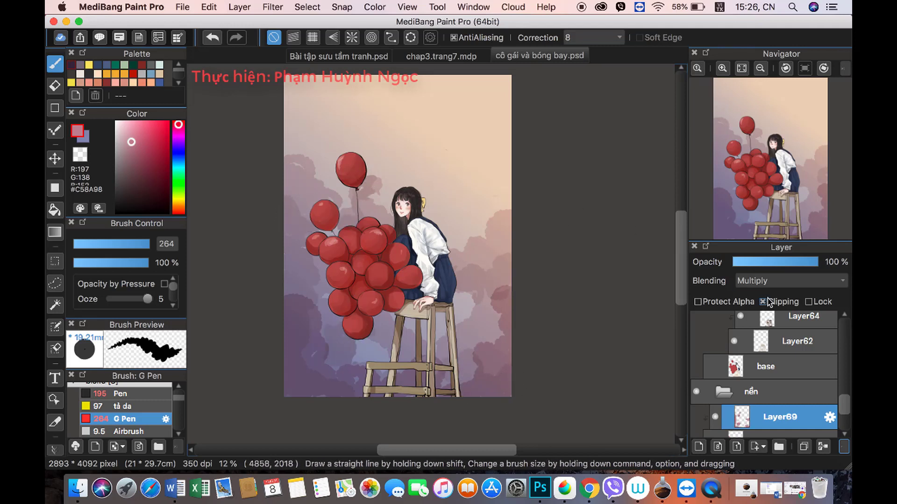
Step: Paint over the left-edge clouds on a new layer, then add a Multiply layer above Layer2
left_click(699, 448)
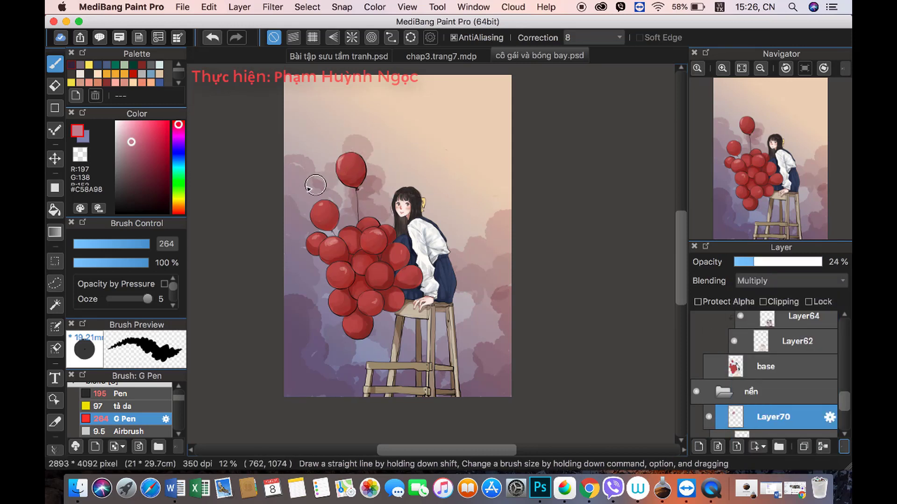
left_click_drag(287, 179, 303, 226)
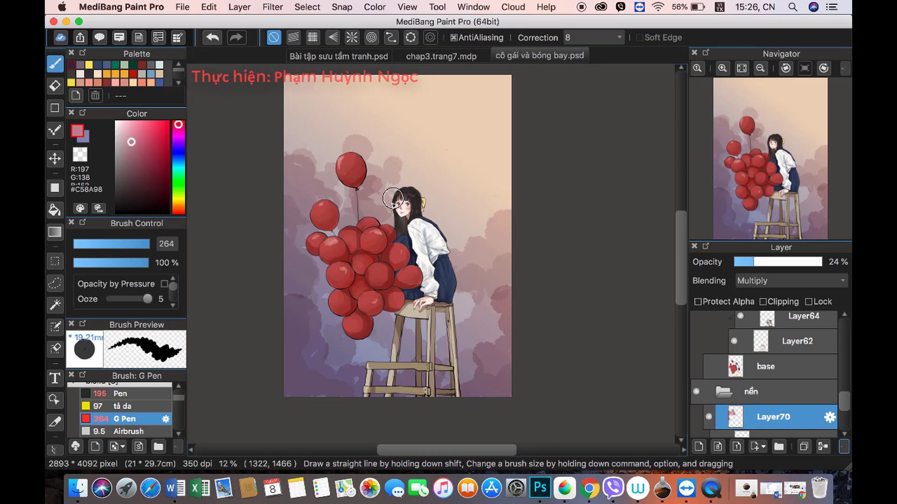
left_click_drag(843, 397, 843, 325)
left_click(770, 345)
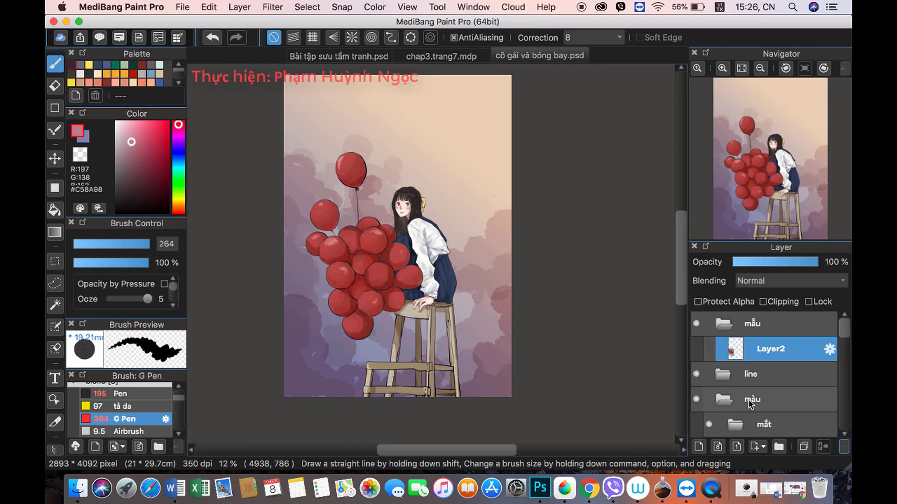
left_click(698, 448)
left_click(789, 281)
left_click(756, 293)
Step: Fill the Multiply layer with soft purple using Rectangle fill and lower its opacity
left_click(179, 146)
left_click(128, 140)
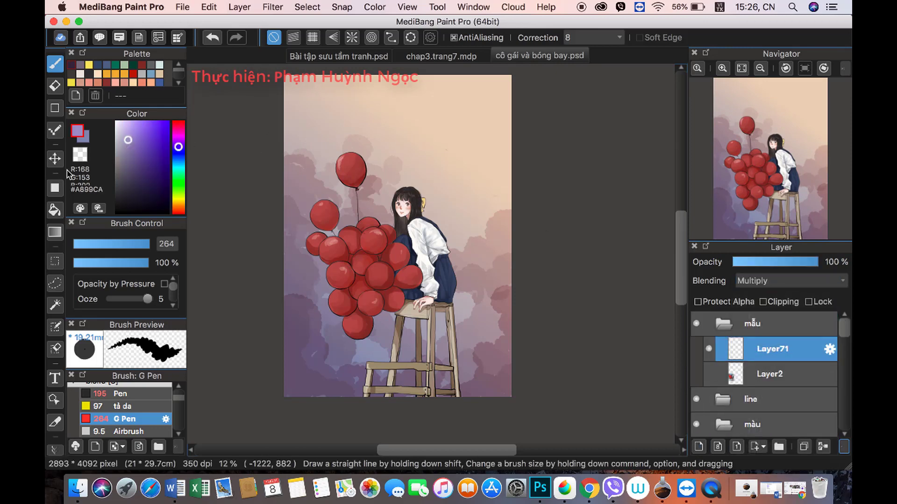
left_click(55, 188)
left_click_drag(265, 65, 518, 418)
left_click(779, 265)
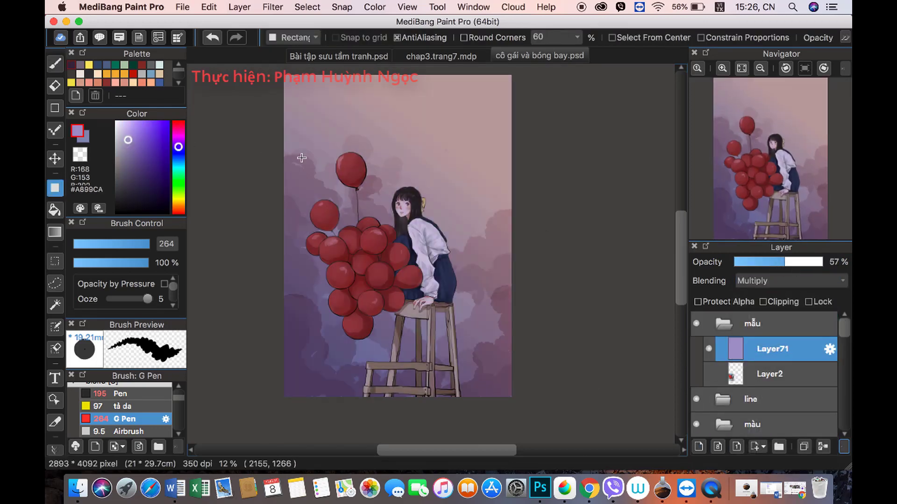
Step: Erase a wide light beam from the top down with a transparent-colour Pen, then reduce opacity further
left_click(55, 64)
left_click(80, 154)
left_click(116, 394)
mouse_move(396, 90)
left_mouse_down()
mouse_move(365, 406)
mouse_move(399, 87)
mouse_move(448, 250)
left_mouse_up()
mouse_move(455, 91)
left_mouse_down()
mouse_move(464, 397)
mouse_move(448, 74)
left_mouse_up()
mouse_move(355, 141)
left_mouse_down()
mouse_move(303, 397)
mouse_move(355, 178)
left_mouse_up()
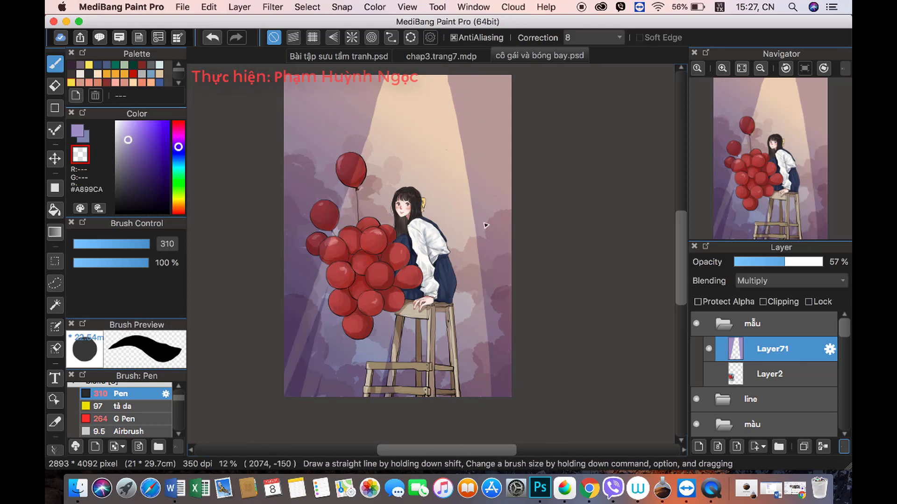
left_click_drag(450, 77, 498, 397)
left_click_drag(304, 327, 372, 91)
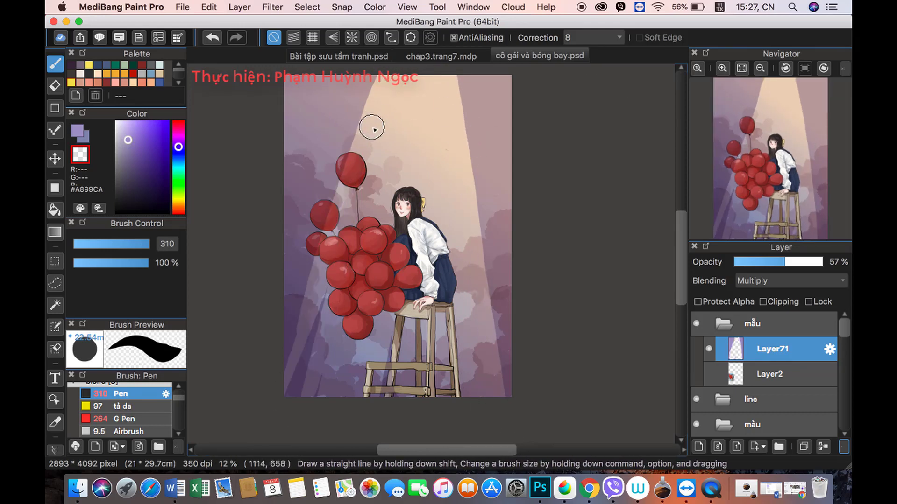
left_click_drag(785, 262, 752, 262)
Step: Add a second Multiply layer and fill it with purple using Rectangle fill
left_click(699, 447)
left_click(790, 280)
left_click(752, 294)
key("x")
key("u")
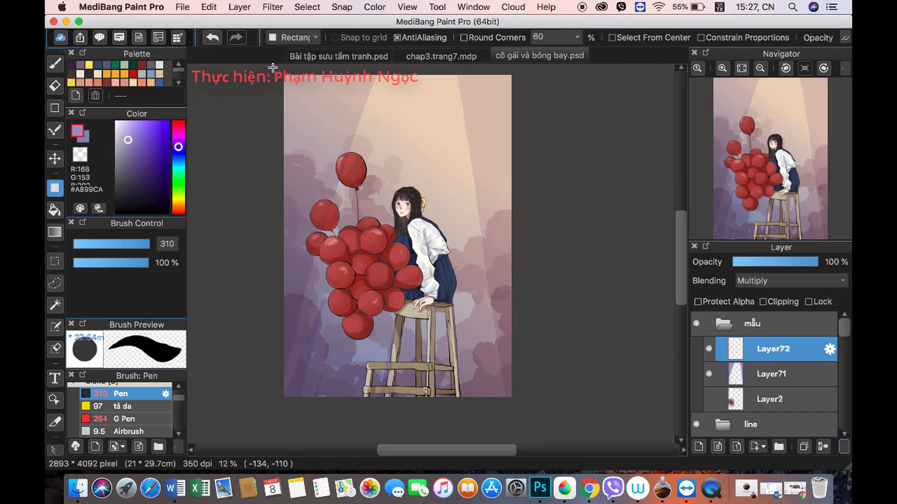
left_click_drag(292, 421, 509, 89)
left_click_drag(296, 402, 552, 130)
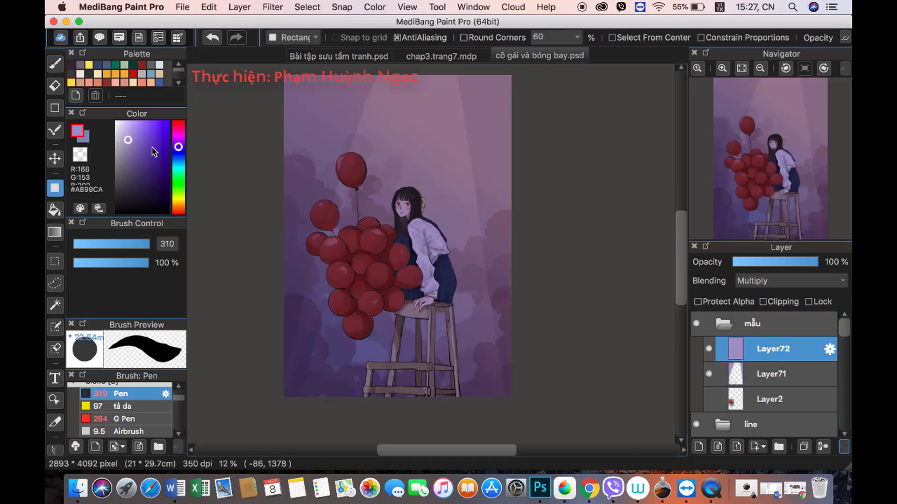
Step: Erase diagonal light beams into the new purple layer with a larger Pen, opacity about half
key("b")
left_click_drag(127, 248, 142, 245)
key("x")
left_click_drag(343, 397, 420, 77)
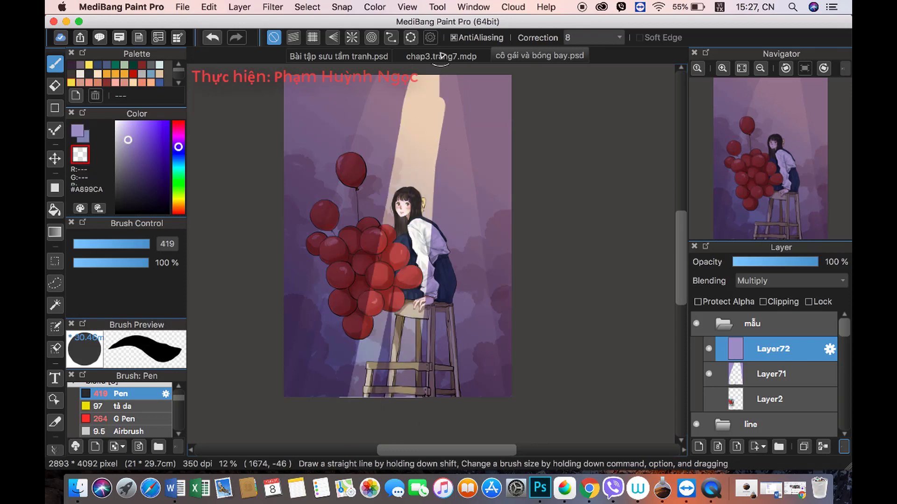
left_click_drag(448, 397, 439, 100)
left_click_drag(467, 140, 469, 397)
left_click_drag(351, 397, 381, 299)
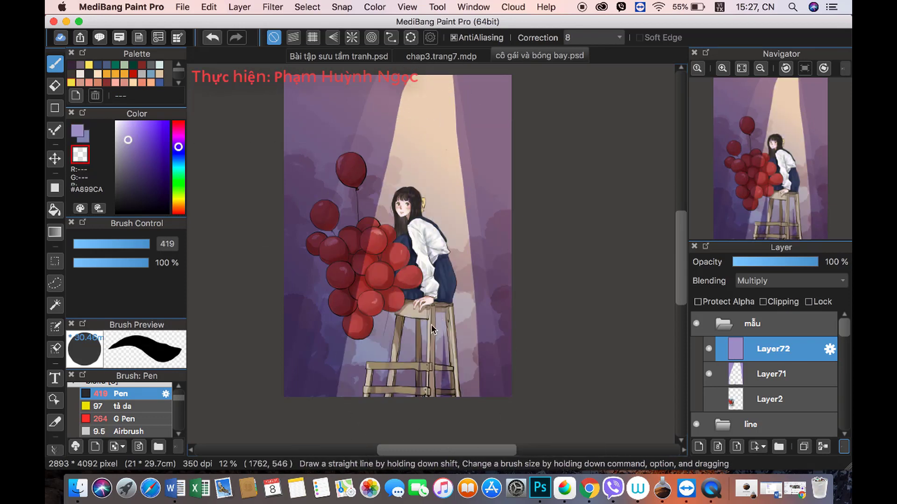
left_click(772, 262)
Step: Erase more diagonal beams on the left, the right side and over the lower-left balloons
mouse_move(292, 397)
left_mouse_down()
mouse_move(414, 93)
mouse_move(282, 358)
left_mouse_up()
left_click_drag(285, 323, 377, 75)
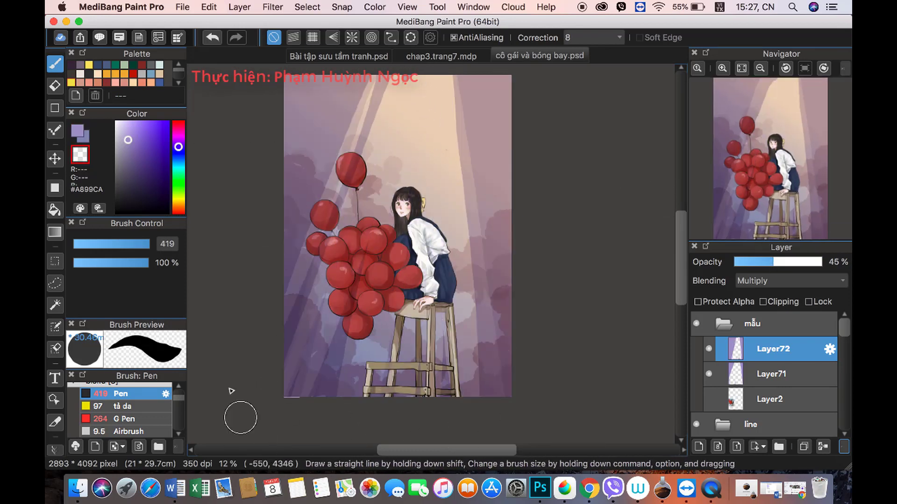
left_click_drag(283, 246, 357, 76)
left_click_drag(507, 398, 470, 70)
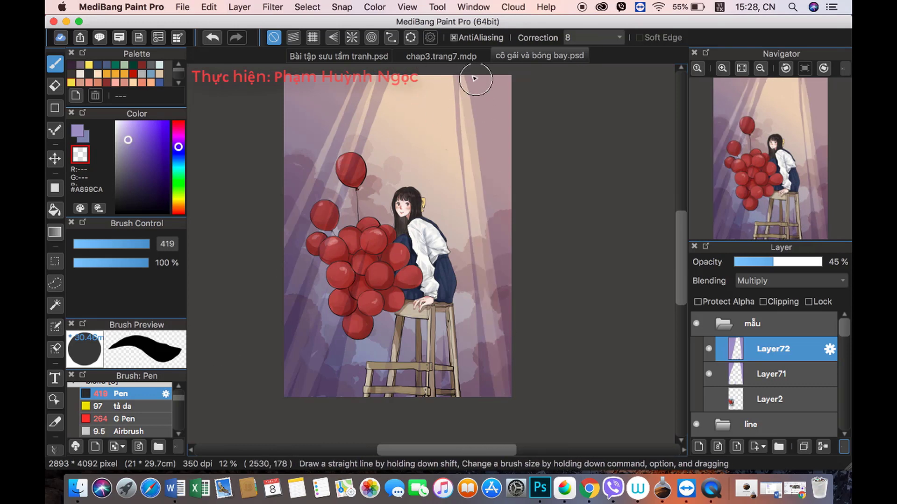
left_click_drag(364, 257, 317, 397)
left_click(699, 446)
Step: Set Layer73 to Multiply at about 38% and paint greyish-purple shadows on the shirt and balloons
left_click(792, 280)
left_click(766, 310)
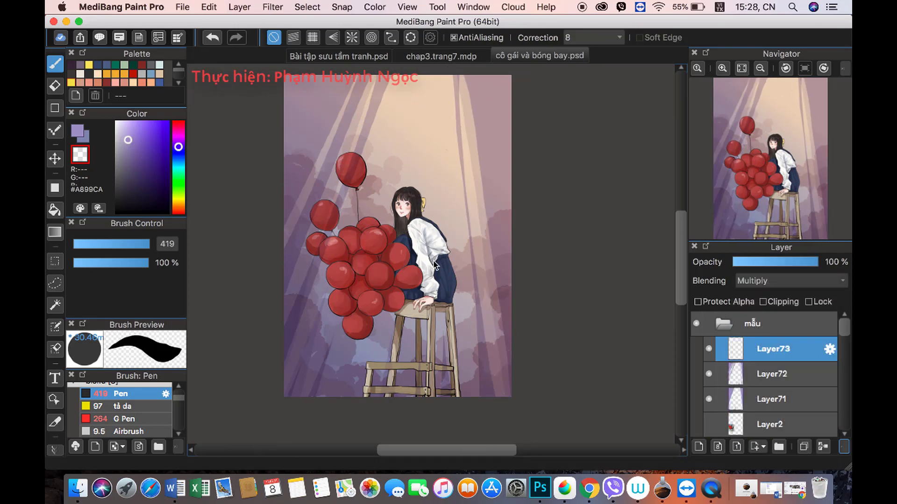
scroll(382, 148, "up", 5)
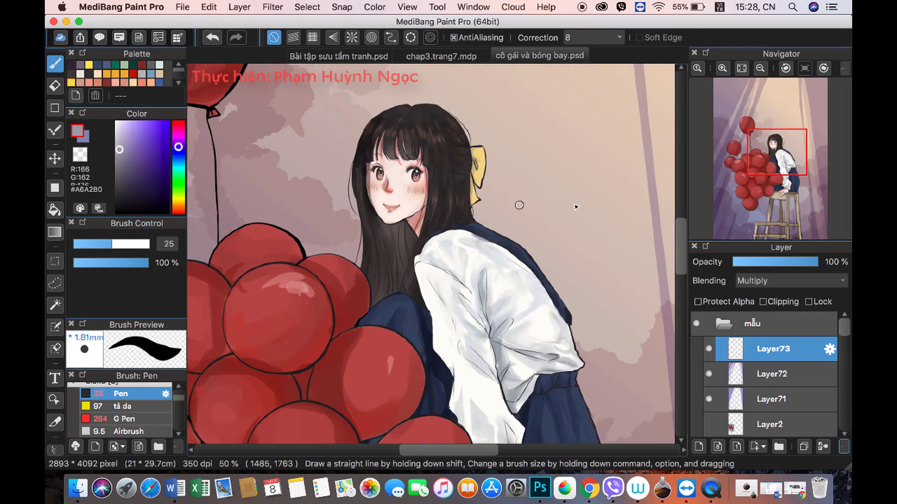
left_click(784, 262)
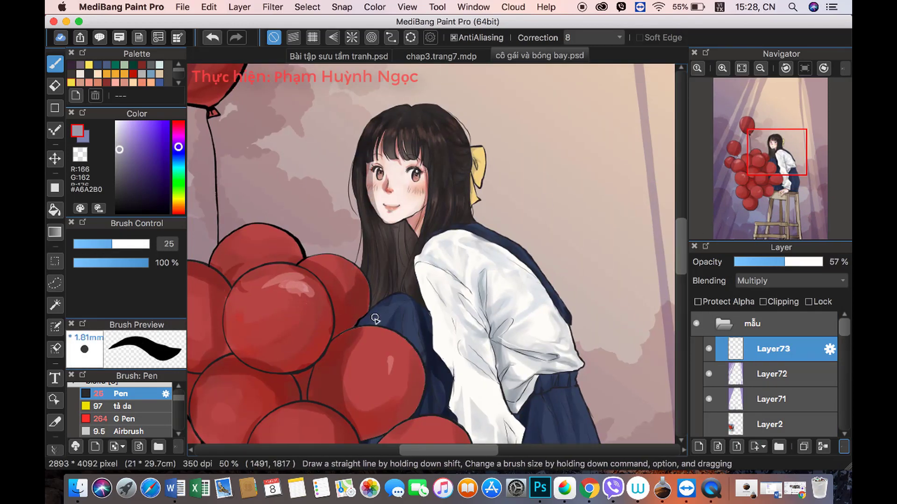
left_click(137, 244)
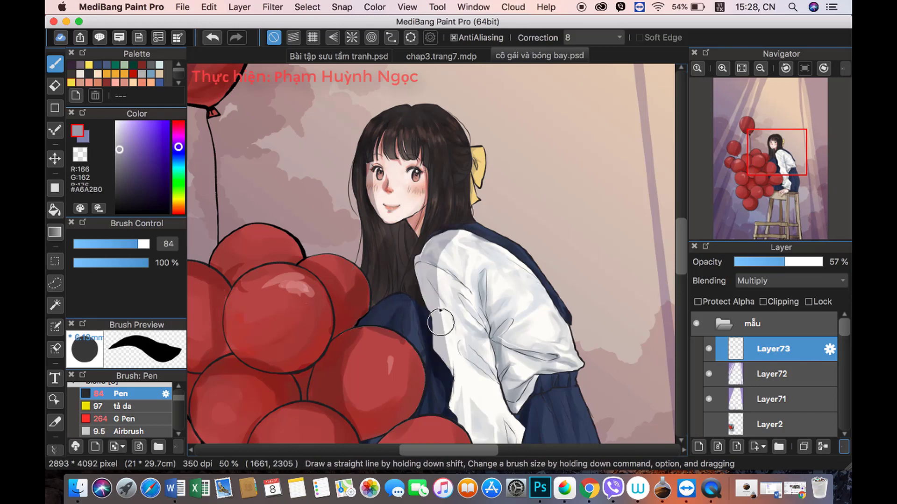
scroll(437, 334, "down", 3)
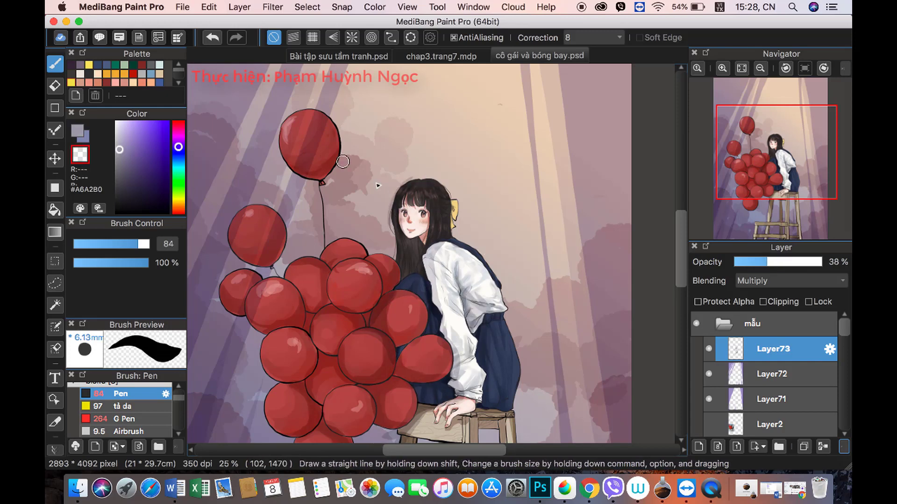
scroll(405, 291, "down", 5)
scroll(405, 290, "left", 3)
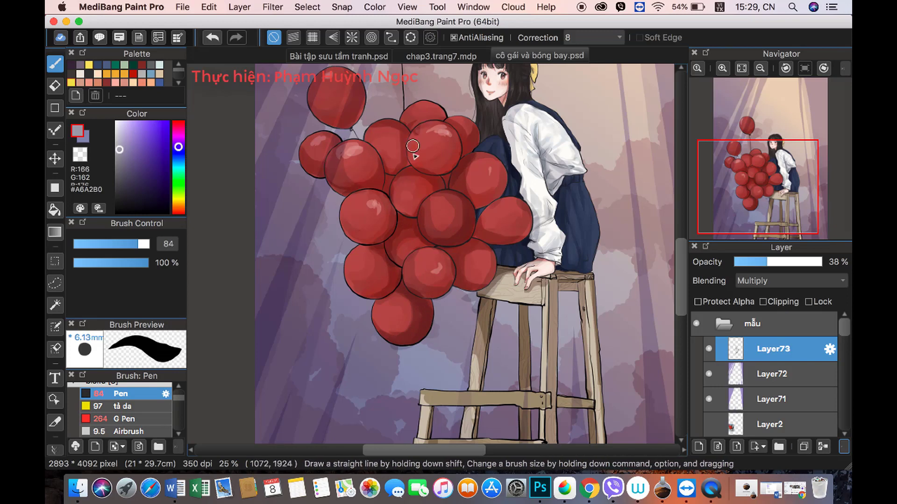
left_click(760, 68)
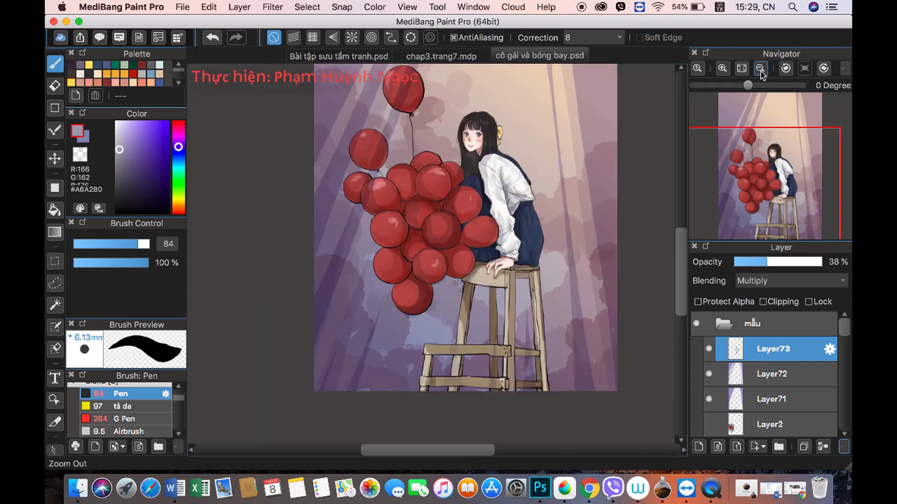
scroll(262, 154, "up", 5)
key("bracketleft")
key("bracketleft")
key("bracketleft")
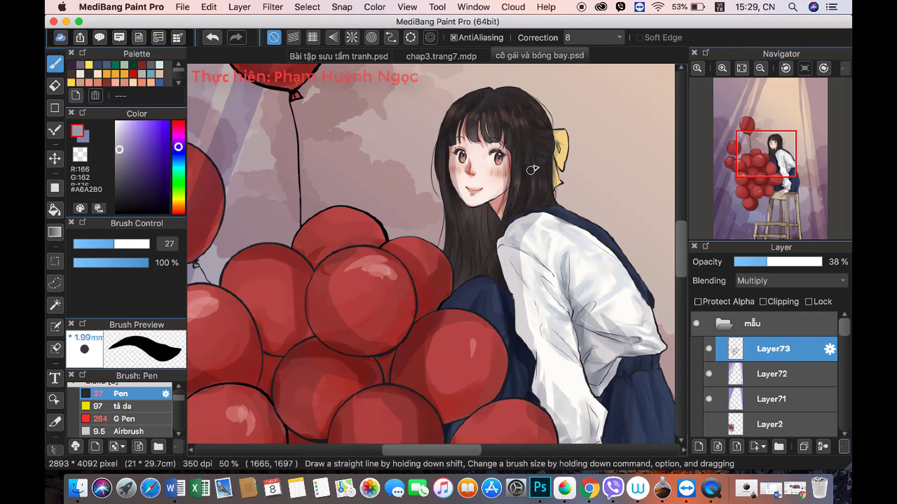
Step: Add a new layer and drop a Sand tone from the Material panel over the whole canvas
left_click(741, 68)
left_click(698, 447)
left_click(99, 37)
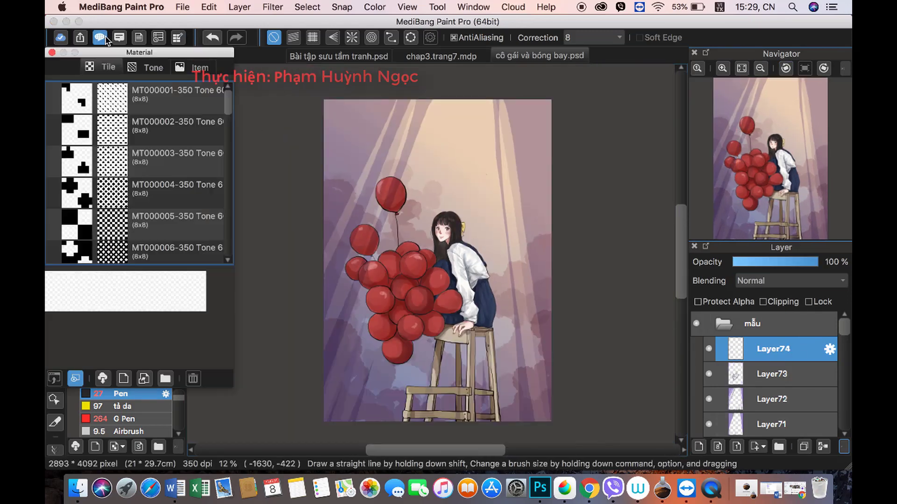
scroll(226, 111, "down", 2)
left_click_drag(194, 198, 438, 251)
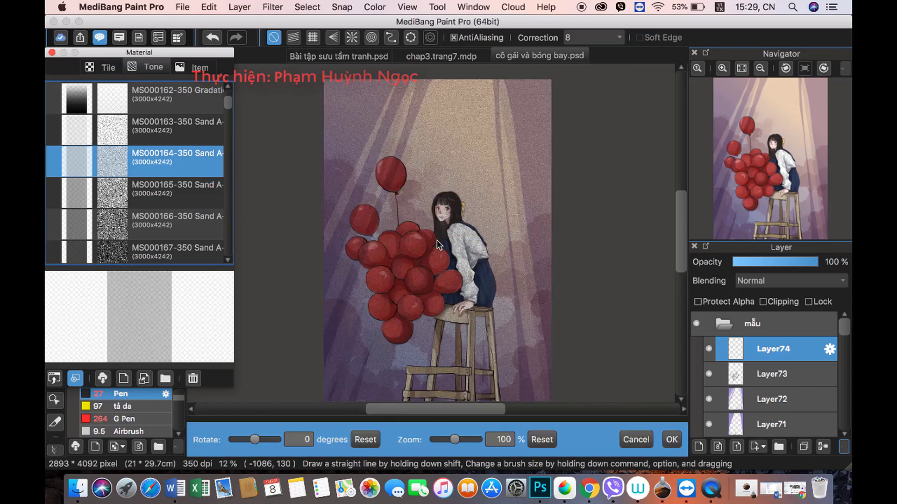
left_click(672, 439)
Step: Set the sand texture layer to Overlay at 56% opacity
left_click(790, 281)
left_click(763, 328)
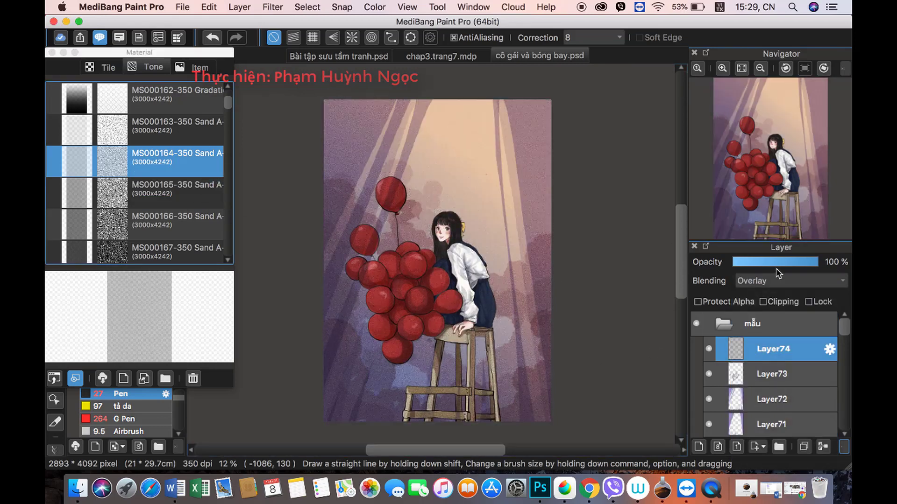
left_click(783, 262)
left_click(51, 52)
Step: Save the artwork with File > Save
left_click(183, 7)
left_click(198, 135)
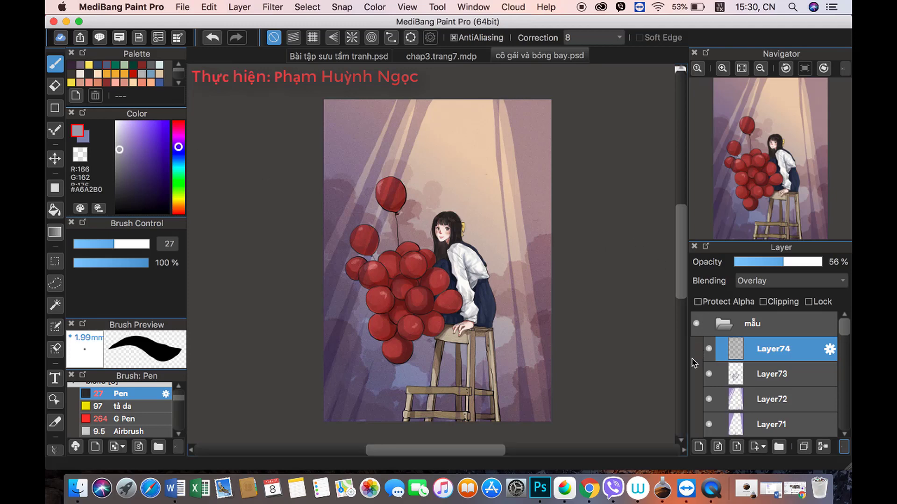
left_click(711, 488)
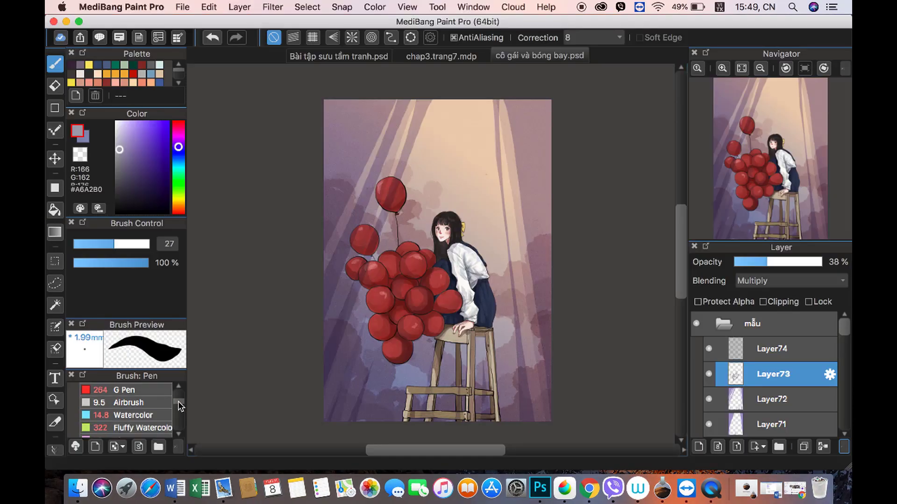
Step: Choose the Light 3 brush in pale cream-yellow on a new Add-blend layer
scroll(180, 422, "down", 3)
left_click(117, 389)
left_click(178, 200)
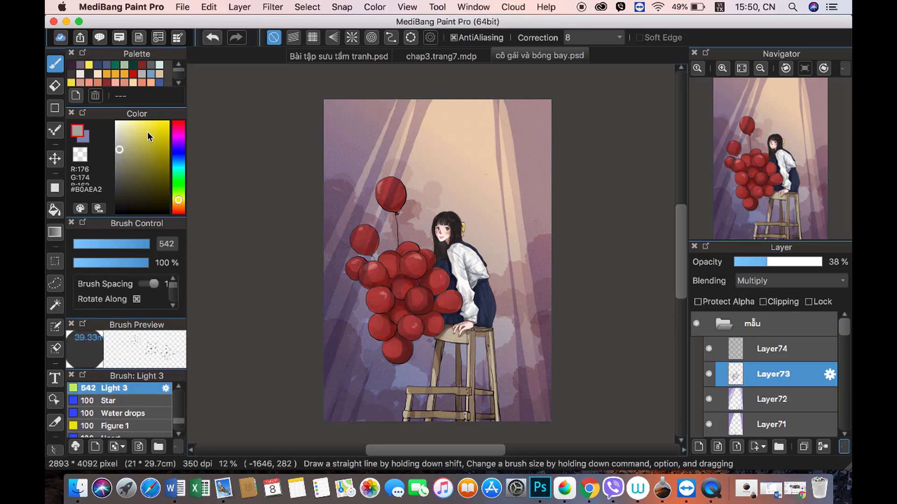
left_click(125, 122)
left_click(699, 446)
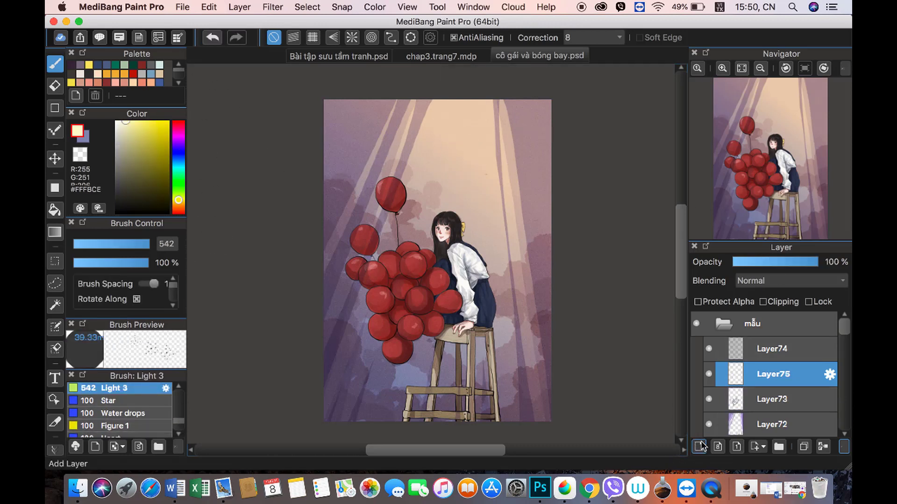
left_click(789, 281)
left_click(771, 305)
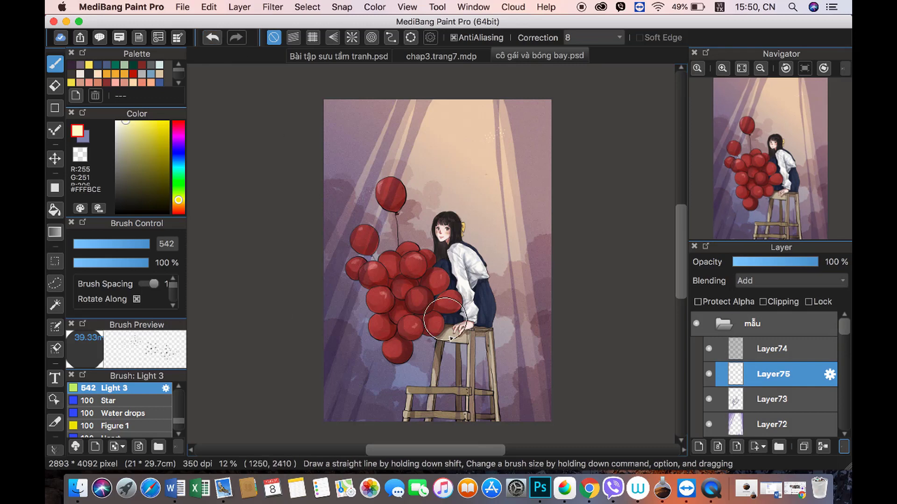
Step: Paint star sparkles across the lower canvas with the Star brush, adjusting its size
left_click_drag(430, 252, 366, 216)
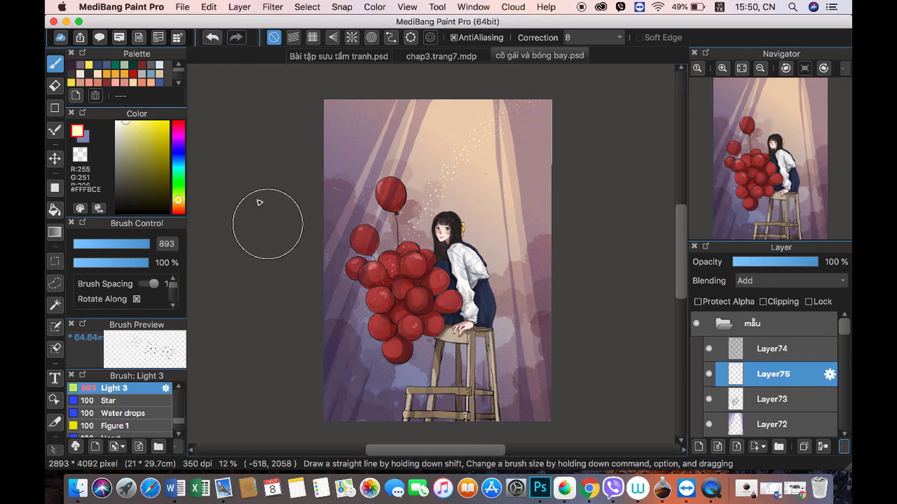
key("e")
left_click(57, 70)
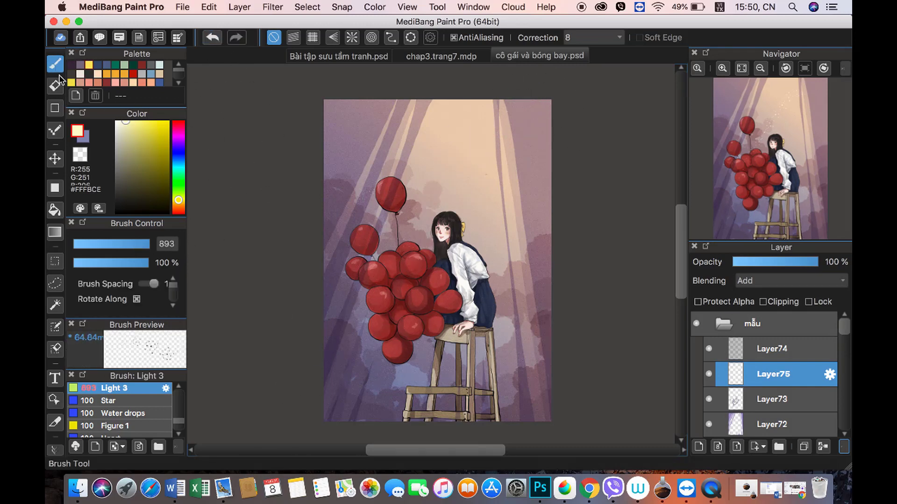
left_click(156, 401)
left_click_drag(376, 192, 404, 158)
left_click_drag(146, 251, 155, 251)
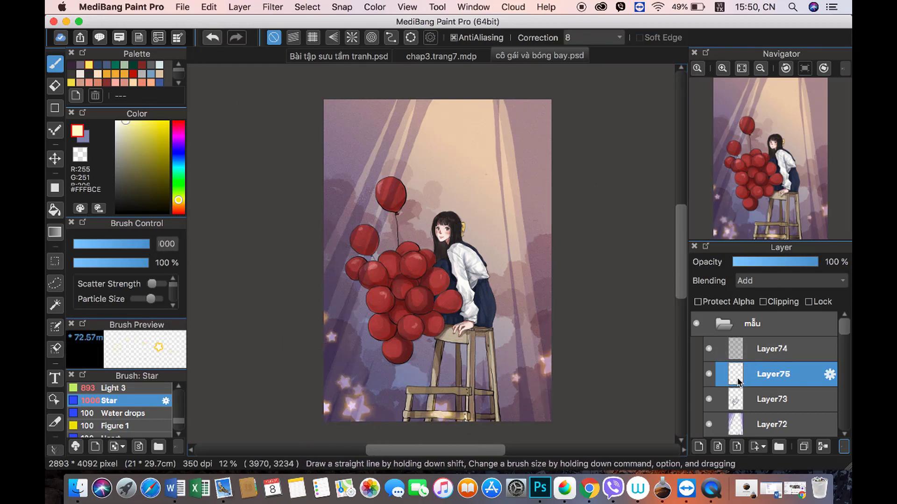
left_click_drag(143, 244, 95, 244)
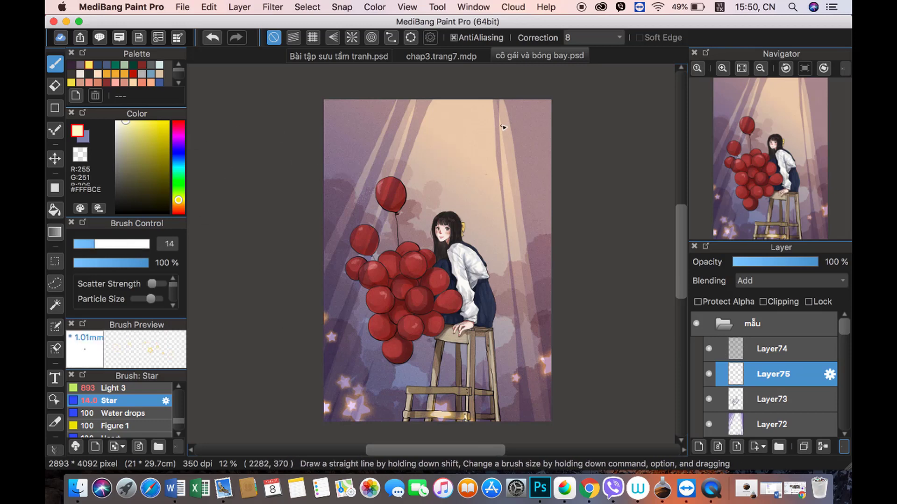
Step: Scatter colorful 1 particle dots over the lower canvas and near the lower-right corner
left_click(147, 417)
scroll(147, 423, "down", 2)
left_click(145, 412)
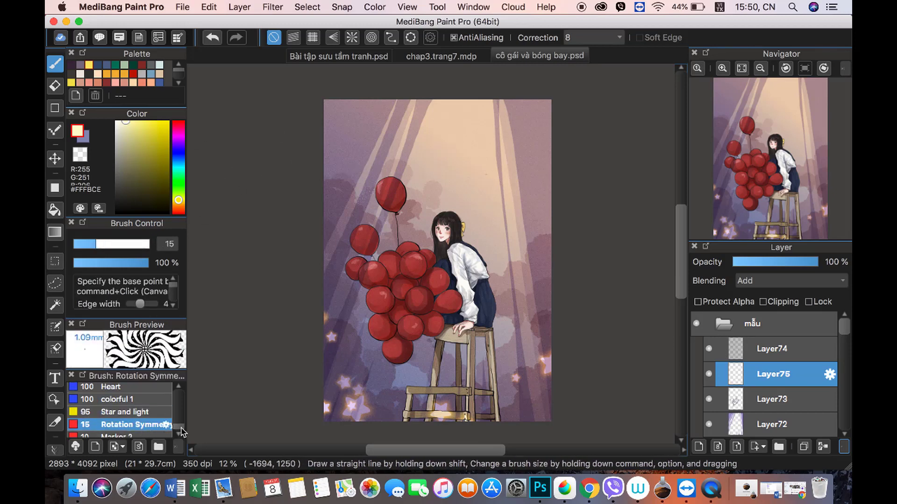
scroll(140, 416, "down", 1)
left_click(124, 406)
left_click_drag(345, 280, 371, 300)
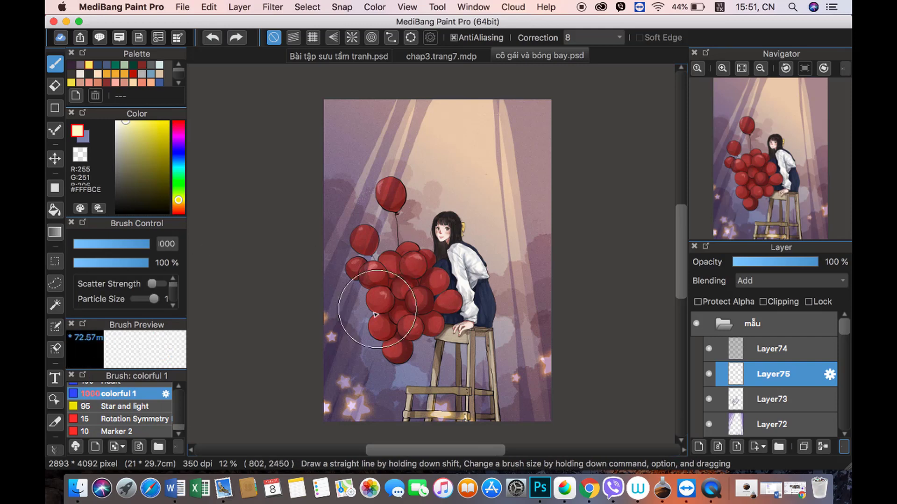
left_click_drag(364, 411, 542, 420)
left_click_drag(514, 140, 496, 131)
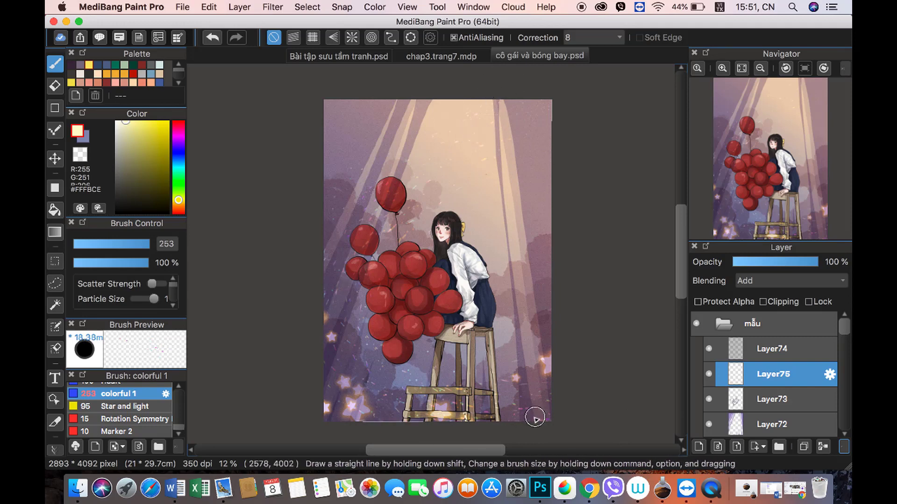
left_click(534, 414)
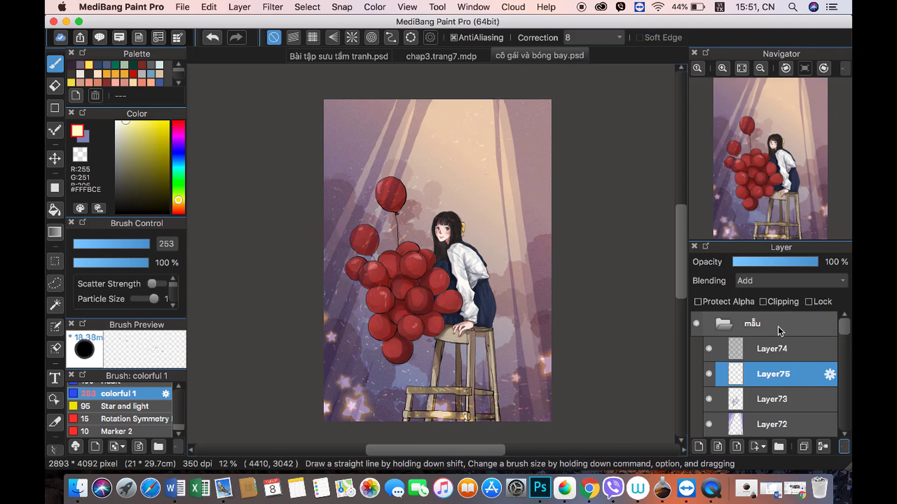
left_click(775, 399)
Step: Apply a Lens Blur filter to the sparkle layer to turn it into bokeh
left_click(775, 374)
left_click(307, 7)
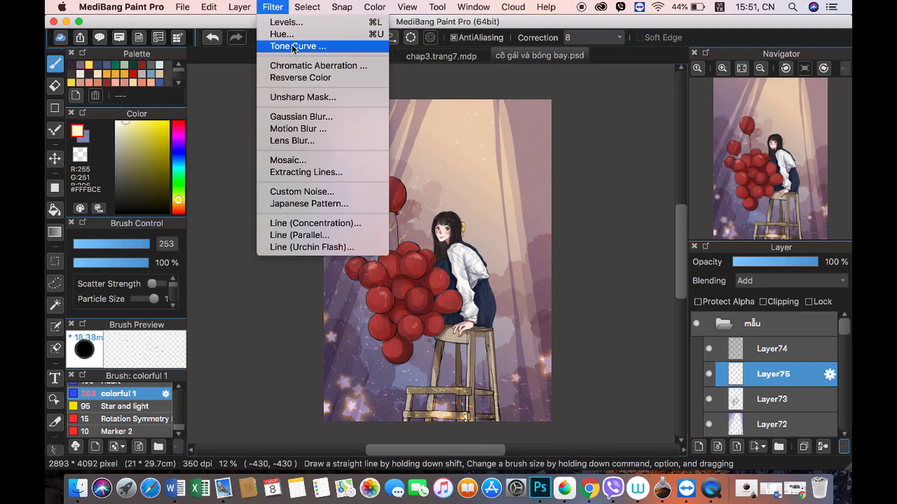
left_click(292, 140)
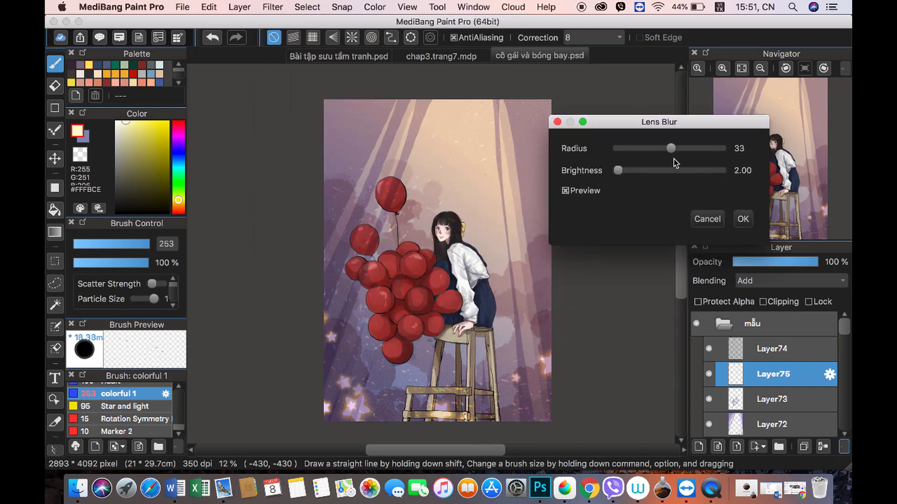
left_click(742, 220)
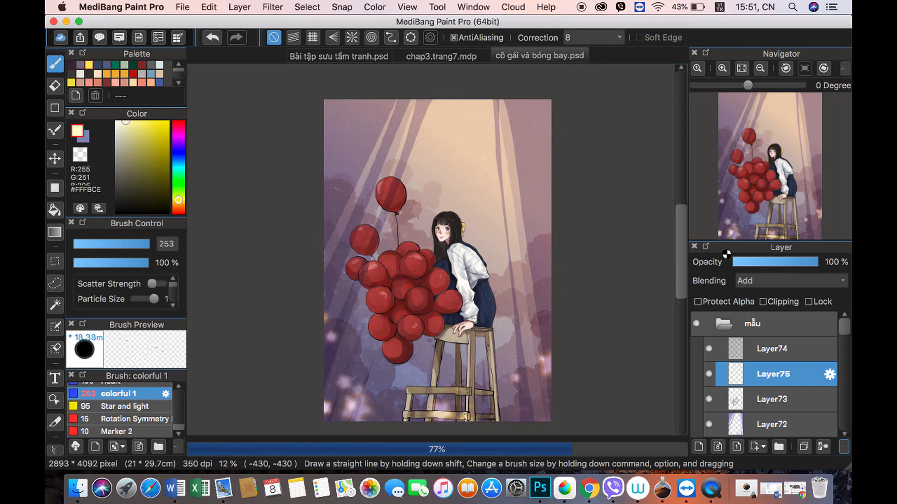
Step: Paint more glowing colorful 1 particles across the canvas on a new Add-blend layer
left_click(699, 447)
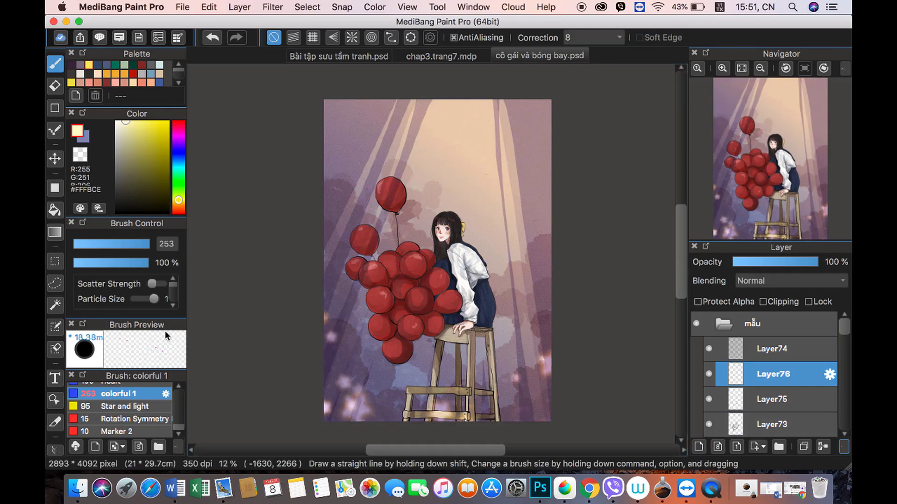
left_click(789, 280)
left_click(747, 305)
left_click_drag(355, 234, 500, 159)
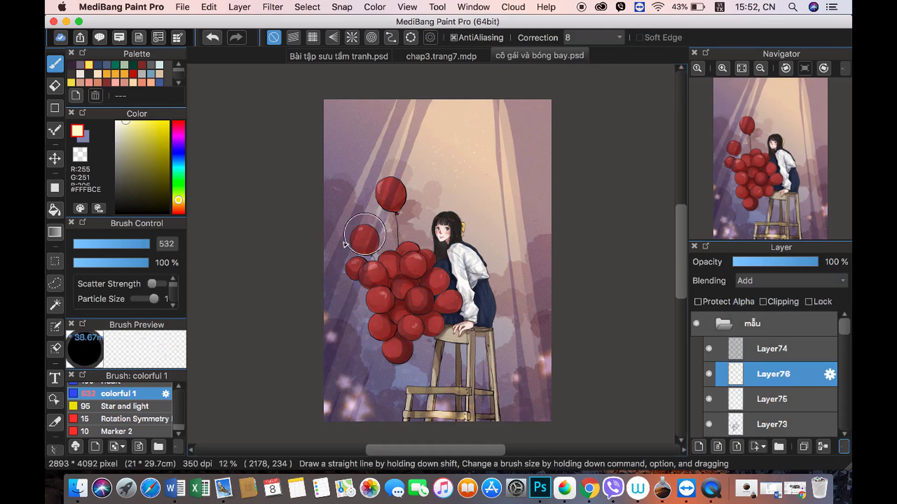
left_click_drag(345, 420, 411, 434)
left_click_drag(514, 411, 476, 298)
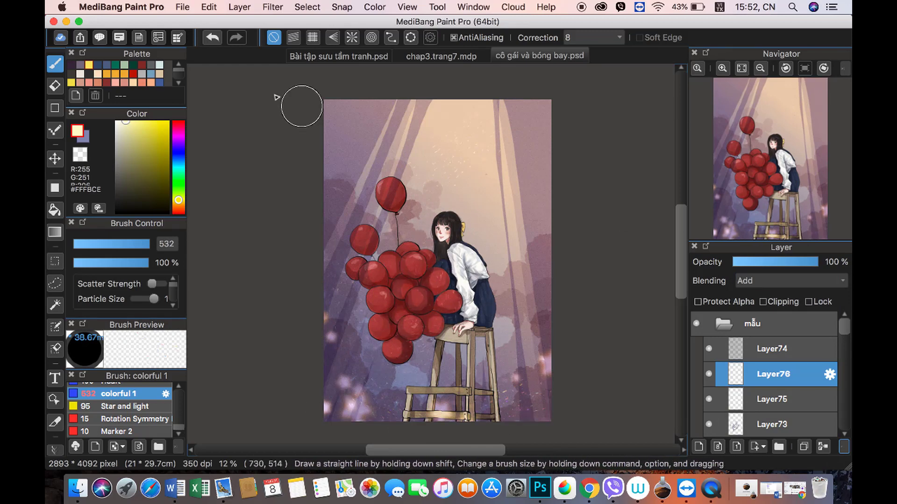
Step: Add a signature layer, move to the top-left corner, and pick a dark grey Pencil
left_click(698, 446)
scroll(771, 164, "up", 3)
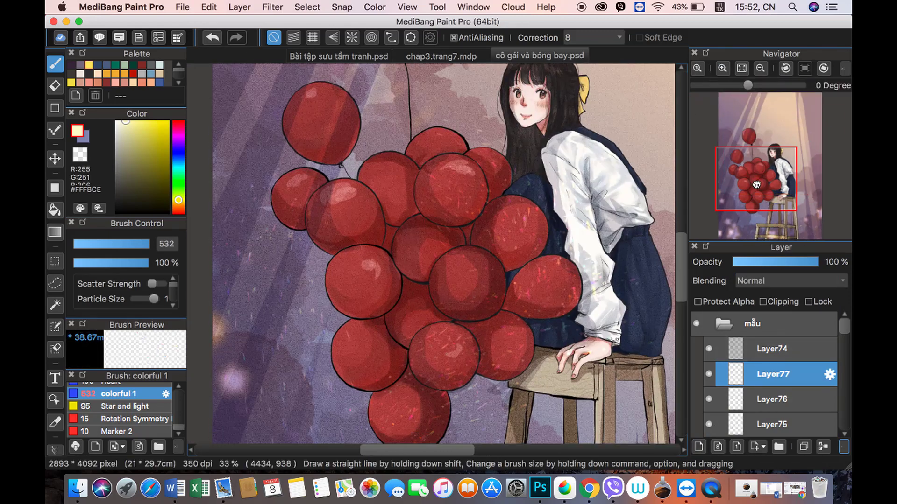
mouse_move(771, 177)
left_mouse_down()
mouse_move(775, 229)
mouse_move(748, 108)
left_mouse_up()
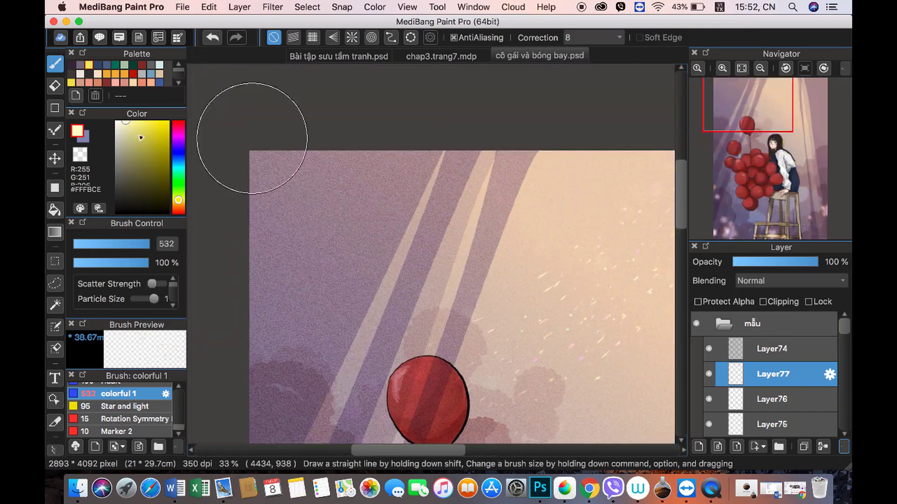
left_click(117, 211)
scroll(141, 406, "up", 10)
left_click(148, 413)
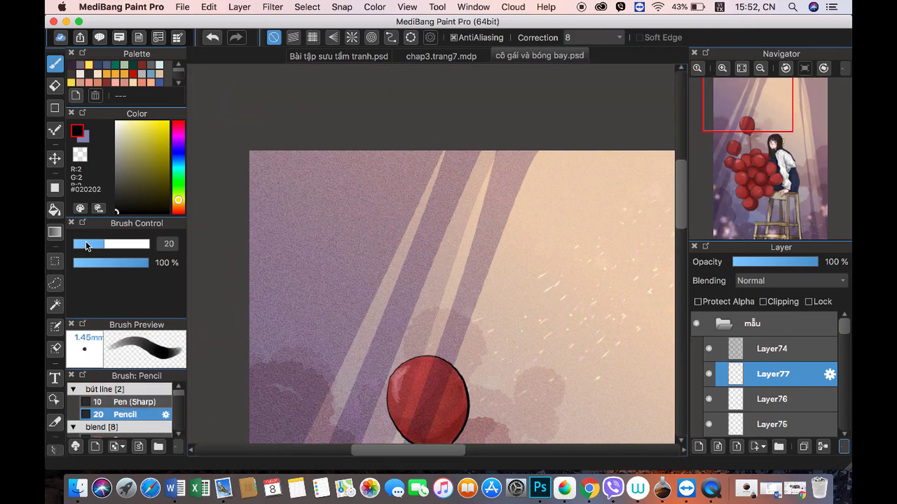
left_click(121, 193)
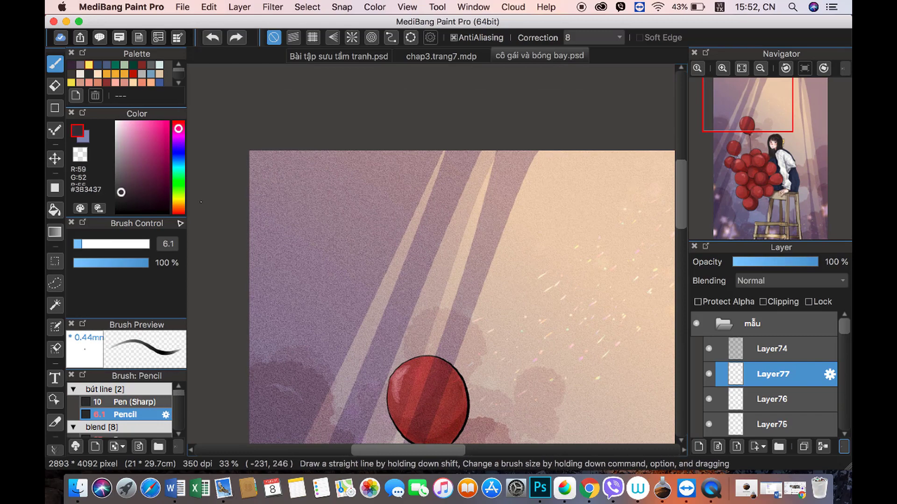
Step: Handwrite a small signature in the top-left corner, then view the whole picture again
left_click(102, 244)
left_click_drag(260, 174, 273, 175)
left_click_drag(275, 183, 286, 186)
mouse_move(276, 173)
left_mouse_down()
mouse_move(286, 172)
mouse_move(293, 186)
mouse_move(399, 179)
left_mouse_up()
left_click(760, 69)
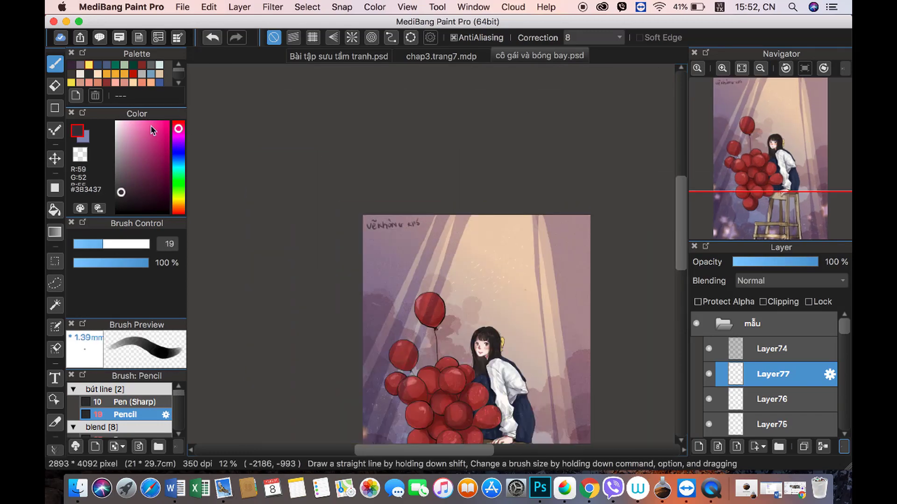
left_click(768, 186)
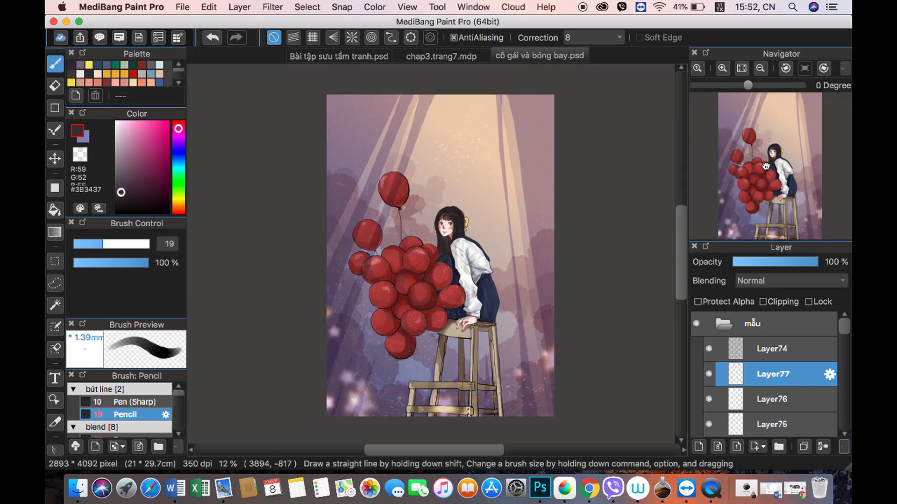
left_click(54, 327)
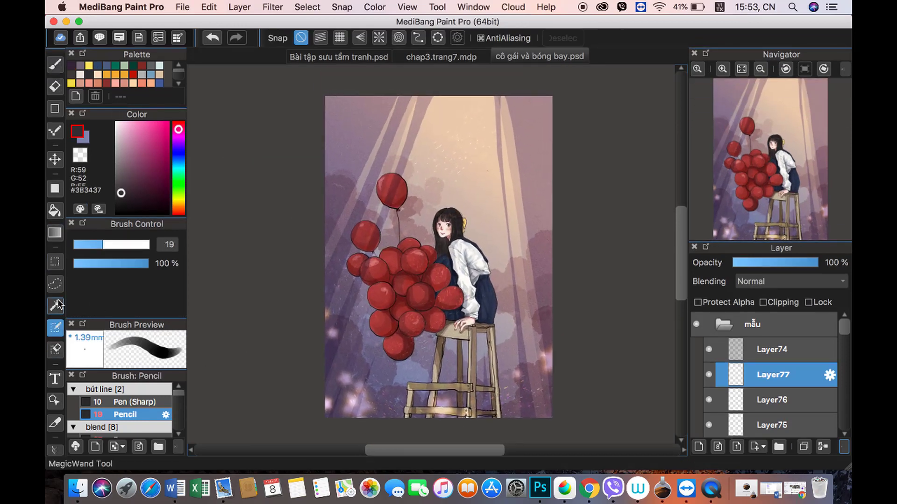
Step: Add the text vekhongkho.com in light pink at size 12
left_click(56, 379)
left_click(202, 356)
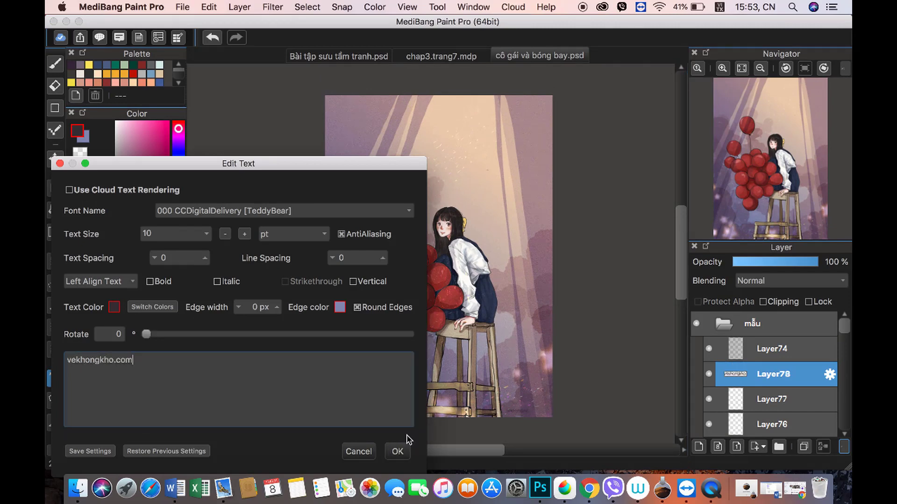
left_click(114, 306)
left_click_drag(88, 413, 122, 413)
left_click(152, 454)
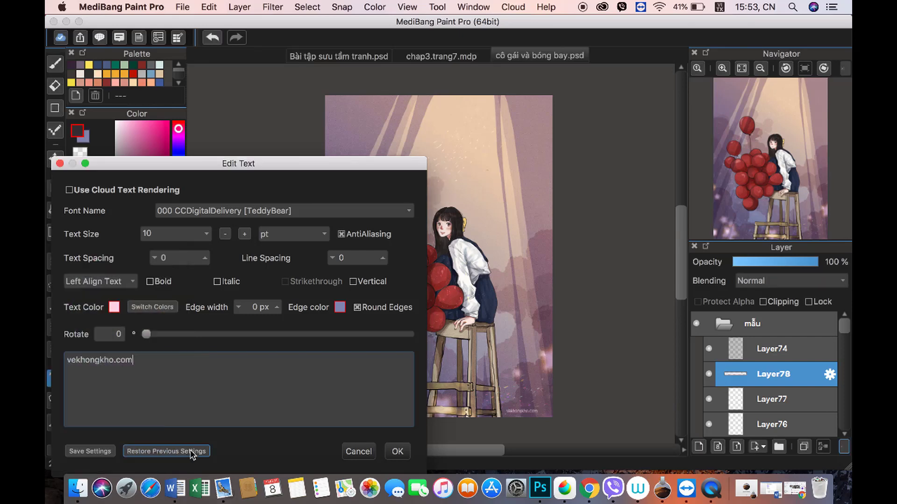
left_click(206, 233)
left_click(171, 286)
left_click(397, 451)
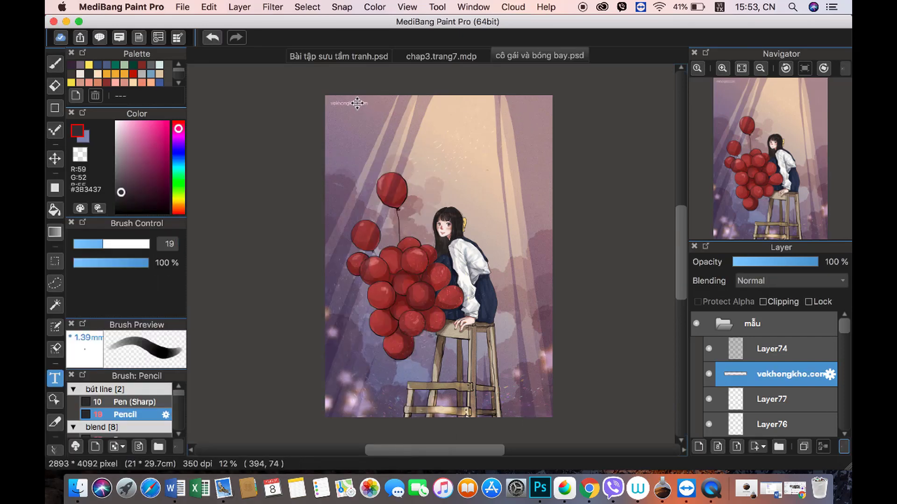
Step: Resize the vekhongkho.com watermark to 14 and save the drawing
left_click(363, 120)
left_click(206, 233)
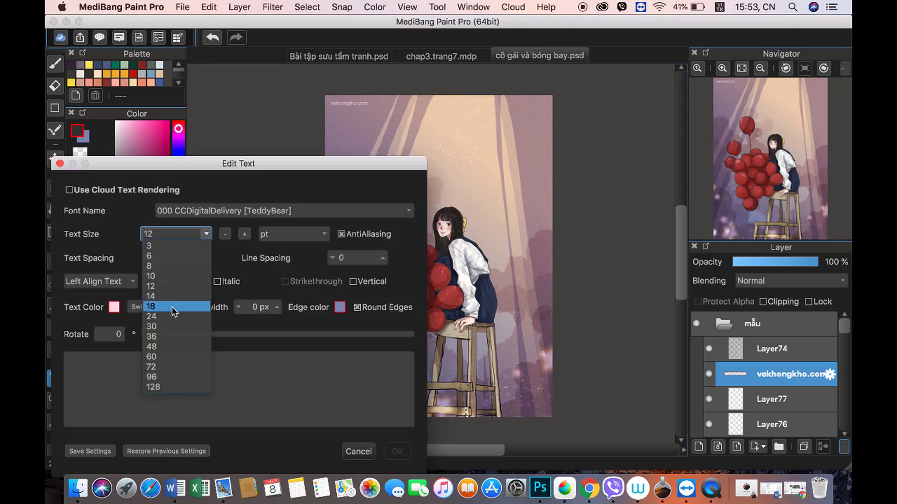
left_click(172, 307)
left_click(358, 451)
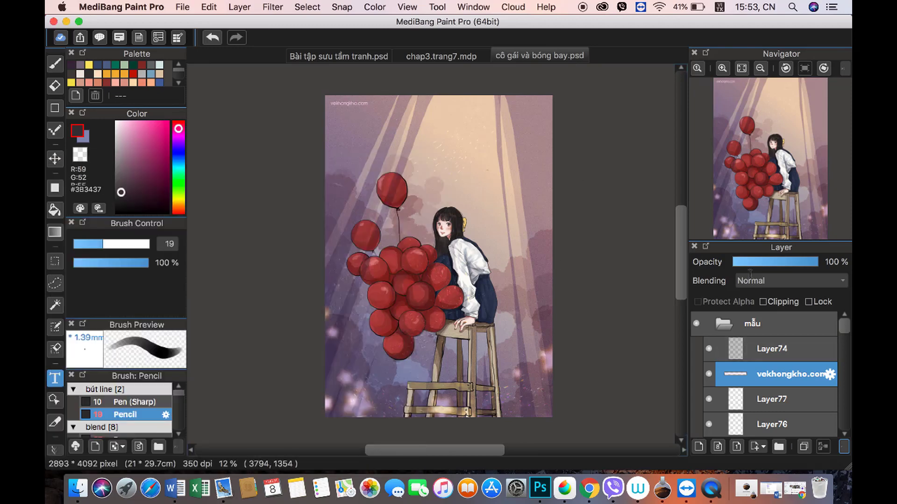
left_click(350, 103)
left_click(206, 233)
left_click(172, 297)
left_click(400, 450)
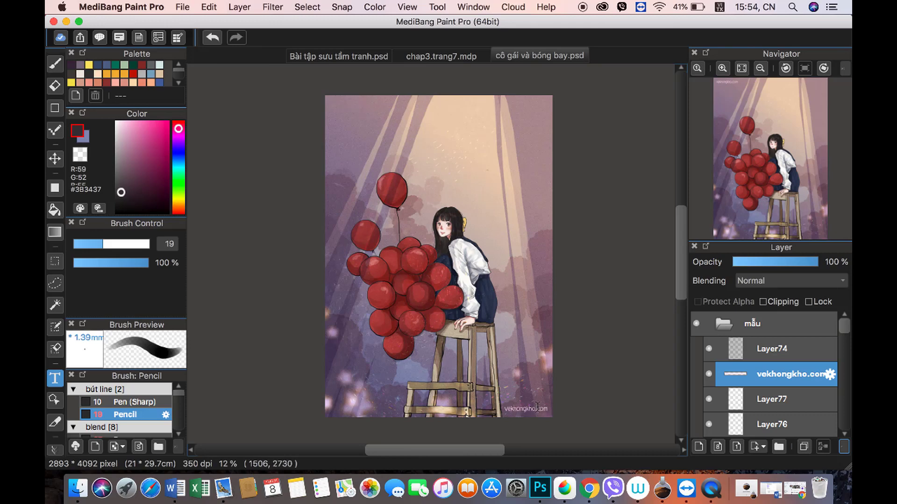
left_click(182, 6)
left_click(201, 132)
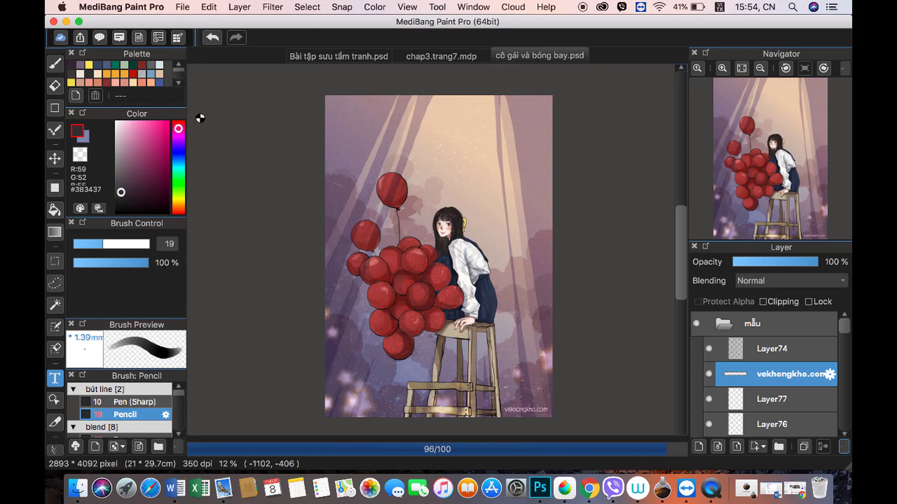
Step: Save the picture as PNG 'cô gái và bóng bay', accepting the layer warning and PNG settings
left_click(182, 9)
left_click(201, 144)
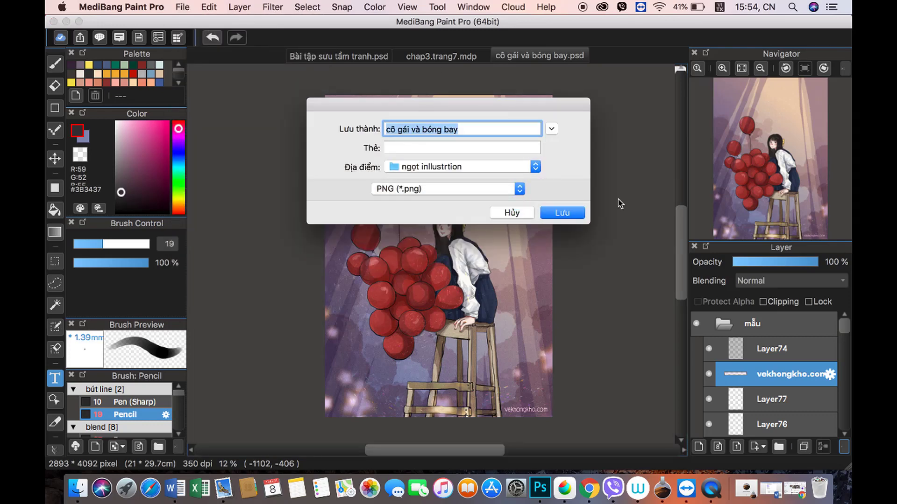
left_click(562, 213)
left_click(545, 256)
left_click(485, 287)
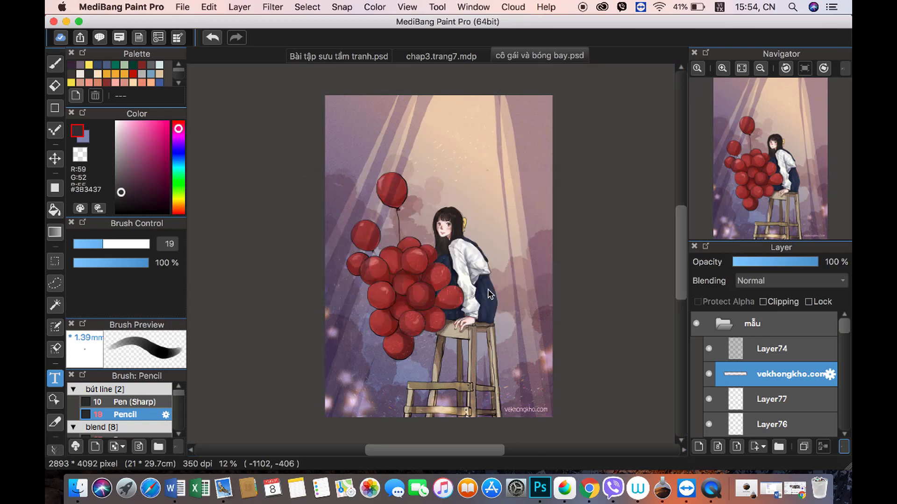